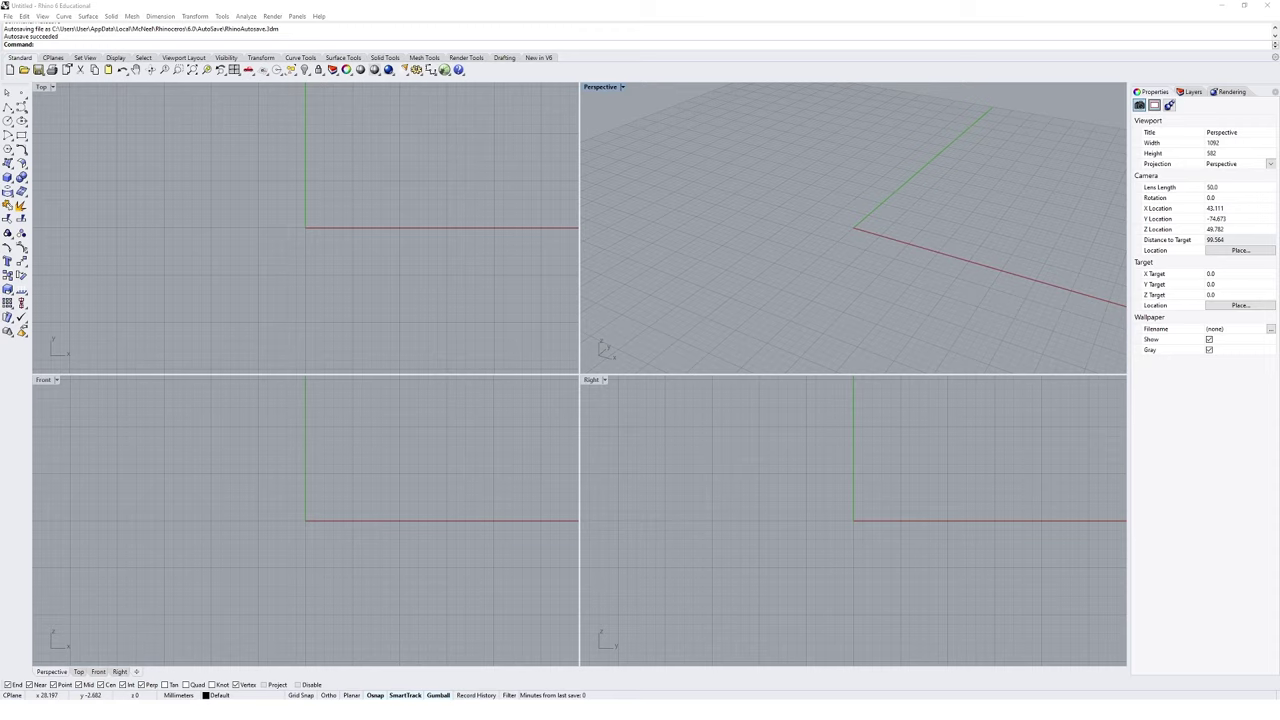
Launch Grasshopper with the Grasshopper command.
click(169, 4)
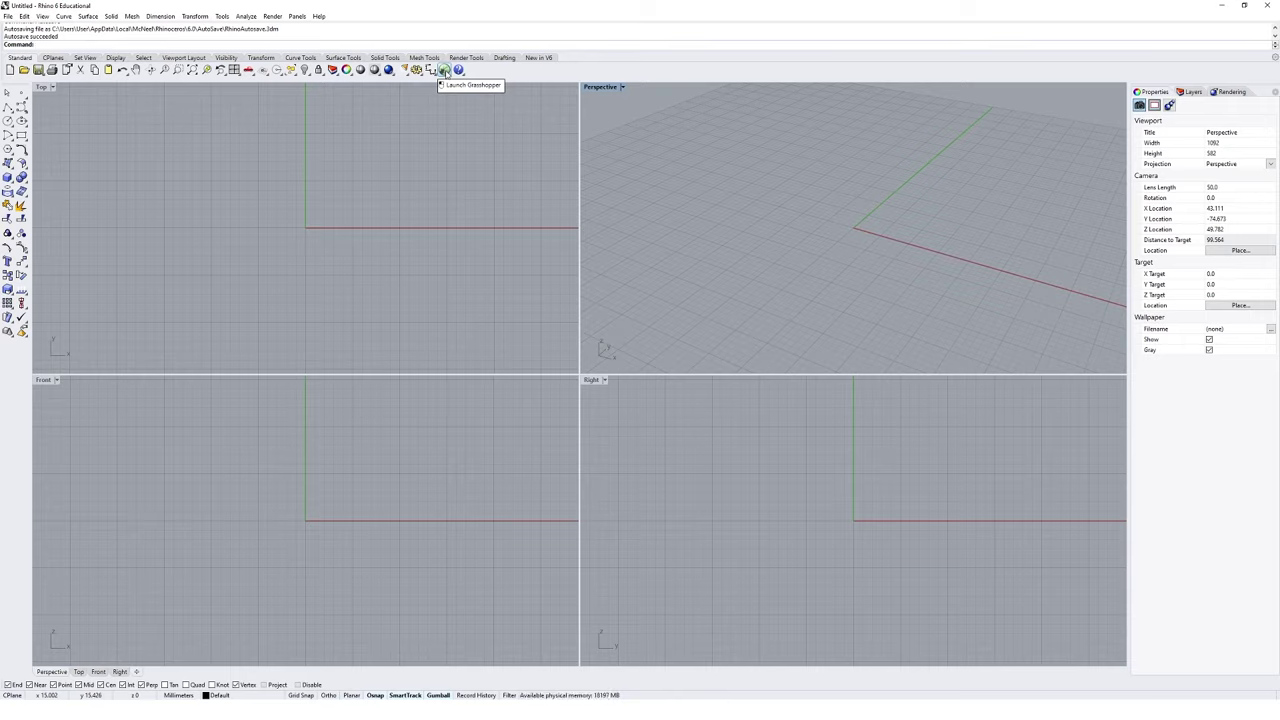
click(445, 72)
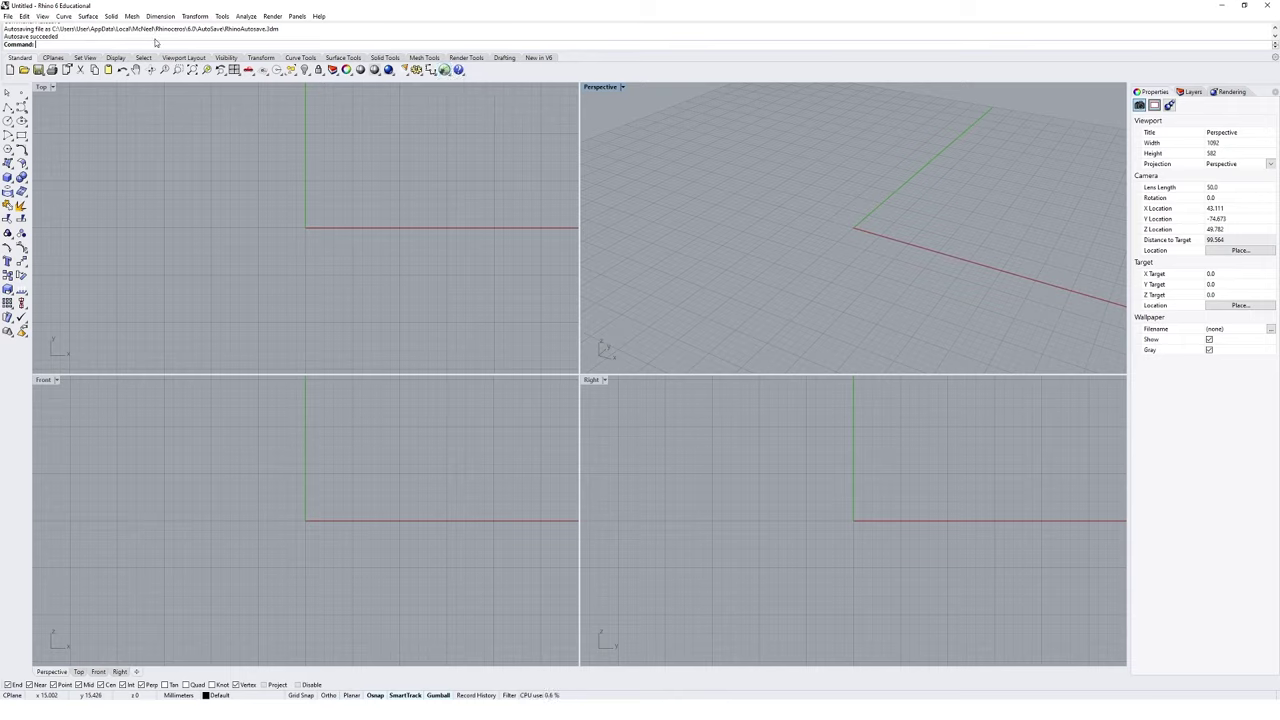
text(Grasshopper)
key(Return)
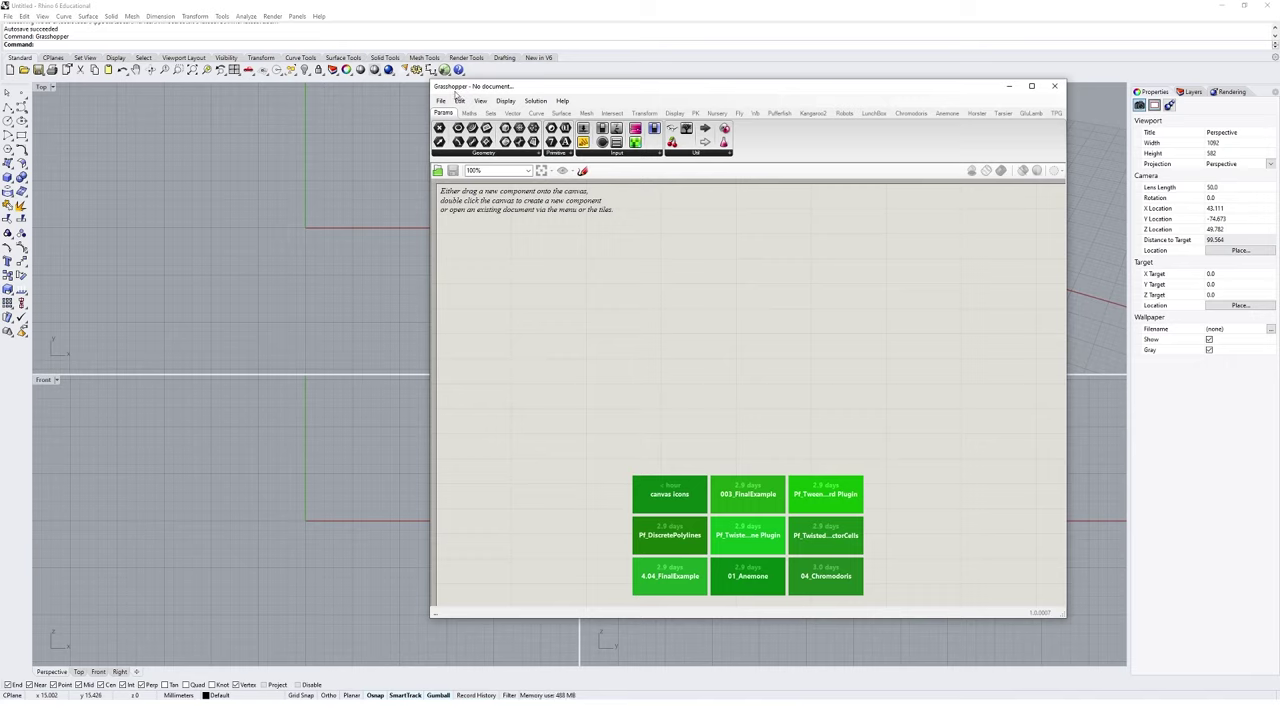
Create a new Grasshopper document and arrange its window side by side with the Rhino viewport.
click(441, 102)
click(470, 120)
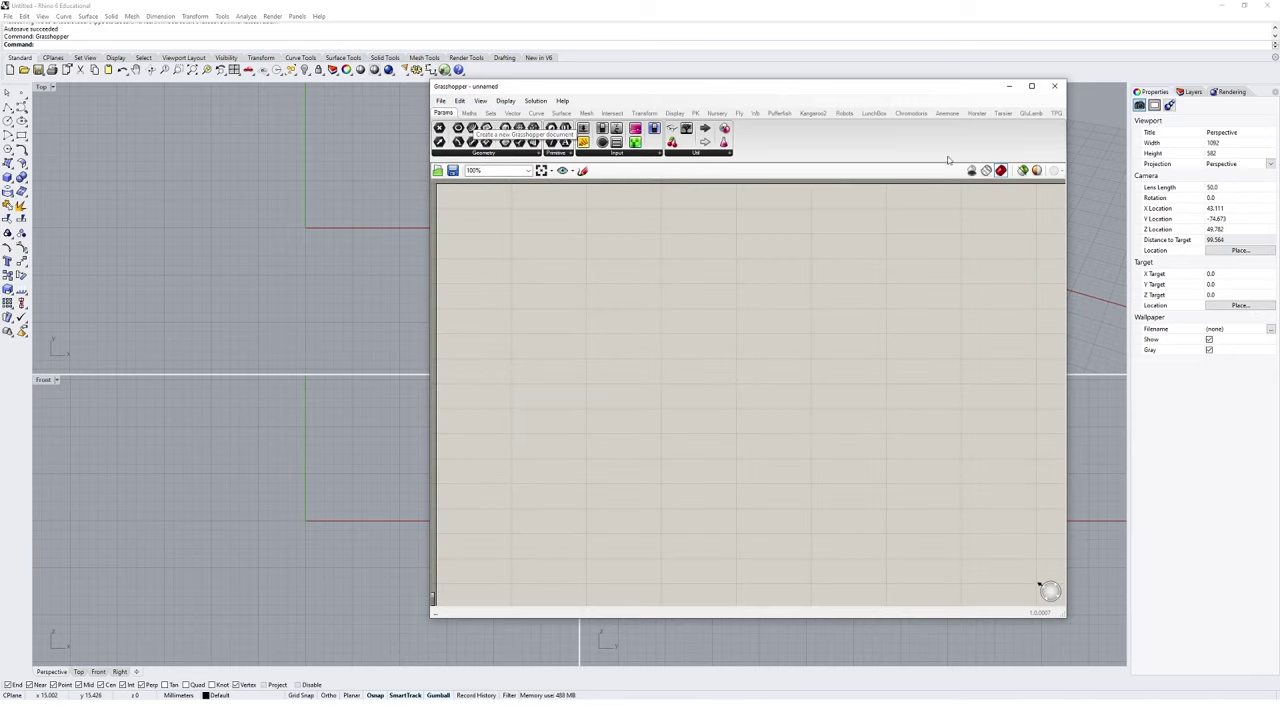
drag(840, 88, 1279, 100)
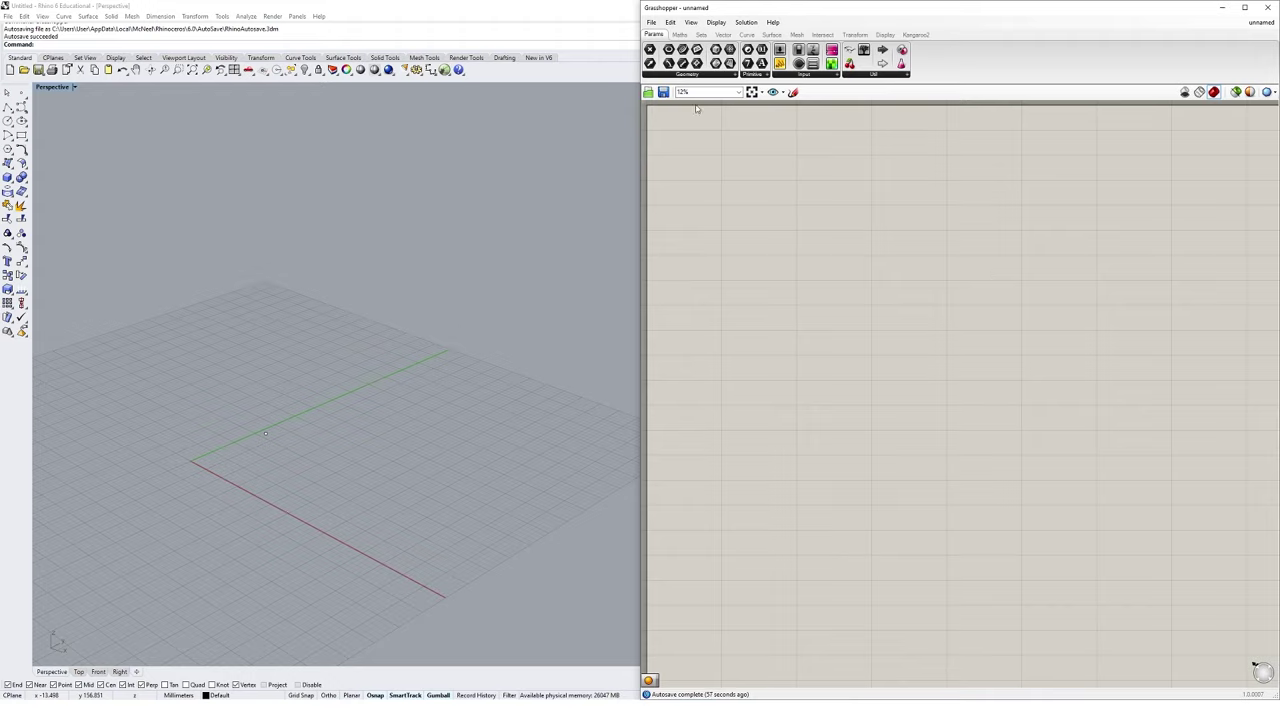
Look through the Maths, Sets, Vector and Params component categories and the empty Grasshopper canvas.
click(652, 22)
click(652, 22)
click(679, 35)
click(701, 35)
click(727, 35)
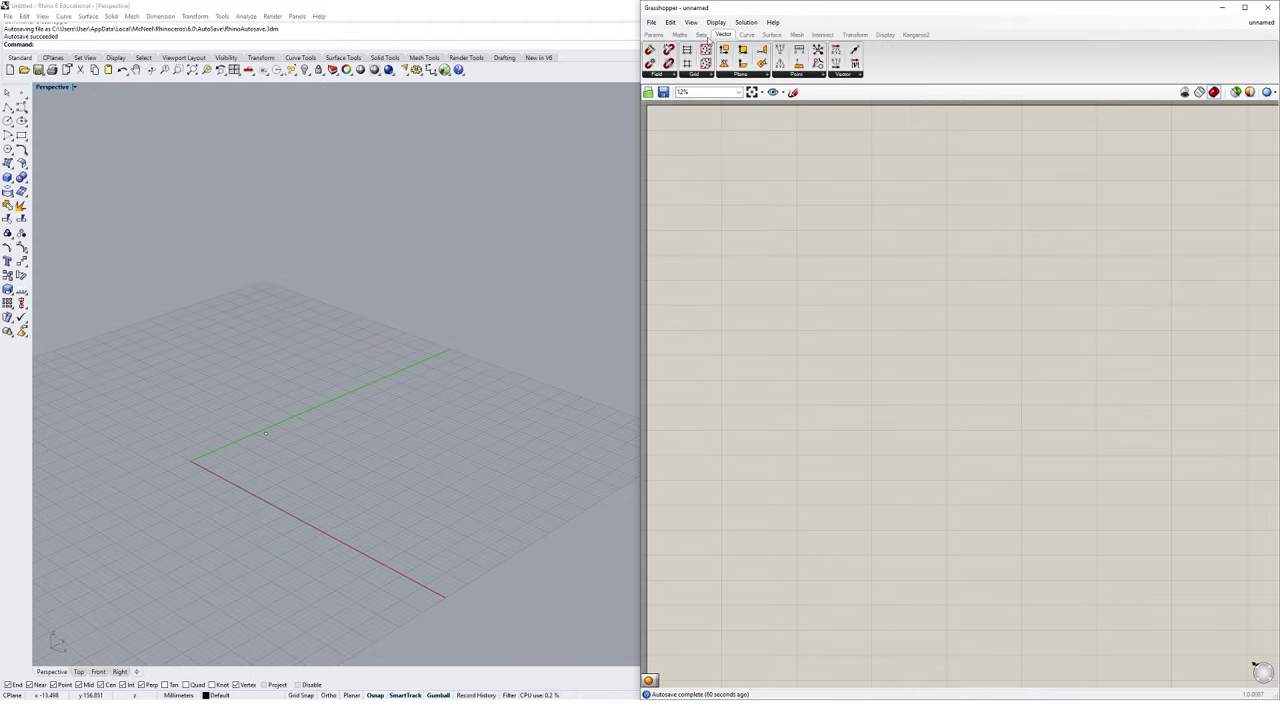
click(655, 35)
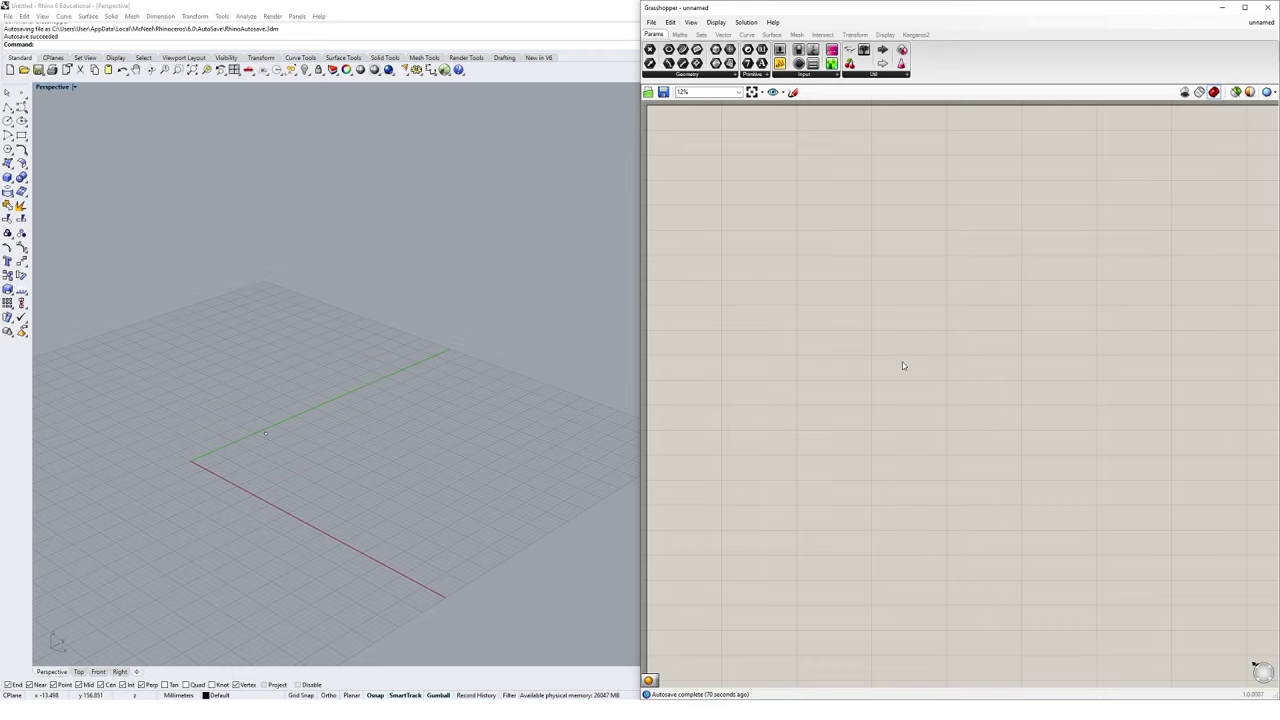
scroll(902, 365, up, 5)
right_drag(902, 365, 862, 221)
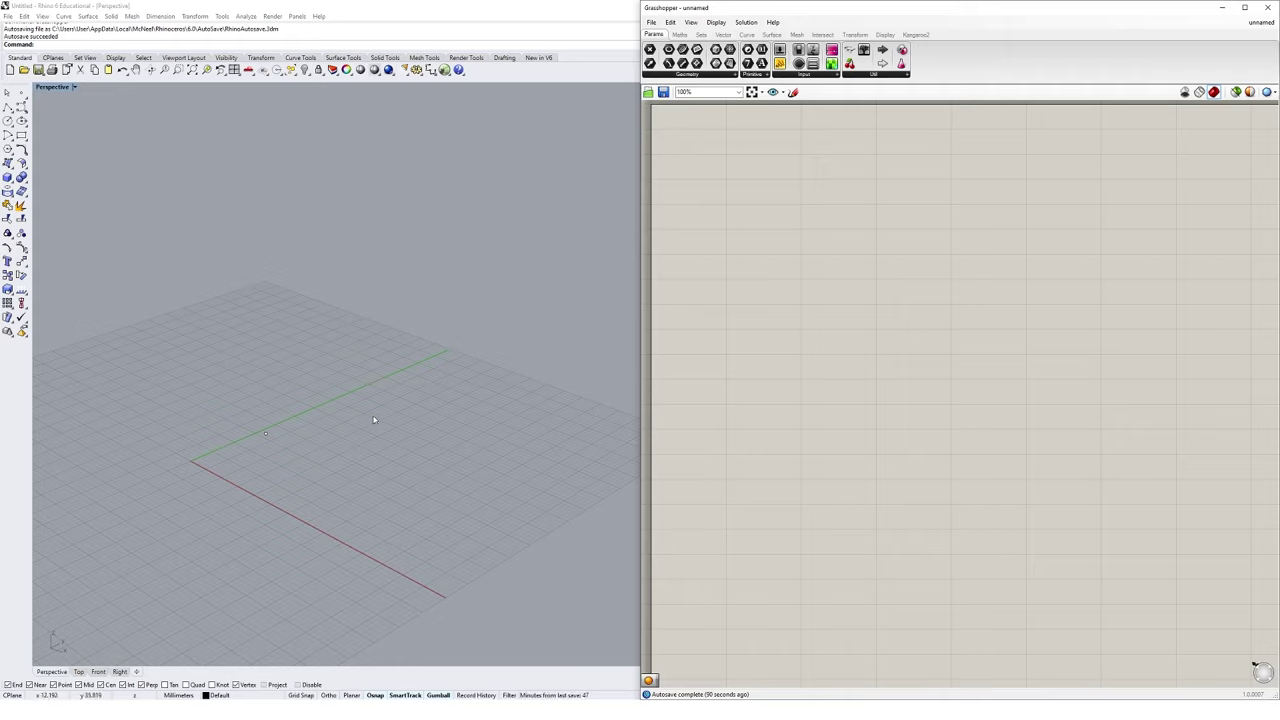
Delete the stray point lying near the green axis in Rhino's perspective view.
right_drag(374, 420, 336, 327)
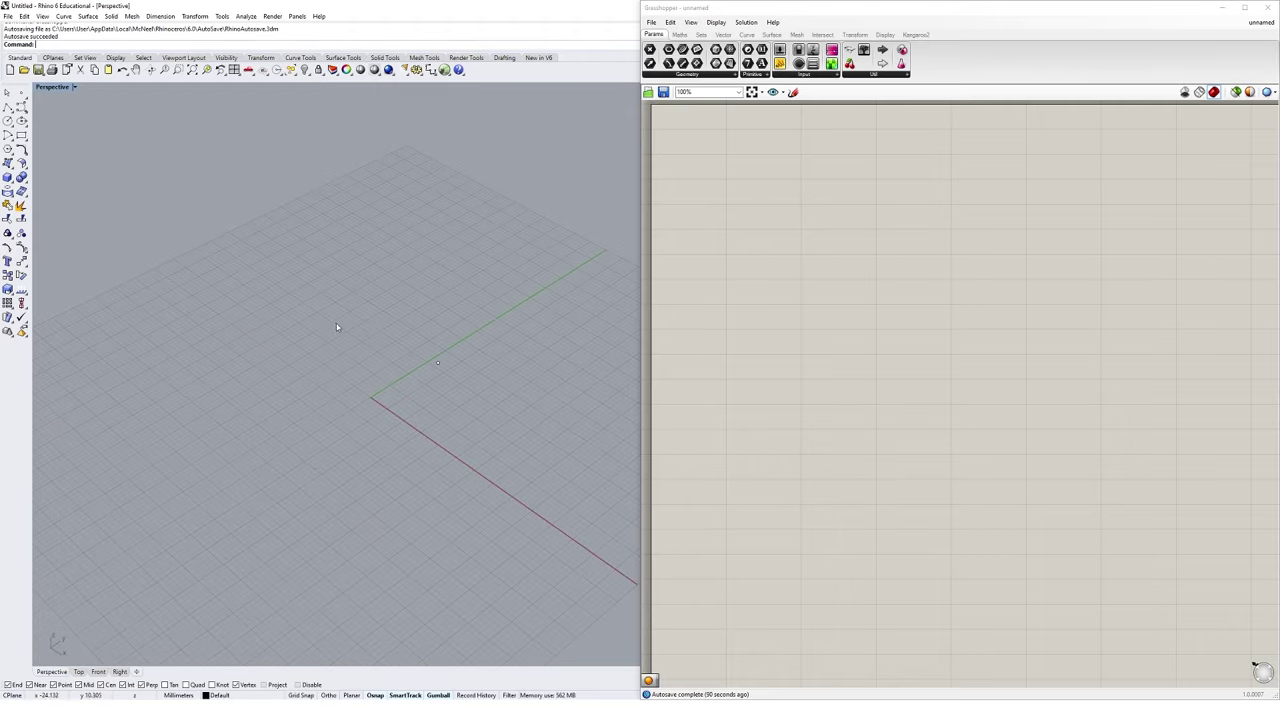
click(437, 362)
key(Delete)
Model a Rhino sphere centred near the origin with a radius of 20.
right_drag(446, 397, 443, 394)
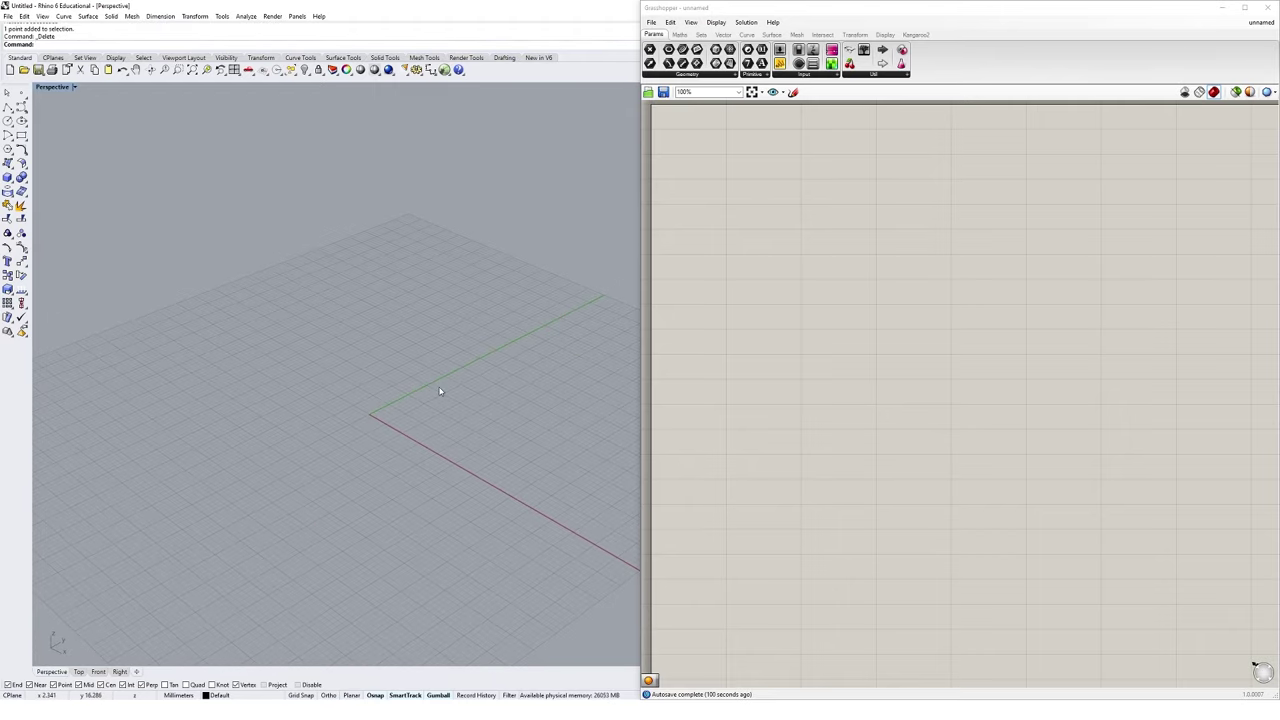
text(SF)
key(Return)
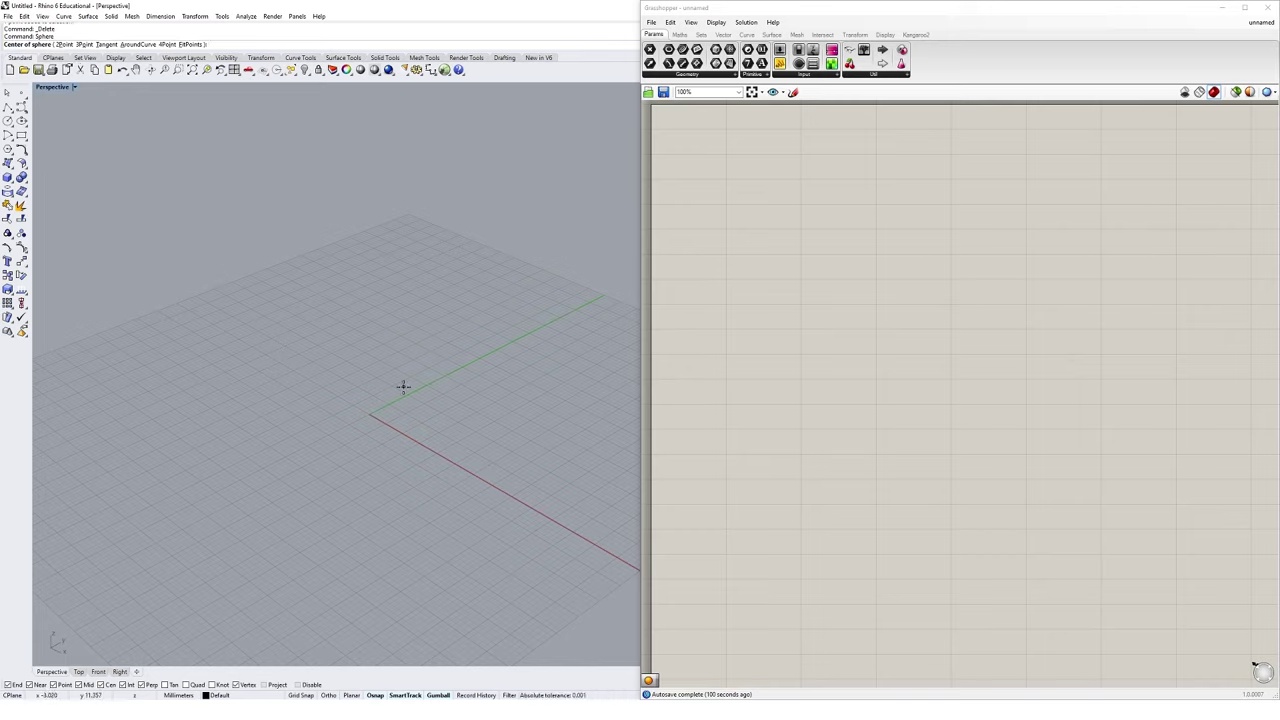
click(366, 412)
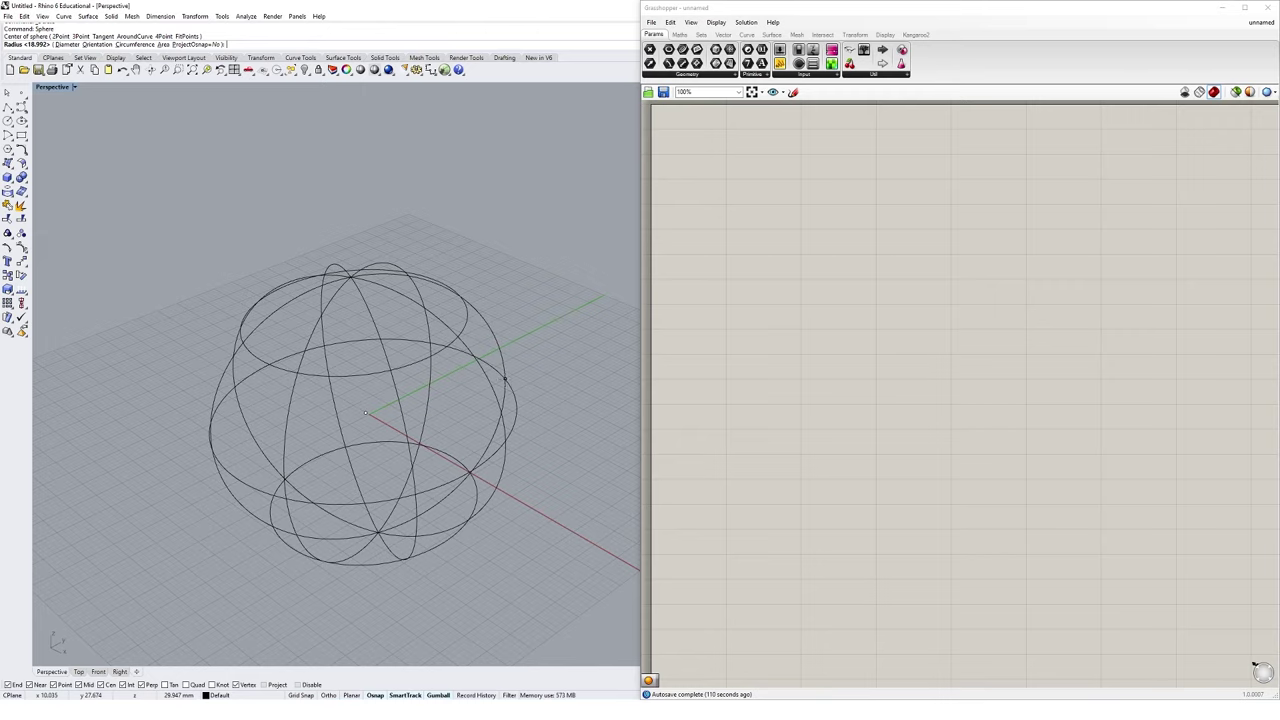
text(20)
key(Return)
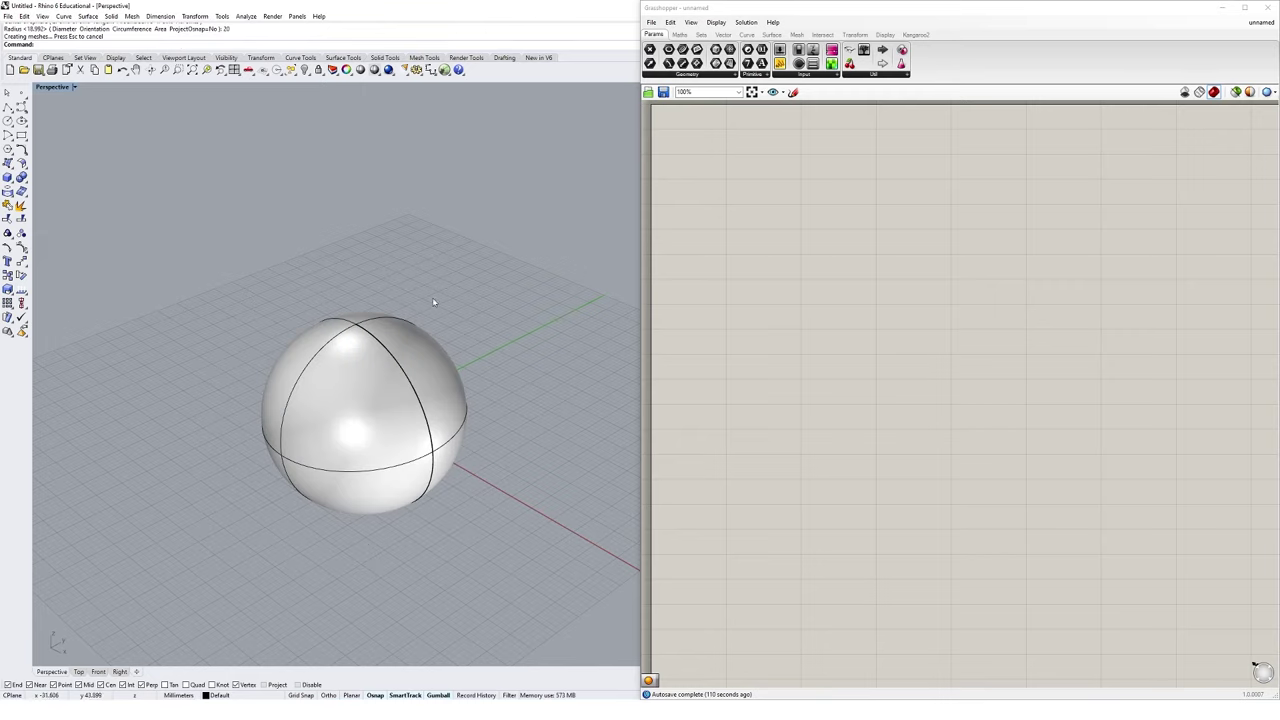
Delete the sphere modelled directly in Rhino.
right_drag(437, 440, 438, 437)
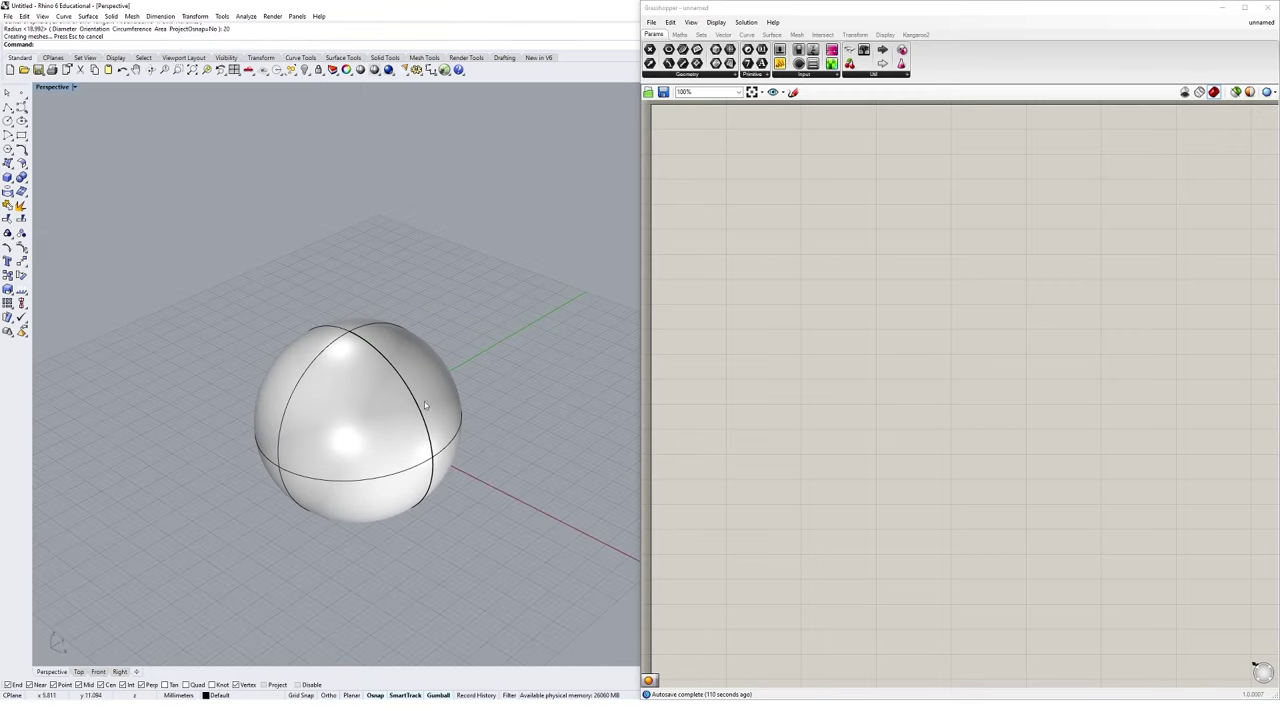
right_drag(427, 500, 445, 484)
click(435, 475)
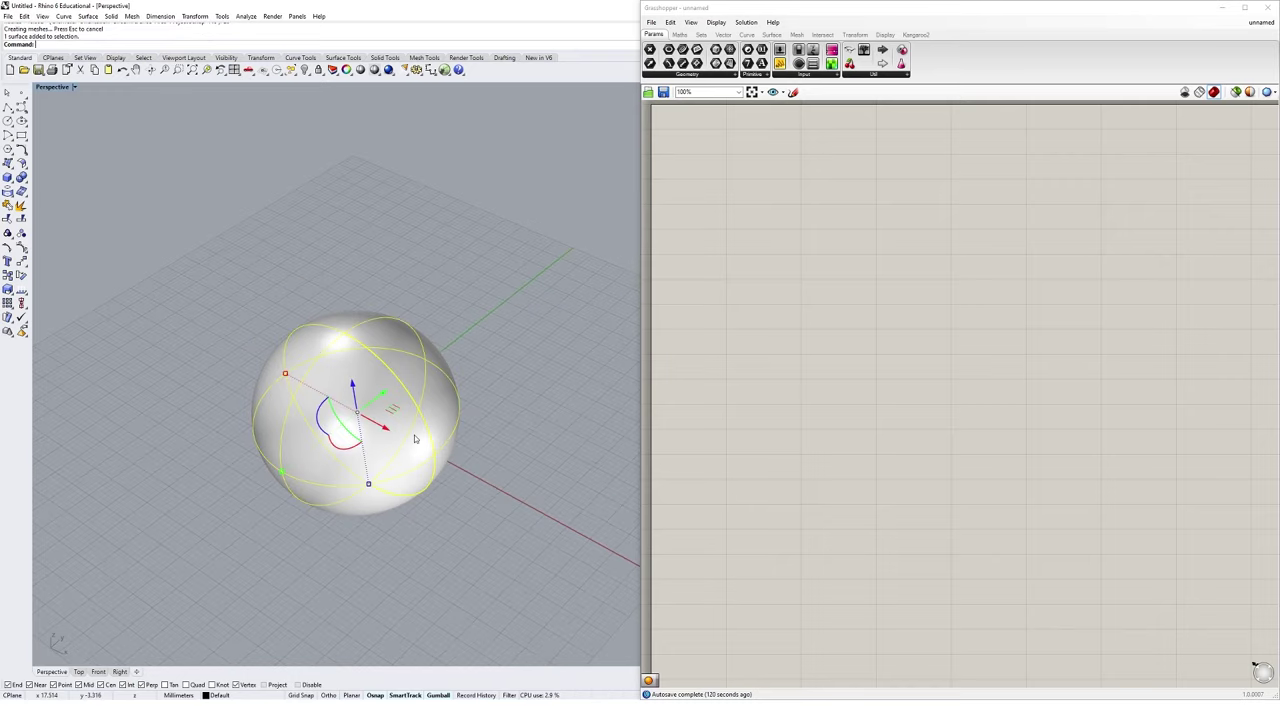
key(Delete)
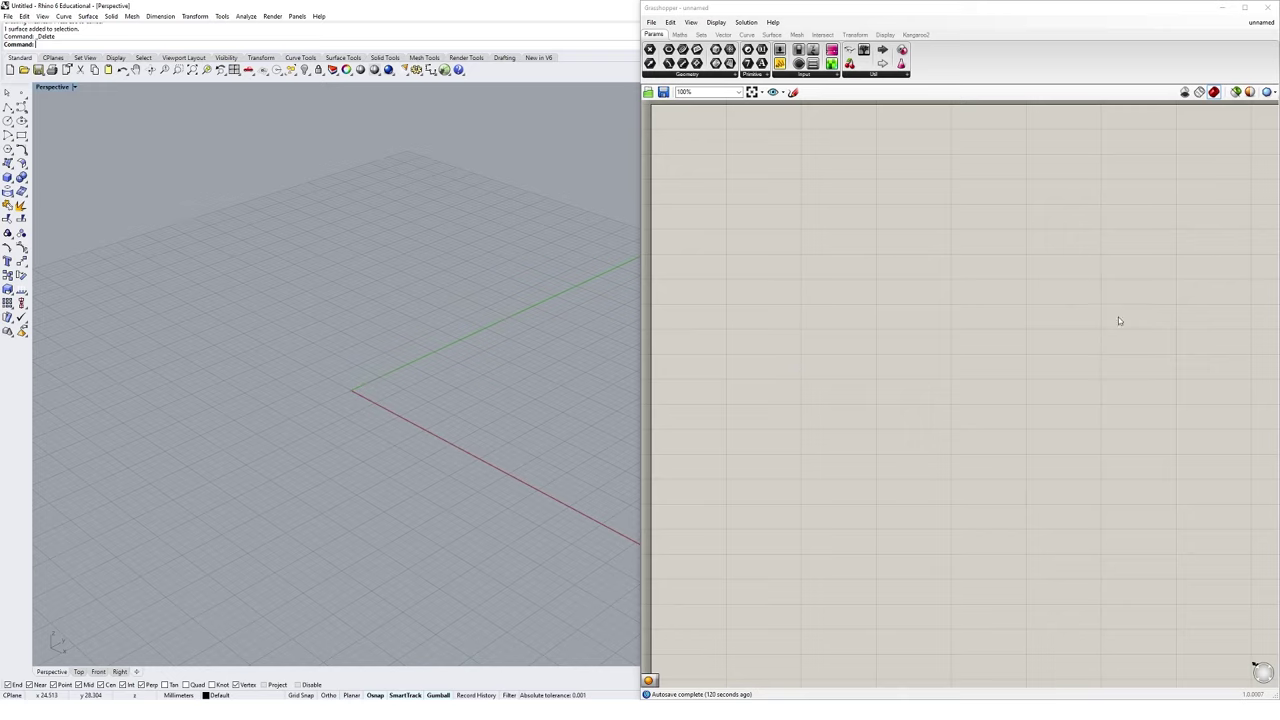
Place a Sphere component from the Surface primitives on the Grasshopper canvas.
click(775, 3)
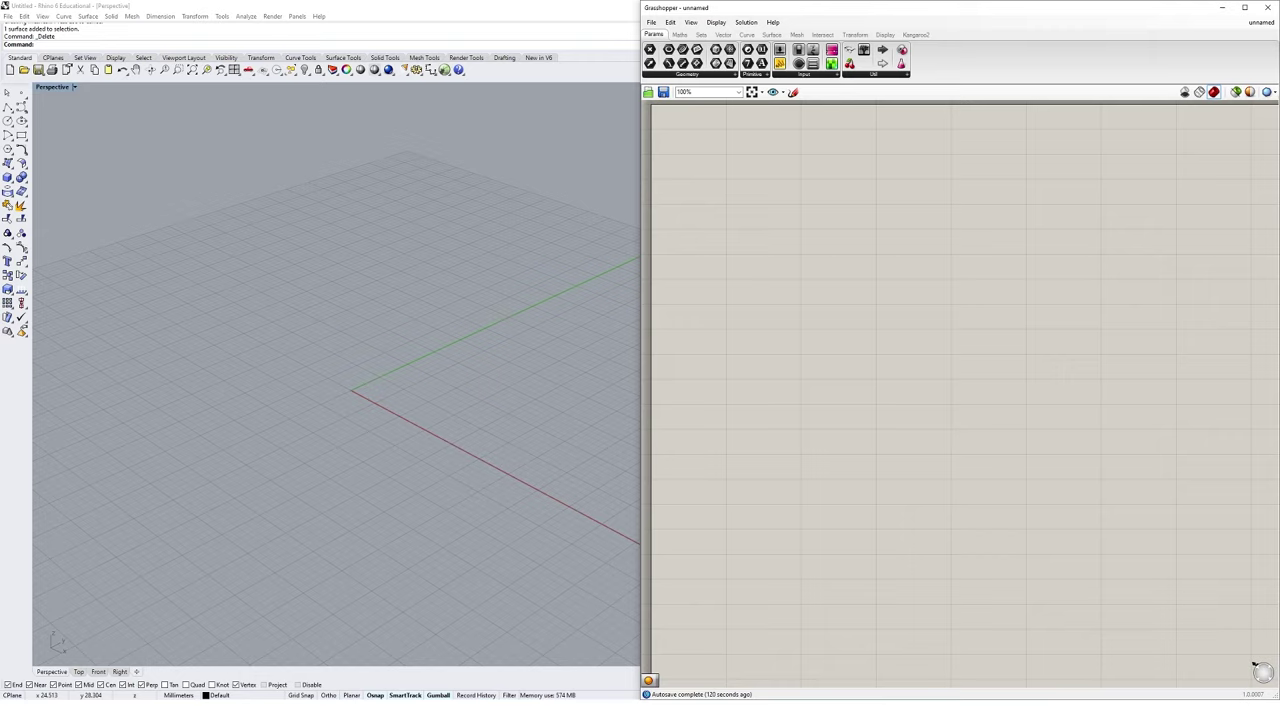
click(772, 35)
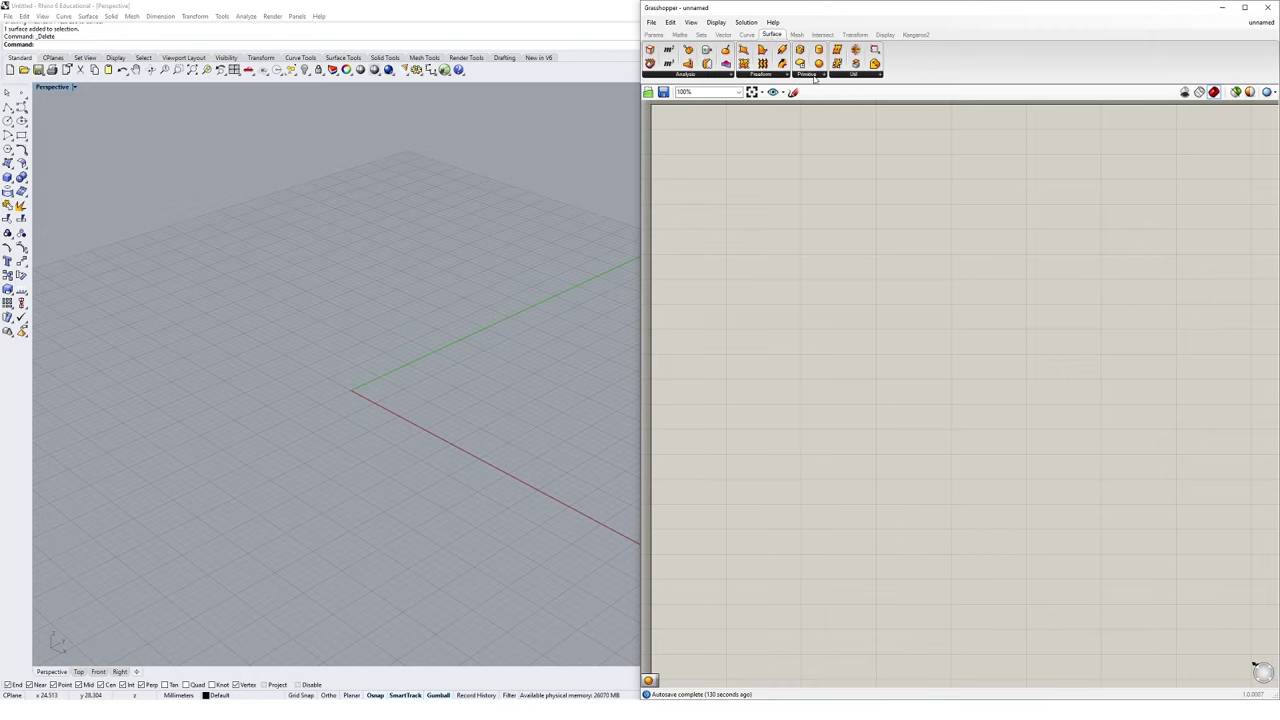
click(815, 76)
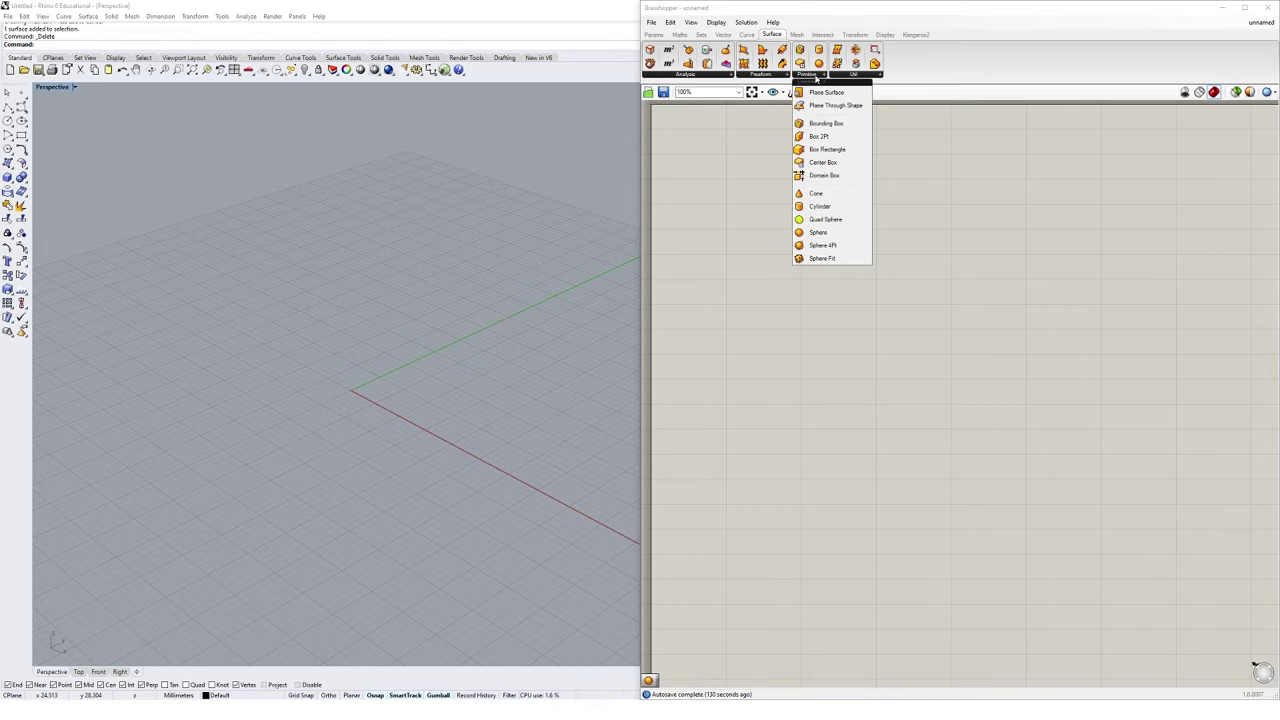
click(836, 233)
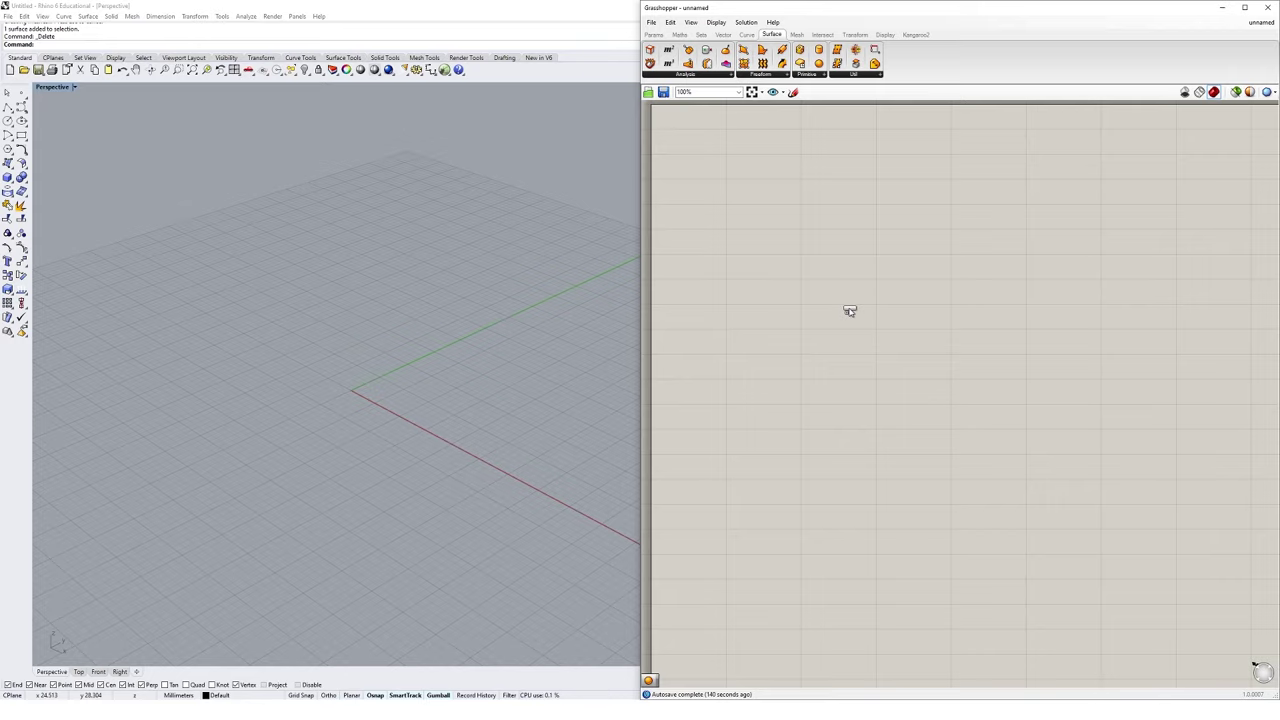
click(857, 286)
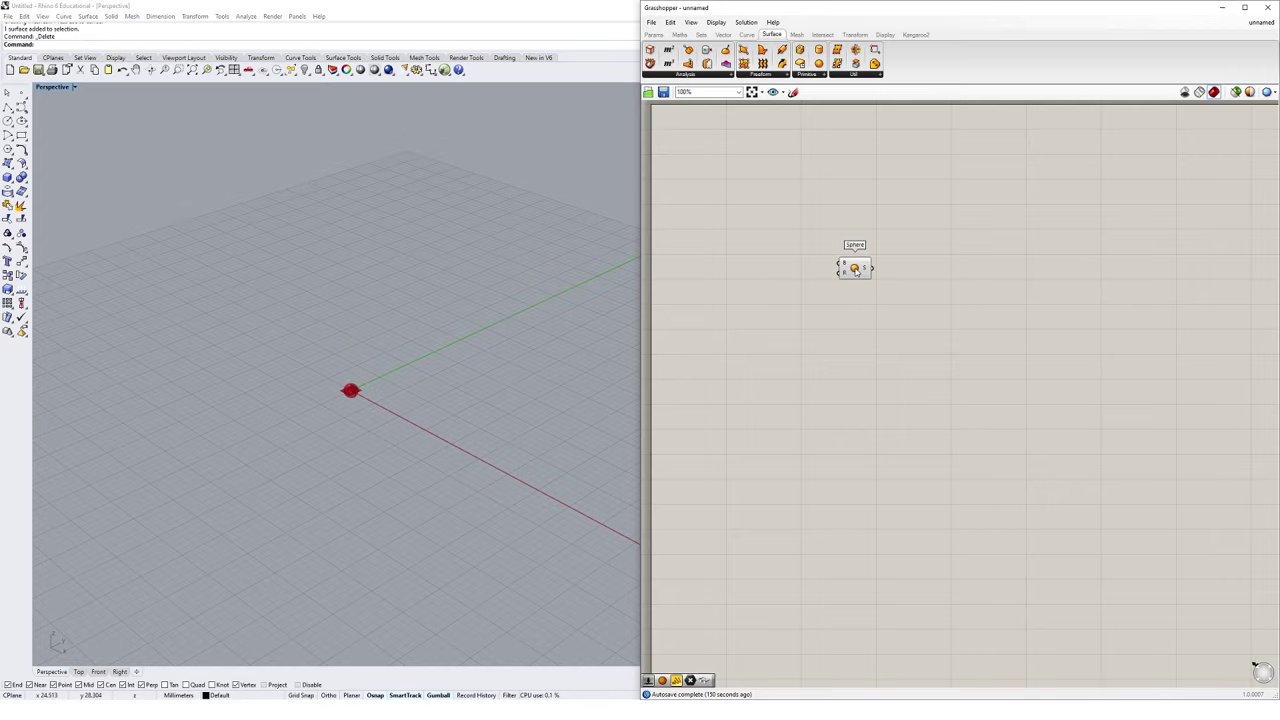
scroll(819, 245, up, 2)
scroll(827, 248, up, 3)
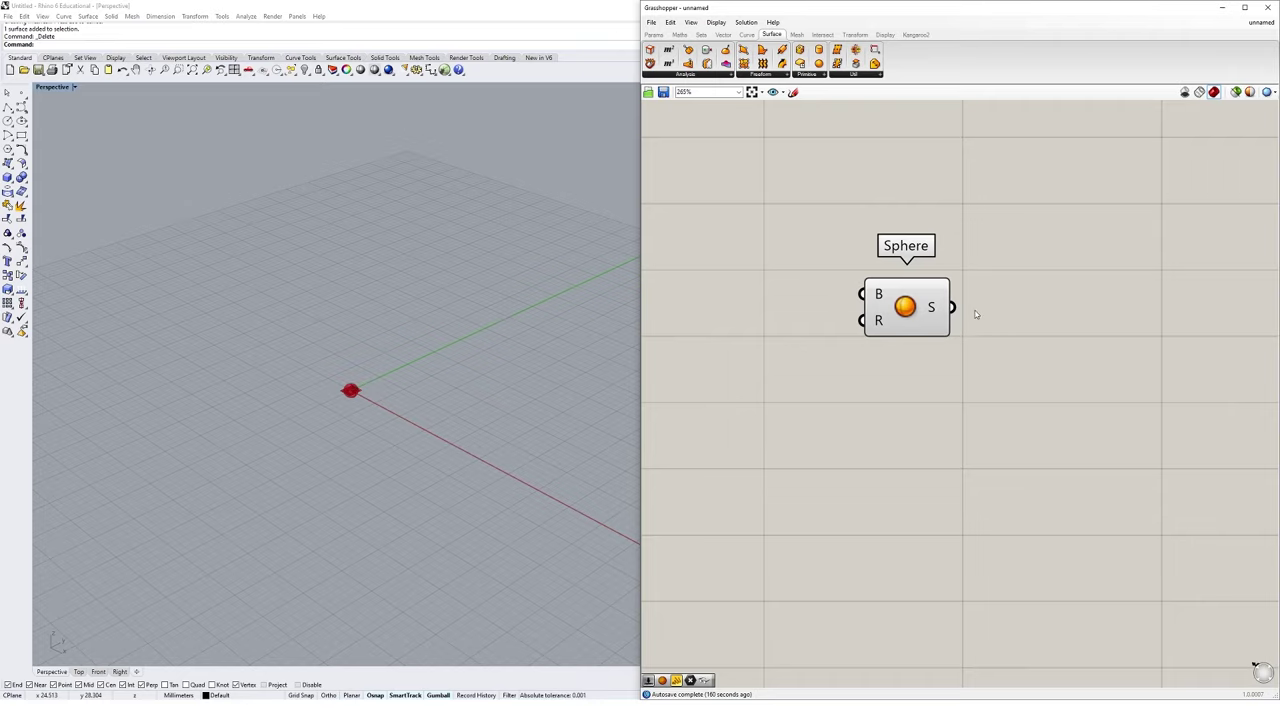
Examine the Sphere component's viewport preview from several angles, in its selected and unselected states.
scroll(356, 396, up, 5)
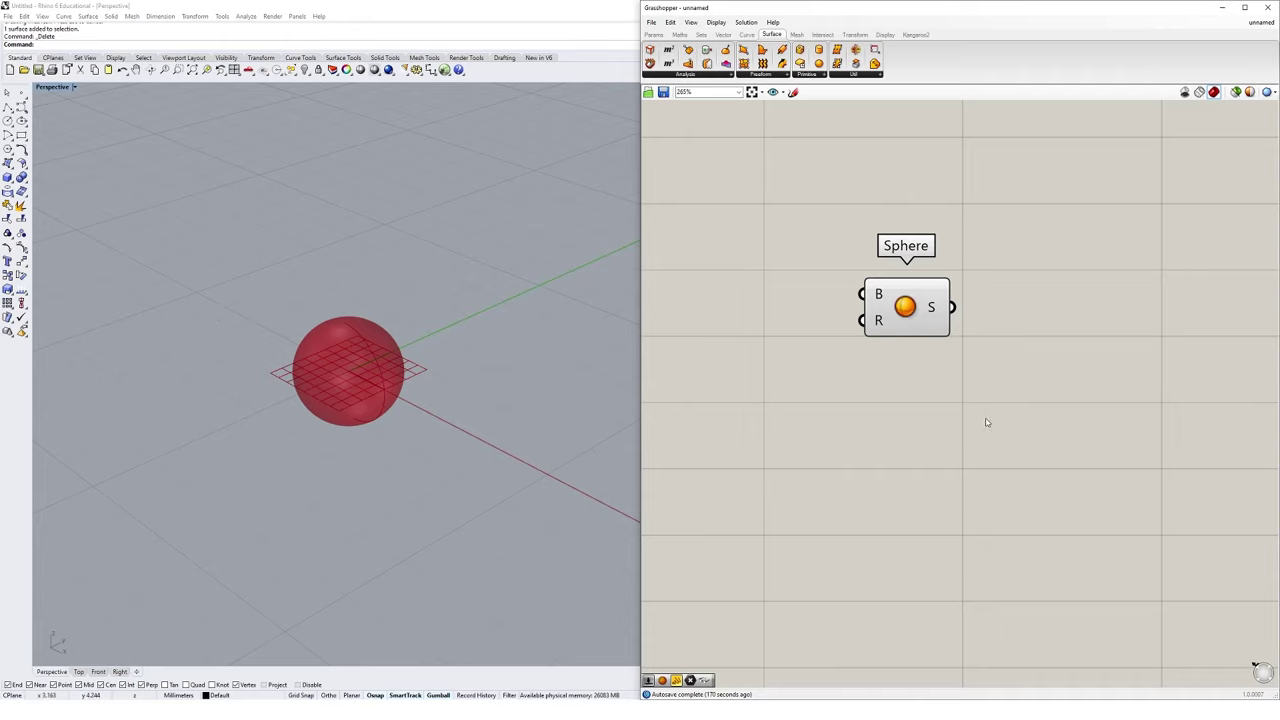
click(918, 322)
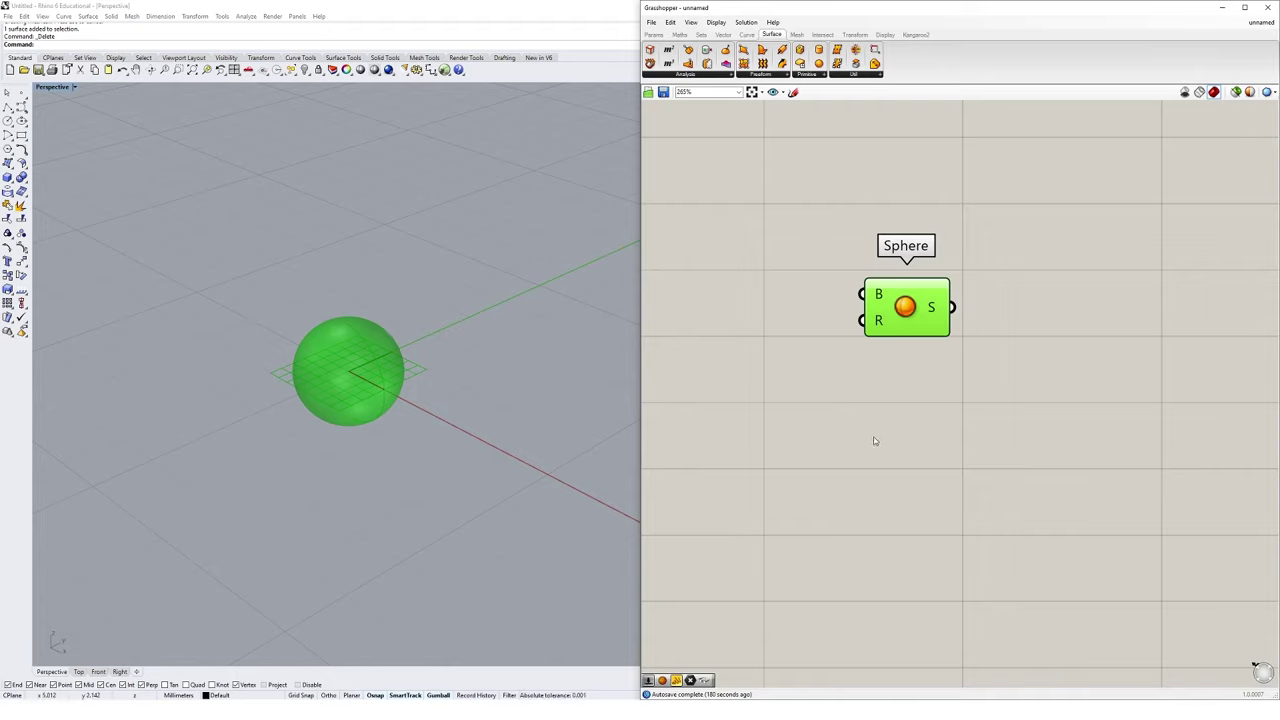
click(955, 432)
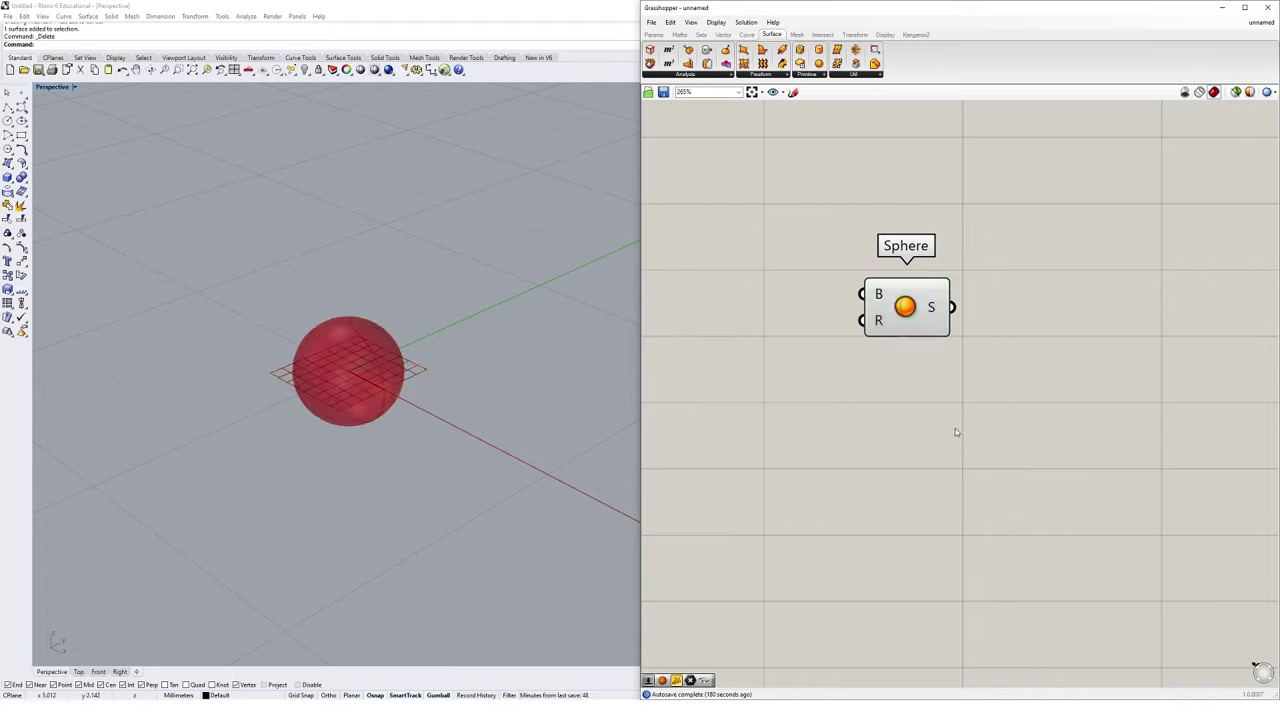
click(362, 328)
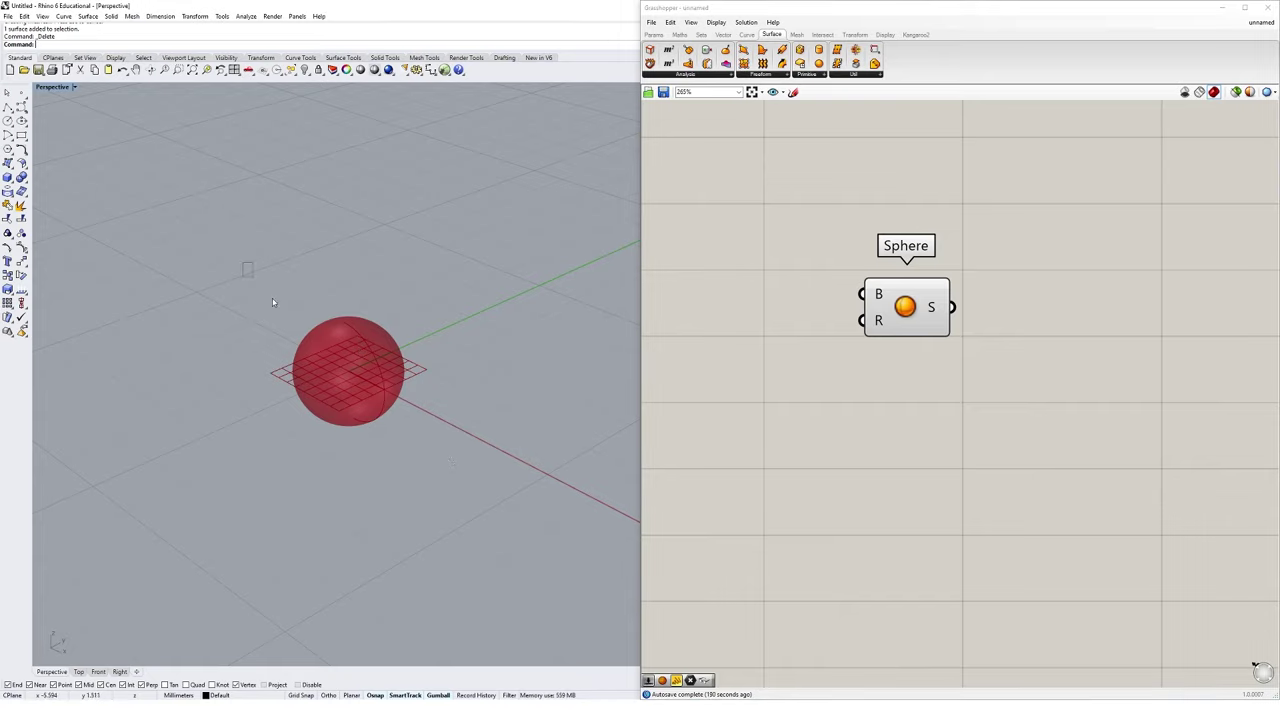
right_drag(272, 302, 471, 360)
scroll(283, 347, down, 4)
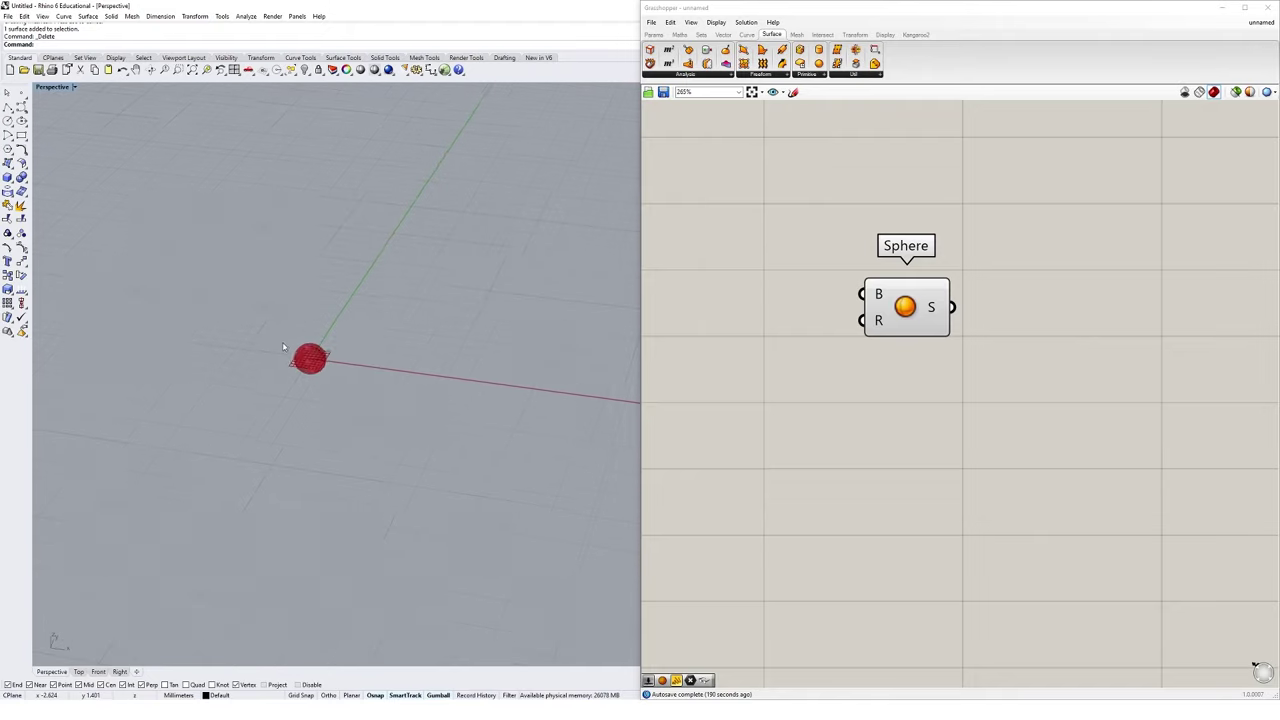
scroll(283, 347, up, 4)
mouse_move(385, 346)
right_down()
mouse_move(400, 360)
mouse_move(371, 371)
mouse_move(463, 372)
mouse_move(384, 359)
right_up()
scroll(384, 359, up, 3)
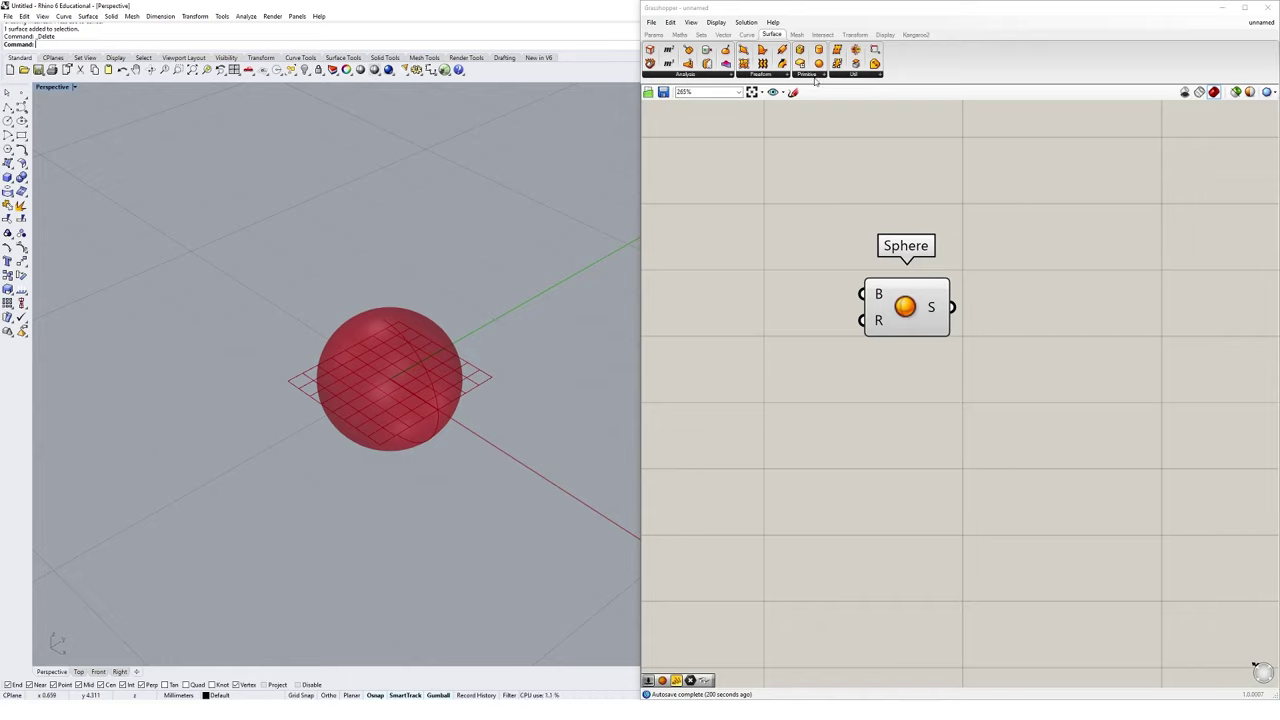
click(837, 14)
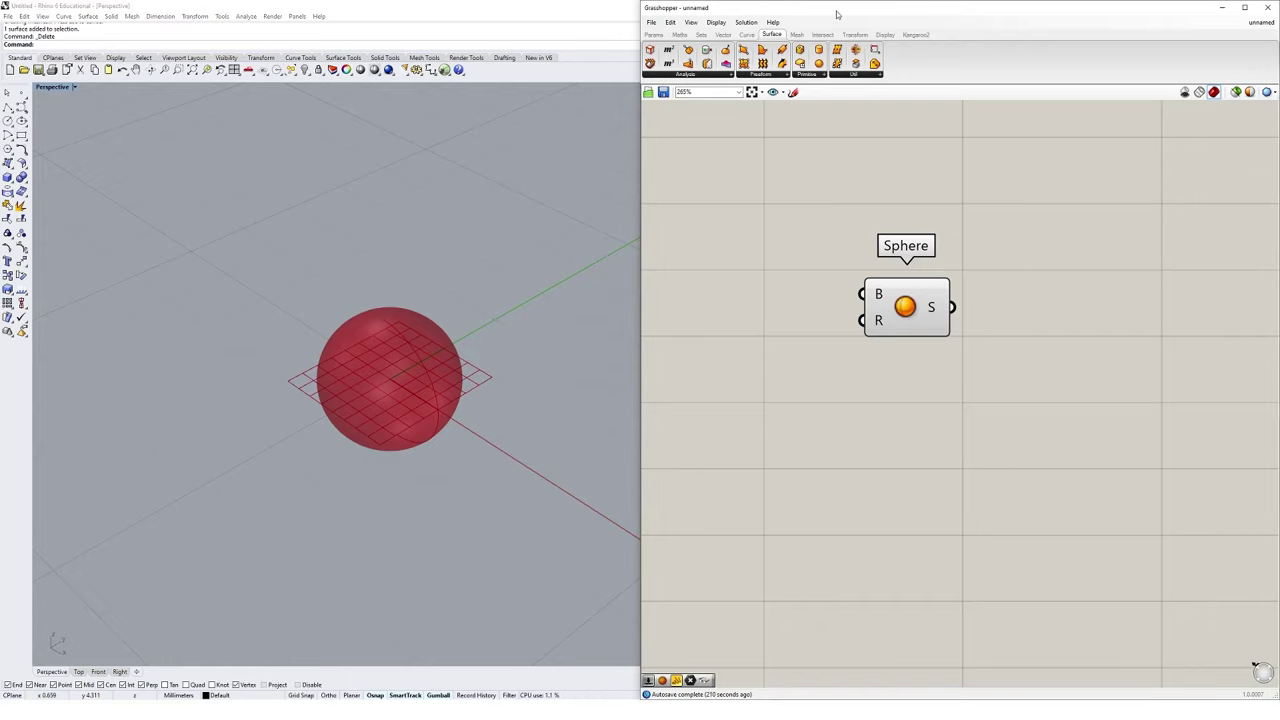
click(451, 50)
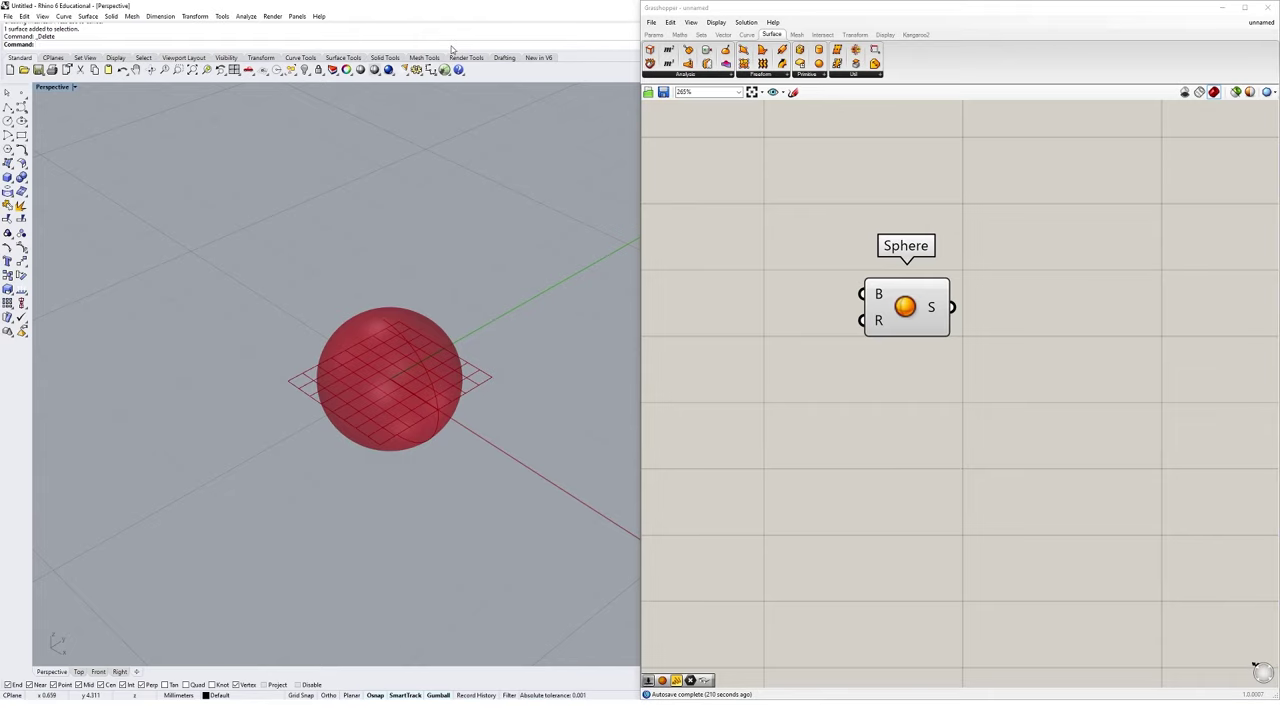
text(Box)
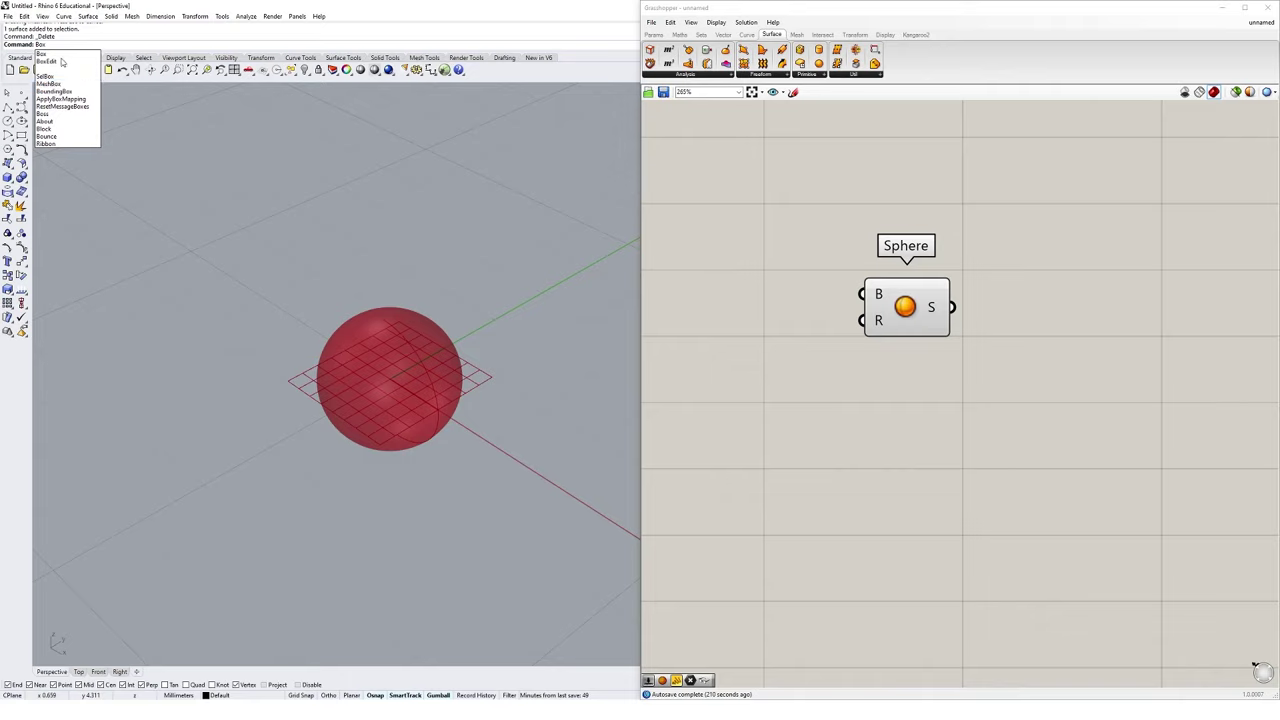
key(Escape)
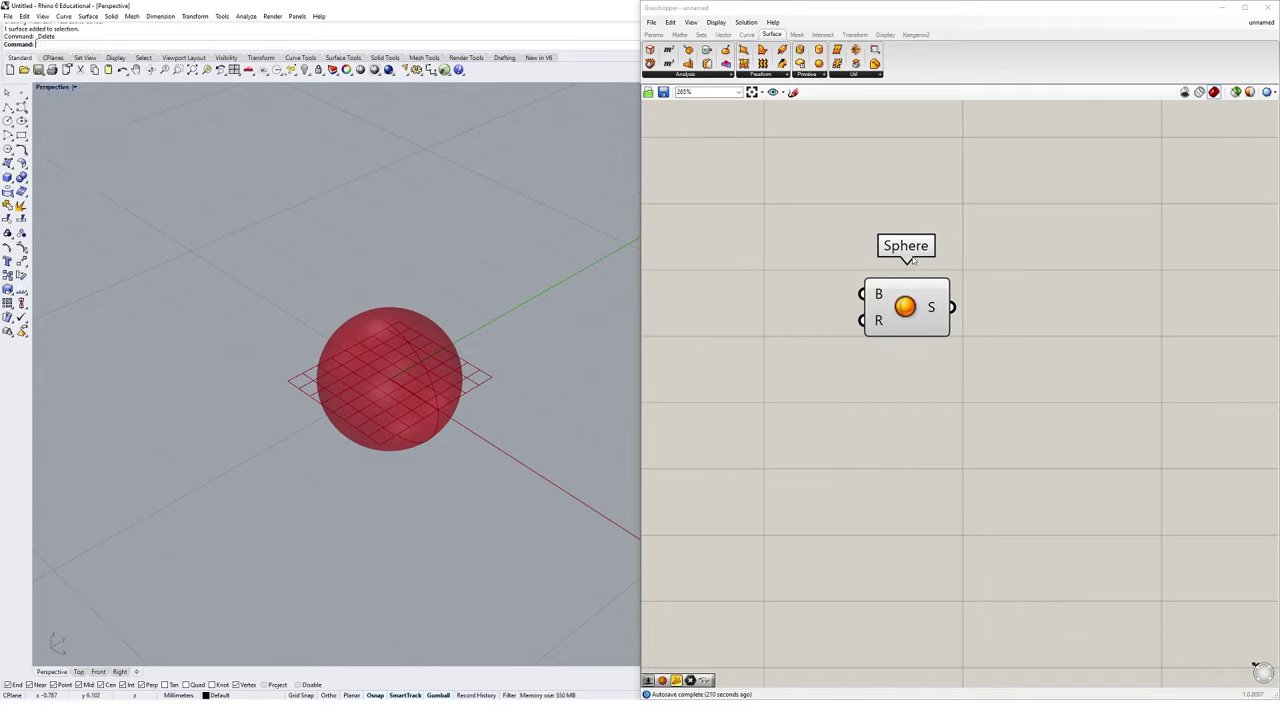
Delete the Sphere component from the Grasshopper canvas.
drag(1010, 220, 837, 380)
key(Delete)
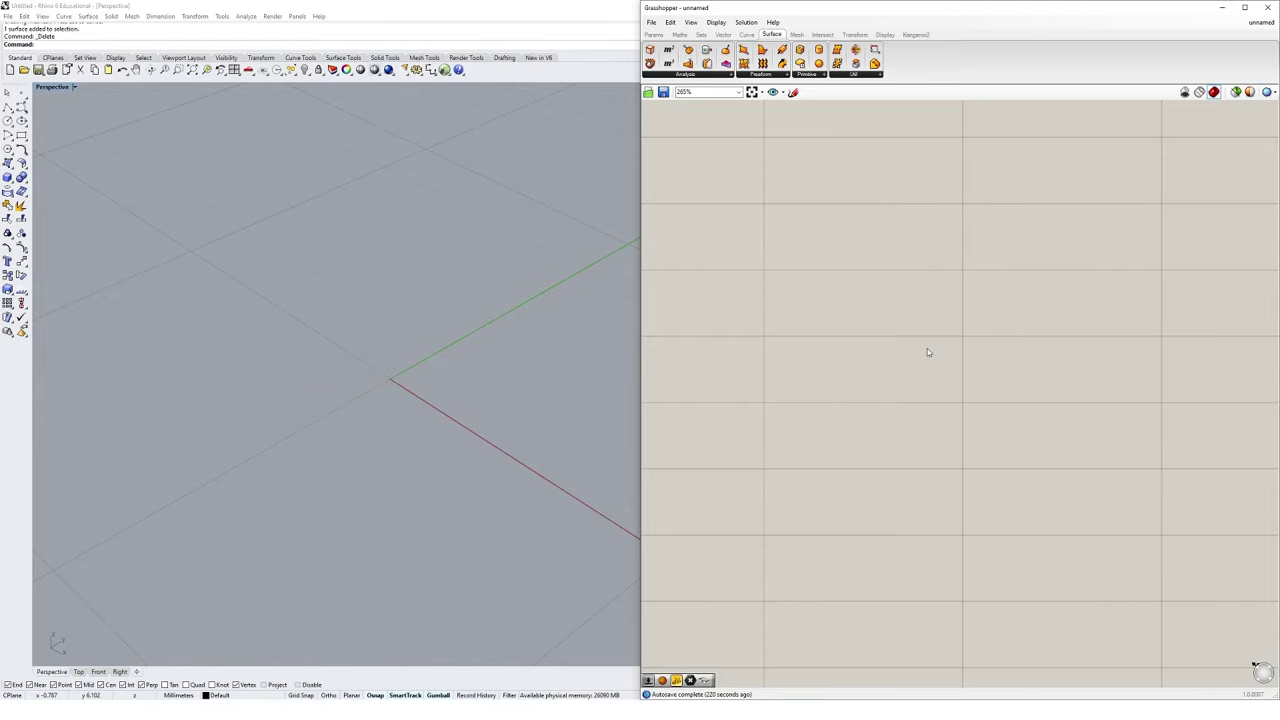
Search the components from the canvas with "sphe" and place the Sphere component.
double_click(888, 309)
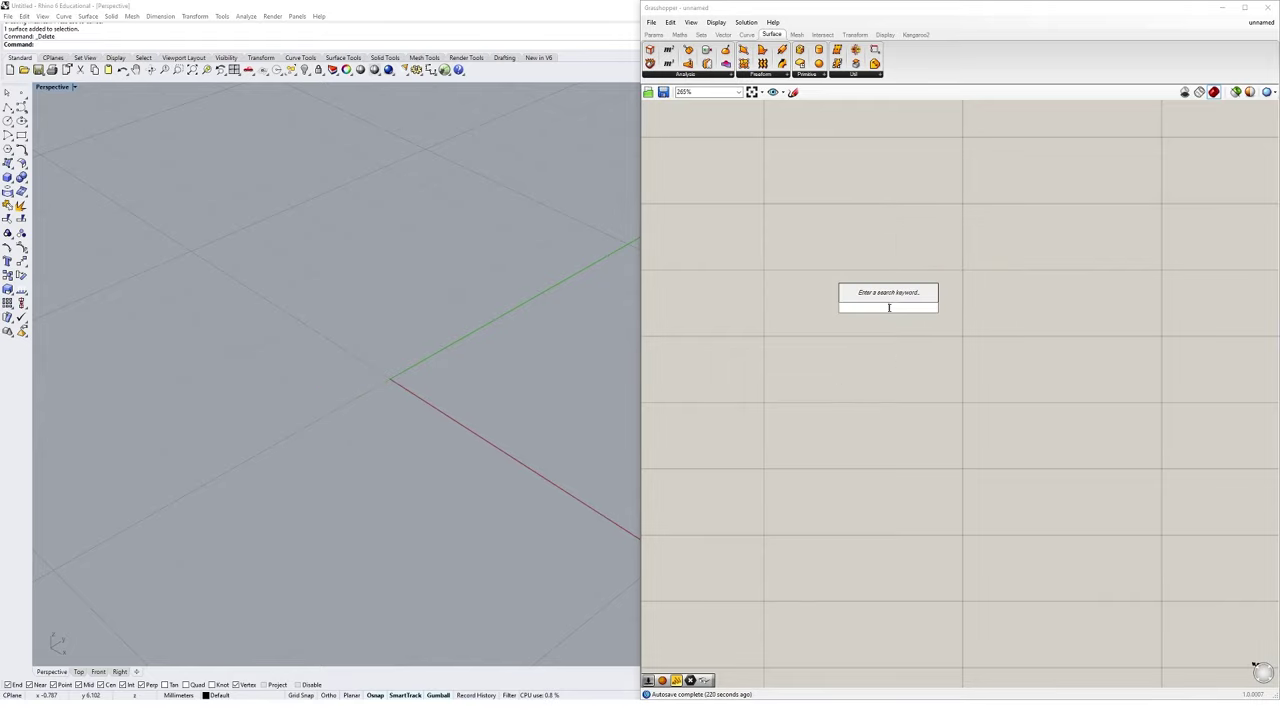
text(sphe)
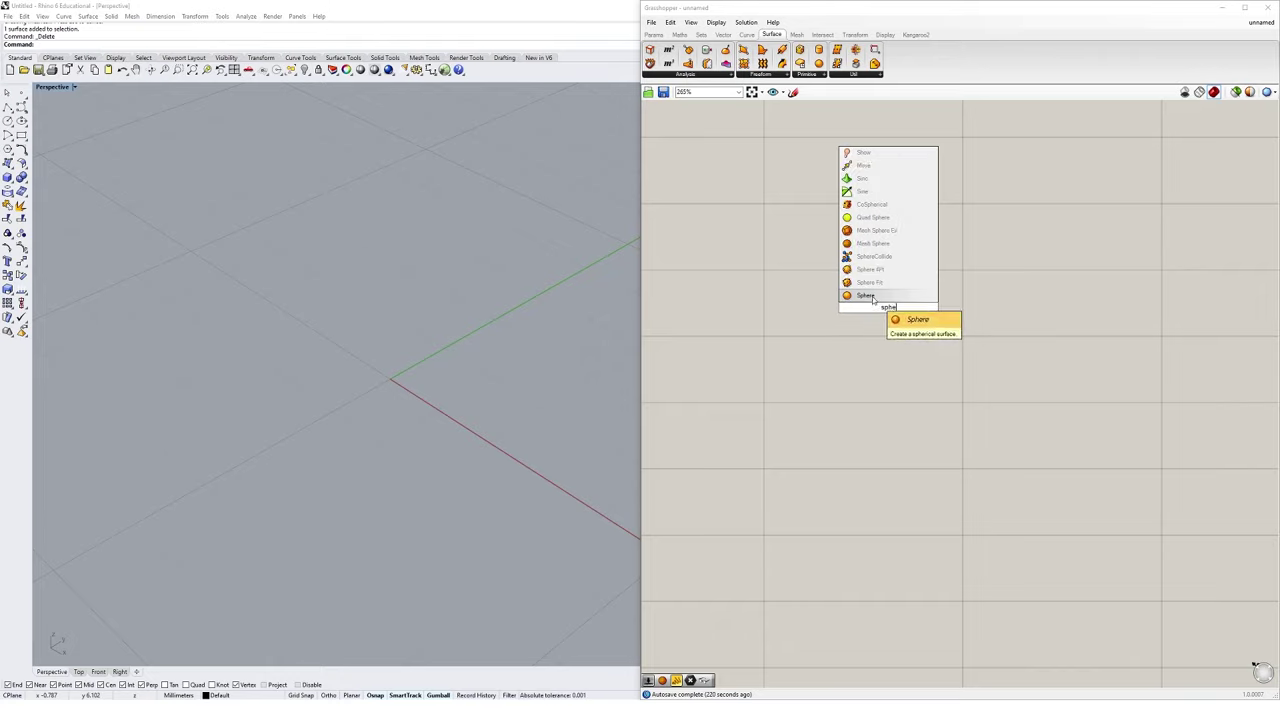
click(875, 298)
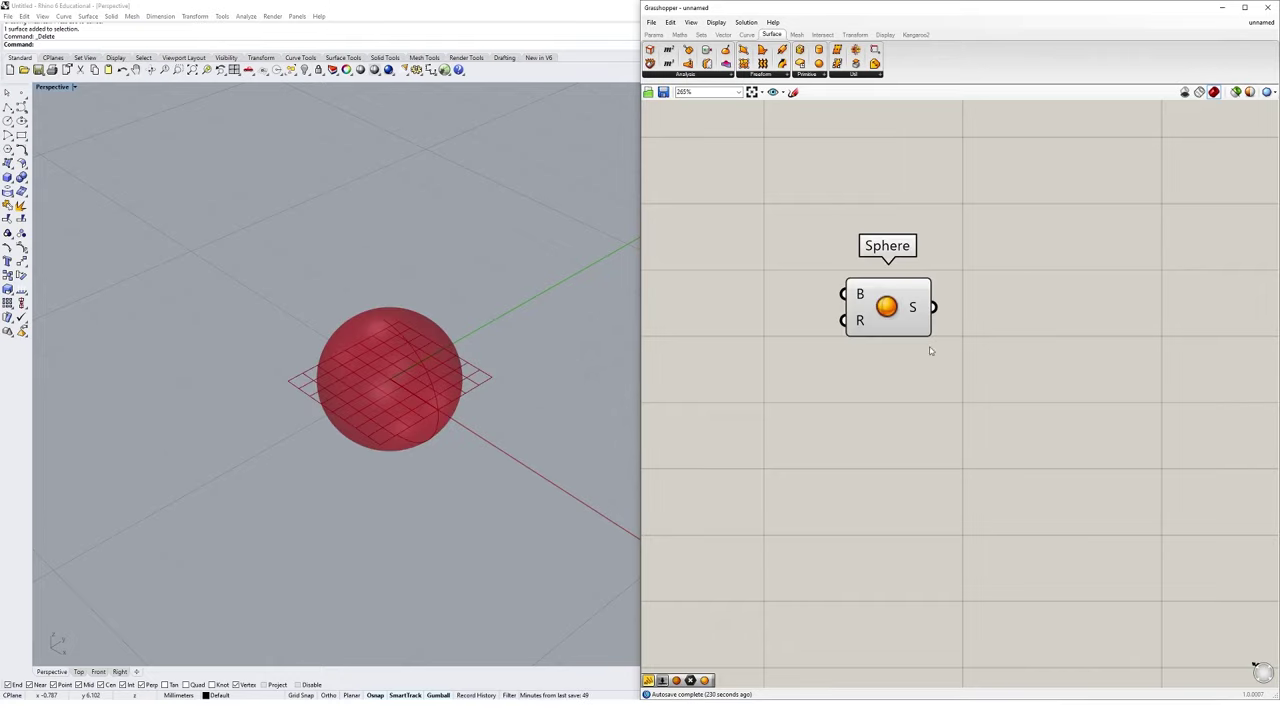
Search the components below the Sphere component for "sp" and "box".
double_click(905, 443)
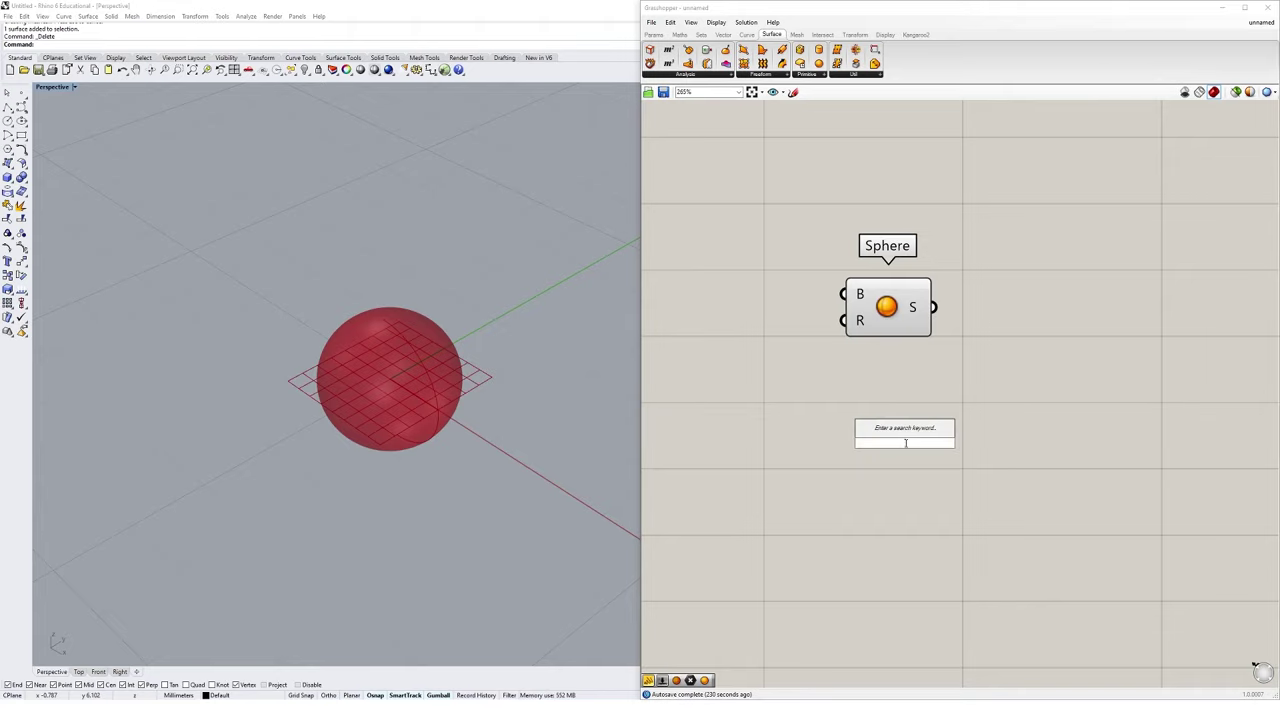
text(sph)
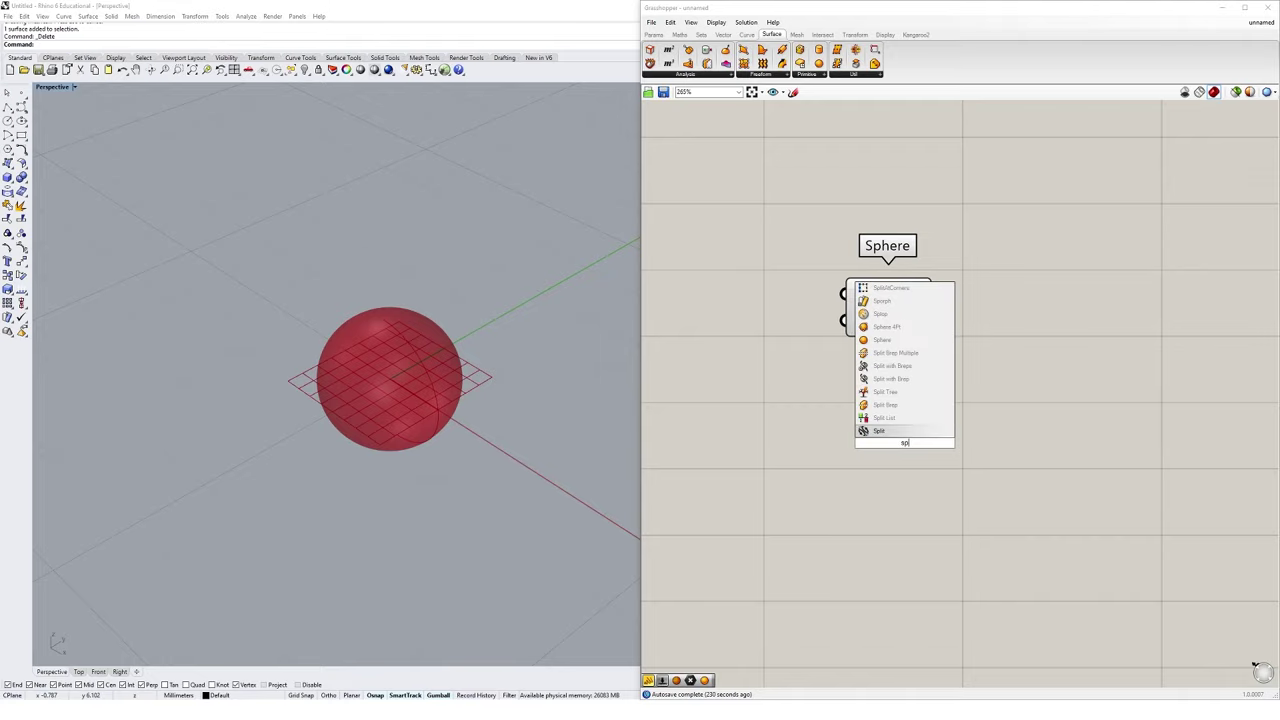
key(Return)
double_click(905, 443)
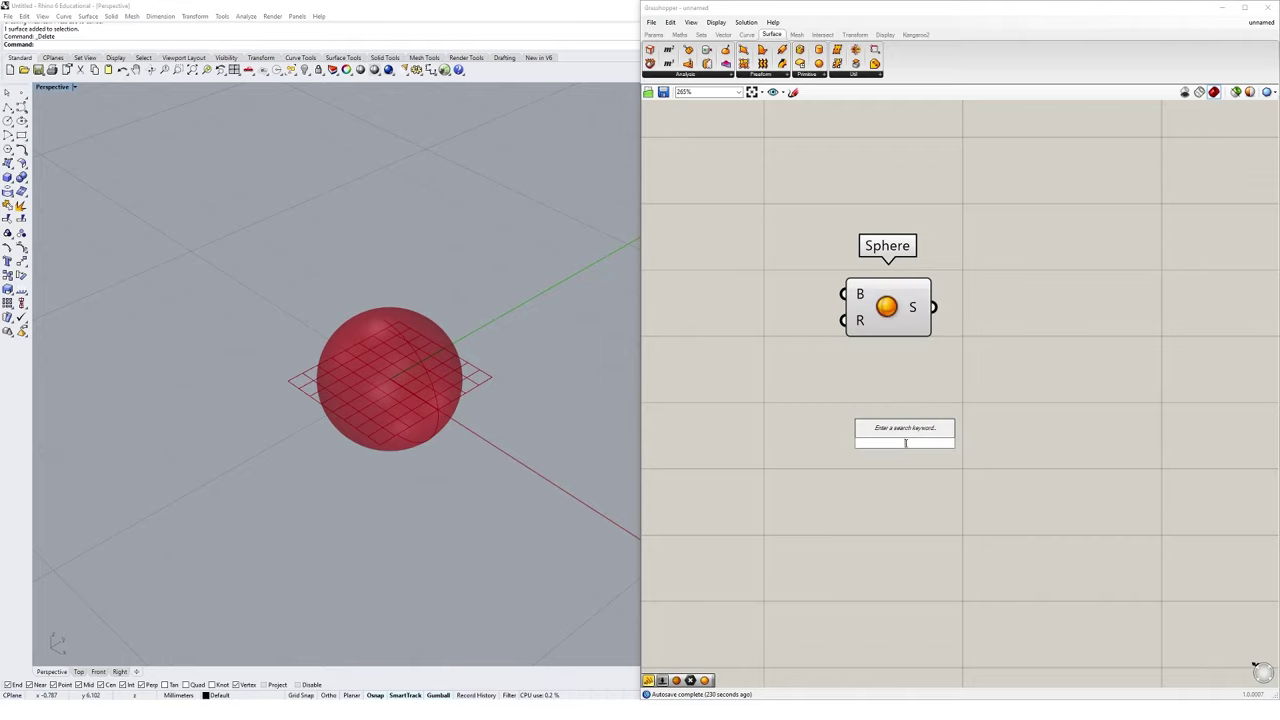
text(box)
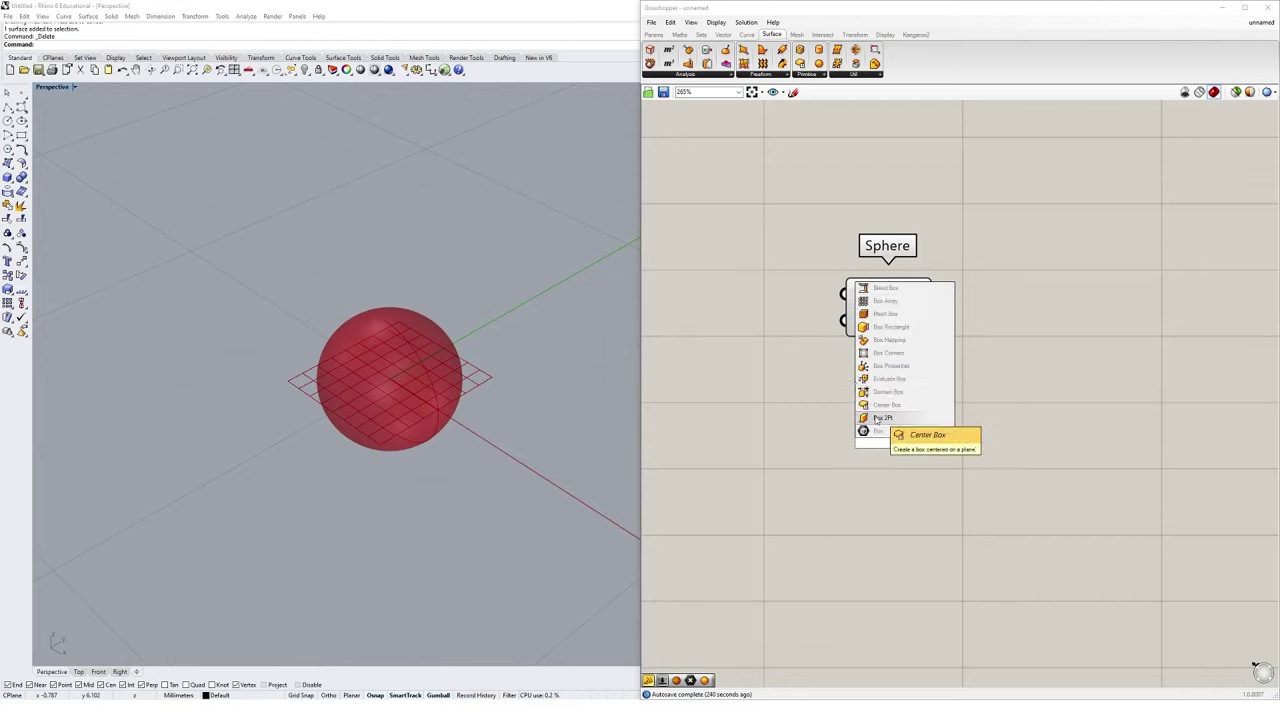
Move the Sphere component slightly down and to the right on the canvas, leaving it deselected.
drag(912, 307, 958, 350)
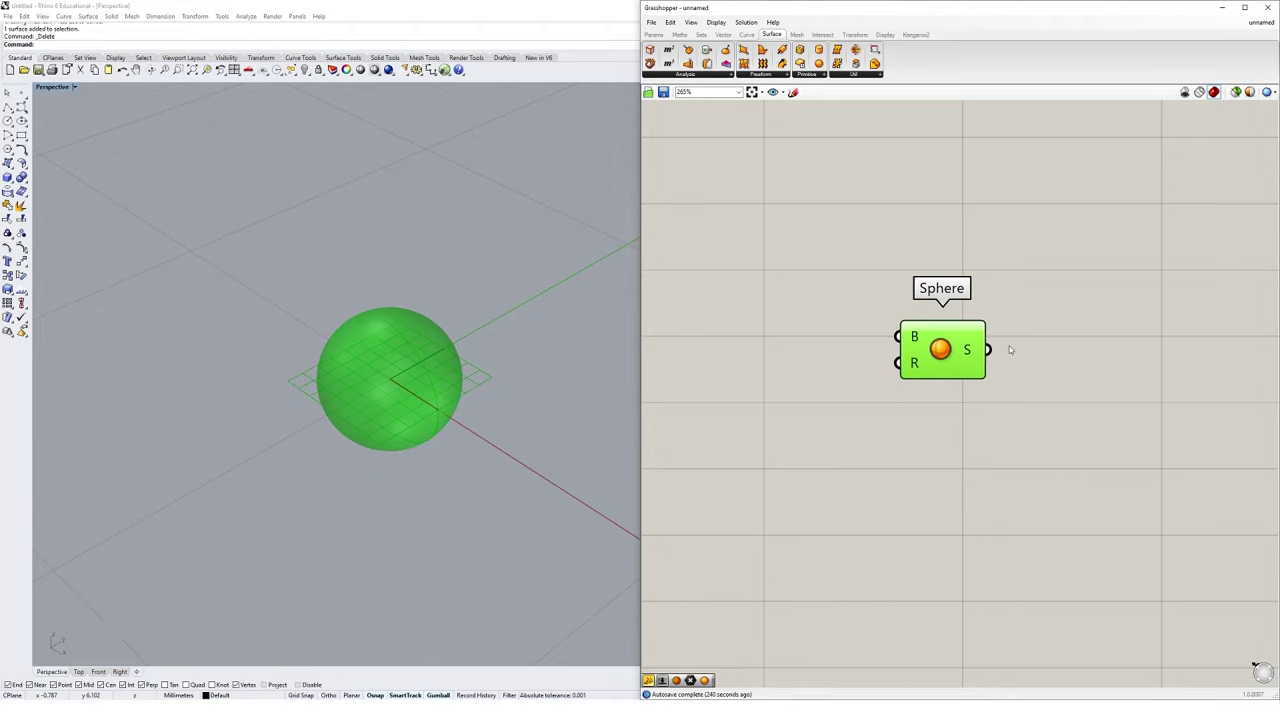
click(1012, 350)
click(955, 355)
click(1160, 460)
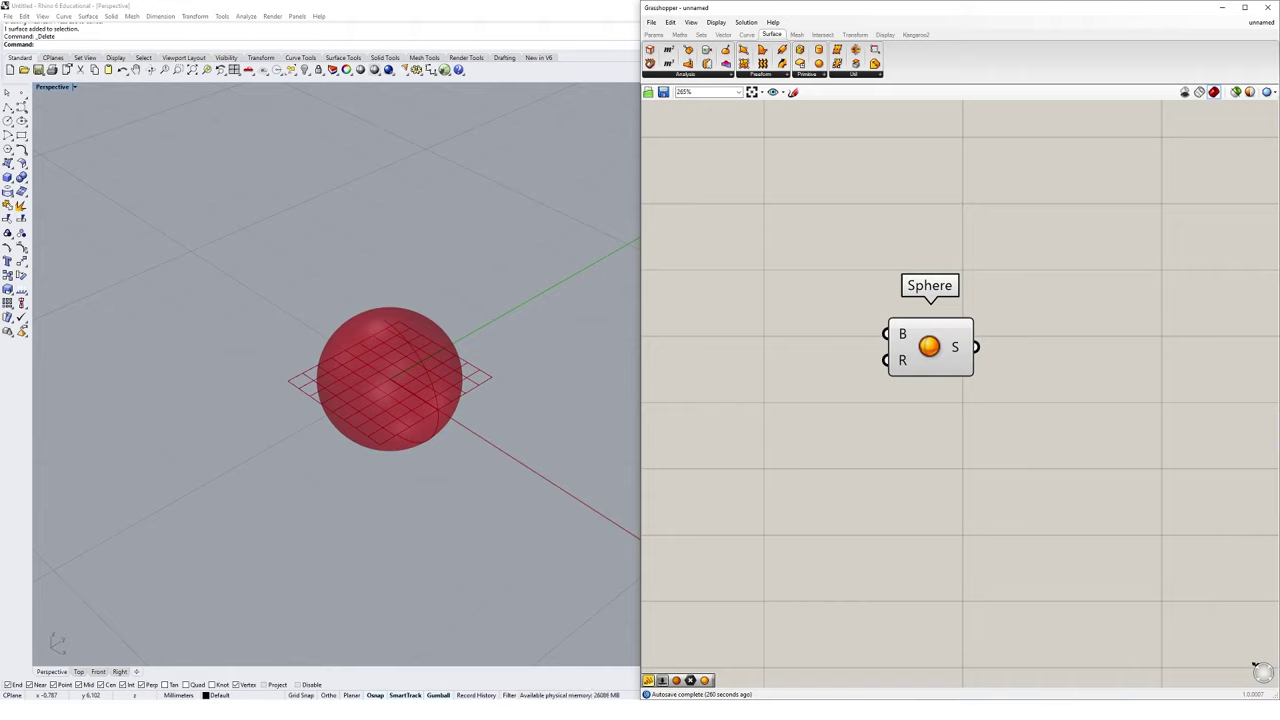
Examine the Sphere component's base (B) and radius (R) inputs against its preview in the Rhino viewport.
mouse_move(902, 336)
mouse_move(904, 363)
scroll(503, 332, down, 6)
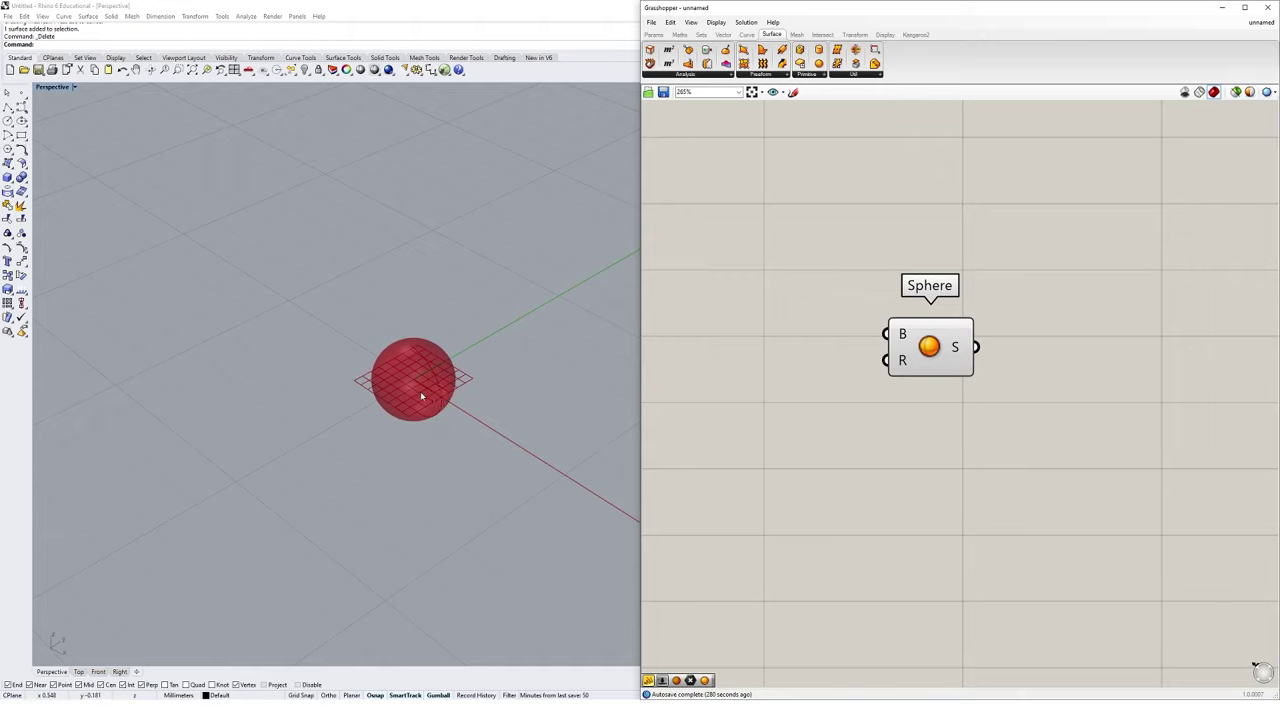
scroll(451, 426, up, 6)
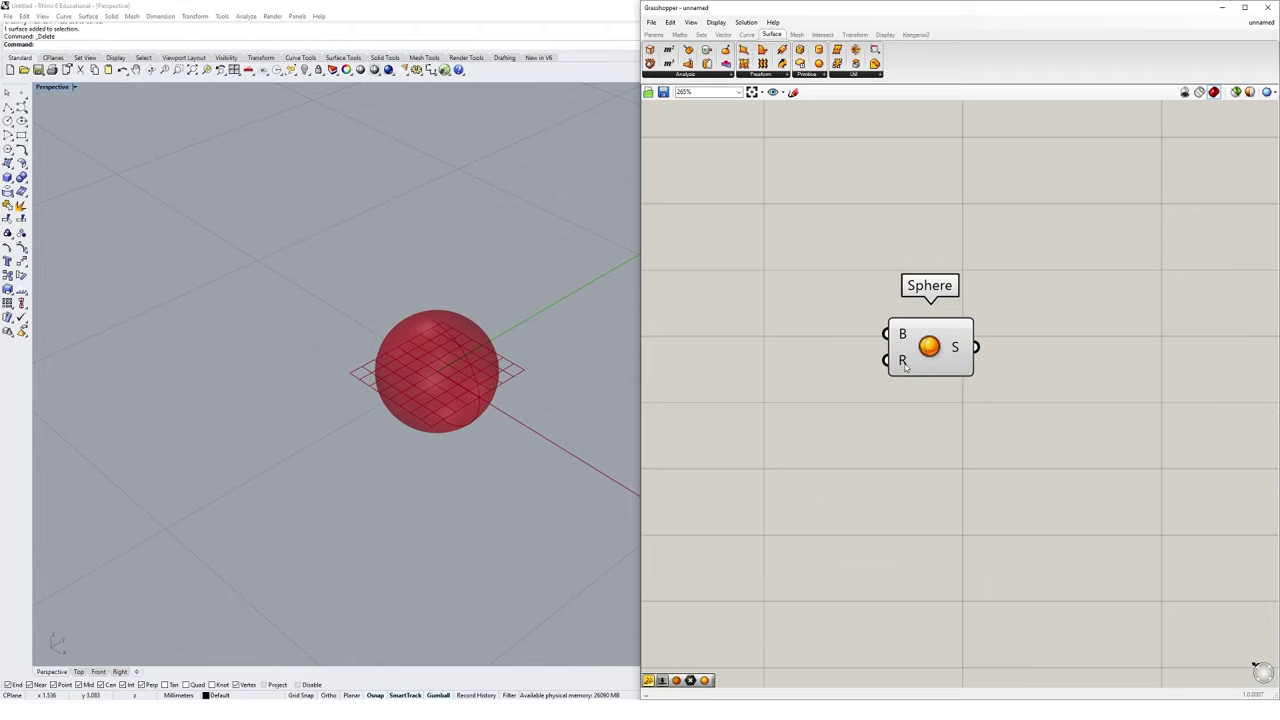
drag(925, 363, 945, 362)
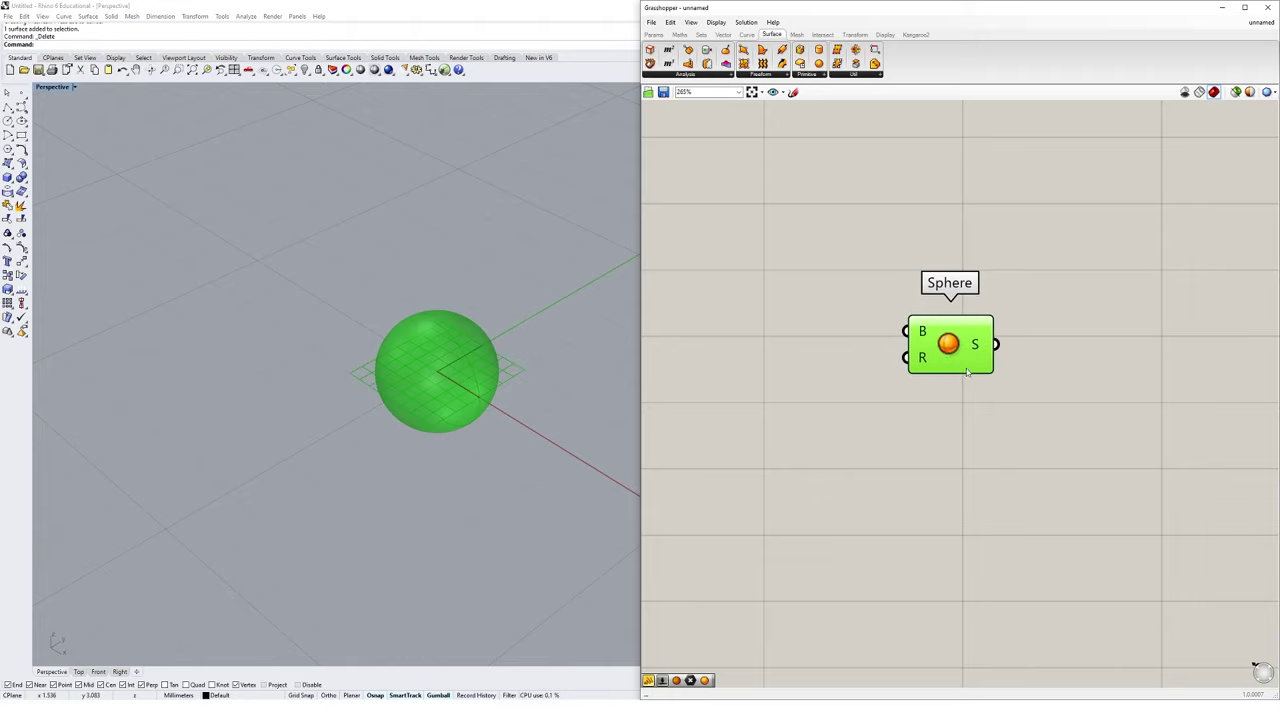
click(931, 375)
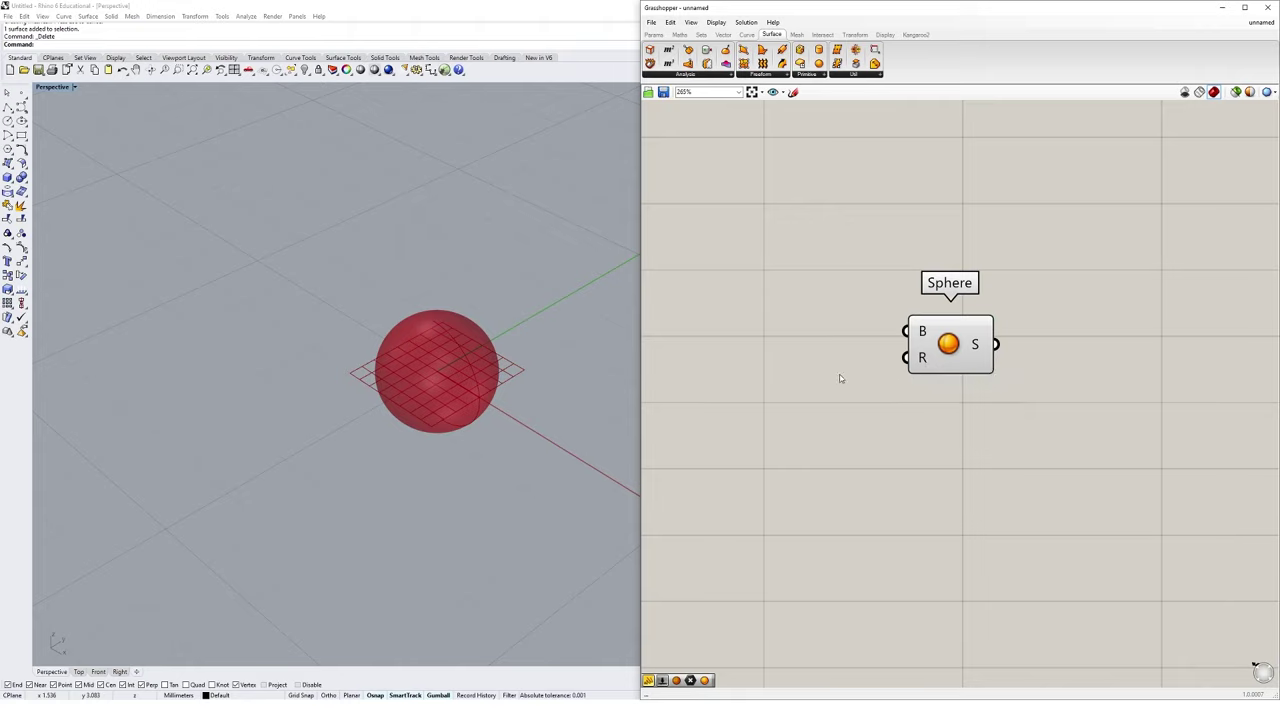
mouse_move(926, 368)
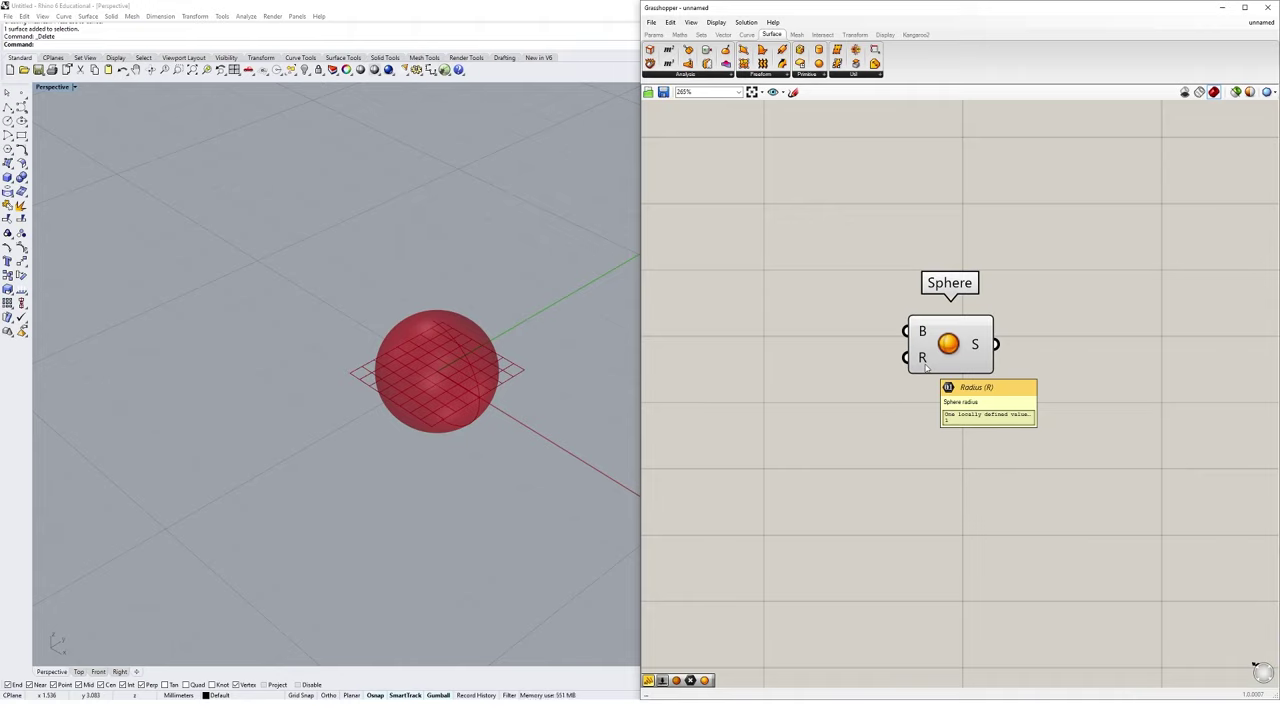
Search the components for "slider" and place a Number Slider to the left of the Sphere component.
double_click(752, 363)
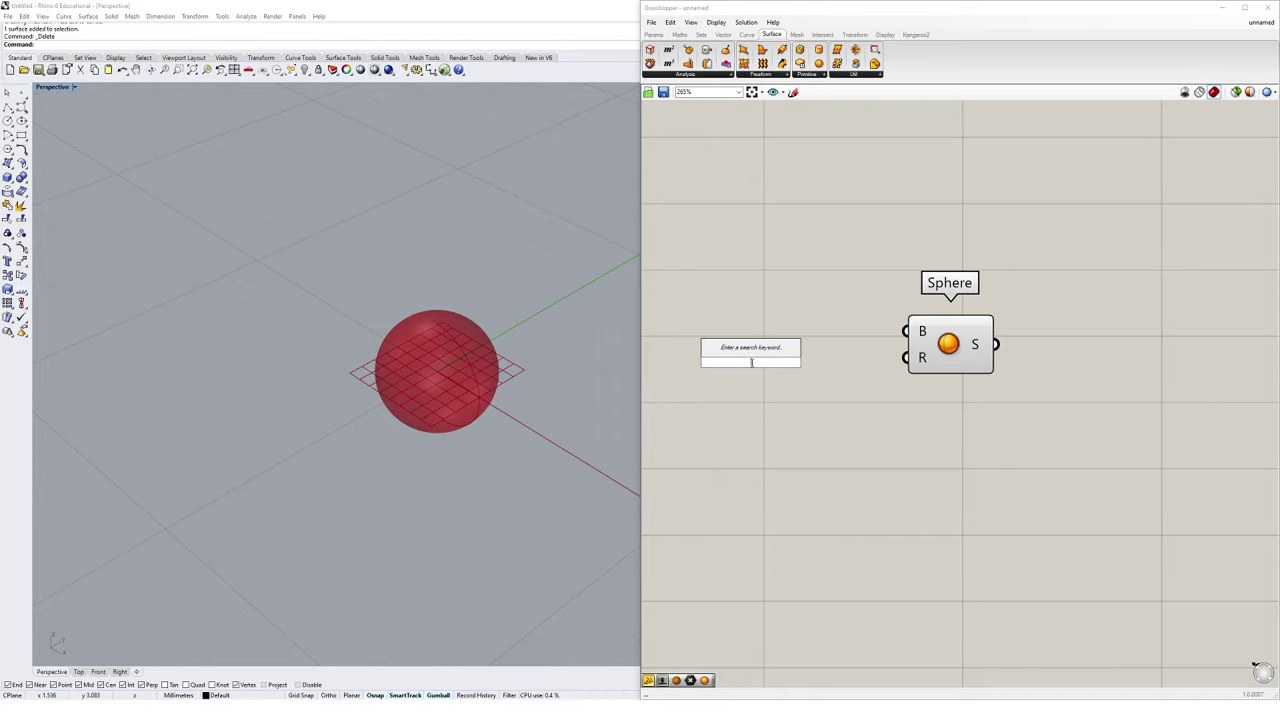
text(slider)
key(Return)
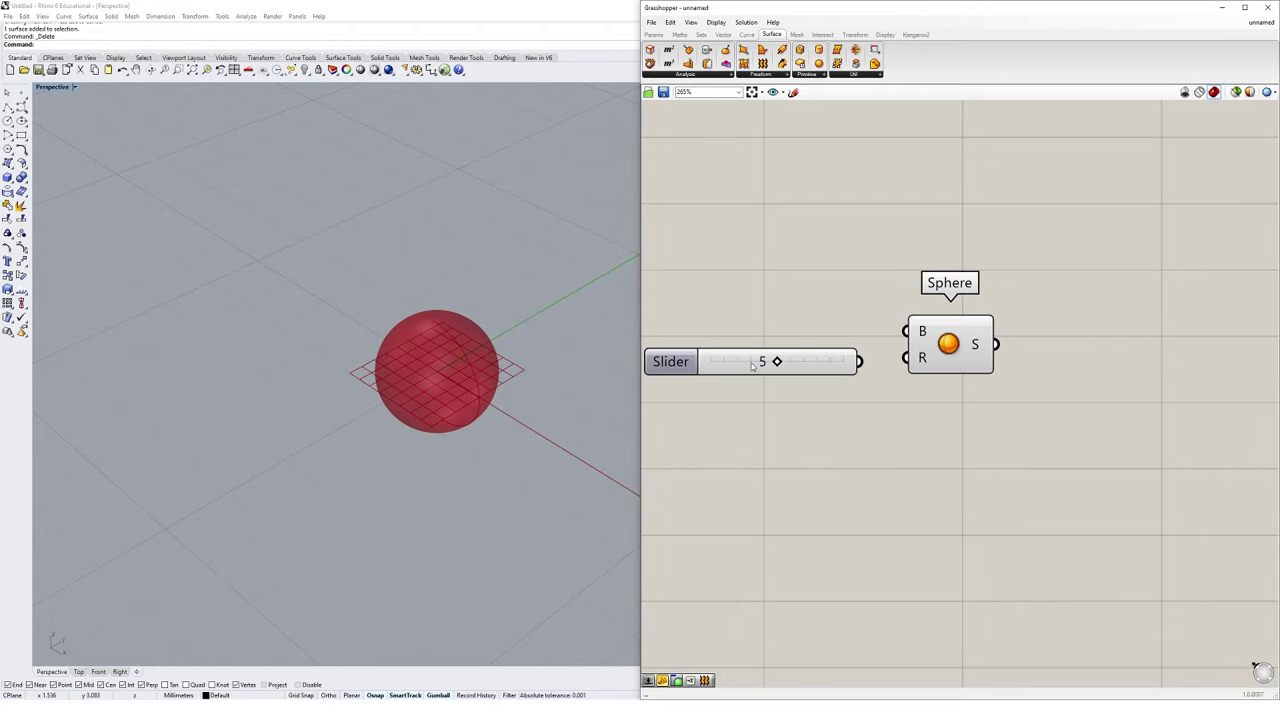
right_drag(702, 368, 758, 374)
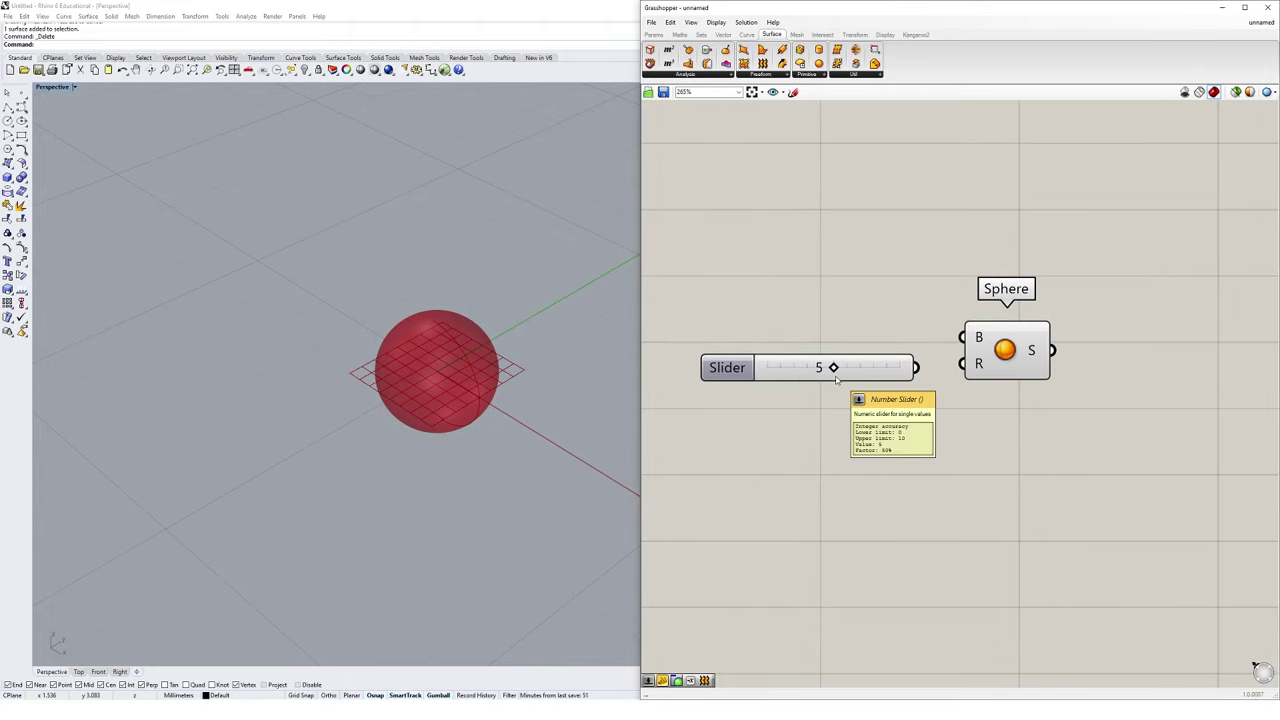
Move the slider a little away from the Sphere component and connect its output to the R input.
drag(836, 370, 883, 377)
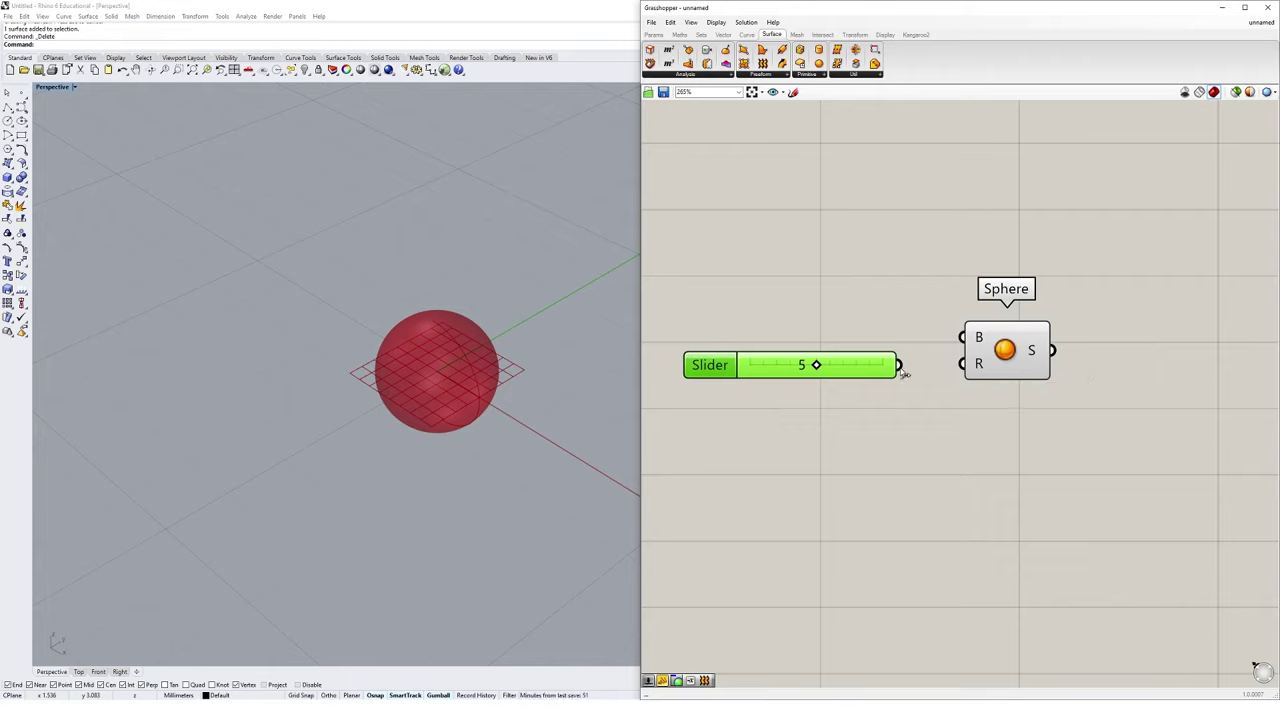
drag(900, 366, 962, 364)
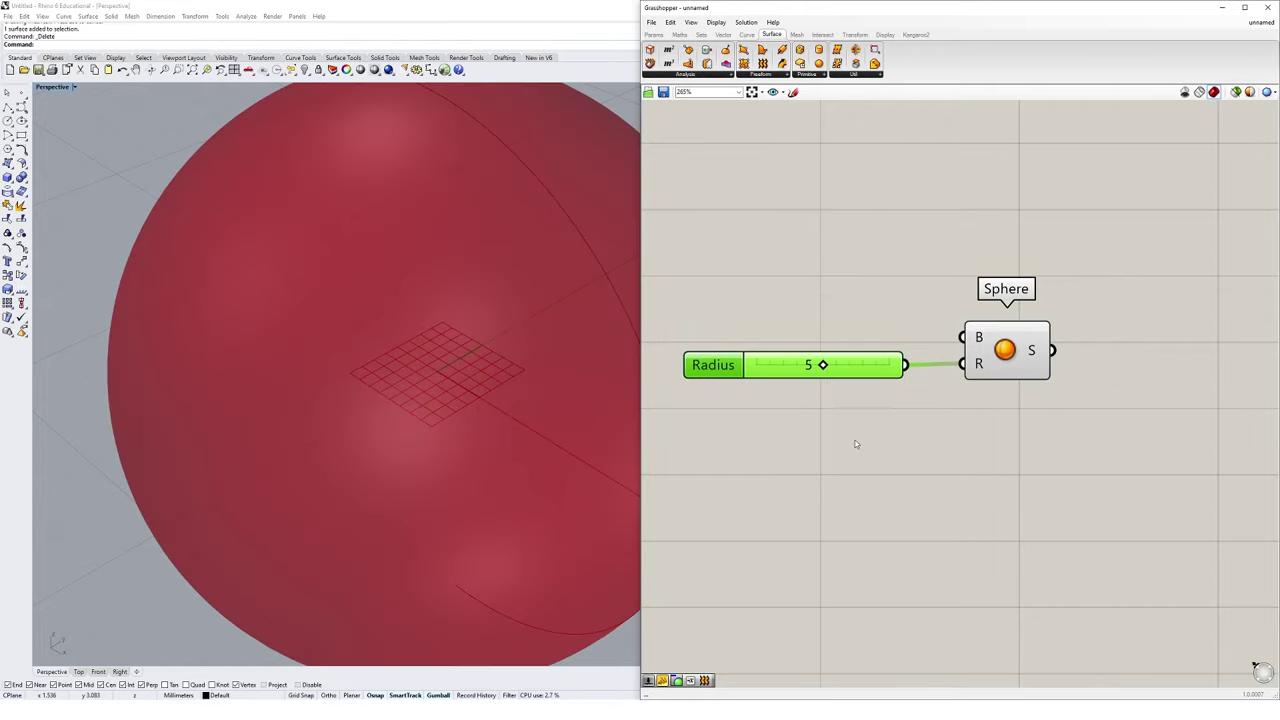
scroll(359, 336, down, 5)
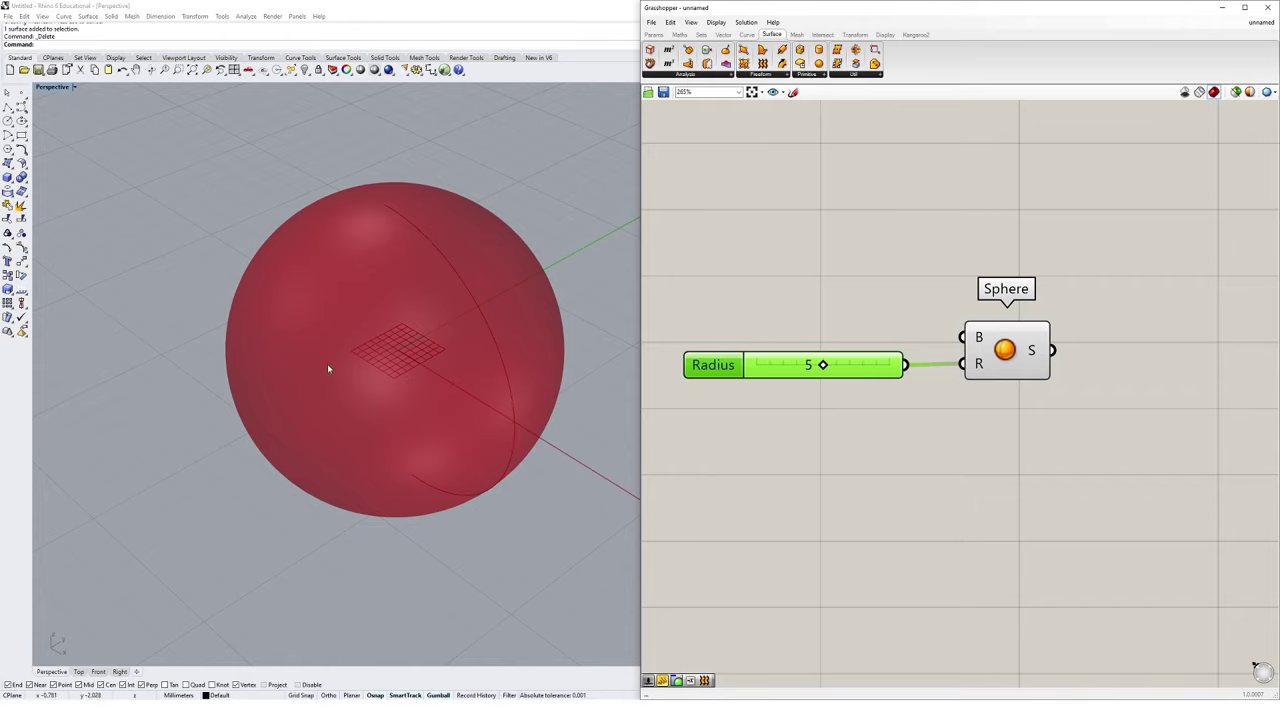
scroll(327, 363, down, 3)
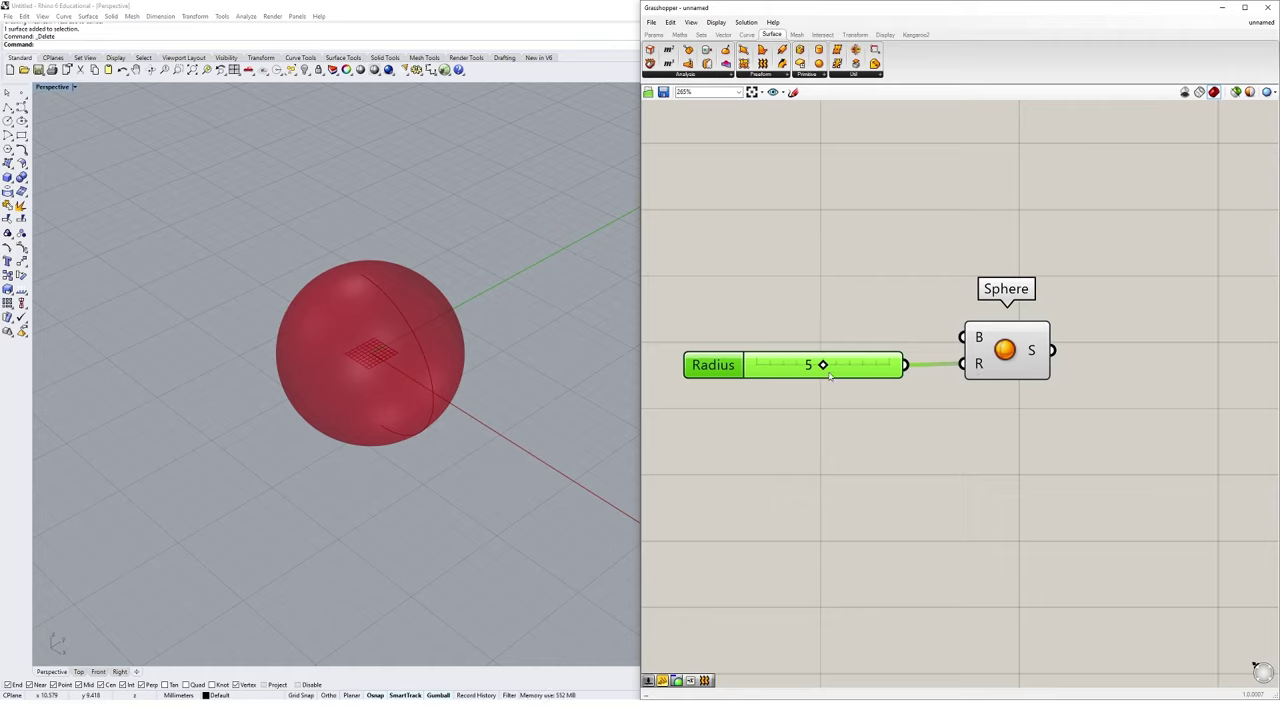
mouse_move(829, 375)
mouse_down()
mouse_move(754, 366)
mouse_move(894, 366)
mouse_move(763, 366)
mouse_move(857, 368)
mouse_move(817, 367)
mouse_up()
Place a Panel from the Params inputs on the canvas below the radius slider.
click(654, 35)
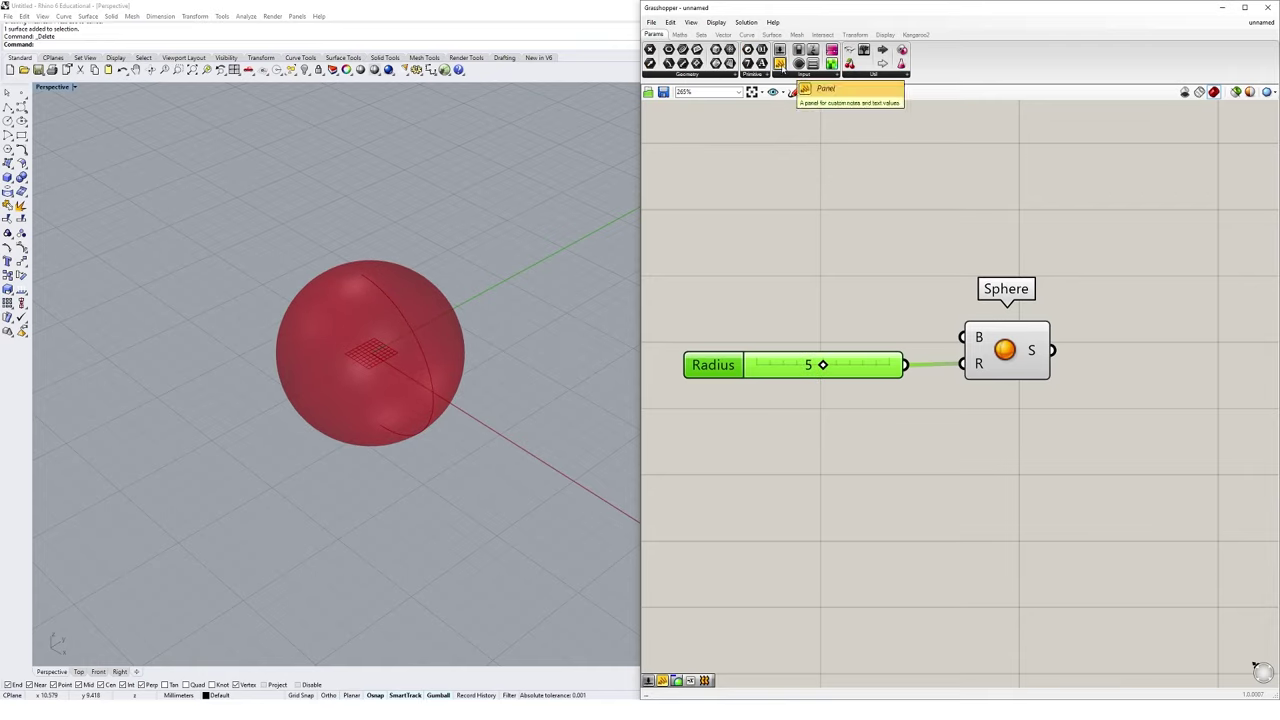
drag(782, 66, 815, 466)
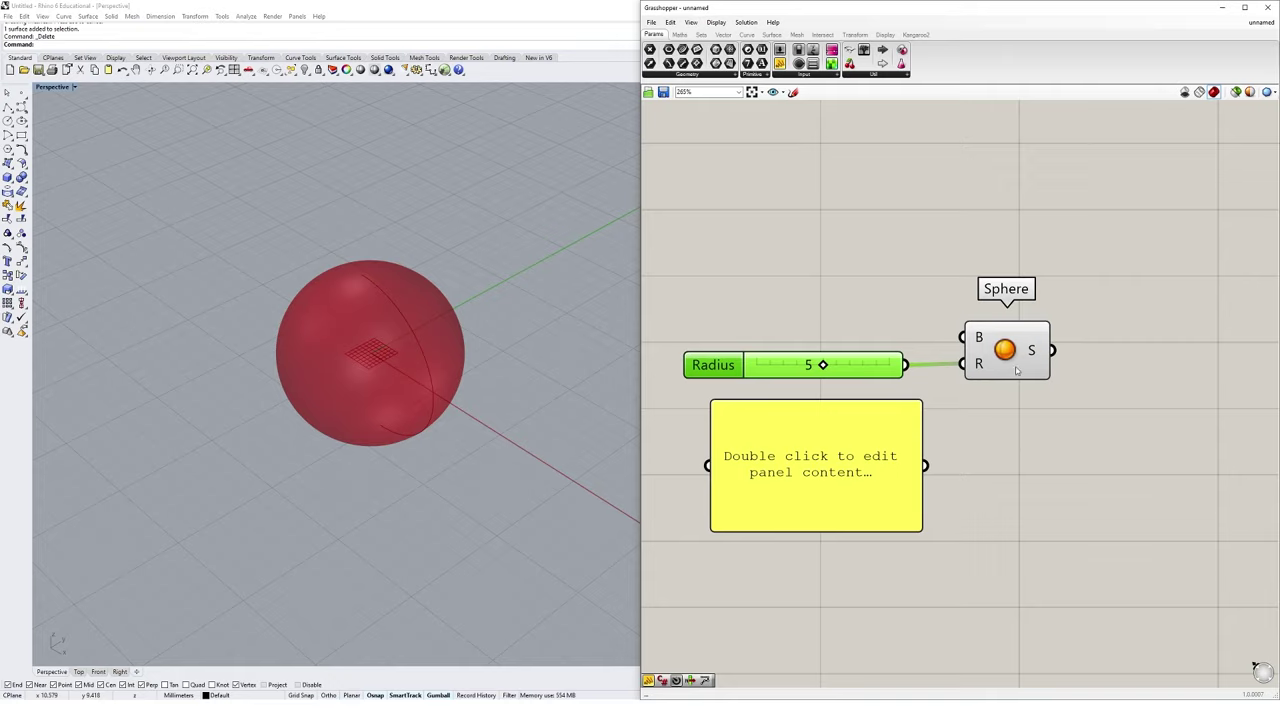
mouse_move(1039, 359)
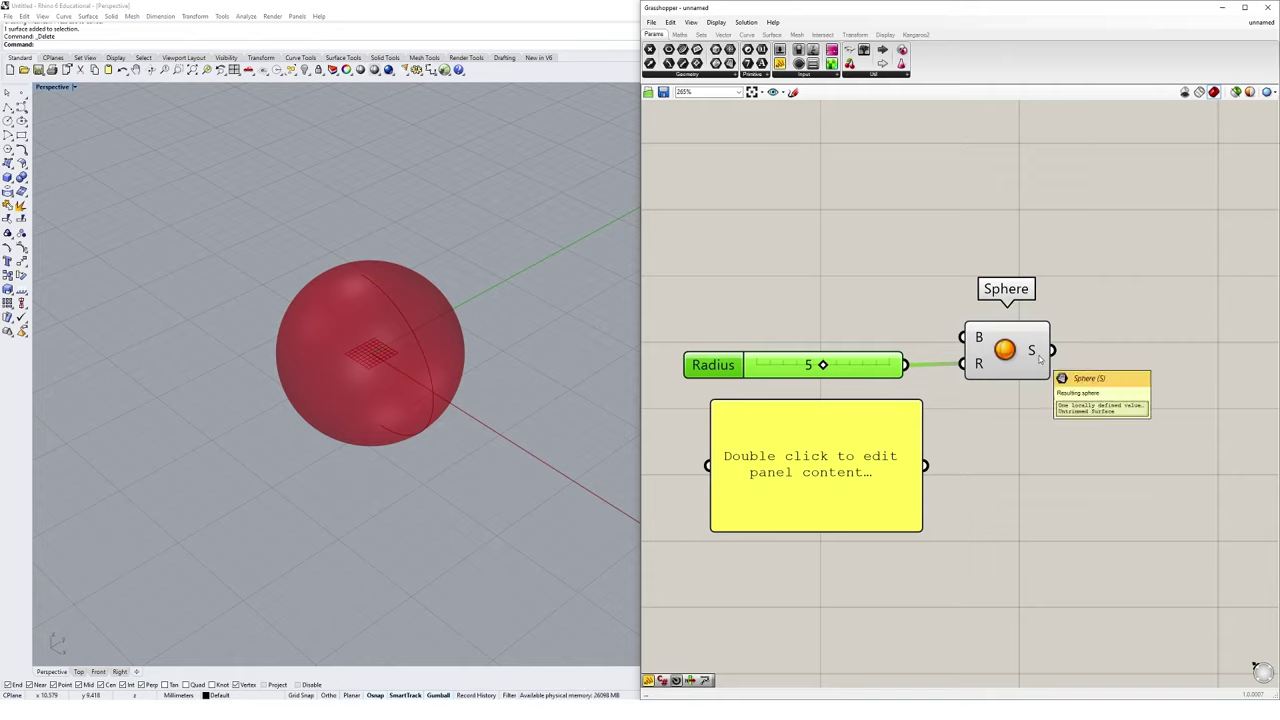
Set the panel's content to 7 and wire it to the Sphere's R input in place of the slider.
double_click(849, 483)
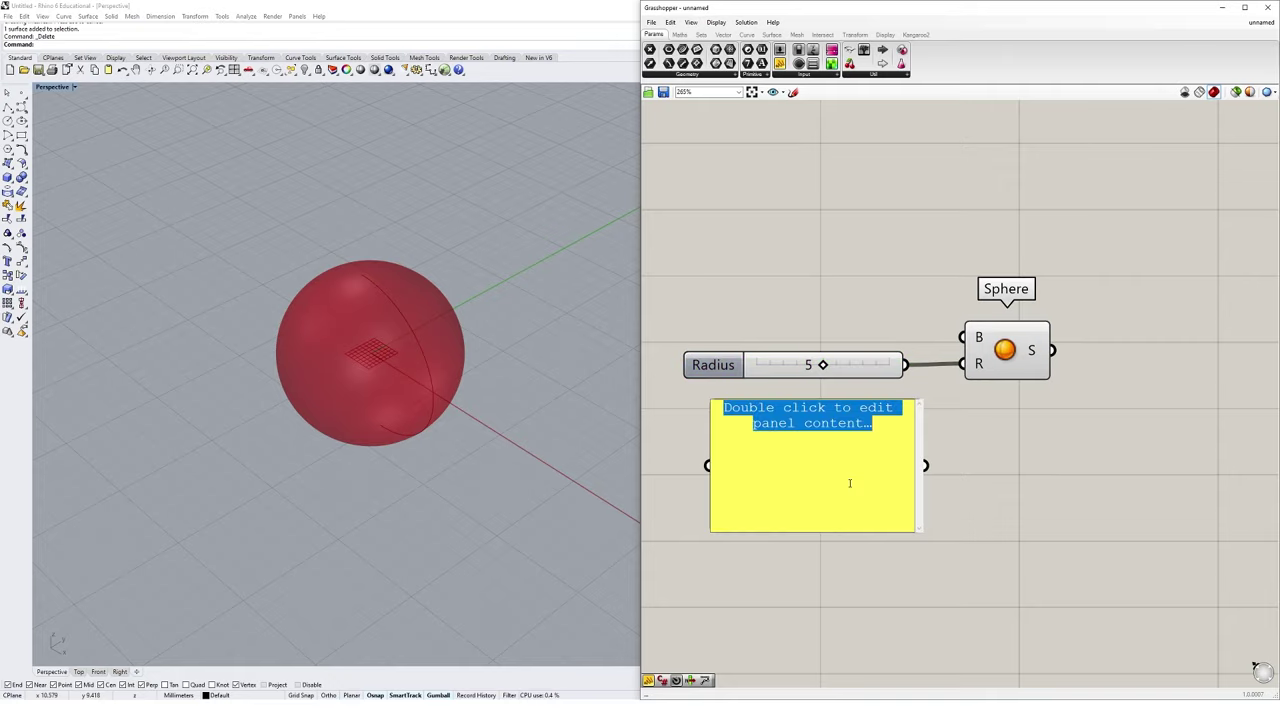
text(7)
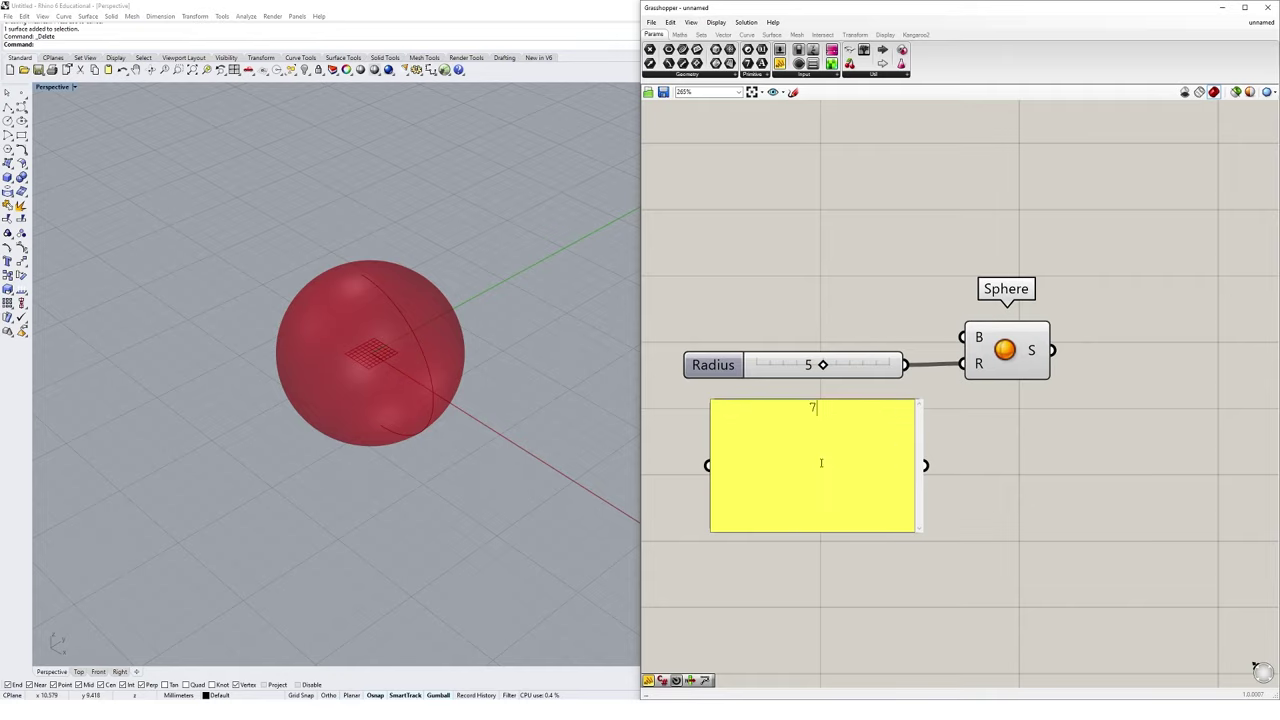
click(966, 527)
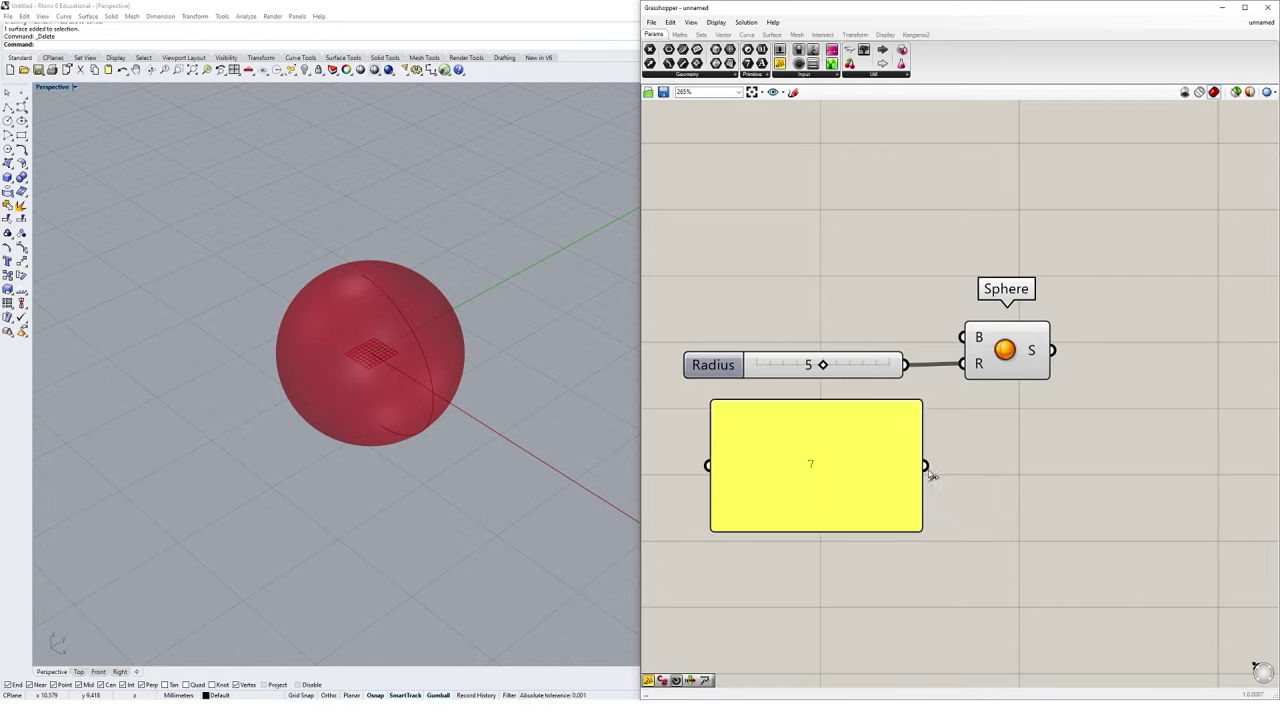
drag(930, 476, 963, 364)
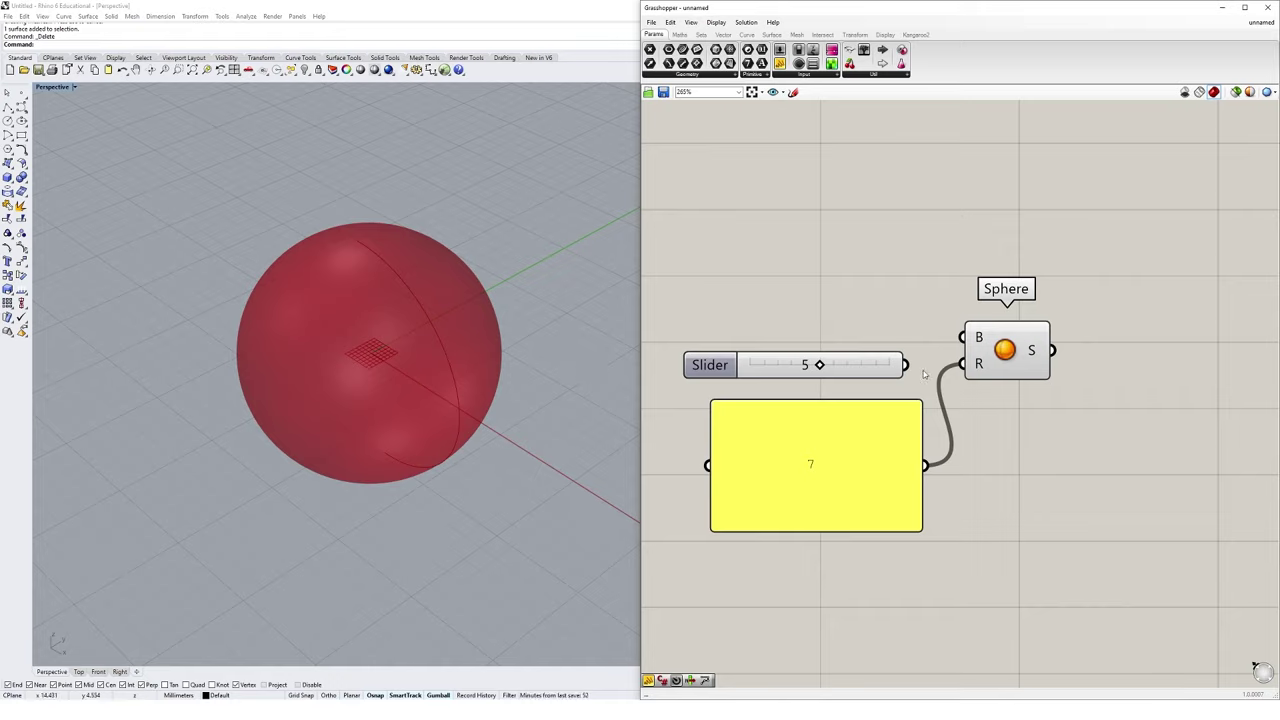
Reconnect the slider to the Sphere's R input and wire the S output to the panel, moved to the Sphere's right.
drag(905, 364, 963, 364)
drag(818, 465, 1190, 392)
right_drag(1190, 392, 1061, 413)
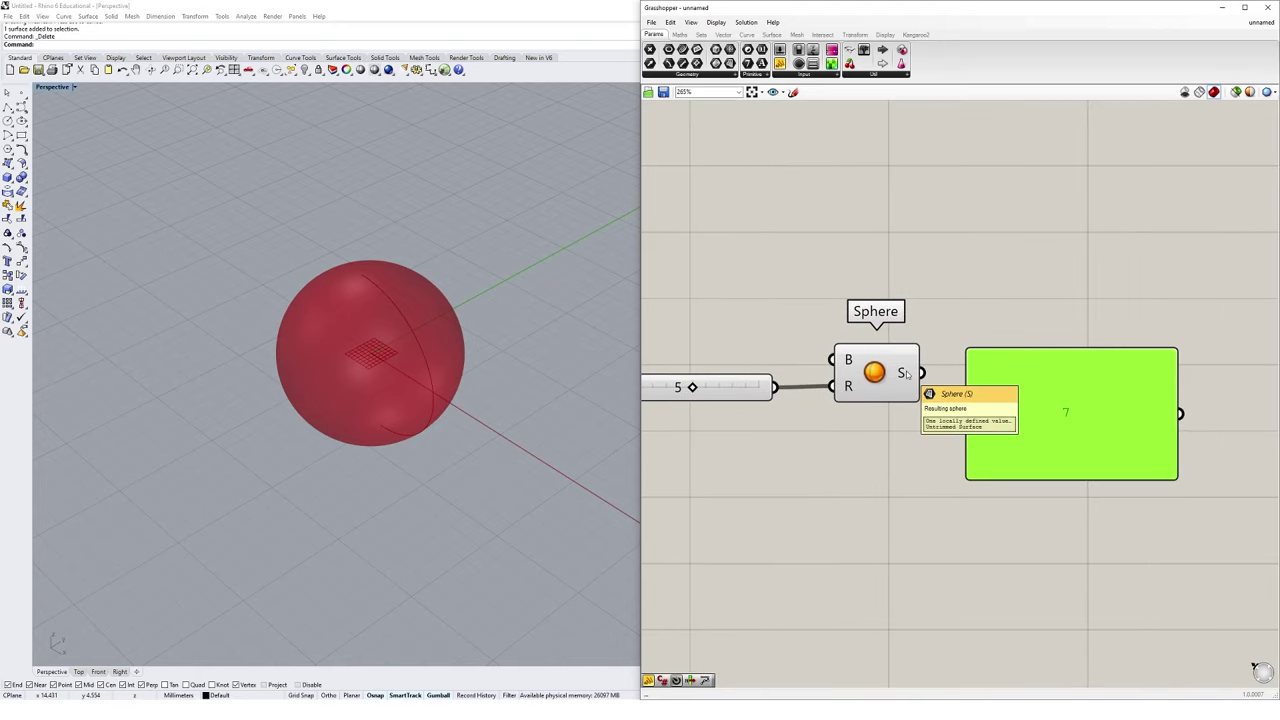
drag(920, 373, 1063, 383)
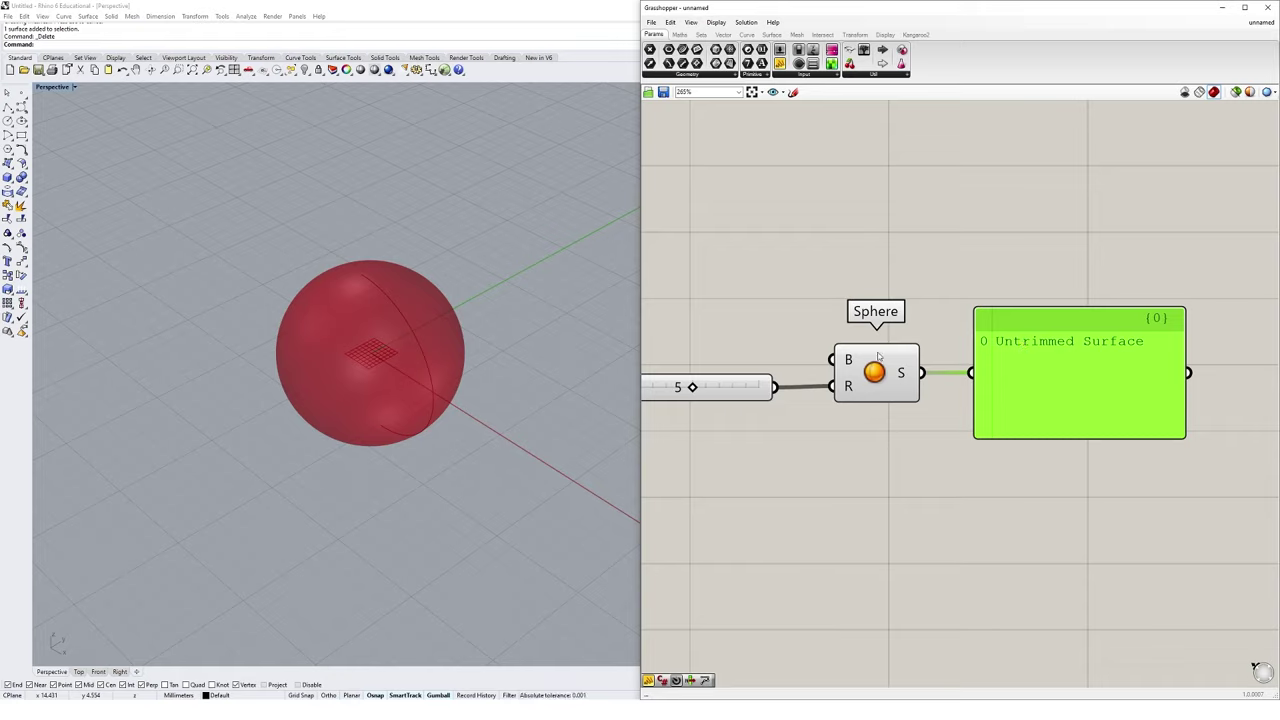
Nudge the slider so its output lines up with the Sphere's R input.
click(888, 380)
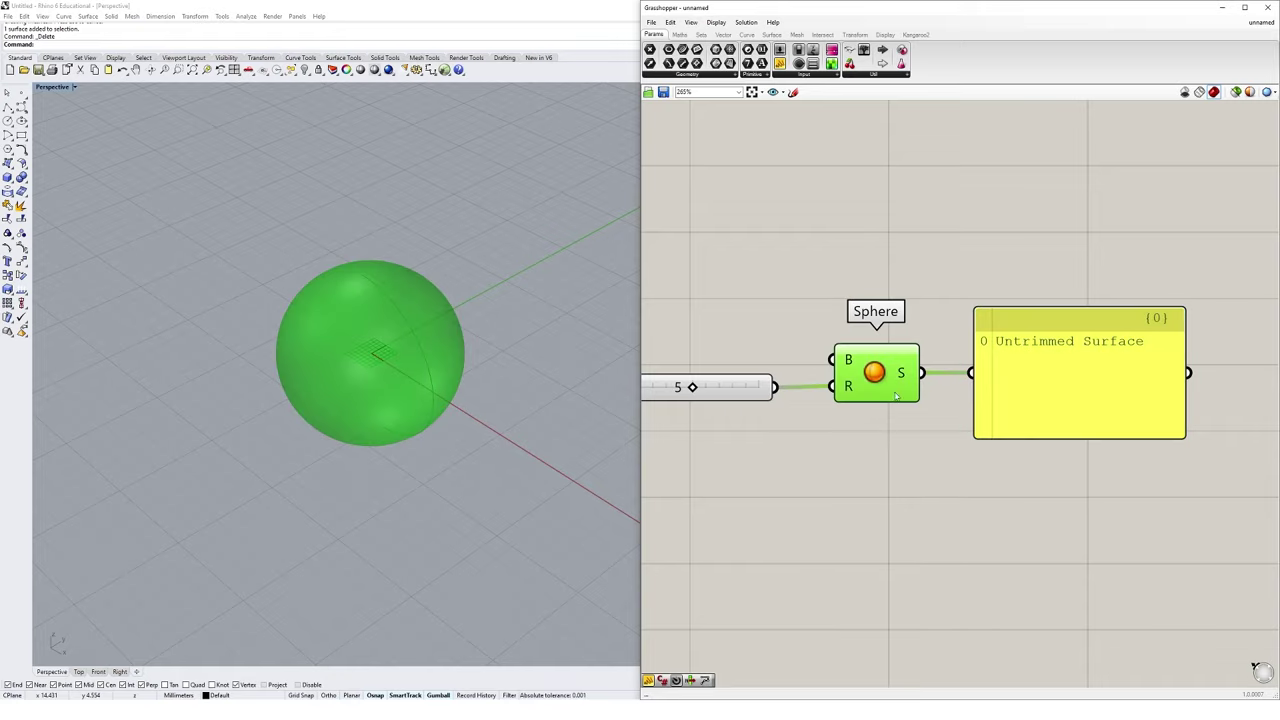
click(748, 396)
click(1080, 446)
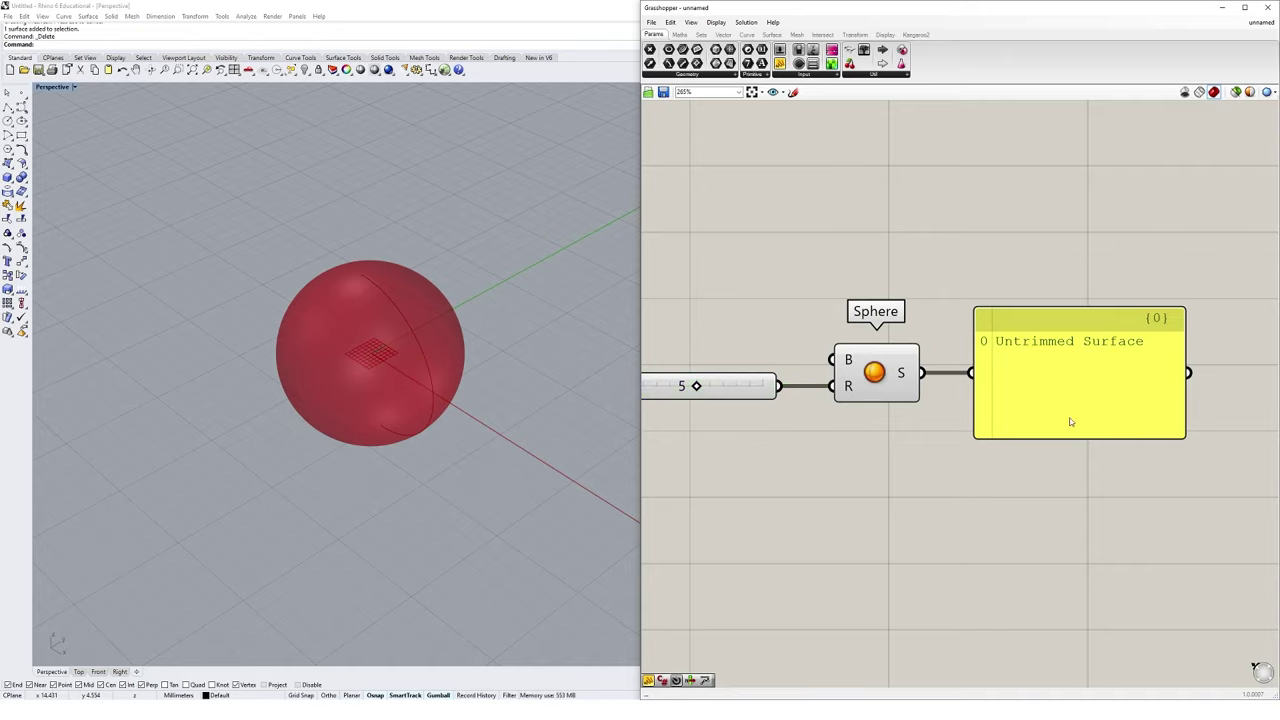
Make the output panel taller and realign it with the Sphere's S output.
right_drag(1070, 422, 1092, 432)
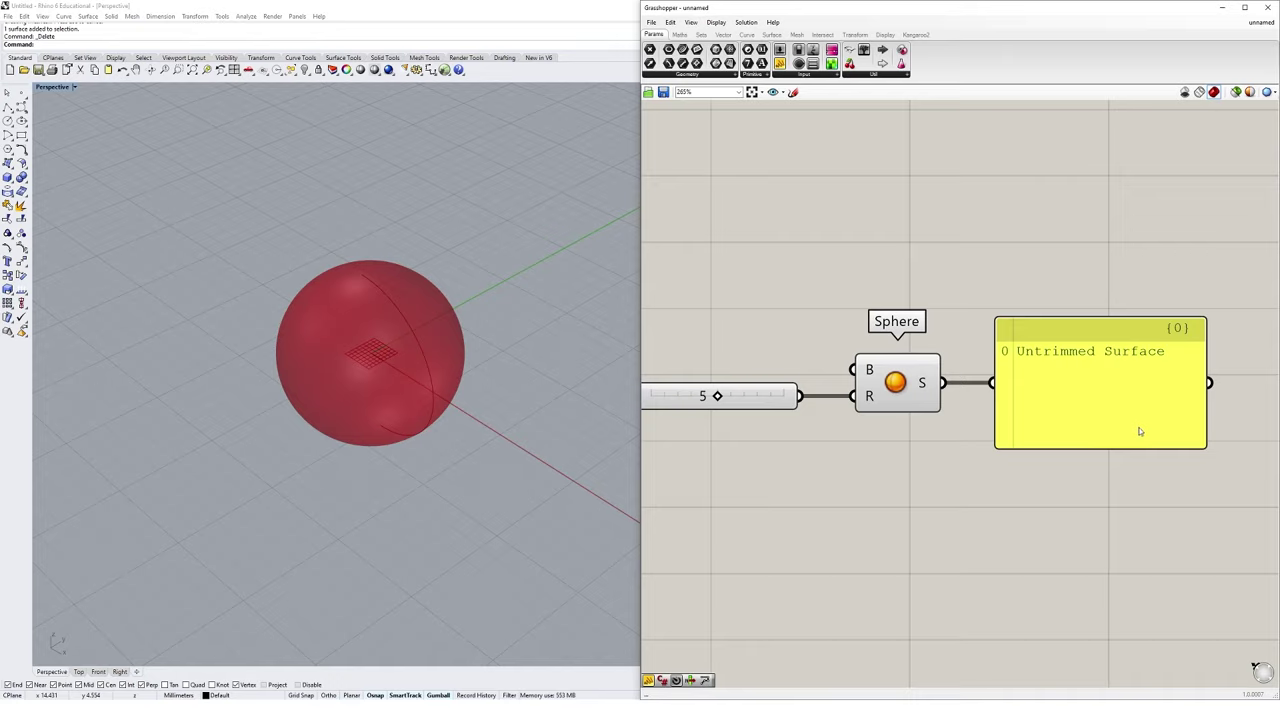
drag(1126, 450, 1134, 490)
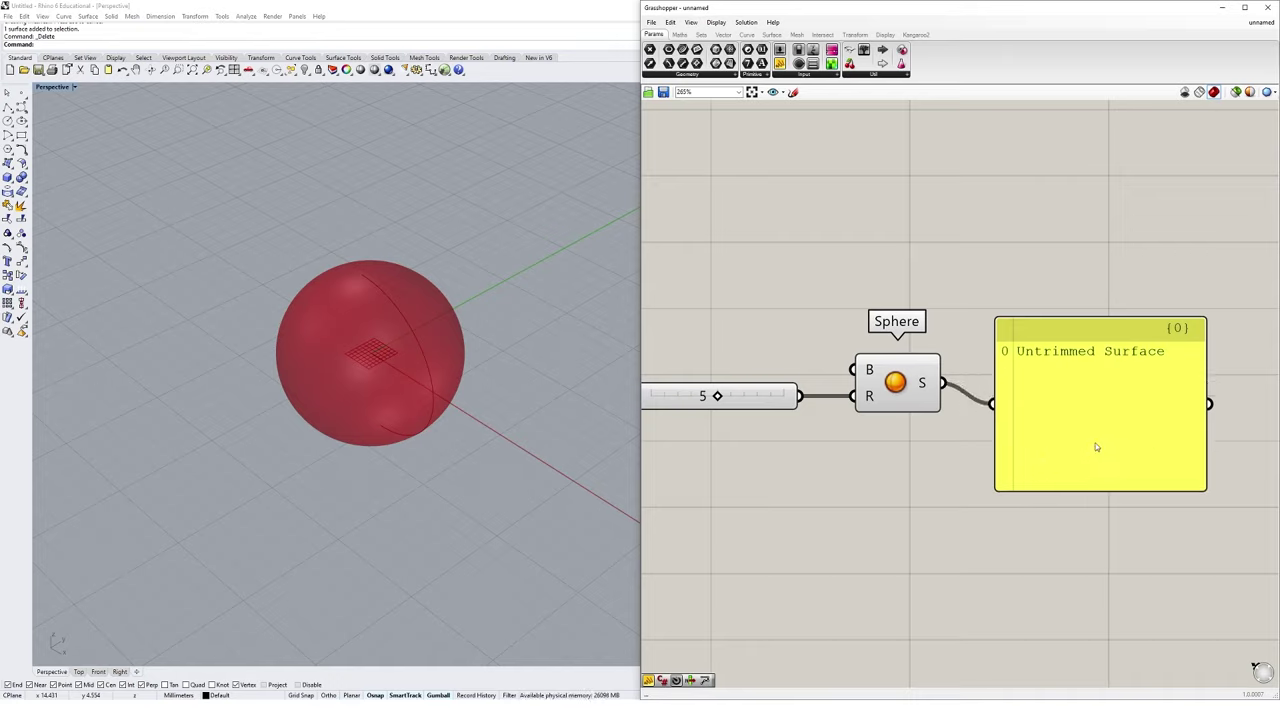
drag(1096, 447, 1063, 423)
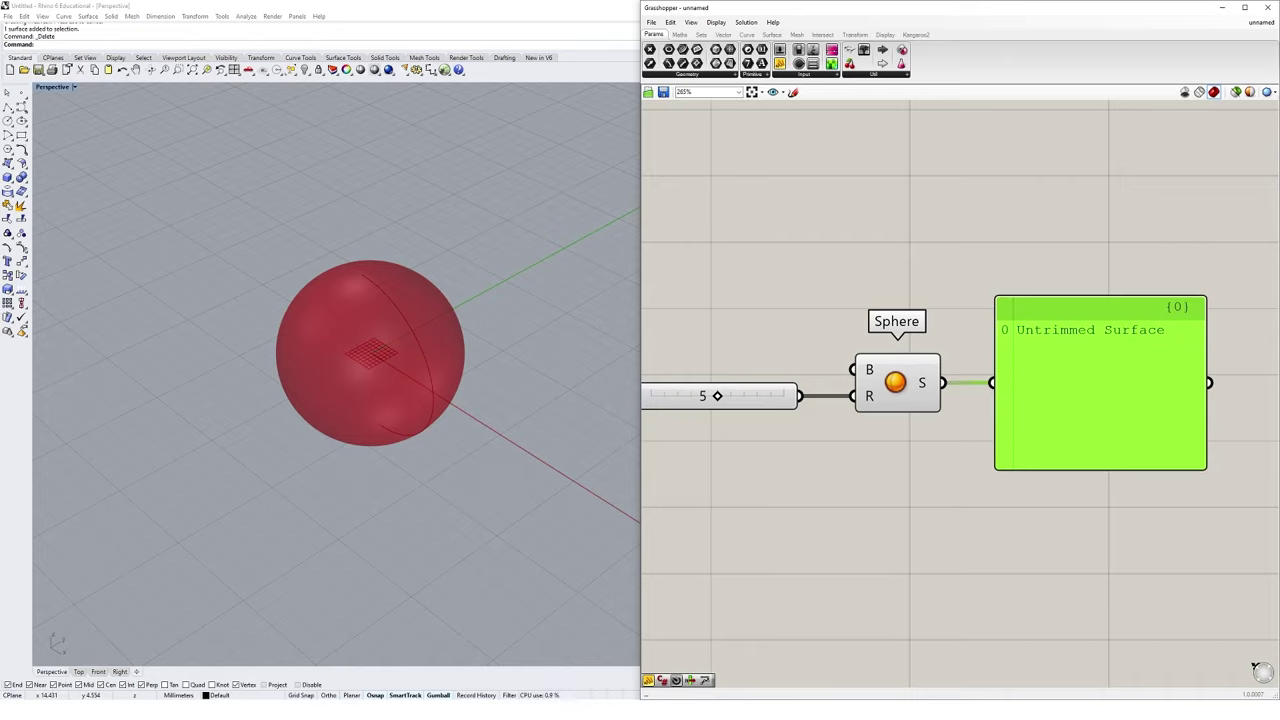
Examine the descriptions of the Sphere component's Radius and Base inputs.
click(964, 338)
scroll(964, 338, down, 3)
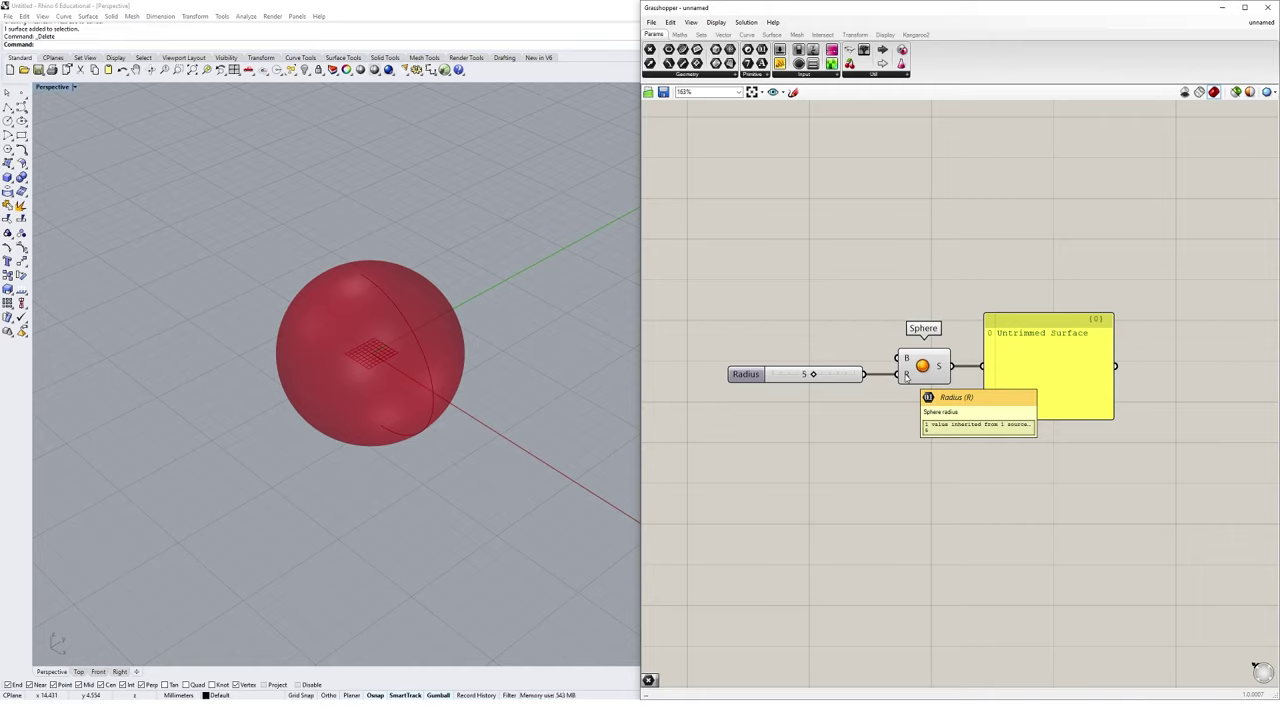
scroll(905, 375, up, 3)
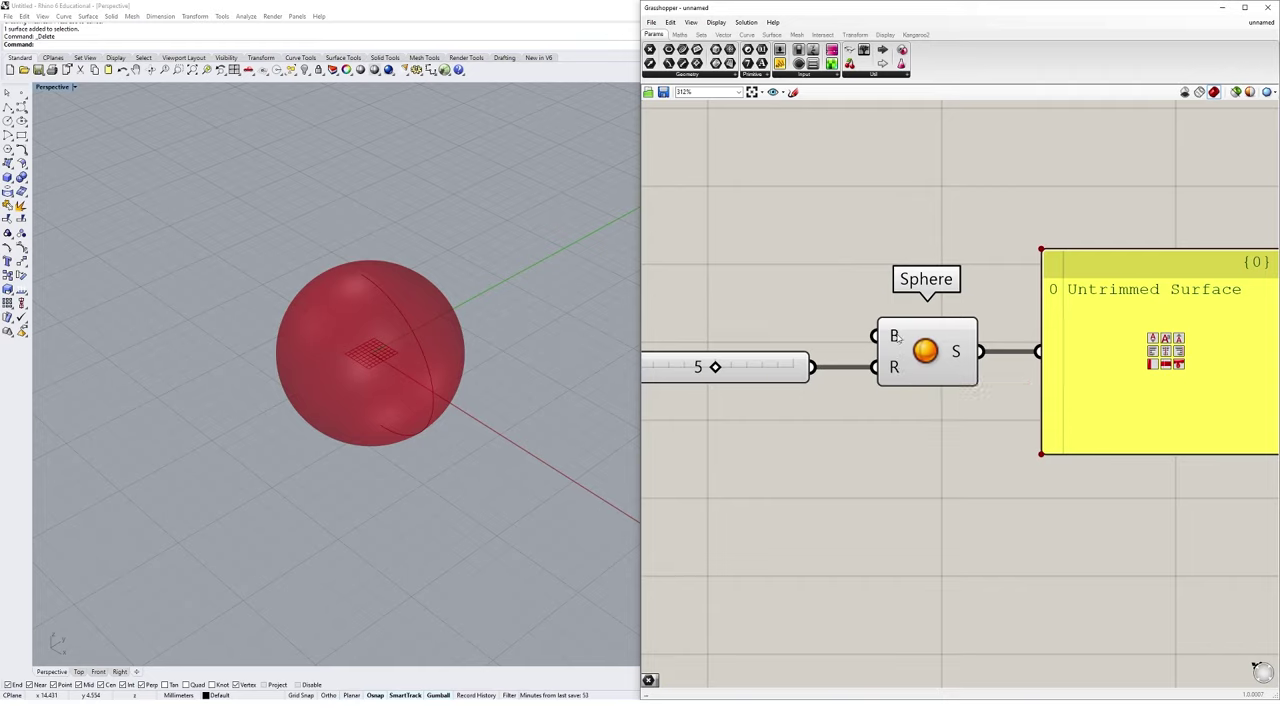
mouse_move(899, 340)
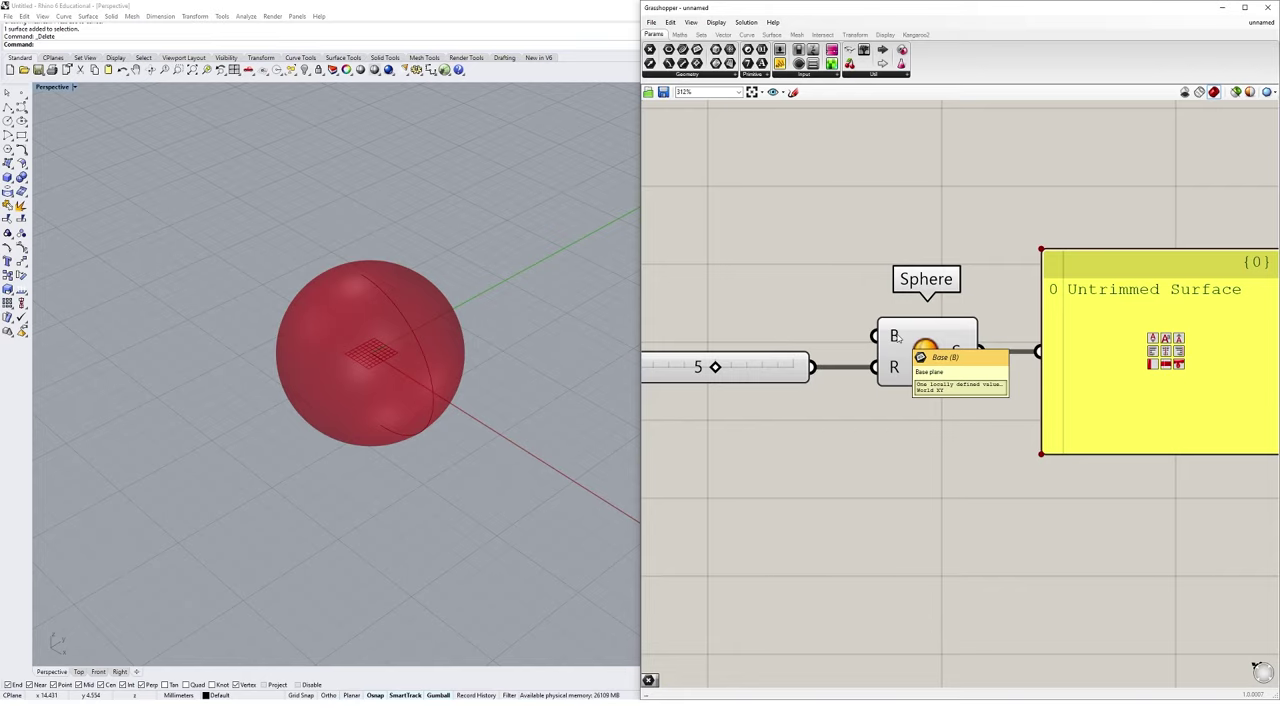
scroll(843, 340, down, 4)
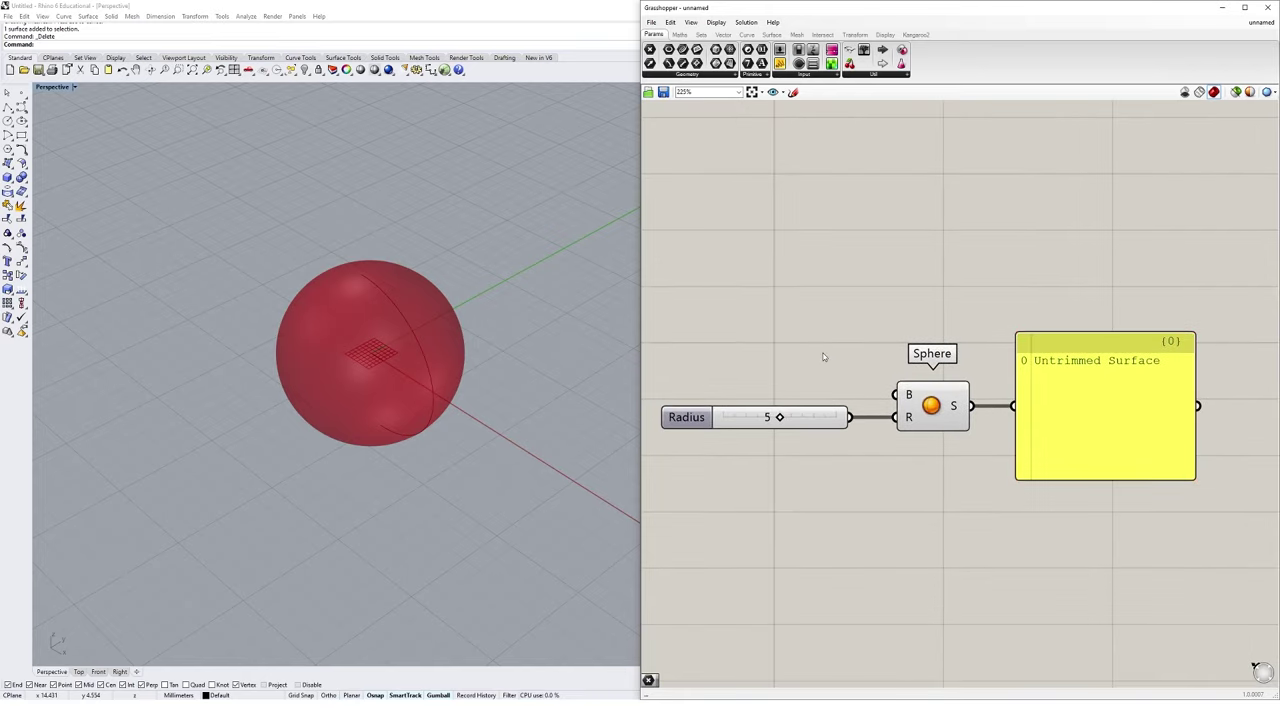
Add a Point geometry parameter to the empty canvas area above the Radius slider.
click(698, 76)
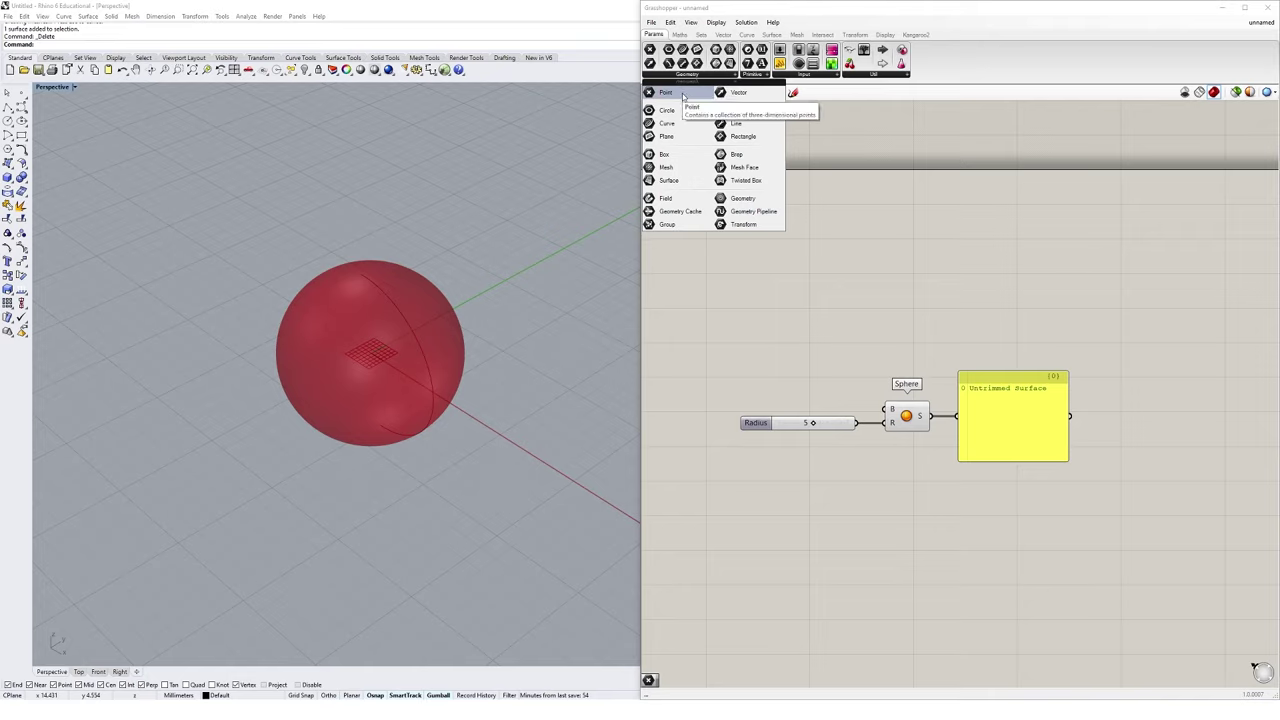
drag(686, 92, 752, 272)
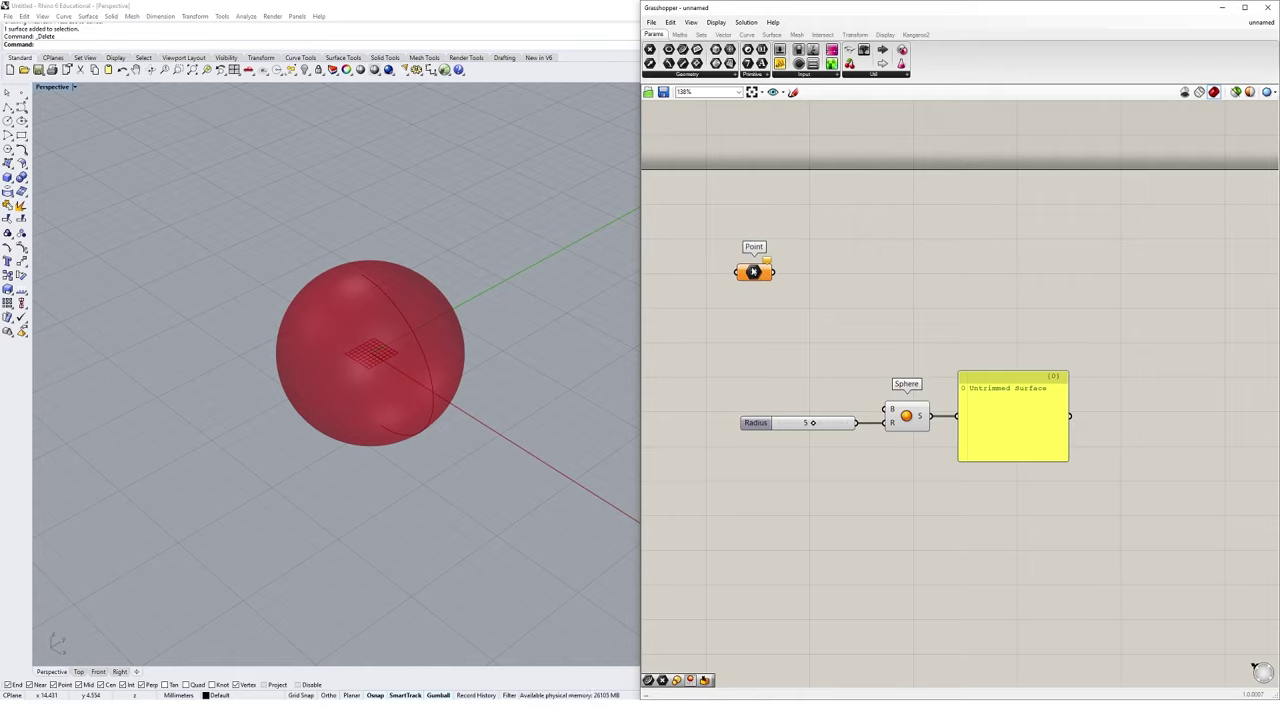
drag(754, 273, 751, 238)
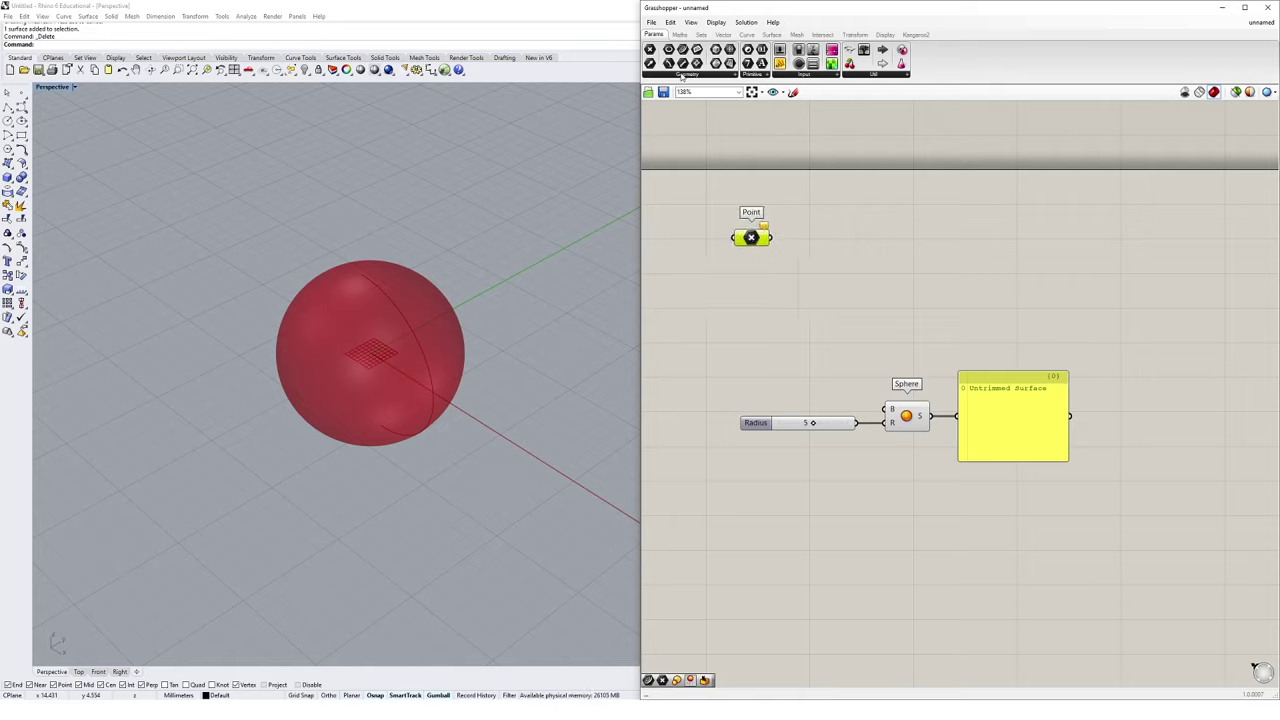
Add Curve, Plane, Surface, Mesh and Brep geometry parameters around the Point parameter.
drag(747, 282, 749, 287)
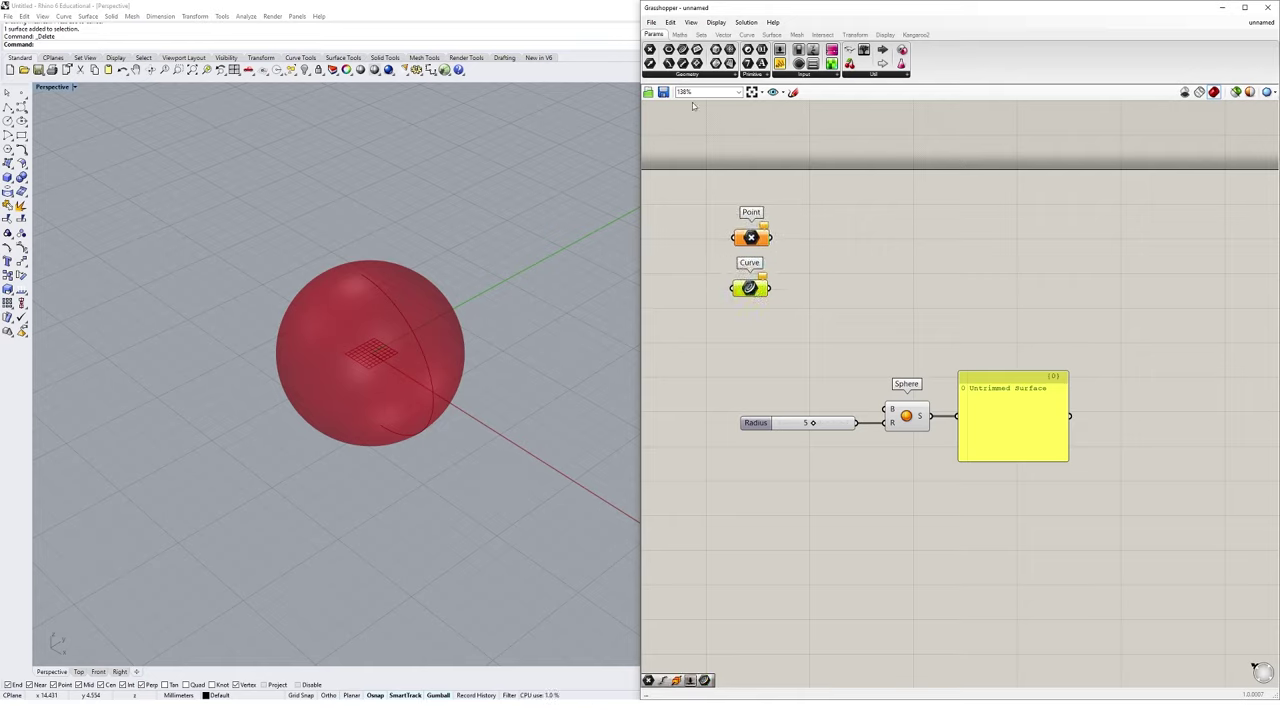
drag(696, 62, 836, 224)
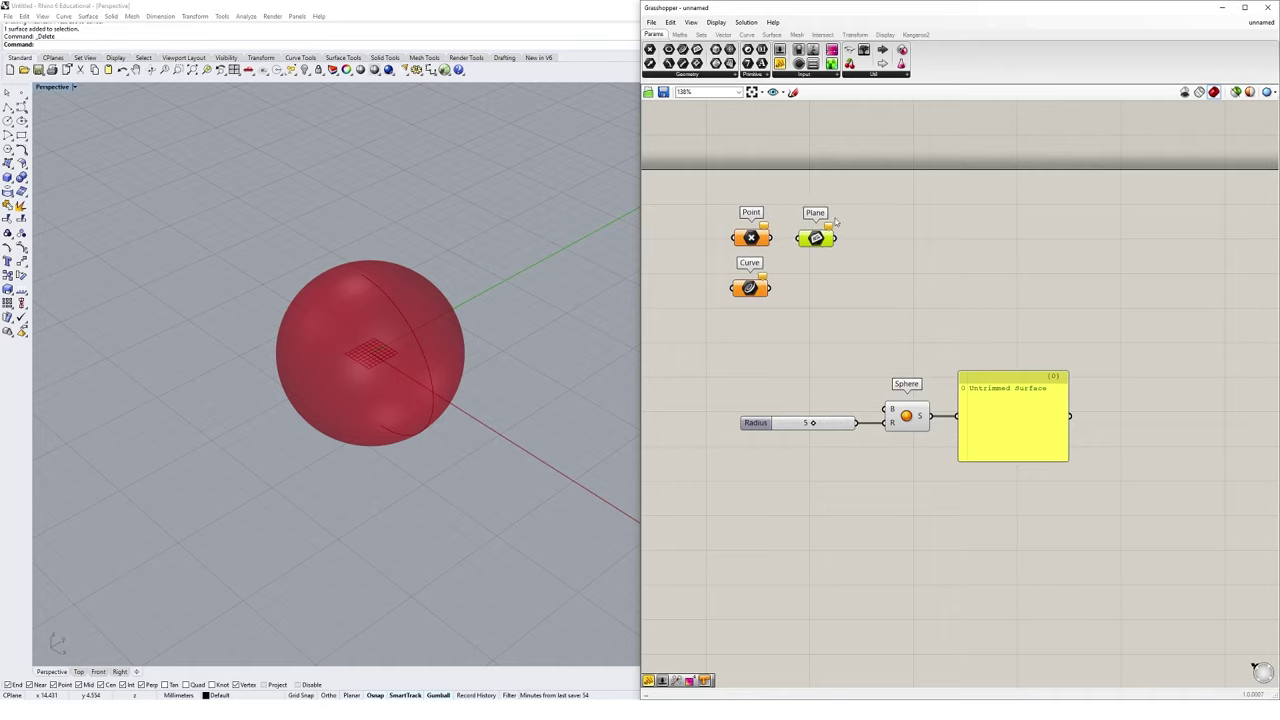
click(700, 75)
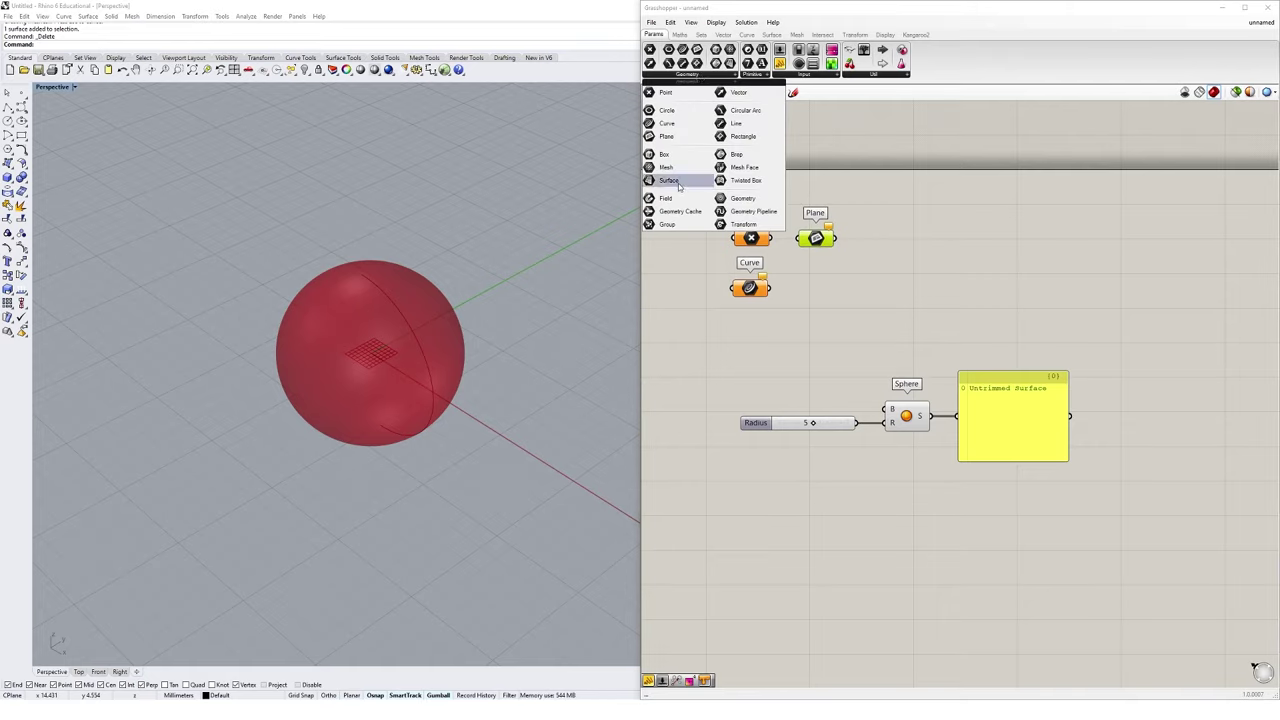
drag(668, 180, 752, 334)
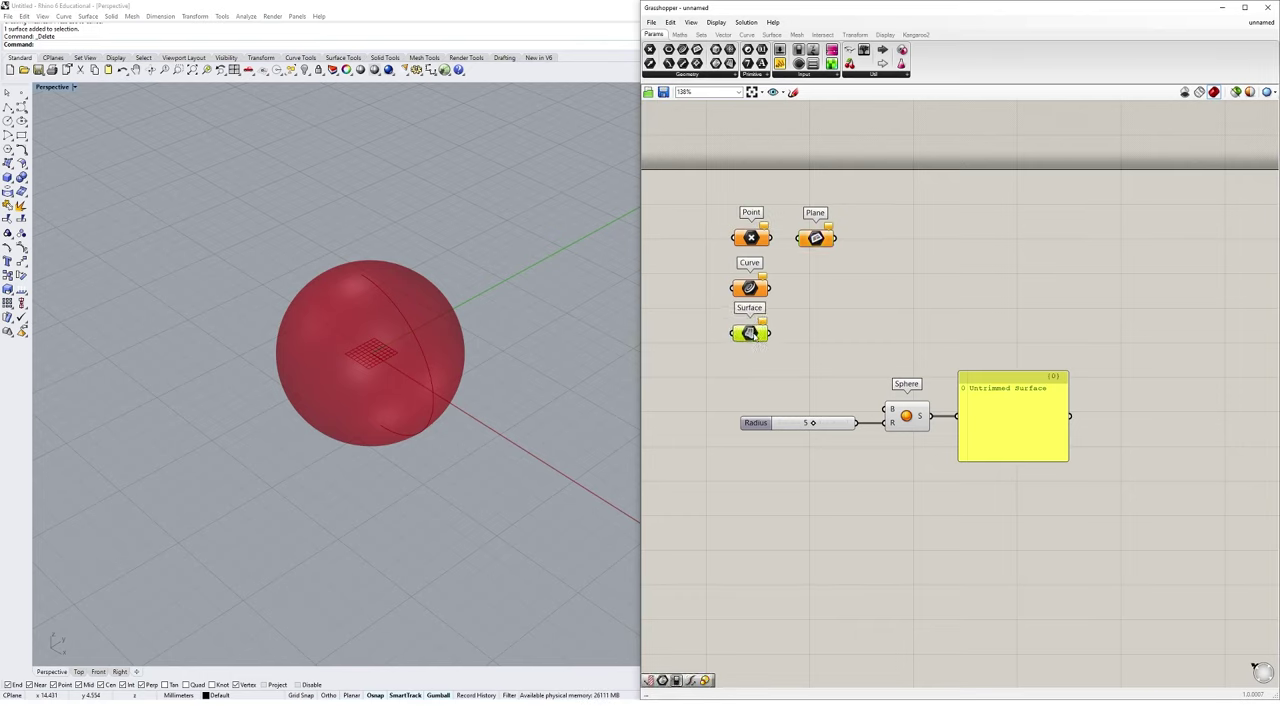
drag(737, 55, 752, 376)
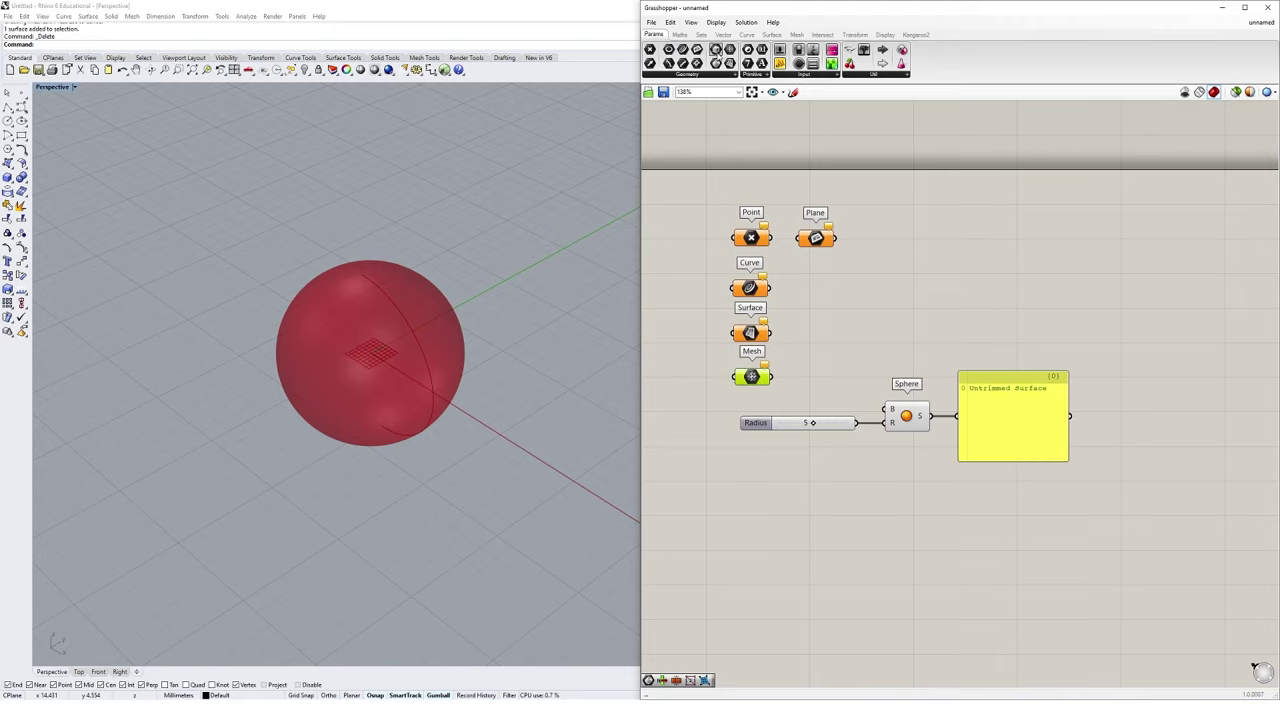
drag(716, 62, 811, 332)
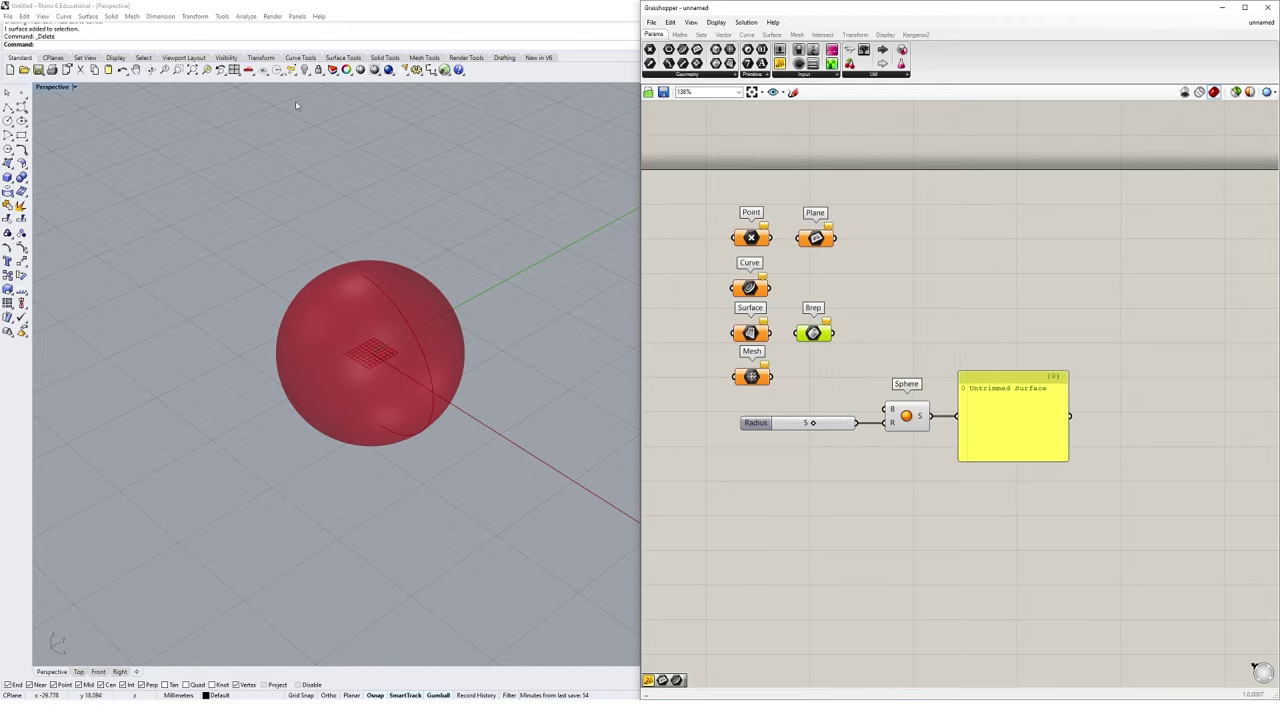
Move the Brep parameter above the panel and wire the Sphere's S output into it.
shift+right_drag(395, 324, 338, 264)
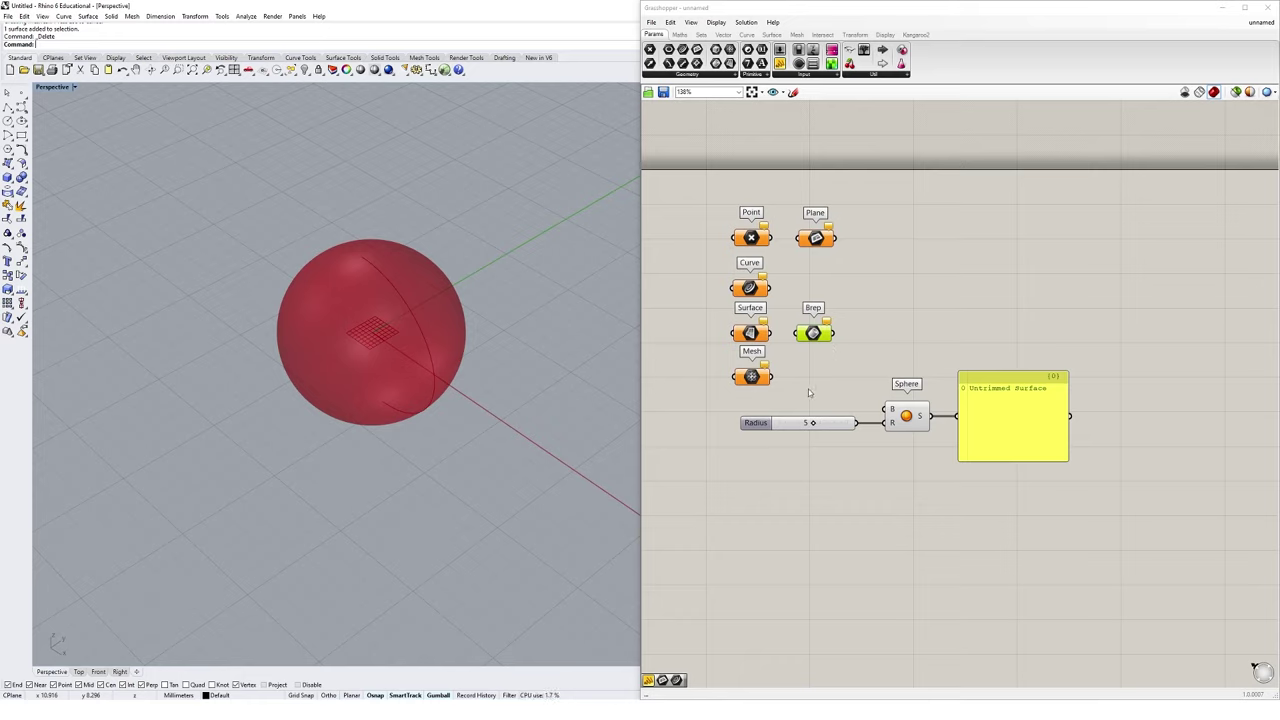
drag(815, 336, 956, 328)
drag(932, 415, 940, 329)
click(954, 326)
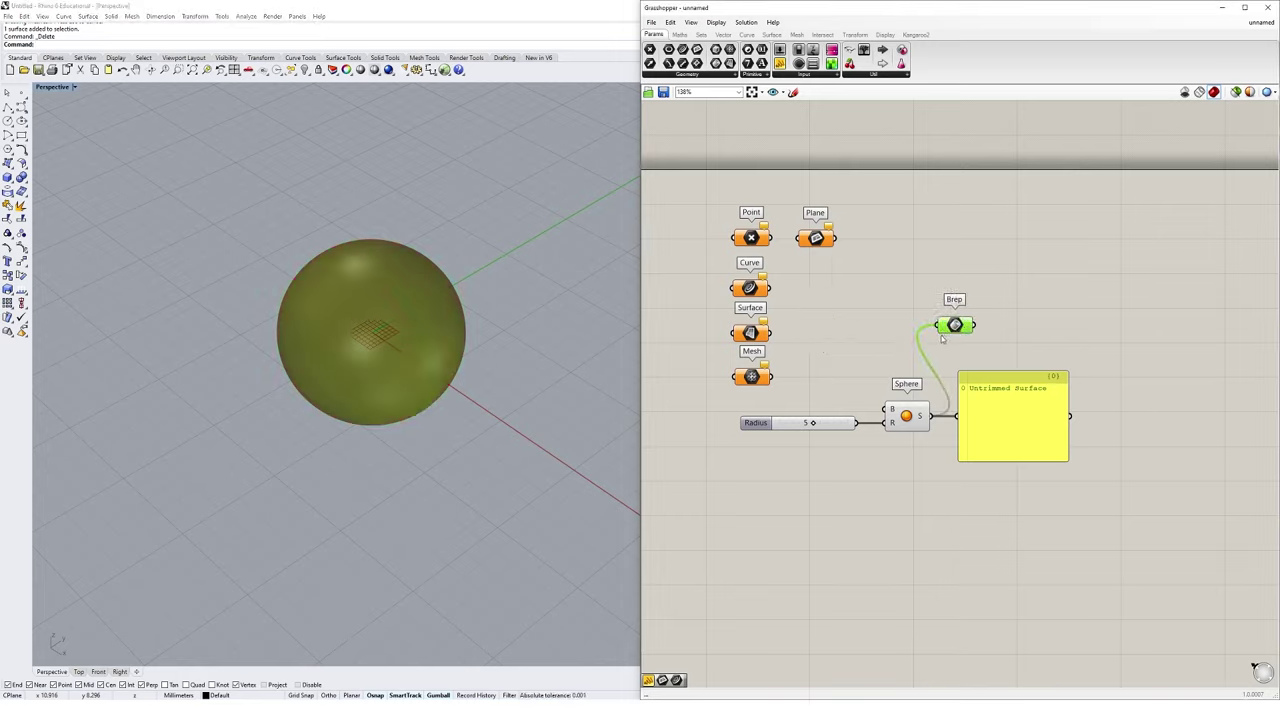
Delete the Brep, Curve, Surface, Mesh and Plane parameters, keeping only the Point parameter.
drag(957, 328, 873, 329)
key(Delete)
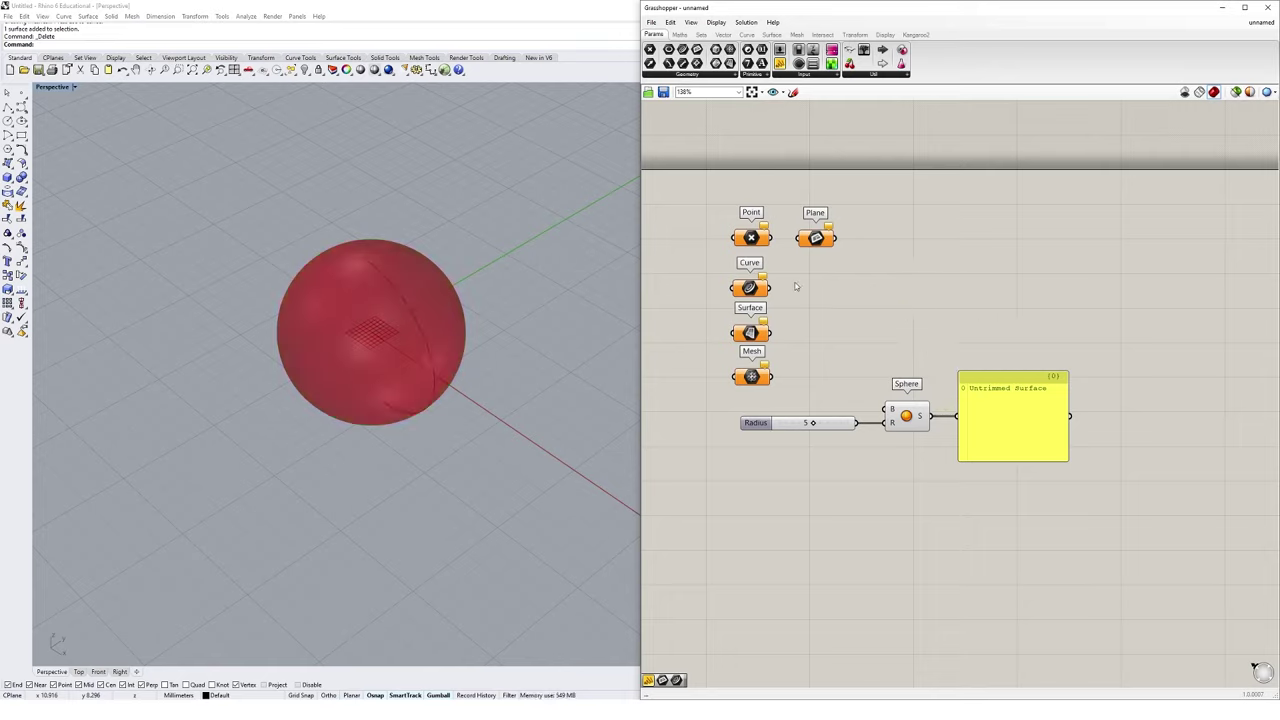
drag(805, 273, 693, 404)
key(Delete)
drag(887, 195, 820, 284)
key(Delete)
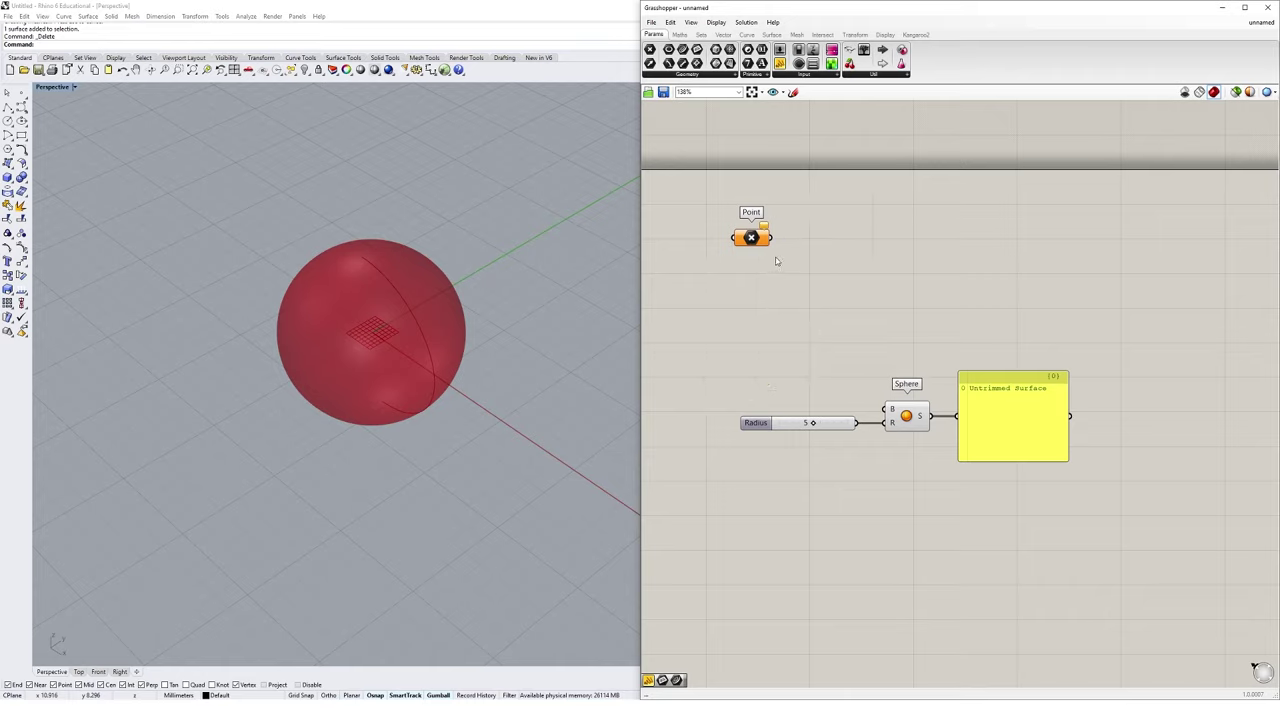
Move the Point parameter closer to the Radius slider and deselect it.
drag(751, 240, 797, 294)
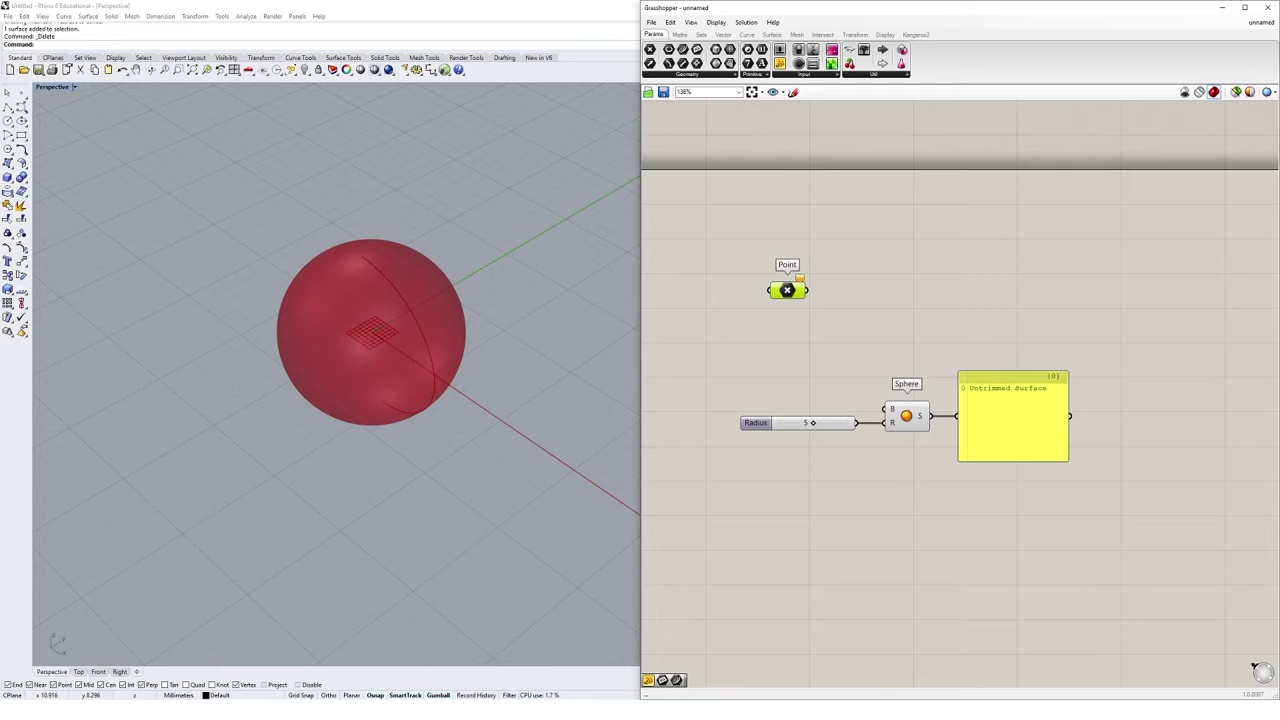
click(687, 74)
click(792, 302)
Switch to Rhino and place a point object with the Point command on the grid, away from the sphere.
scroll(393, 369, down, 3)
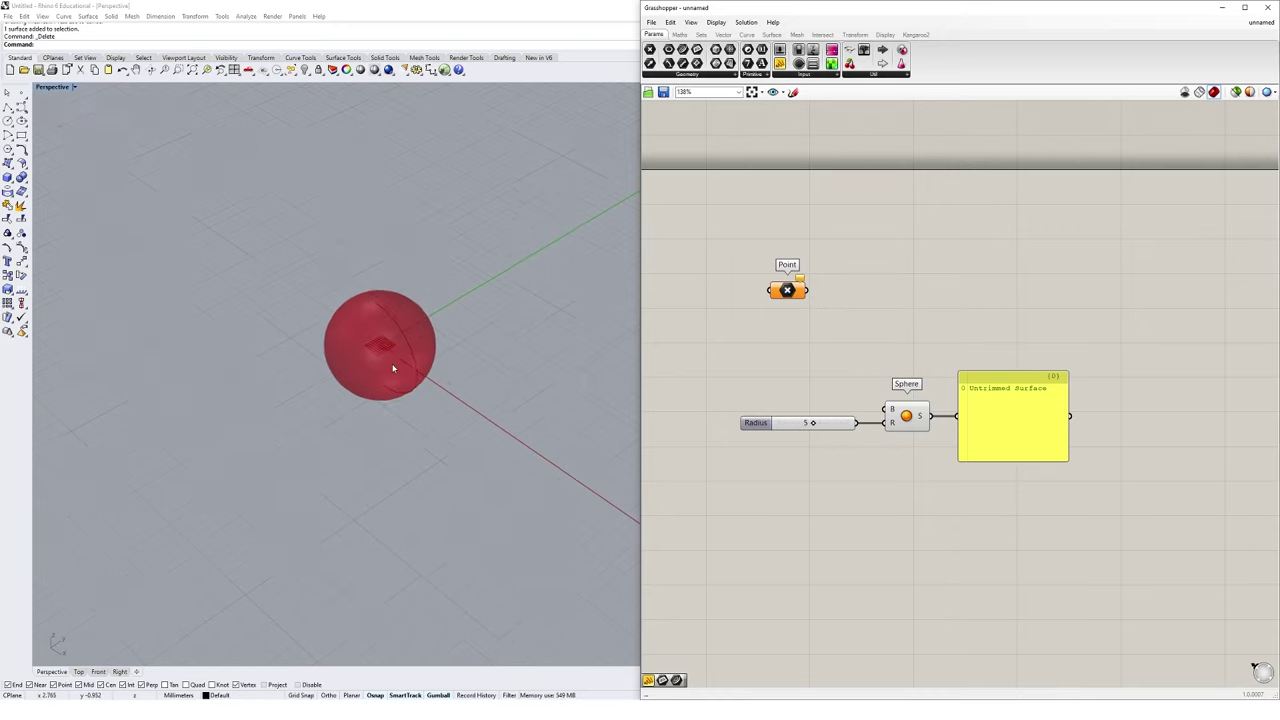
scroll(393, 369, down, 2)
shift+right_drag(471, 343, 385, 345)
text(oint)
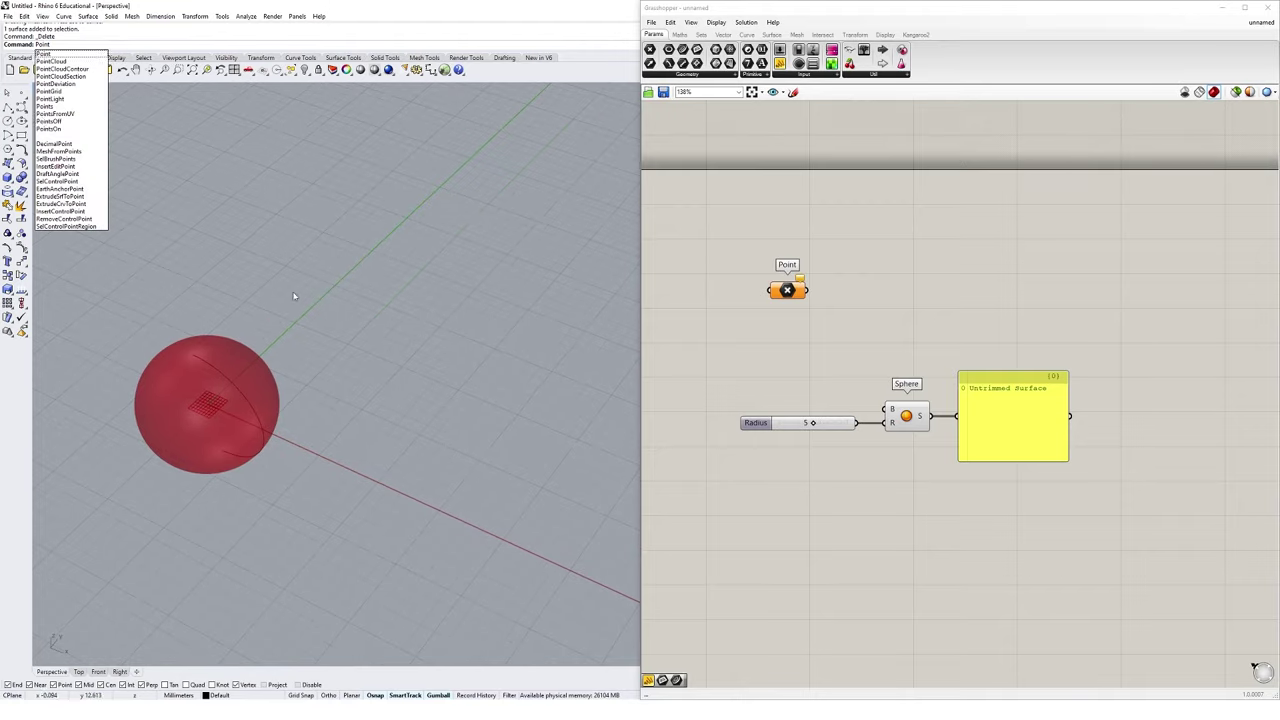
key(Return)
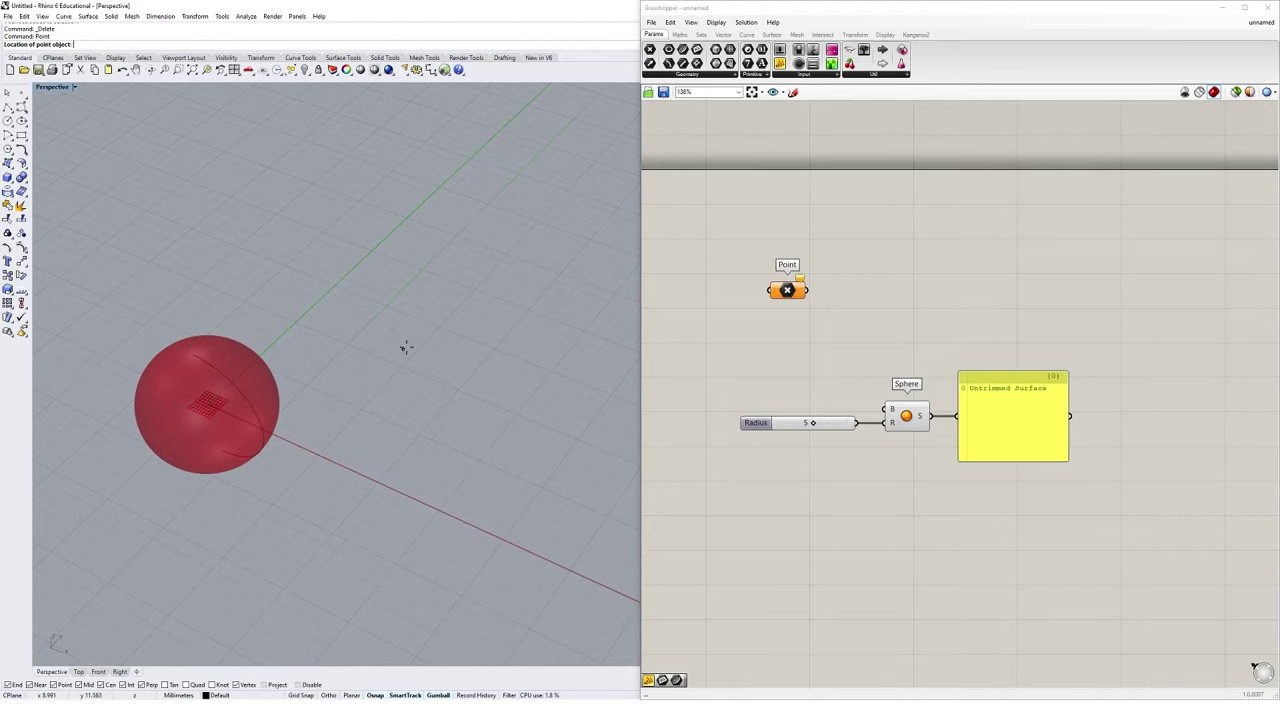
click(406, 320)
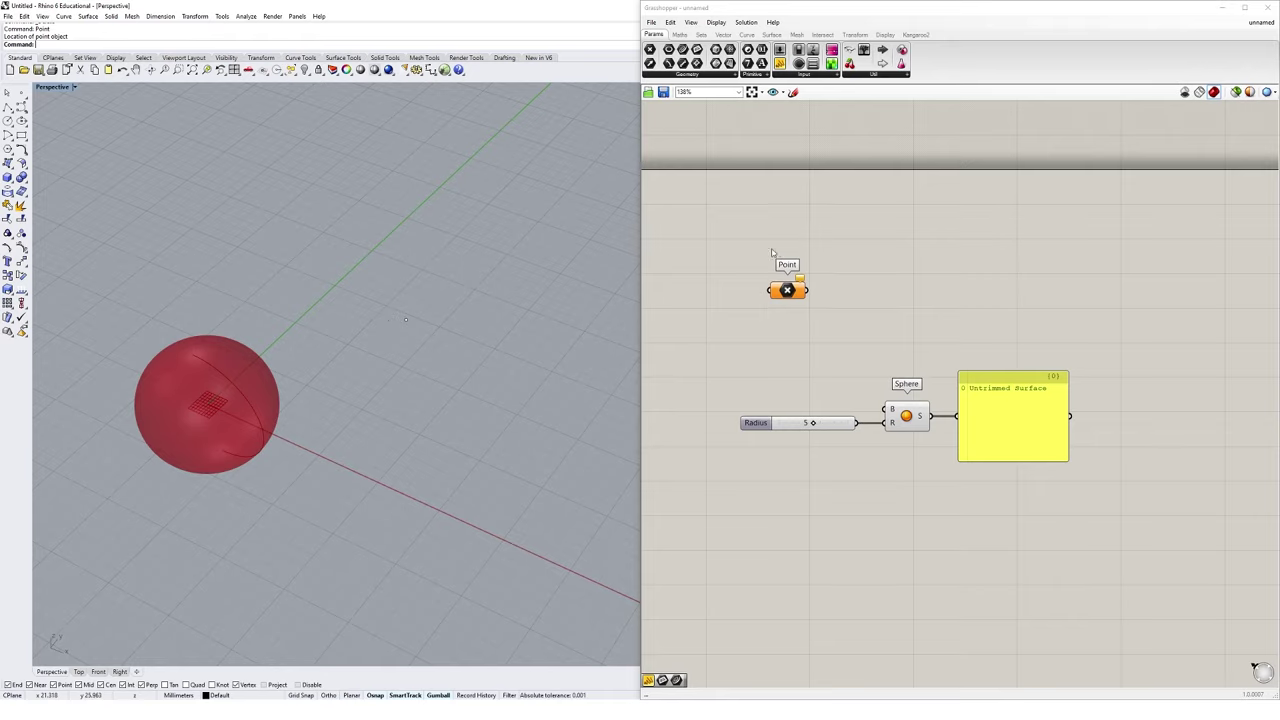
Reference the Rhino point object in Grasshopper's Point parameter using Set one Point.
right_drag(814, 316, 820, 291)
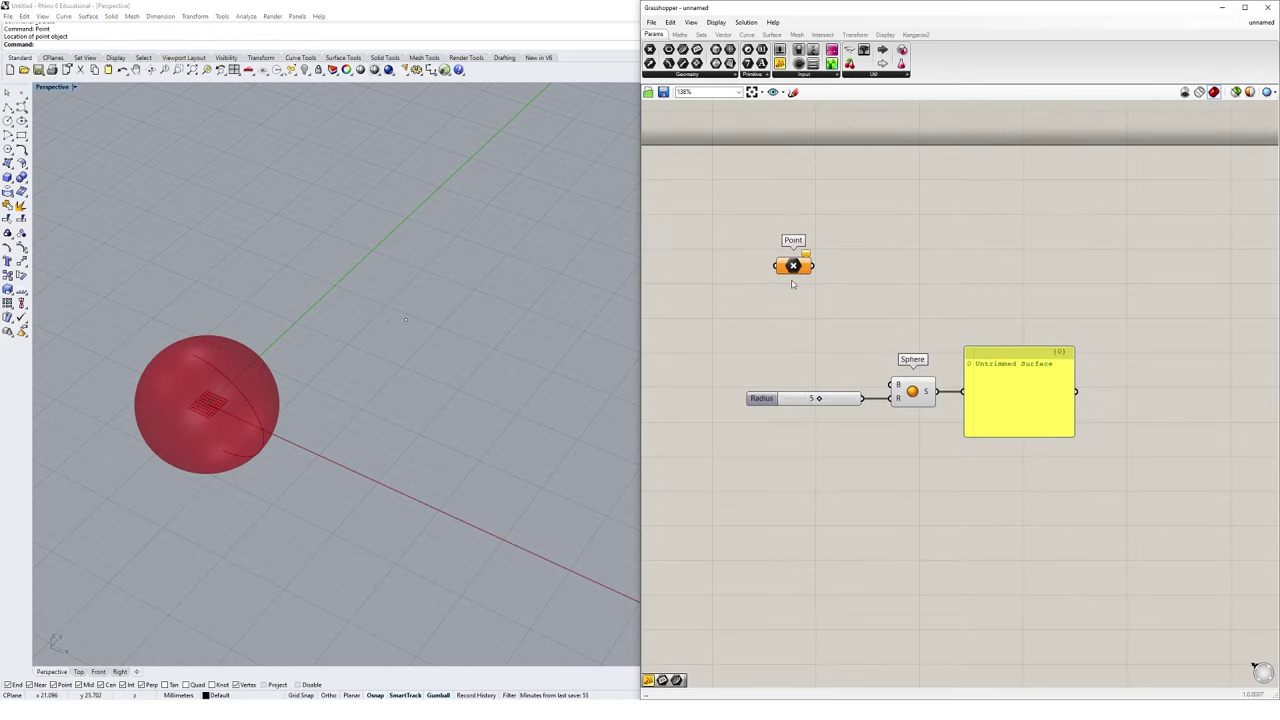
drag(793, 266, 796, 278)
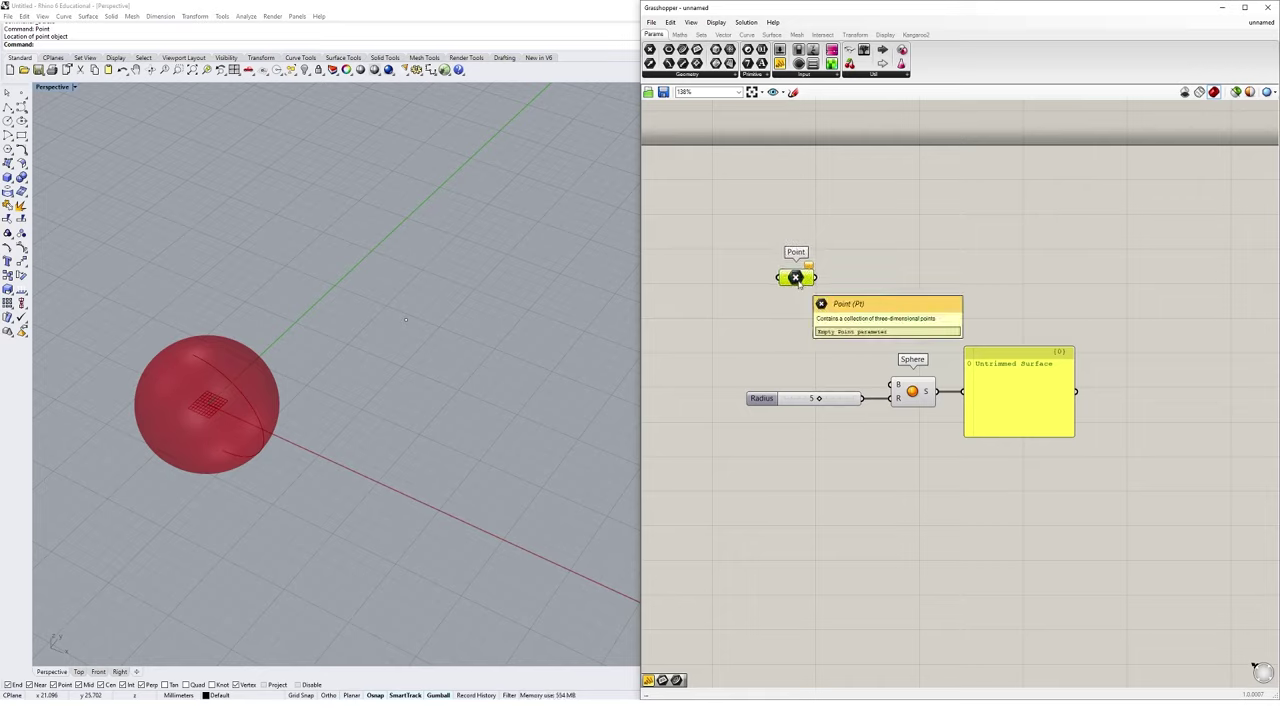
right_click(796, 278)
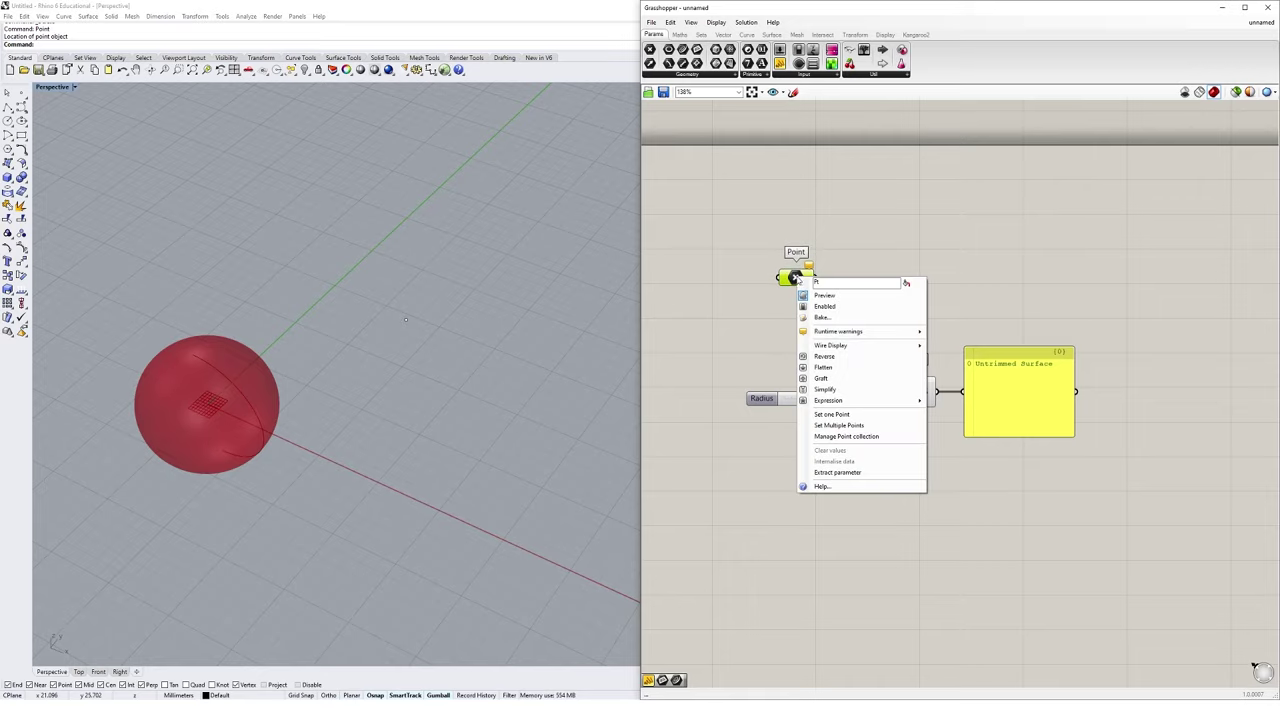
click(831, 414)
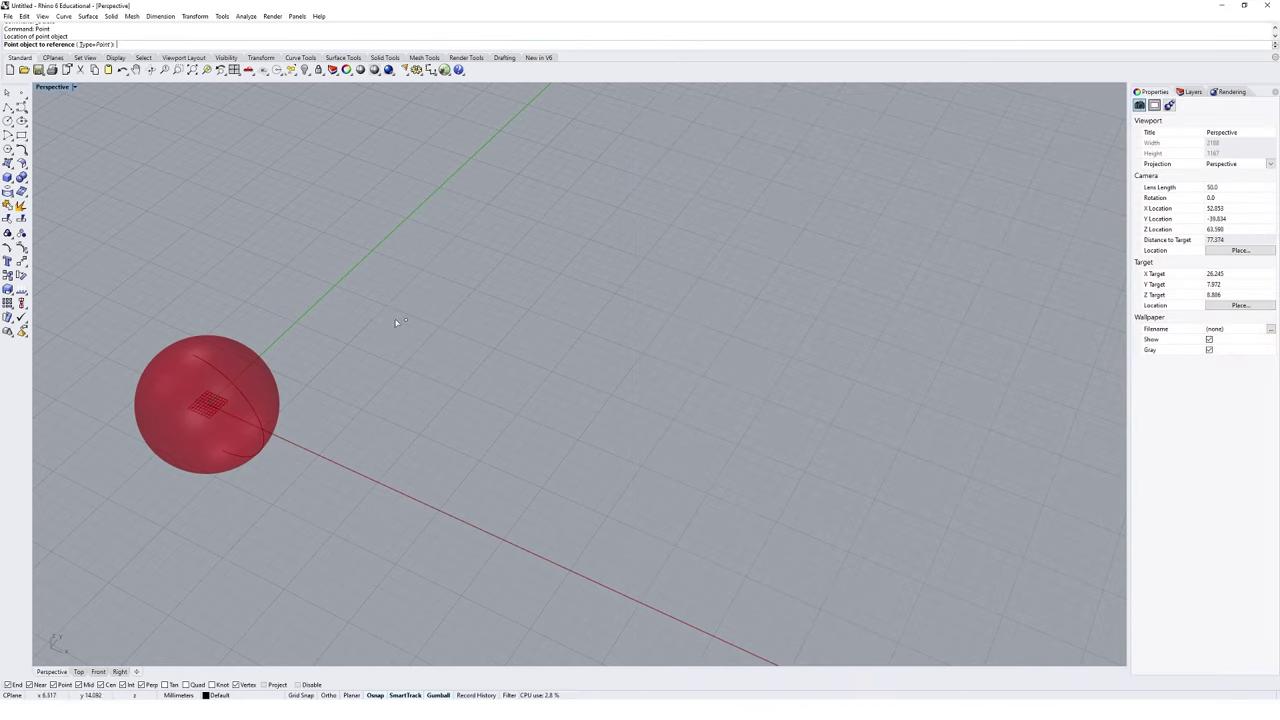
drag(339, 257, 471, 389)
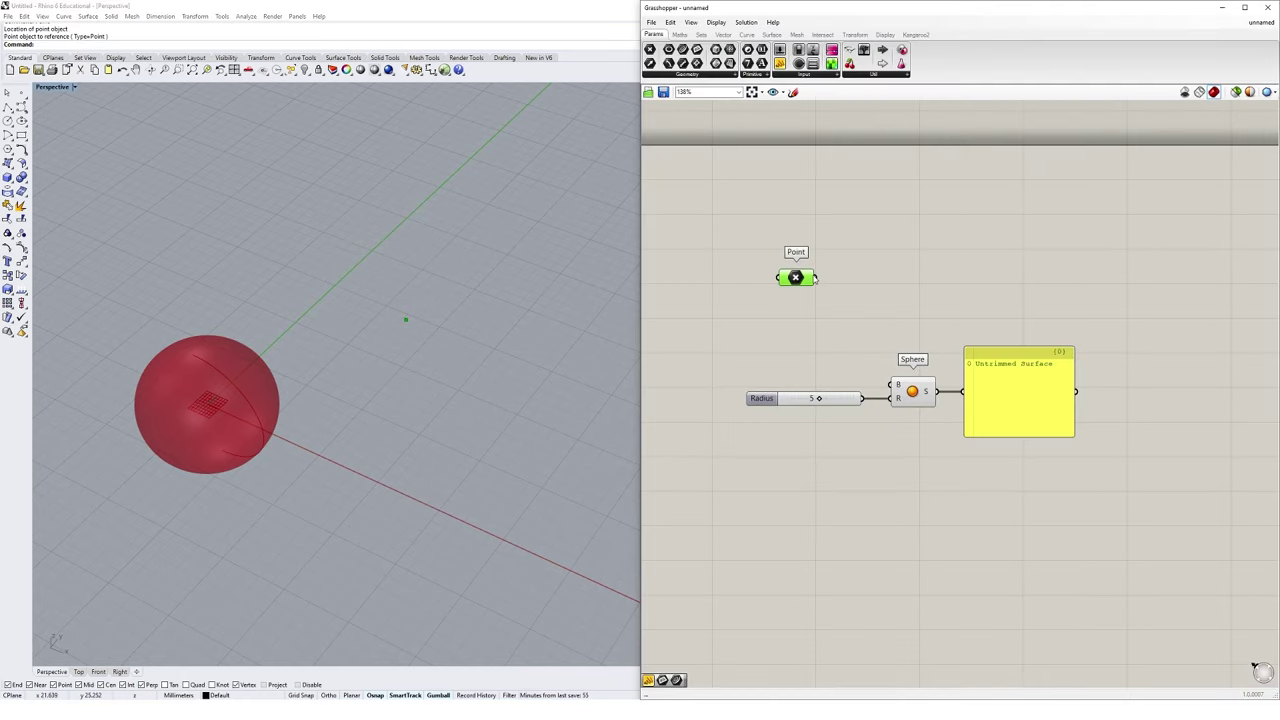
Select the referenced point in the Rhino viewport and move it with the gumball, then deselect it.
click(813, 316)
scroll(407, 323, up, 4)
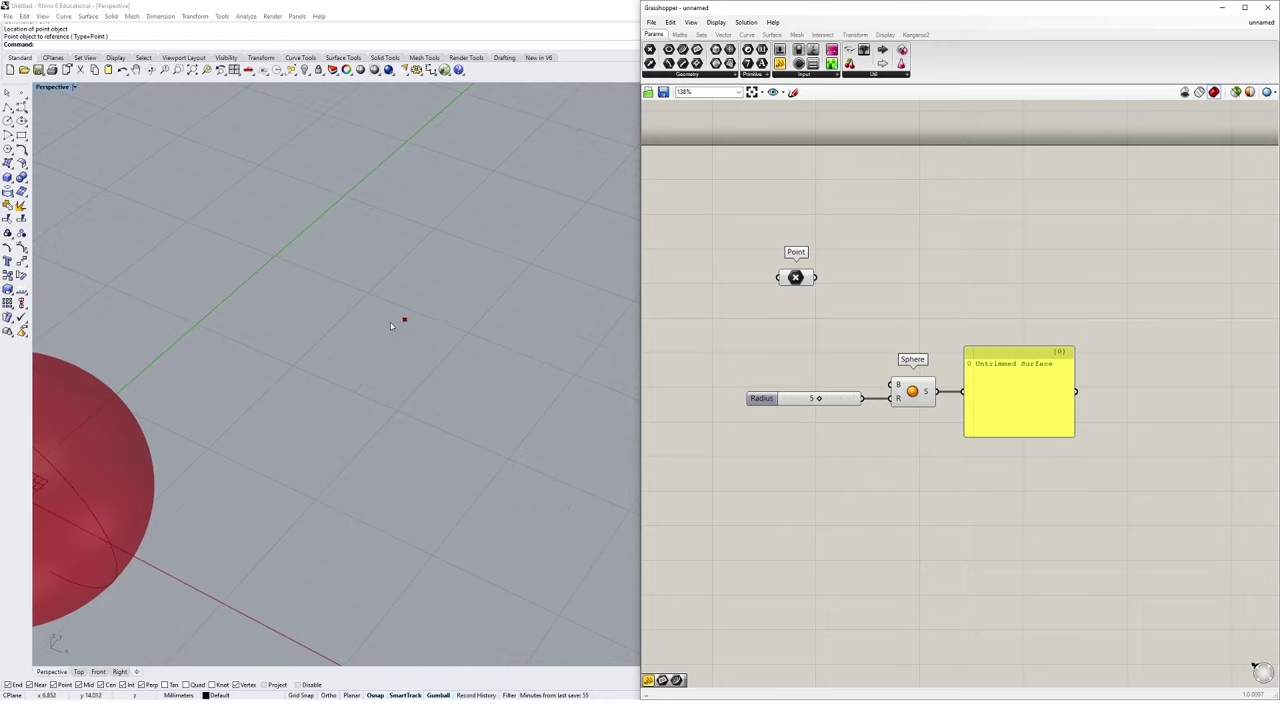
click(405, 320)
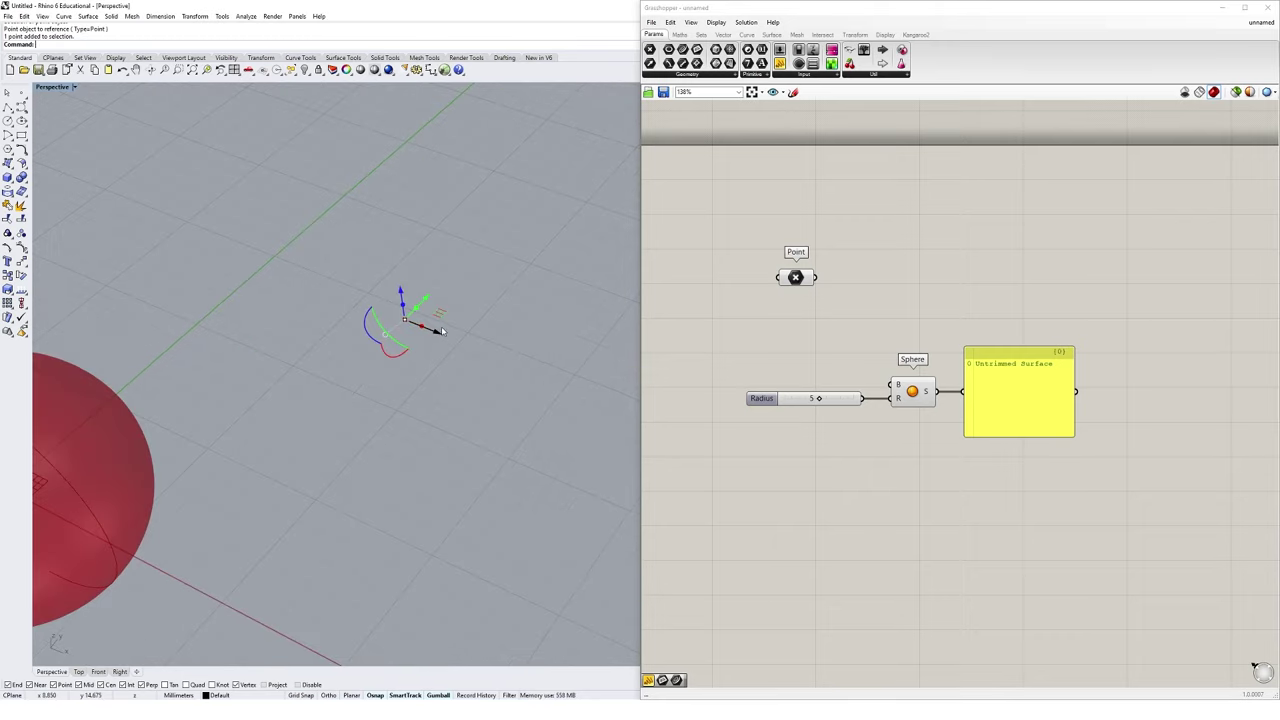
scroll(460, 342, down, 4)
drag(467, 343, 500, 375)
click(534, 423)
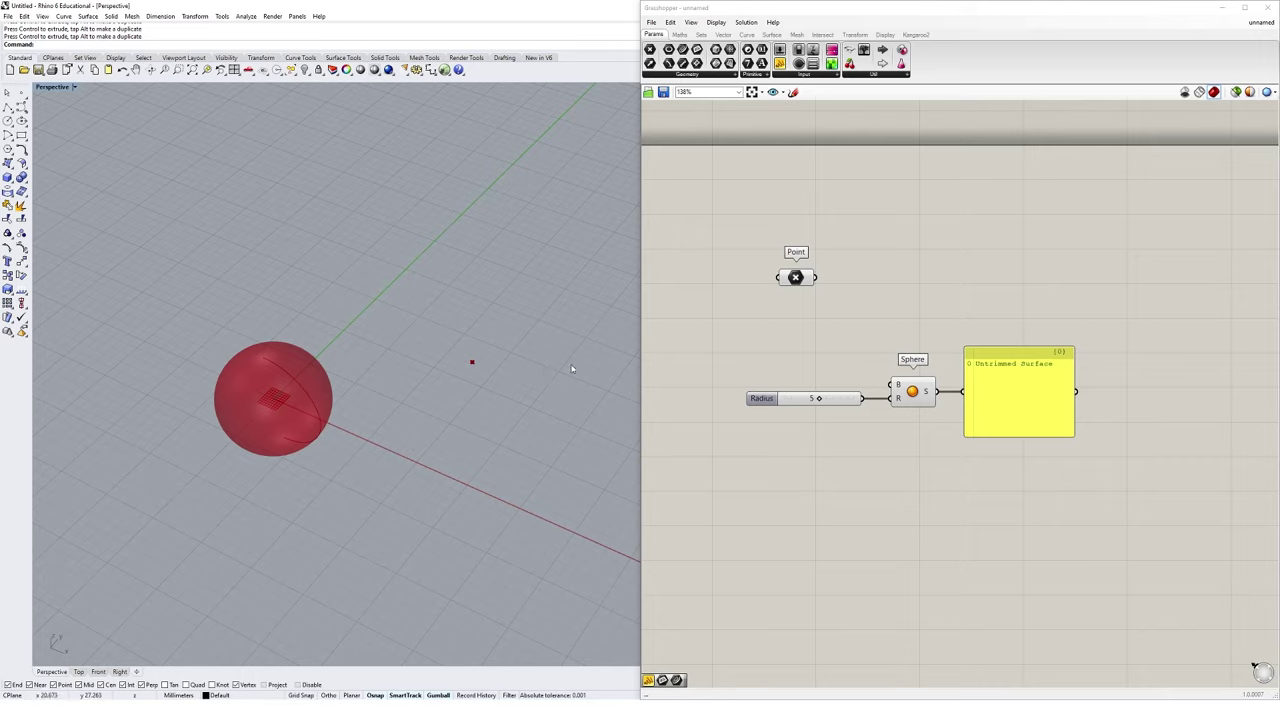
Highlight the Point parameter's geometry, then move the referenced Rhino point again with the gumball and deselect it.
click(801, 280)
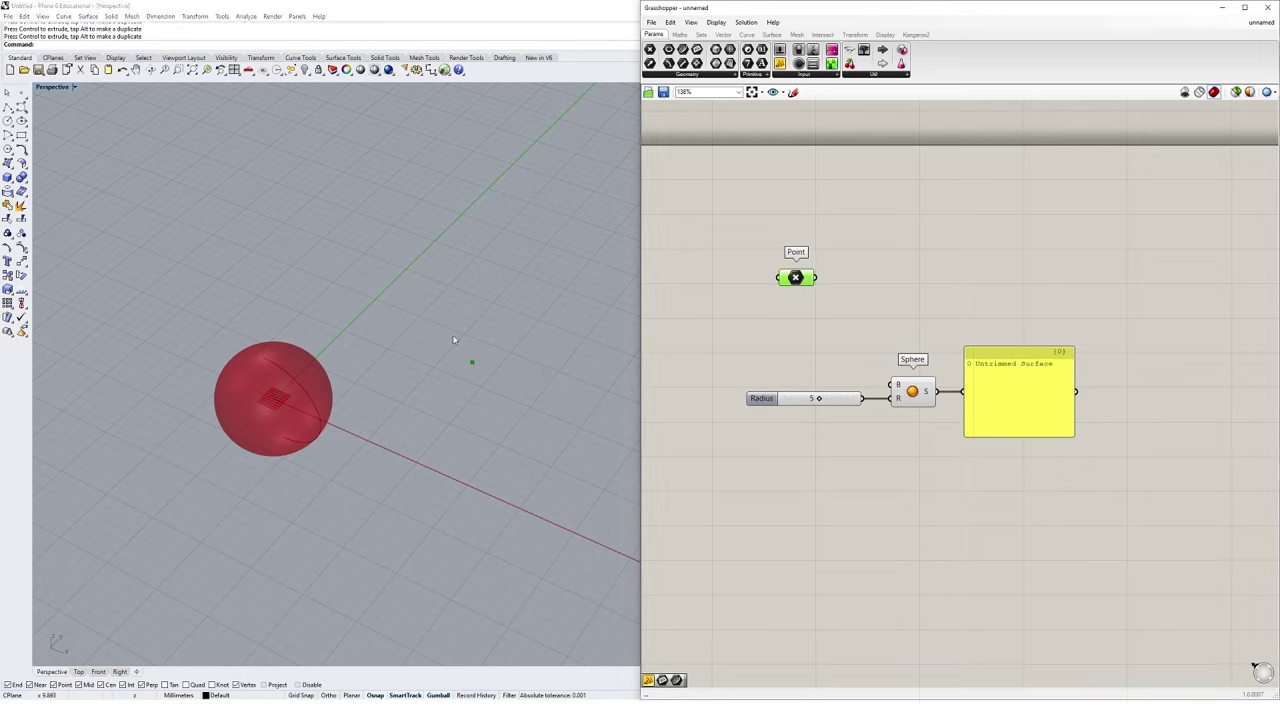
click(471, 363)
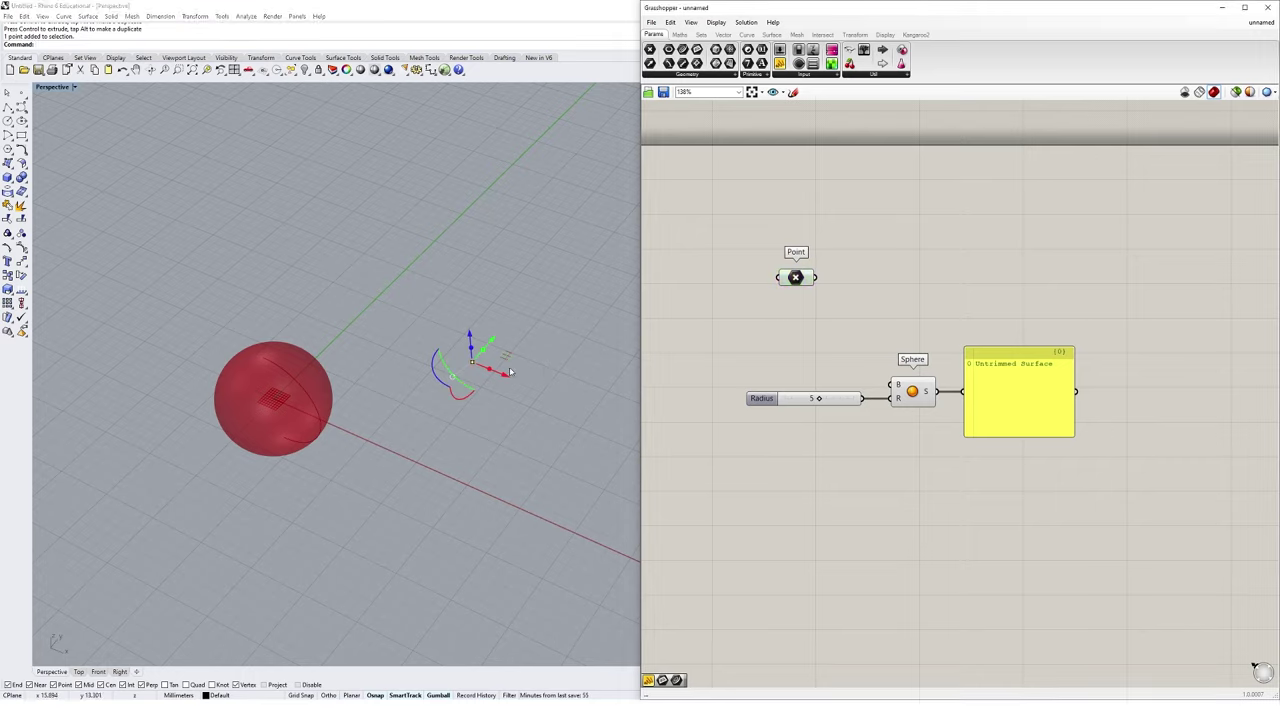
drag(505, 372, 494, 299)
key(Escape)
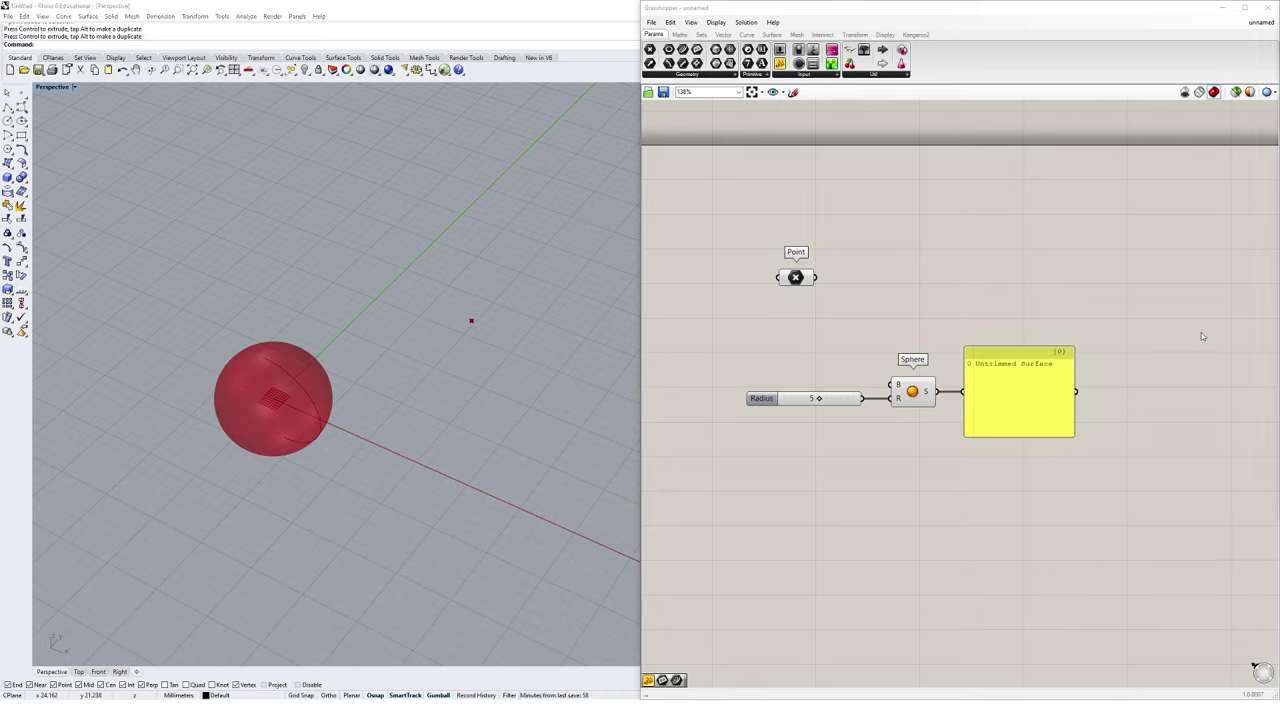
Move the Point parameter down to sit just above the Radius slider, near the Sphere's B input.
drag(804, 281, 824, 325)
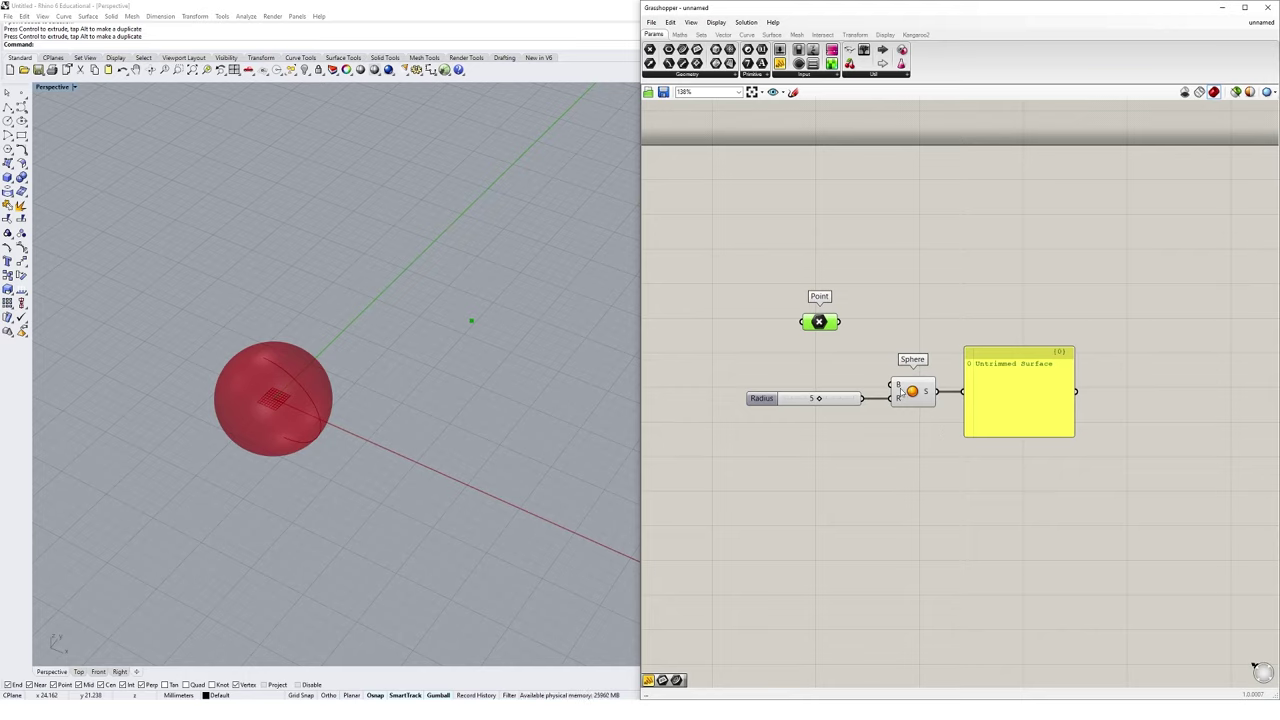
mouse_move(900, 388)
drag(828, 321, 825, 335)
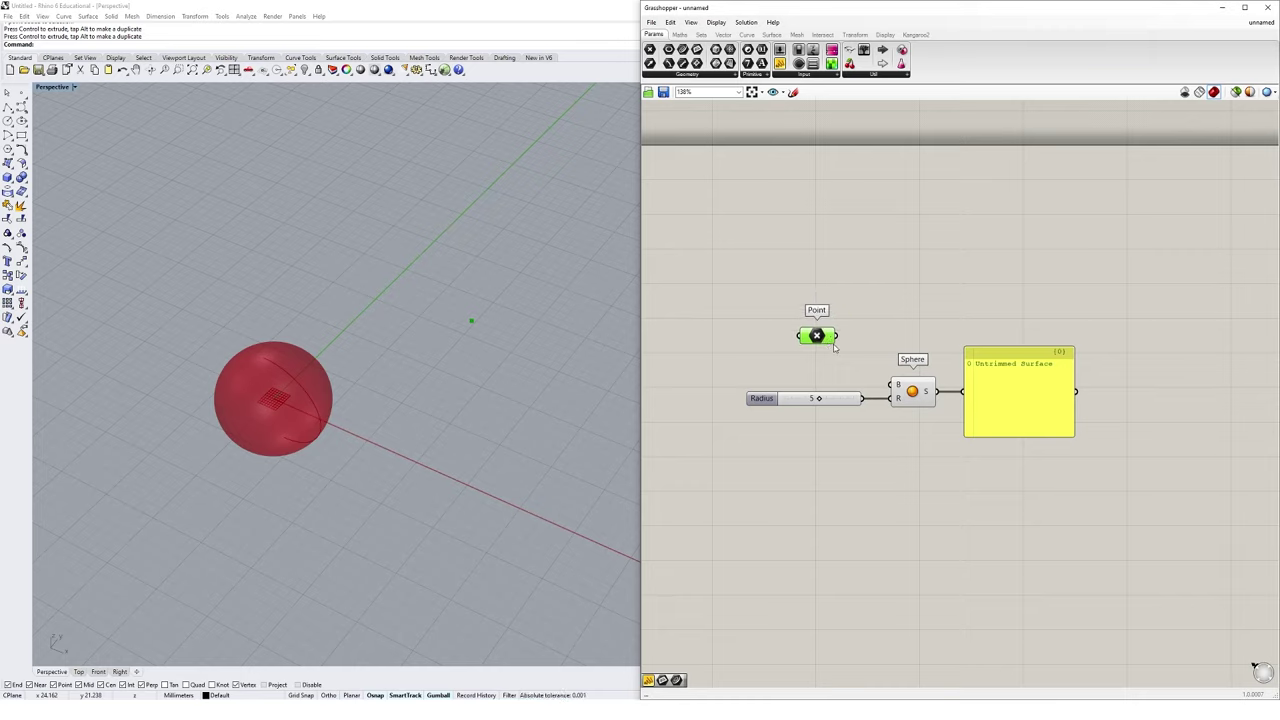
Connect the Point parameter to the Sphere's B input, then highlight the Sphere and the Point parameter in turn.
drag(831, 338, 890, 387)
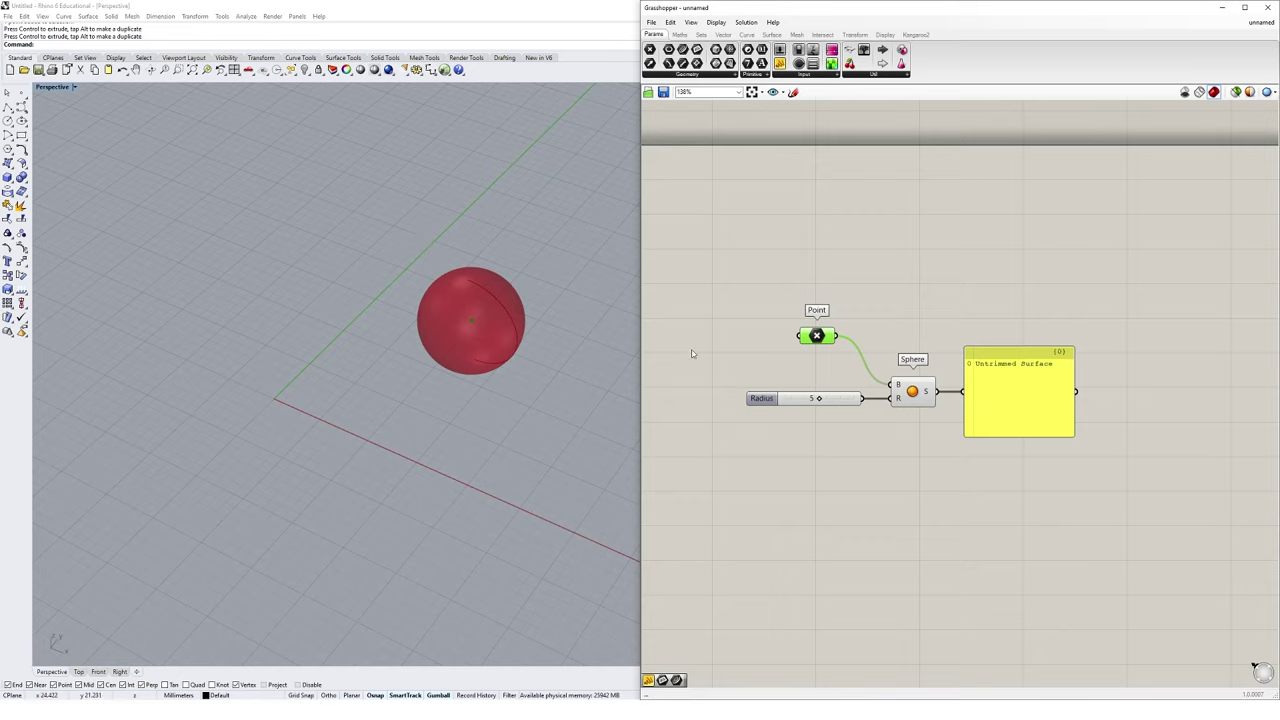
click(912, 391)
click(878, 315)
click(817, 336)
click(886, 323)
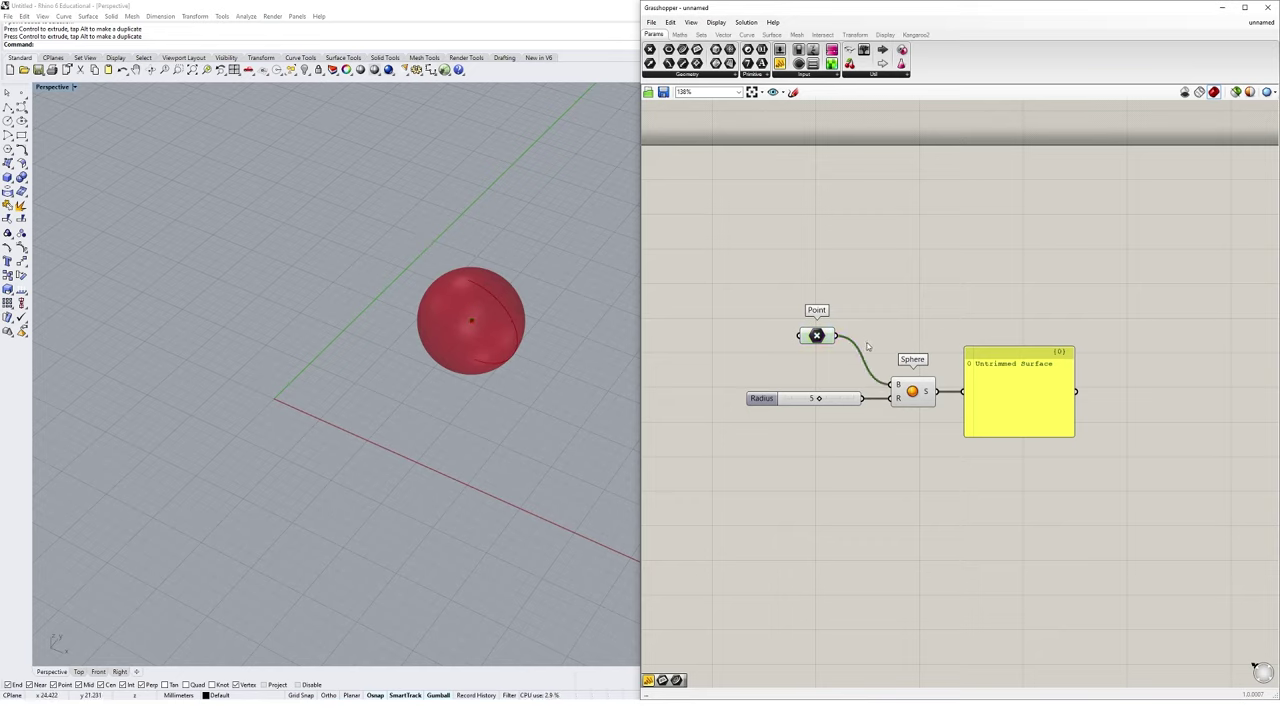
Relocate the sphere's referenced base point in the Rhino viewport with the gumball, then deselect it.
drag(416, 246, 430, 312)
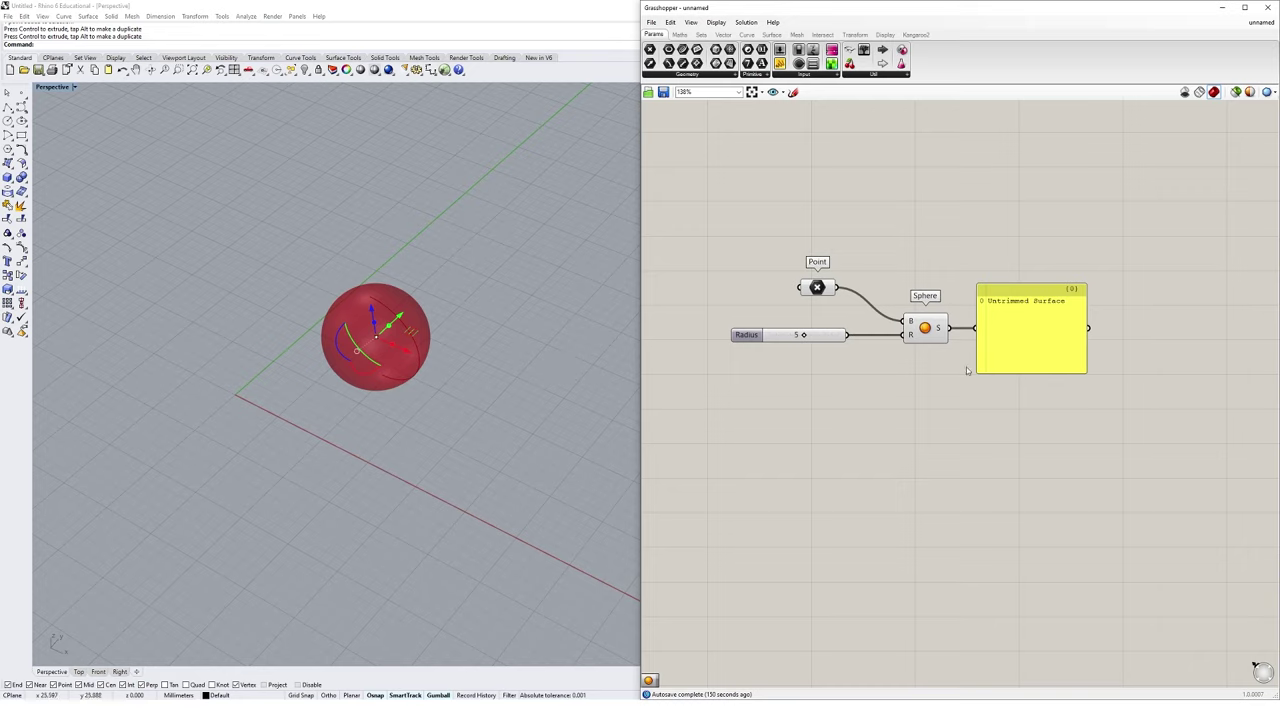
click(510, 325)
drag(444, 254, 401, 396)
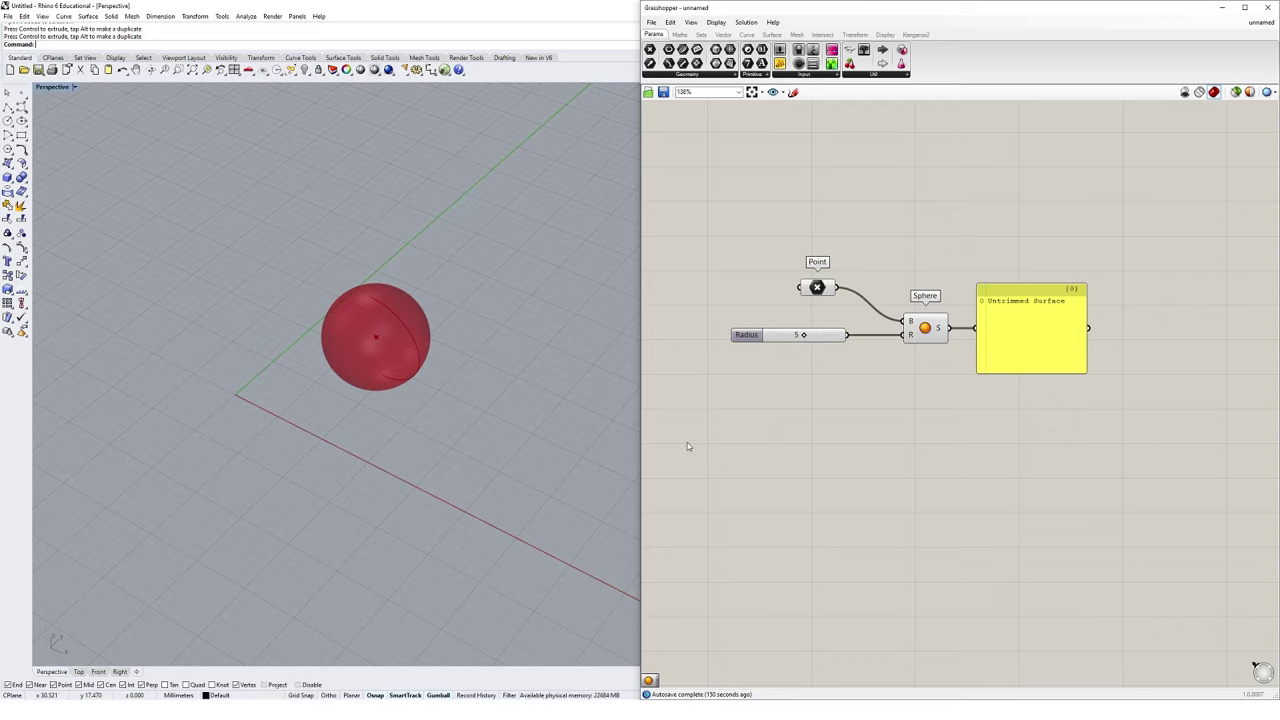
Bake the Sphere component into Rhino, accepting the default attributes.
right_click(926, 333)
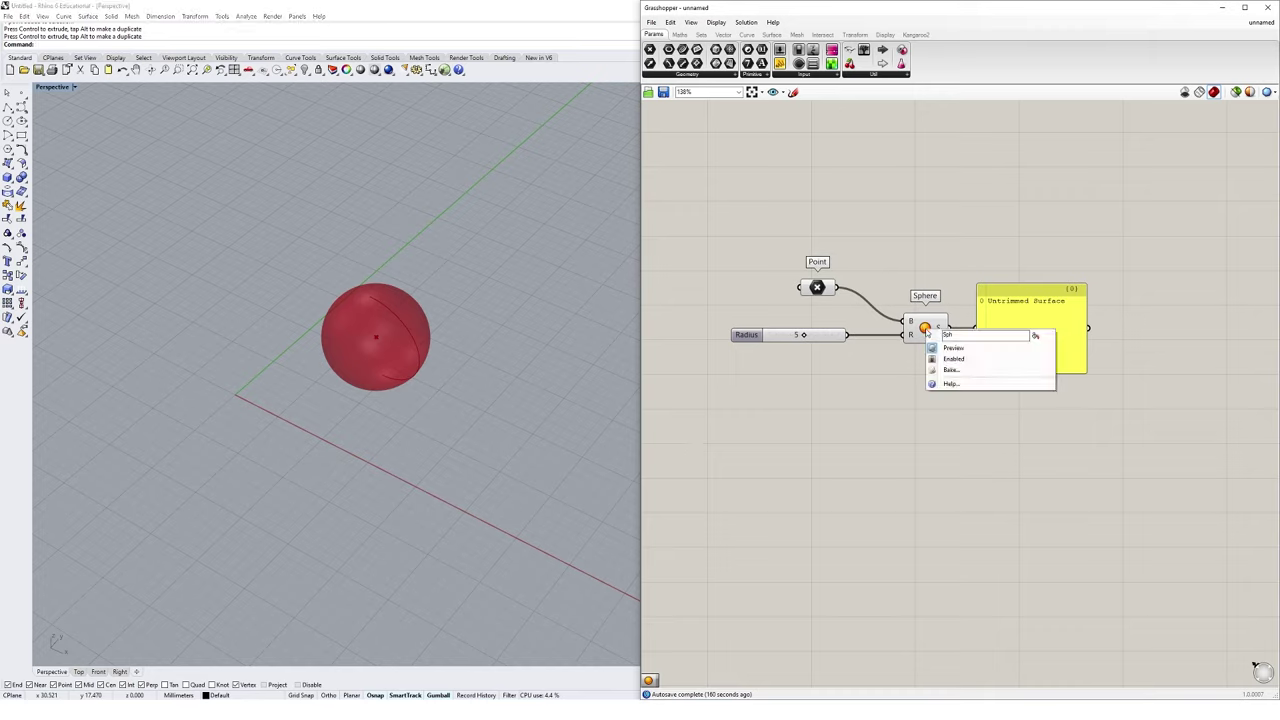
click(951, 370)
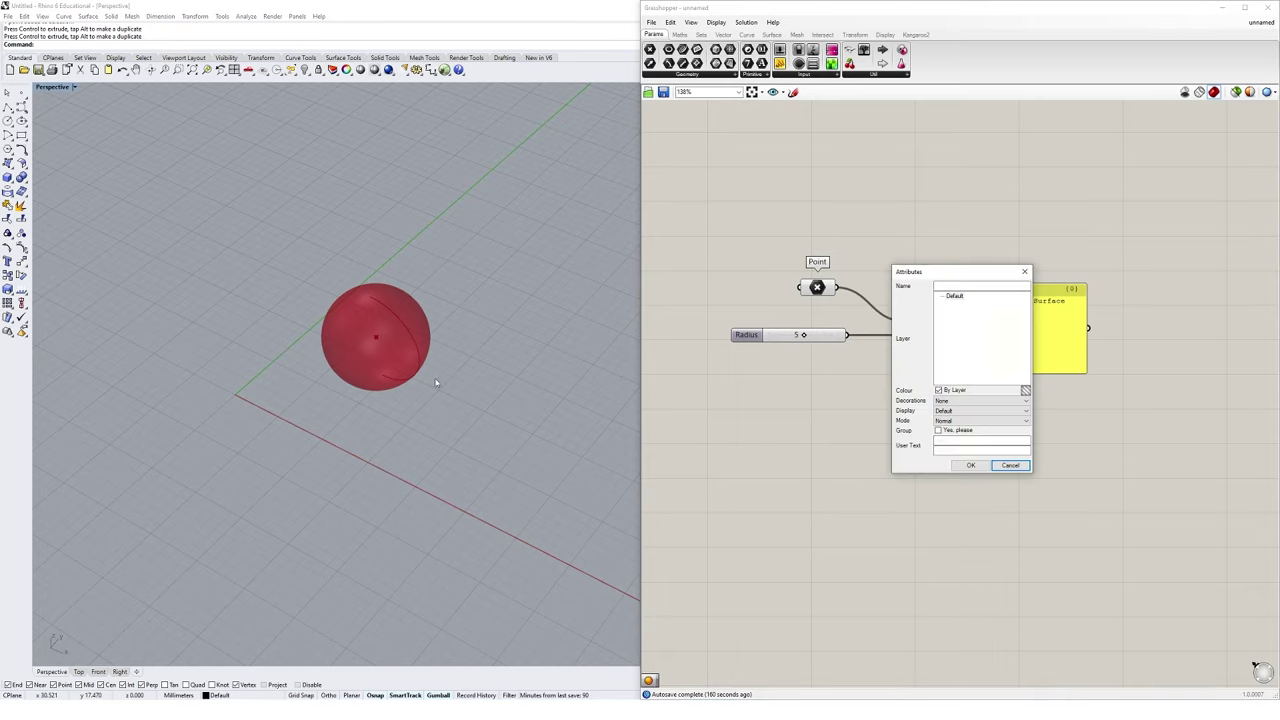
click(968, 470)
Move the baked sphere away from the Grasshopper preview with the gumball, then delete it.
click(416, 360)
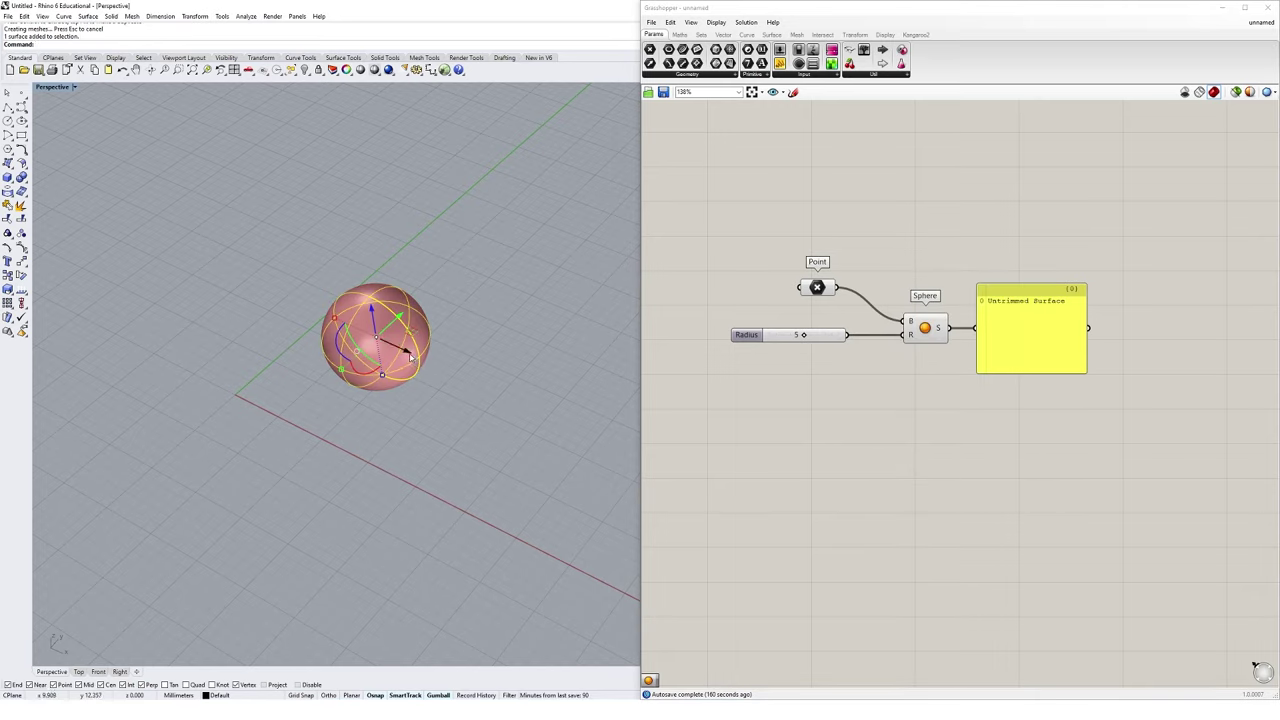
drag(425, 366, 189, 302)
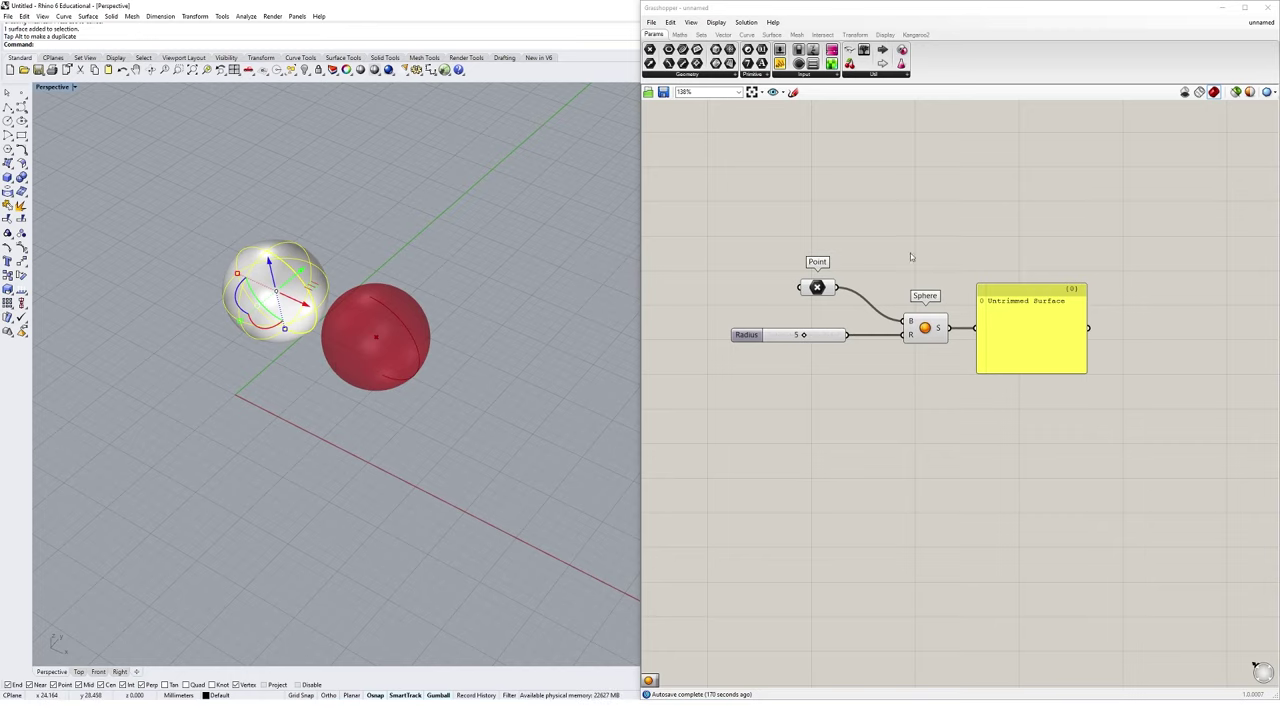
drag(285, 300, 260, 290)
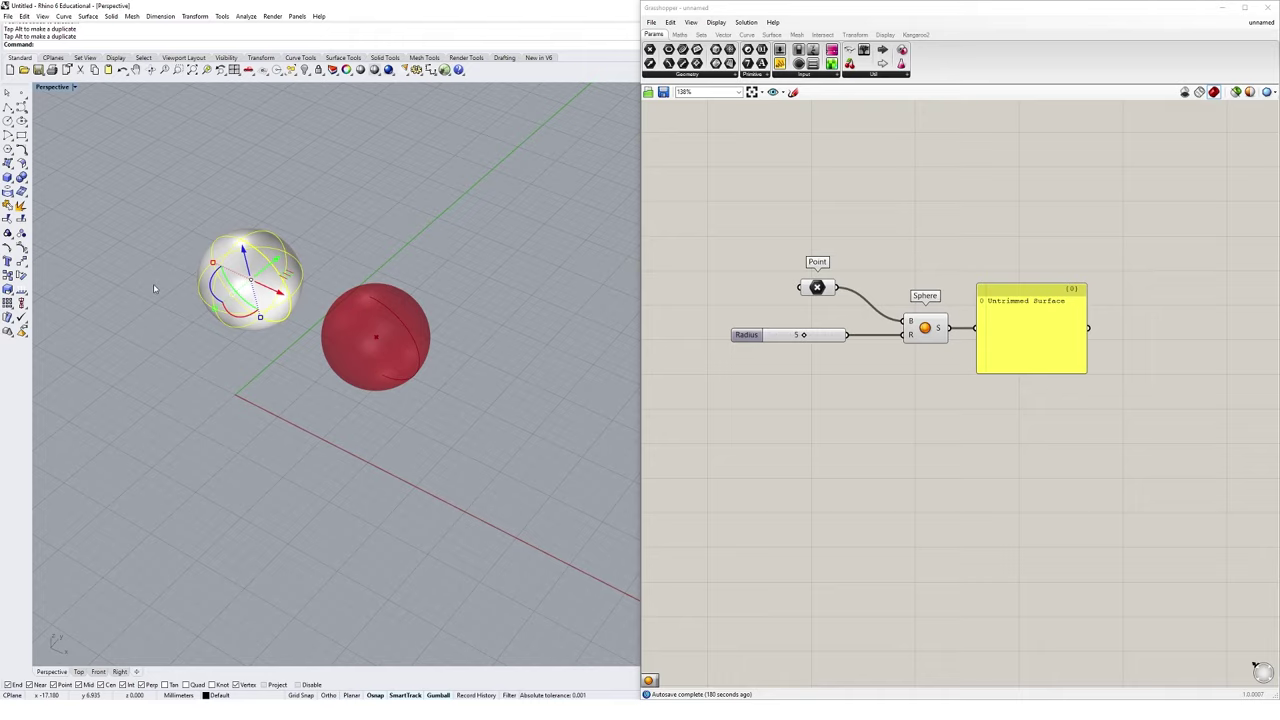
key(Delete)
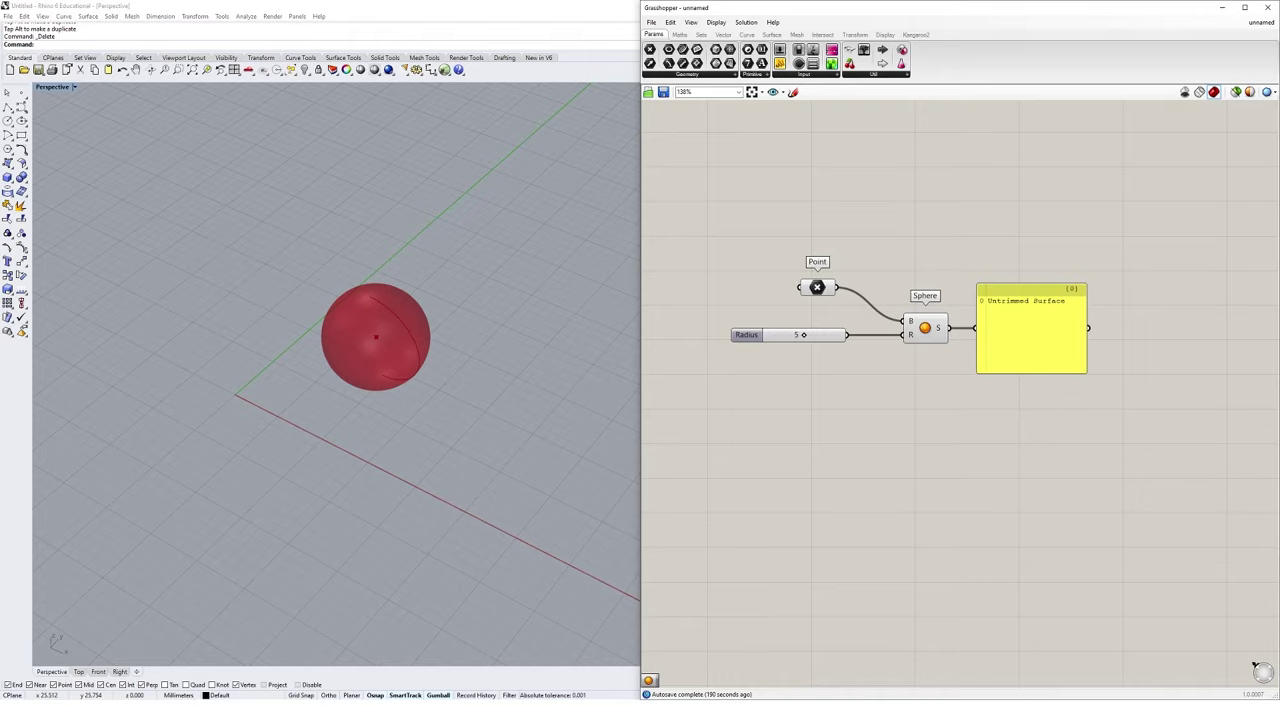
Bake the selected Sphere component through the canvas Bake command, then delete the baked copy in Rhino.
click(930, 335)
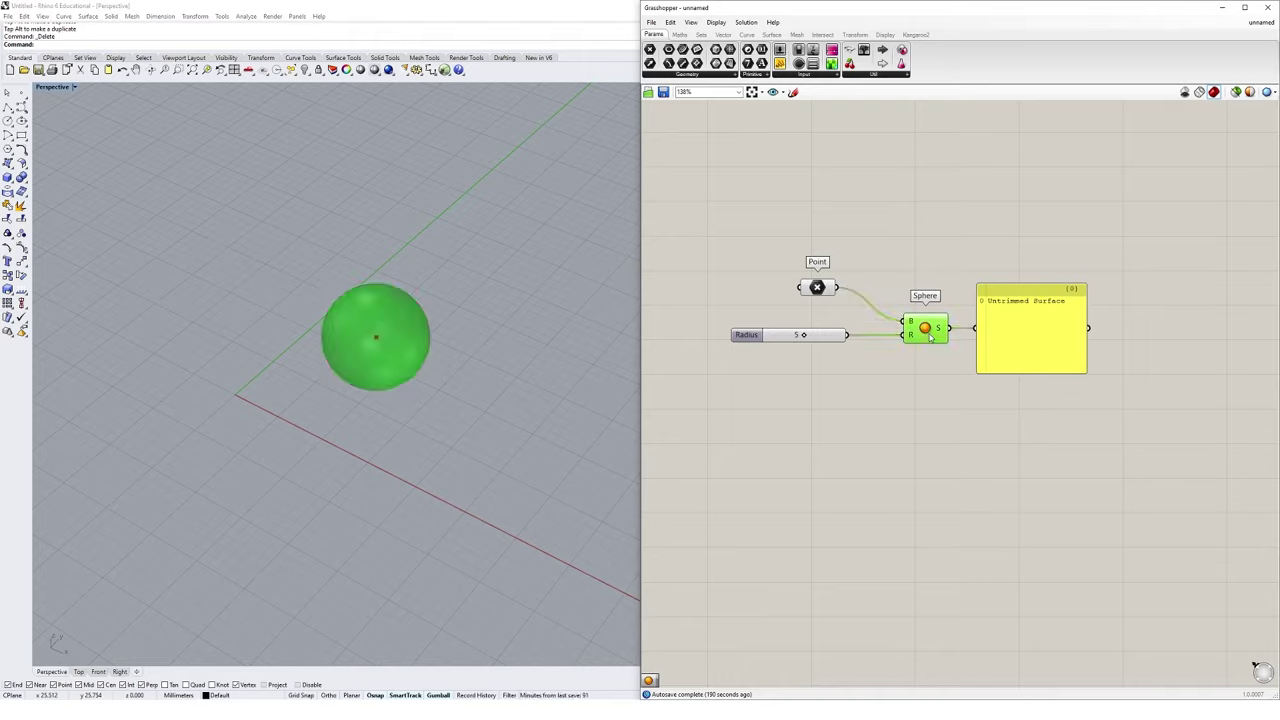
right_click(1031, 204)
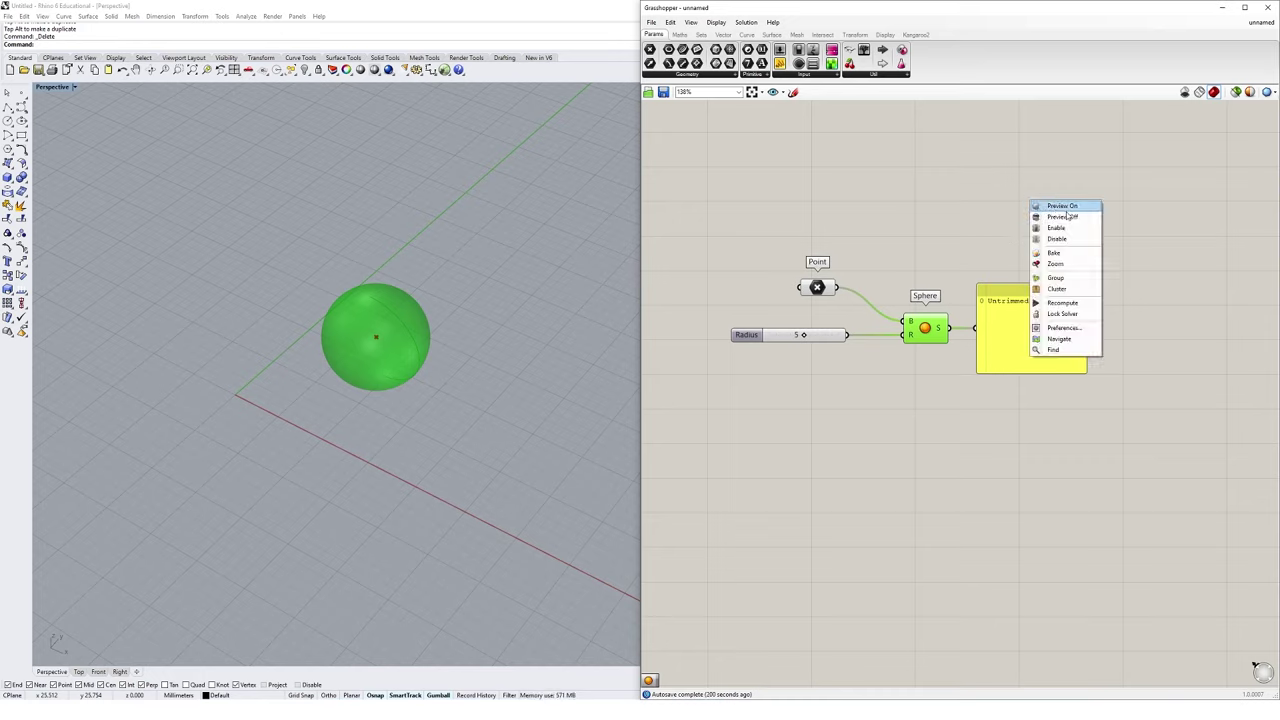
click(1083, 259)
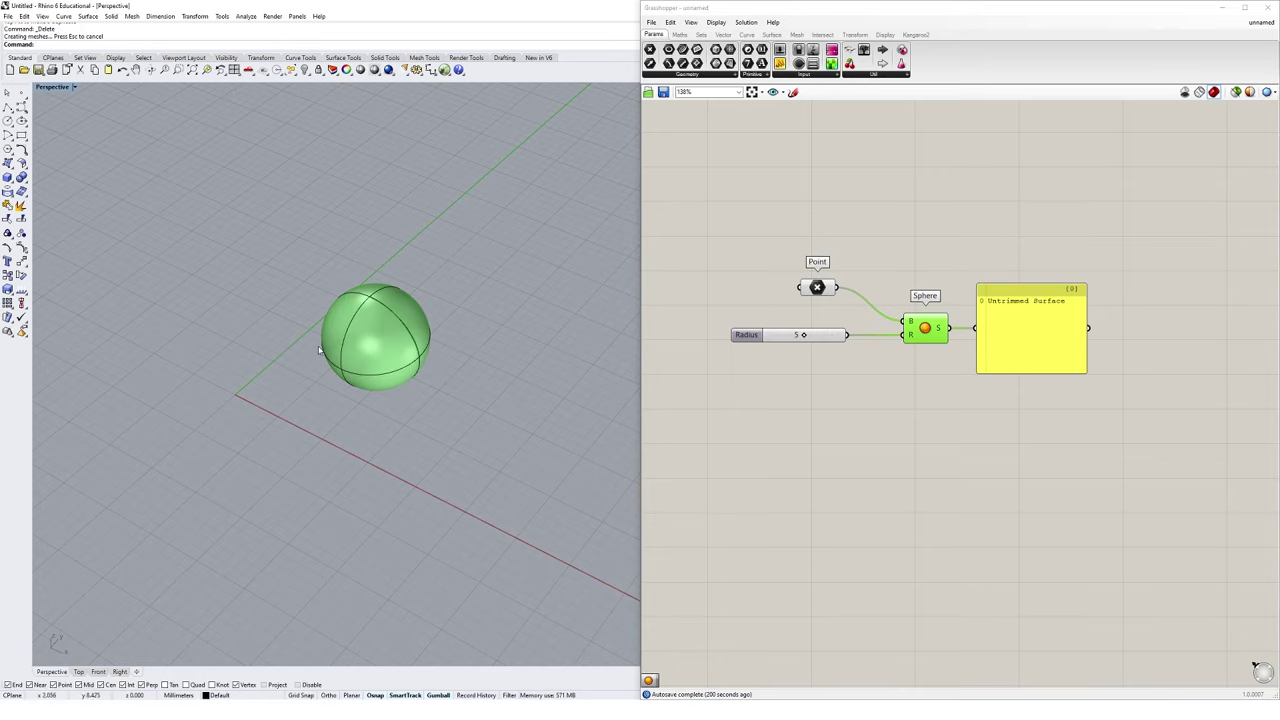
key(Delete)
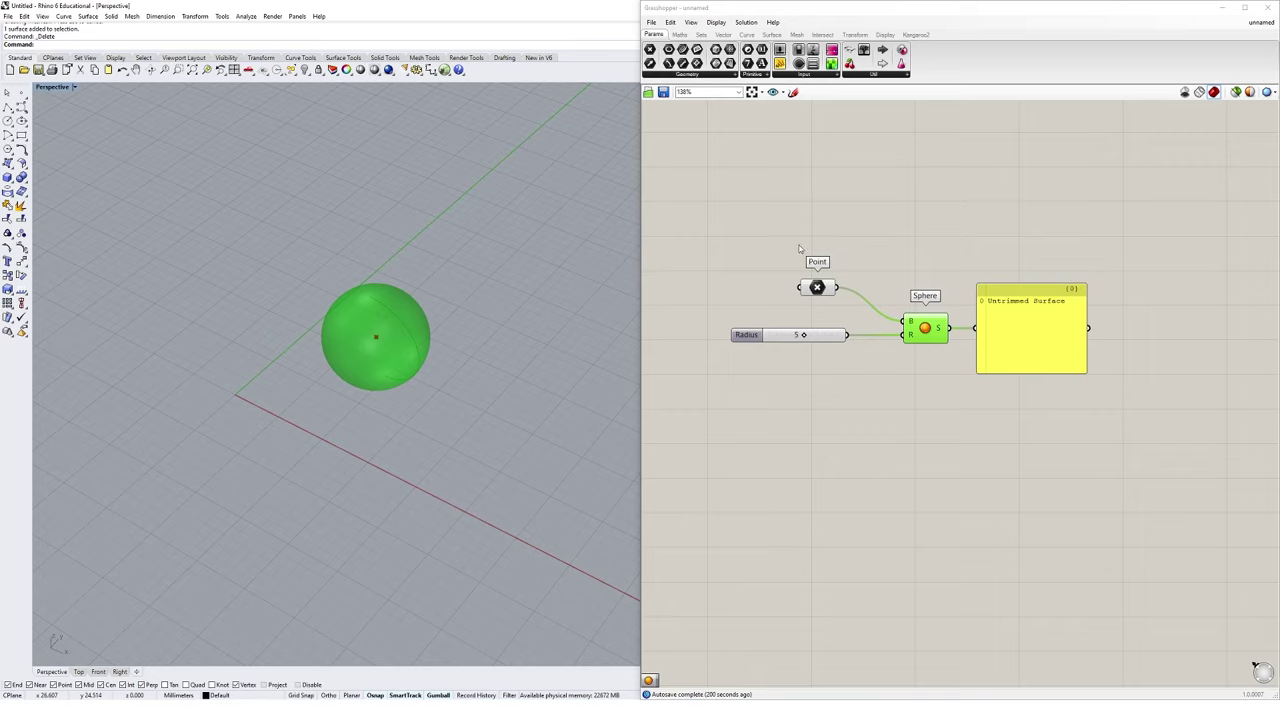
Bake the Point and Sphere components together, then delete the baked sphere in the Rhino viewport.
shift+click(818, 288)
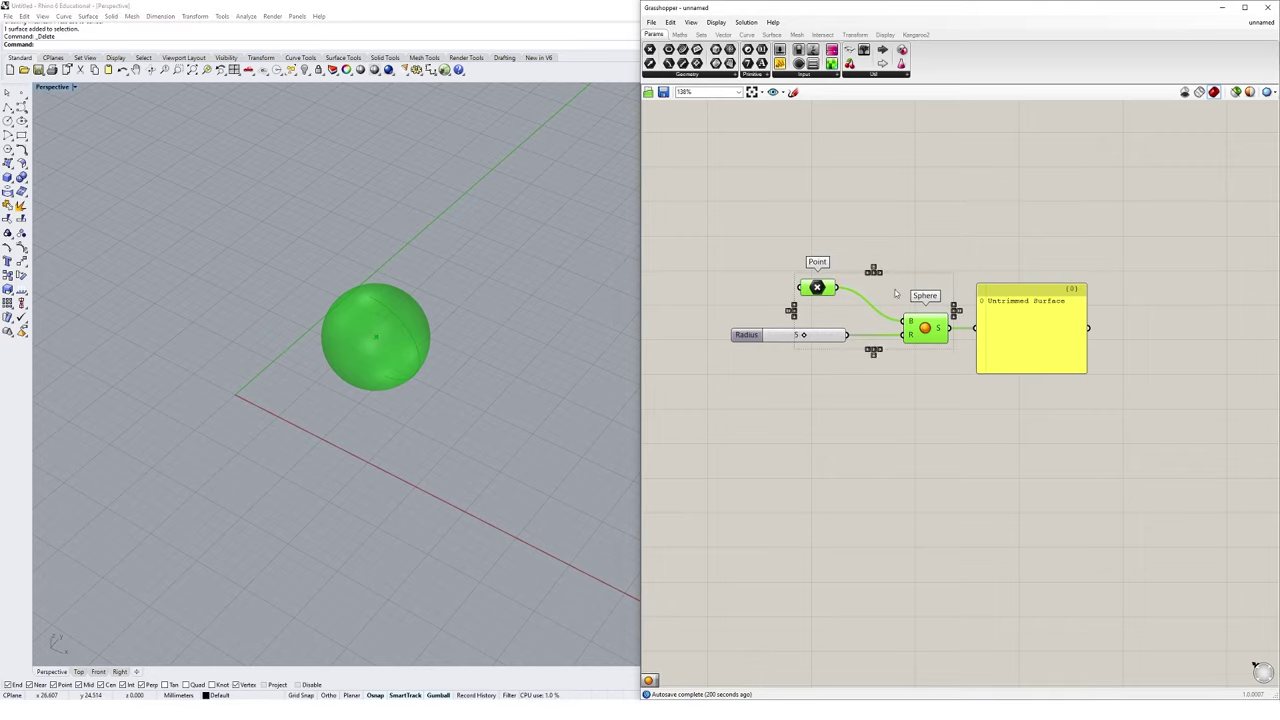
right_click(993, 197)
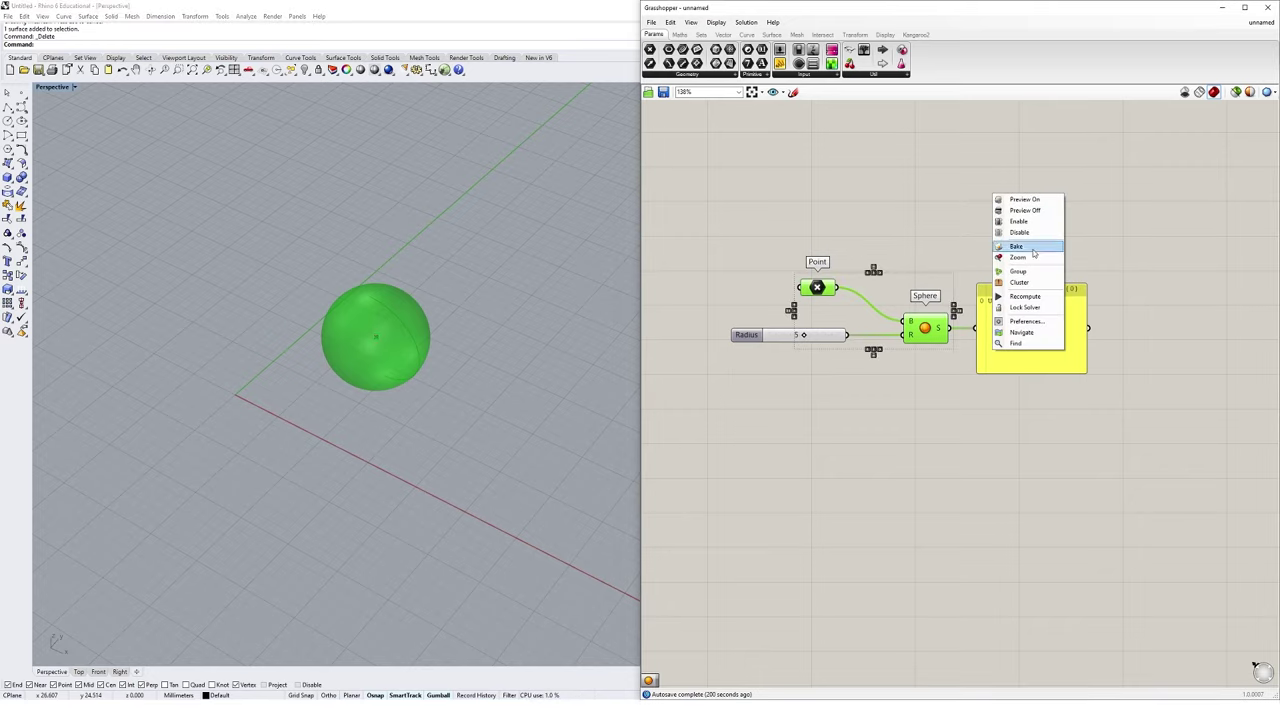
click(1014, 248)
click(375, 337)
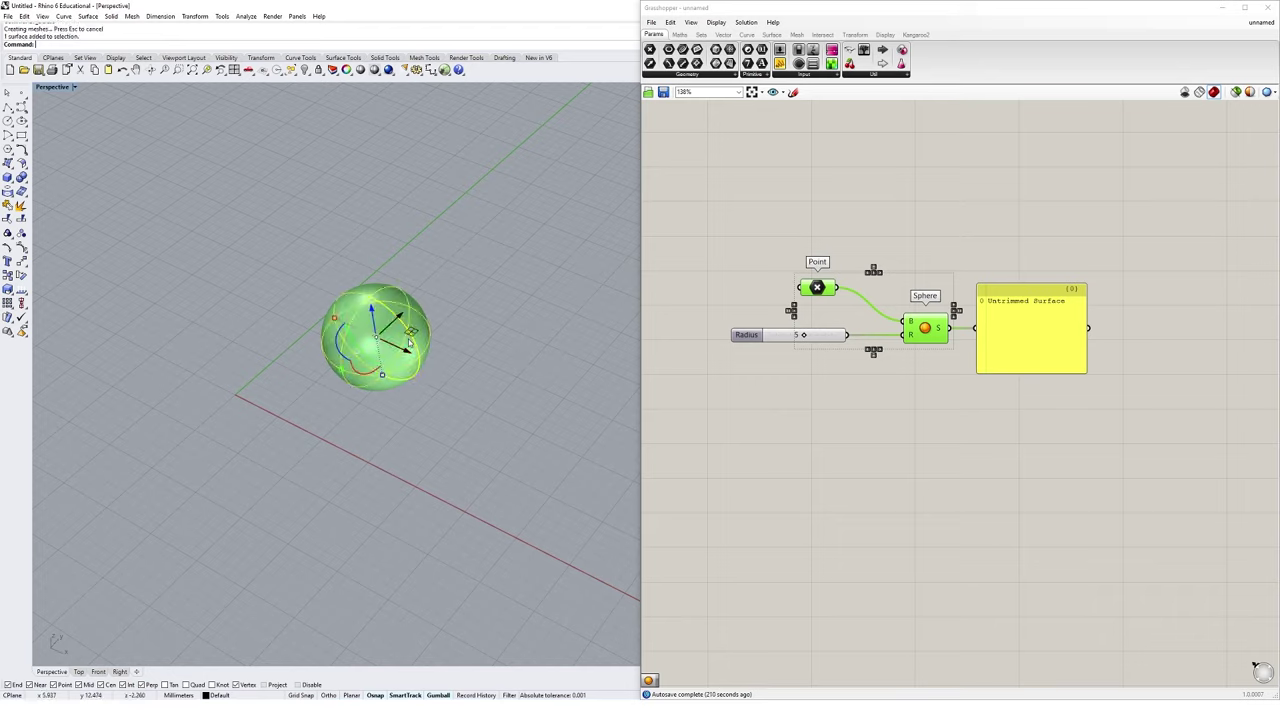
drag(338, 262, 395, 368)
key(Delete)
click(374, 342)
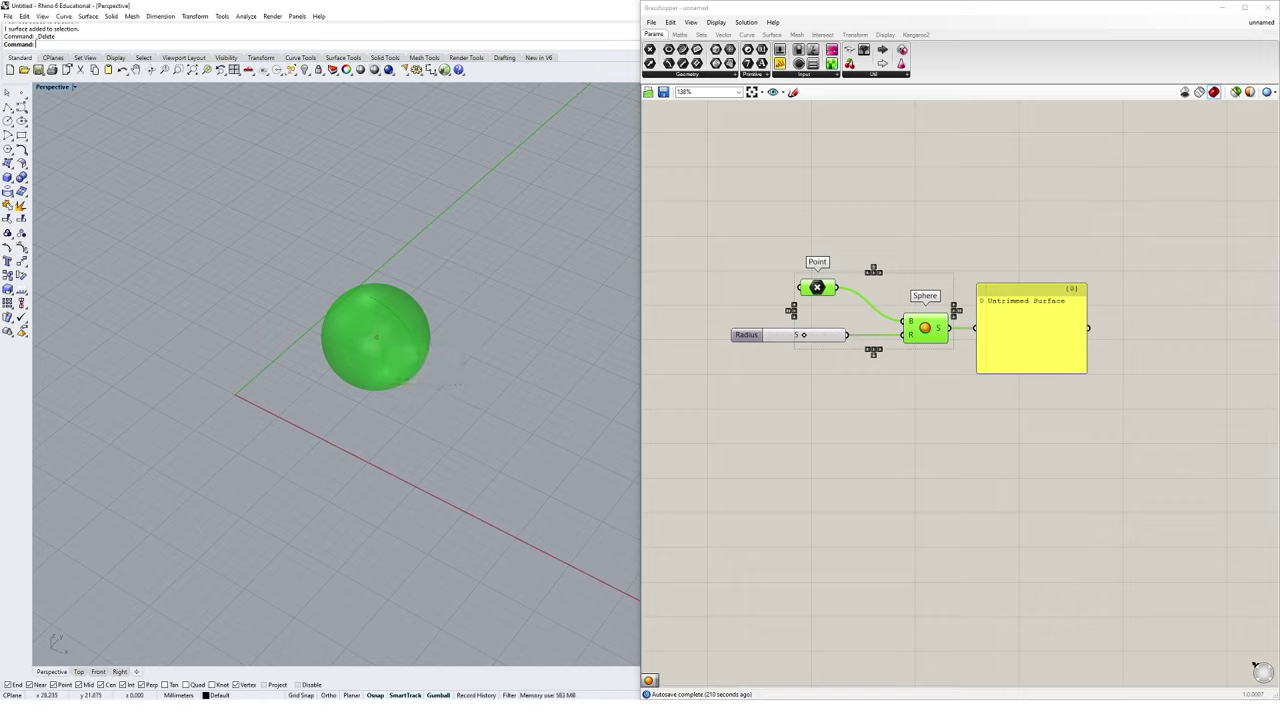
Highlight the Sphere and then the Point parameter to compare their preview geometry, then clear the selection.
click(894, 436)
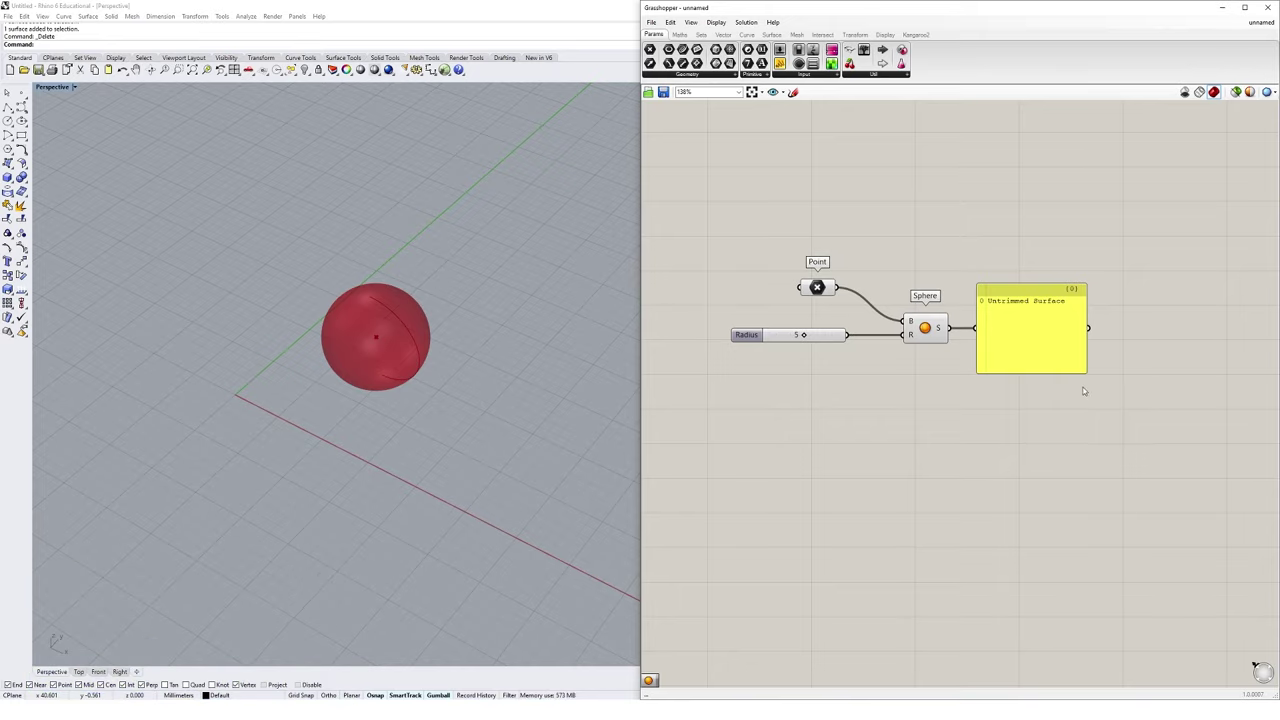
click(930, 338)
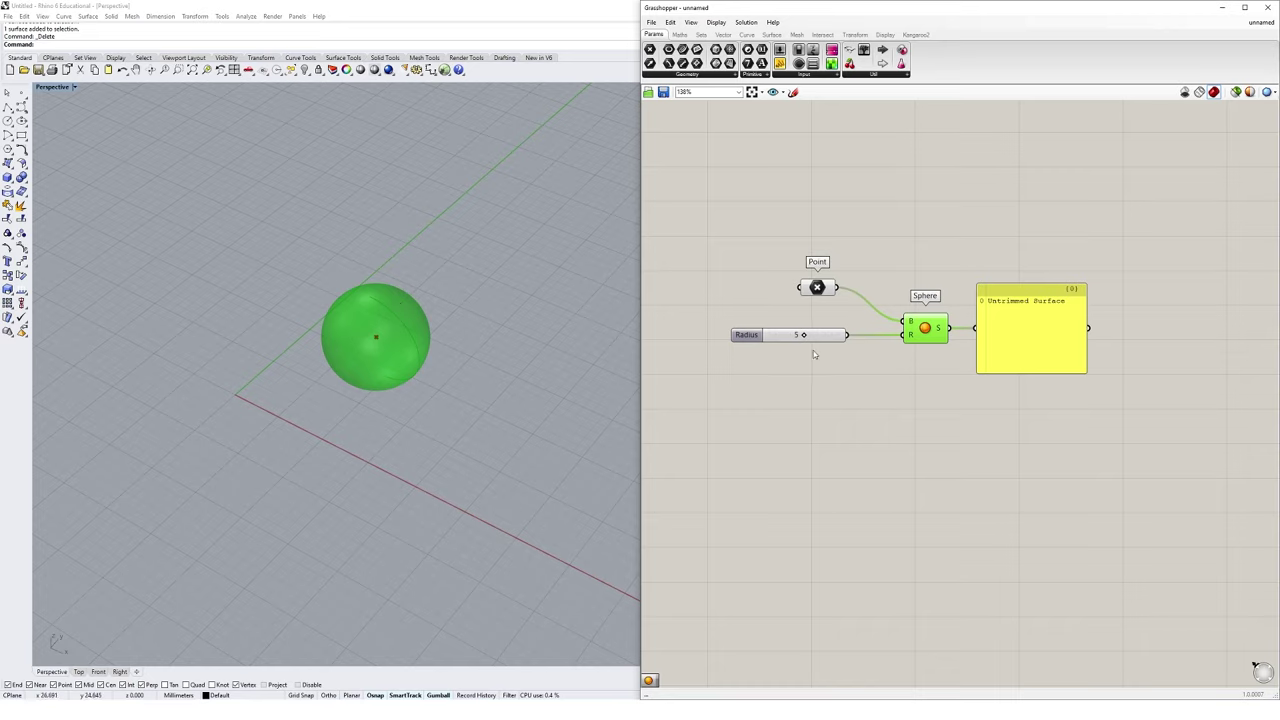
click(817, 288)
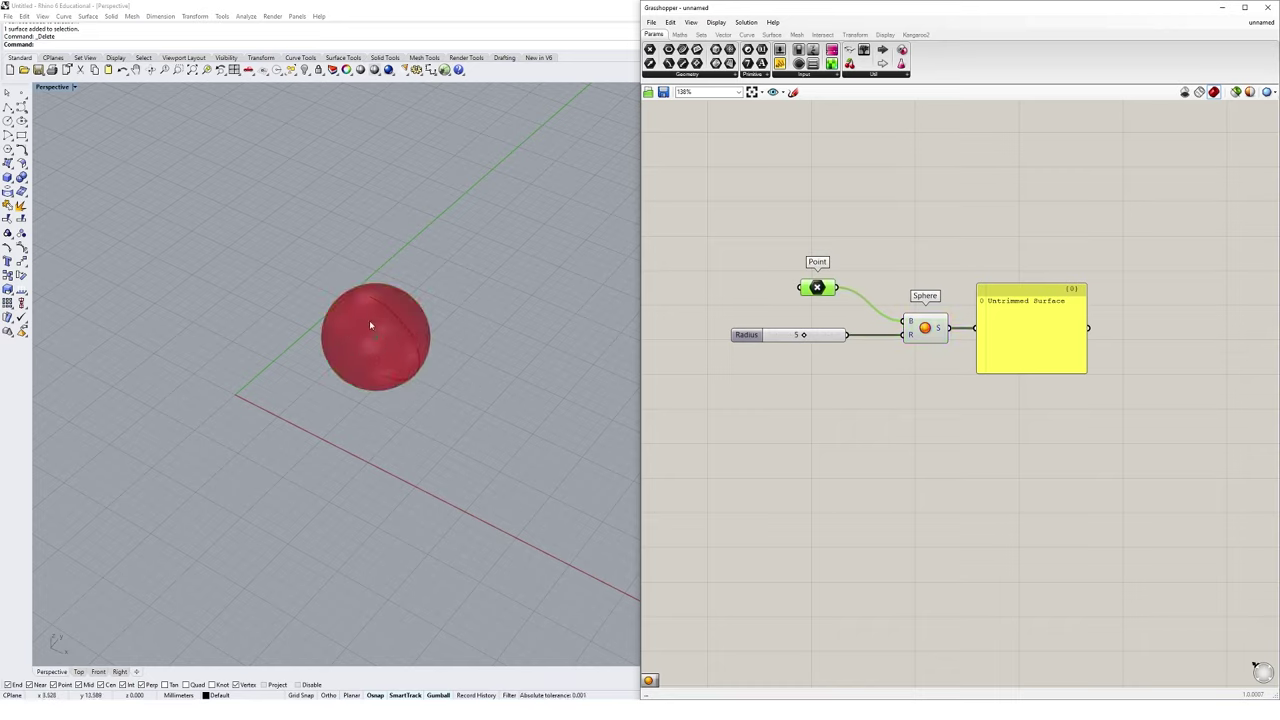
click(939, 437)
Delete the panel connected to the Sphere's output and add a Scale component in its place.
click(1023, 350)
key(Delete)
double_click(1033, 342)
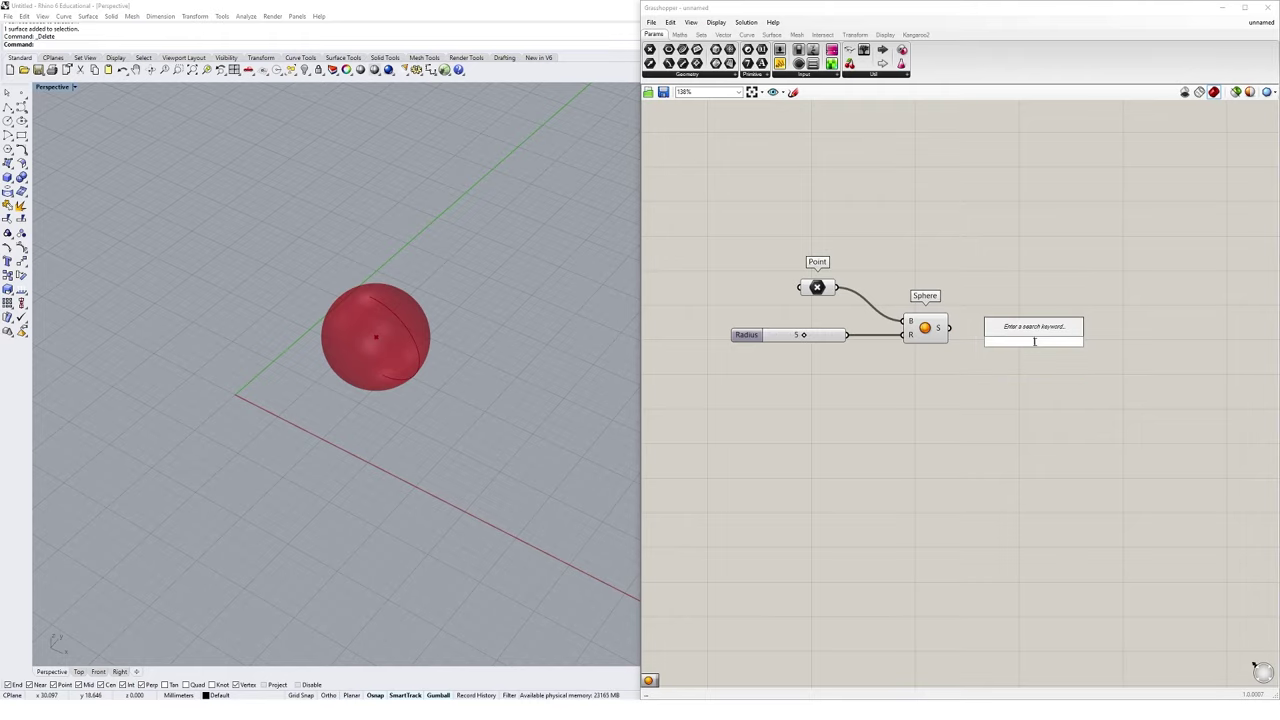
text(scale)
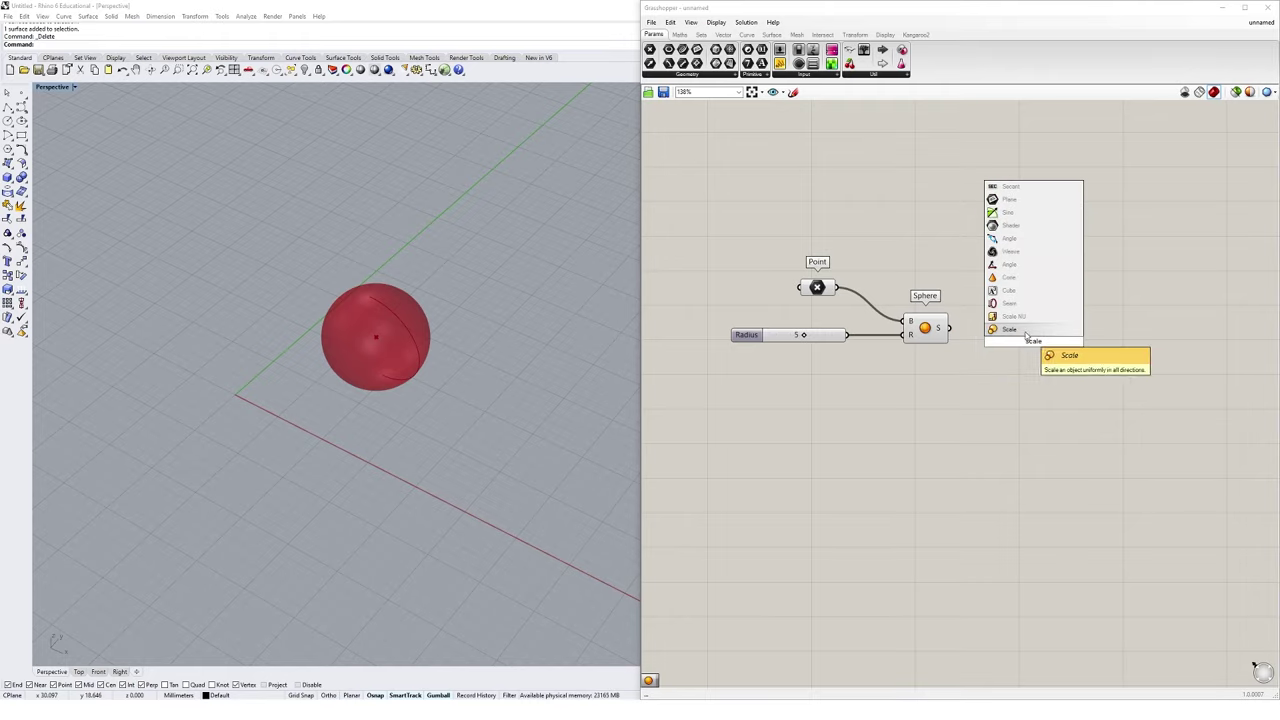
key(Return)
drag(1028, 352, 1027, 339)
Connect the Point parameter to Scale's C input and the Sphere's S output to its G input.
drag(838, 287, 1037, 329)
click(372, 334)
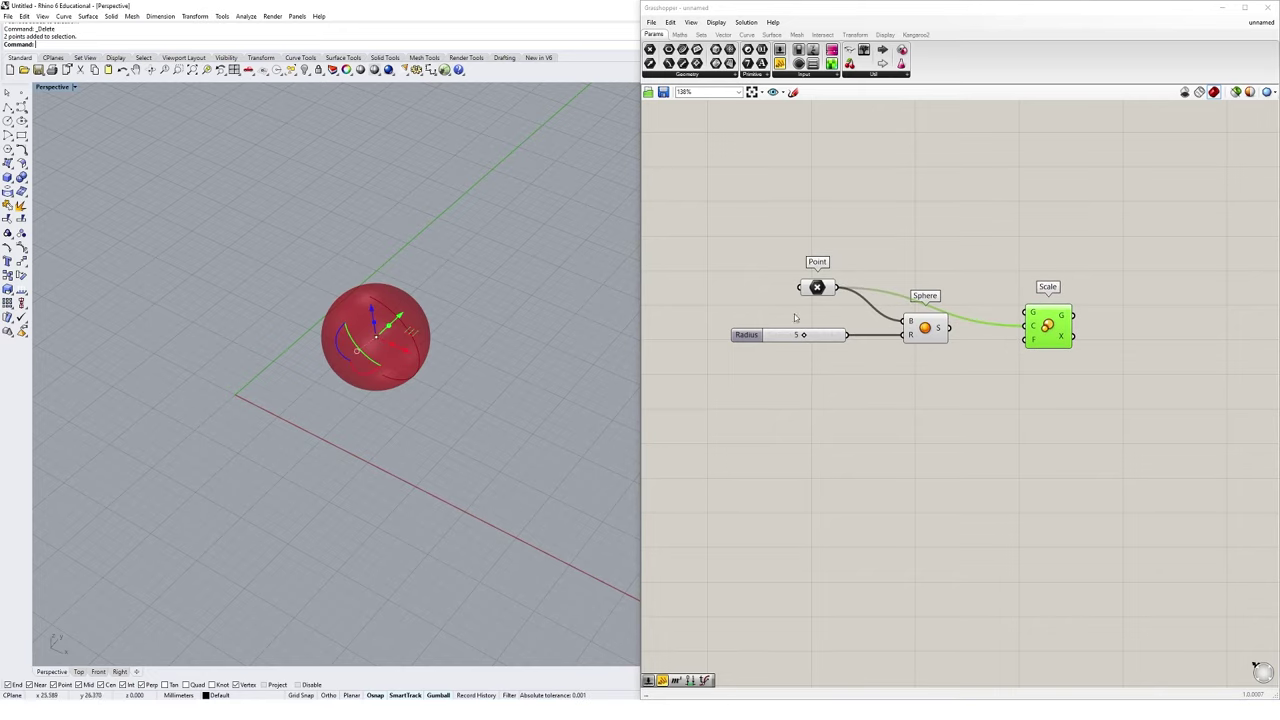
click(996, 268)
drag(1030, 318, 1037, 319)
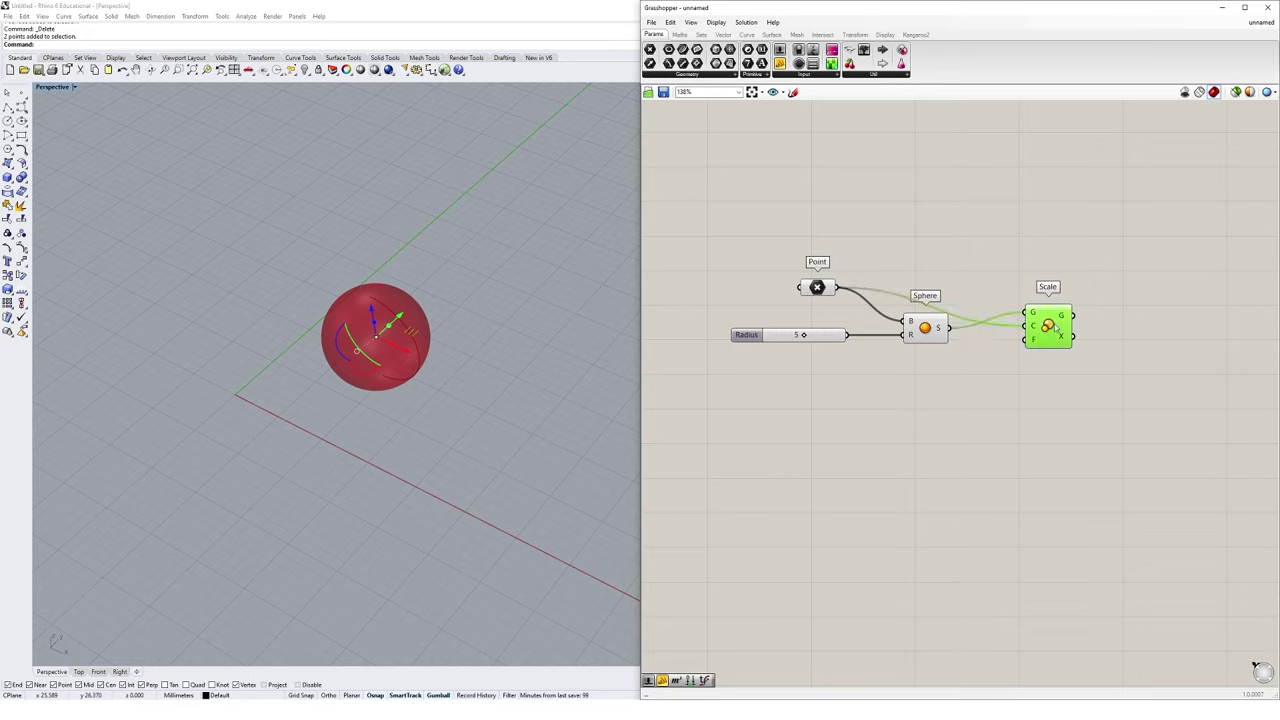
click(1020, 386)
Add a number slider with value 2 below the Sphere and connect it to Scale's F input.
double_click(969, 396)
text(2)
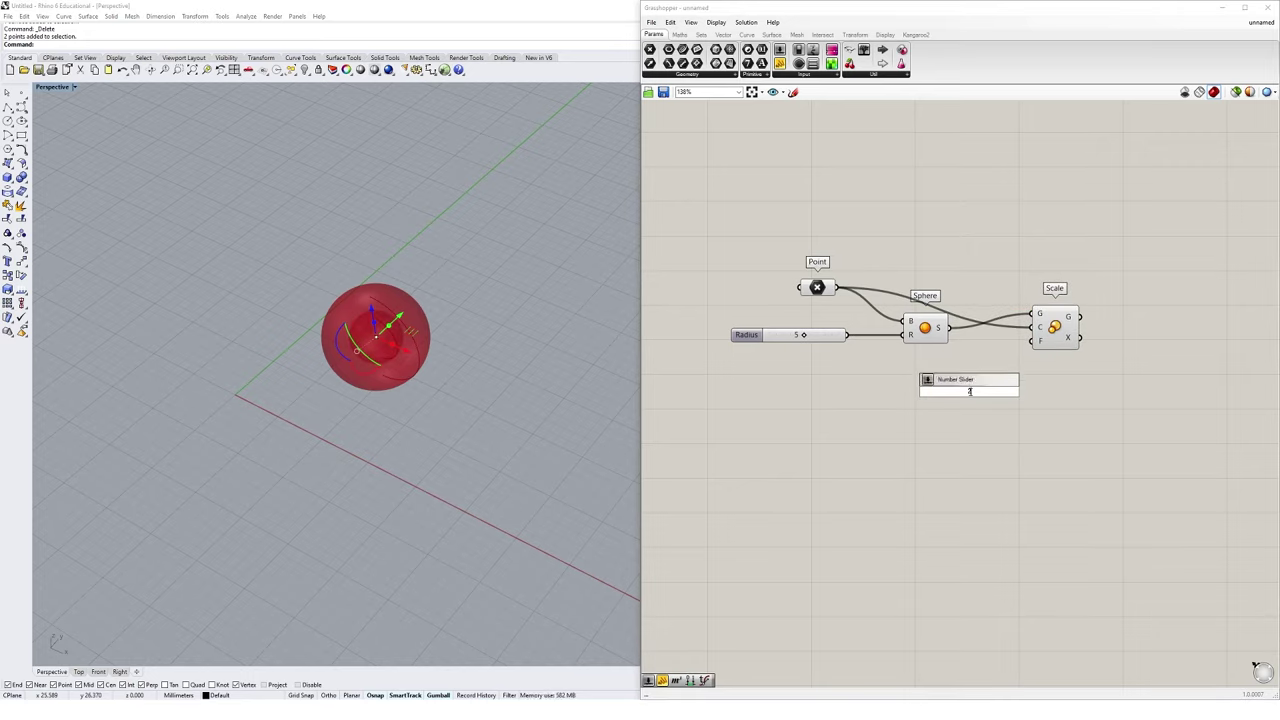
key(Return)
drag(1027, 391, 1069, 342)
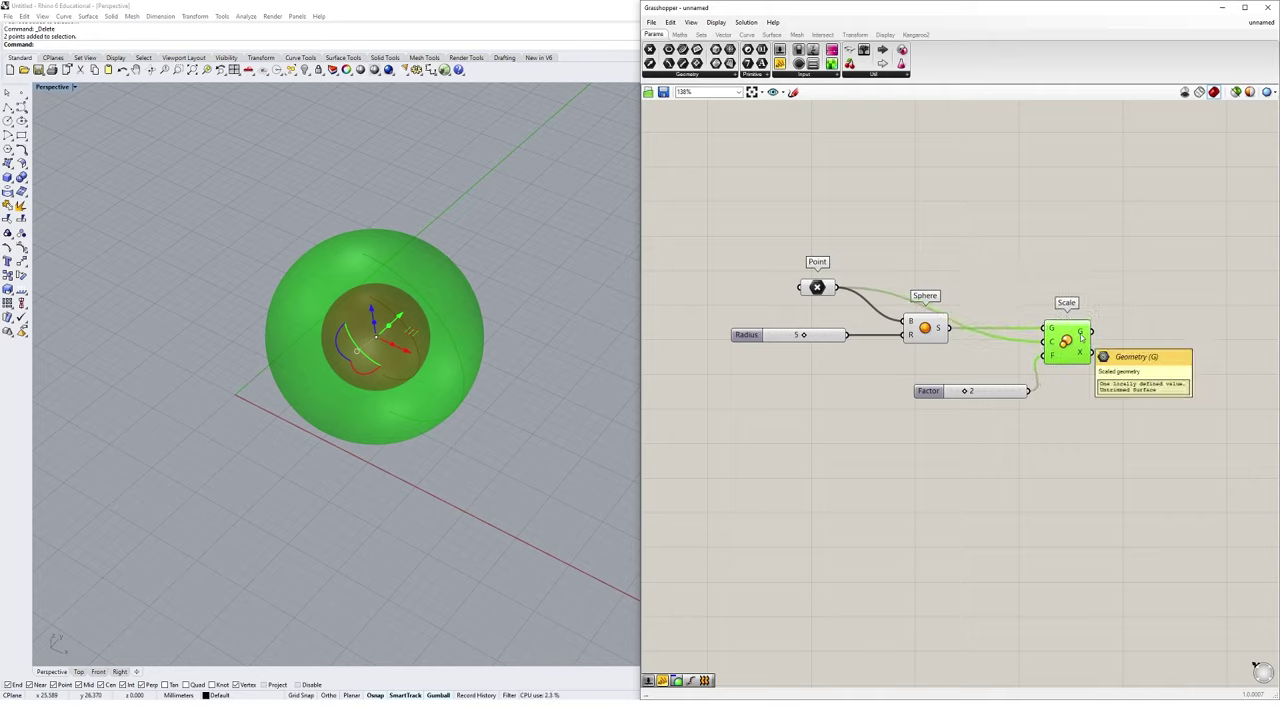
click(1023, 446)
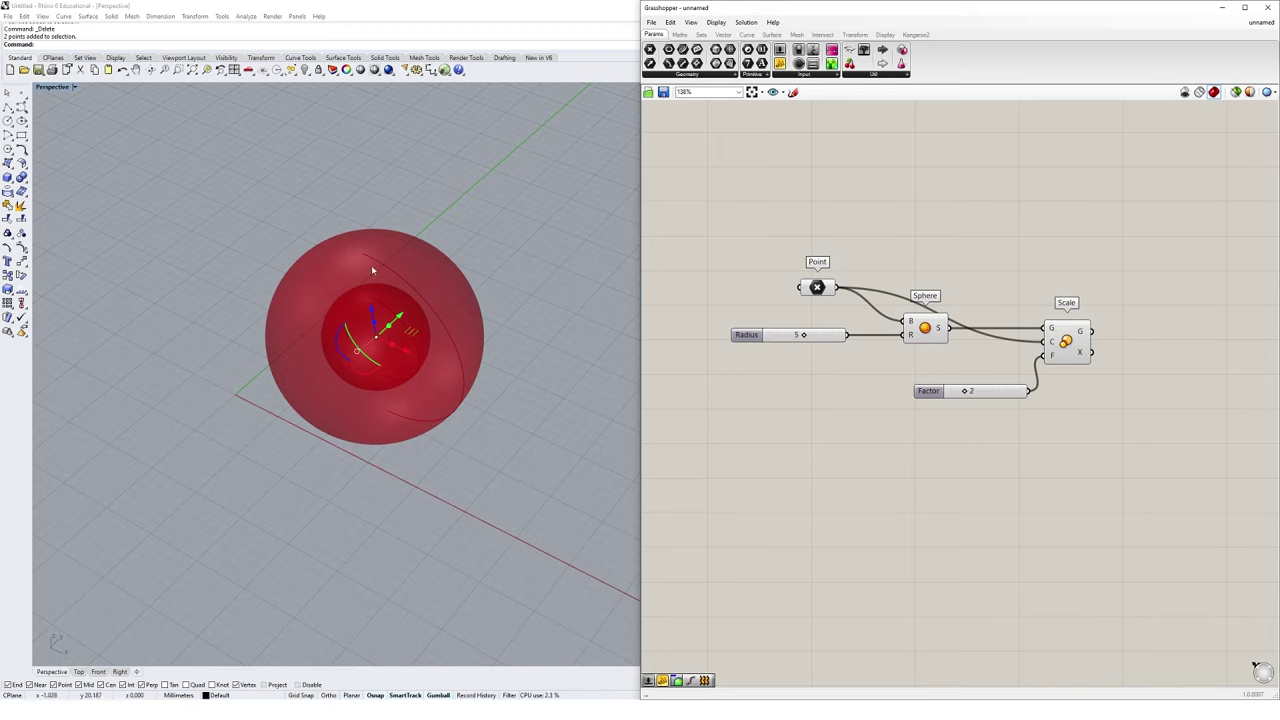
Highlight the Scale component to examine the scaled sphere around the original in the Rhino viewport.
scroll(371, 265, up, 1)
scroll(369, 377, up, 1)
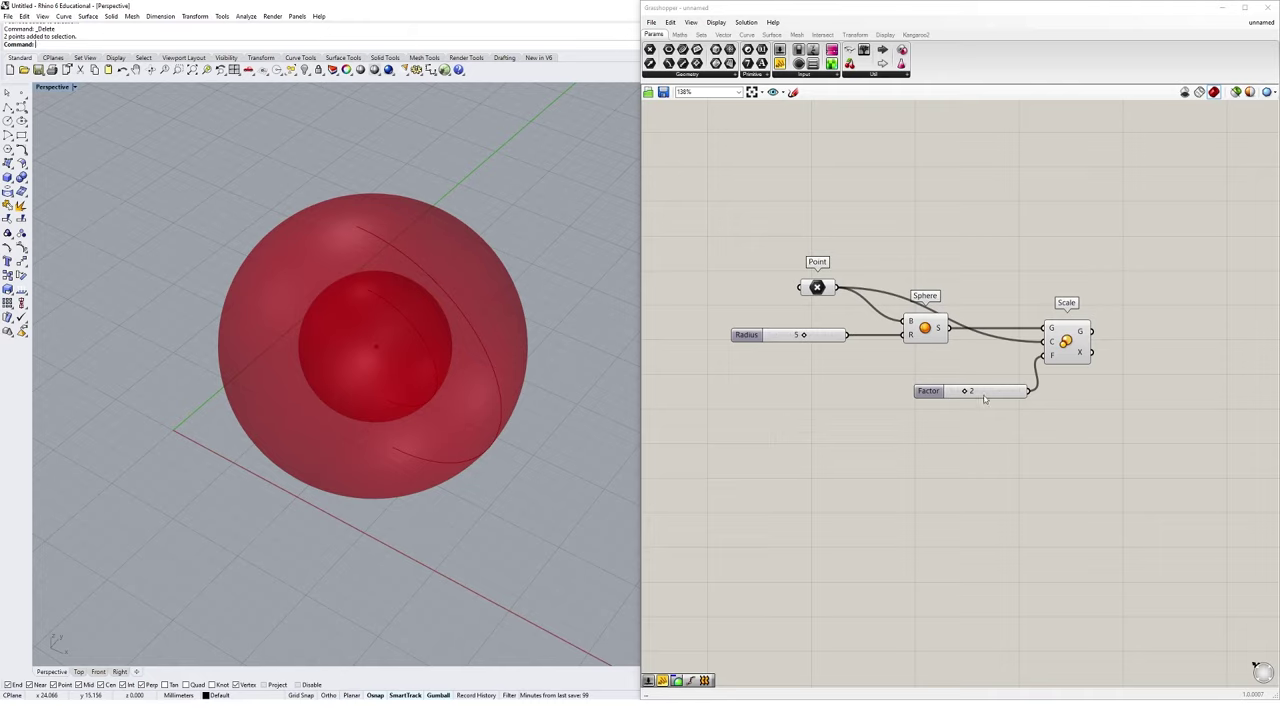
click(1054, 353)
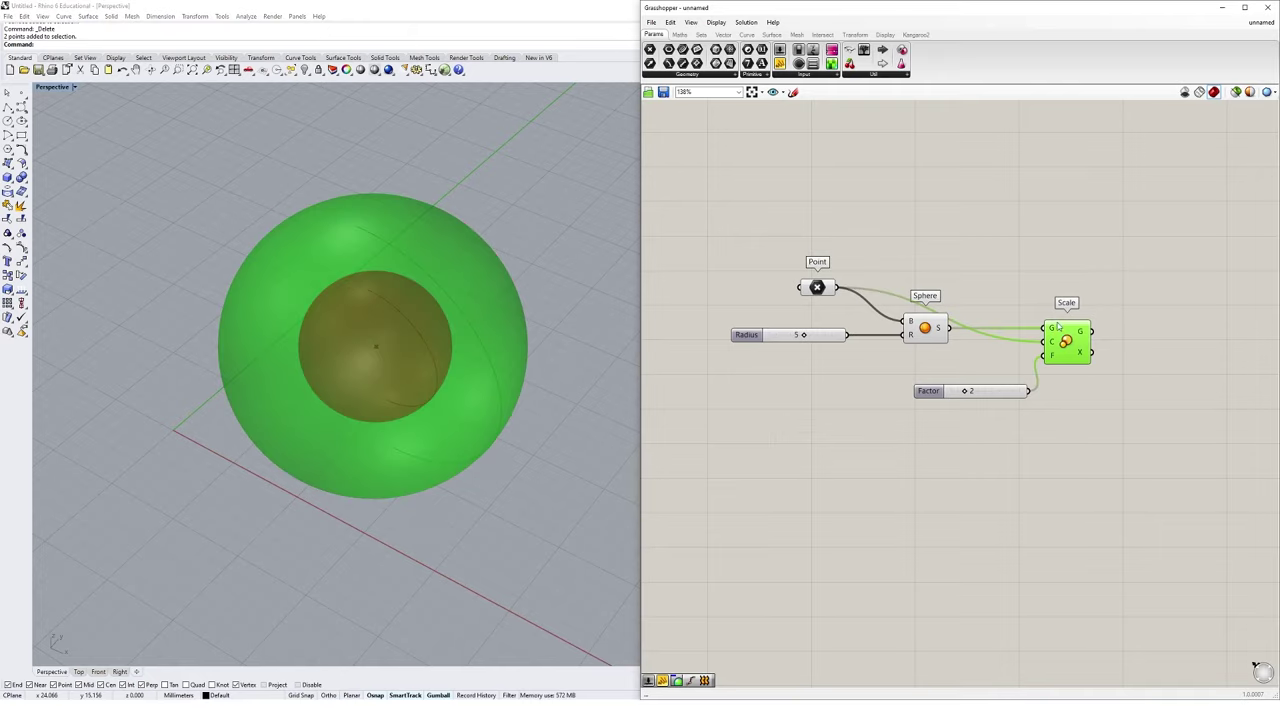
click(1106, 414)
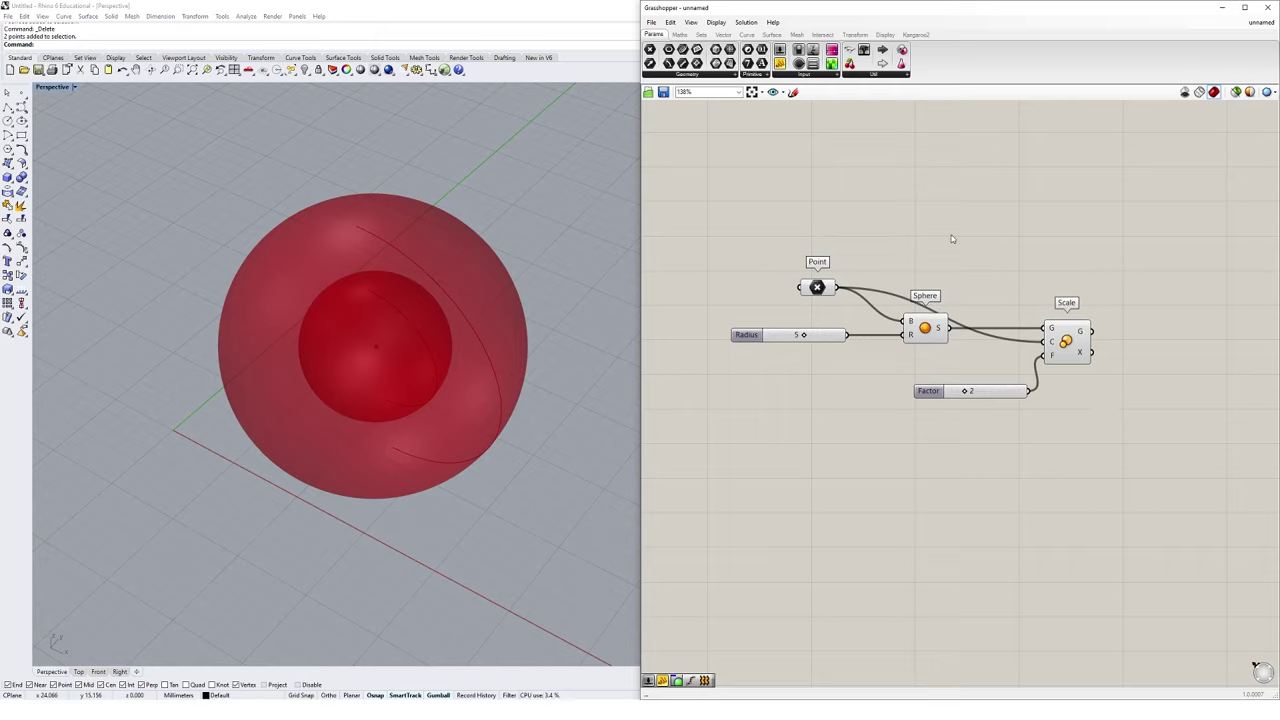
Turn off the preview for the Point parameter, Radius slider and Sphere component, then clear the selection.
drag(962, 229, 726, 354)
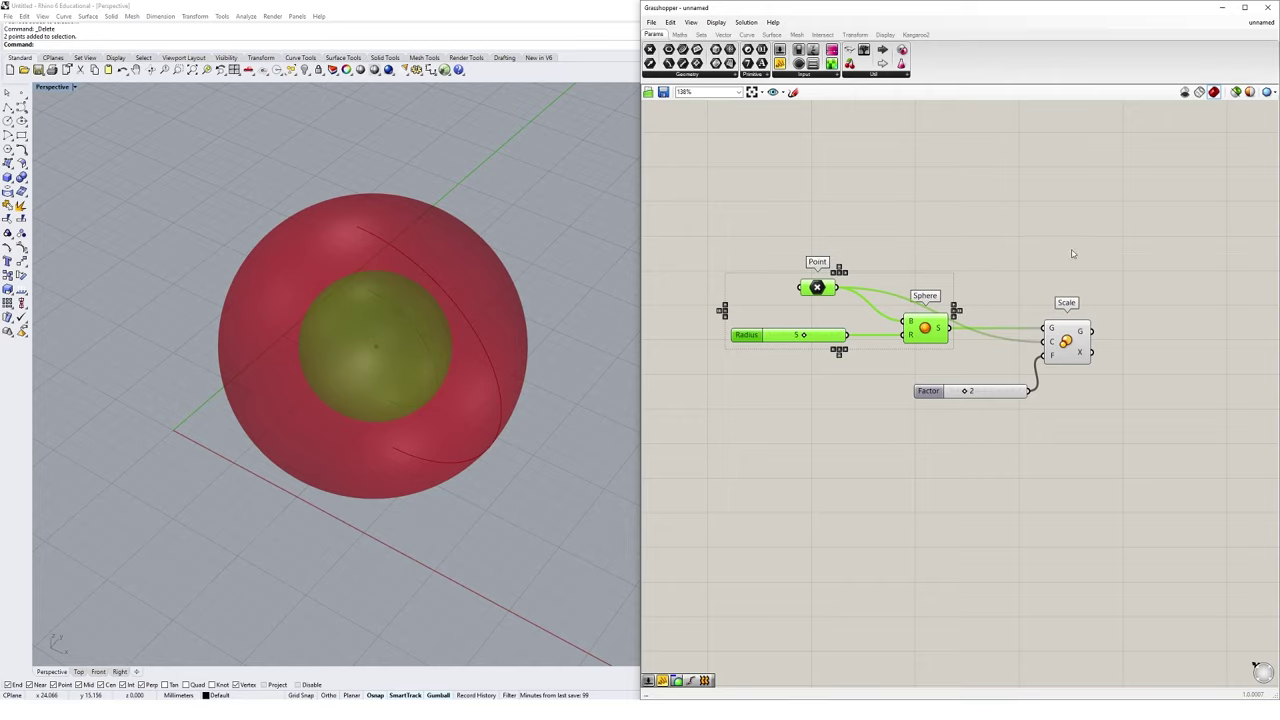
right_click(1059, 218)
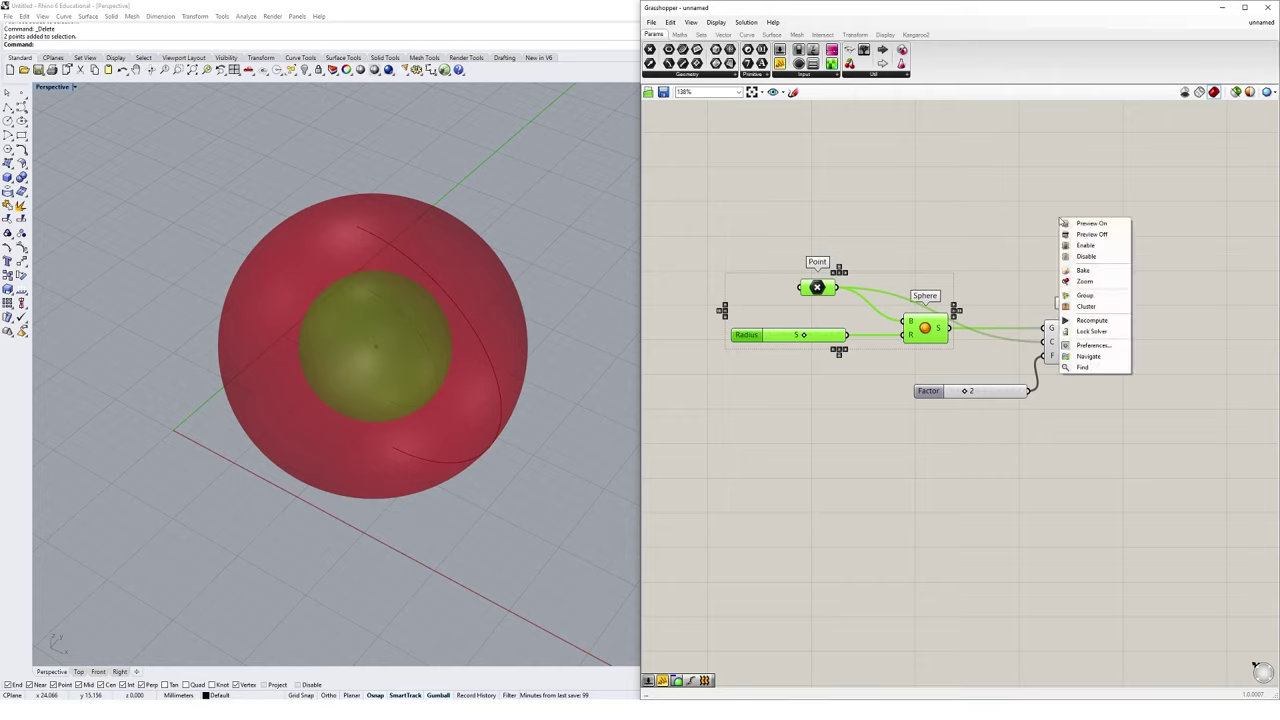
click(1119, 235)
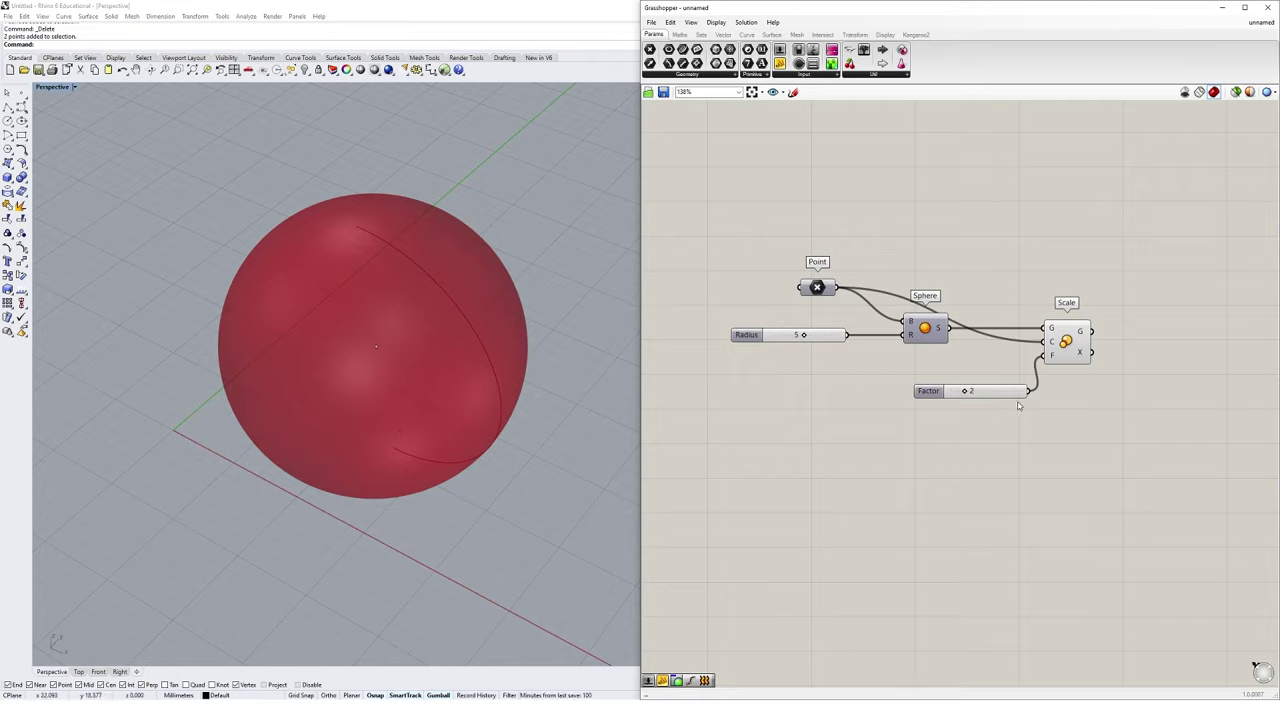
click(1083, 351)
click(1046, 277)
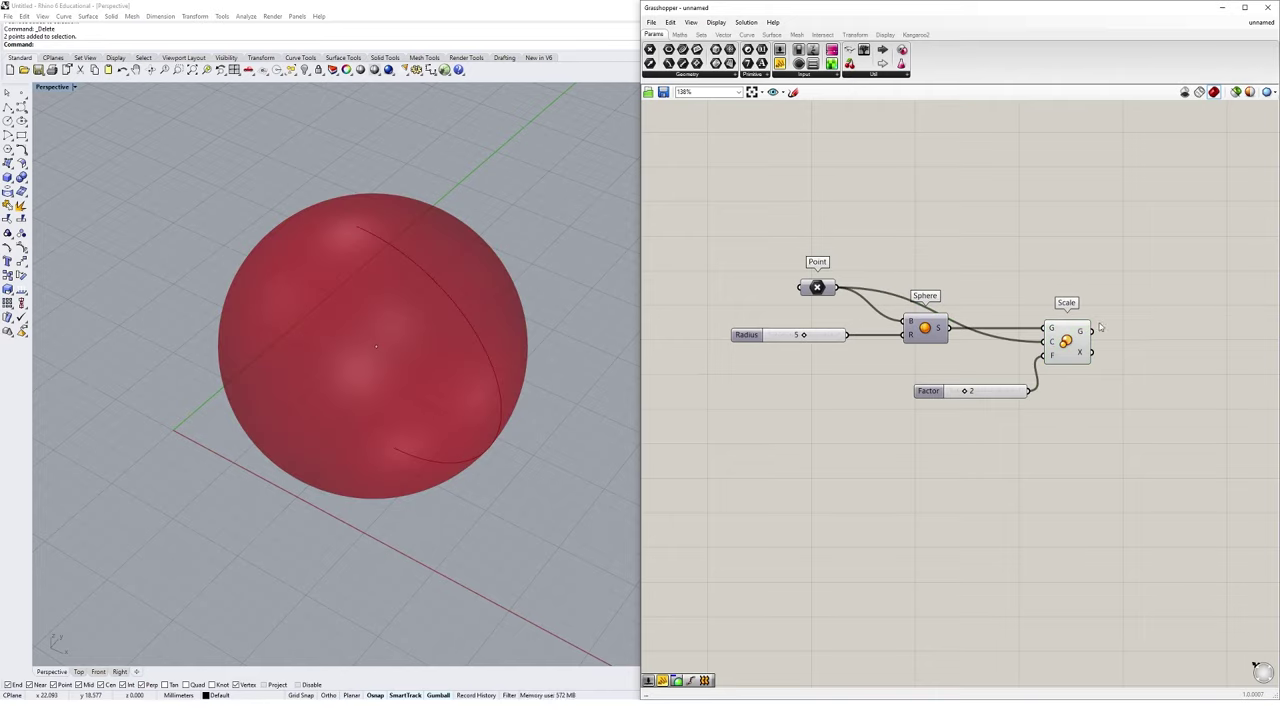
Restrict the preview to selected components only and highlight Point, Sphere and Scale in turn to compare their geometry.
click(1236, 92)
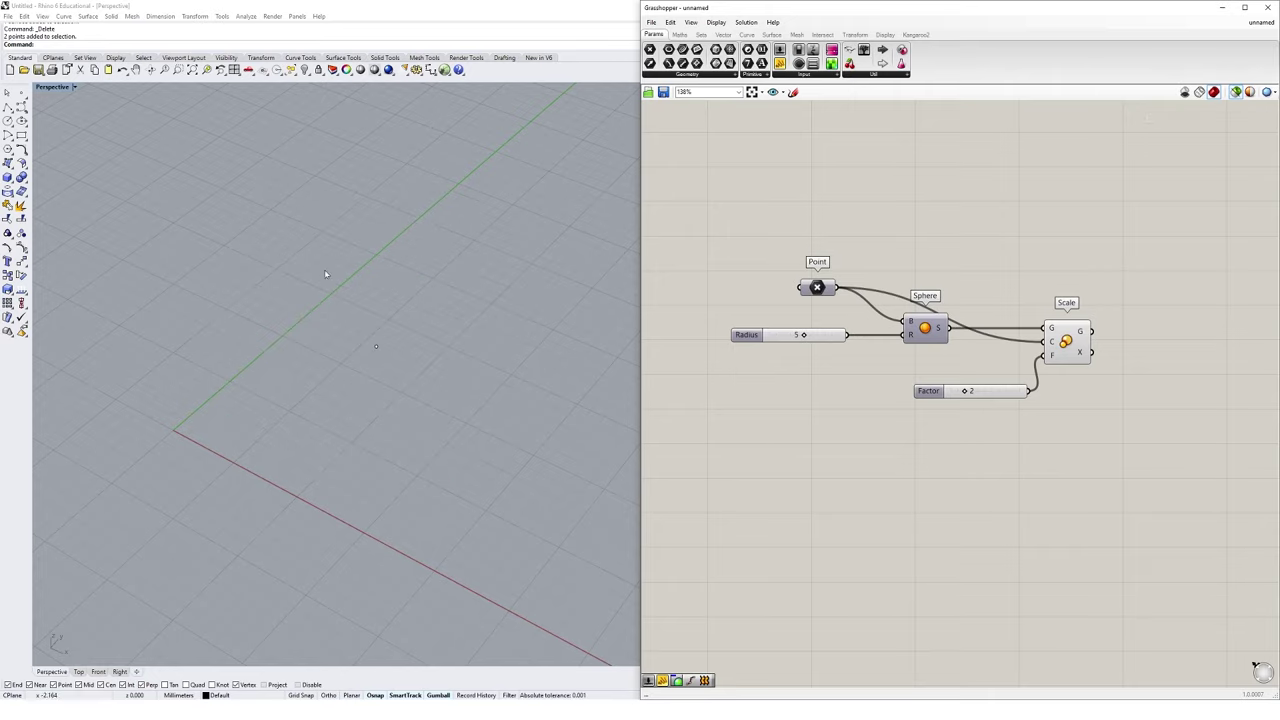
click(819, 290)
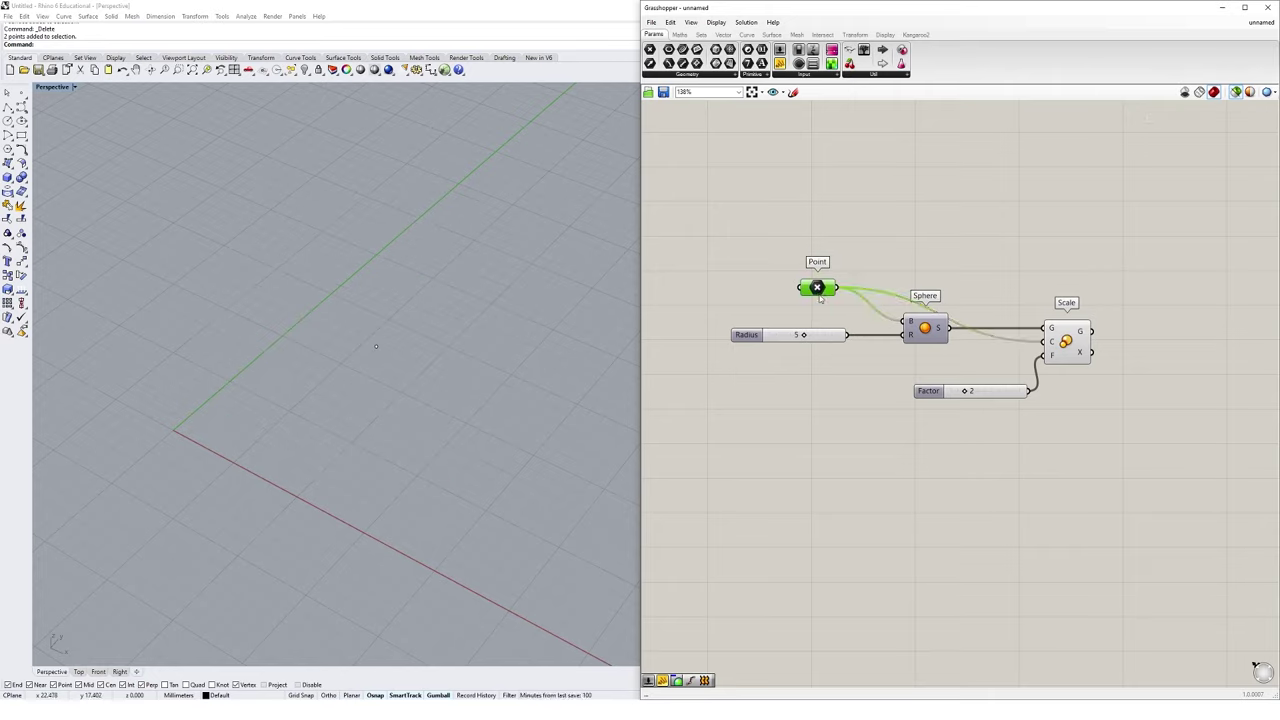
click(927, 334)
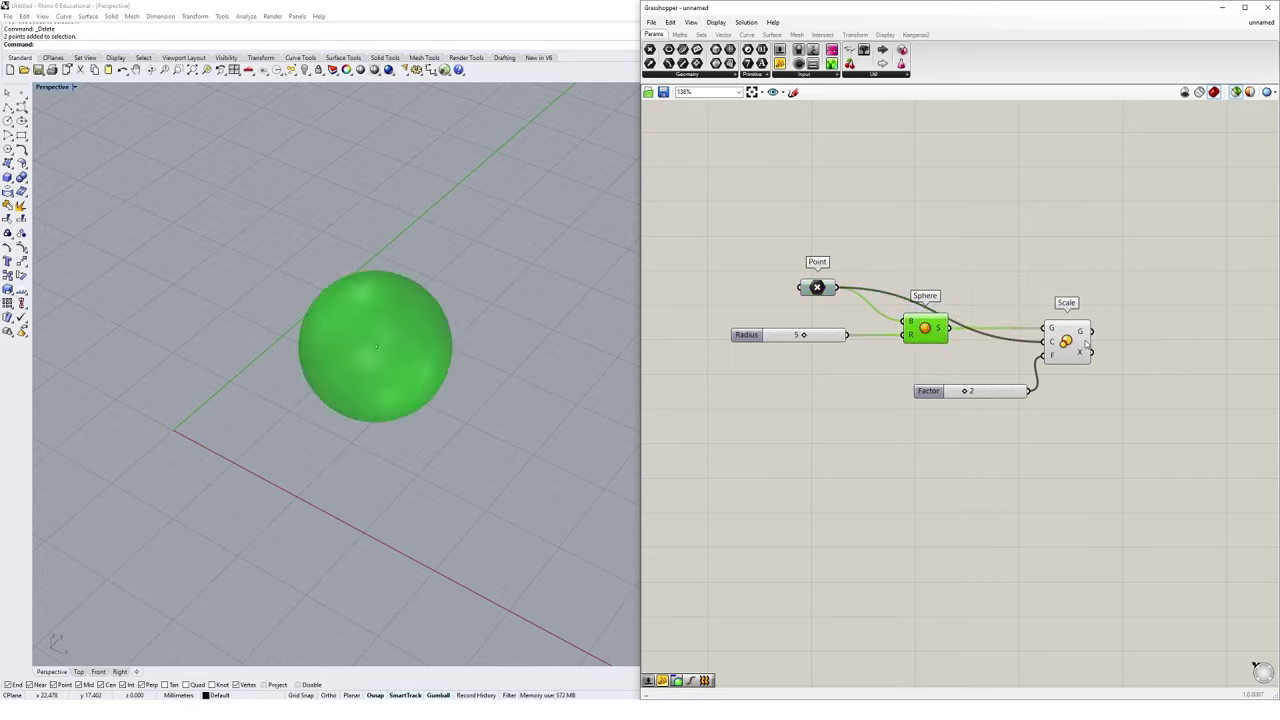
click(1080, 340)
click(921, 330)
click(1237, 91)
click(817, 287)
click(912, 334)
click(1062, 345)
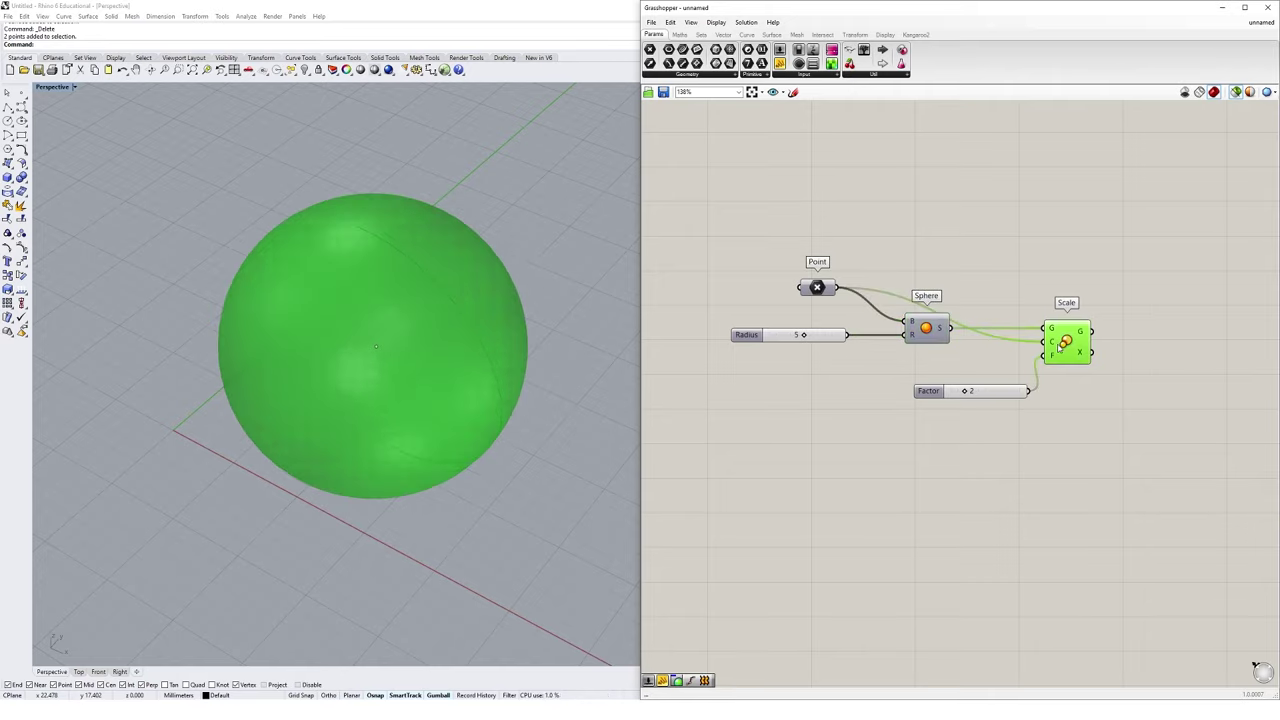
Cycle through the Sphere, Point and Scale previews again, then turn off the selected-only preview with nothing selected.
click(925, 335)
click(815, 288)
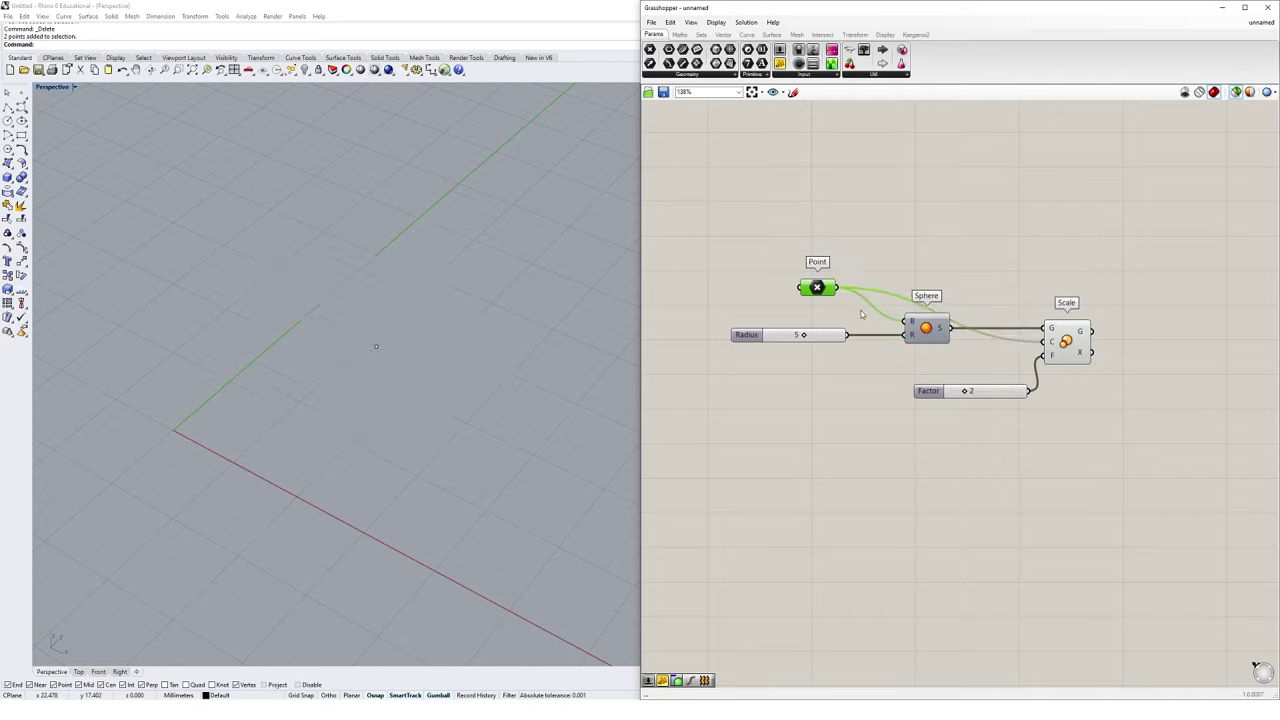
click(913, 326)
click(1056, 346)
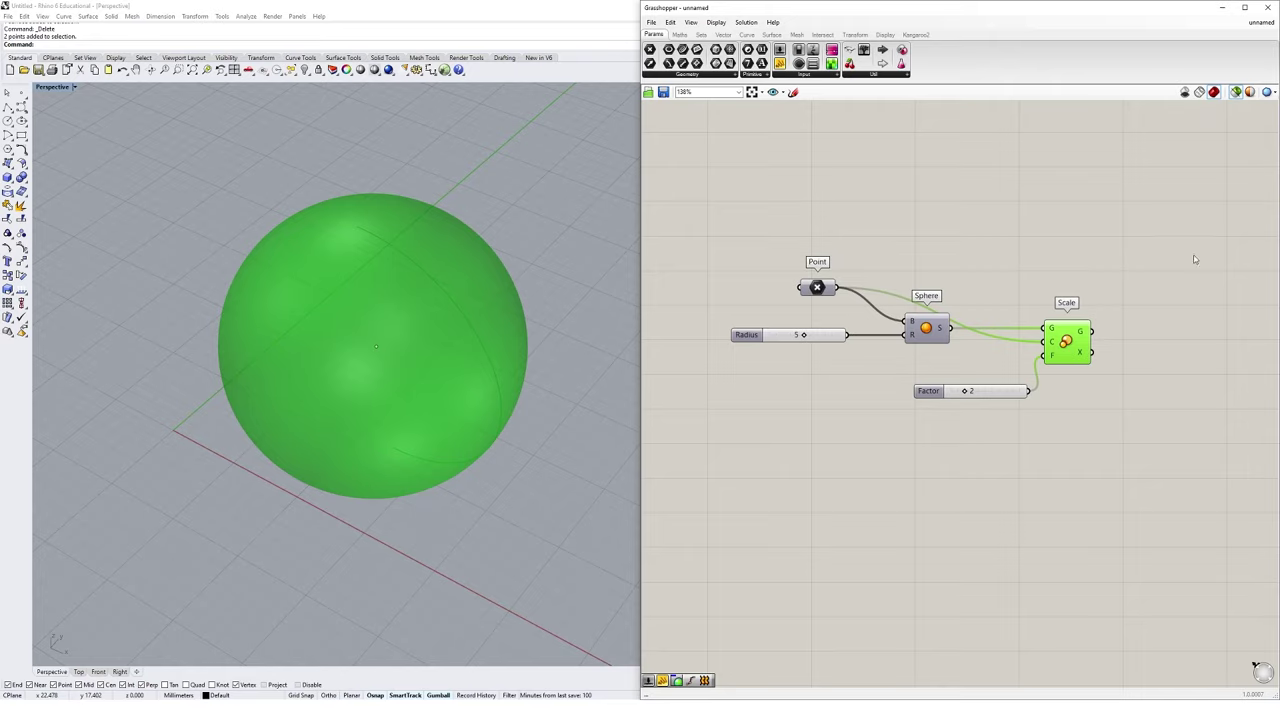
click(929, 338)
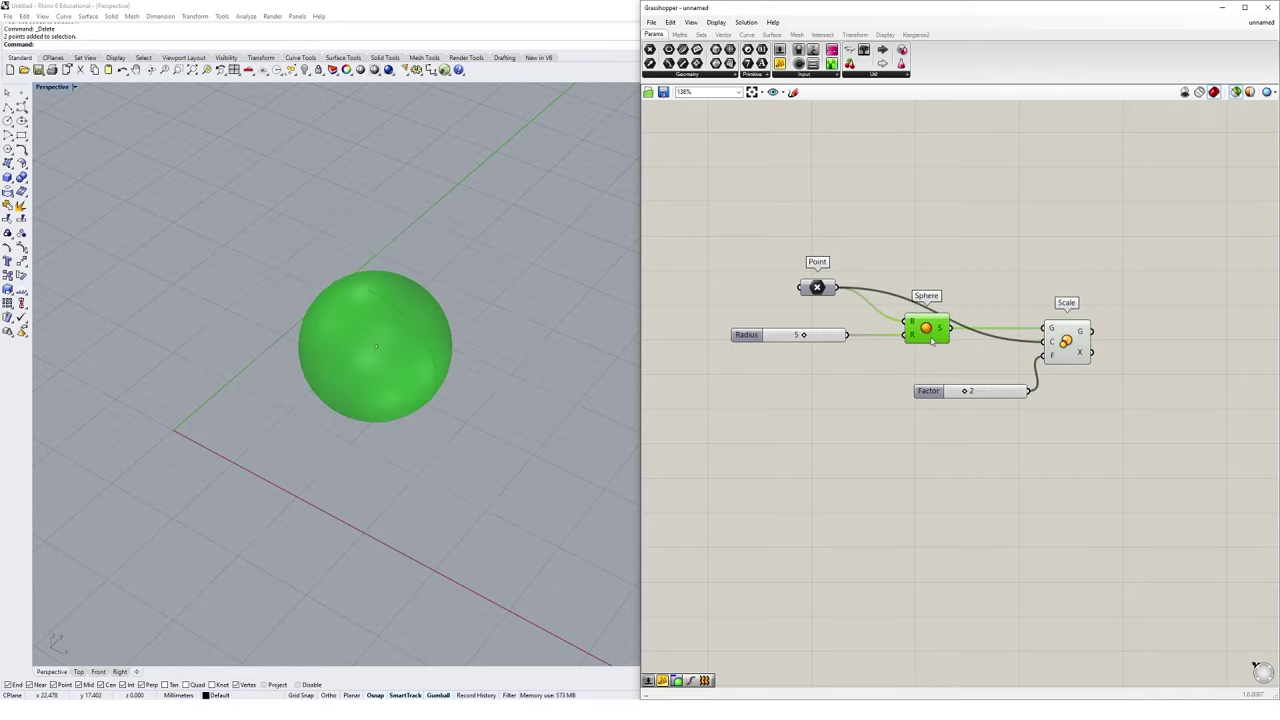
click(816, 287)
click(927, 333)
click(1076, 349)
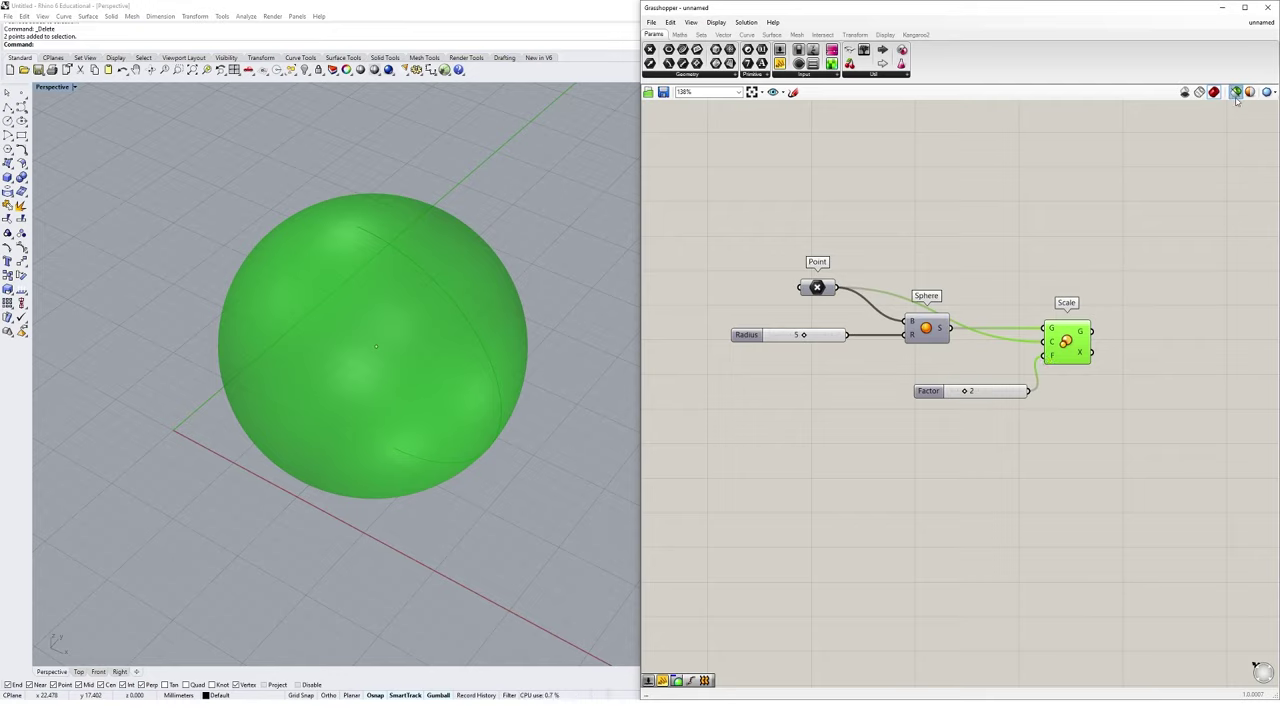
click(1102, 245)
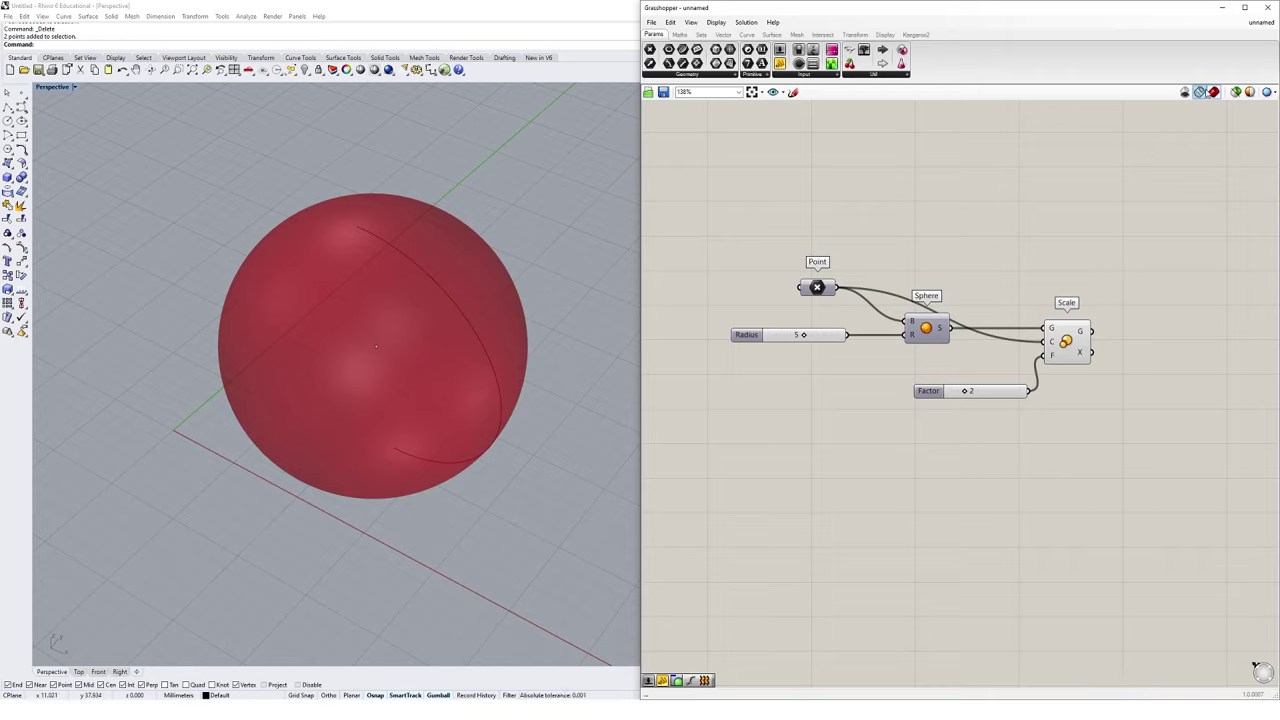
Compare the wireframe and no-preview display modes for the scaled sphere, then restore the shaded preview.
click(1201, 92)
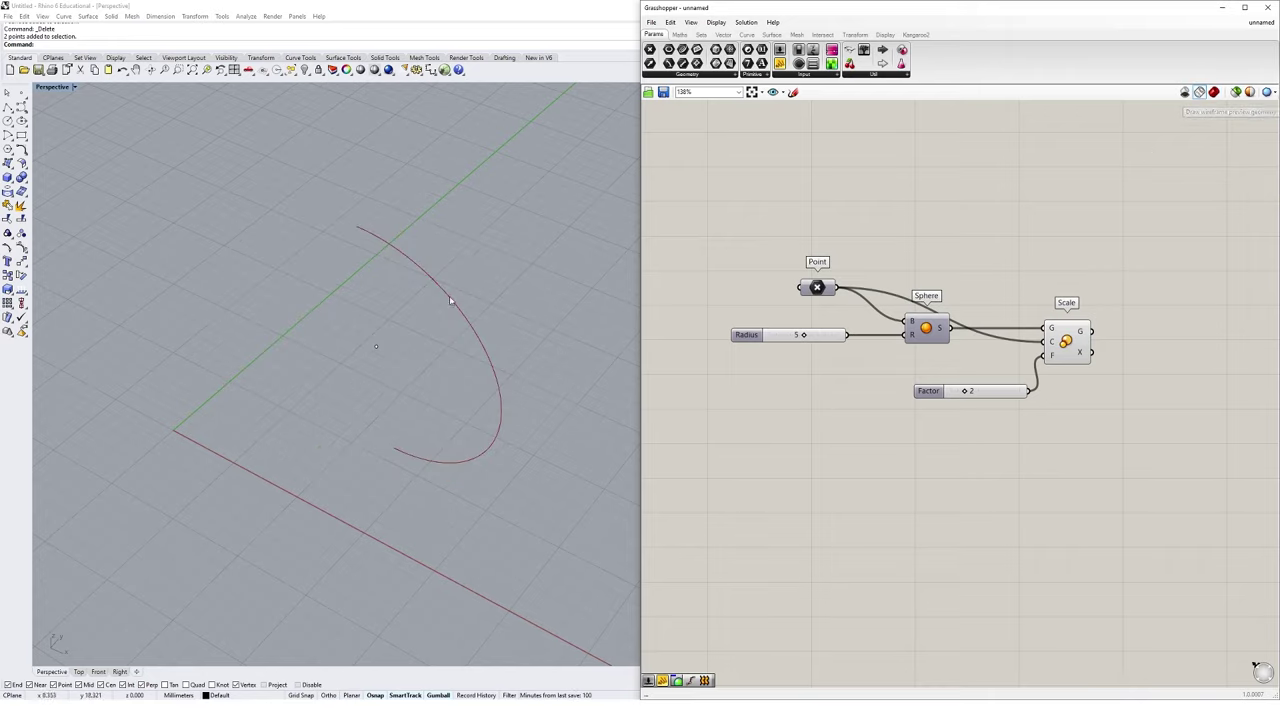
right_drag(423, 271, 497, 420)
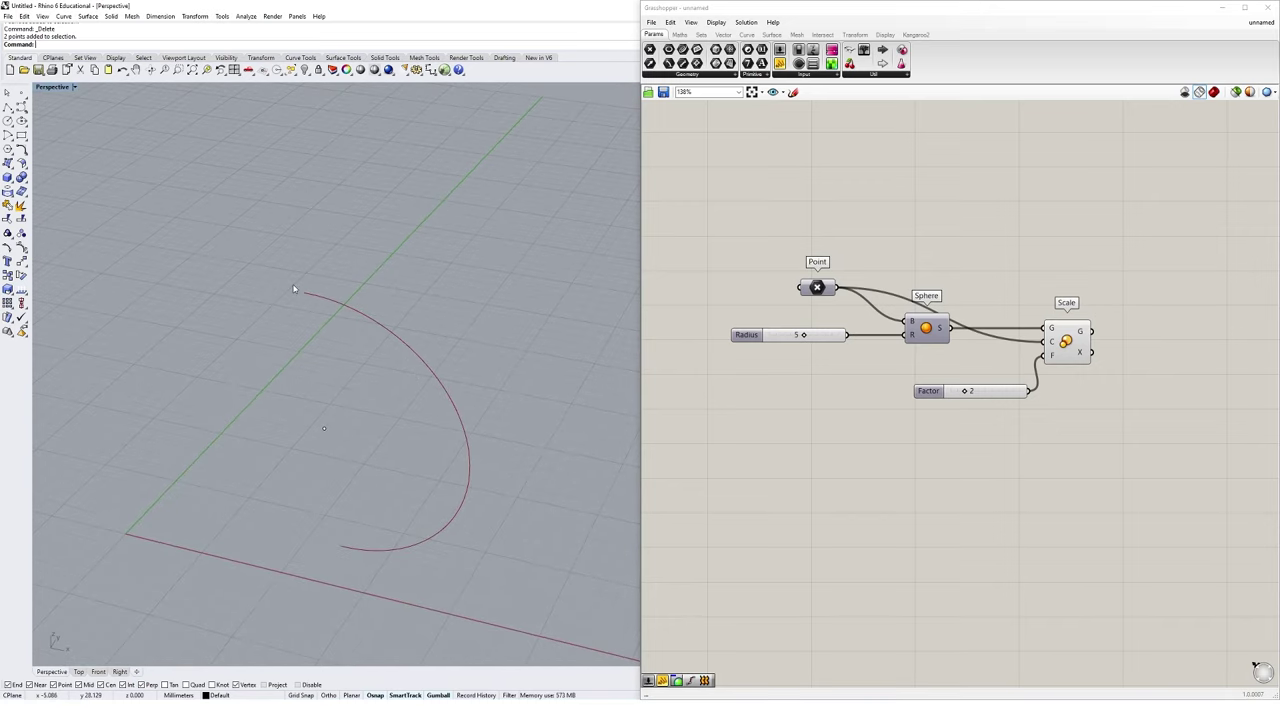
right_drag(457, 514, 540, 460)
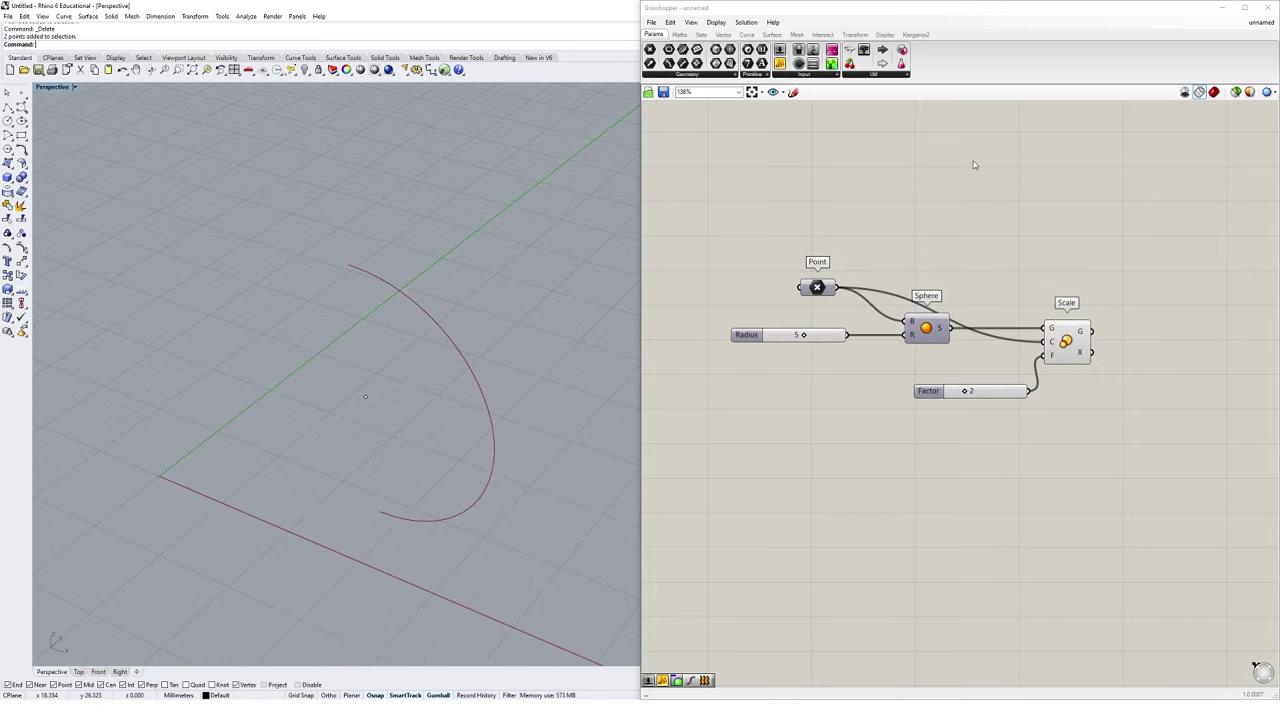
click(1184, 92)
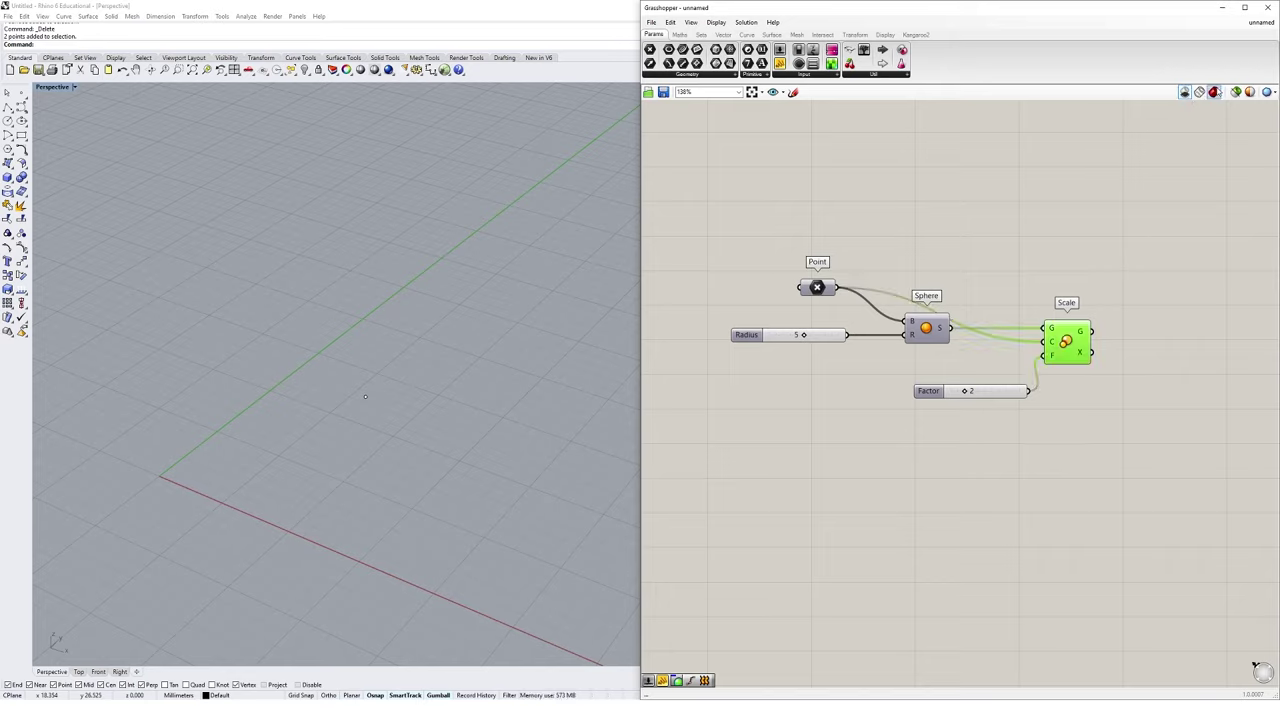
click(1214, 92)
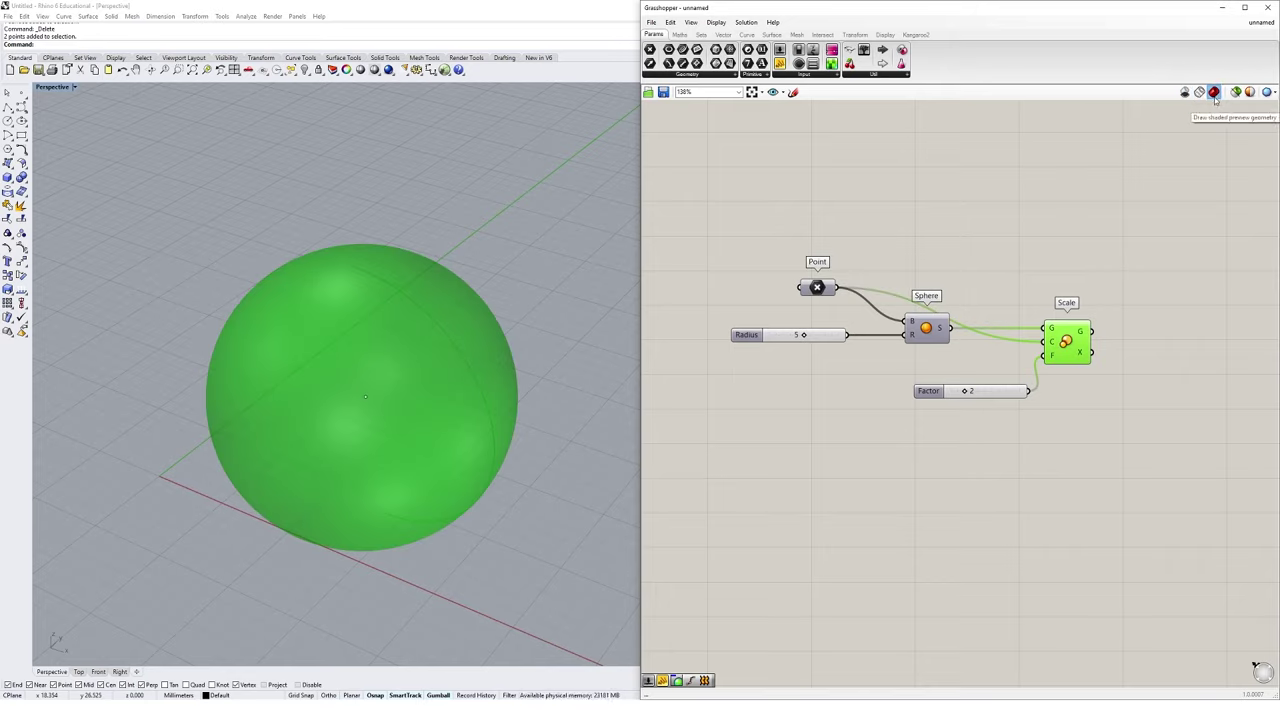
click(1219, 268)
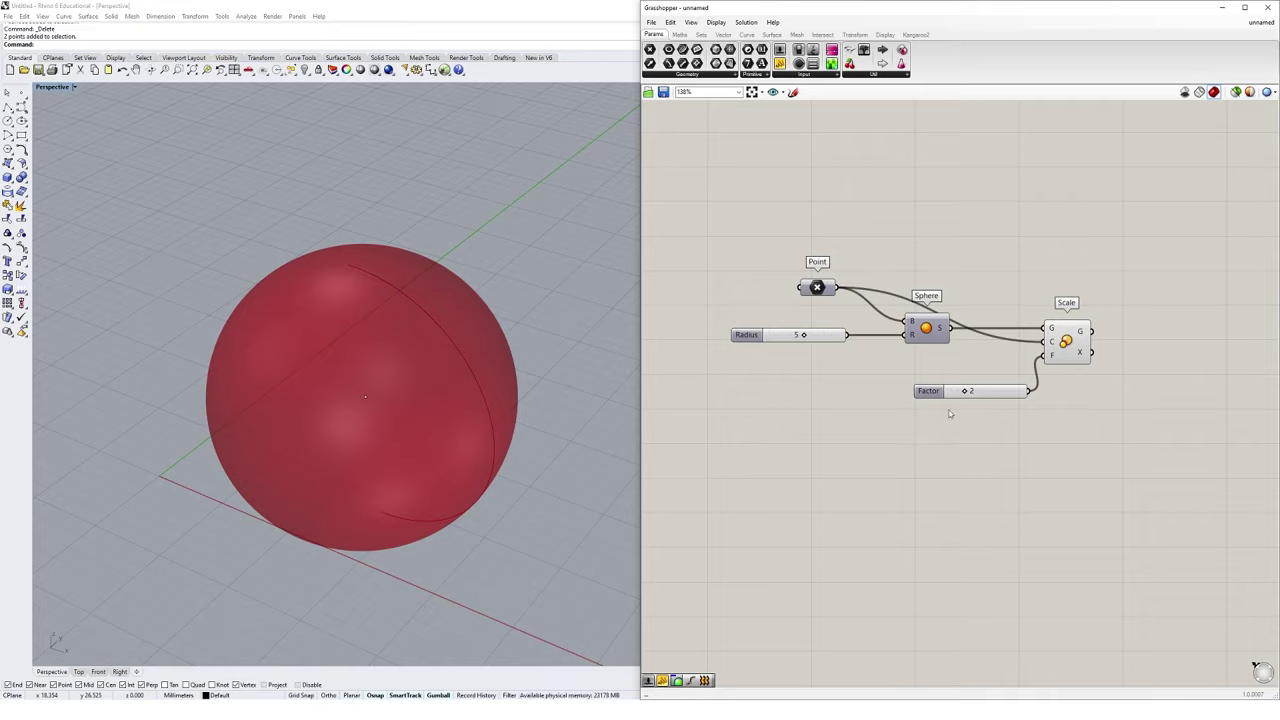
Disable the Scale component to check its effect in the Rhino viewport, then enable it again and clear the selection.
click(1063, 328)
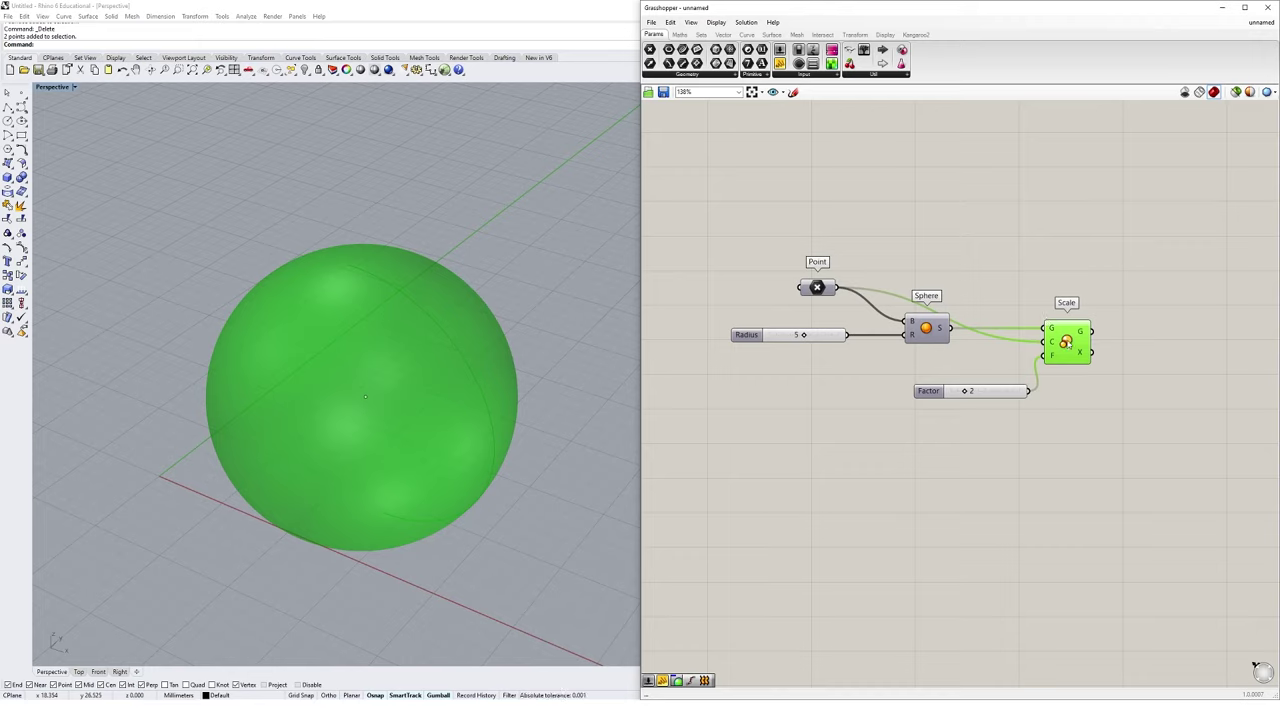
right_click(1066, 342)
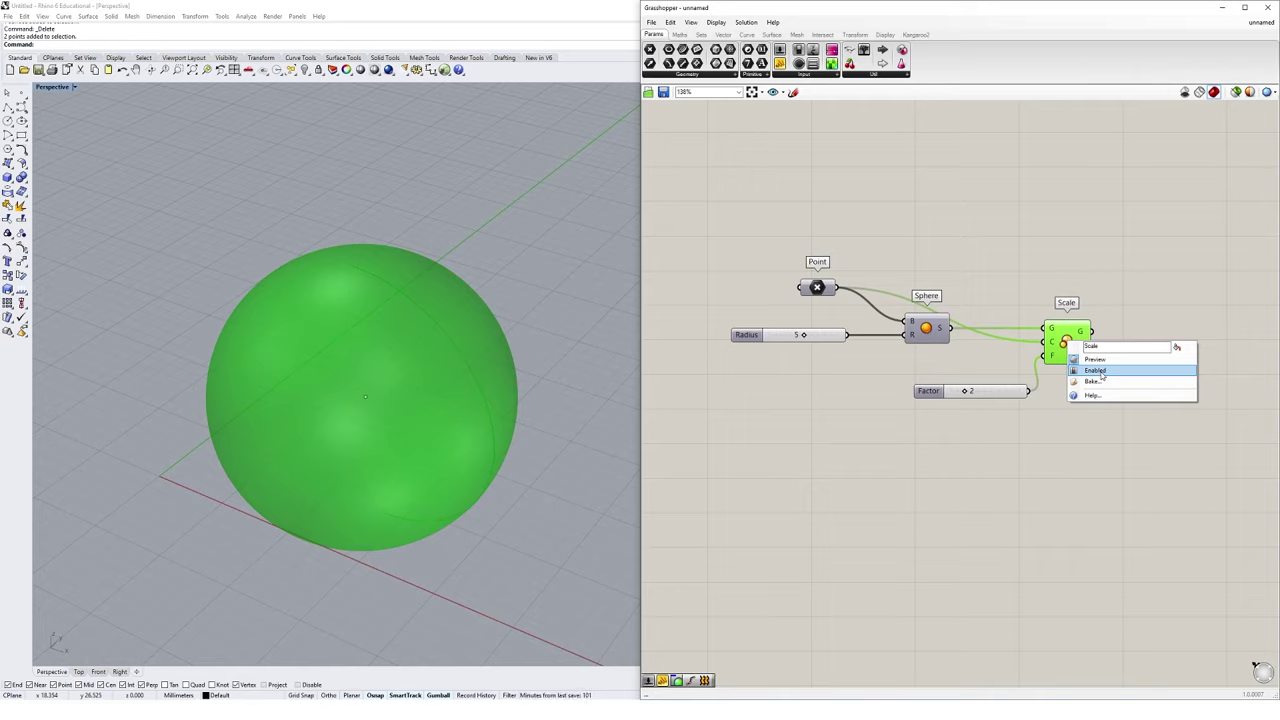
click(1100, 372)
click(1097, 290)
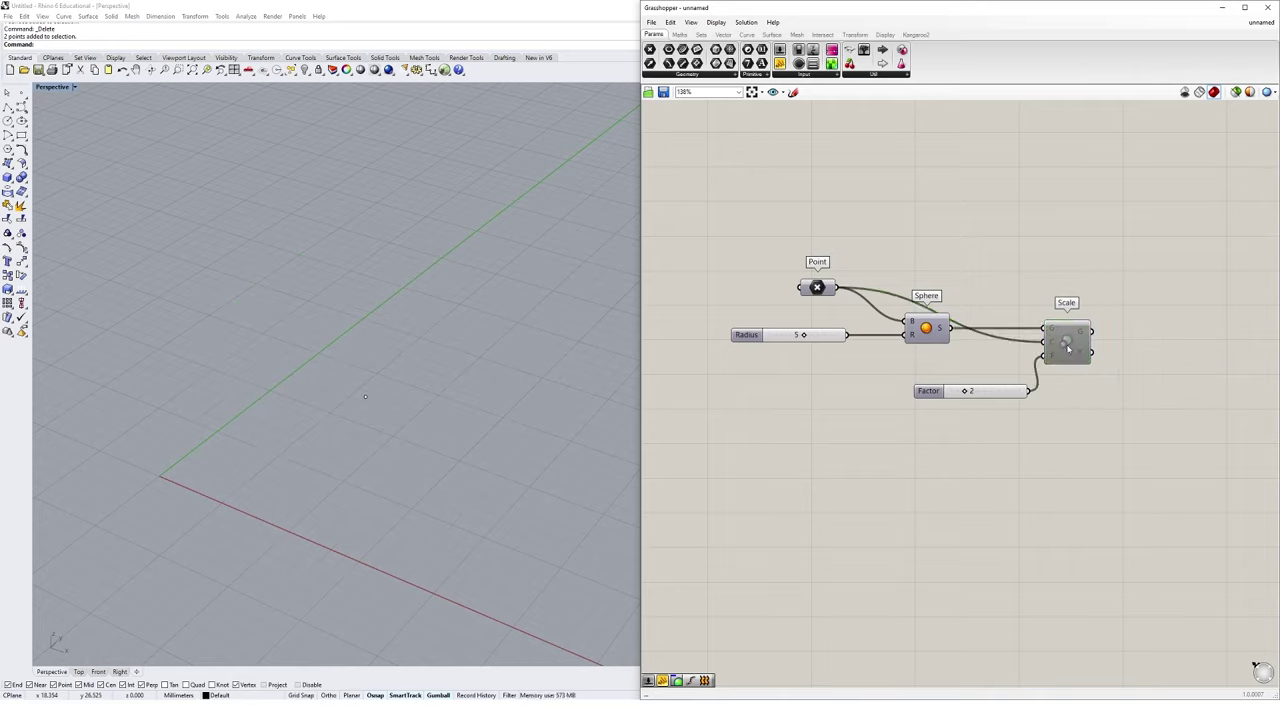
drag(1066, 352, 1071, 352)
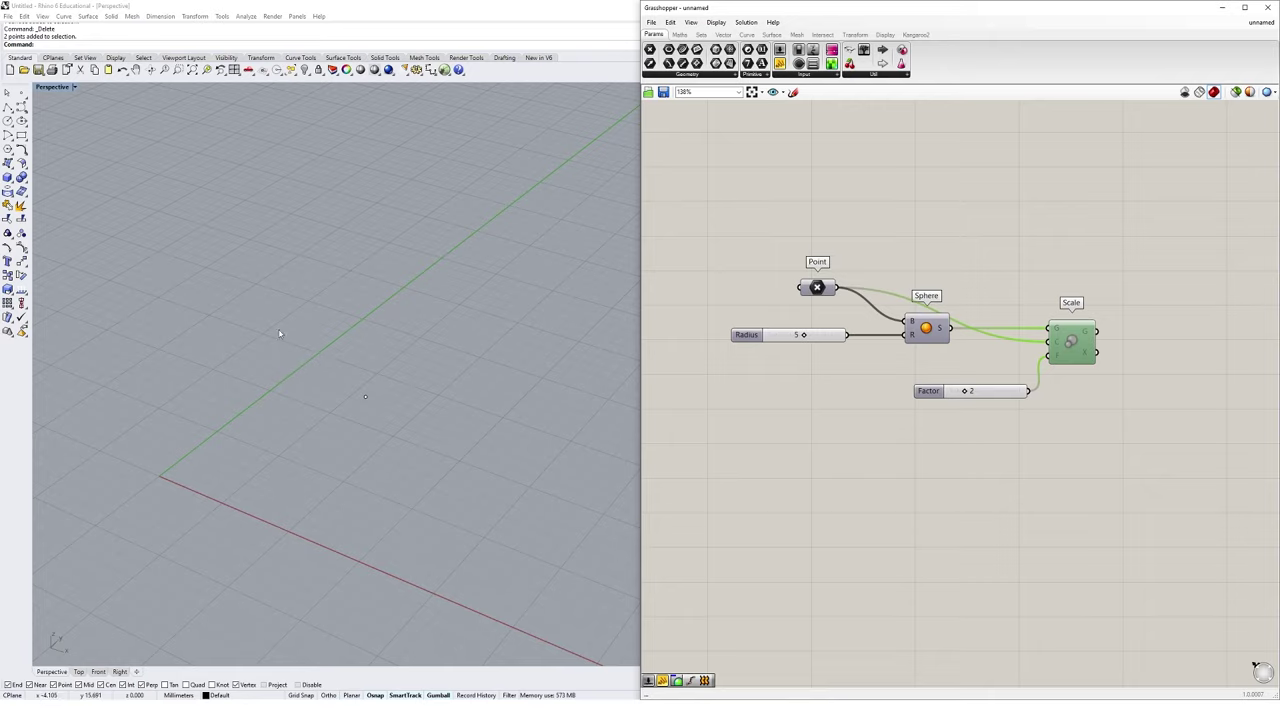
right_click(1072, 343)
click(1110, 372)
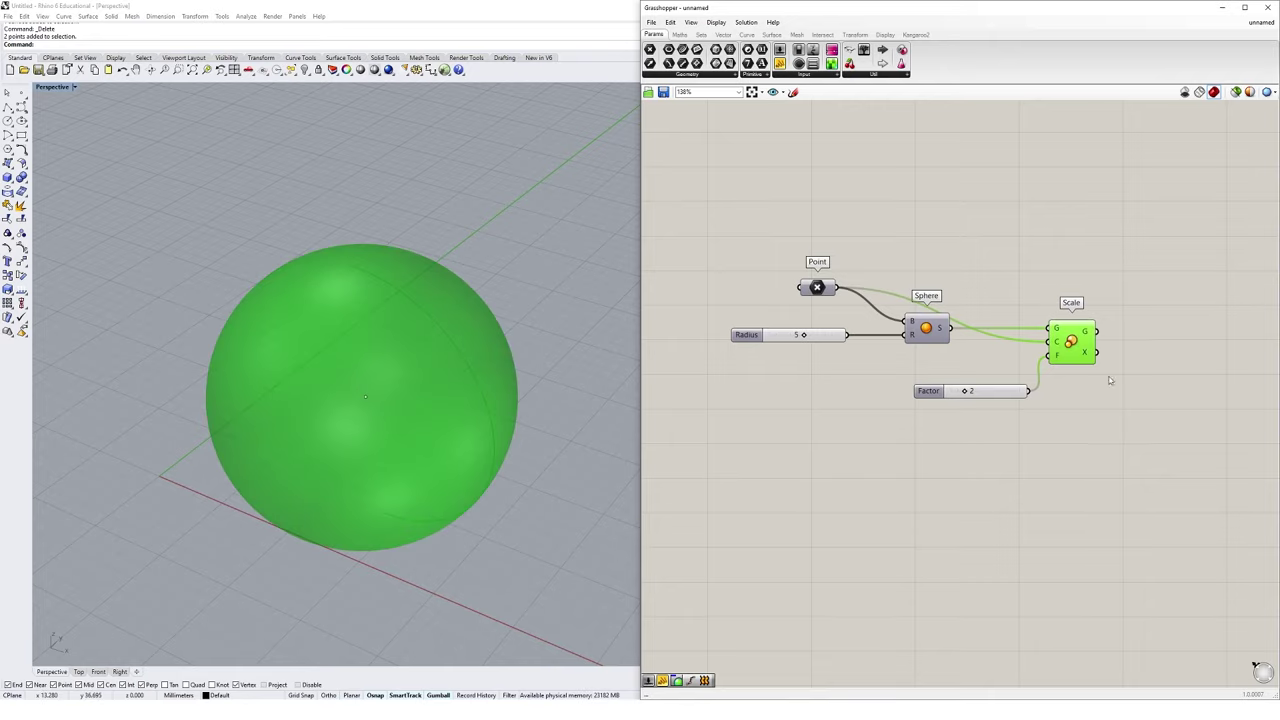
click(1034, 497)
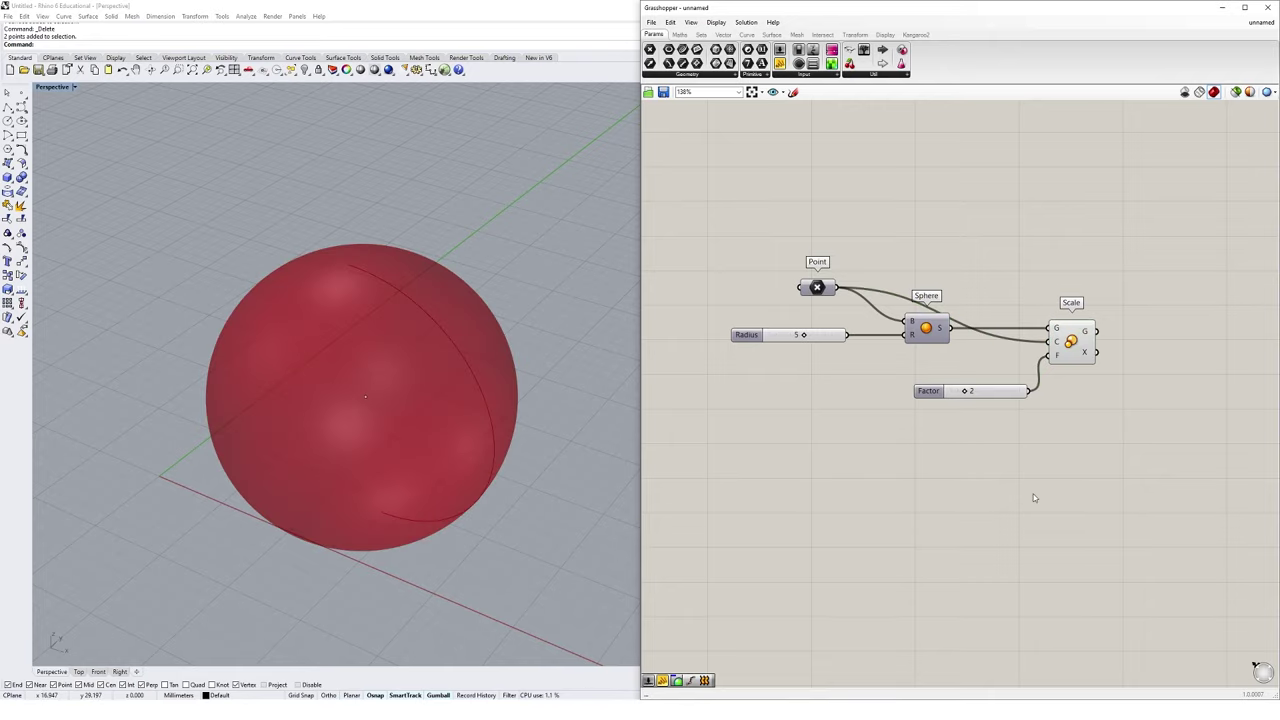
Disable the Sphere component and inspect what Scale's G input receives from it.
right_click(933, 329)
click(960, 358)
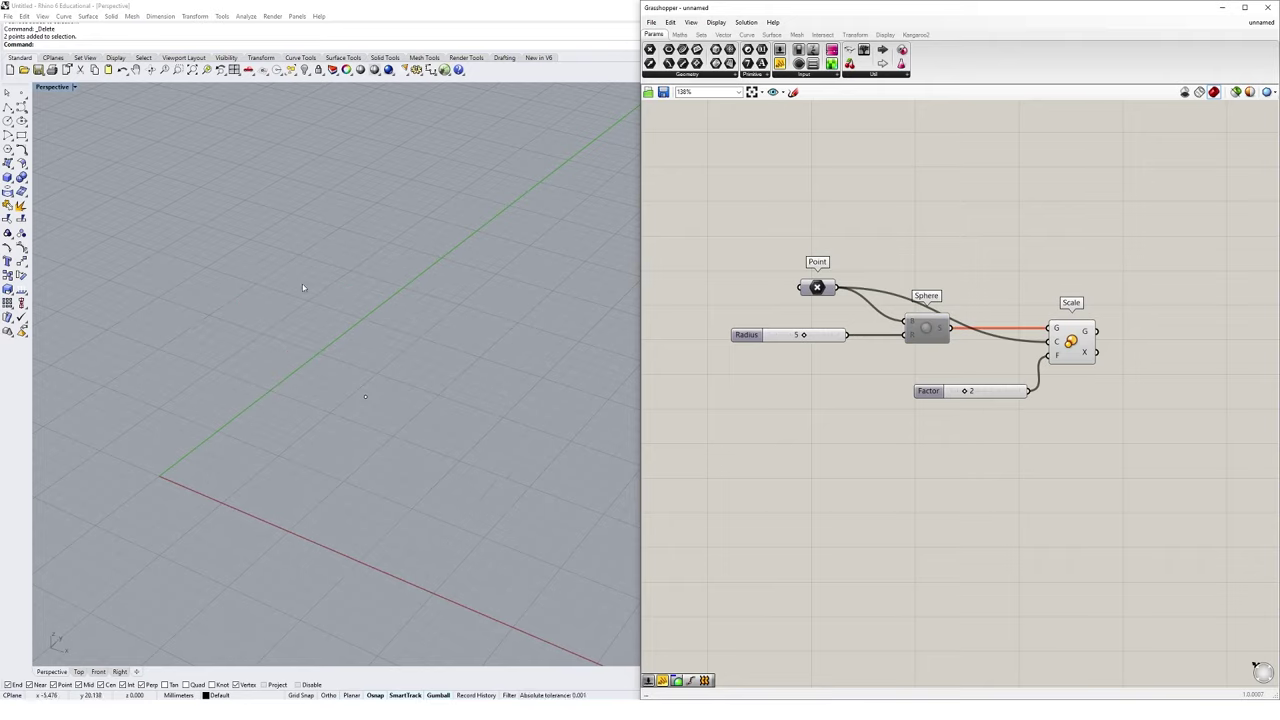
mouse_move(1057, 331)
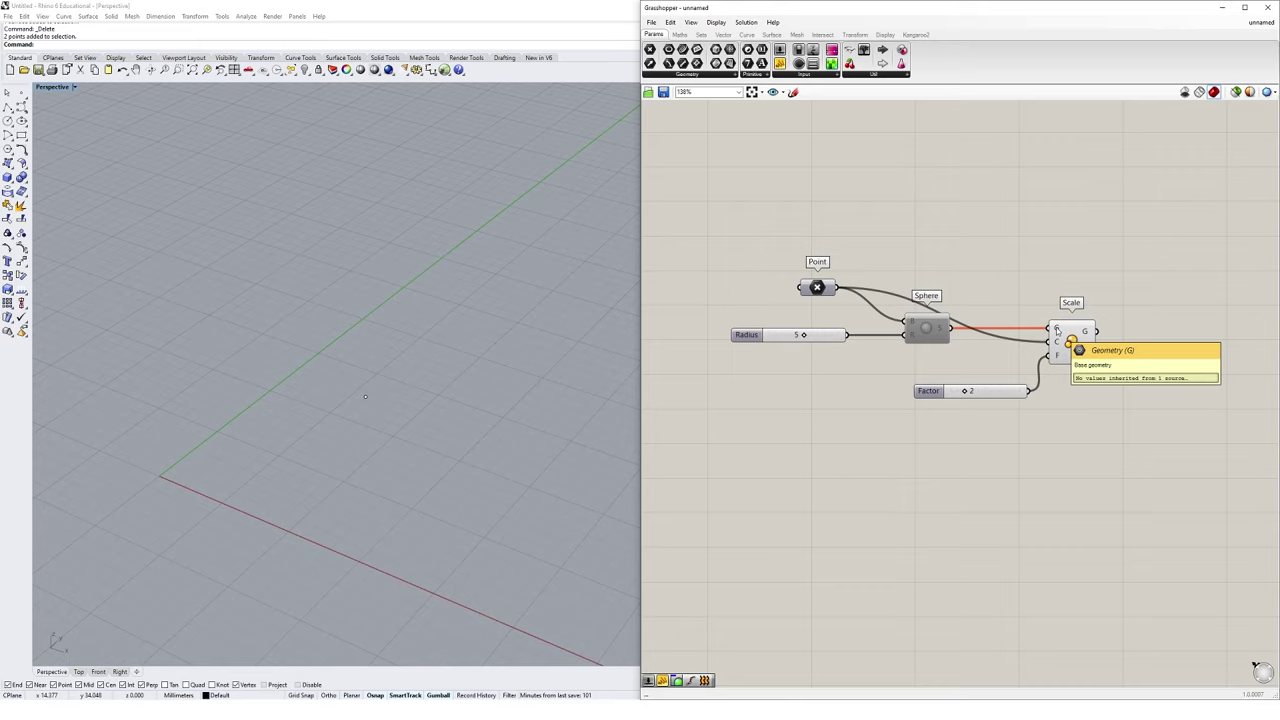
click(1057, 331)
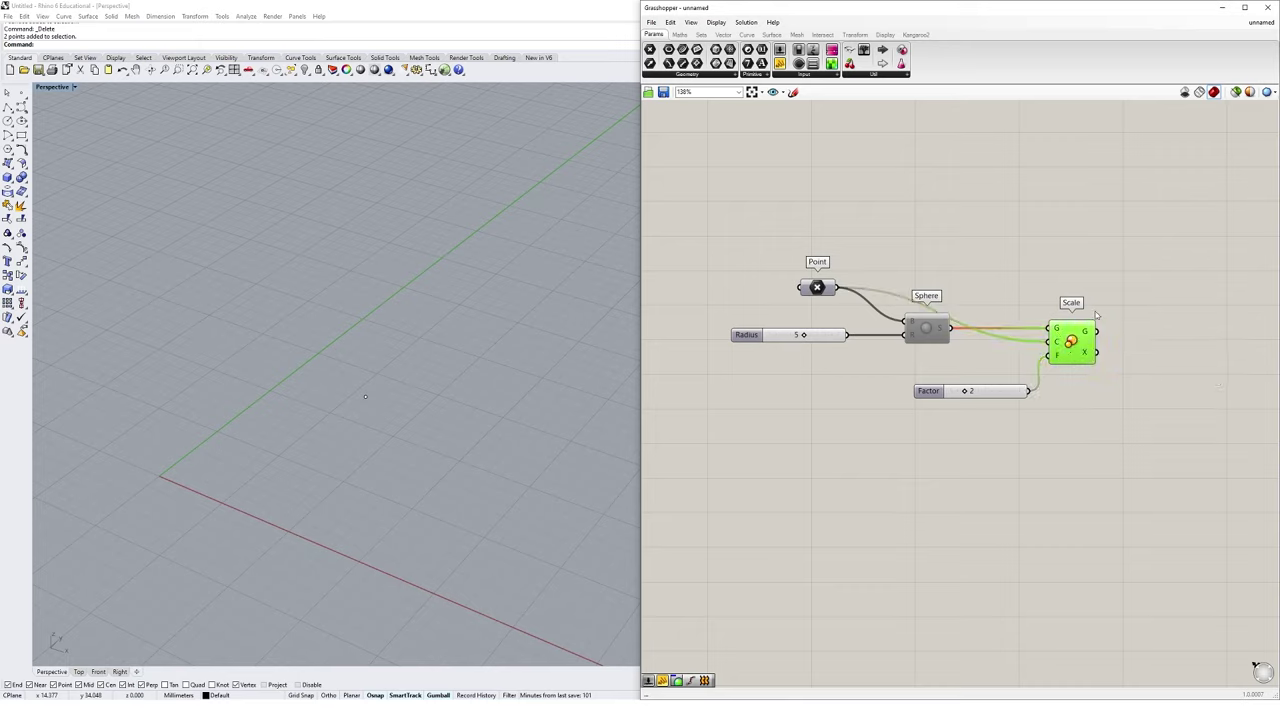
click(1153, 355)
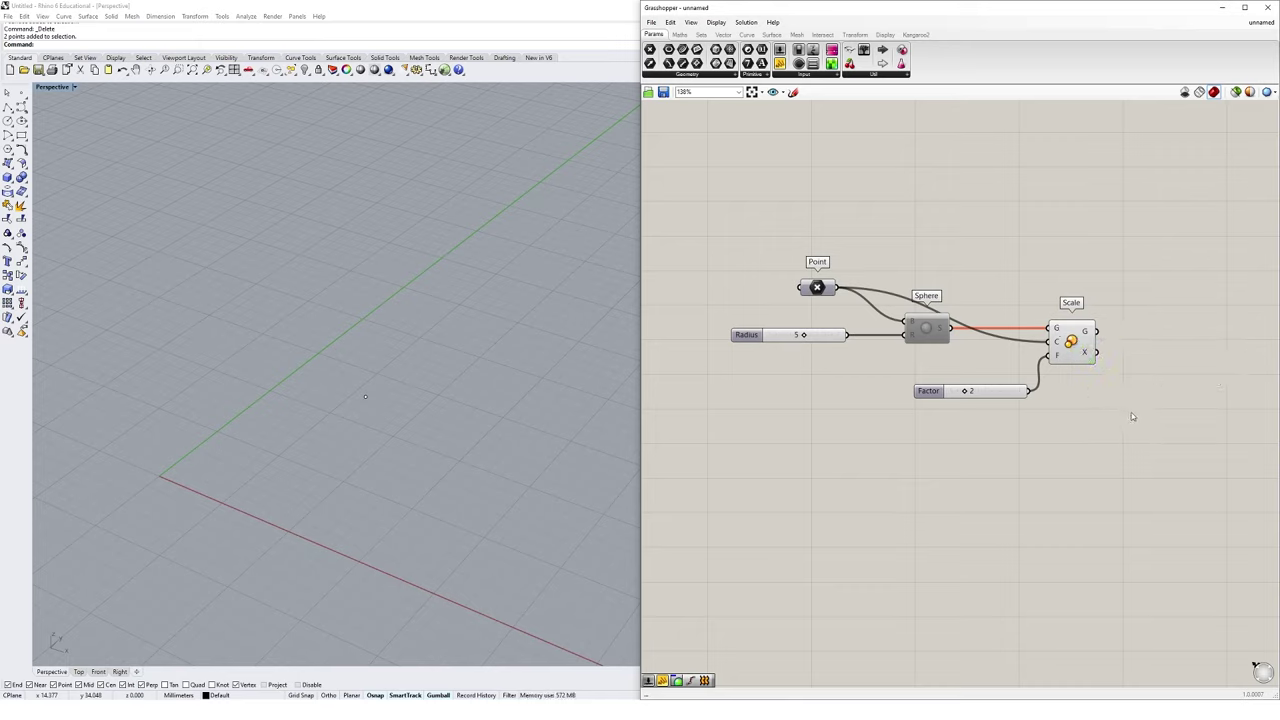
Enable the Sphere component again and clear the selection.
click(926, 329)
right_click(925, 330)
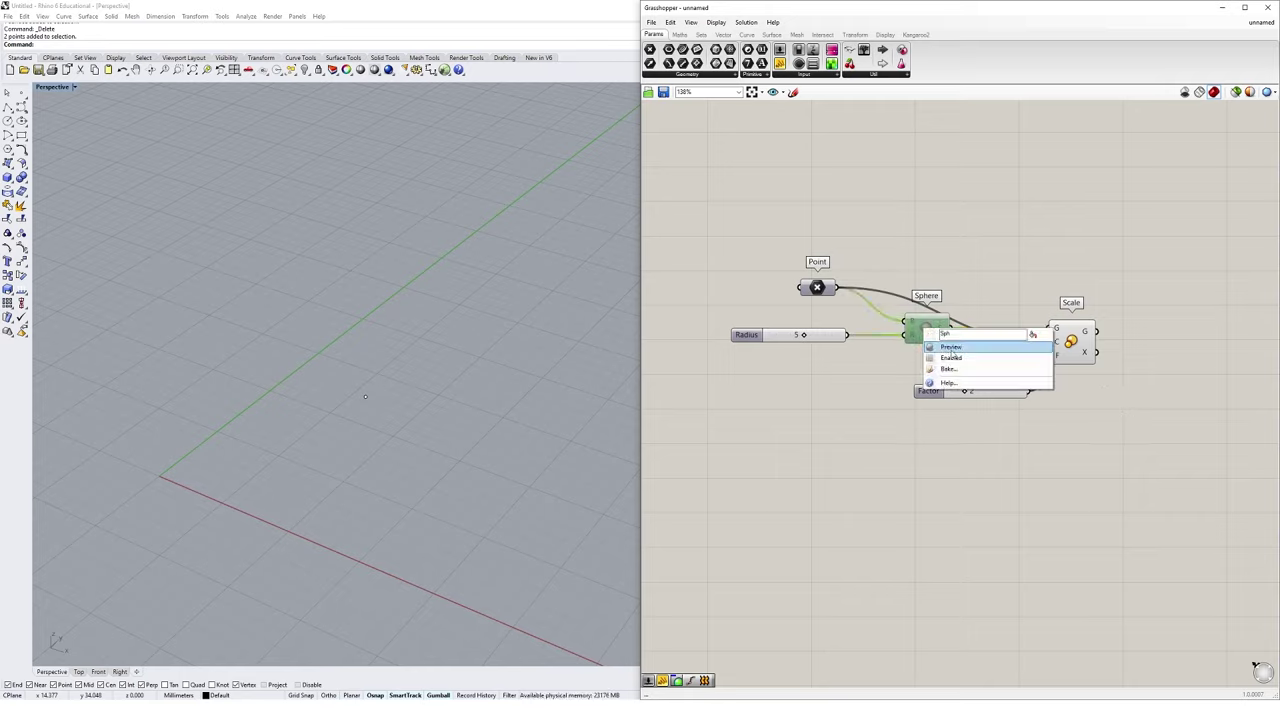
click(952, 358)
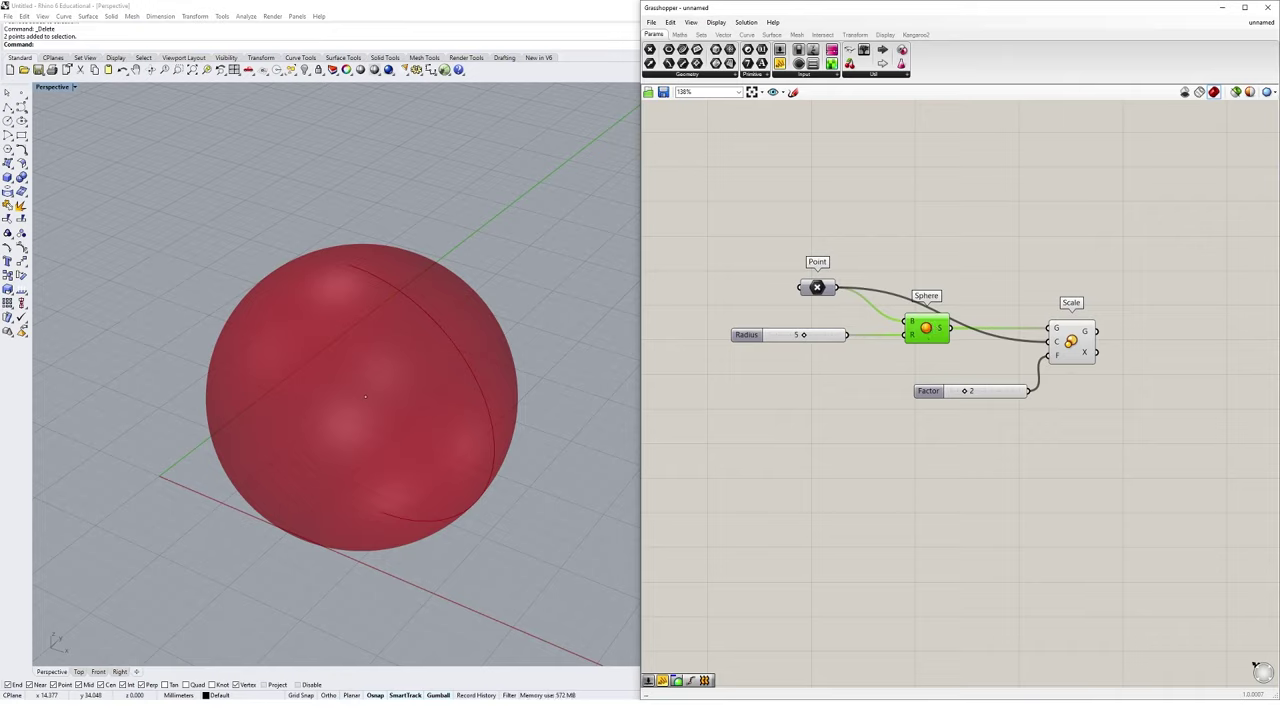
click(365, 397)
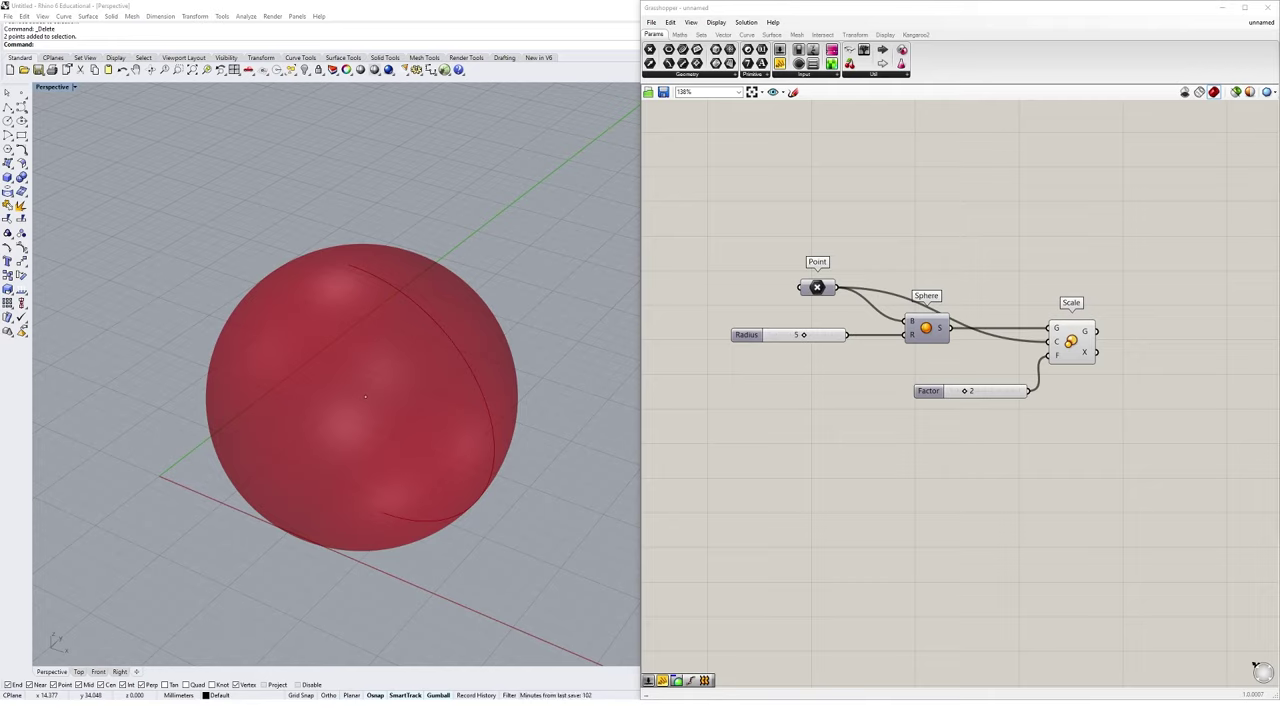
Turn on the Profiler canvas widget.
right_drag(1100, 471, 1094, 424)
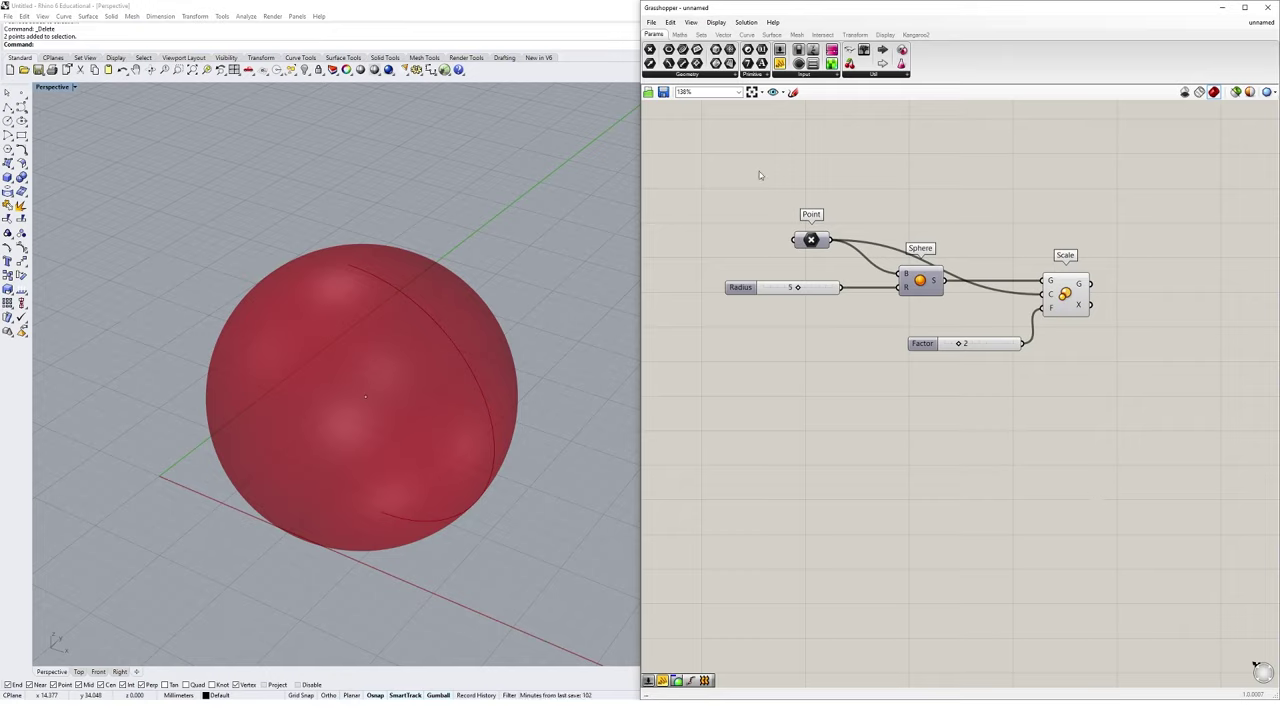
click(716, 22)
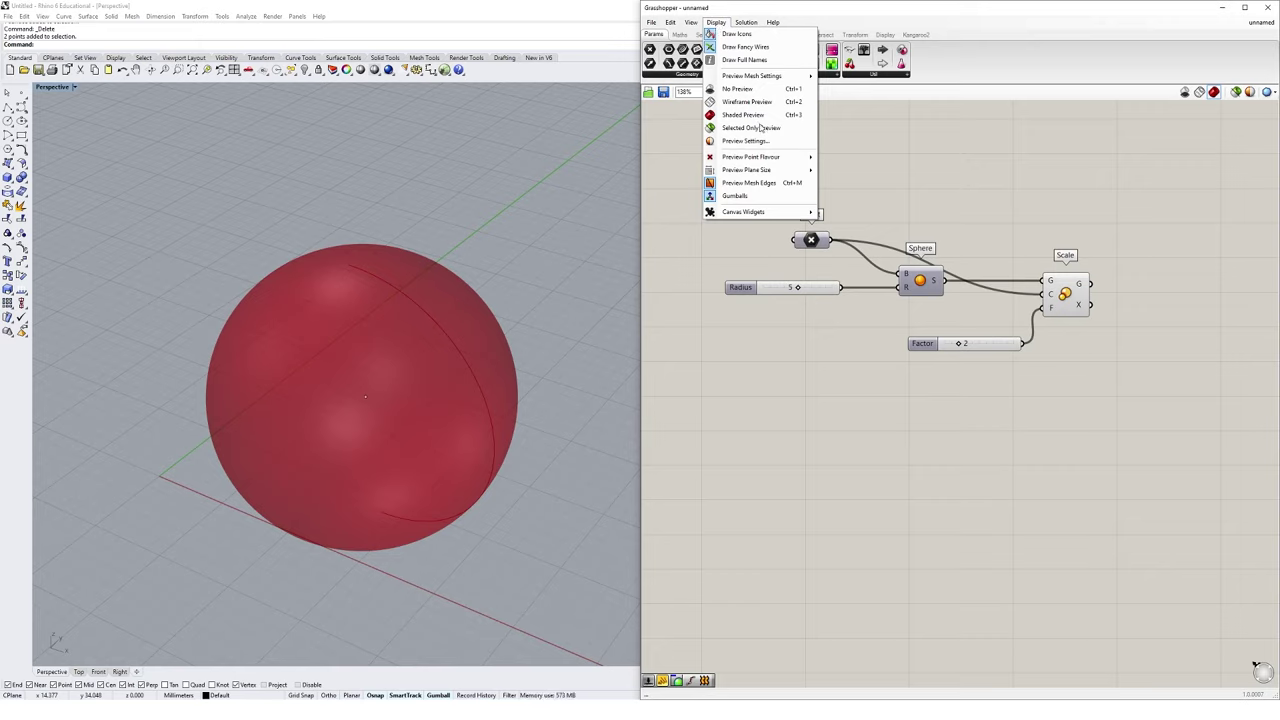
mouse_move(783, 213)
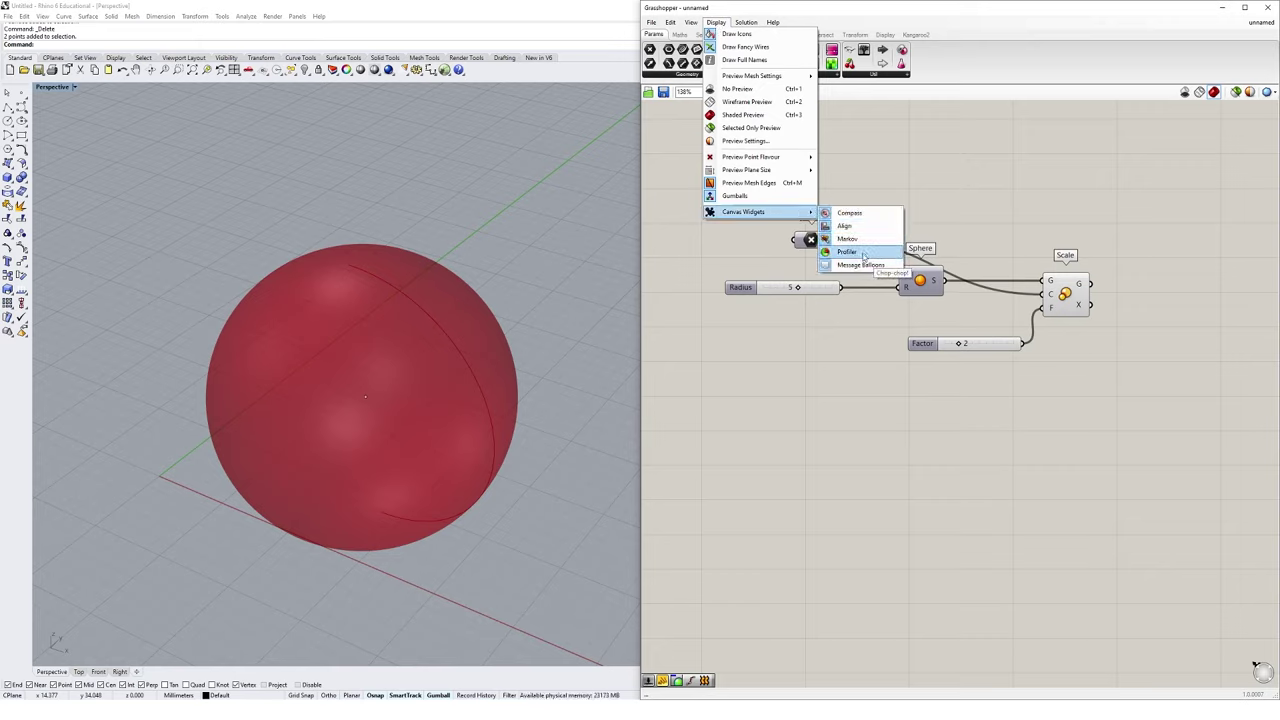
click(863, 253)
Add a Populate 2D component in the empty canvas area below the sphere definition and examine its points in Rhino.
double_click(866, 488)
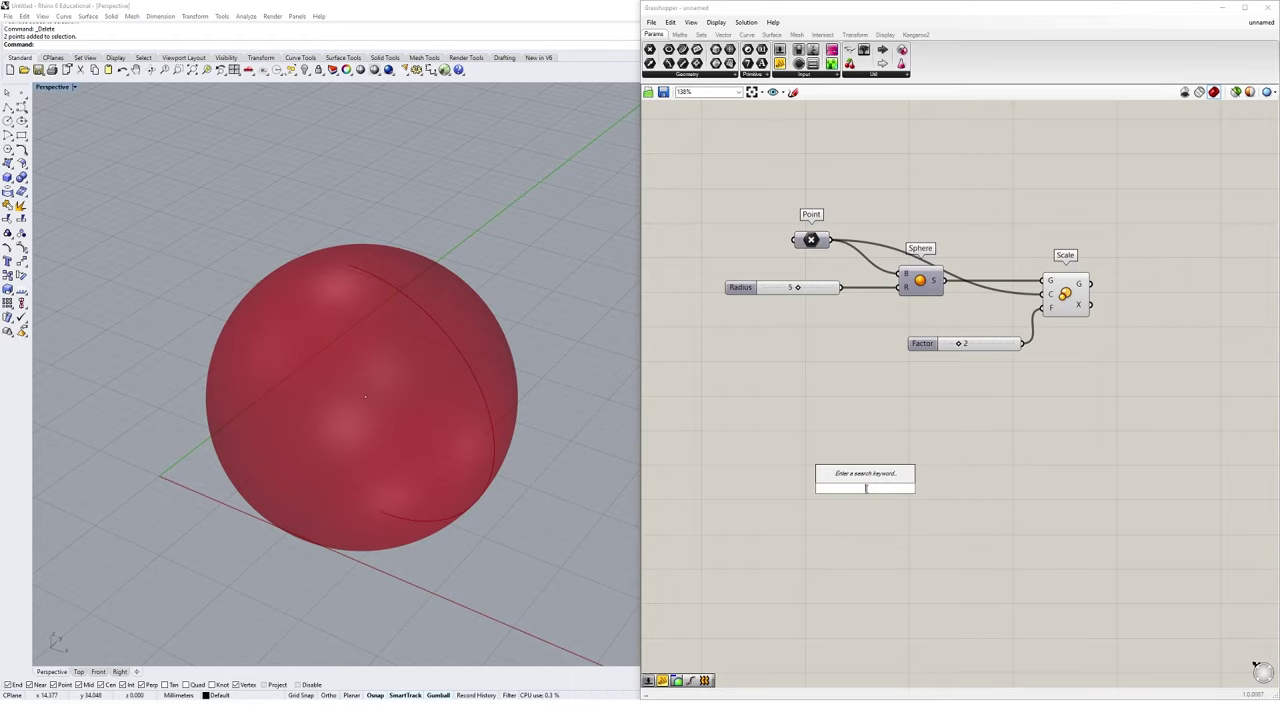
text(popul)
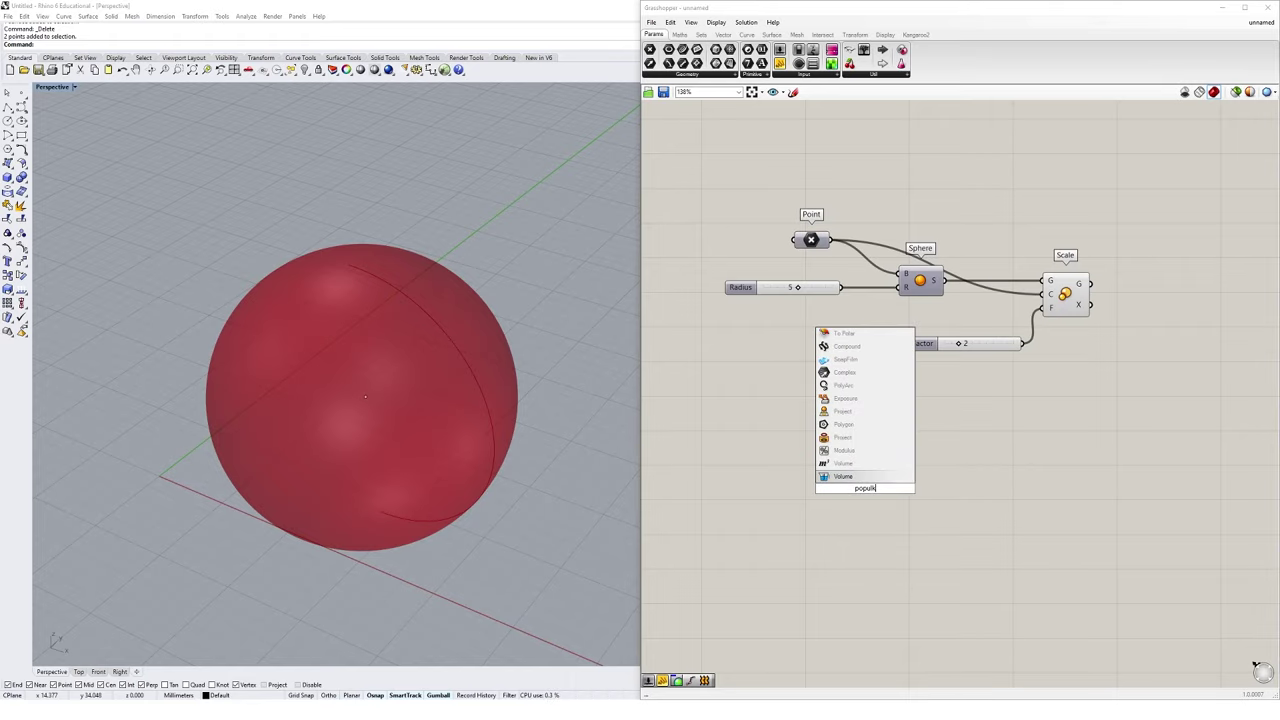
key(Return)
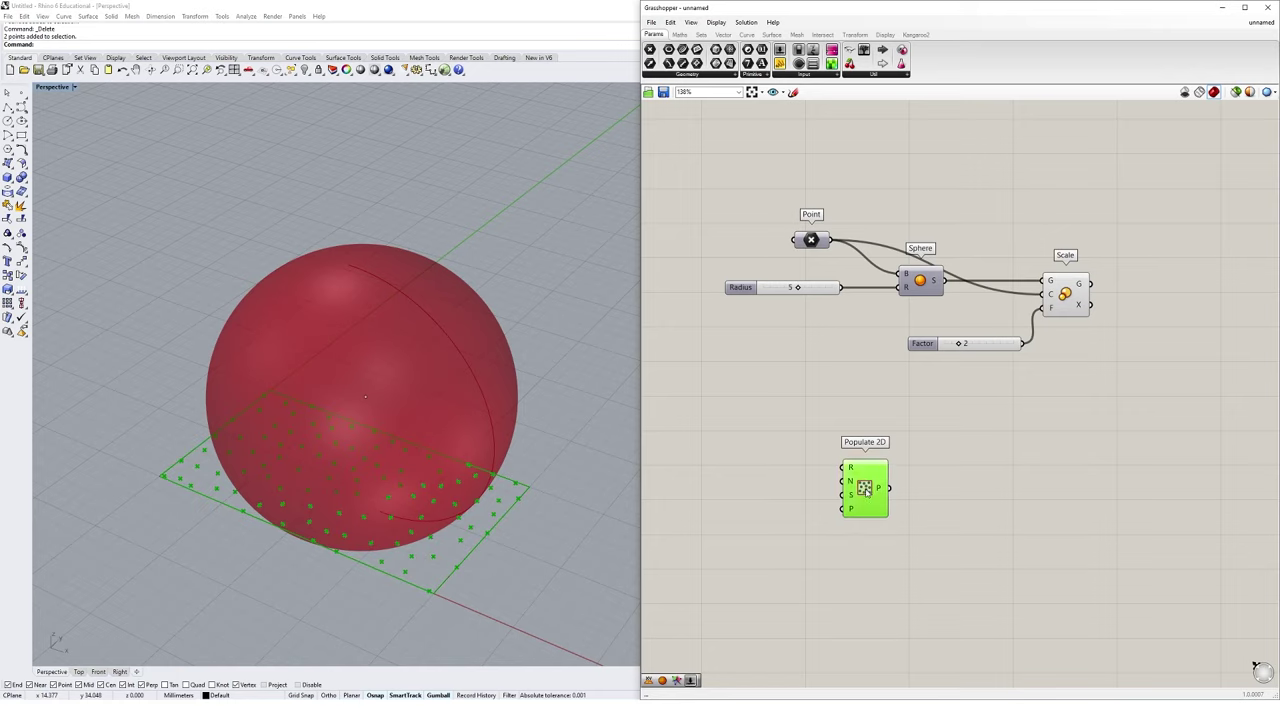
right_drag(528, 443, 394, 311)
click(871, 493)
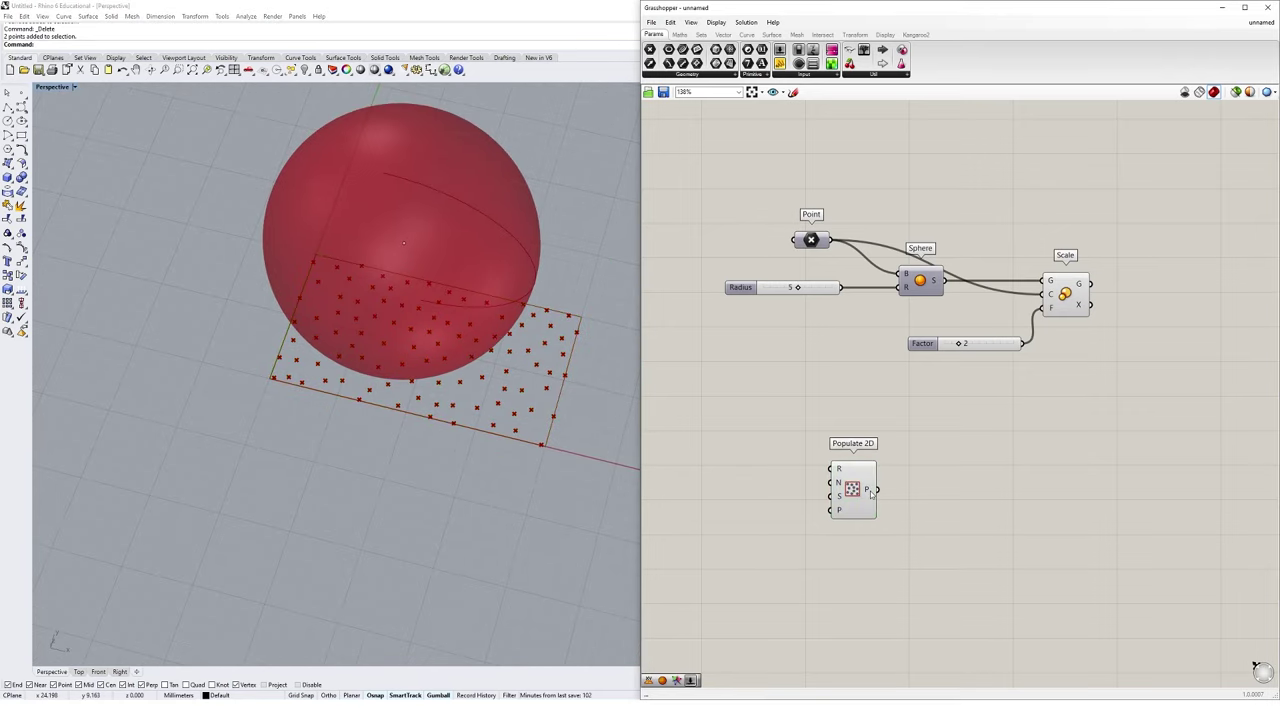
Add a Mesh Sphere component beside Populate 2D and connect Populate 2D's P output to its B input.
double_click(922, 494)
text(mesh sph)
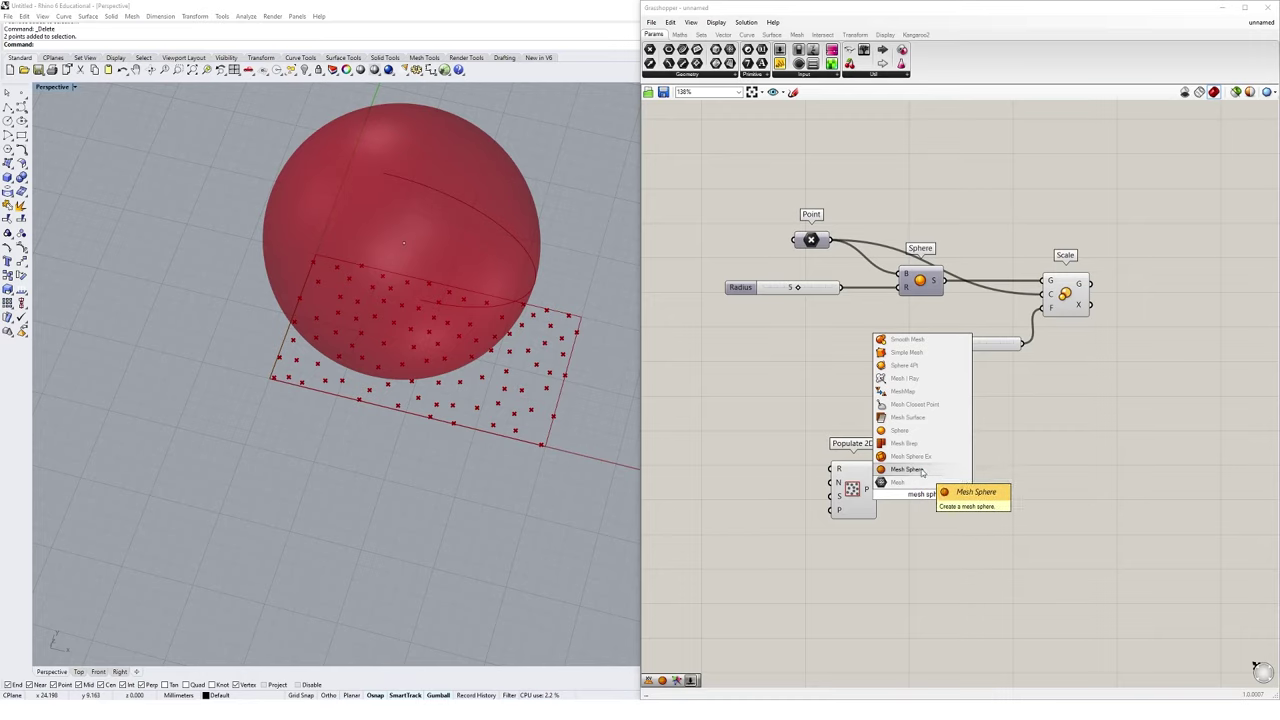
click(922, 471)
drag(922, 505, 972, 540)
drag(878, 489, 944, 510)
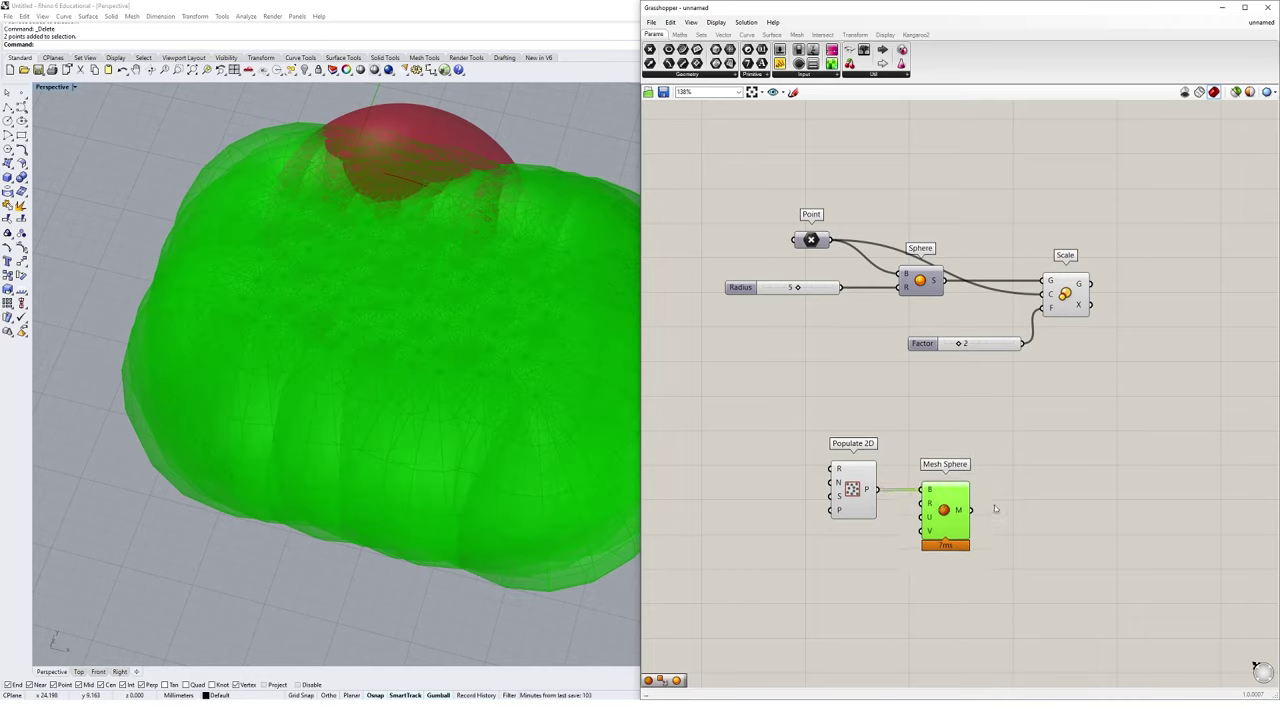
click(980, 397)
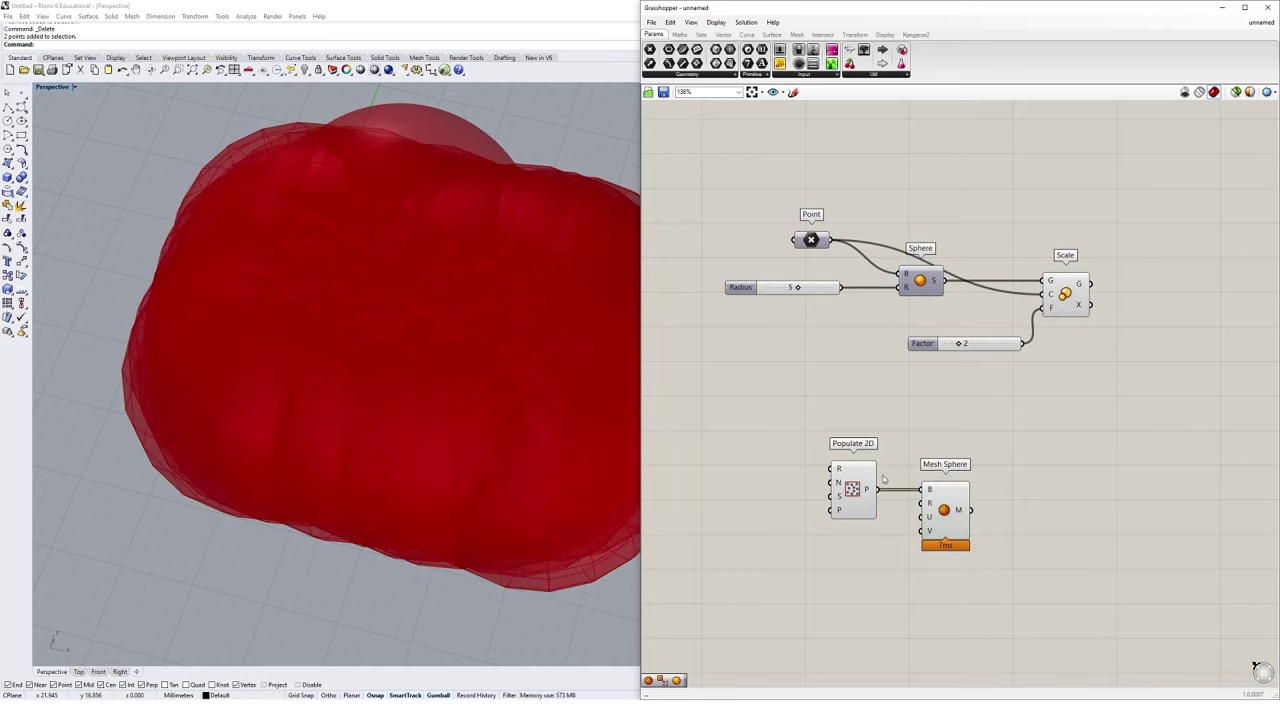
Examine the Profiler's computation time for the Mesh Sphere component.
scroll(943, 580, up, 5)
right_drag(978, 518, 1028, 523)
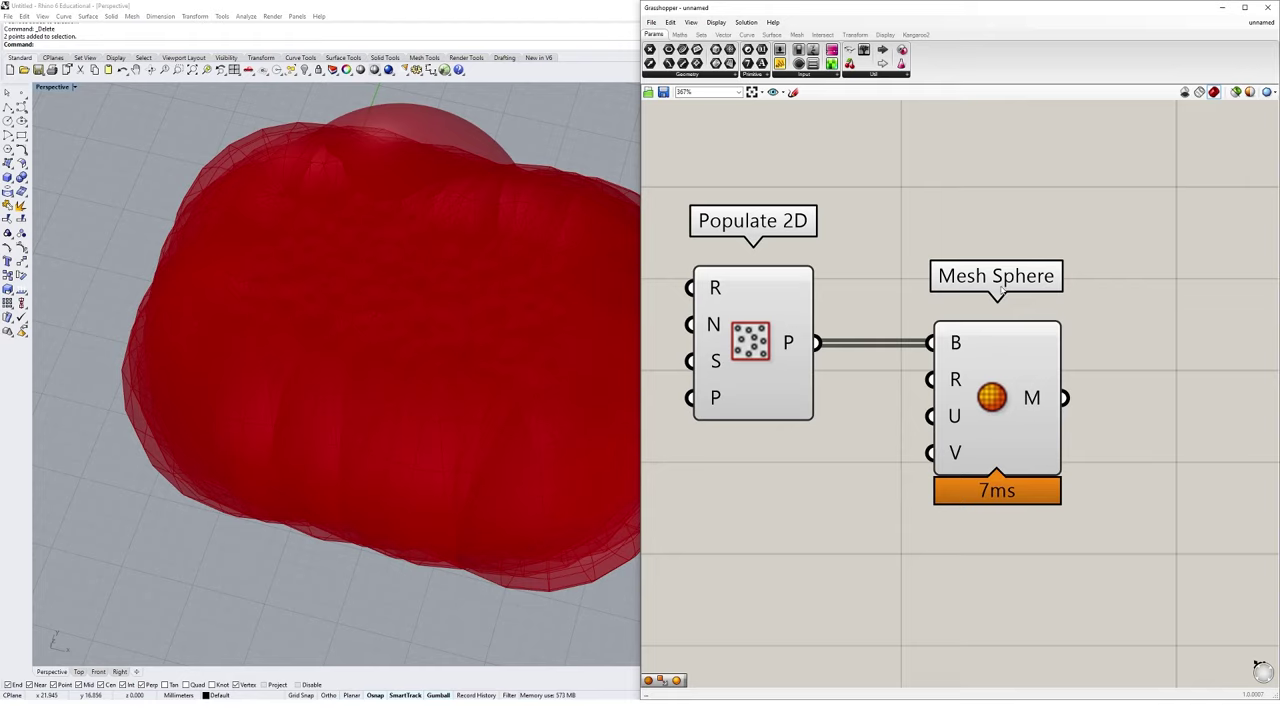
mouse_move(1031, 409)
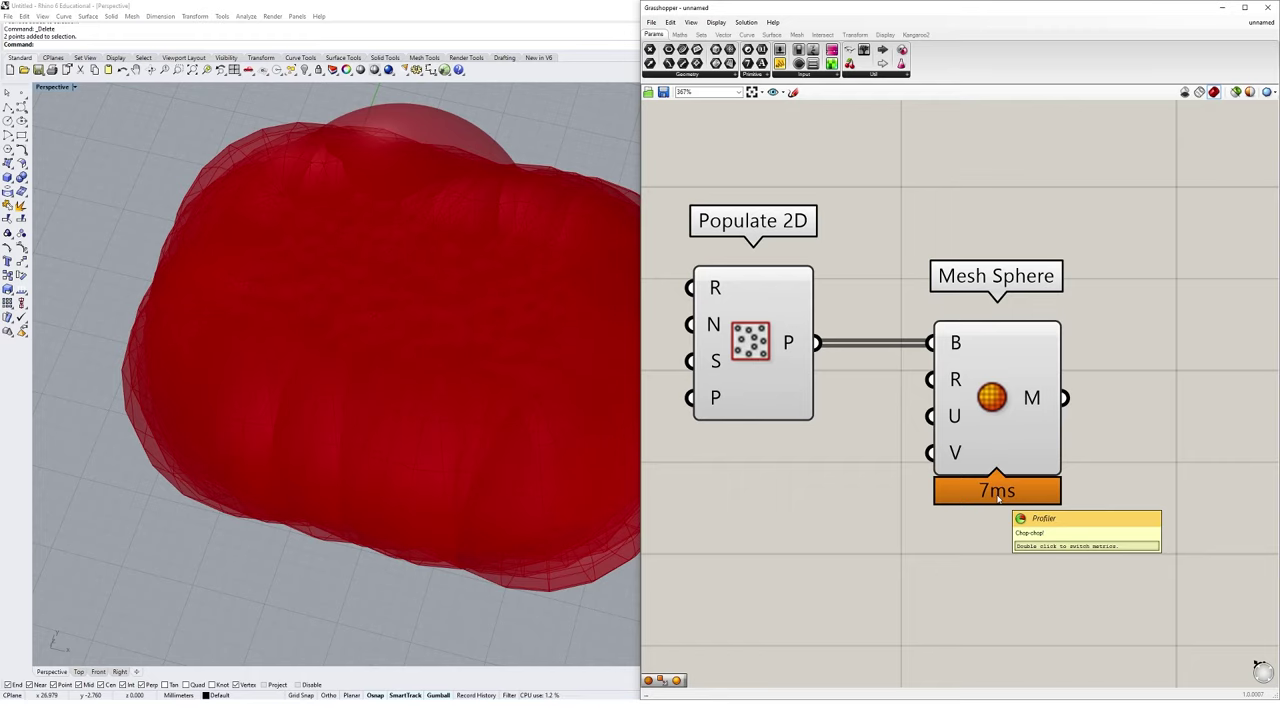
scroll(997, 497, down, 5)
scroll(1027, 468, down, 1)
scroll(1045, 471, up, 1)
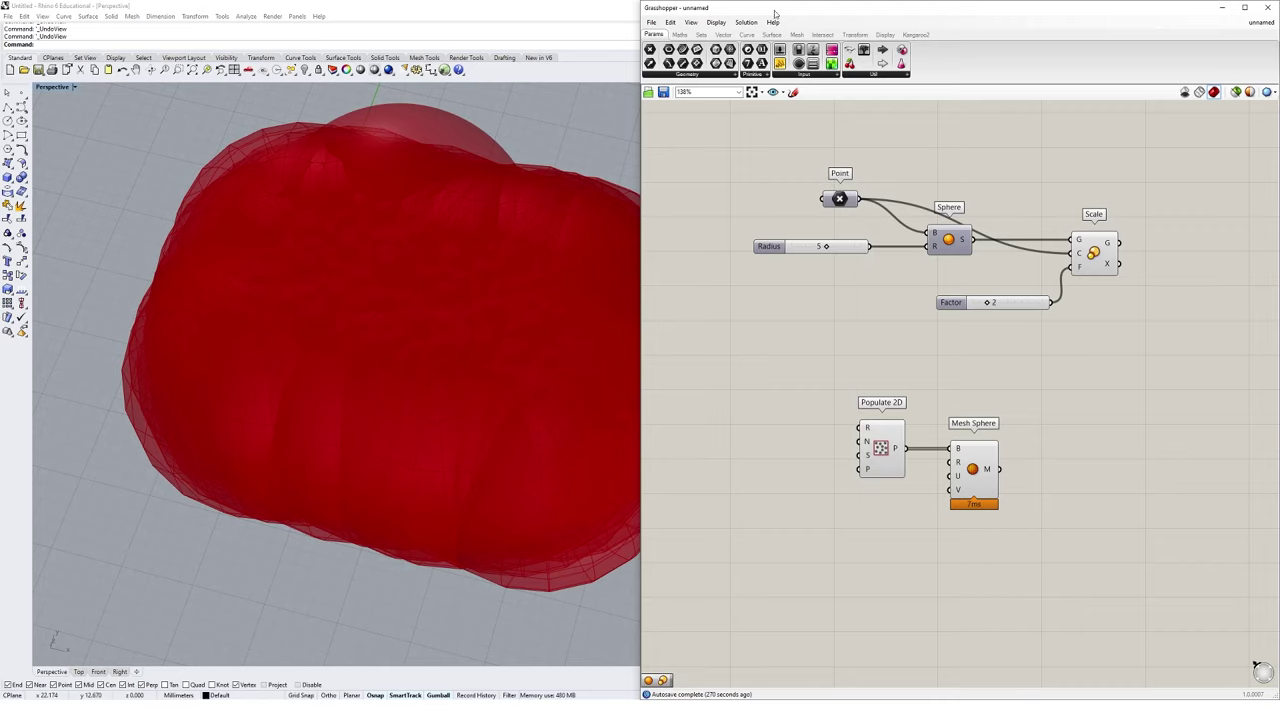
Start a new Grasshopper document and place a planar Voronoi component on the empty canvas.
click(651, 22)
click(690, 37)
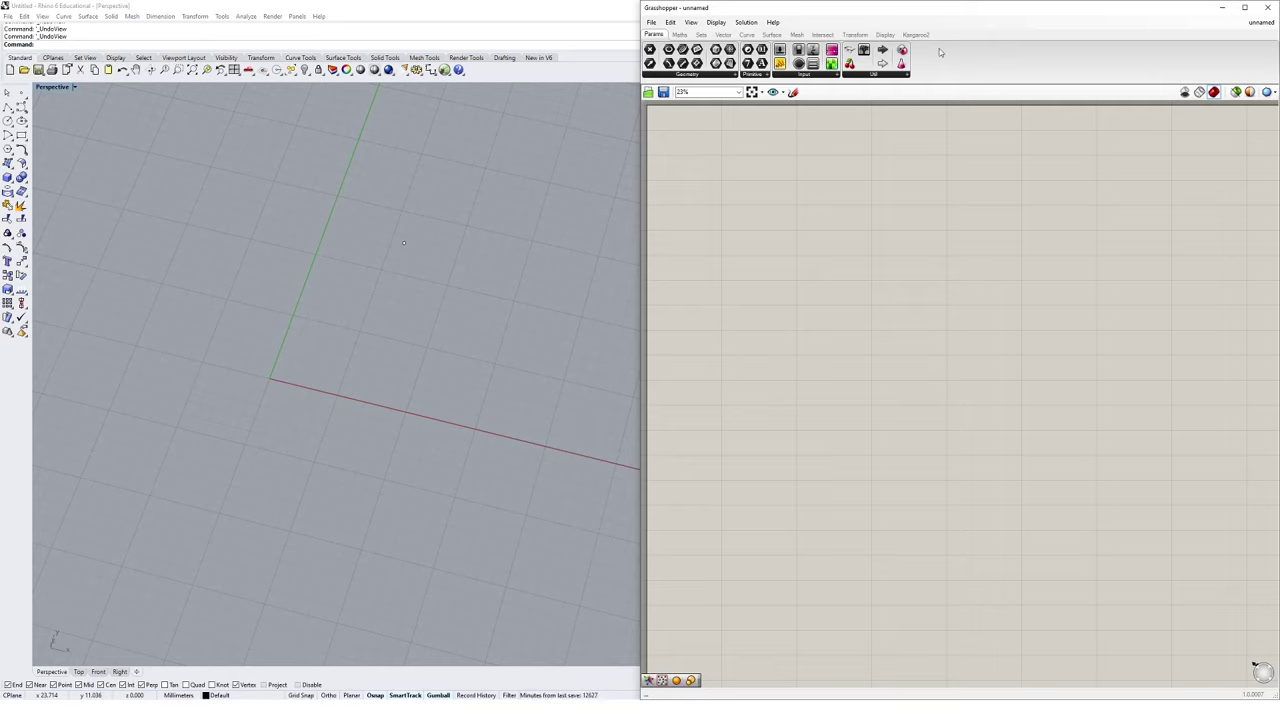
click(797, 35)
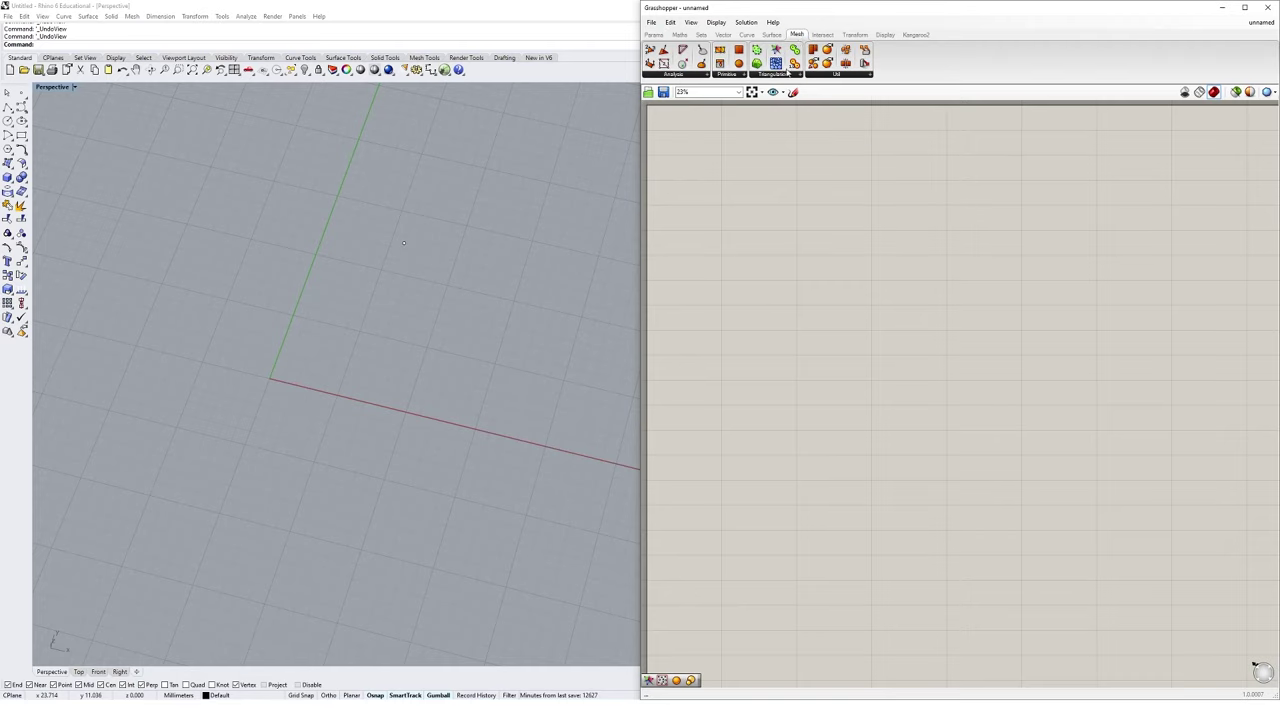
click(777, 76)
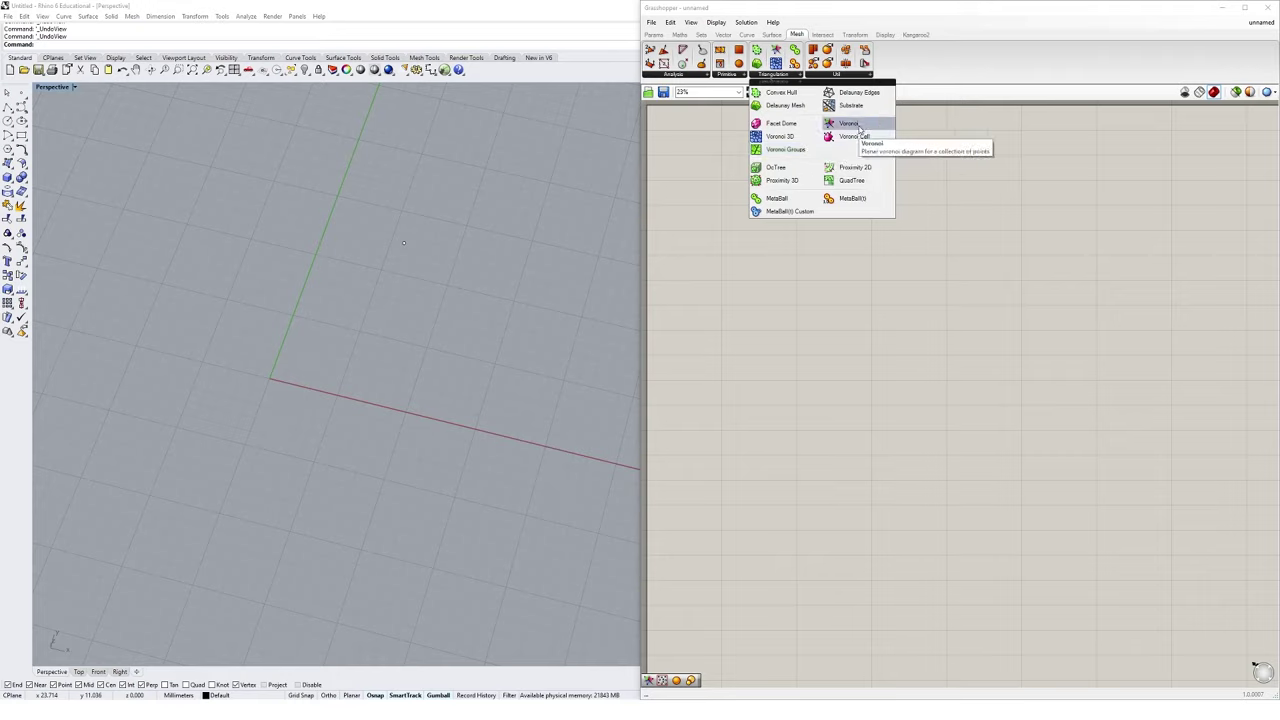
click(858, 126)
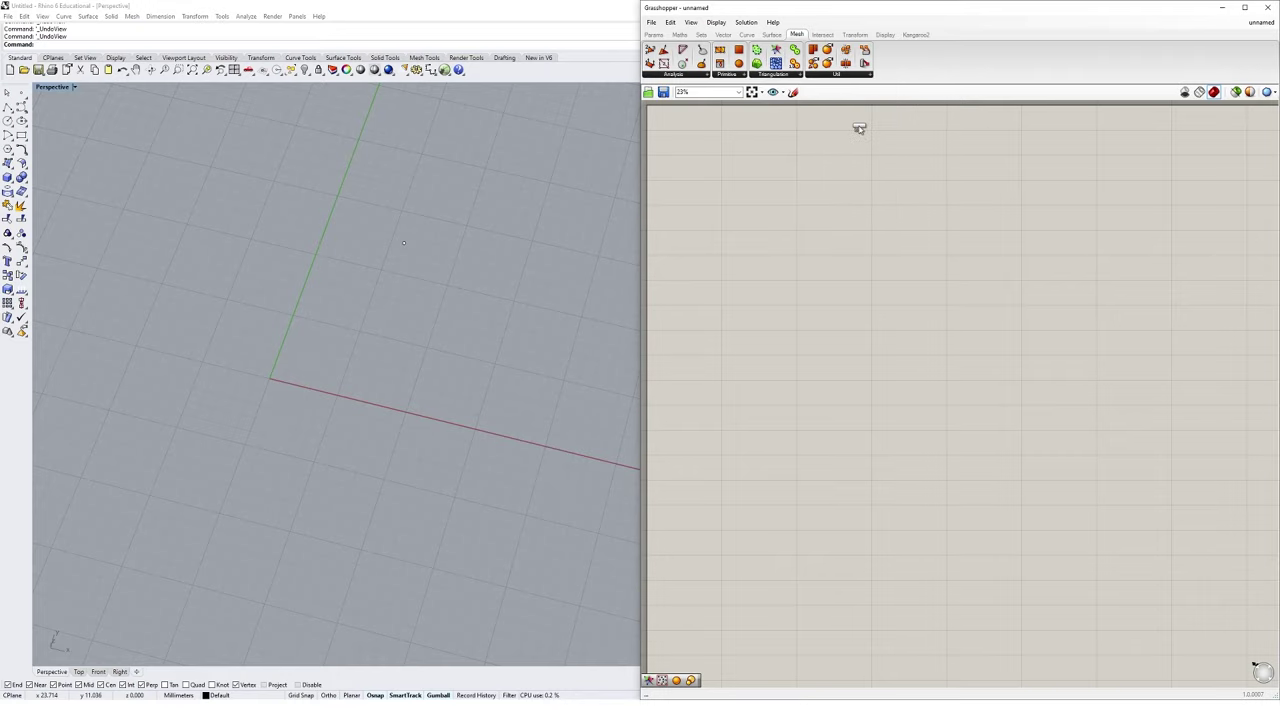
click(842, 295)
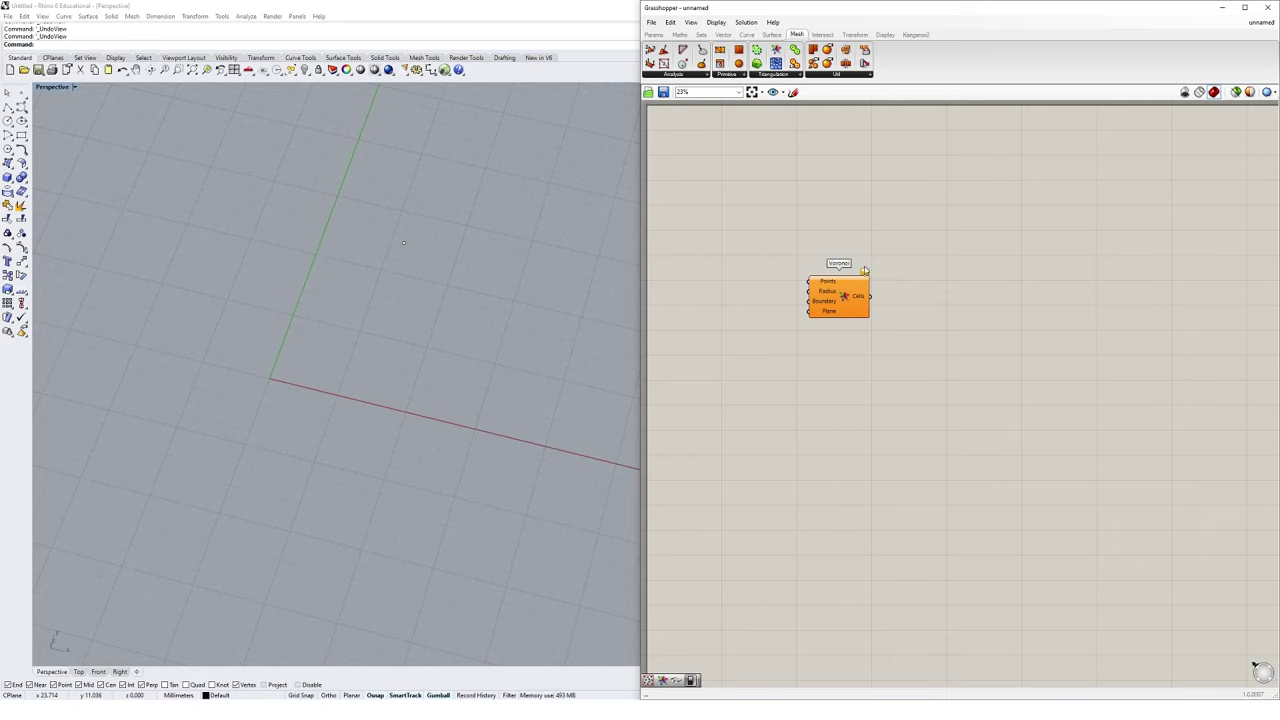
Examine the Voronoi component's warning and the descriptions of its Points, Boundary and Plane inputs.
mouse_move(867, 277)
scroll(800, 245, up, 3)
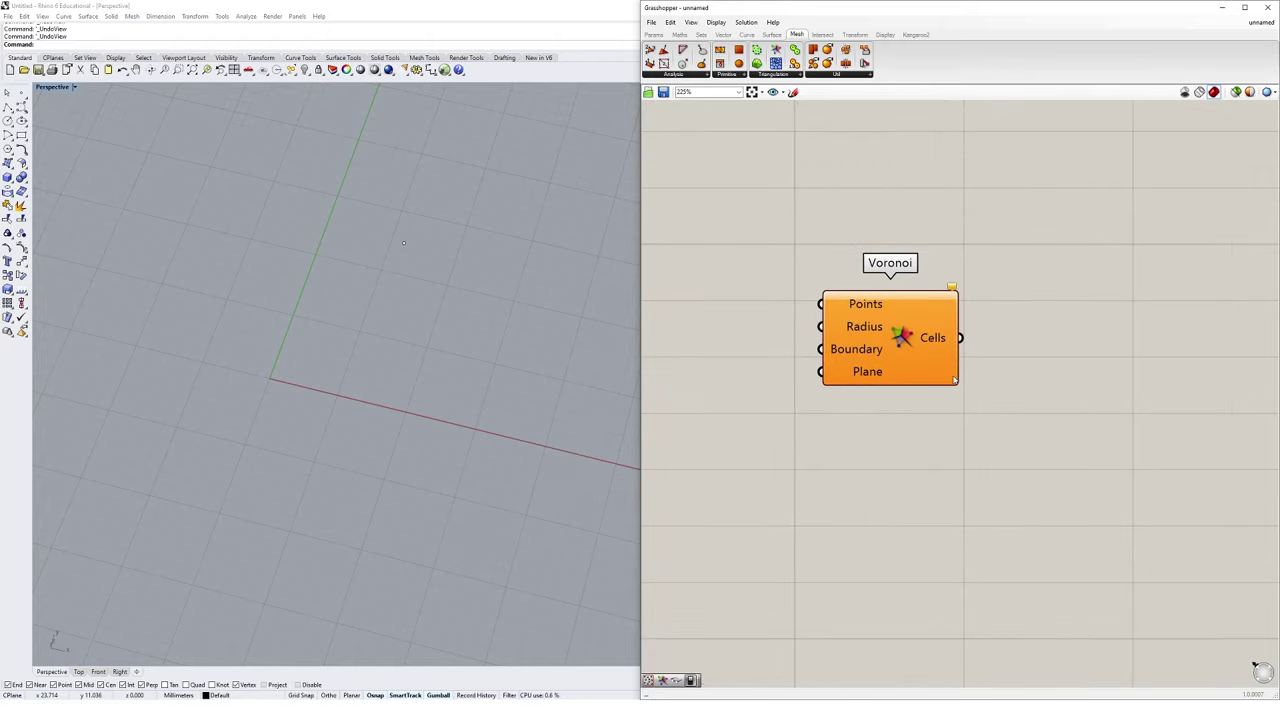
right_drag(1042, 357, 1097, 366)
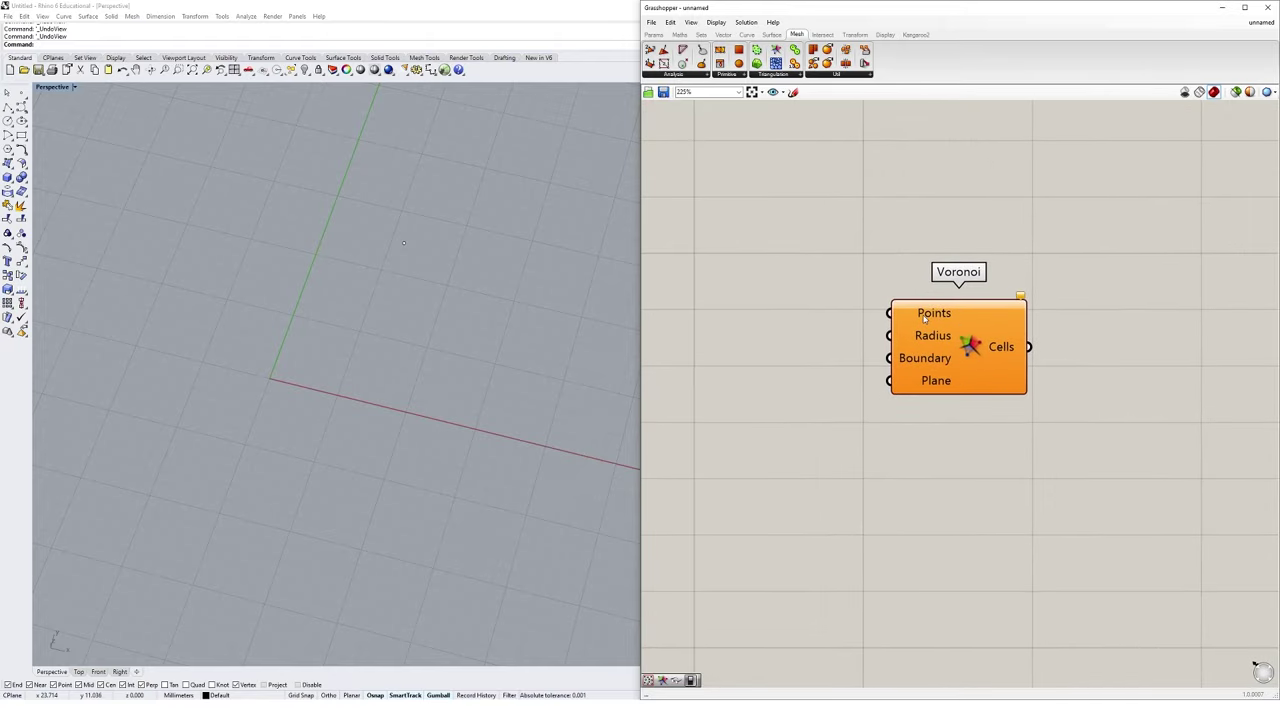
mouse_move(922, 318)
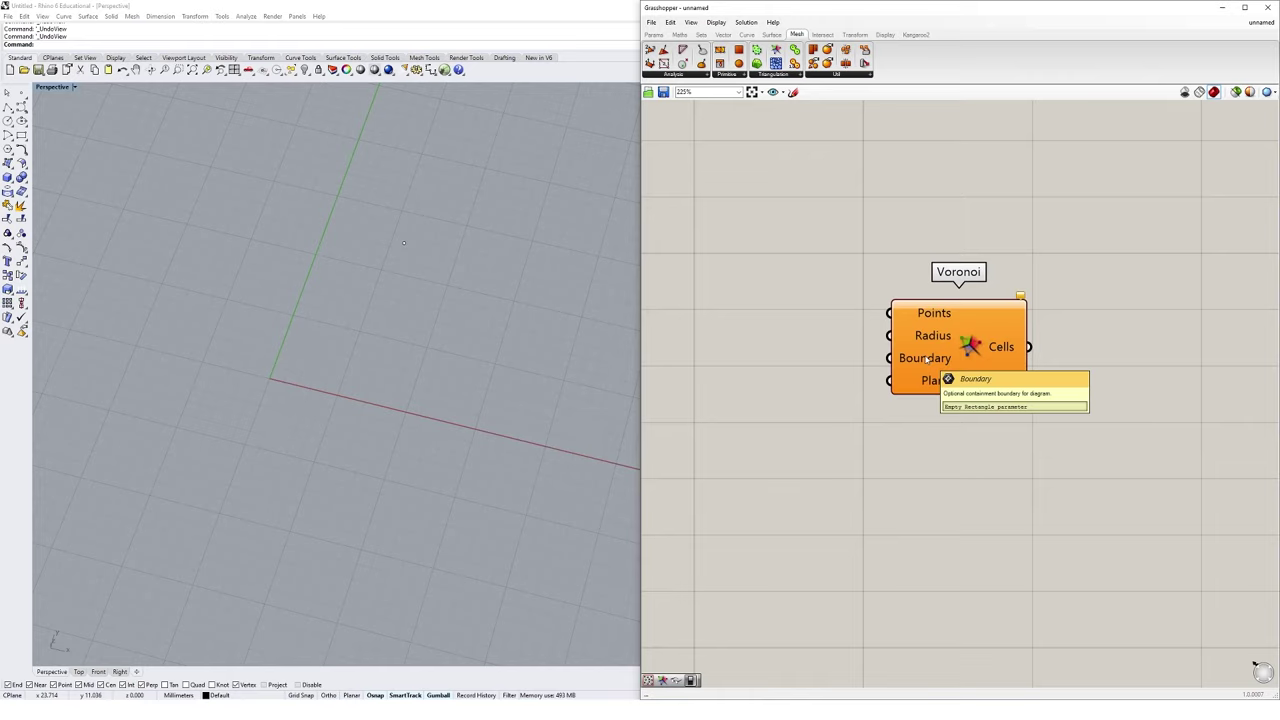
mouse_move(934, 388)
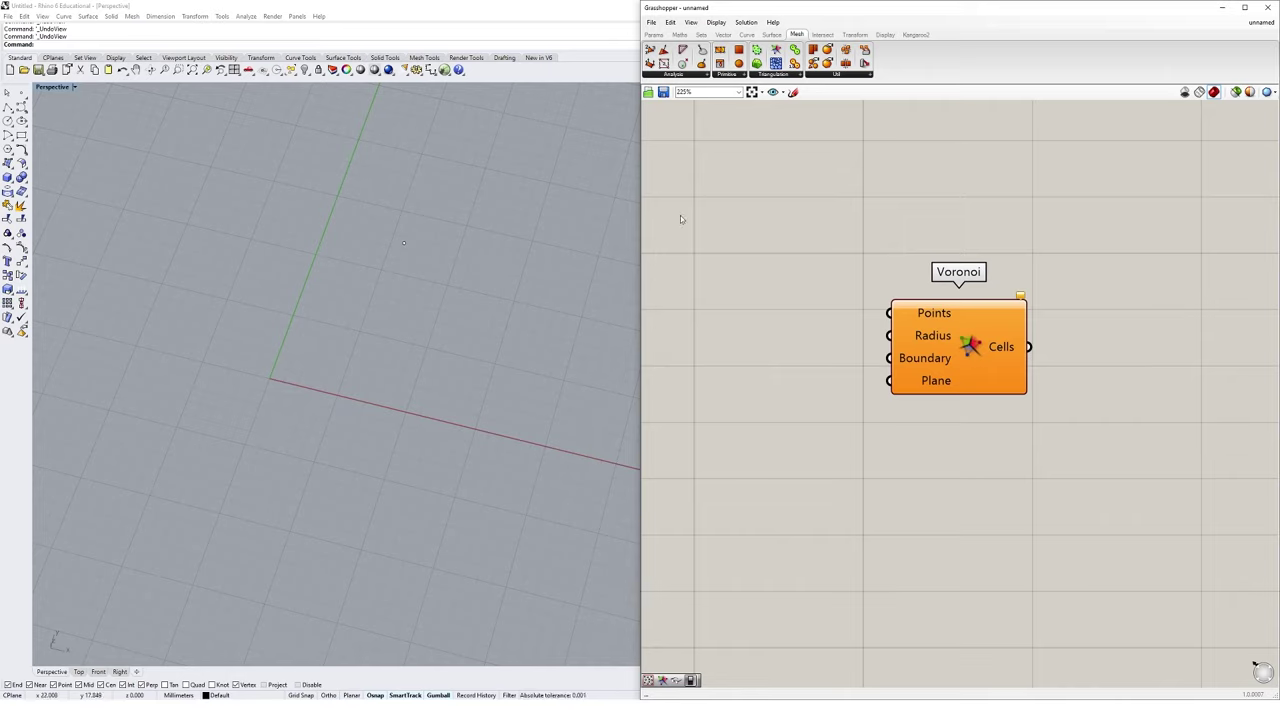
Place a Populate 2D component before Voronoi and examine its points in the Rhino viewport.
click(723, 35)
click(706, 77)
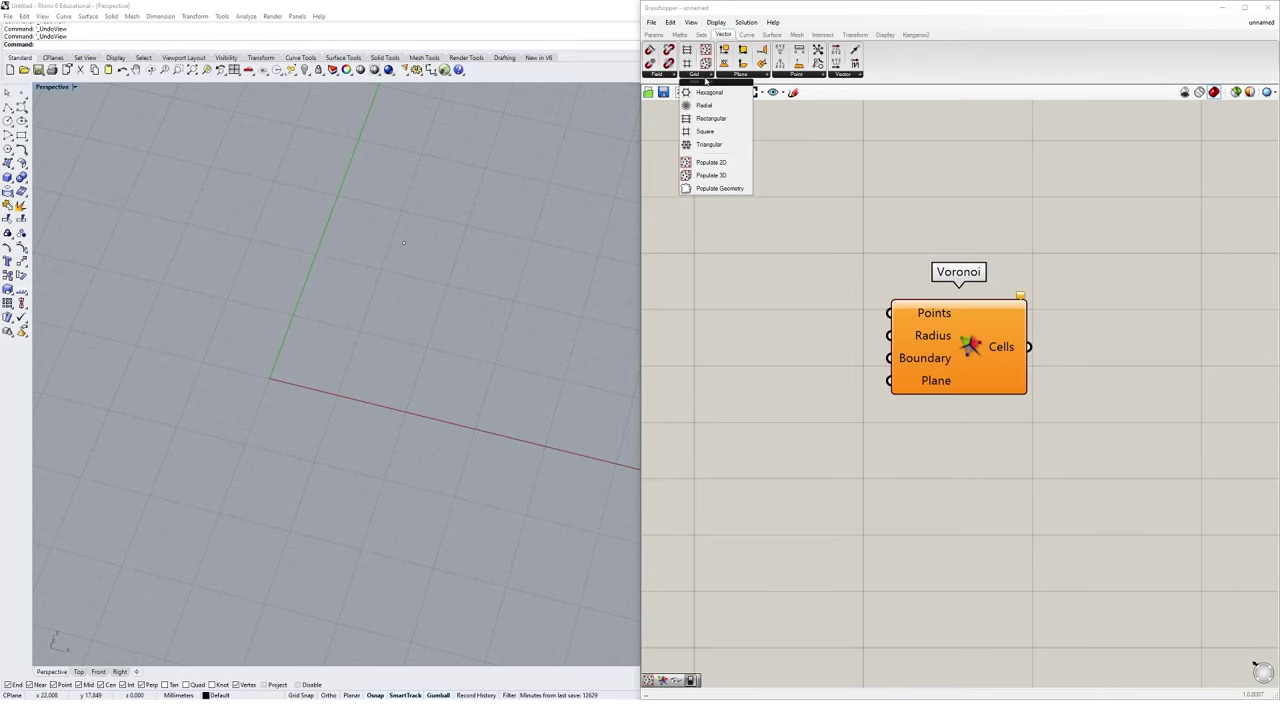
click(732, 163)
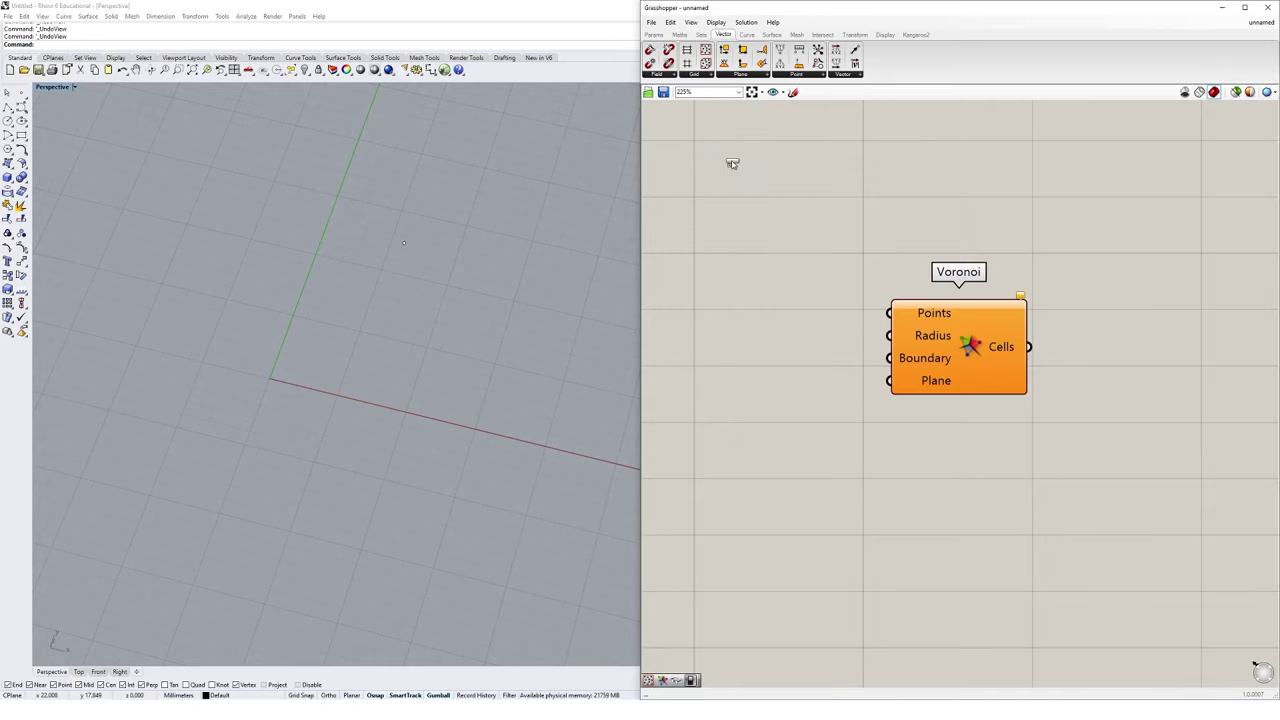
click(730, 297)
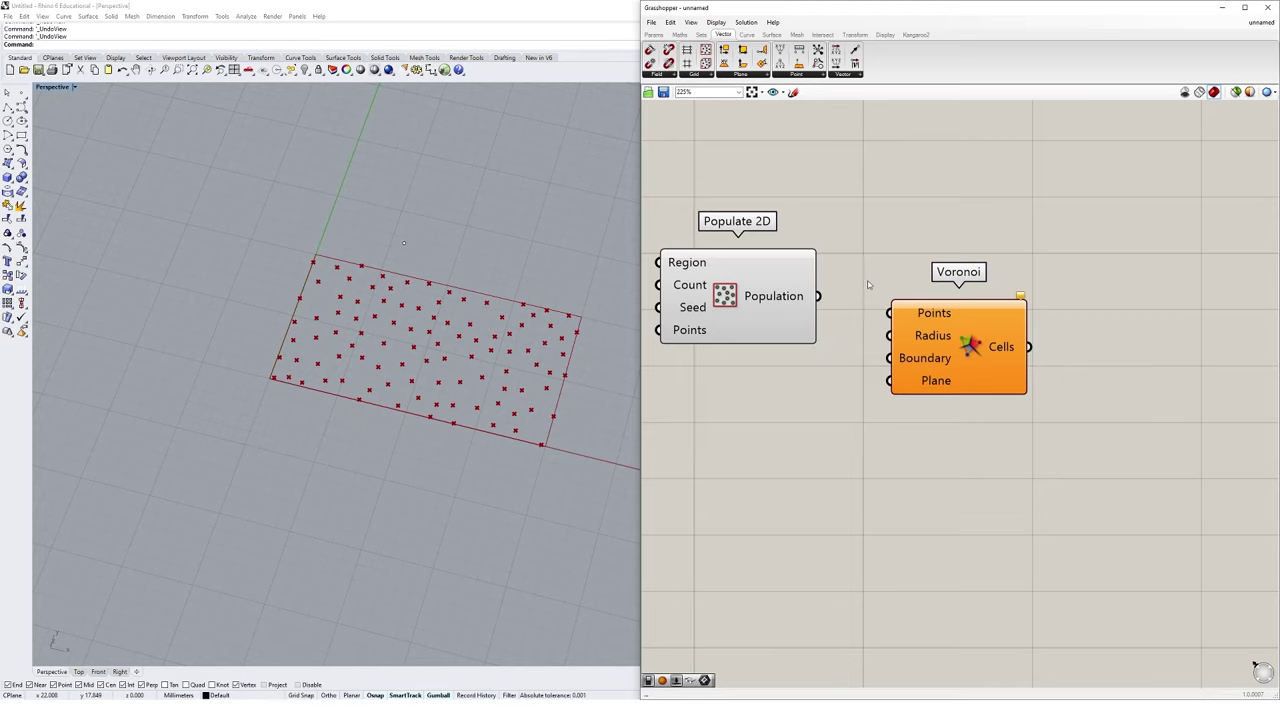
right_drag(876, 257, 914, 250)
click(788, 307)
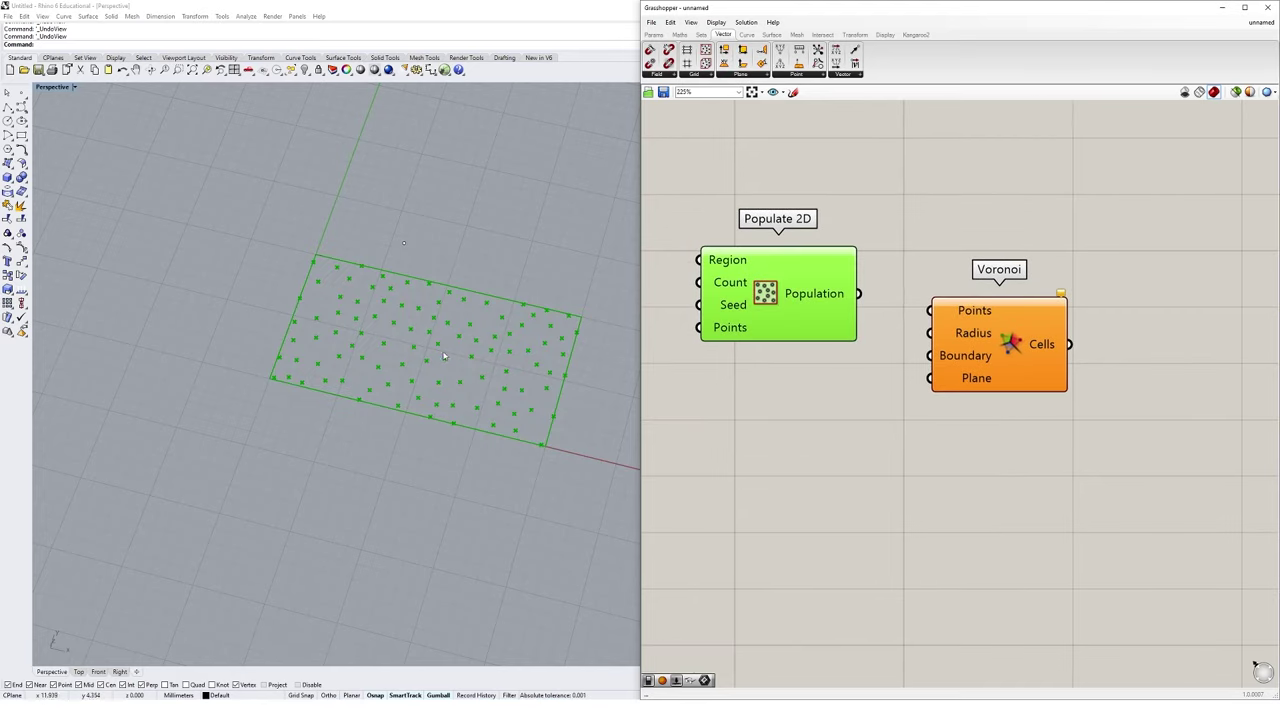
scroll(510, 390, up, 2)
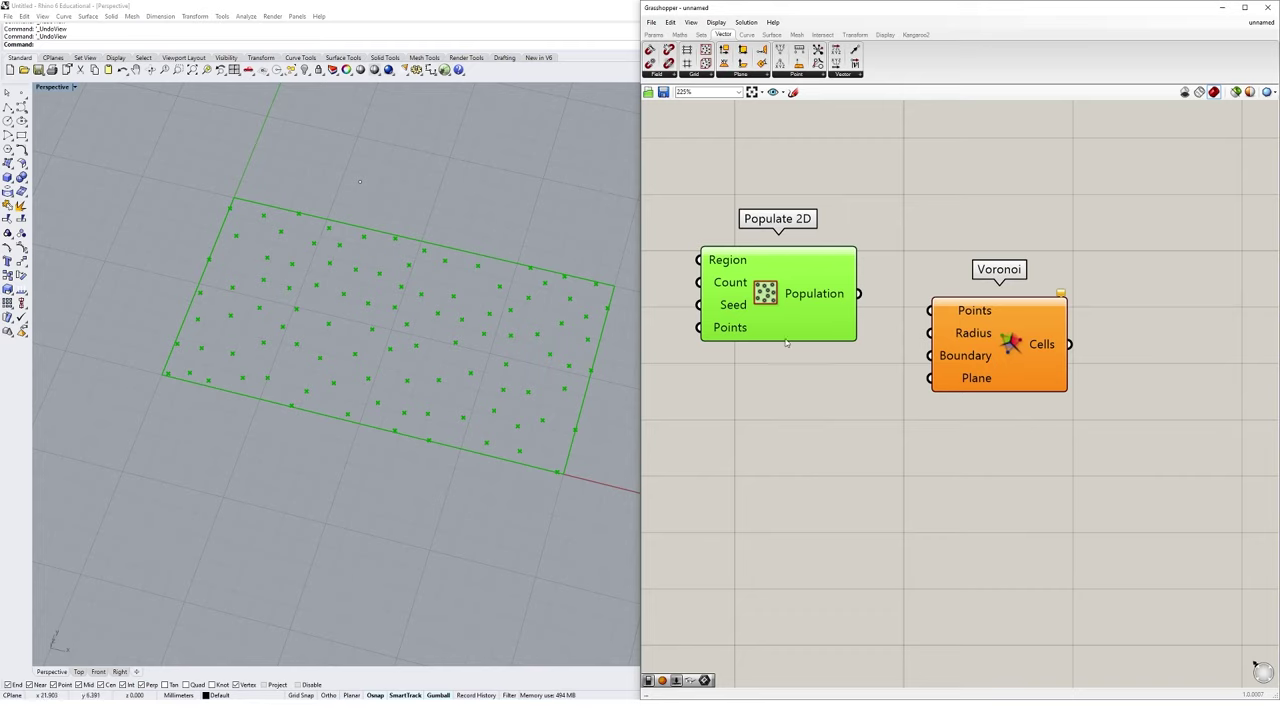
click(853, 421)
drag(781, 295, 780, 309)
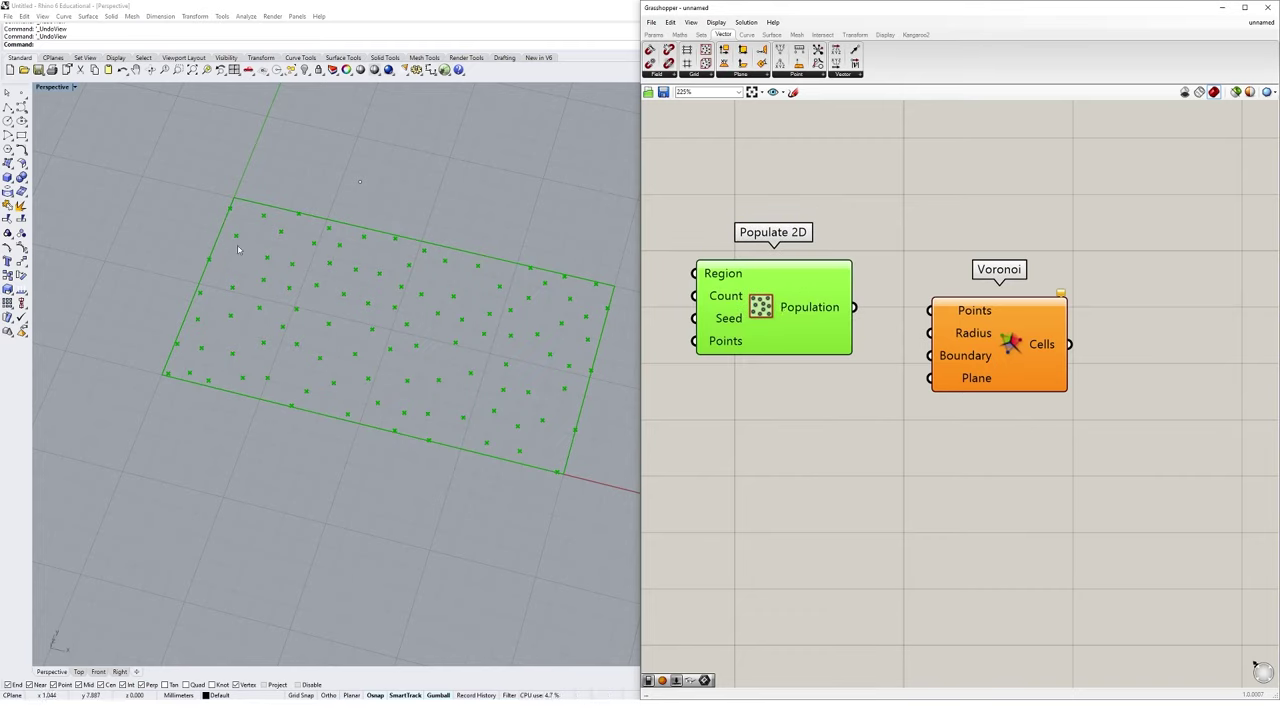
Review Populate 2D's inputs and connect its Population output to Voronoi's Points input.
mouse_move(717, 282)
mouse_move(730, 322)
click(853, 399)
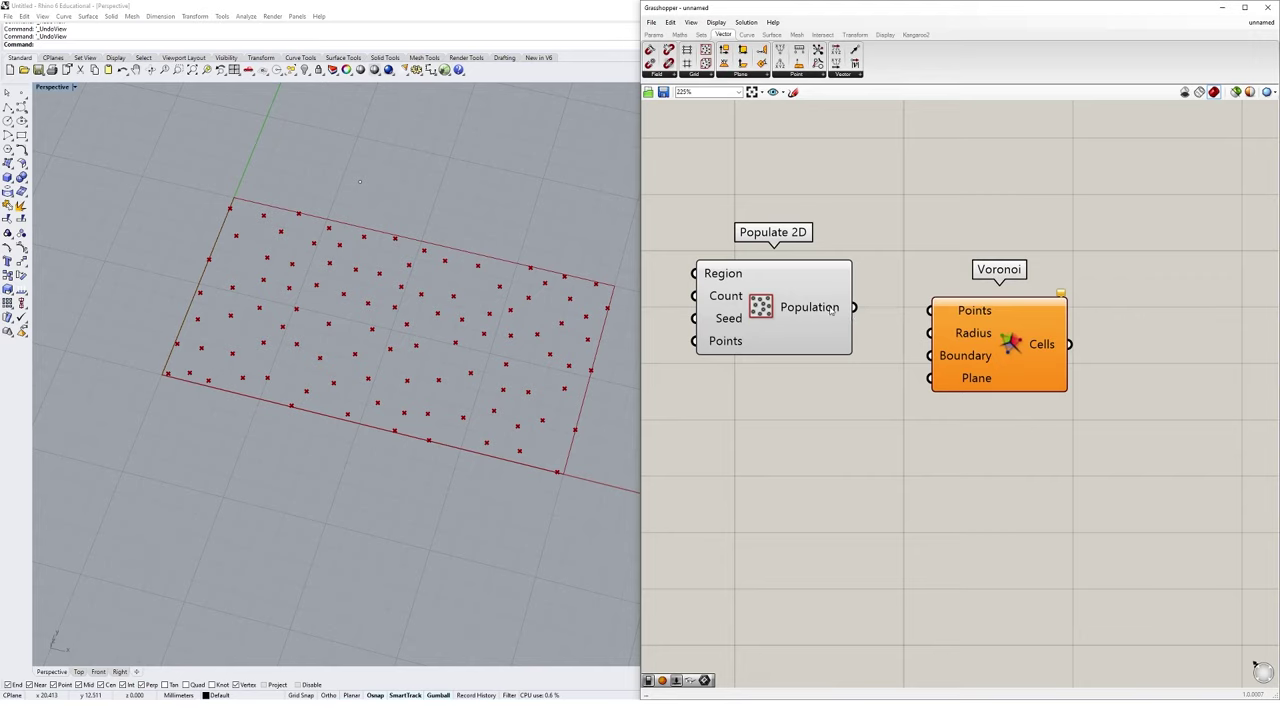
mouse_move(831, 311)
drag(858, 309, 932, 312)
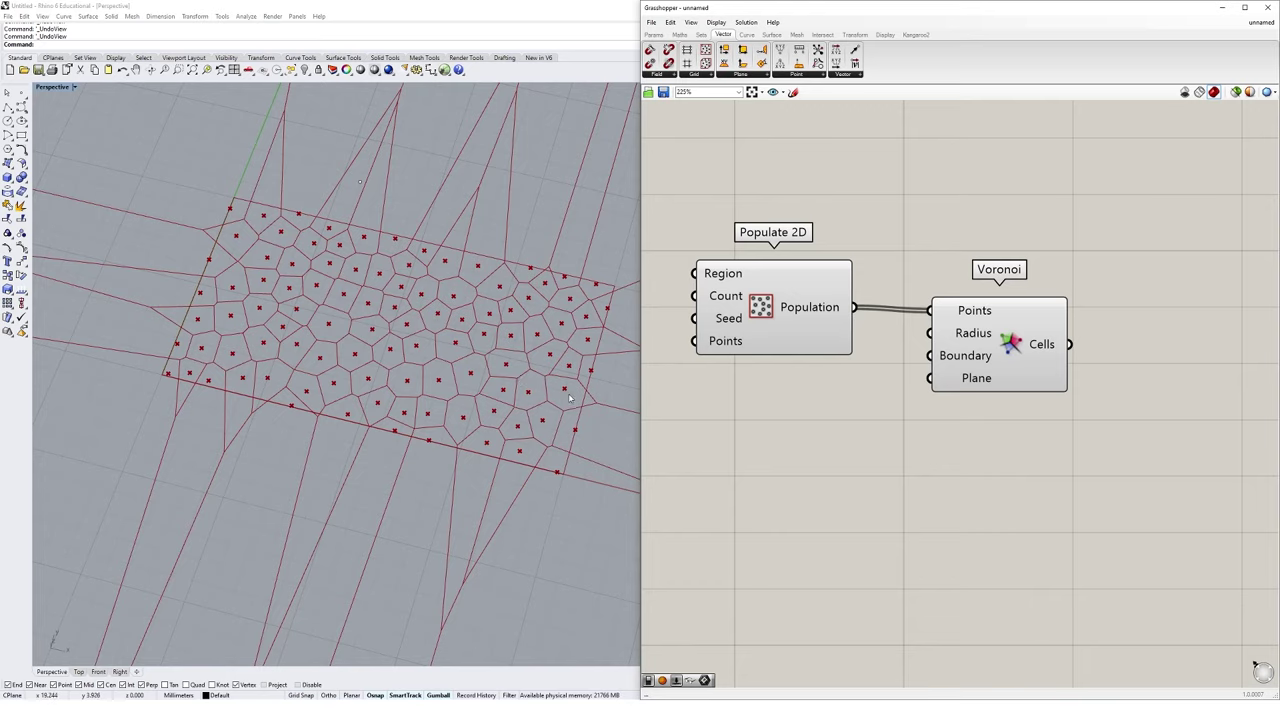
Examine the Voronoi cells around the points and how far the outer cells extend in Rhino.
scroll(519, 374, up, 10)
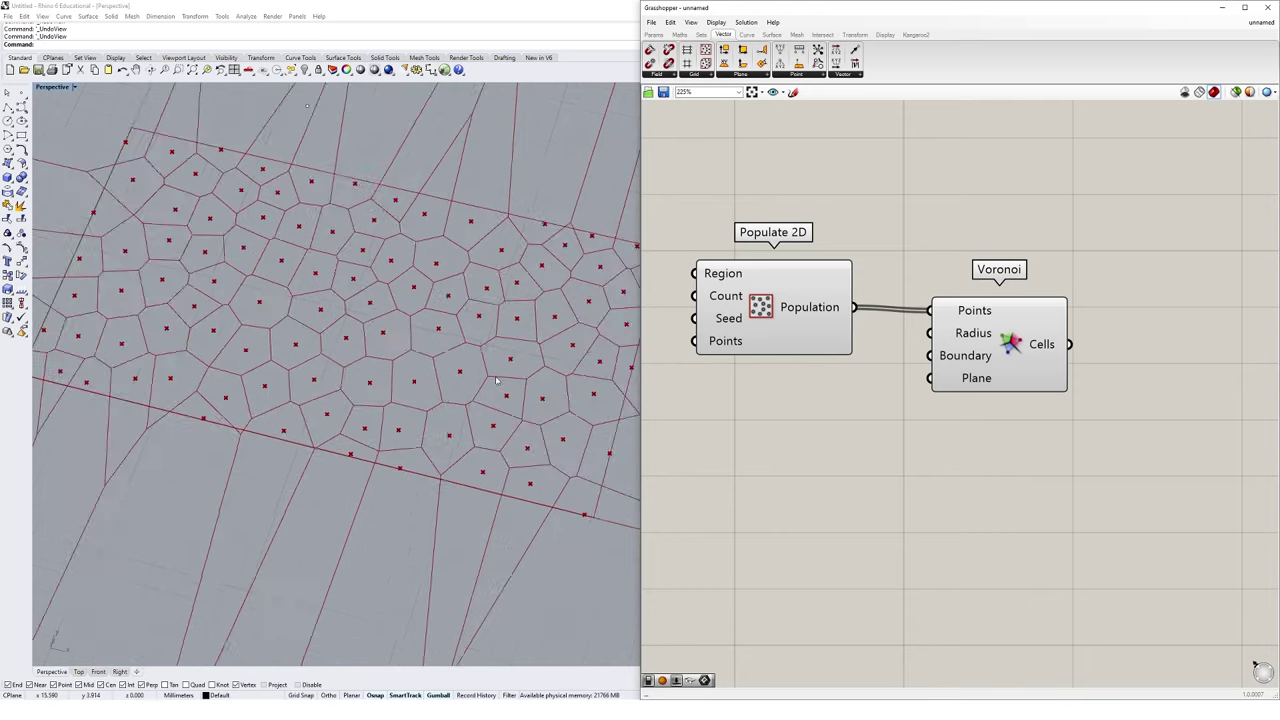
scroll(461, 367, up, 2)
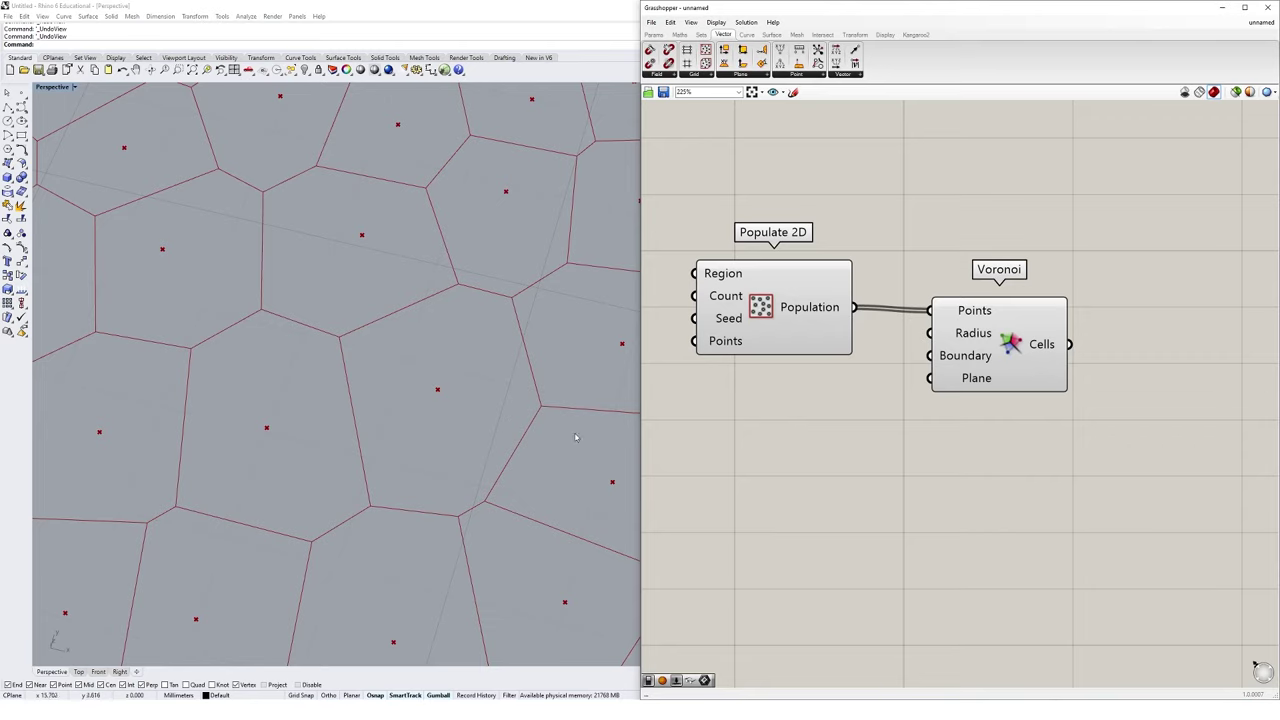
scroll(316, 339, down, 8)
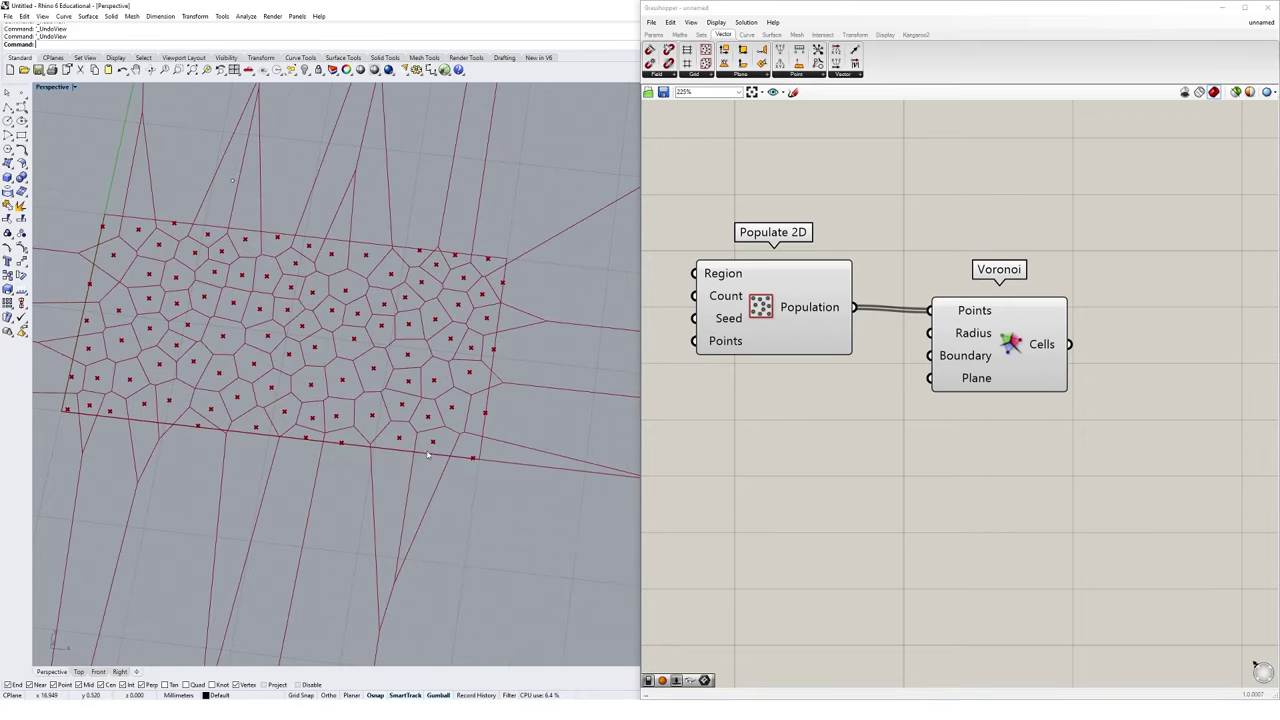
scroll(427, 455, down, 10)
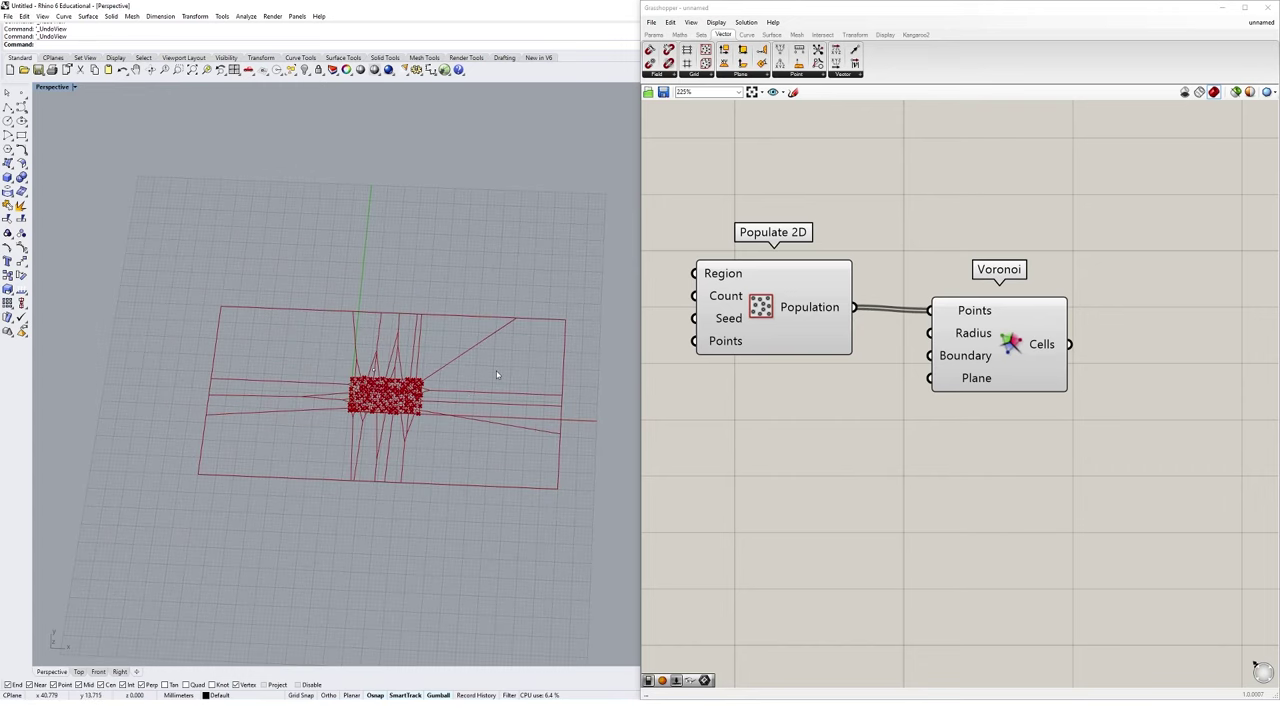
right_drag(497, 375, 566, 356)
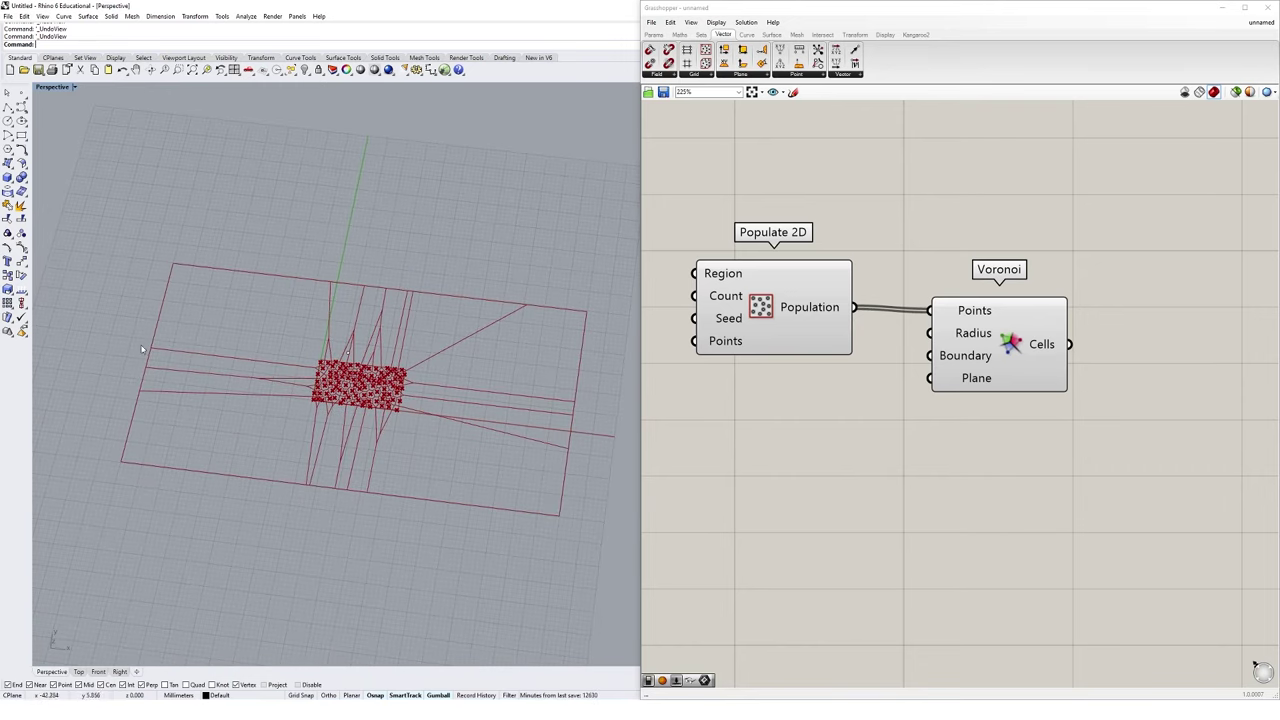
scroll(368, 392, up, 5)
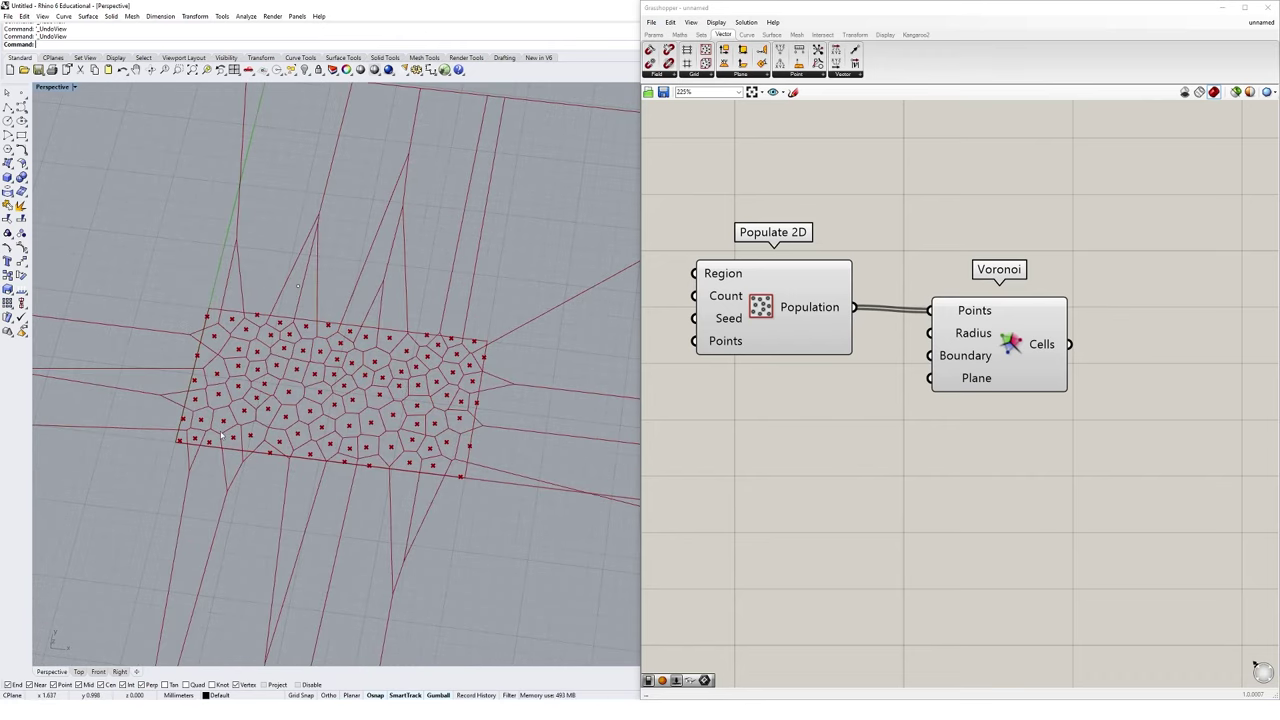
Move Populate 2D and Voronoi together to free canvas space ahead of them, and check the Region and Boundary inputs.
click(786, 317)
scroll(991, 246, down, 1)
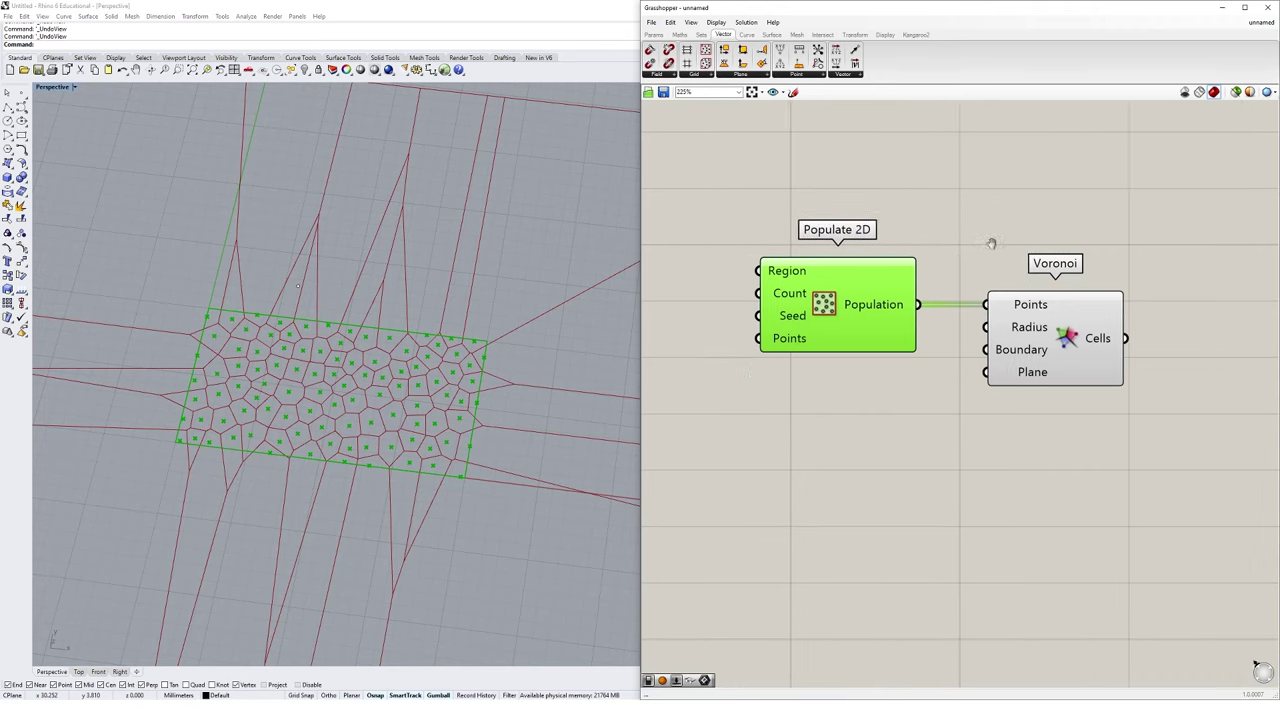
drag(1072, 238, 800, 415)
drag(890, 300, 971, 280)
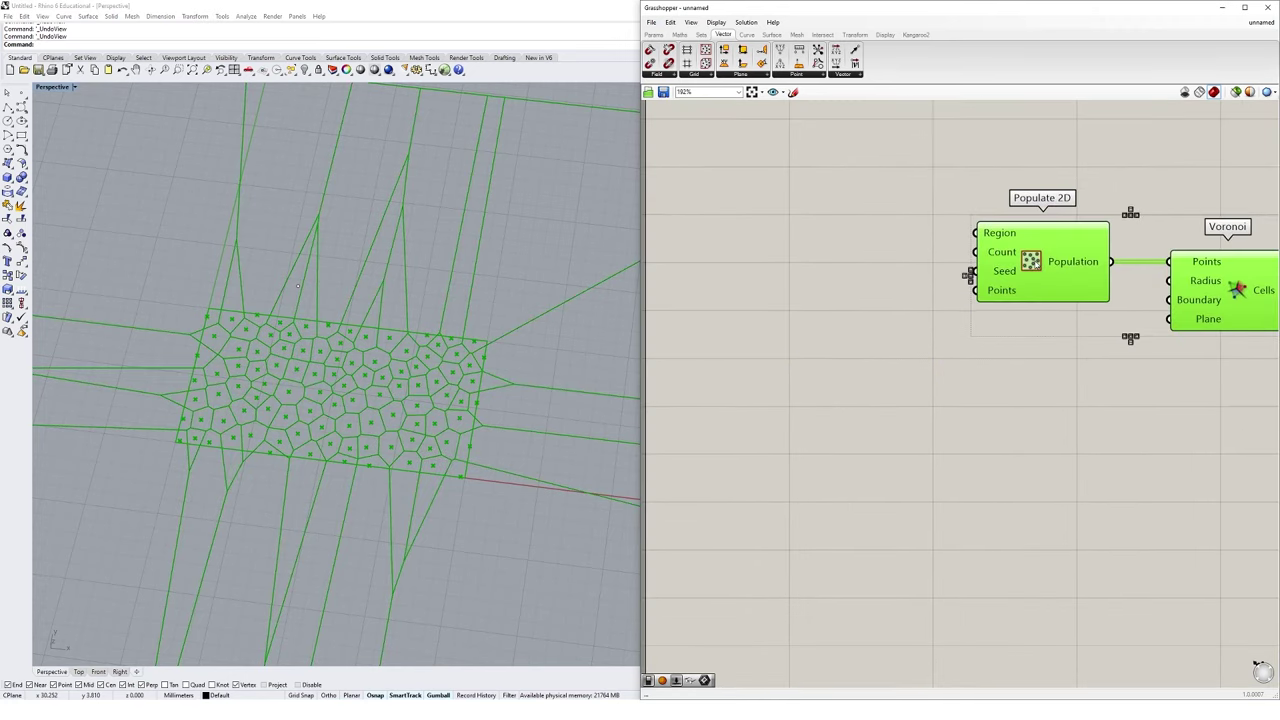
click(940, 190)
right_drag(940, 190, 857, 224)
mouse_move(824, 302)
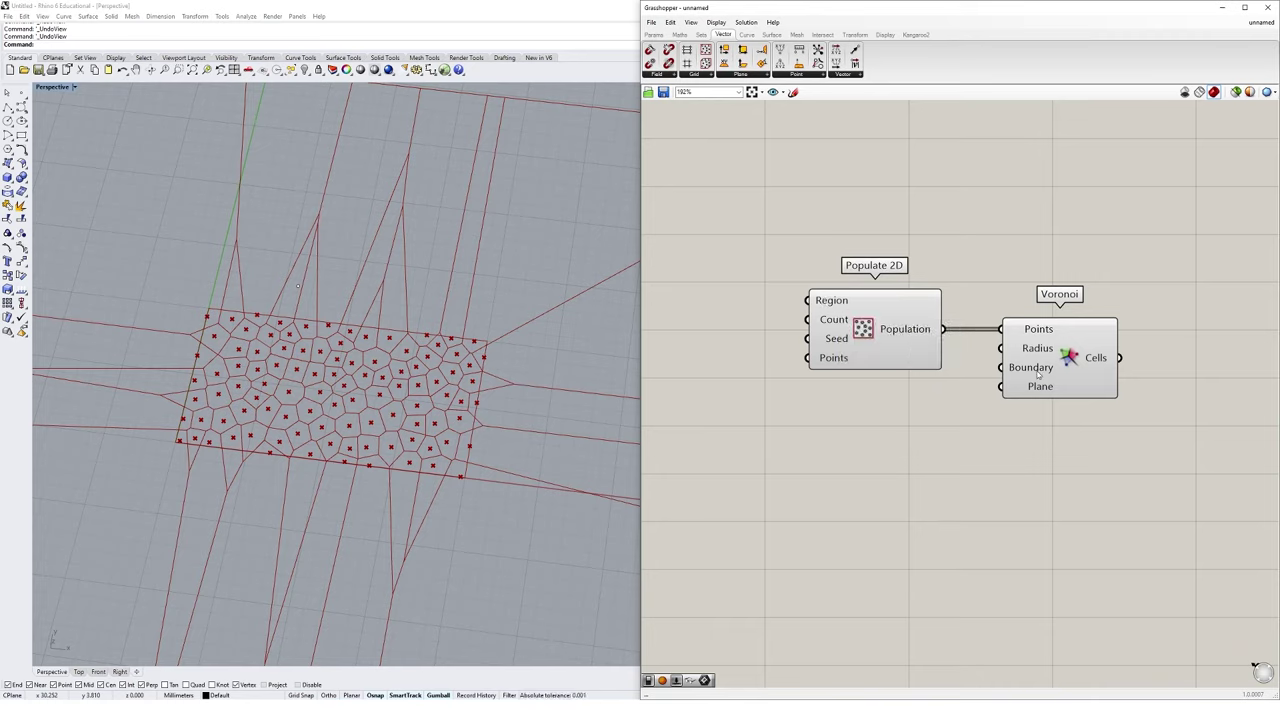
mouse_move(1037, 375)
Place a Rectangle parameter on the canvas ahead of Populate 2D.
click(653, 34)
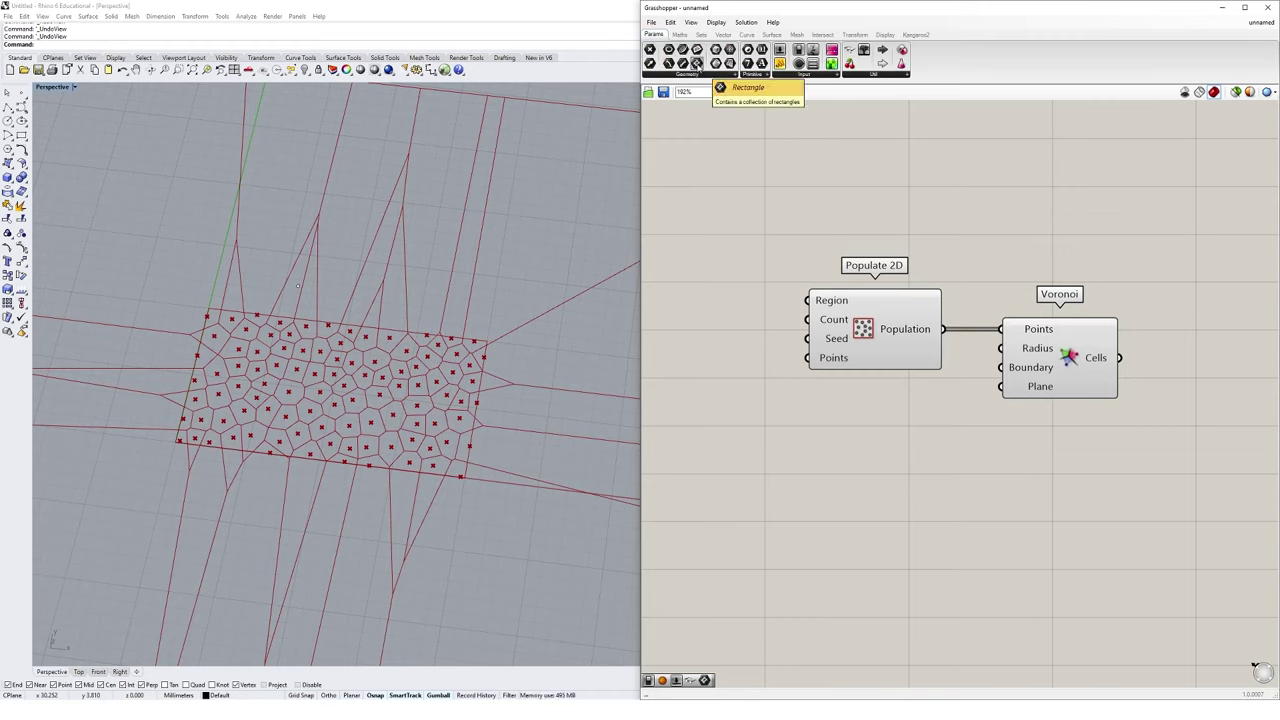
drag(697, 64, 705, 277)
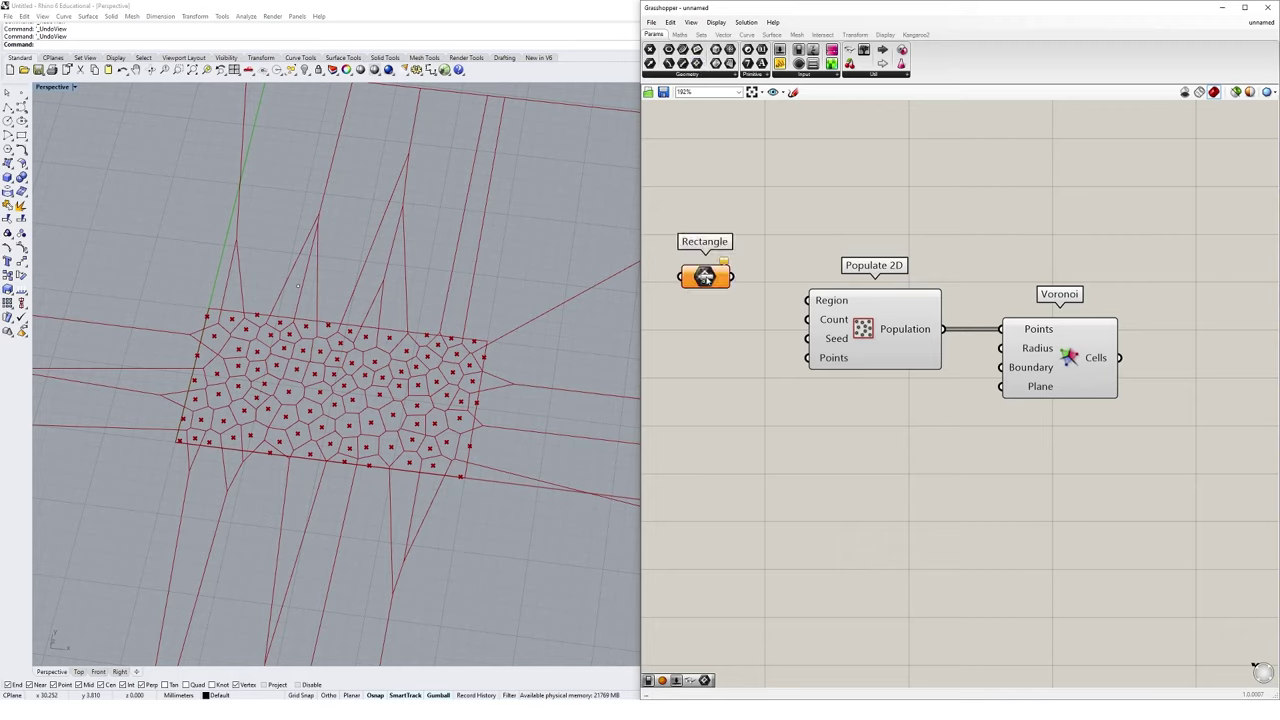
double_click(691, 356)
text(rec)
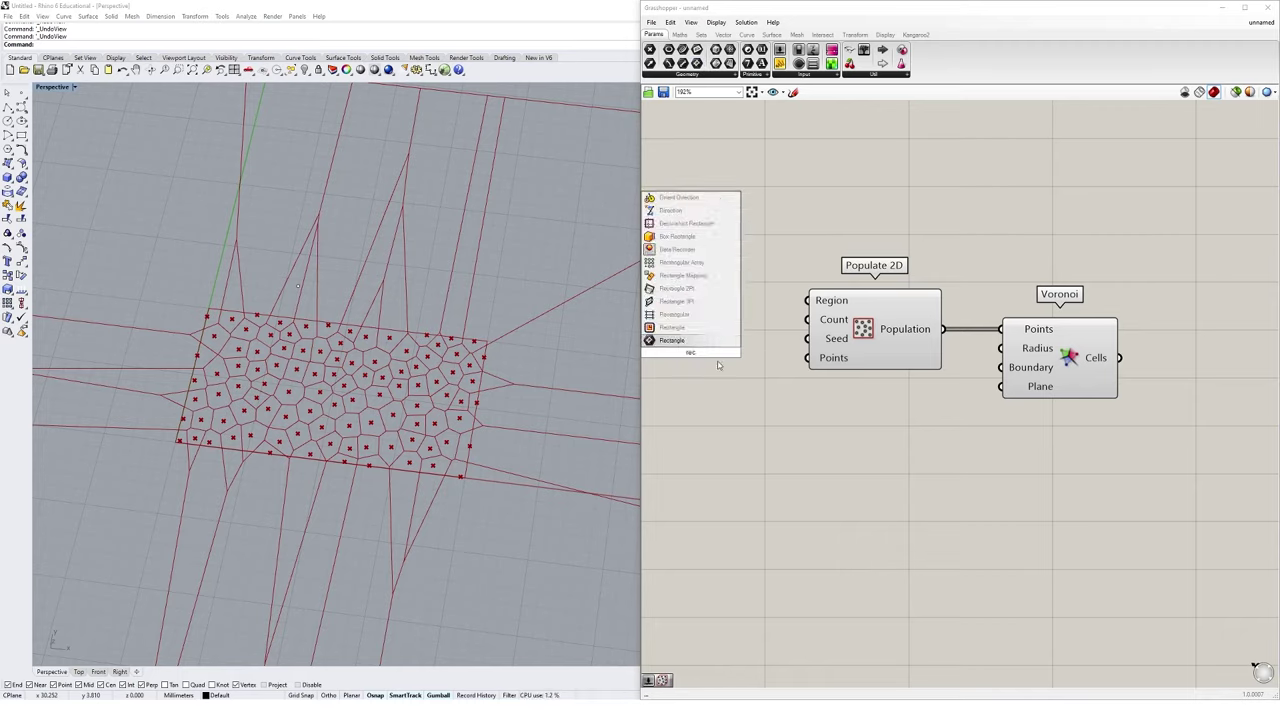
key(Escape)
click(700, 288)
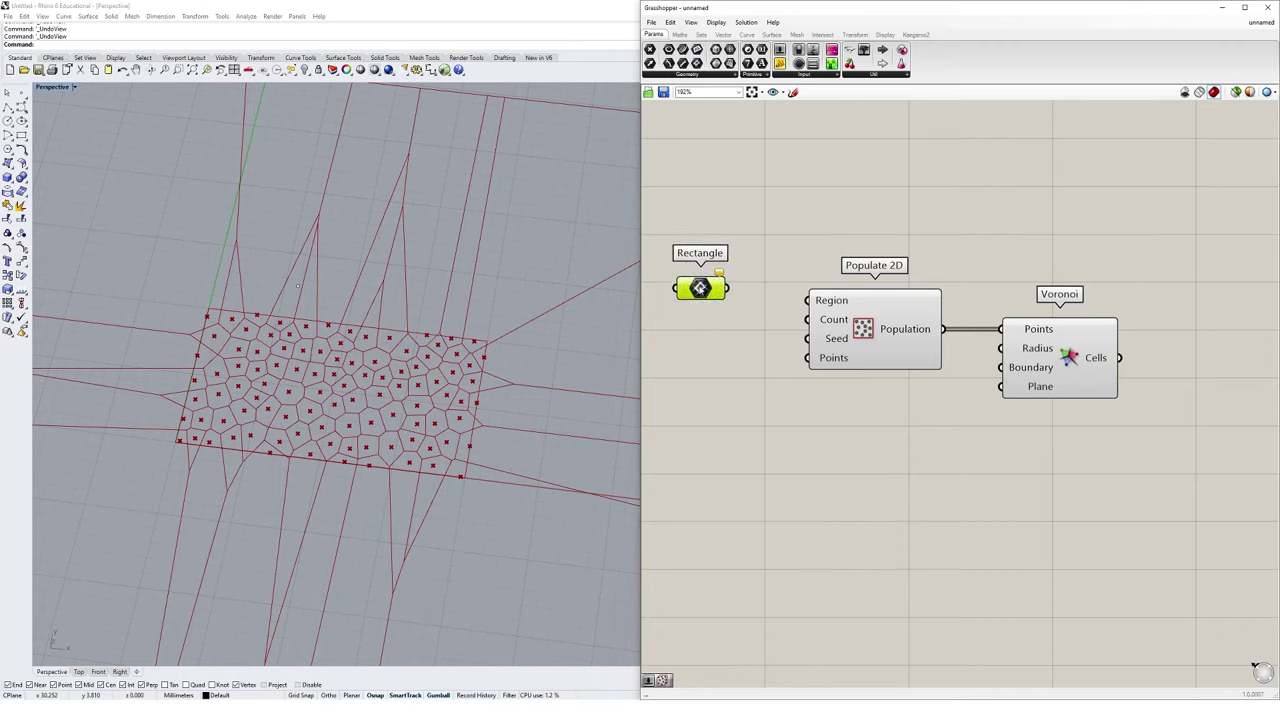
Assign one rectangle to the Rectangle parameter by drawing it in Rhino from the origin with length 50 and width 50.
right_click(700, 288)
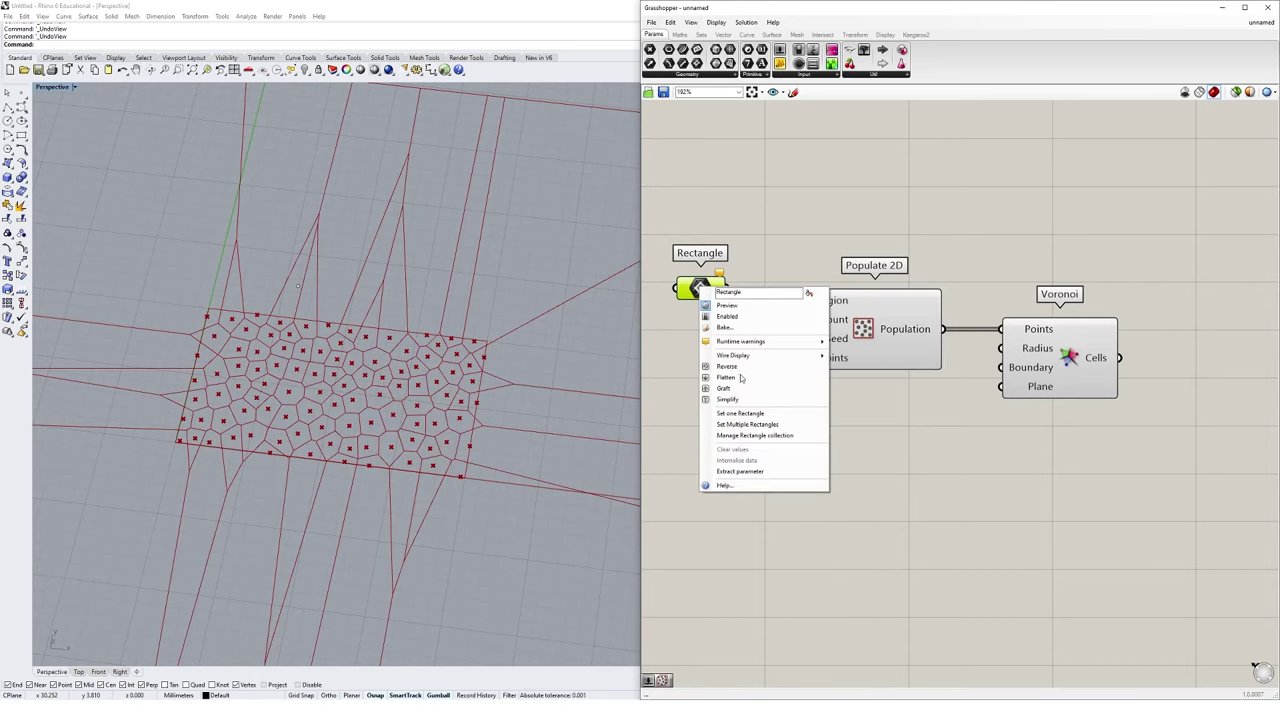
click(740, 413)
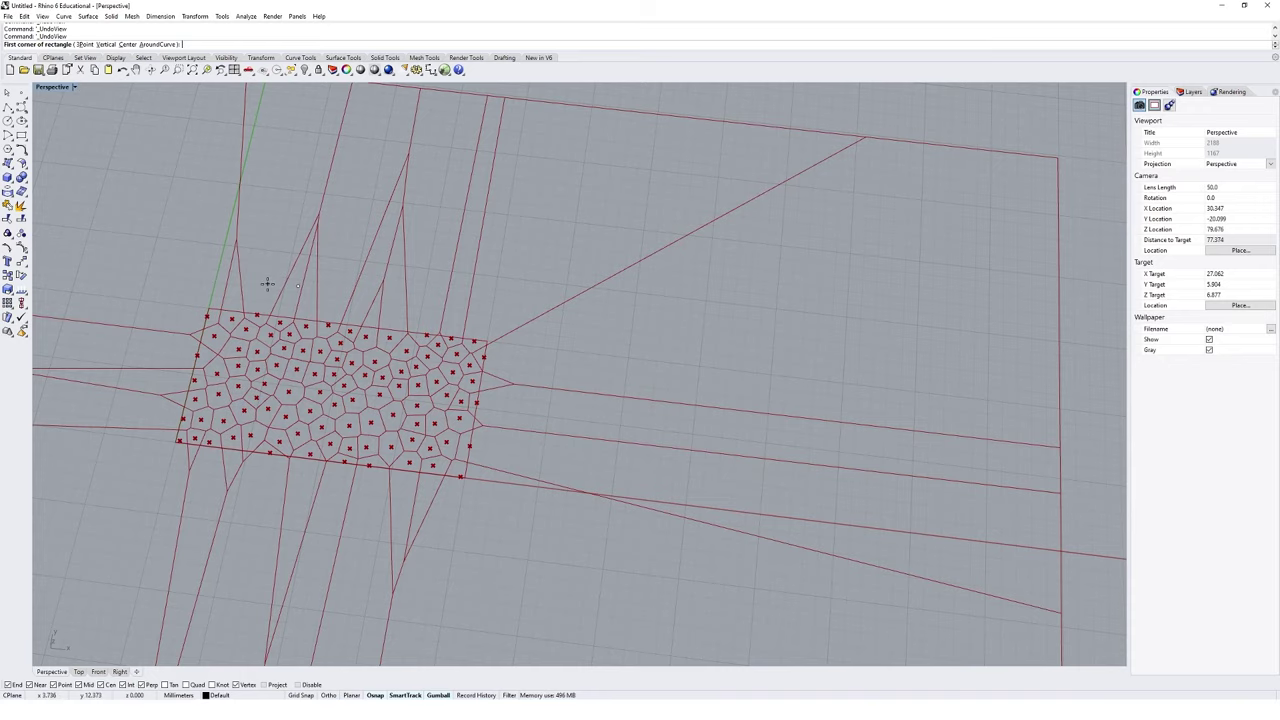
right_drag(272, 291, 428, 437)
scroll(330, 350, down, 3)
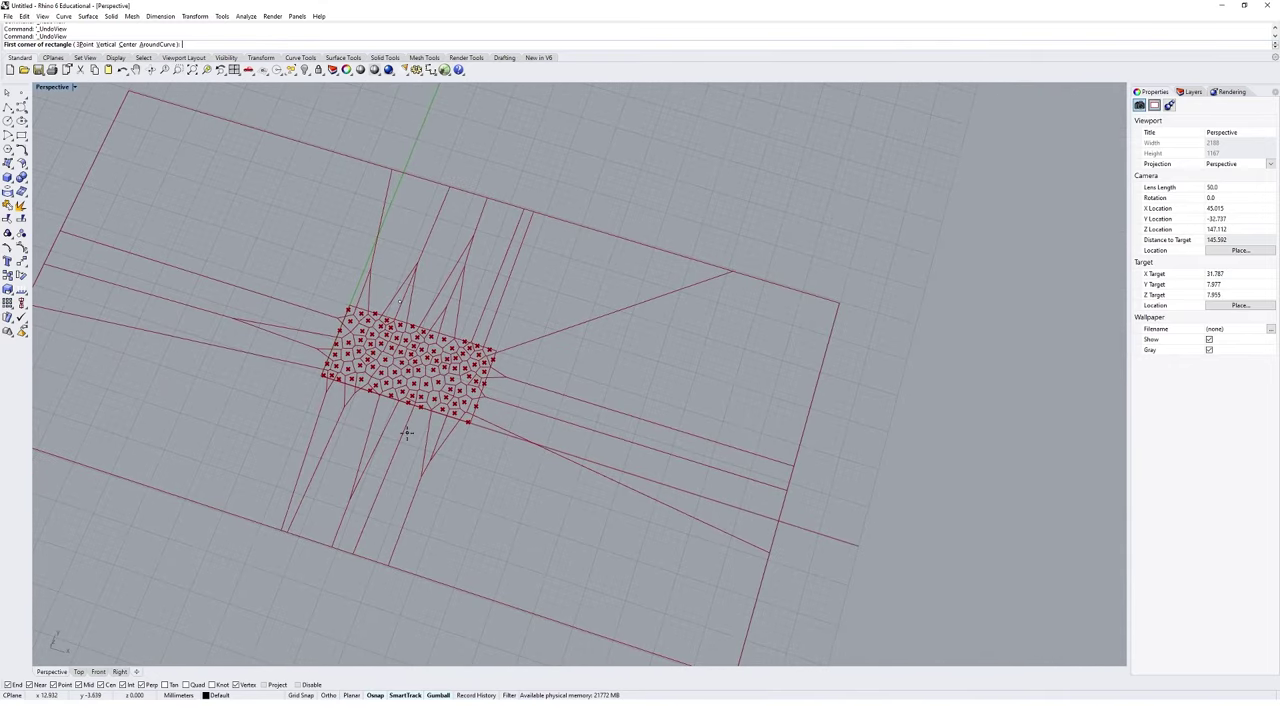
text(0)
key(Return)
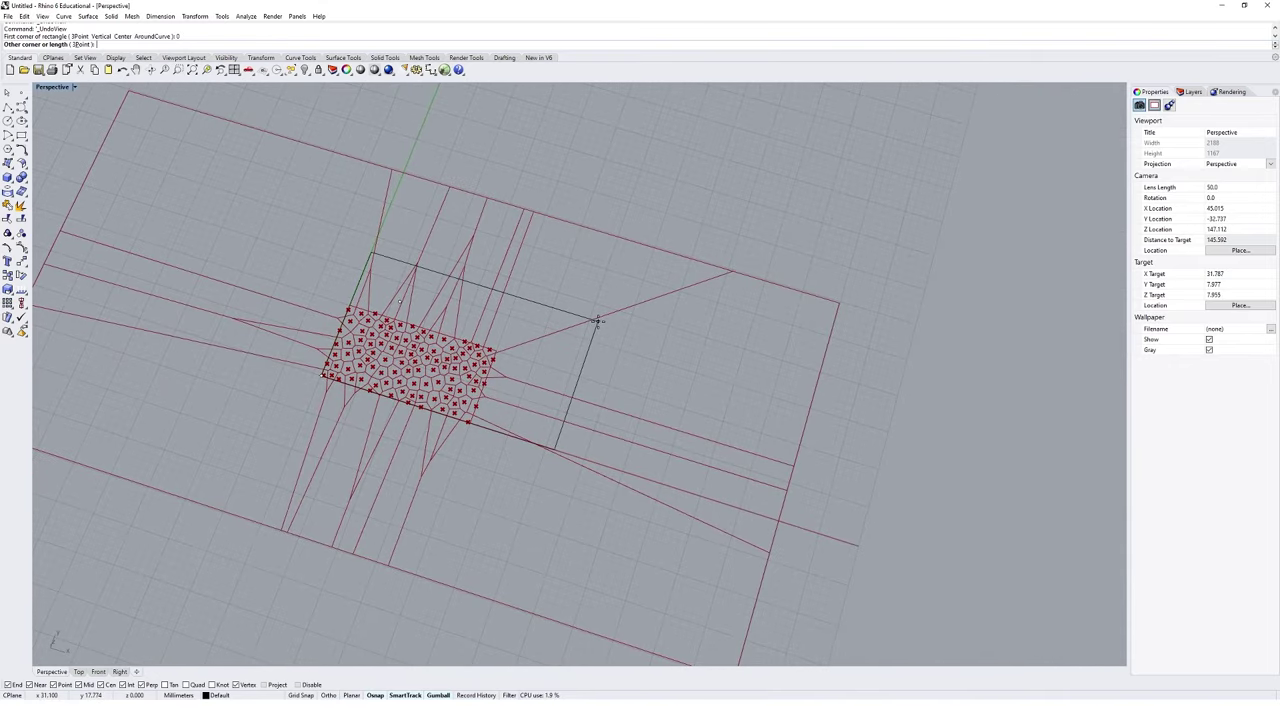
scroll(597, 320, down, 2)
right_drag(597, 320, 623, 294)
text(50)
key(Return)
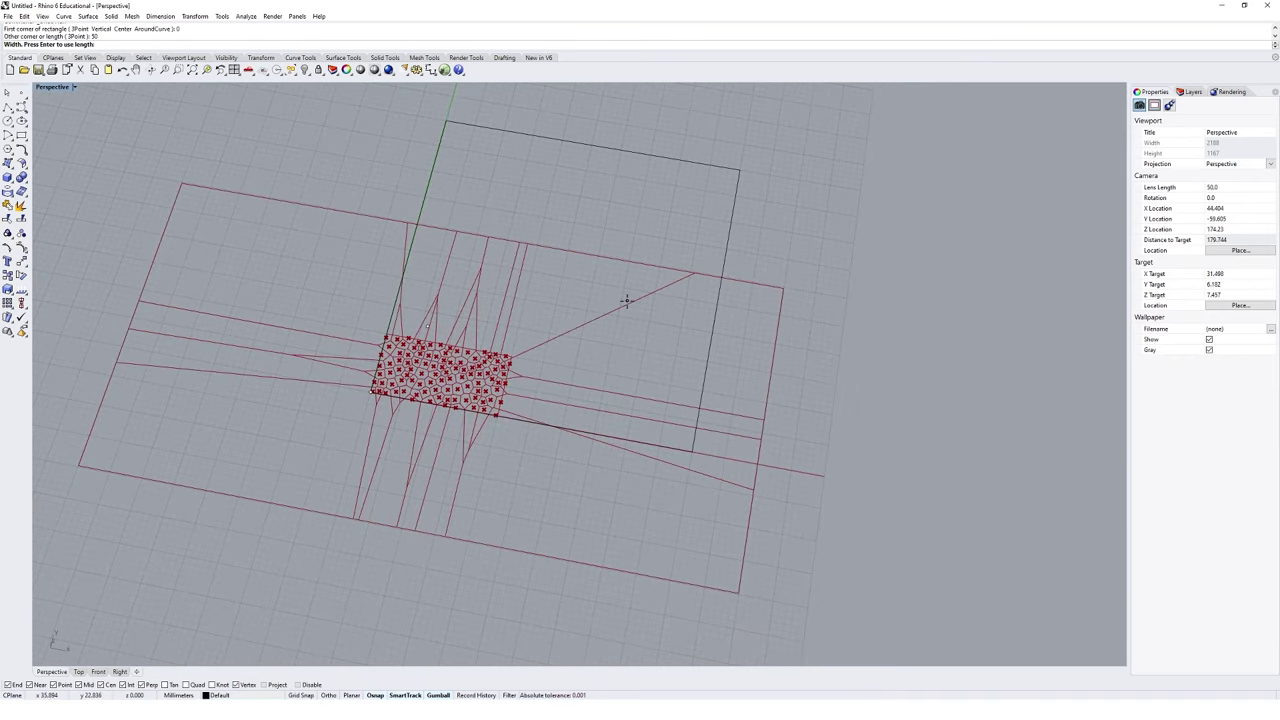
text(50)
key(Return)
Connect the Rectangle parameter to Populate 2D's Region input and line the parameter up with that input.
scroll(491, 343, down, 4)
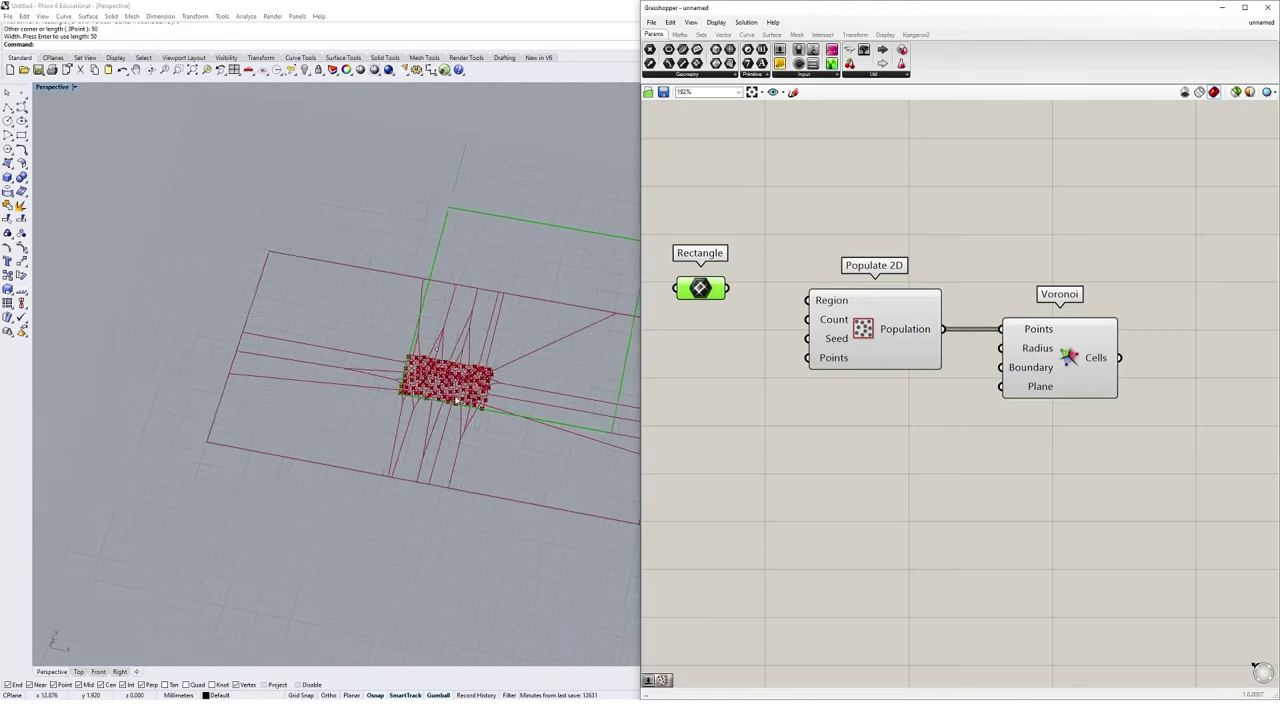
scroll(466, 274, up, 3)
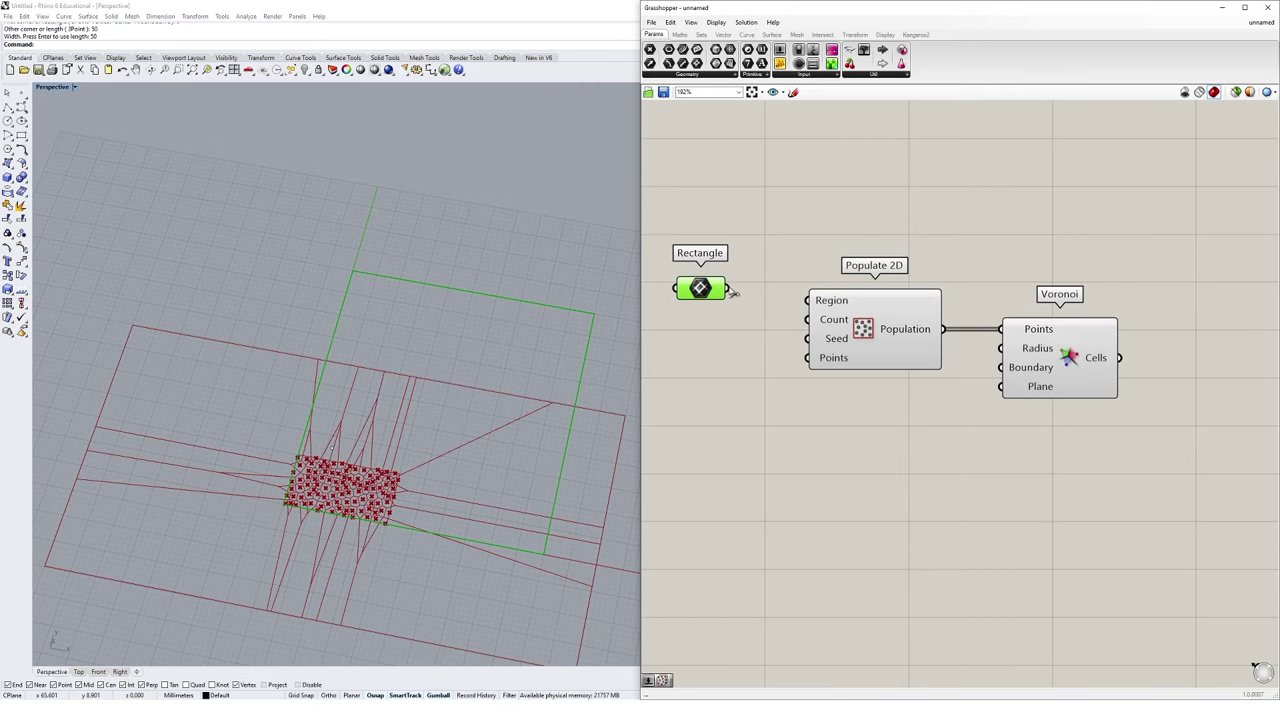
drag(733, 291, 808, 300)
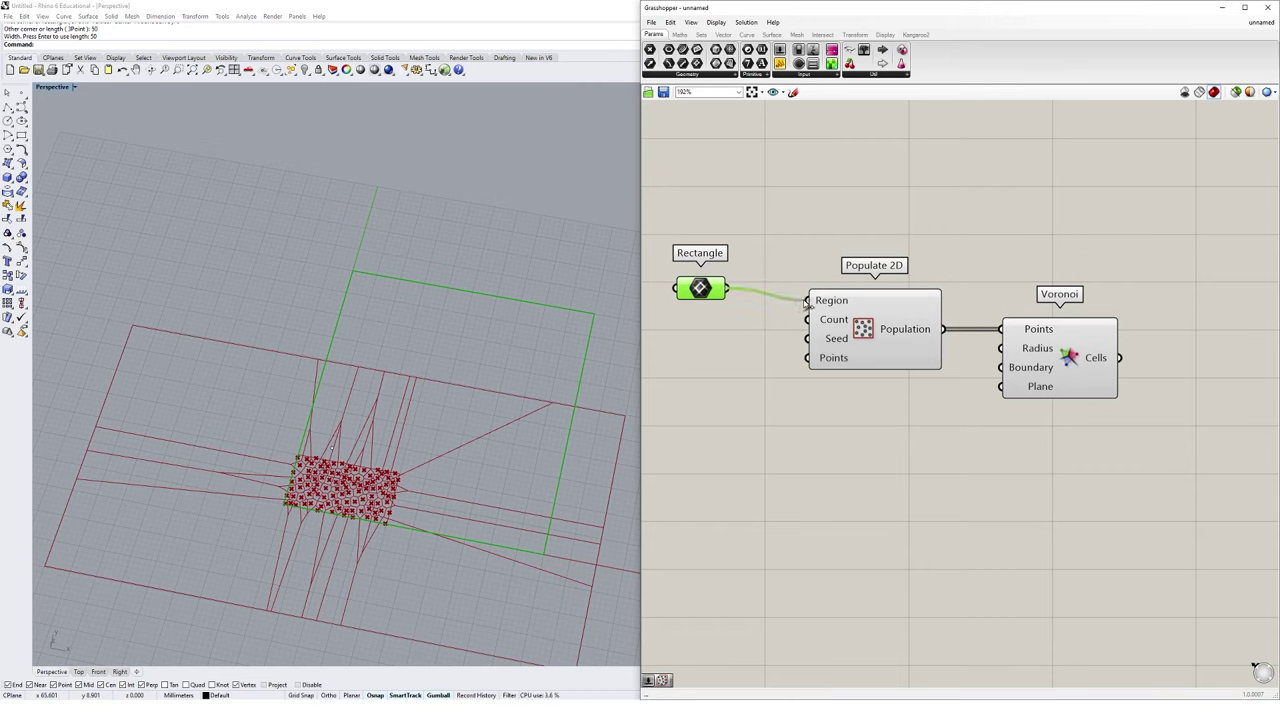
drag(700, 290, 711, 301)
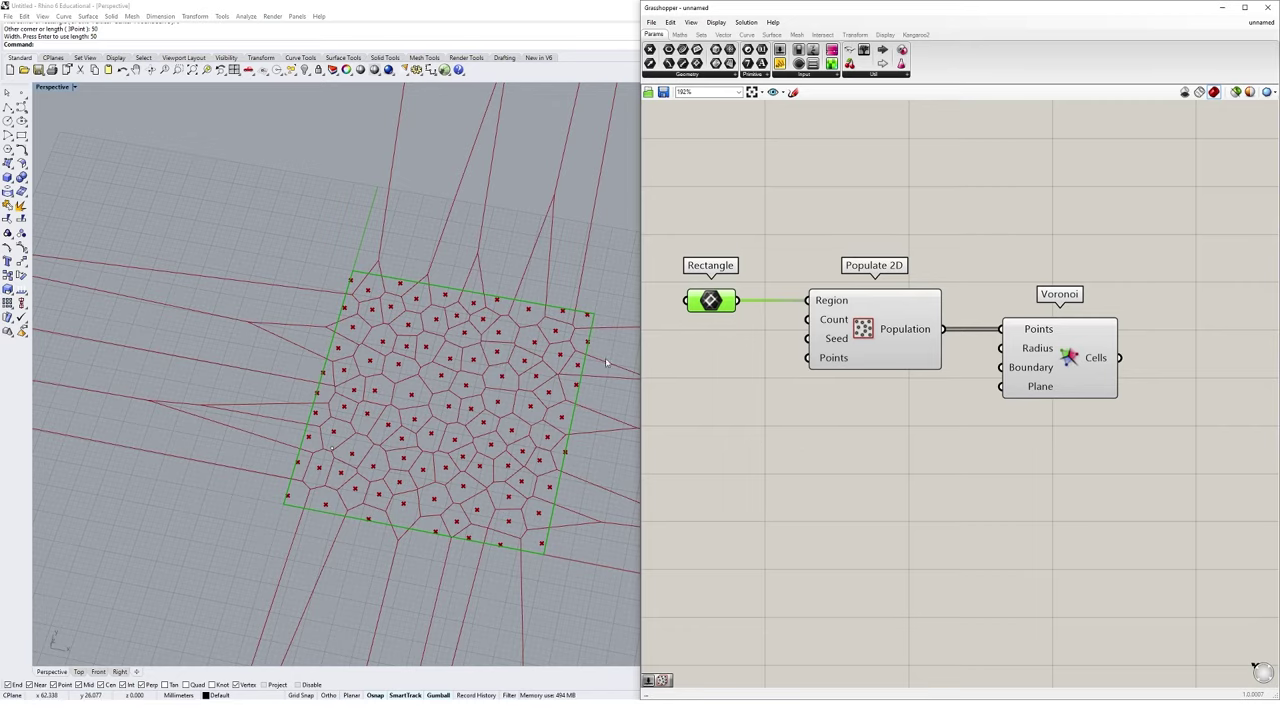
Connect the Rectangle parameter to Voronoi's Boundary input as well and check the bounded cells in the Rhino viewport.
scroll(605, 357, down, 6)
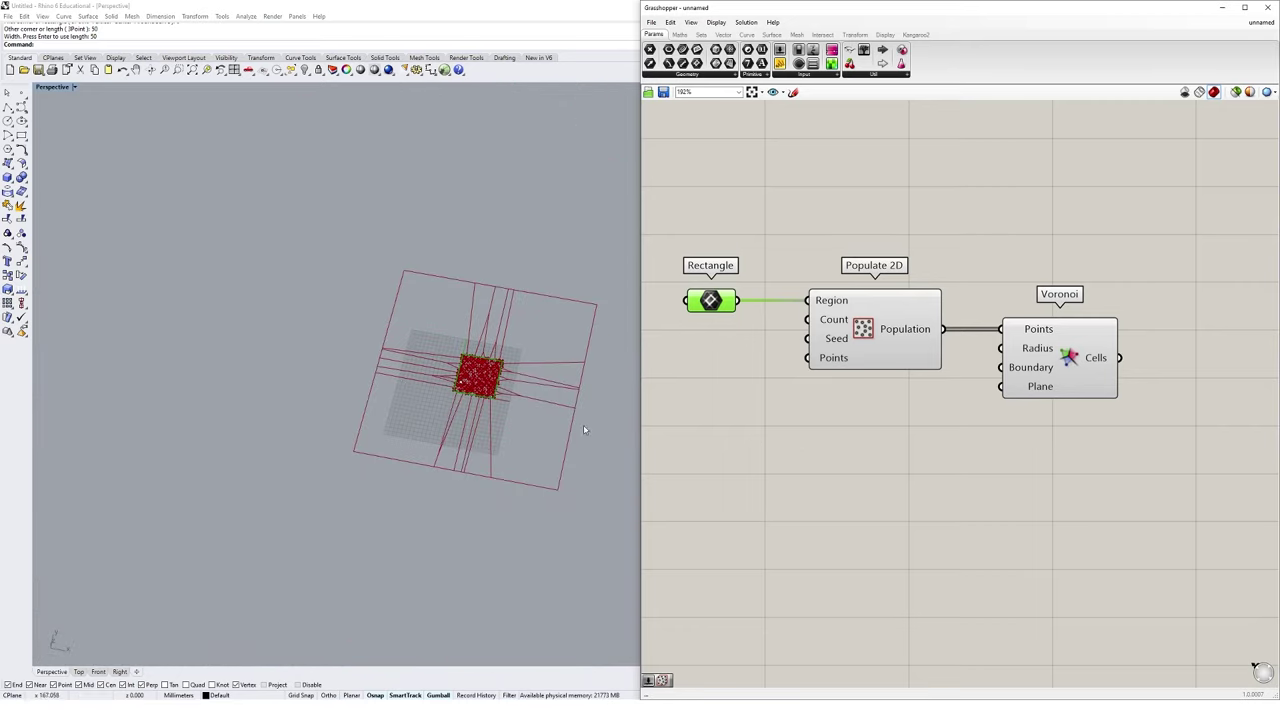
scroll(490, 372, up, 6)
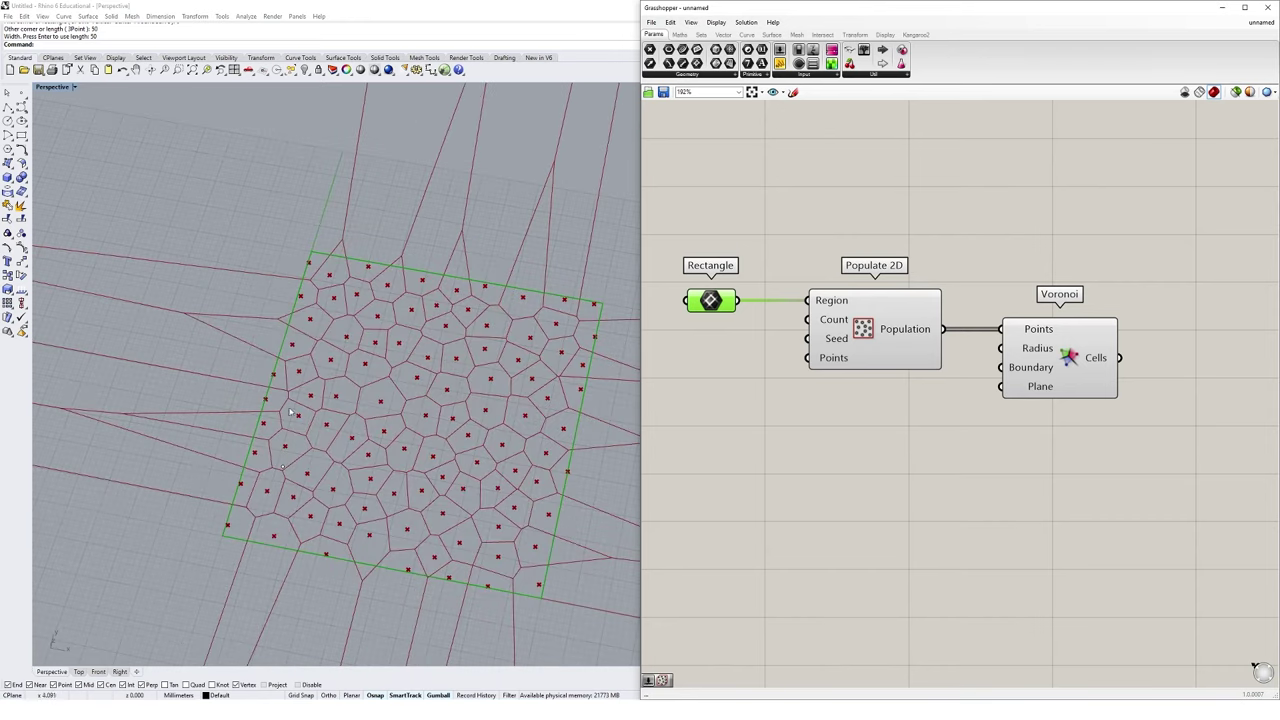
scroll(290, 412, down, 1)
drag(740, 301, 1012, 368)
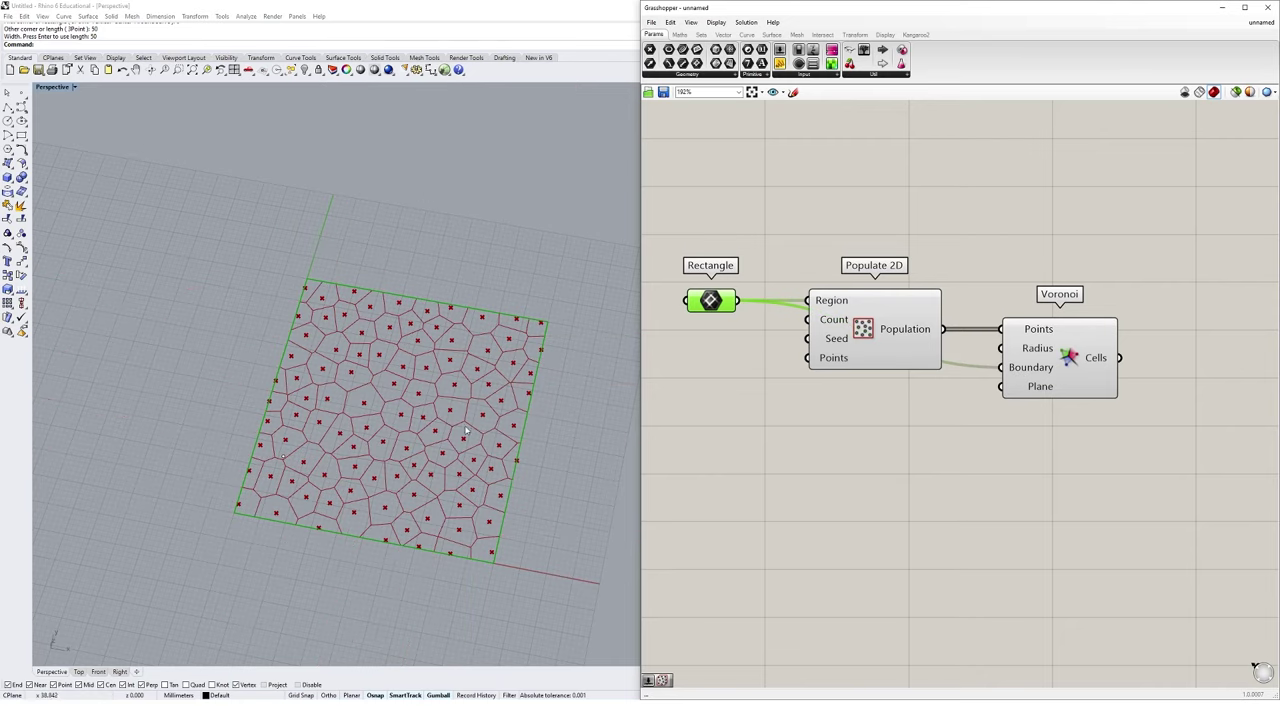
scroll(241, 517, down, 2)
scroll(241, 517, up, 3)
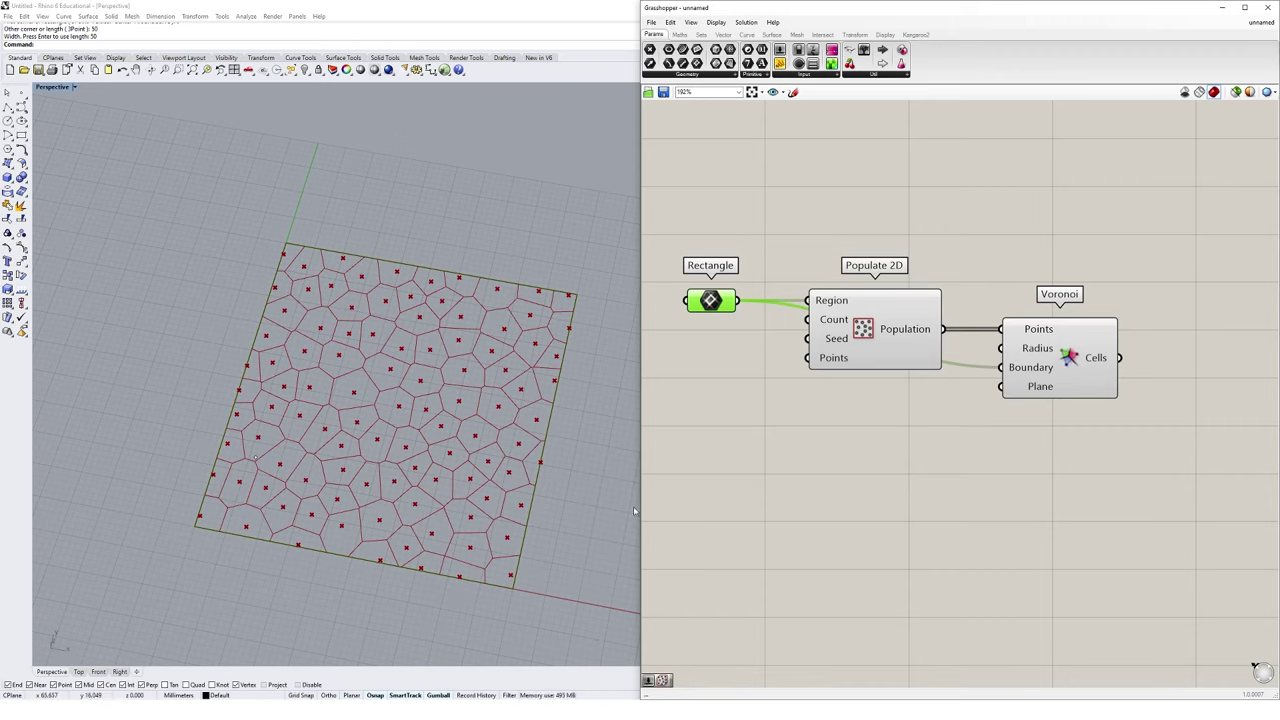
drag(1069, 356, 1062, 356)
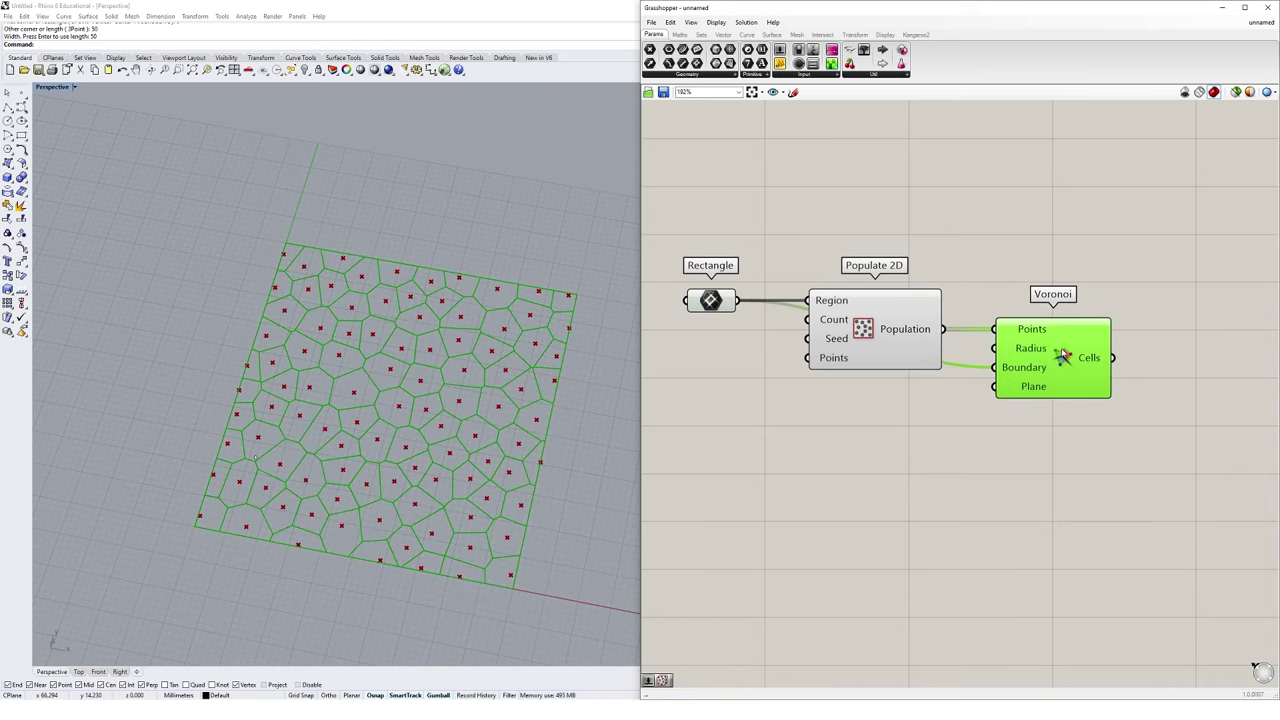
click(997, 419)
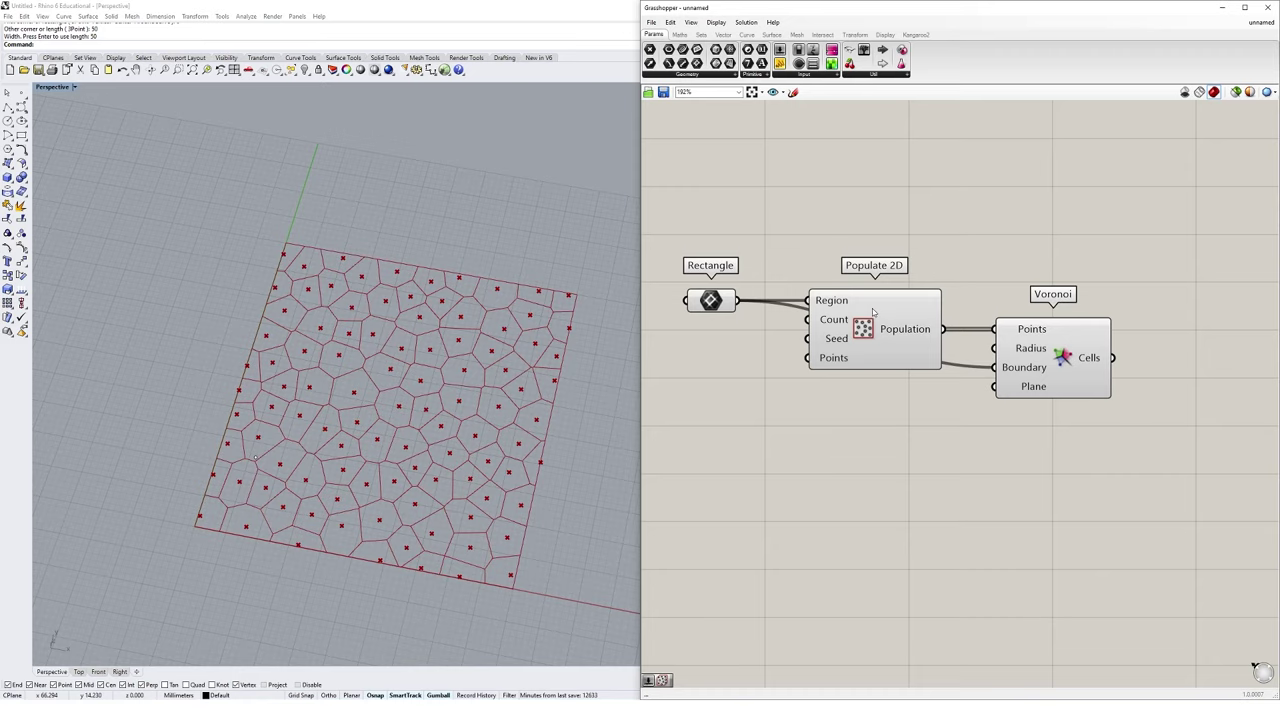
Add a number slider with the value 150 and connect it to Populate 2D's Count input.
mouse_move(840, 322)
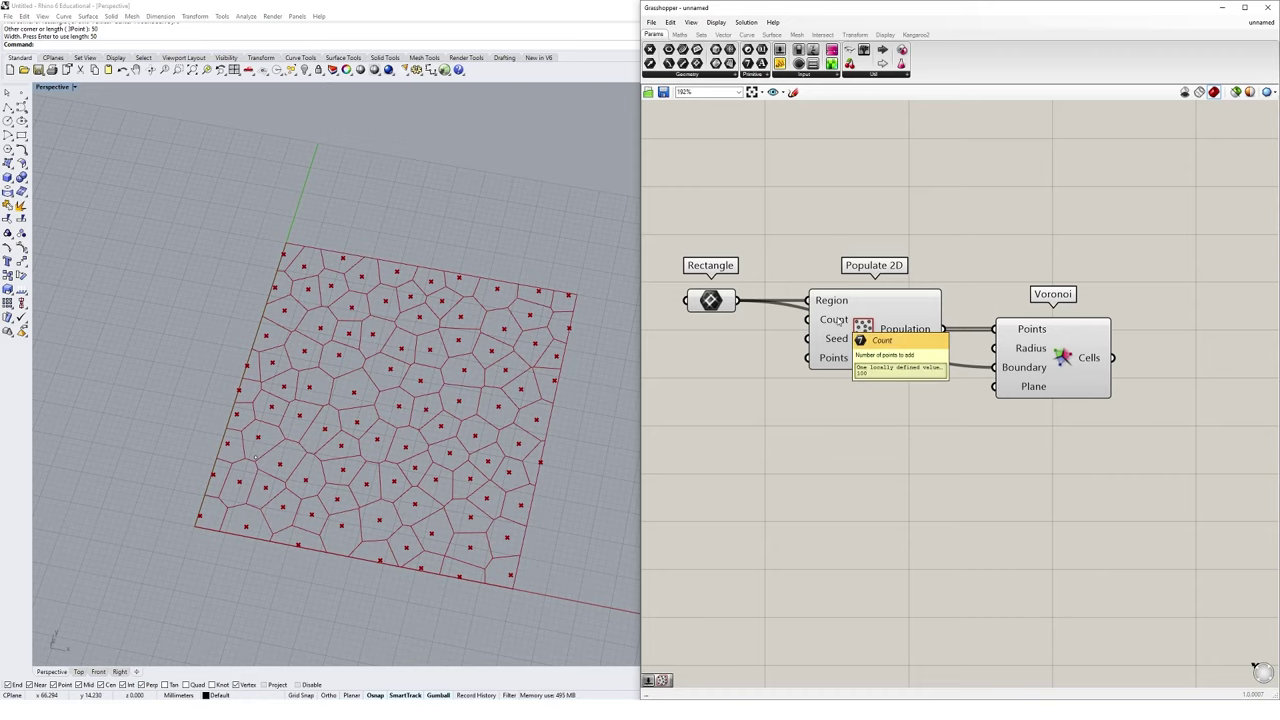
right_drag(800, 341, 870, 365)
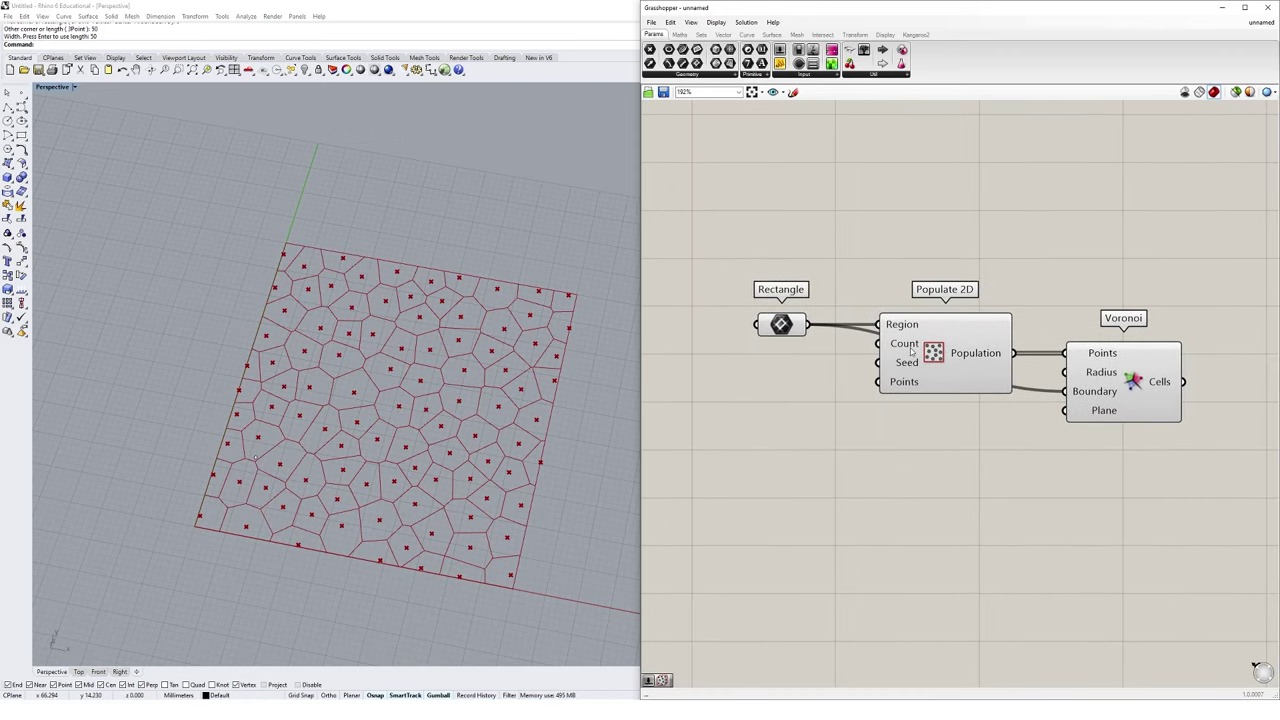
double_click(790, 409)
text(3)
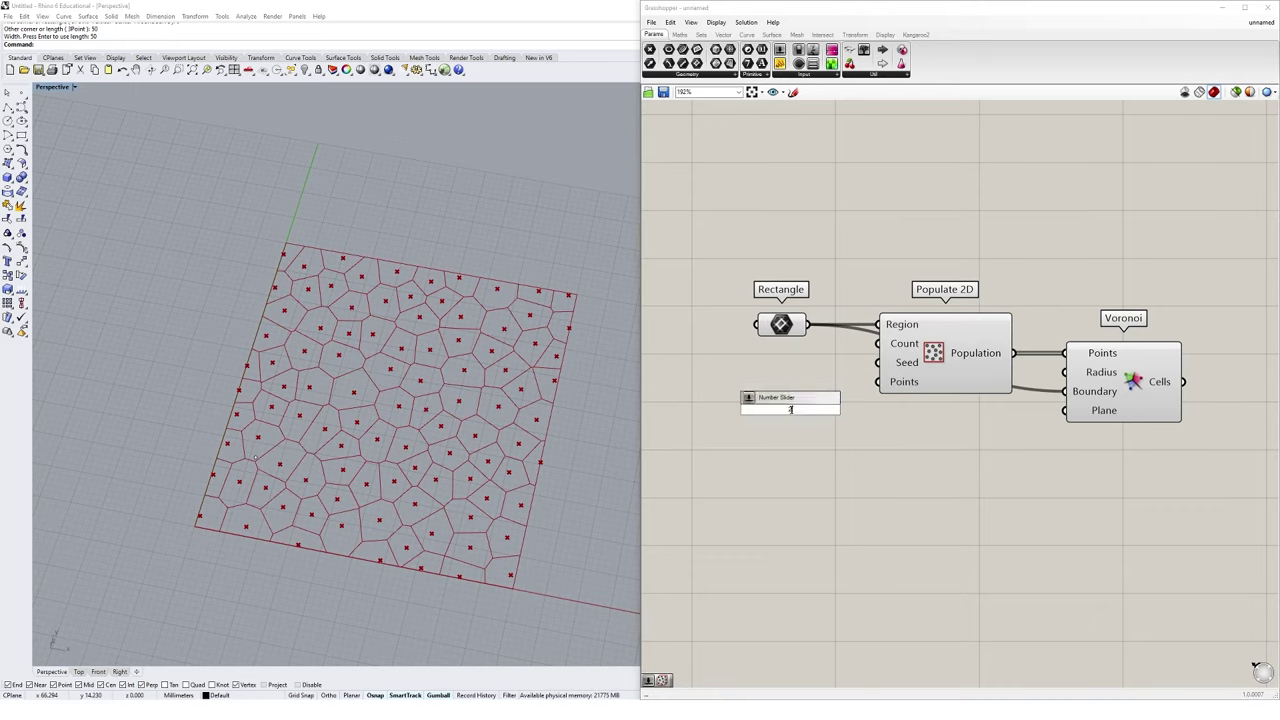
key(BackSpace)
key(BackSpace)
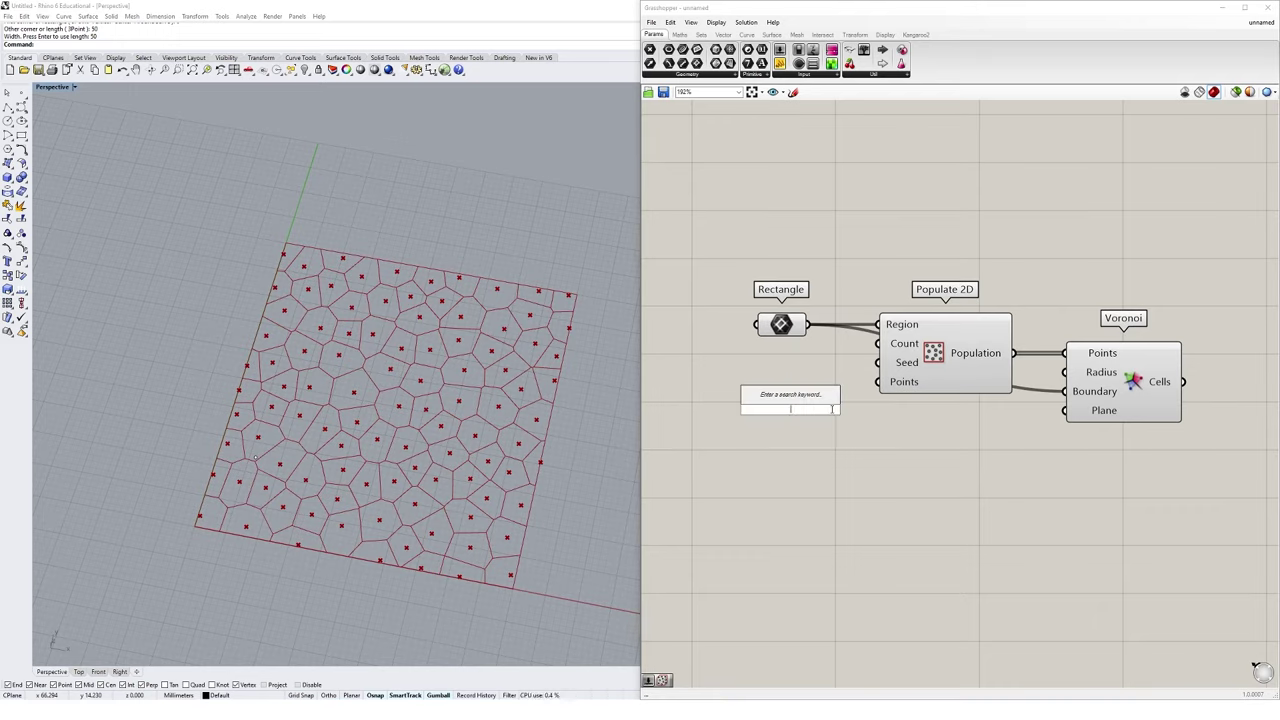
text(150)
key(Return)
drag(830, 410, 877, 344)
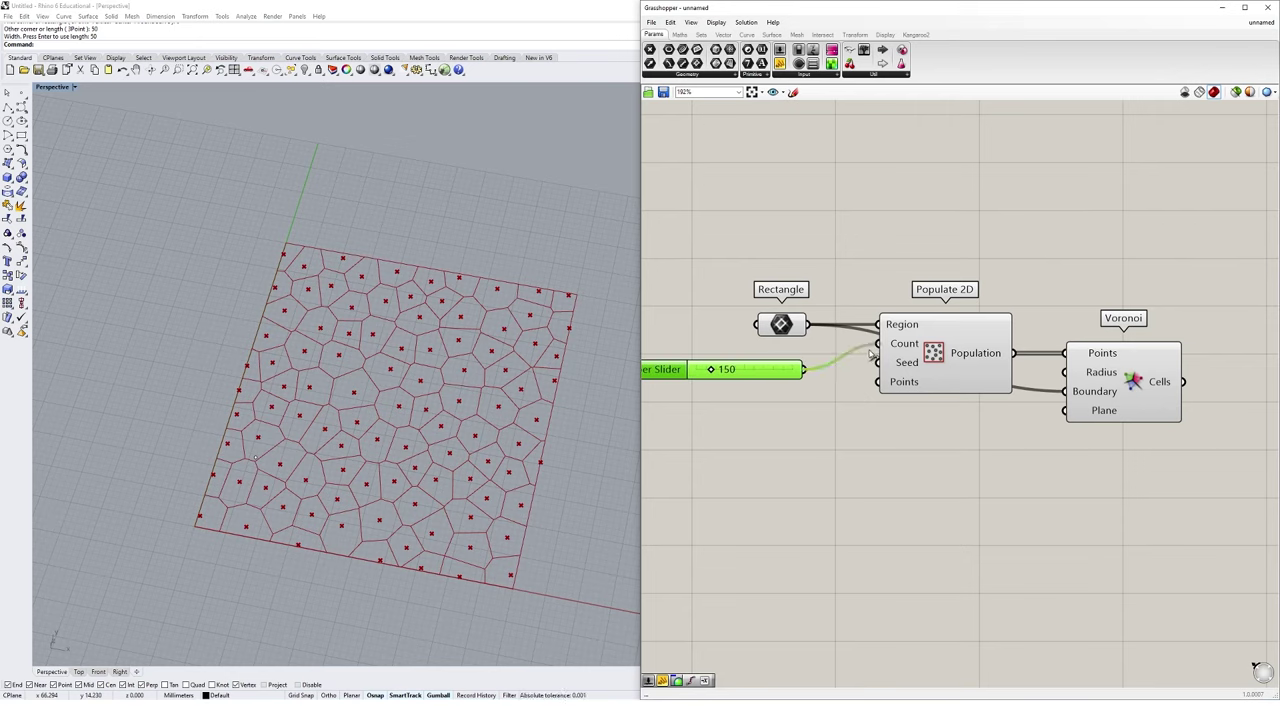
Highlight the Populate 2D points and the Voronoi cells in turn to compare them in the Rhino viewport.
click(930, 360)
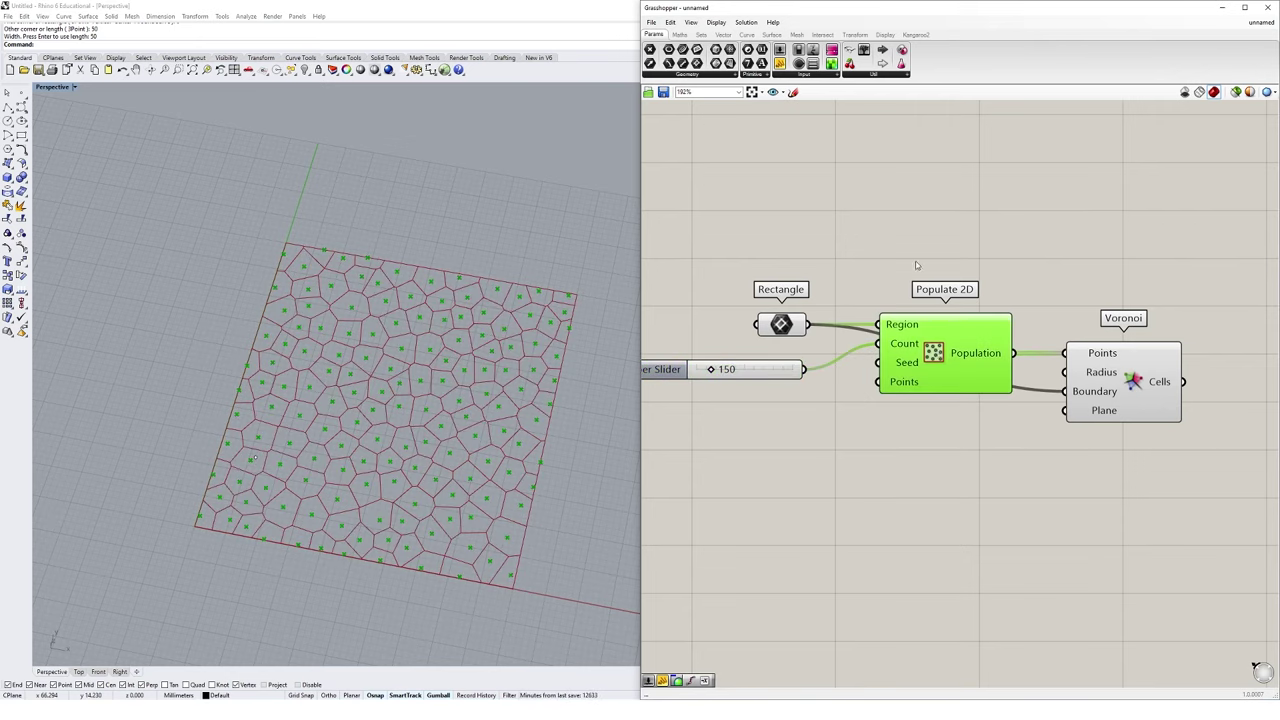
click(960, 430)
click(960, 354)
click(1133, 378)
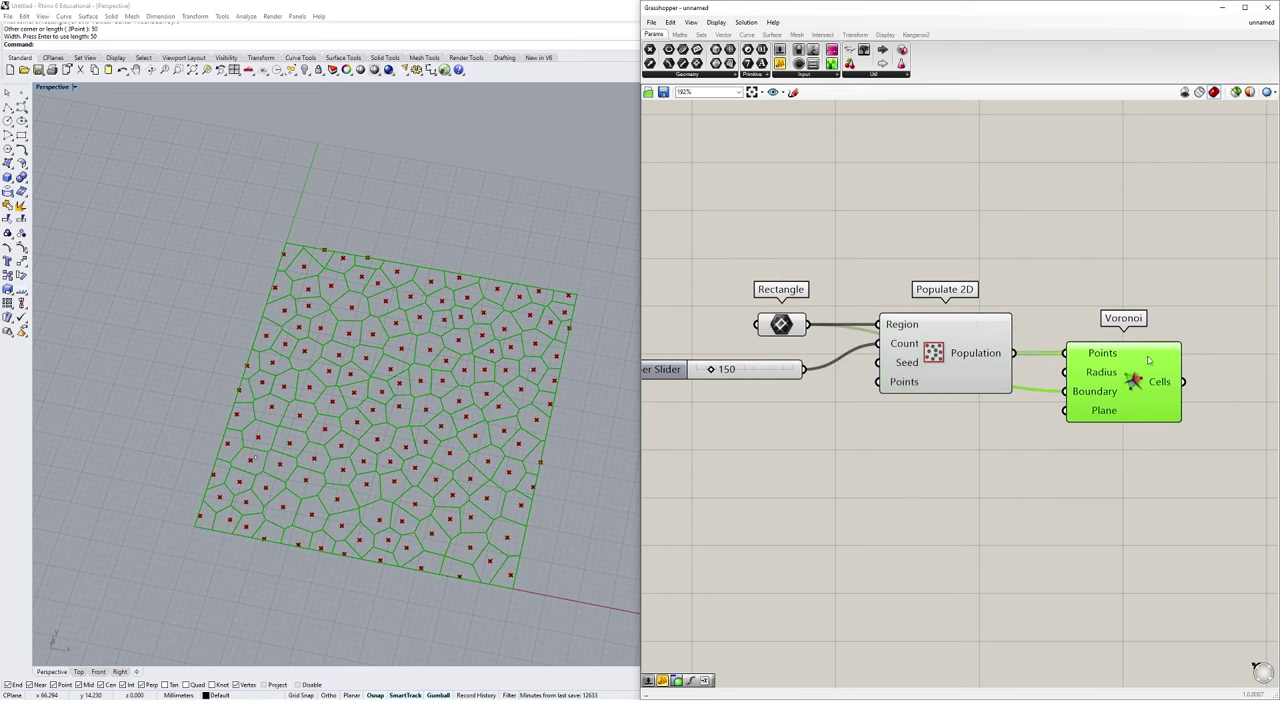
click(1084, 315)
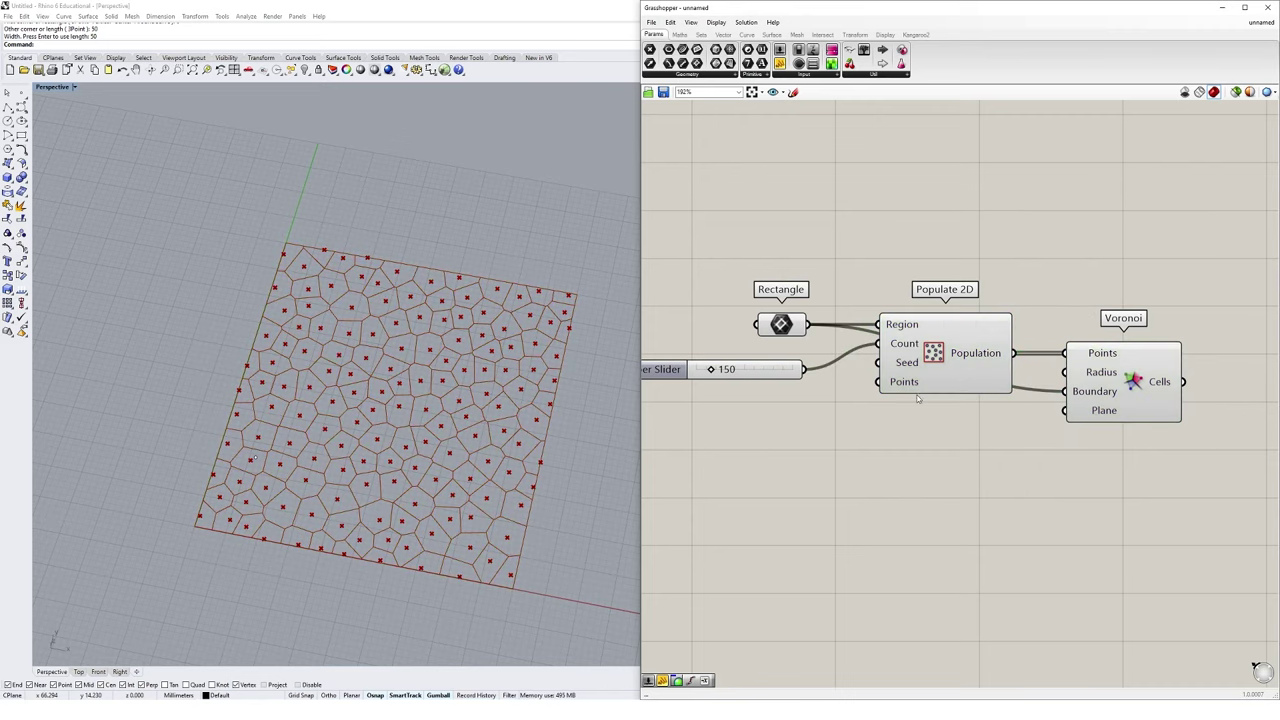
Raise the Count slider to 192 and inspect the denser pattern from an oblique view in Rhino.
right_drag(732, 382, 746, 385)
mouse_move(726, 374)
mouse_down()
mouse_move(760, 390)
mouse_move(710, 384)
mouse_move(729, 380)
mouse_up()
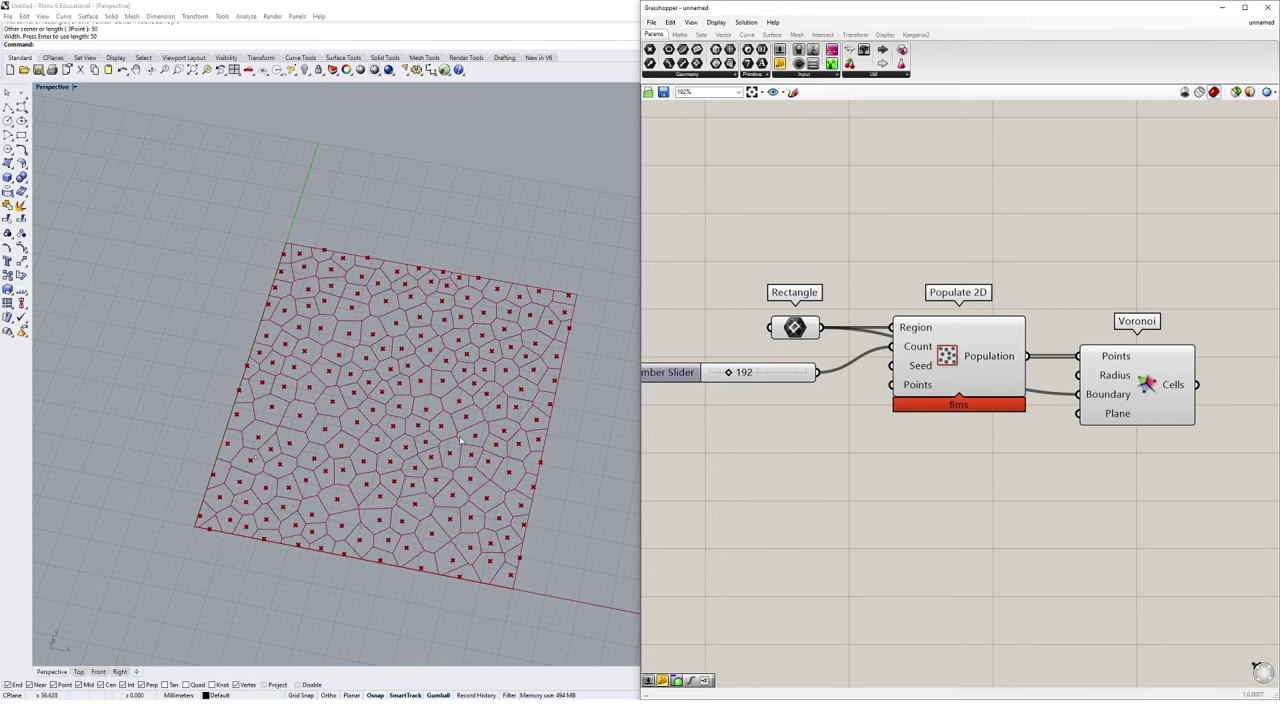
right_drag(462, 441, 604, 331)
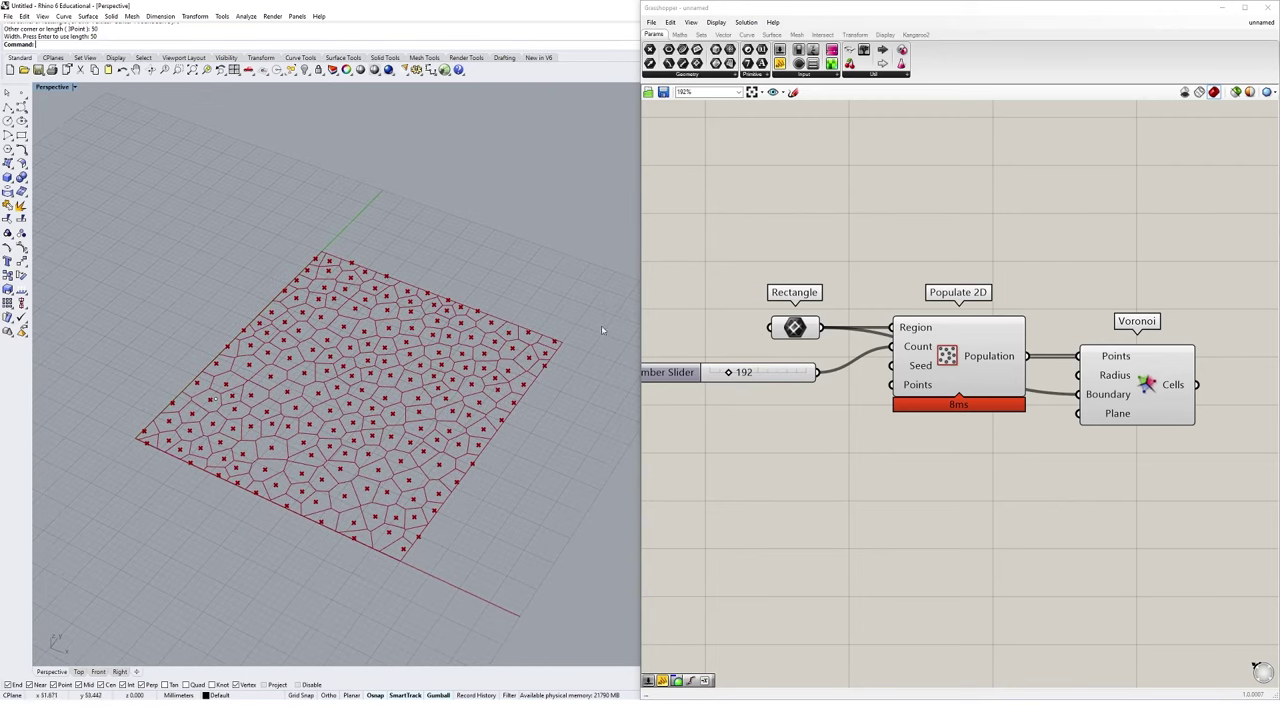
Place a second Voronoi component below the existing one and examine its description and inputs.
click(1116, 372)
scroll(1141, 397, down, 2)
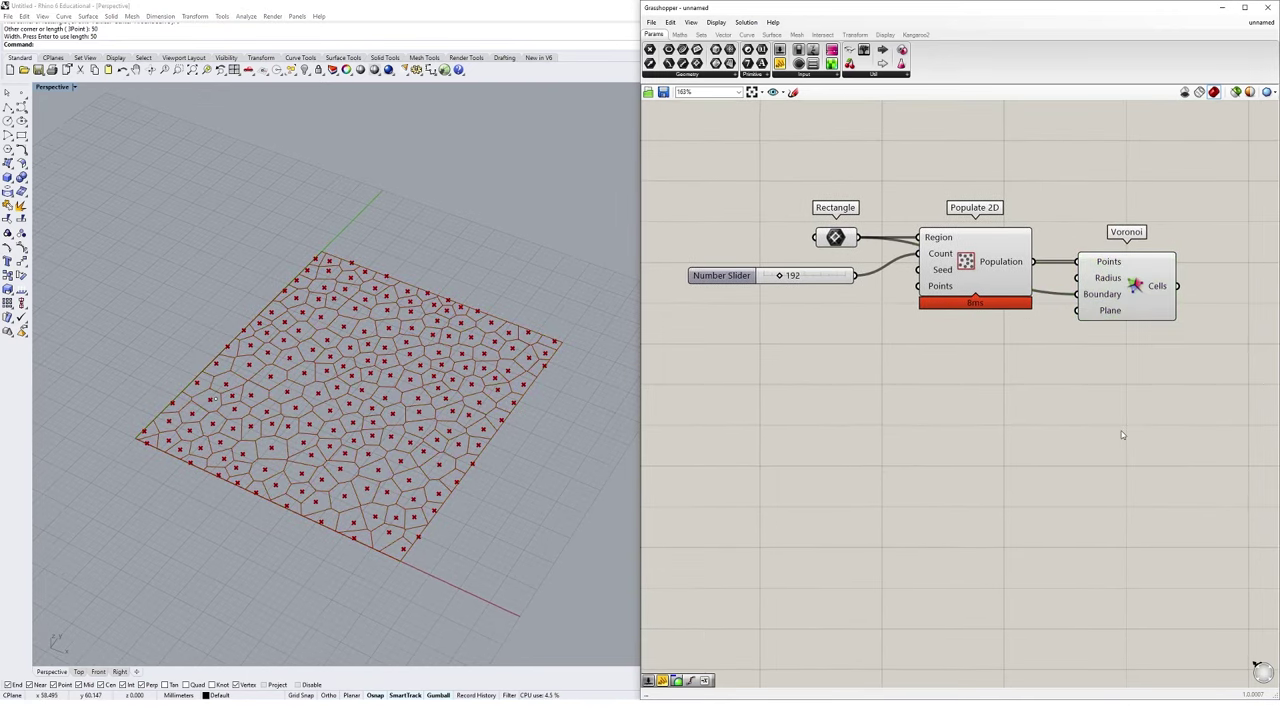
double_click(1120, 430)
text(voroni)
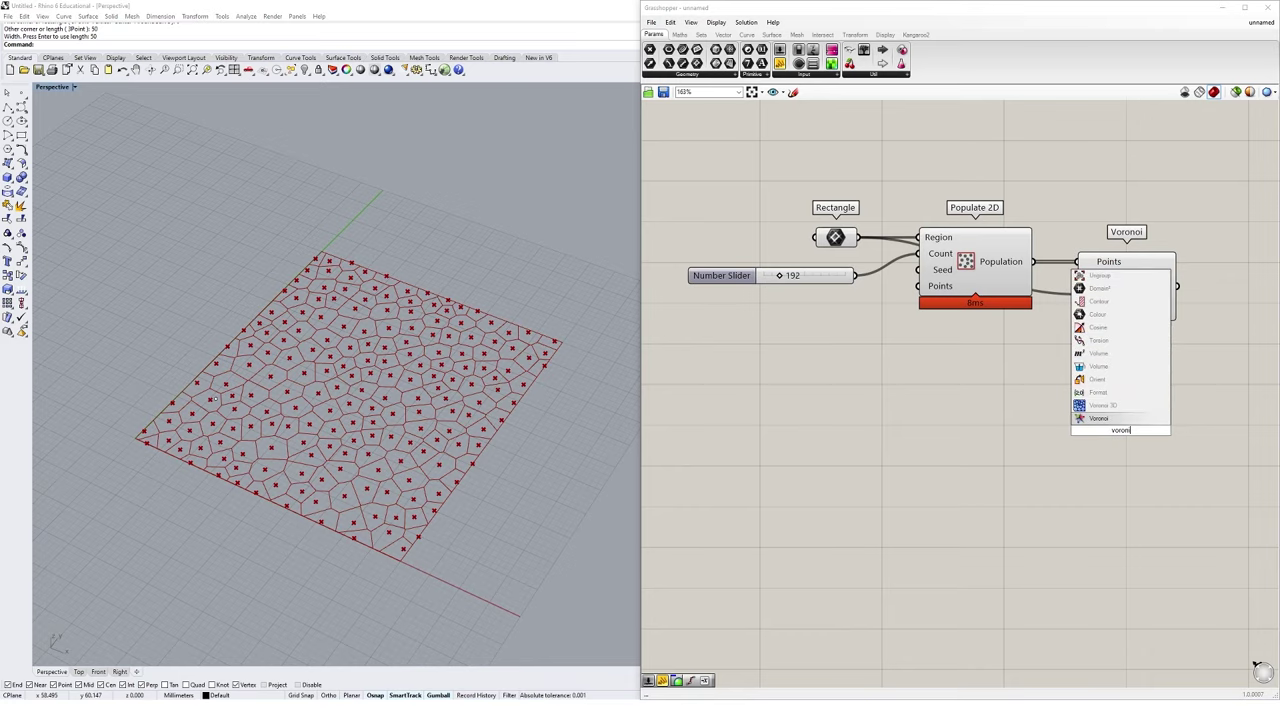
key(Return)
scroll(279, 433, down, 4)
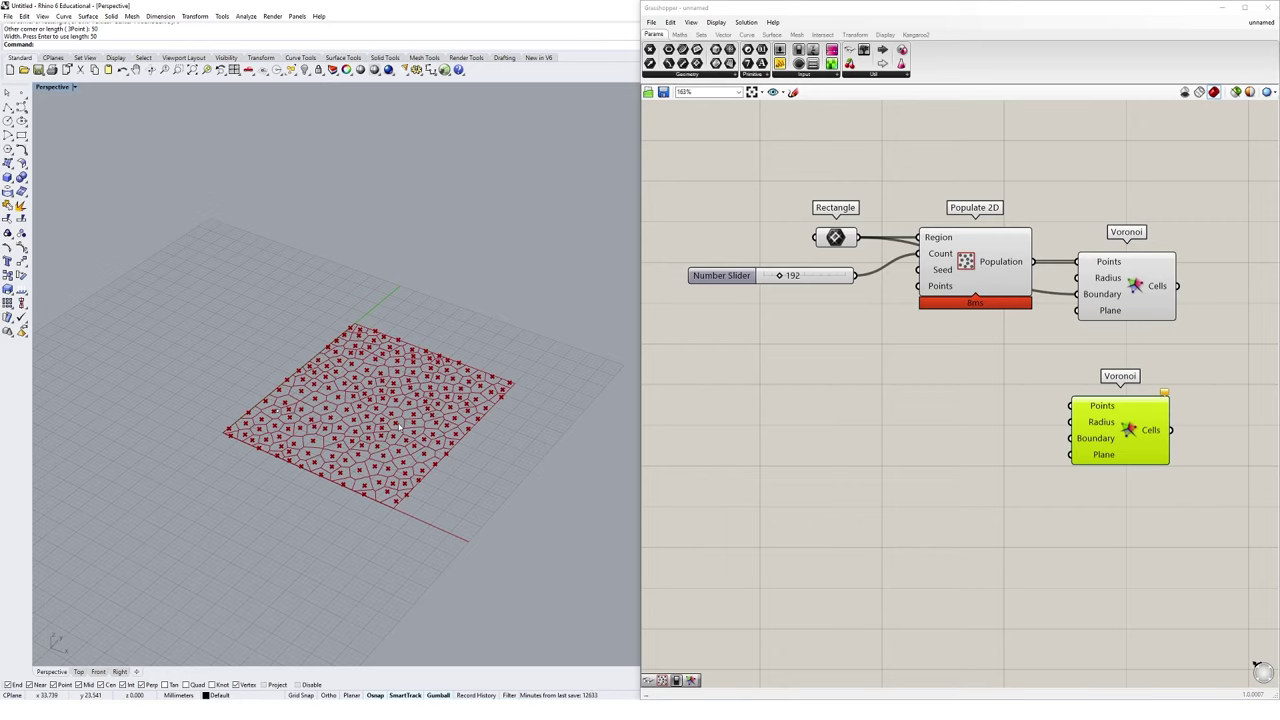
right_drag(980, 442, 889, 443)
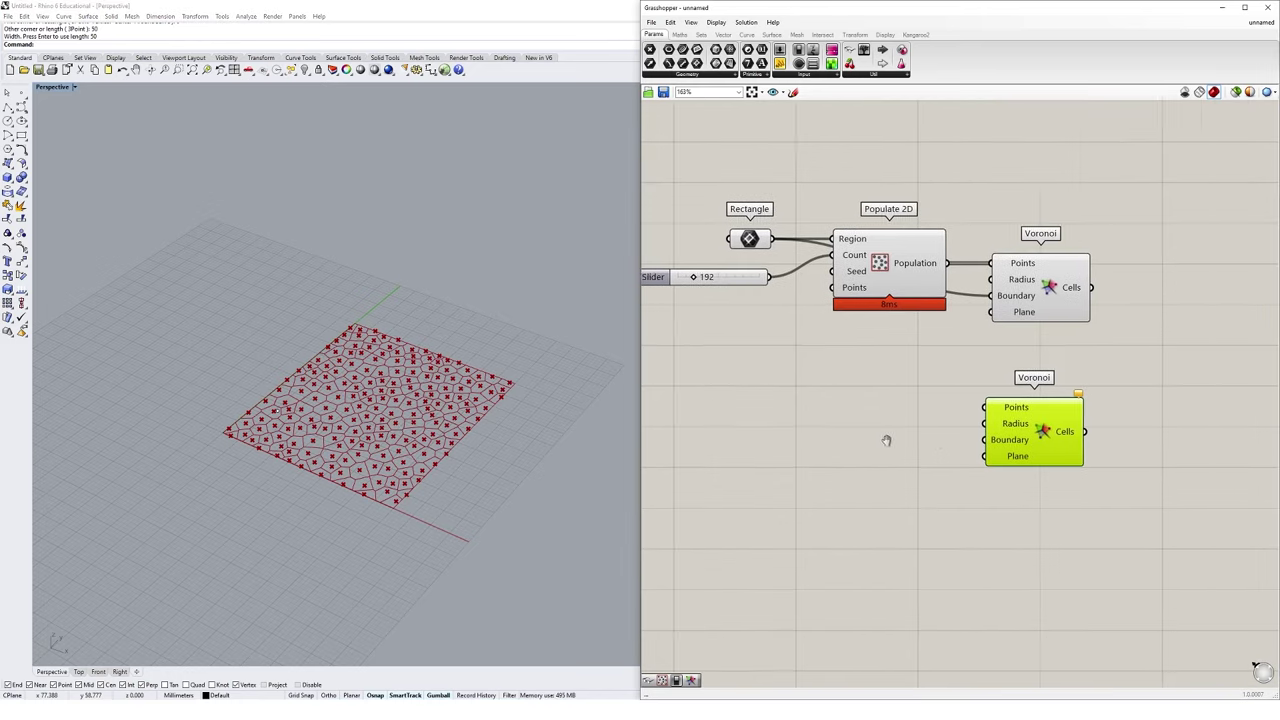
mouse_move(1039, 429)
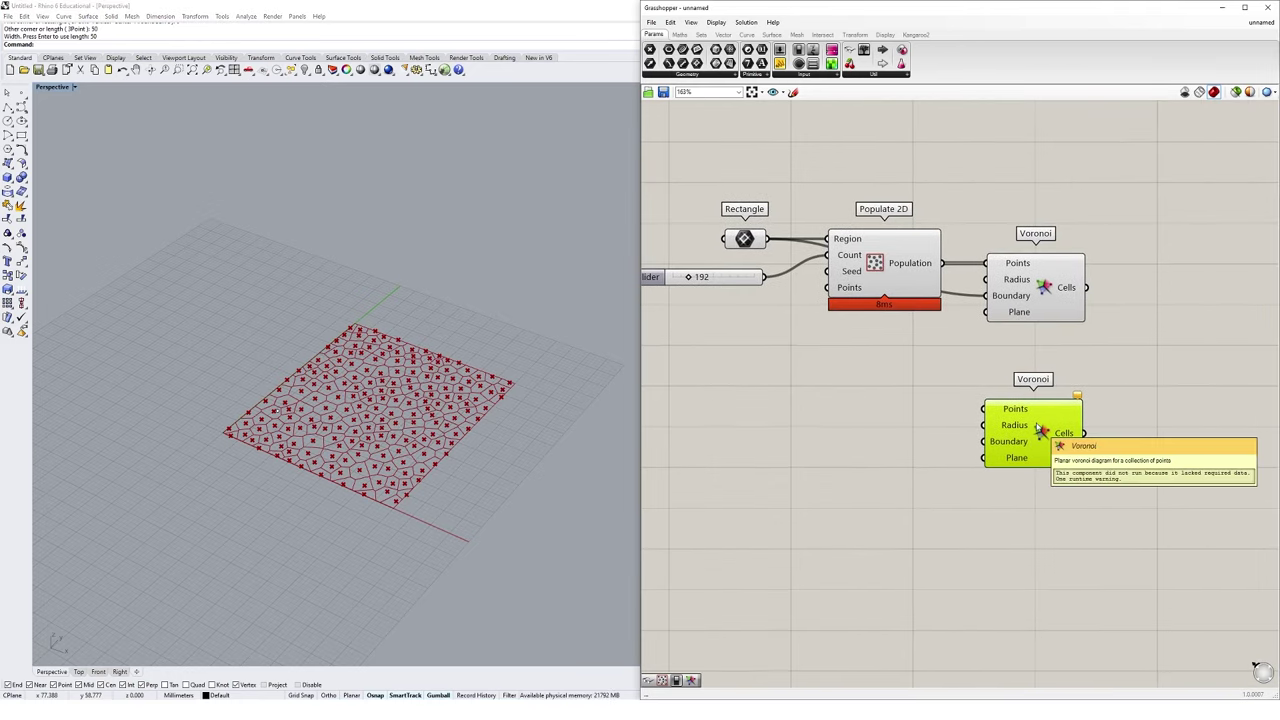
drag(1026, 420, 1032, 414)
click(1026, 366)
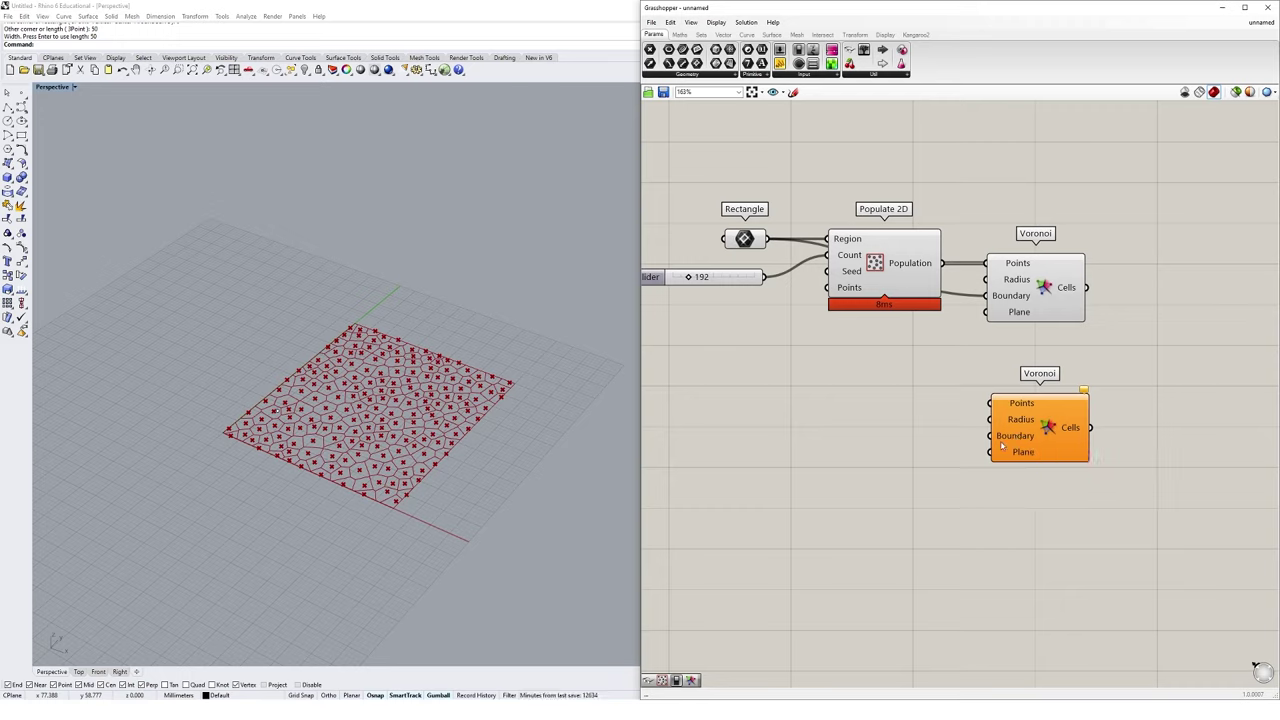
Draw a square plane surface with a side length of 50 beside the Voronoi pattern in Rhino.
mouse_move(1002, 445)
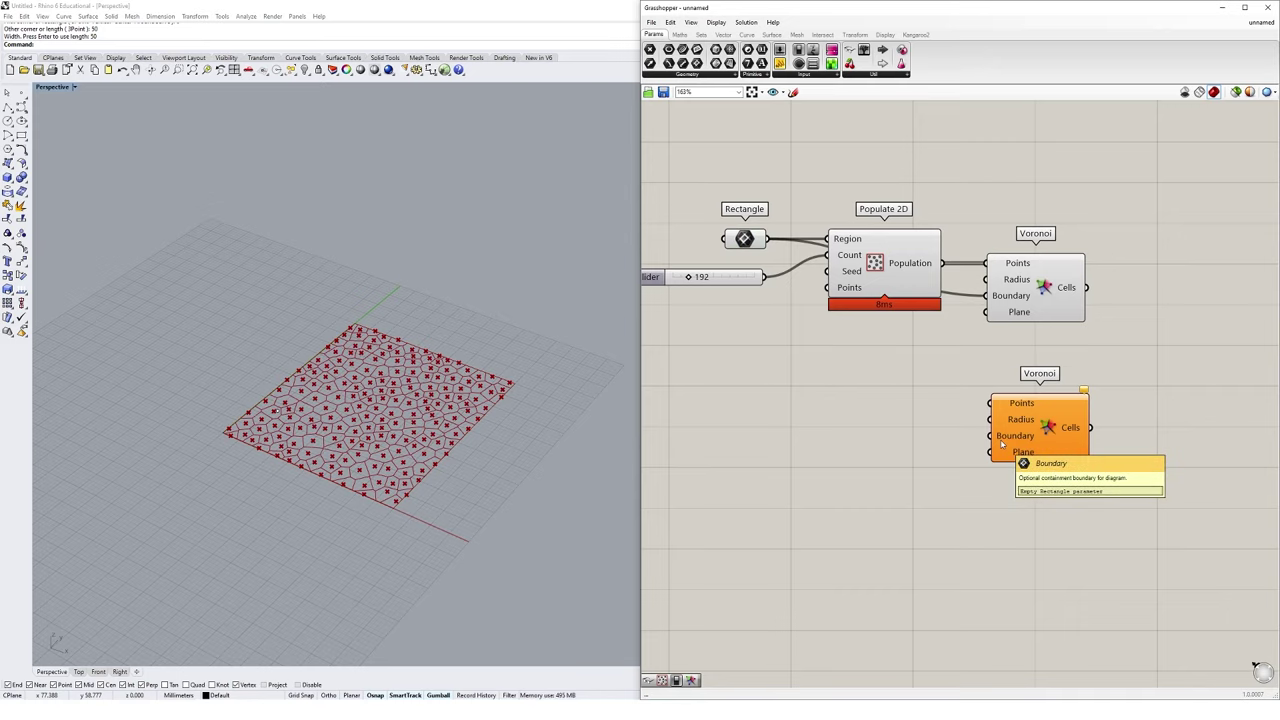
right_drag(518, 390, 427, 359)
key(Return)
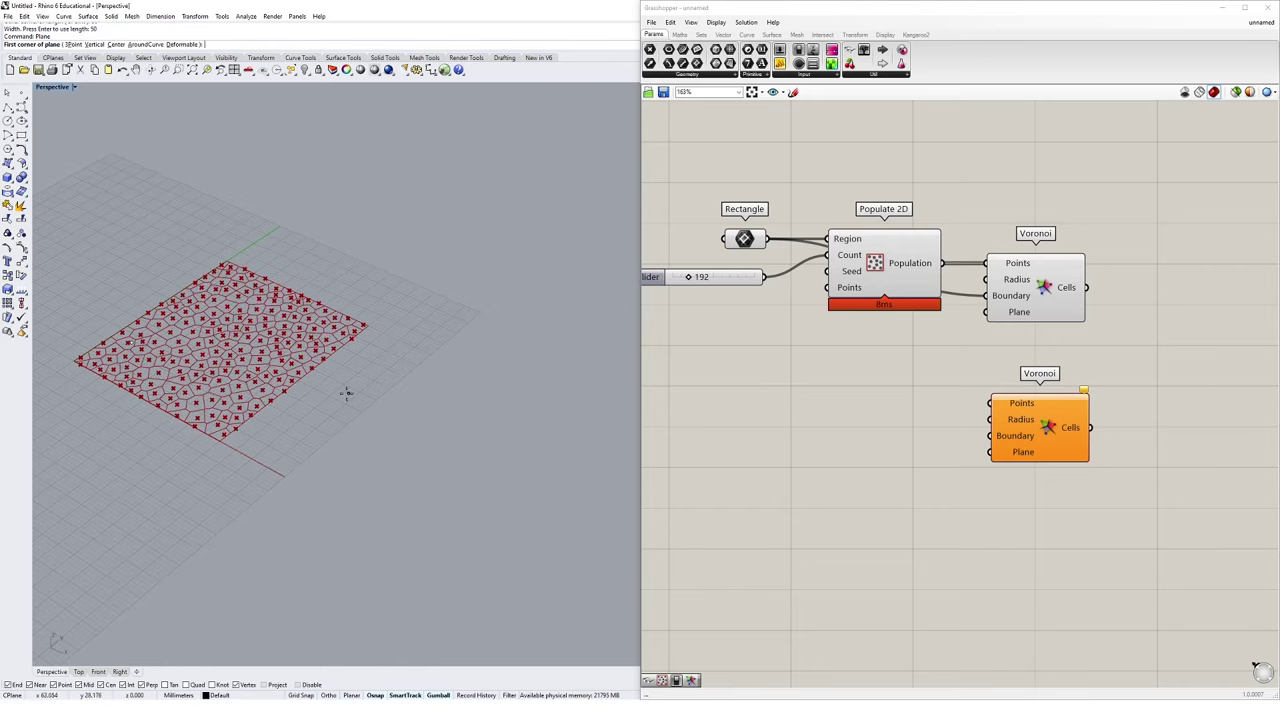
click(348, 392)
text(50)
key(Return)
key(Return)
mouse_move(557, 302)
shift+right_down()
mouse_move(429, 317)
mouse_move(523, 391)
mouse_move(480, 300)
mouse_move(419, 460)
mouse_move(306, 290)
shift+right_up()
click(419, 460)
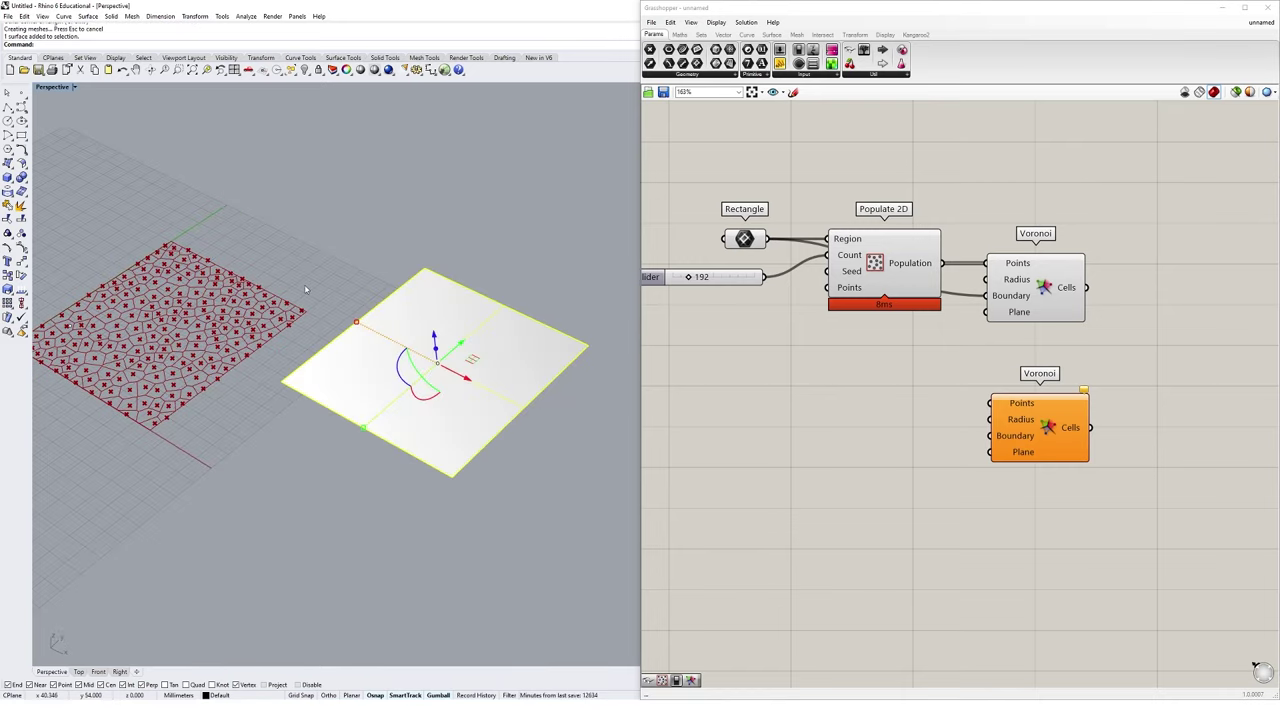
shift+right_drag(394, 326, 404, 294)
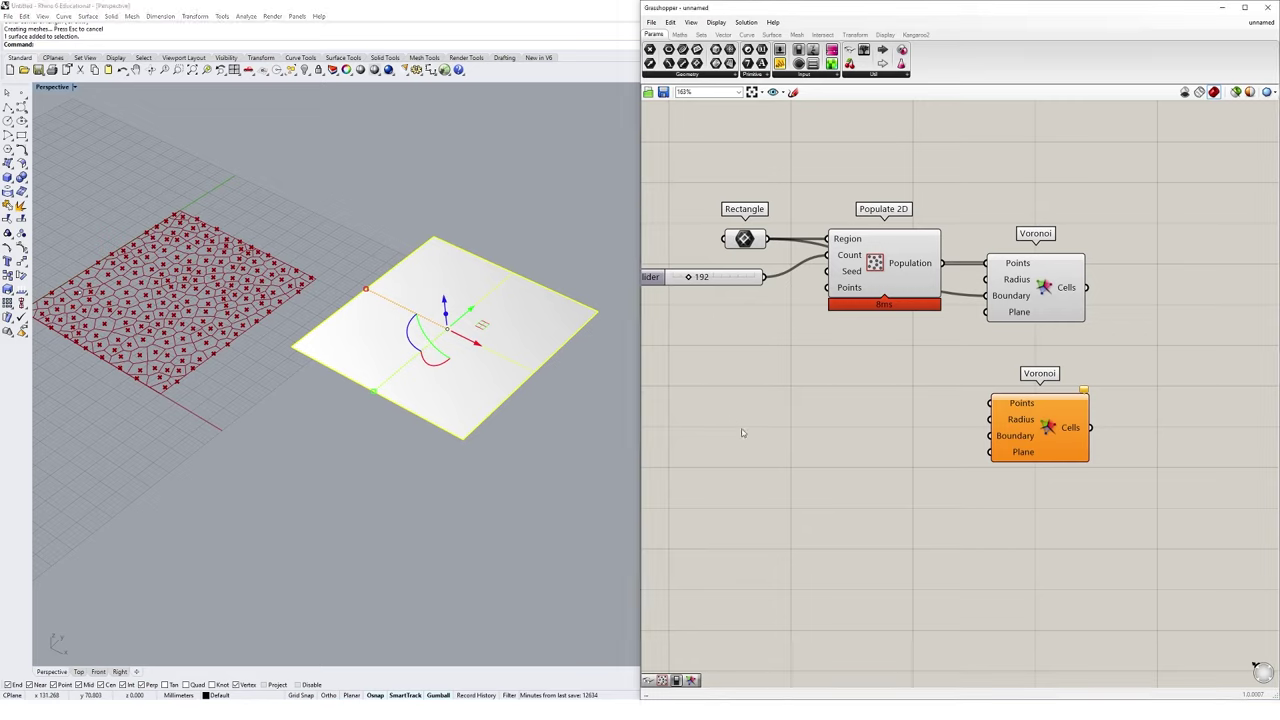
Add a Surface parameter below the Rectangle parameter in Grasshopper and set it to reference the new Rhino plane.
double_click(742, 430)
text(su)
click(722, 405)
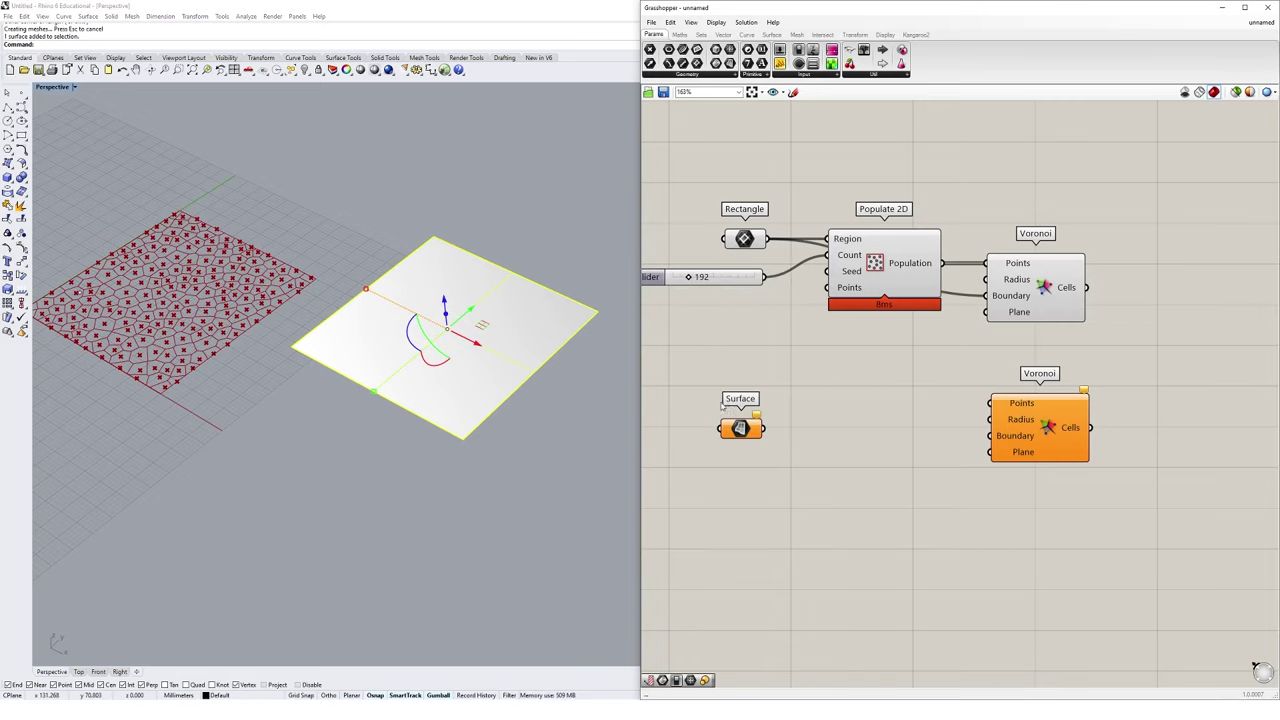
right_click(739, 430)
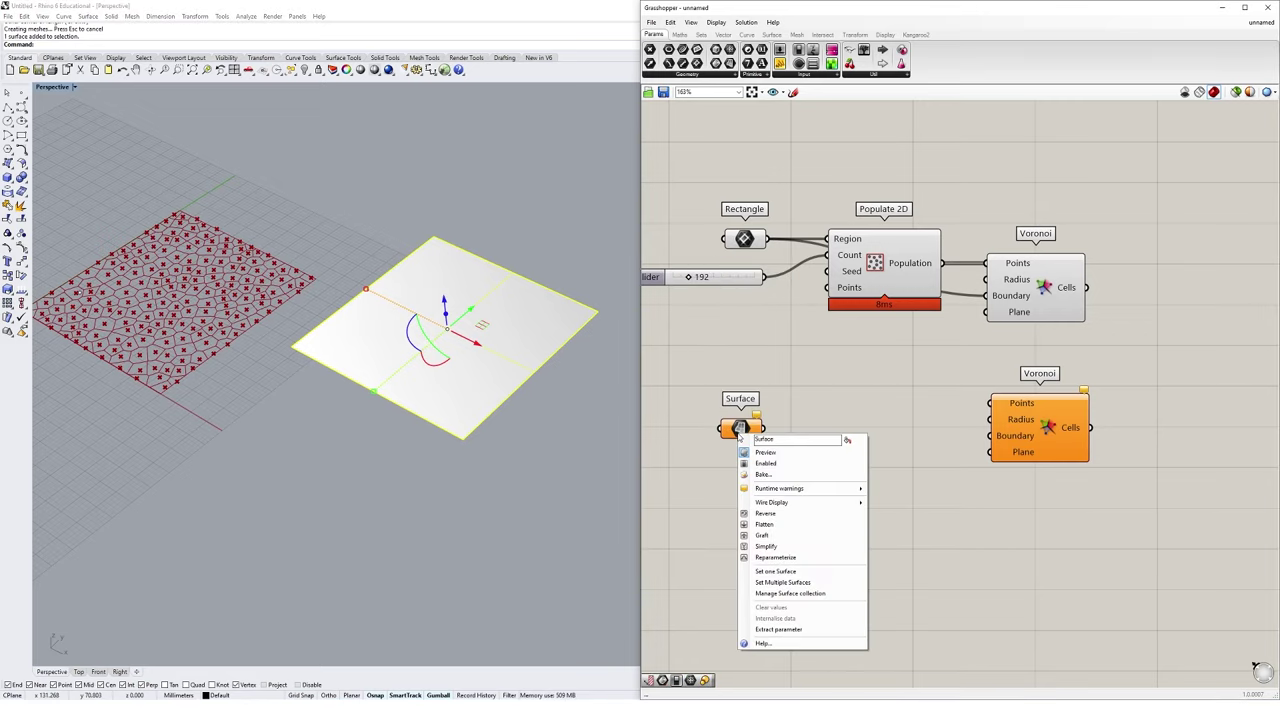
click(800, 571)
click(538, 460)
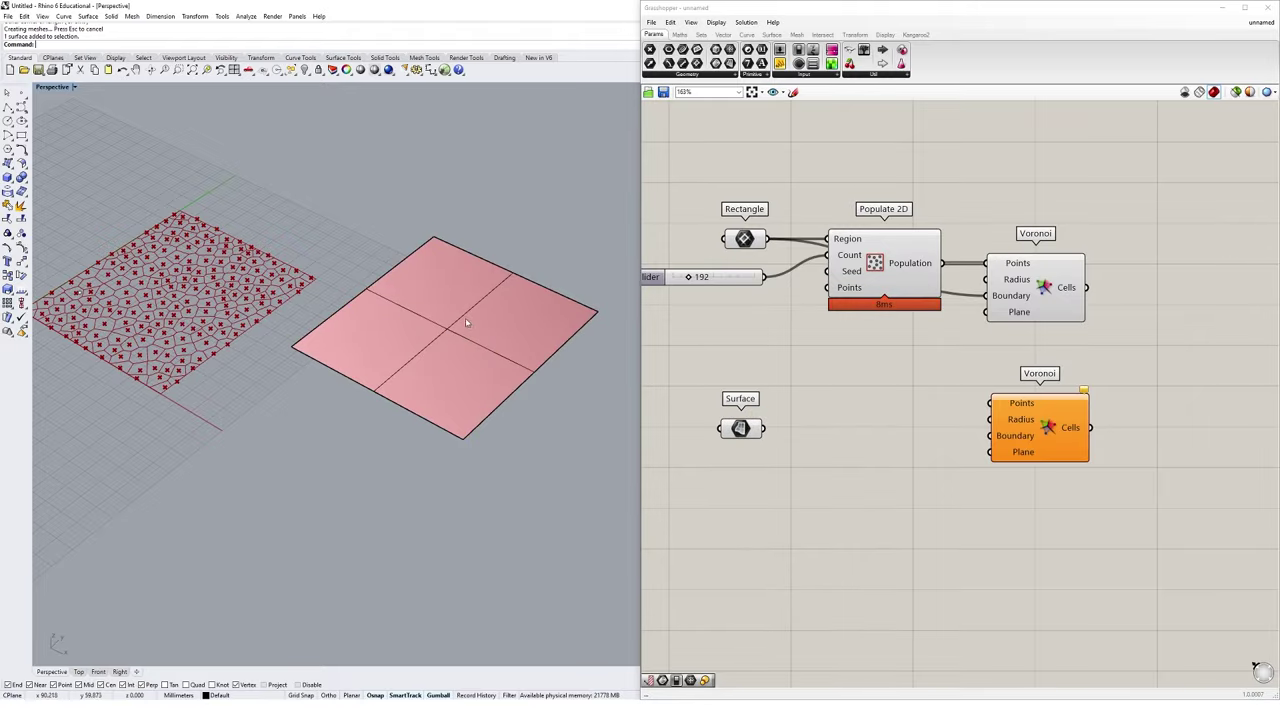
Move the plane slightly downward in Rhino and highlight the Surface parameter to check that it follows.
shift+right_drag(468, 332, 454, 372)
click(454, 372)
drag(474, 370, 475, 396)
click(738, 470)
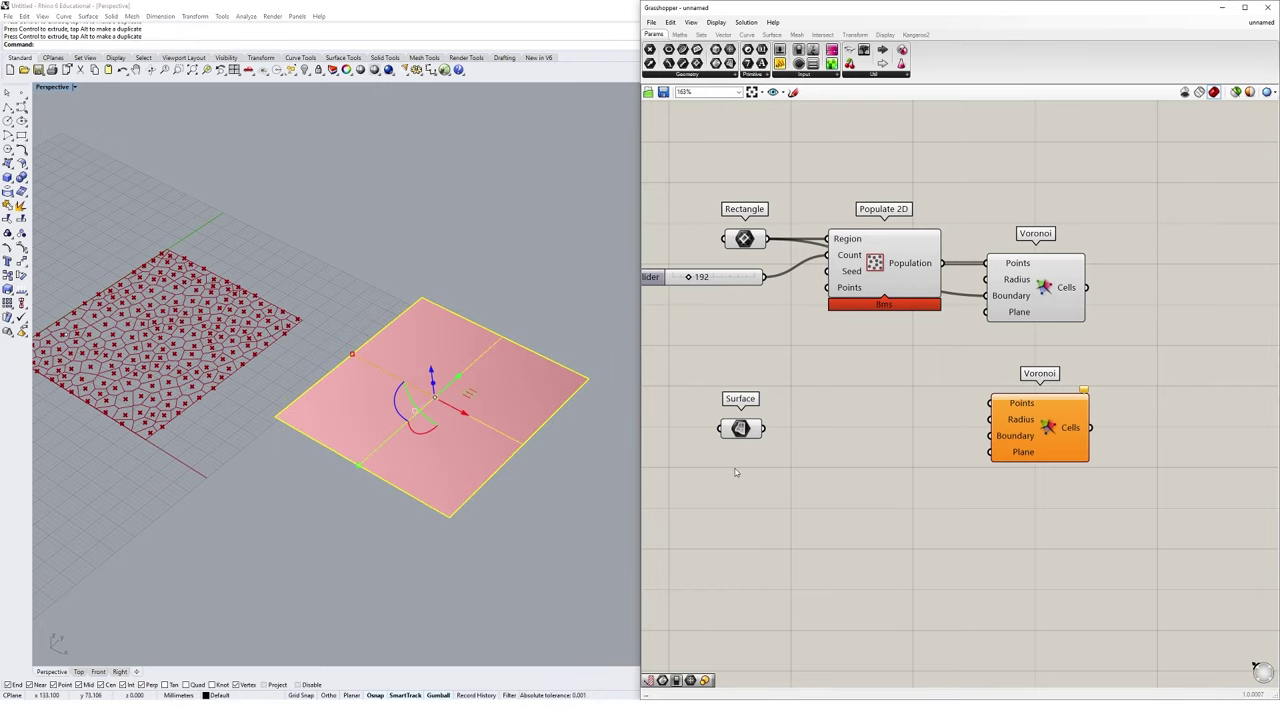
click(570, 517)
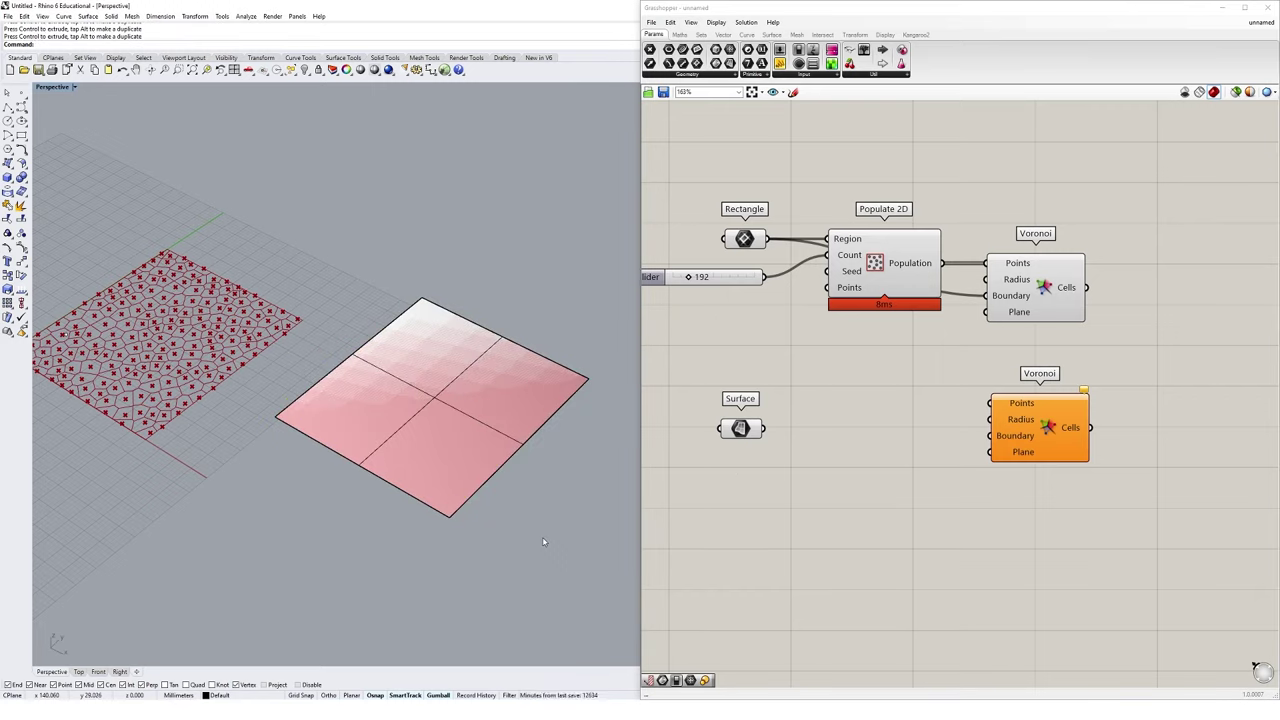
click(740, 428)
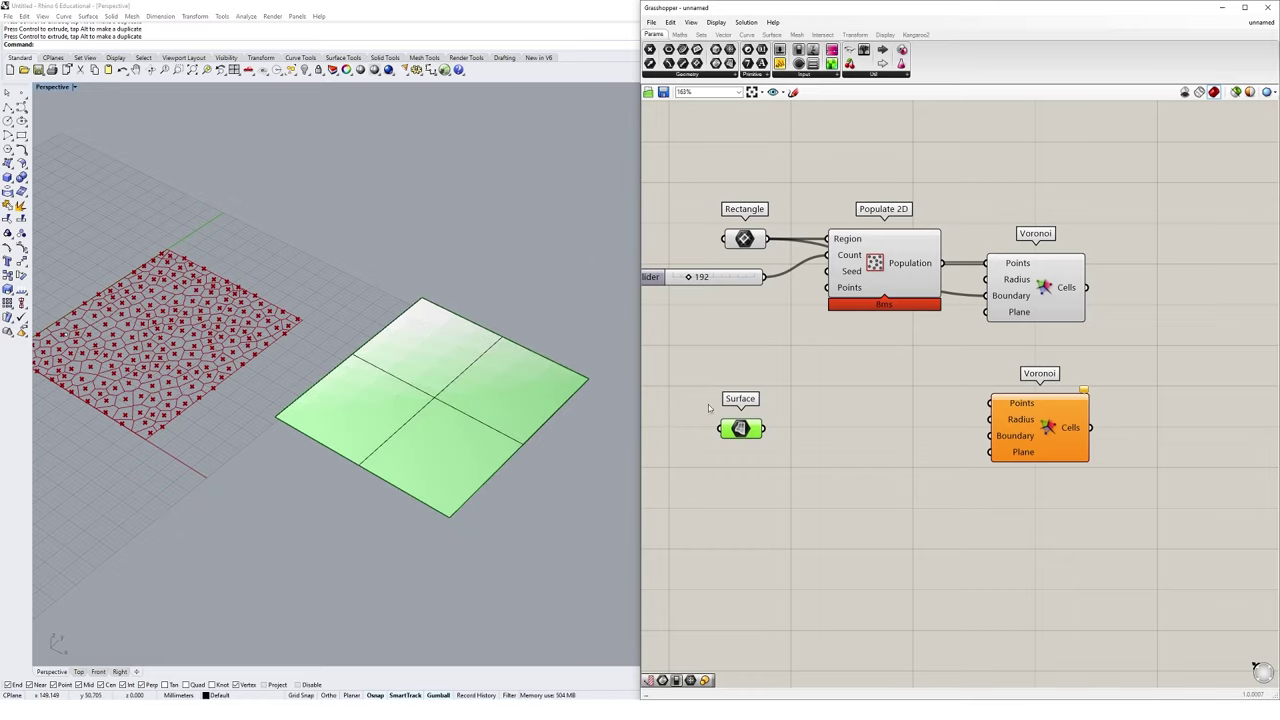
click(778, 458)
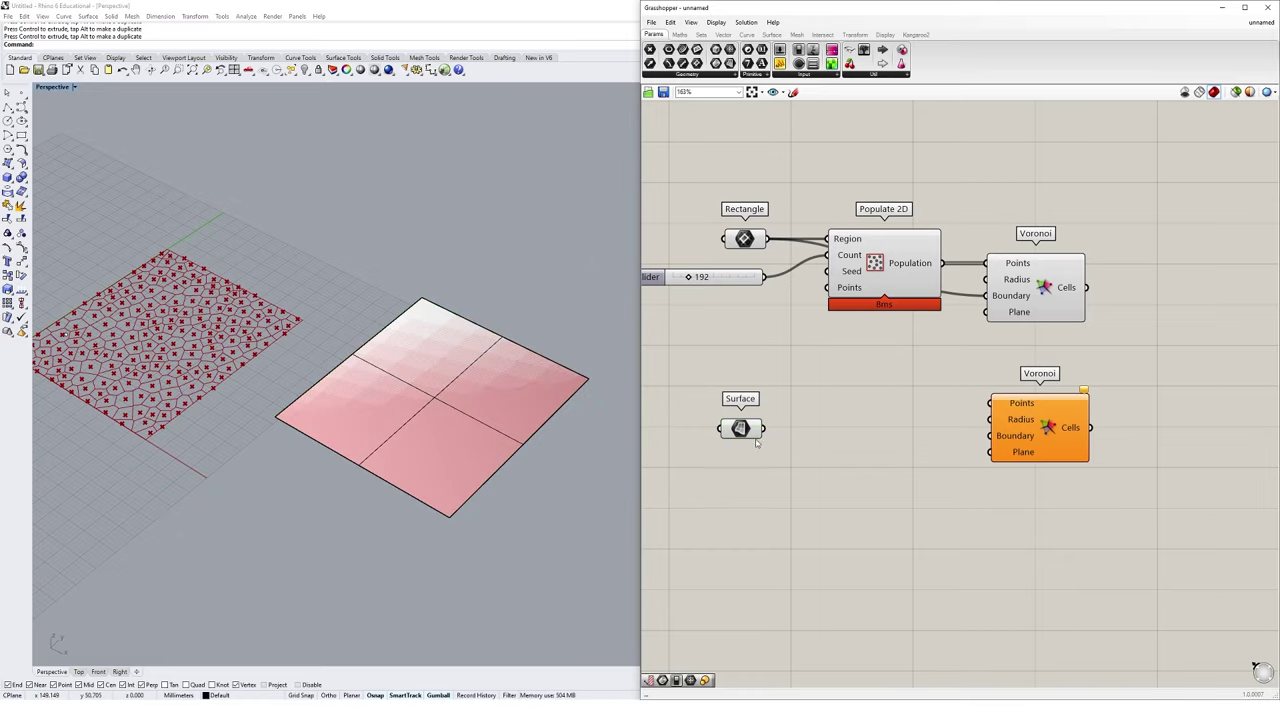
Place a Populate Geometry component beside the Surface parameter and connect the surface to its Geometry input.
click(723, 35)
click(714, 75)
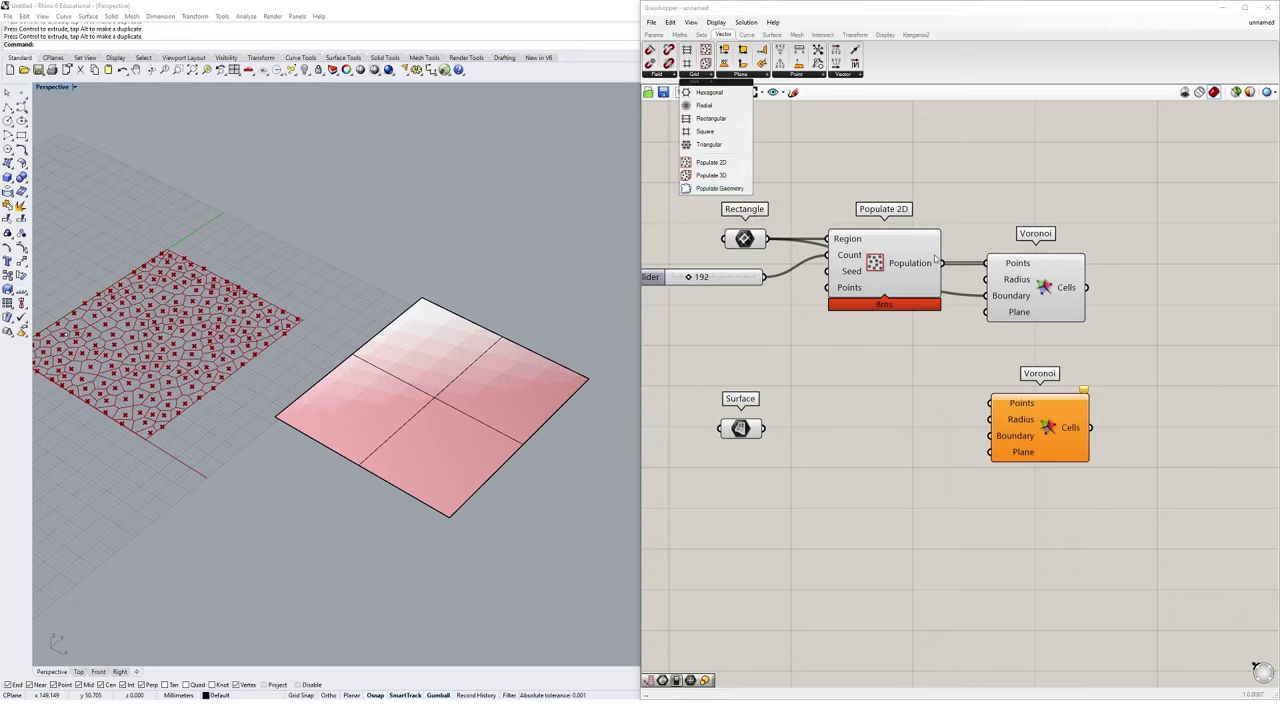
click(718, 188)
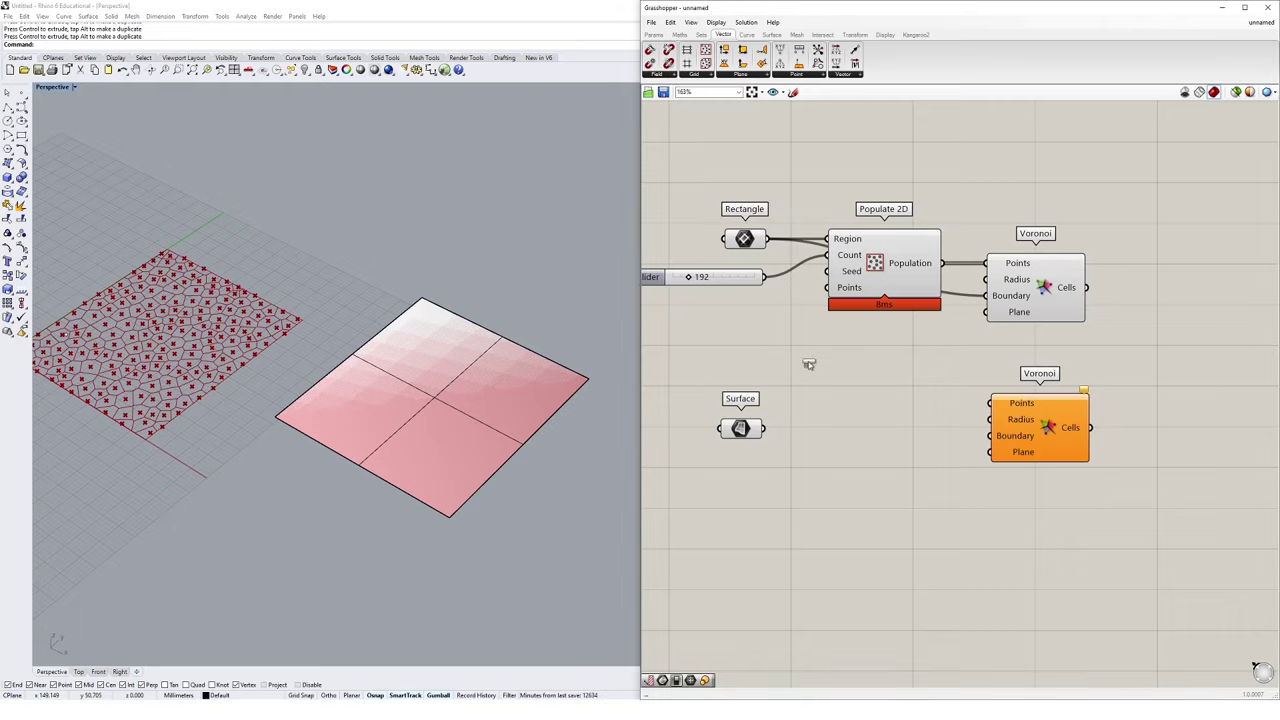
click(850, 455)
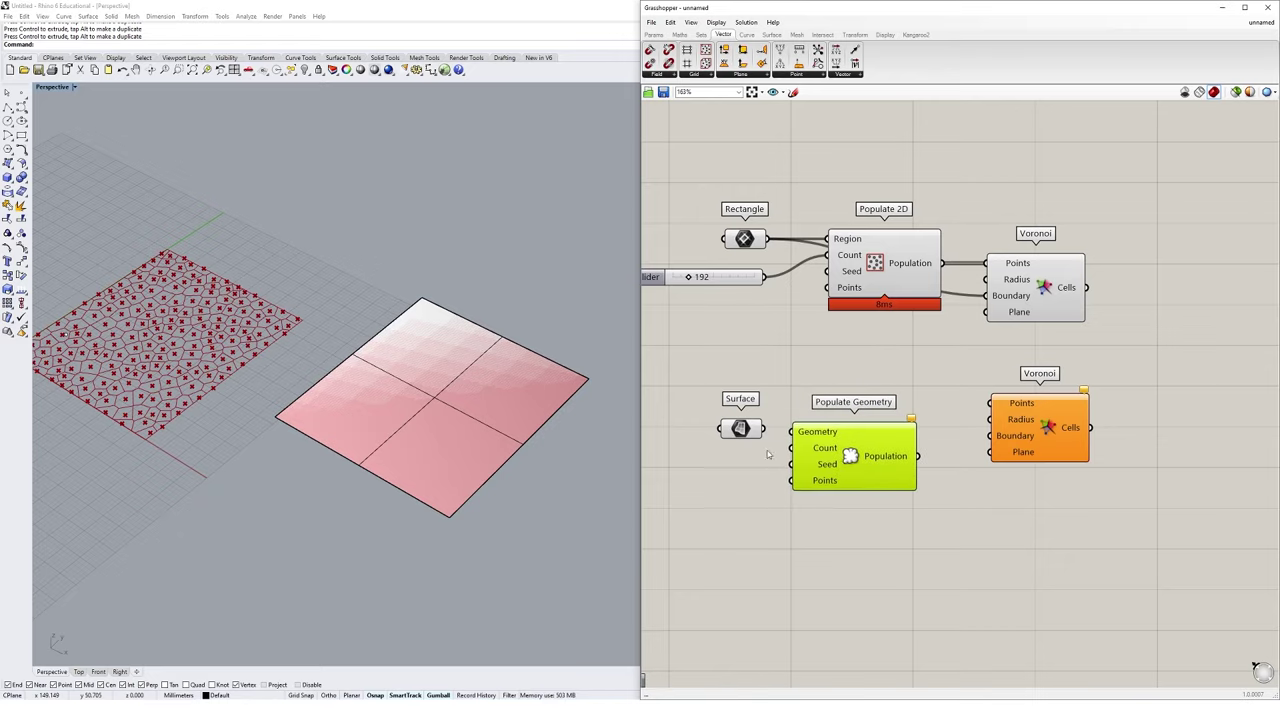
drag(745, 432, 796, 431)
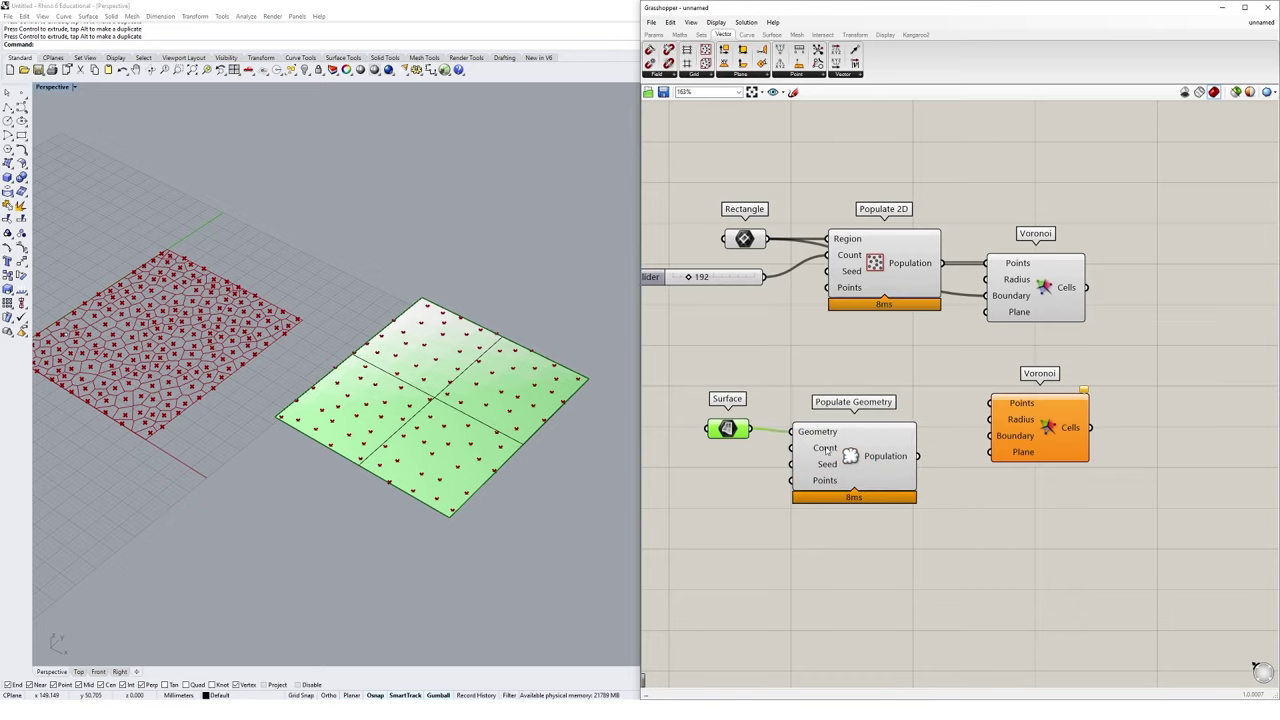
Move the populated plane upward in Rhino to test whether the points follow it.
click(544, 413)
drag(491, 403, 490, 321)
key(Escape)
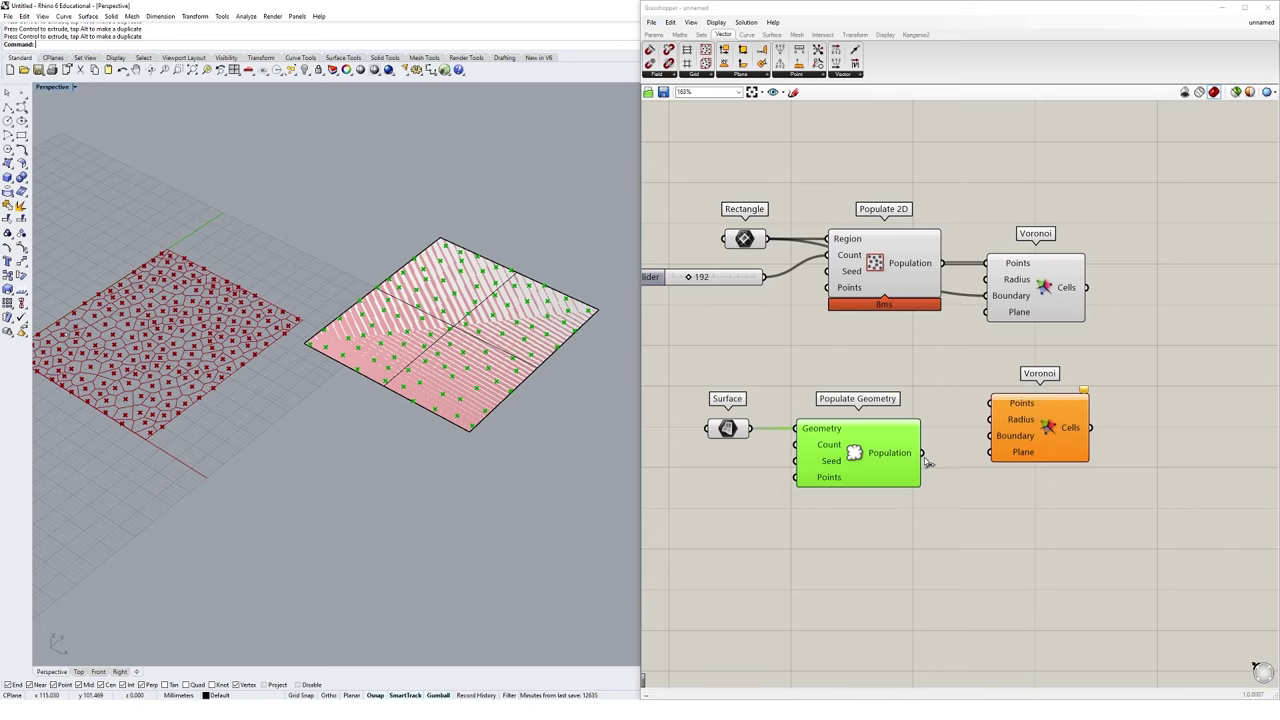
Connect the Populate Geometry output to the second Voronoi's Points input and the Surface parameter to its Boundary input.
drag(923, 455, 988, 408)
drag(1040, 440, 1040, 490)
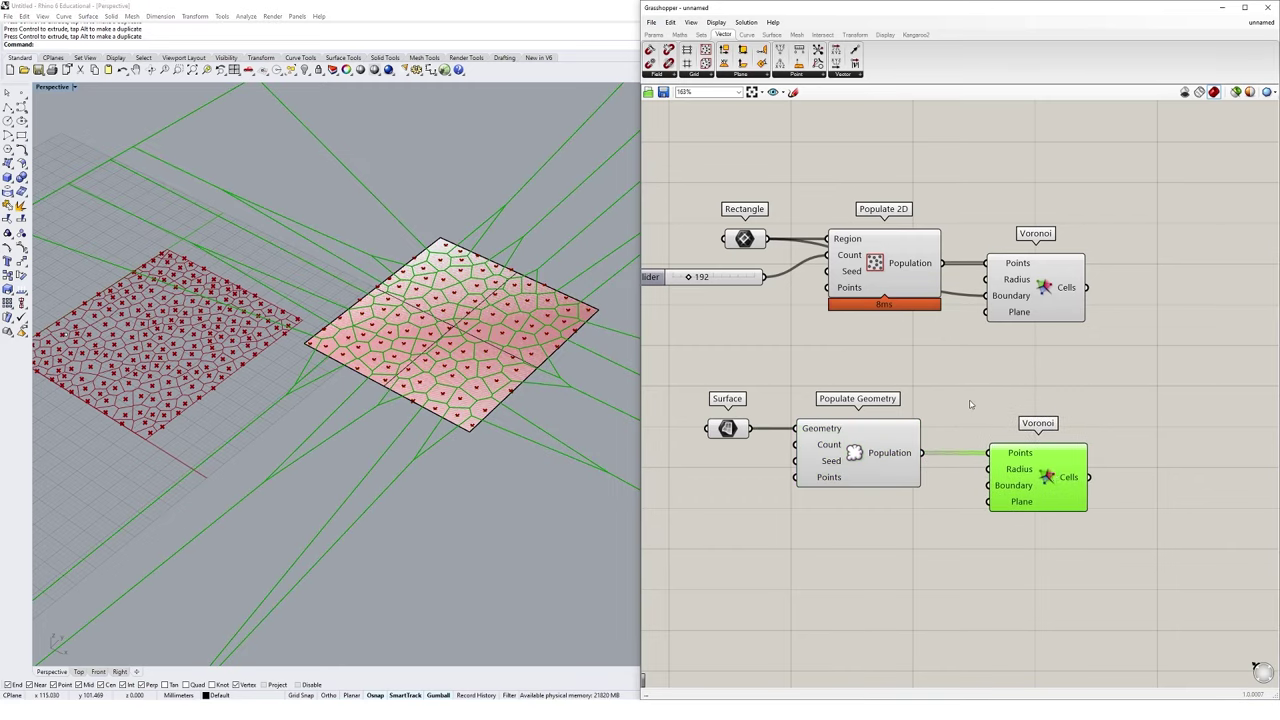
click(764, 442)
click(728, 432)
right_drag(728, 432, 760, 414)
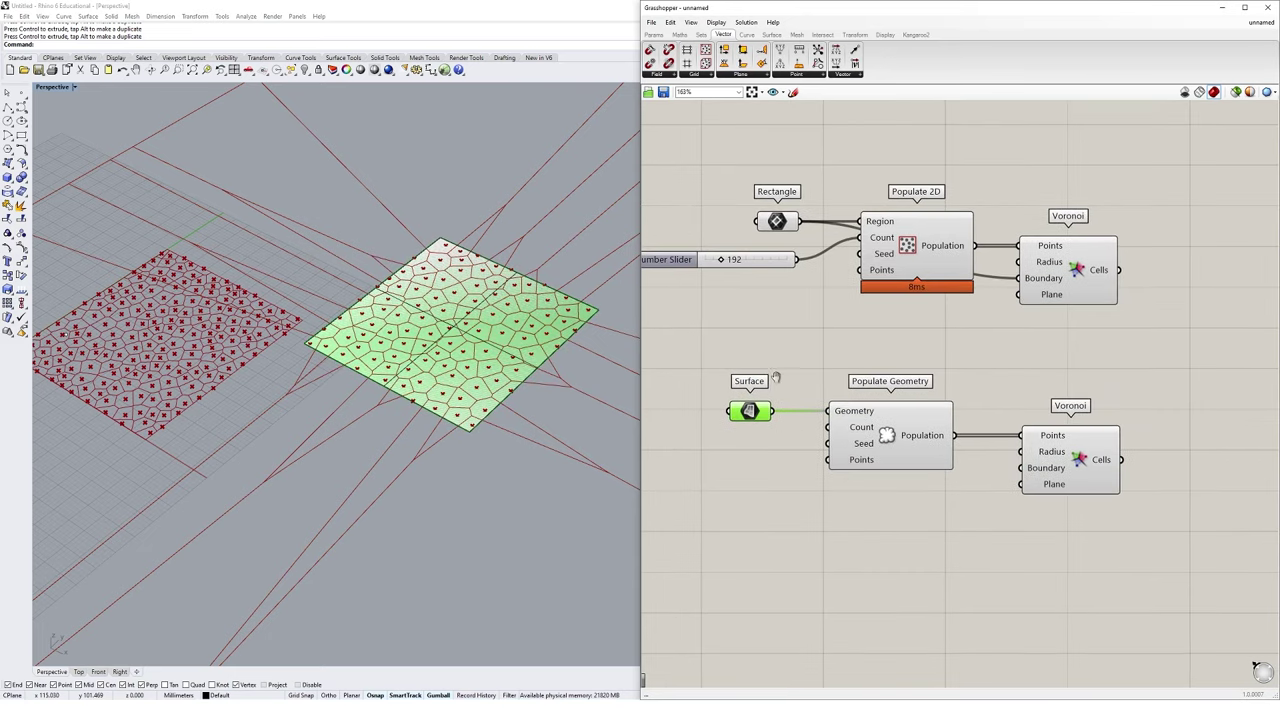
drag(773, 411, 1030, 477)
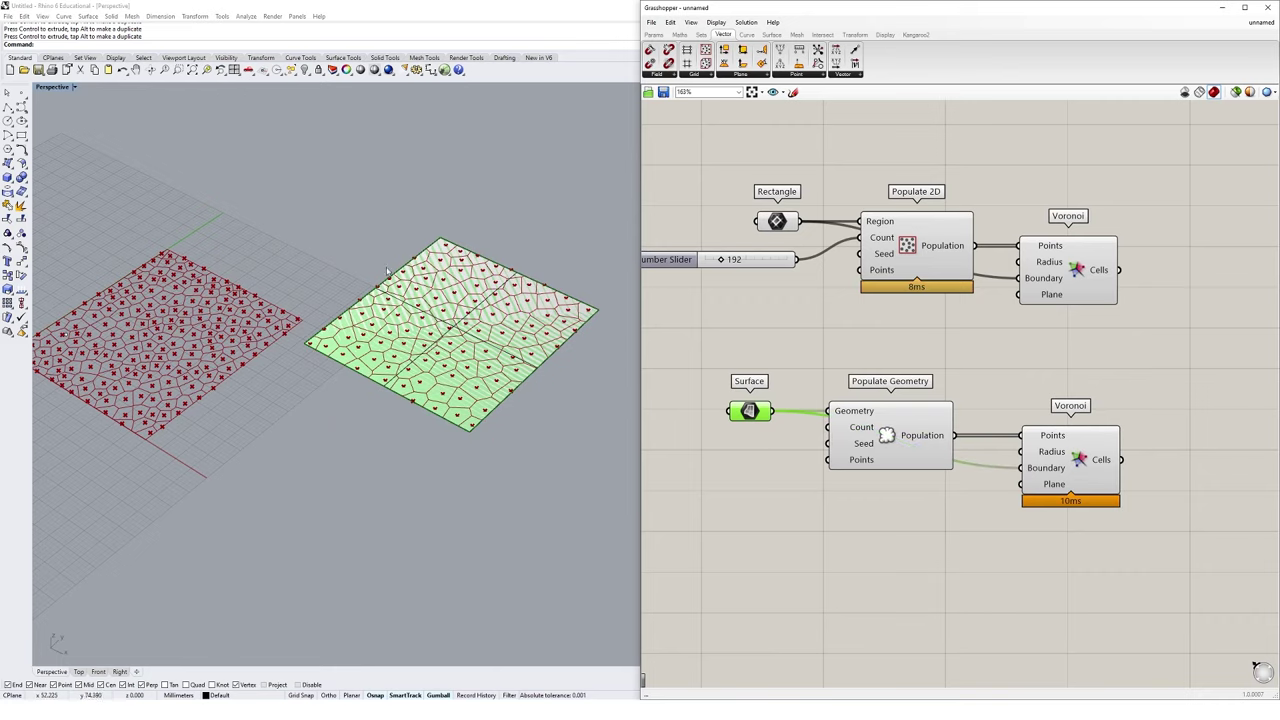
Rotate the plane upright in Rhino and raise it above the construction grid to test the live Voronoi pattern.
click(493, 396)
right_drag(552, 352, 386, 402)
drag(390, 398, 425, 465)
right_drag(425, 465, 370, 420)
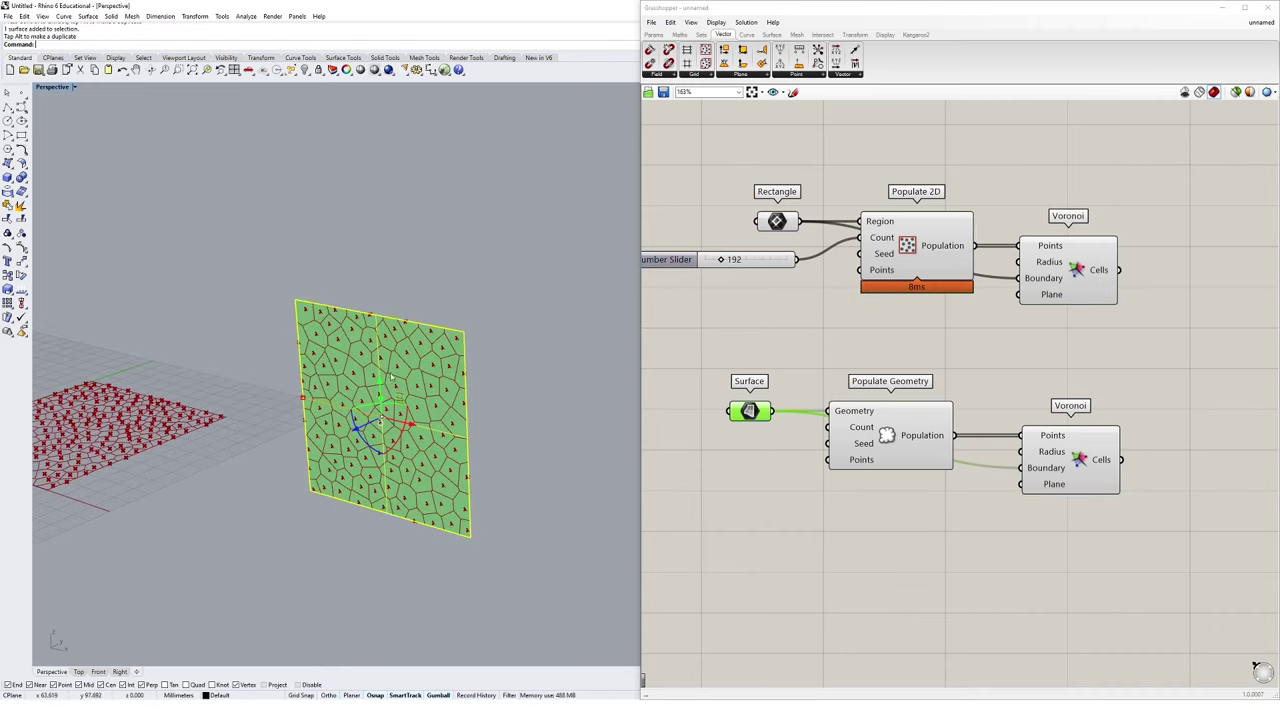
drag(370, 420, 366, 300)
right_drag(366, 300, 528, 357)
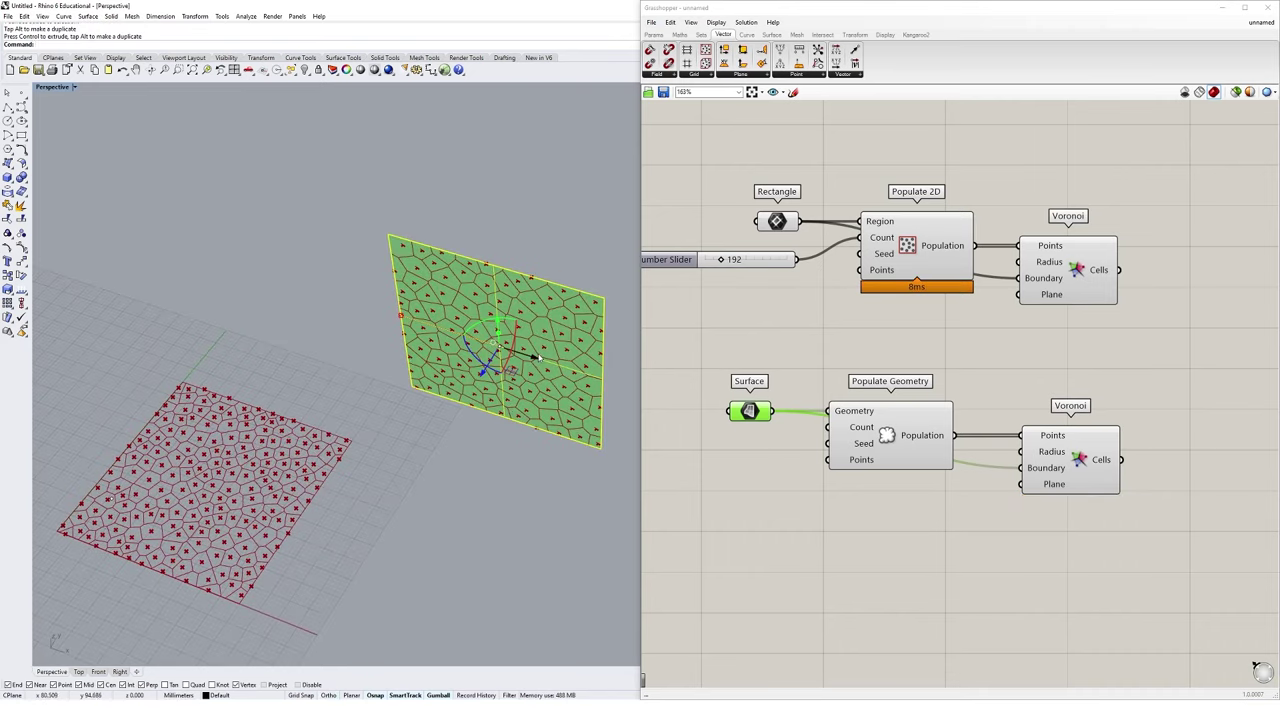
Shift the upright plane and rotate it in different directions, inspecting the Voronoi pattern on it from several angles.
drag(528, 357, 430, 294)
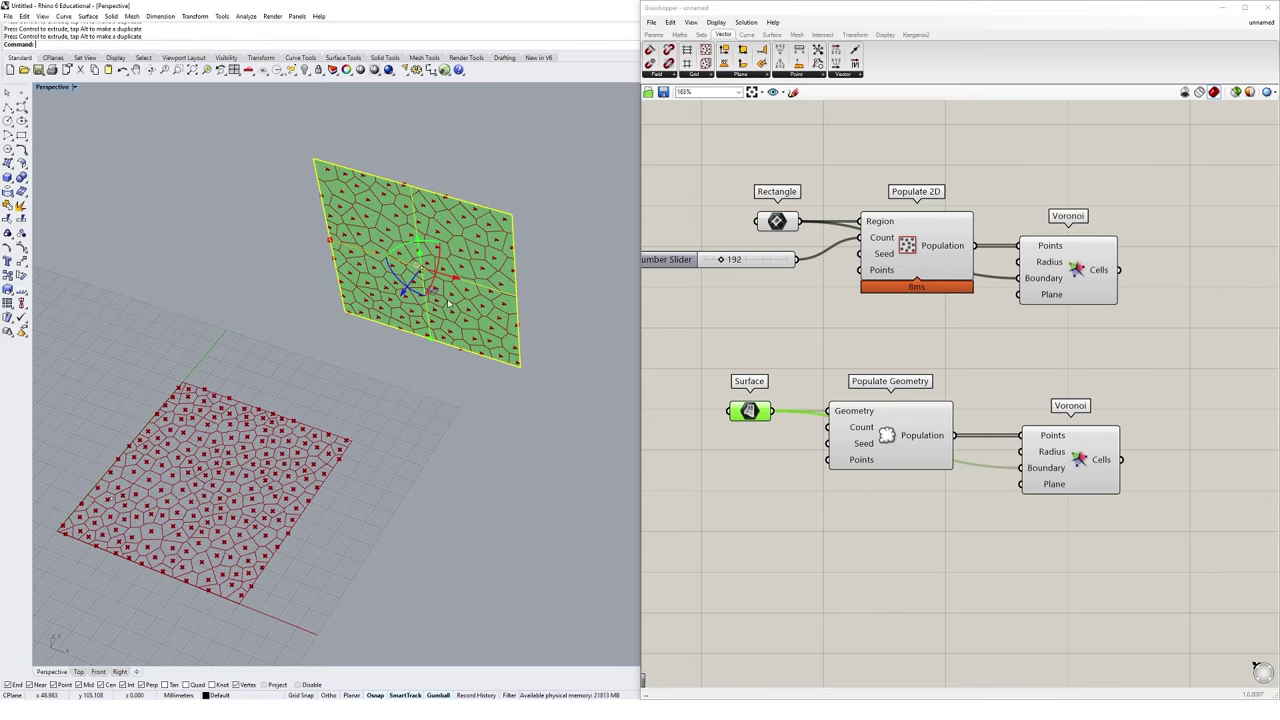
right_drag(430, 294, 500, 272)
drag(540, 262, 550, 290)
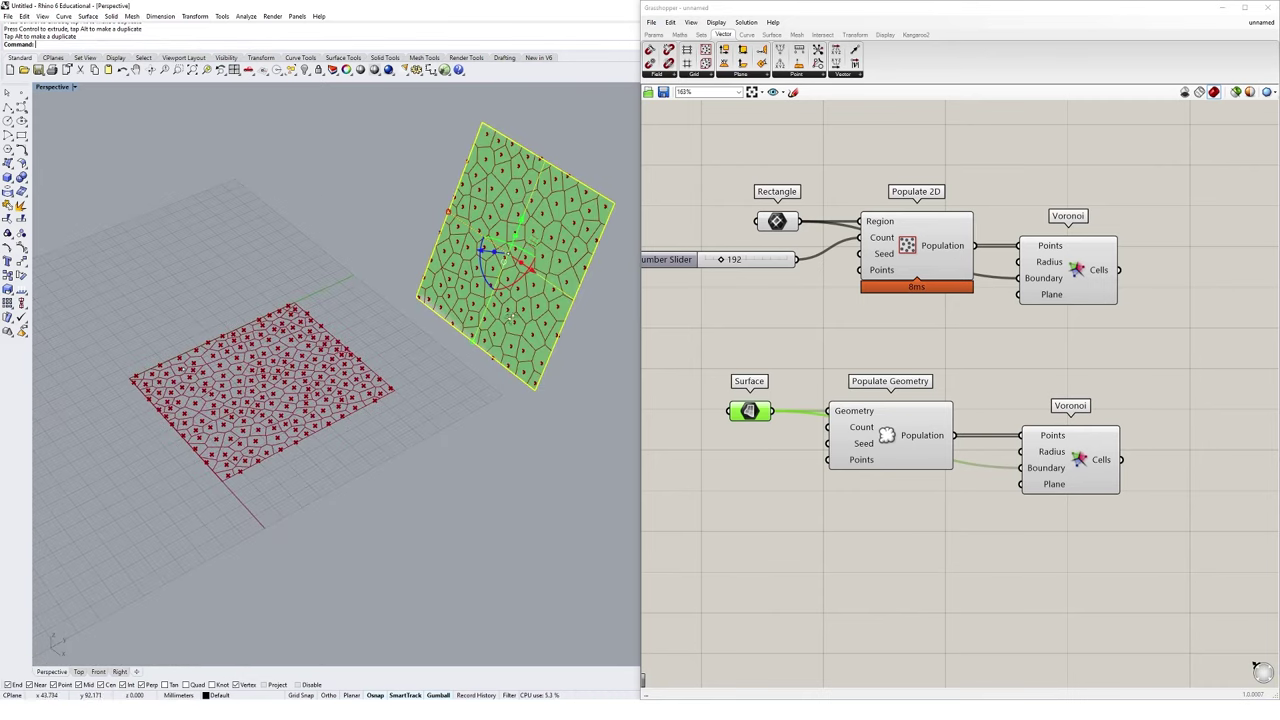
right_drag(550, 290, 455, 295)
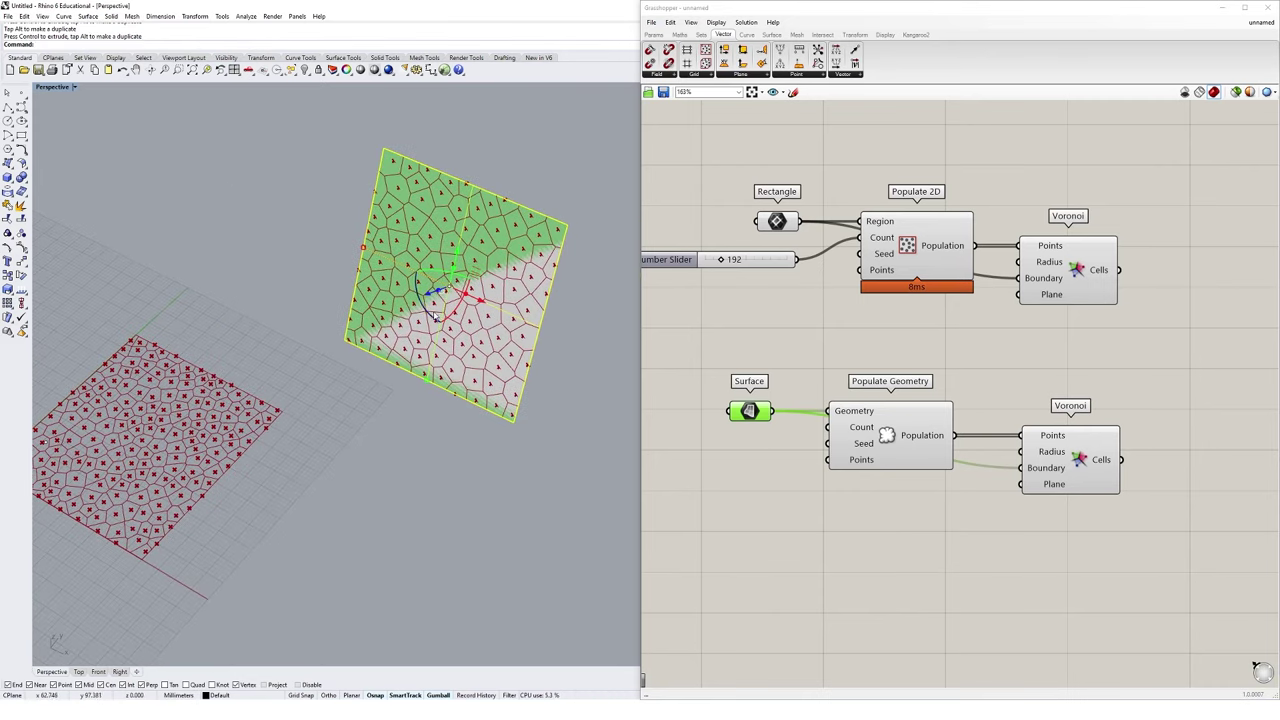
drag(440, 300, 480, 330)
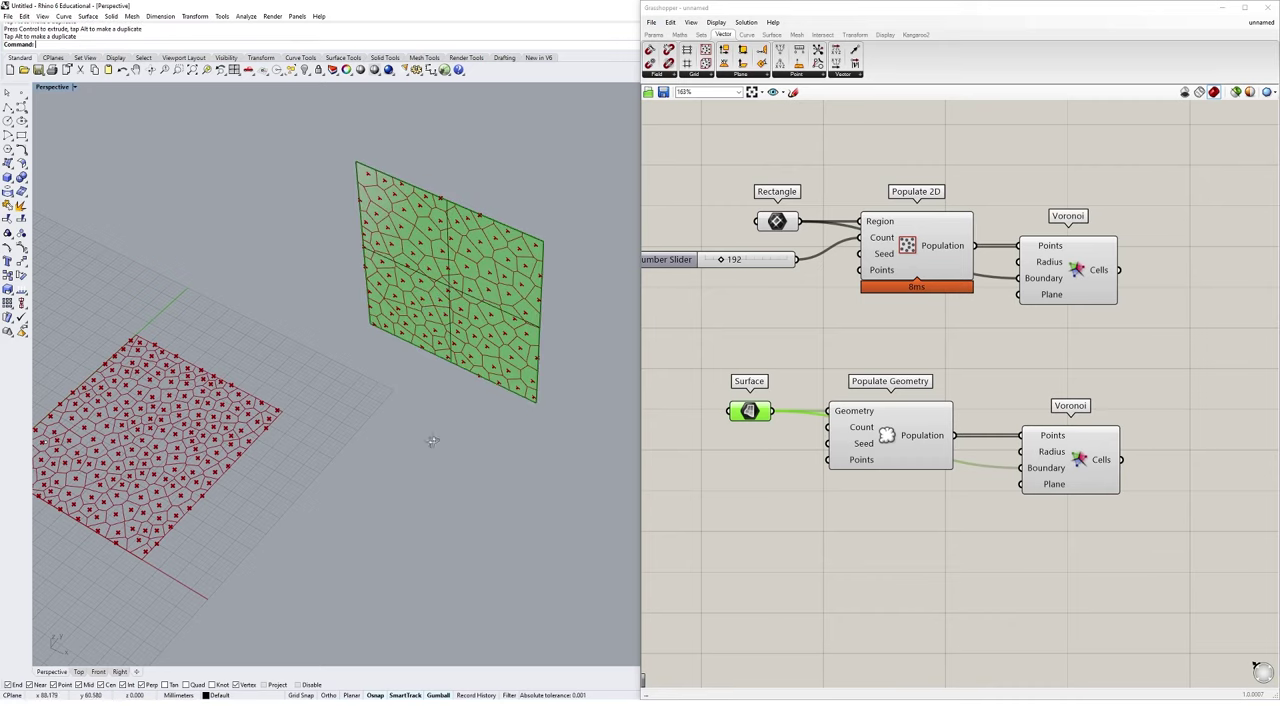
right_drag(480, 330, 514, 382)
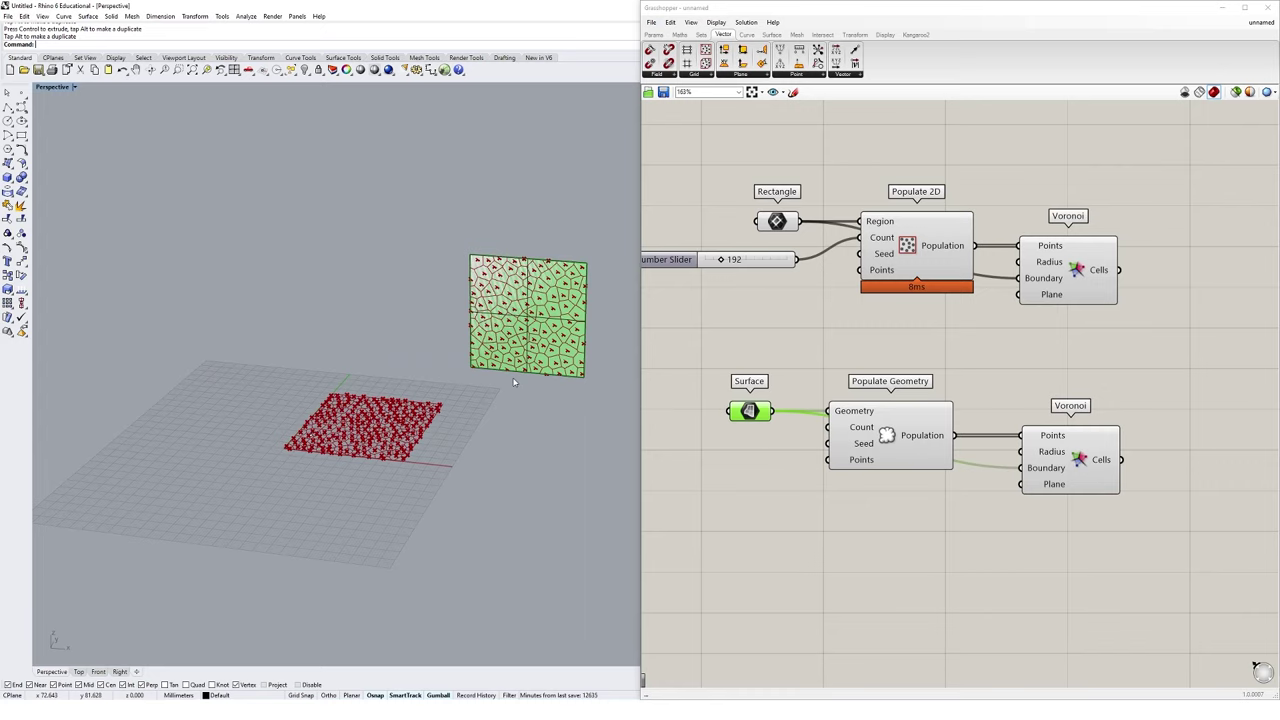
right_drag(514, 382, 560, 390)
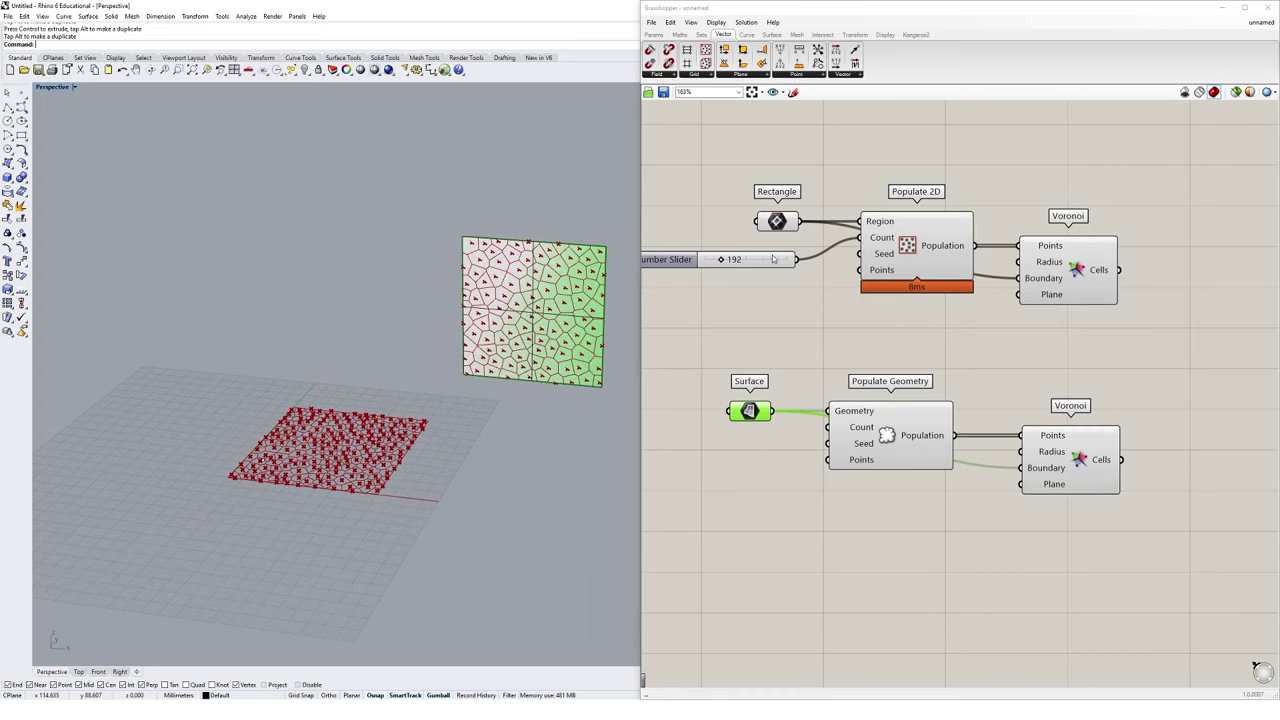
Add a number slider with the value 150 to Populate Geometry's Count input and raise it to 187.
right_drag(786, 397, 829, 377)
double_click(725, 478)
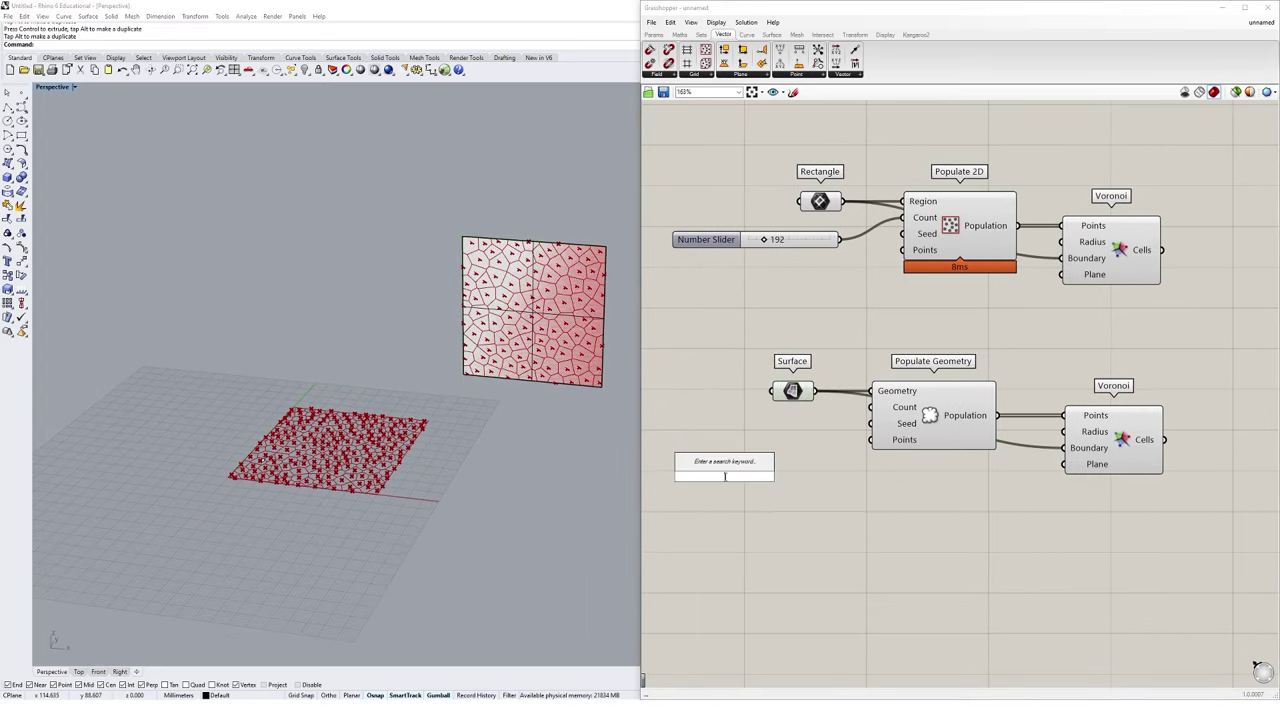
text(150)
key(Return)
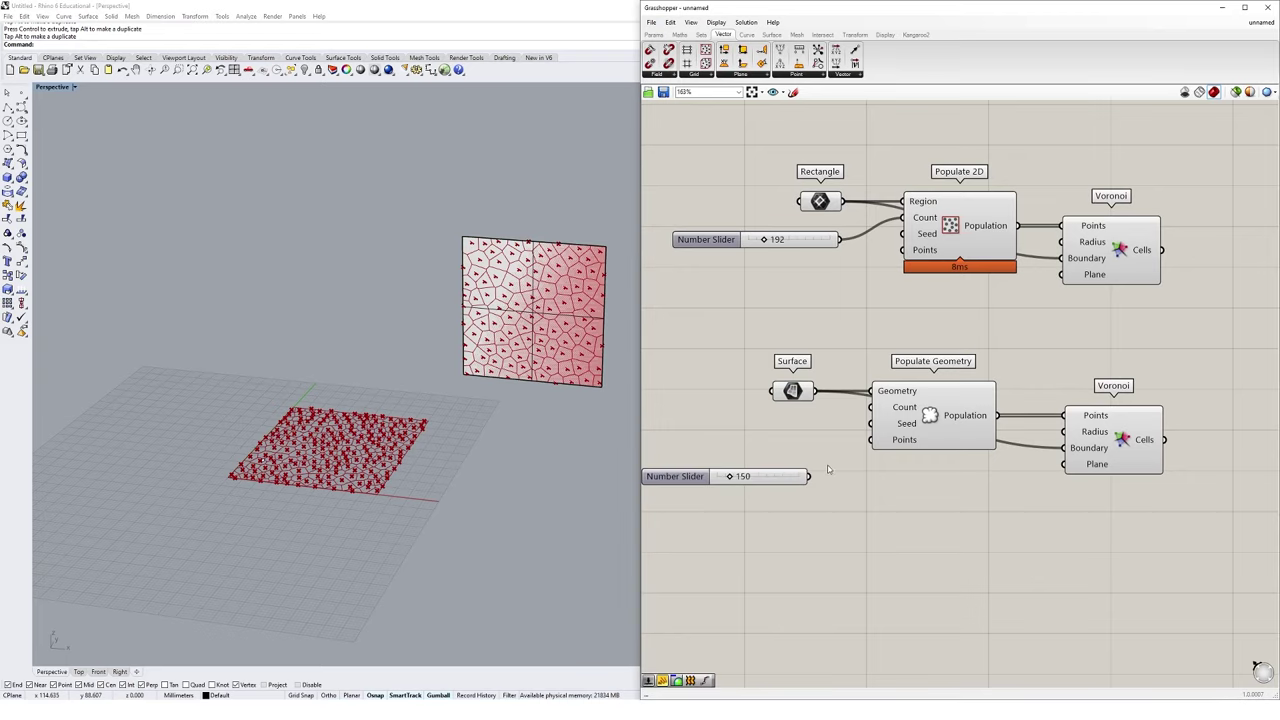
drag(809, 476, 873, 408)
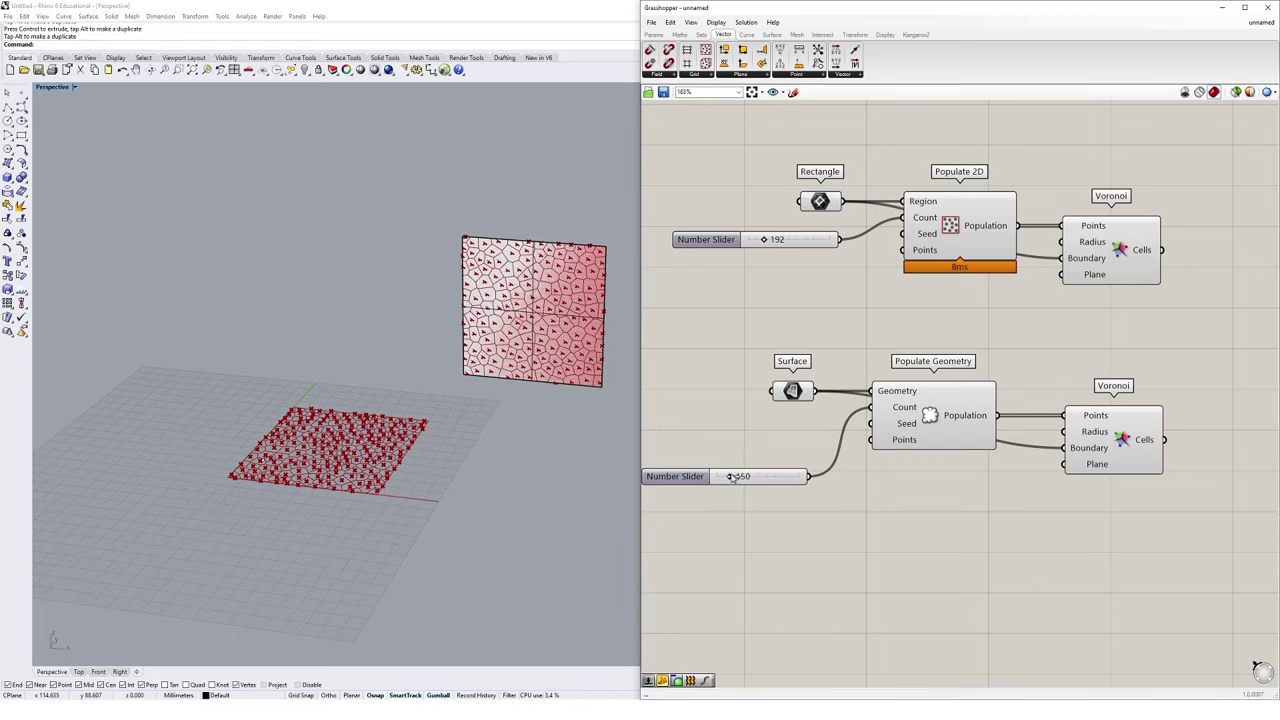
mouse_move(733, 477)
mouse_down()
mouse_move(758, 478)
mouse_move(737, 478)
mouse_up()
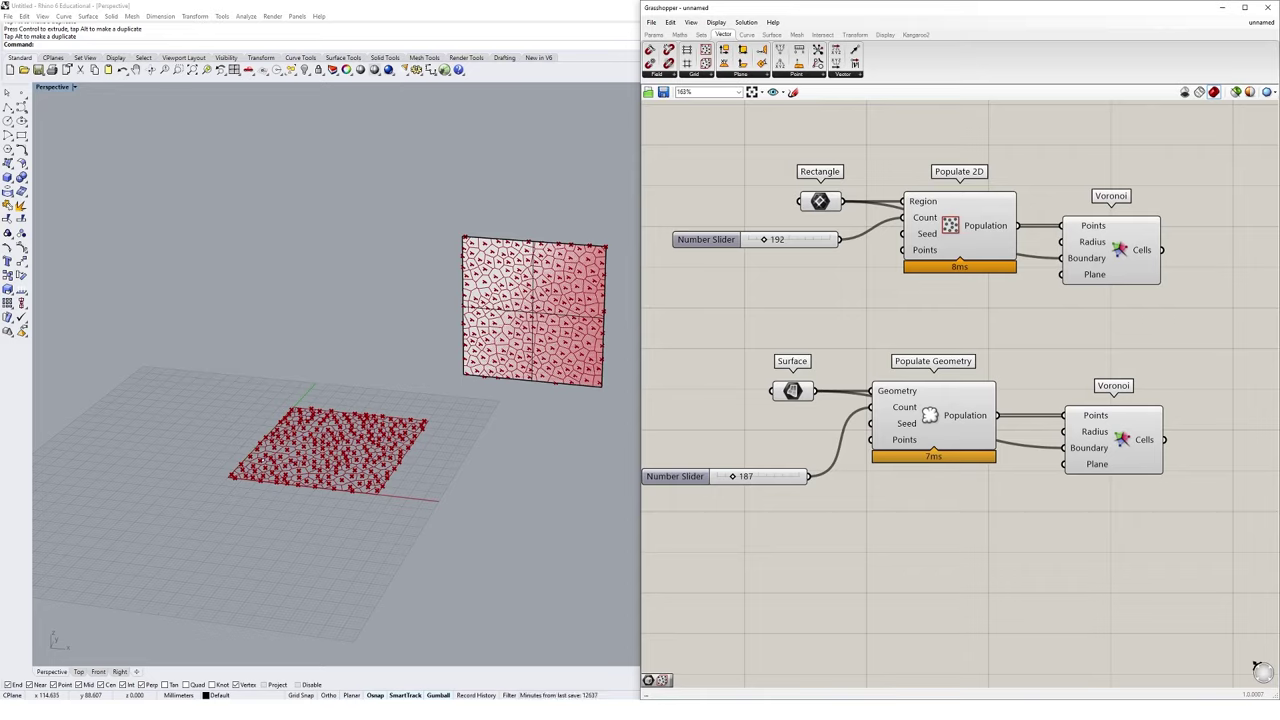
Place a Voronoi 3D component below the second Voronoi component and examine its Points input.
click(796, 34)
click(787, 75)
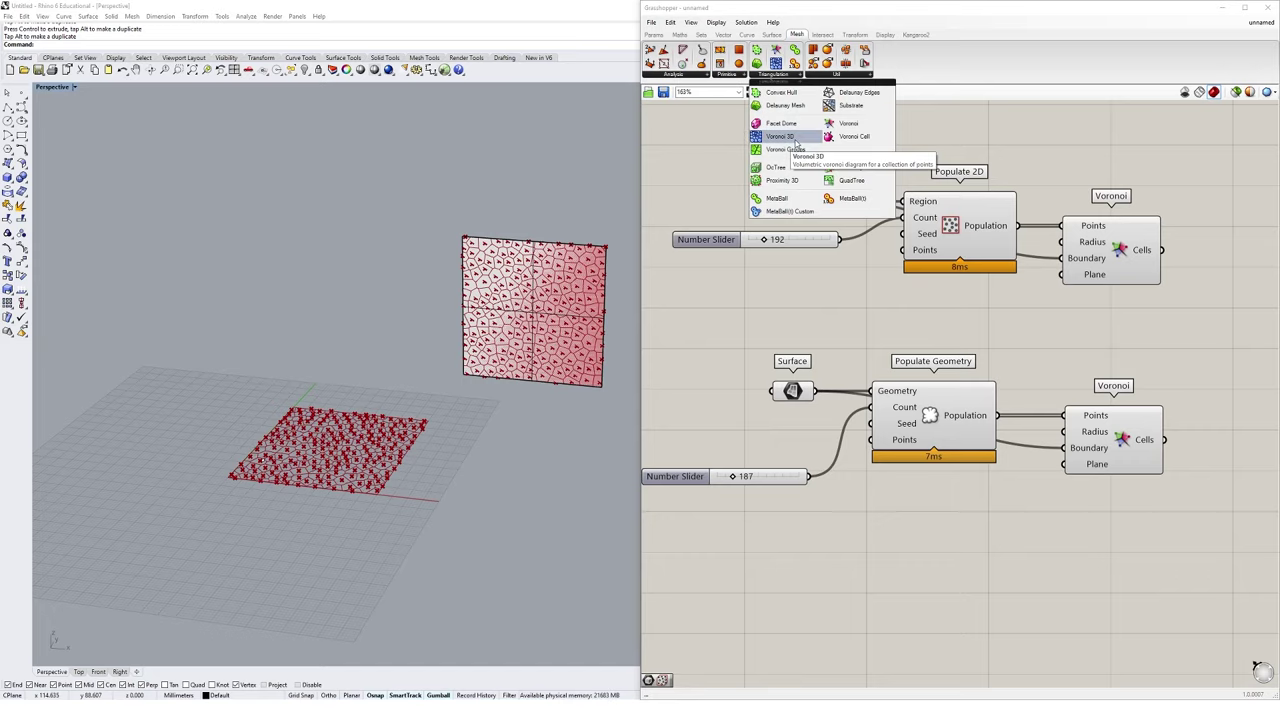
drag(797, 143, 1106, 604)
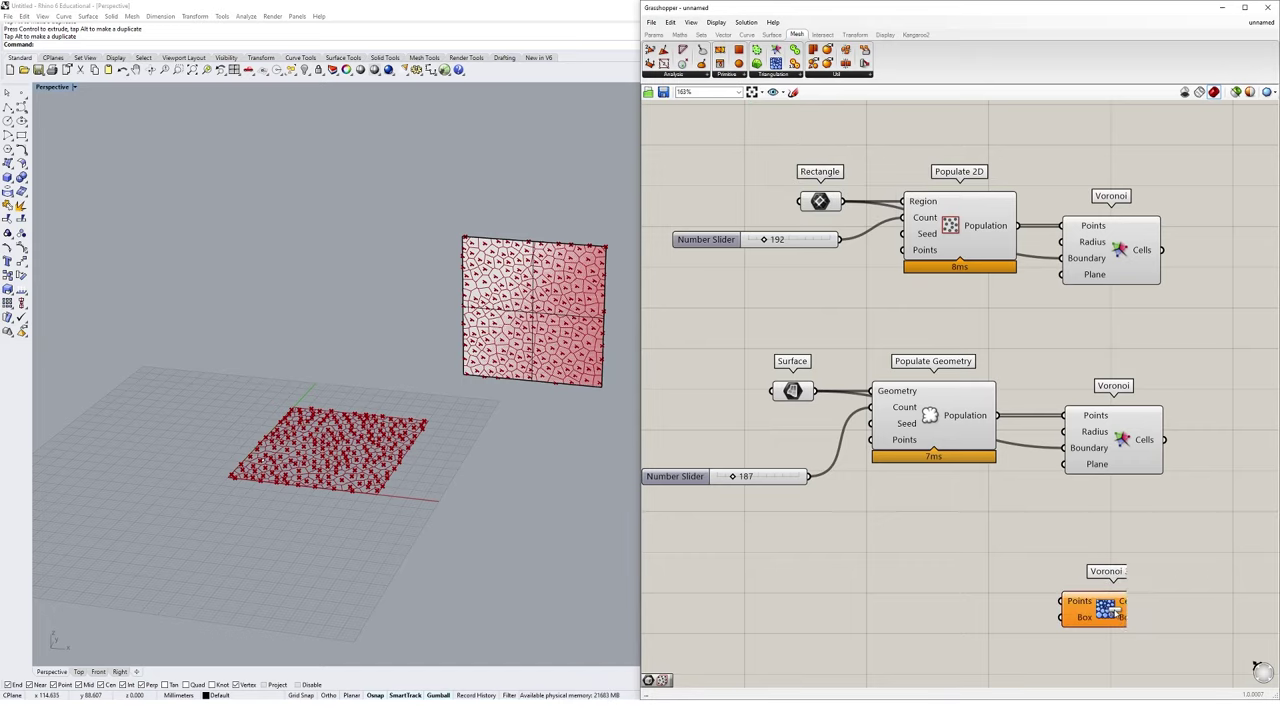
right_drag(1136, 557, 1121, 422)
drag(1095, 480, 1114, 478)
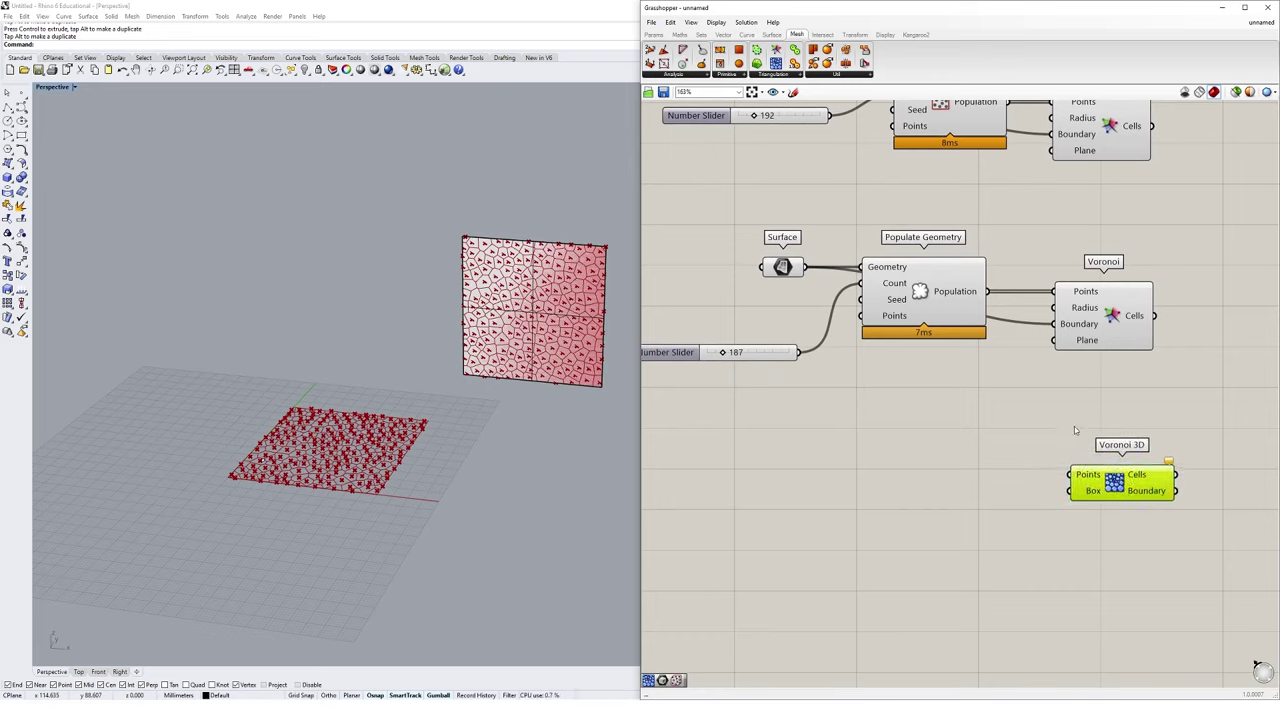
mouse_move(1087, 481)
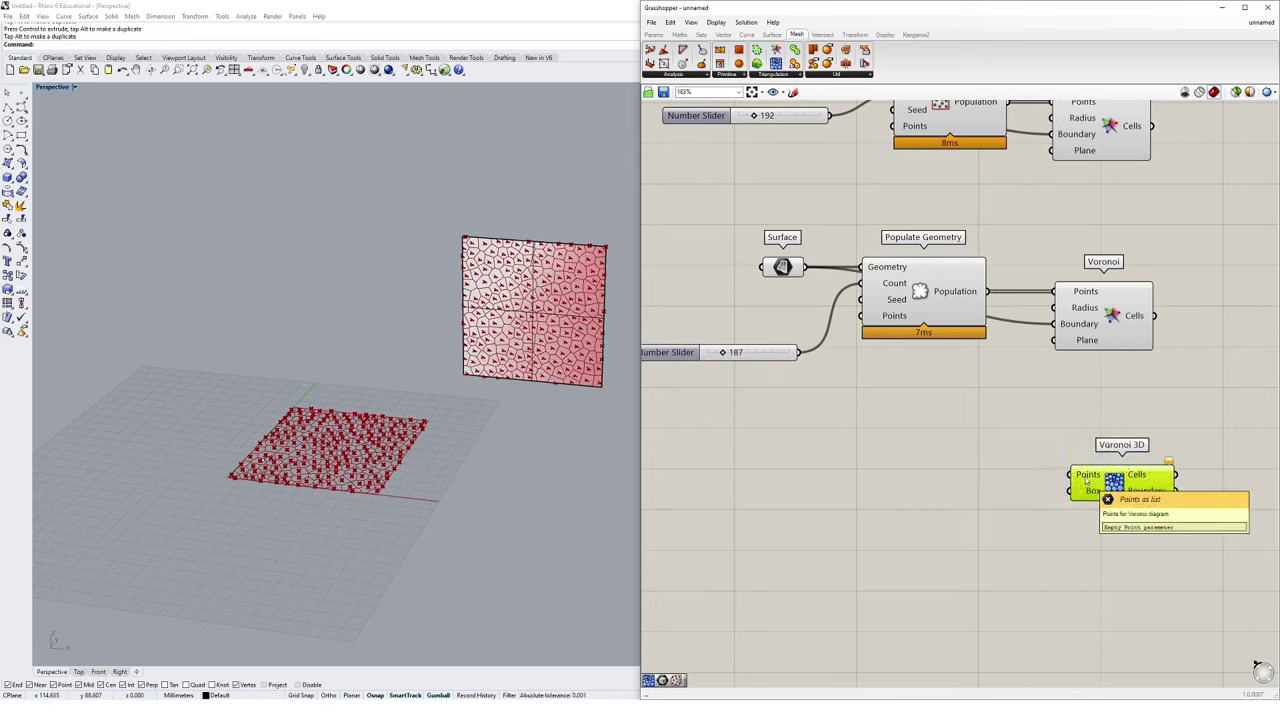
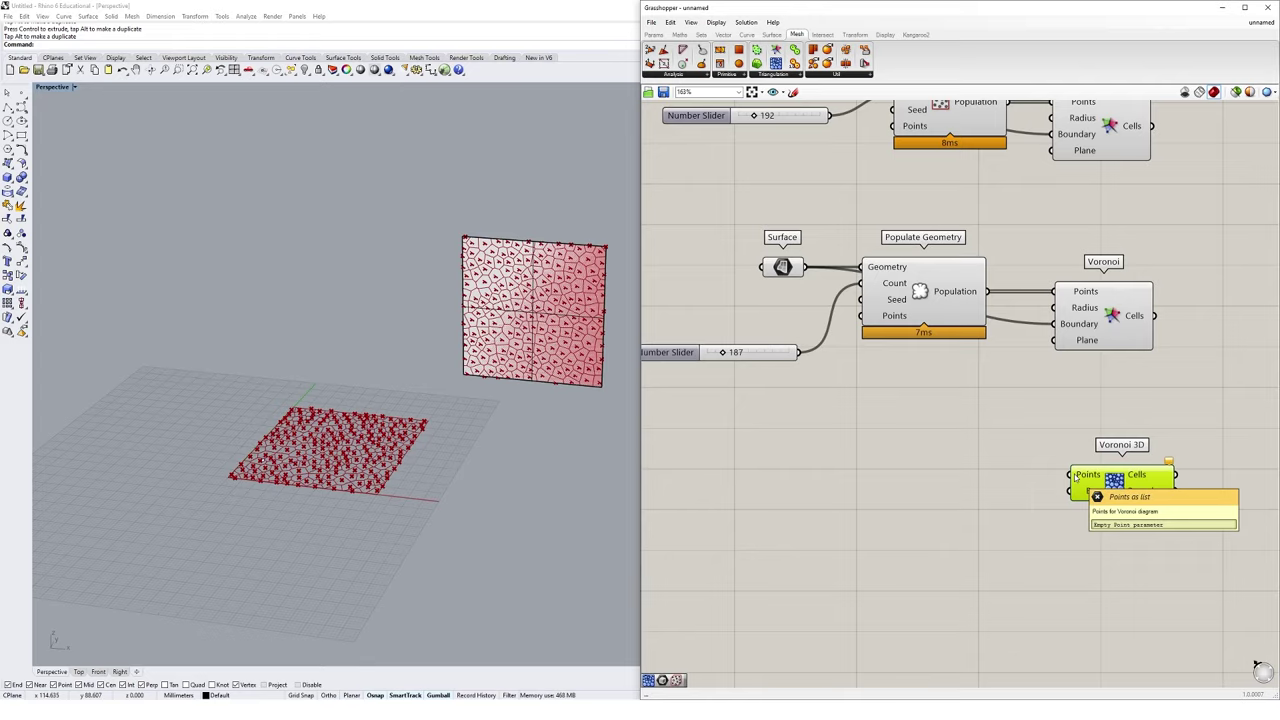
Place a Populate 3D component on the canvas beside the Voronoi 3D component.
click(723, 34)
click(701, 76)
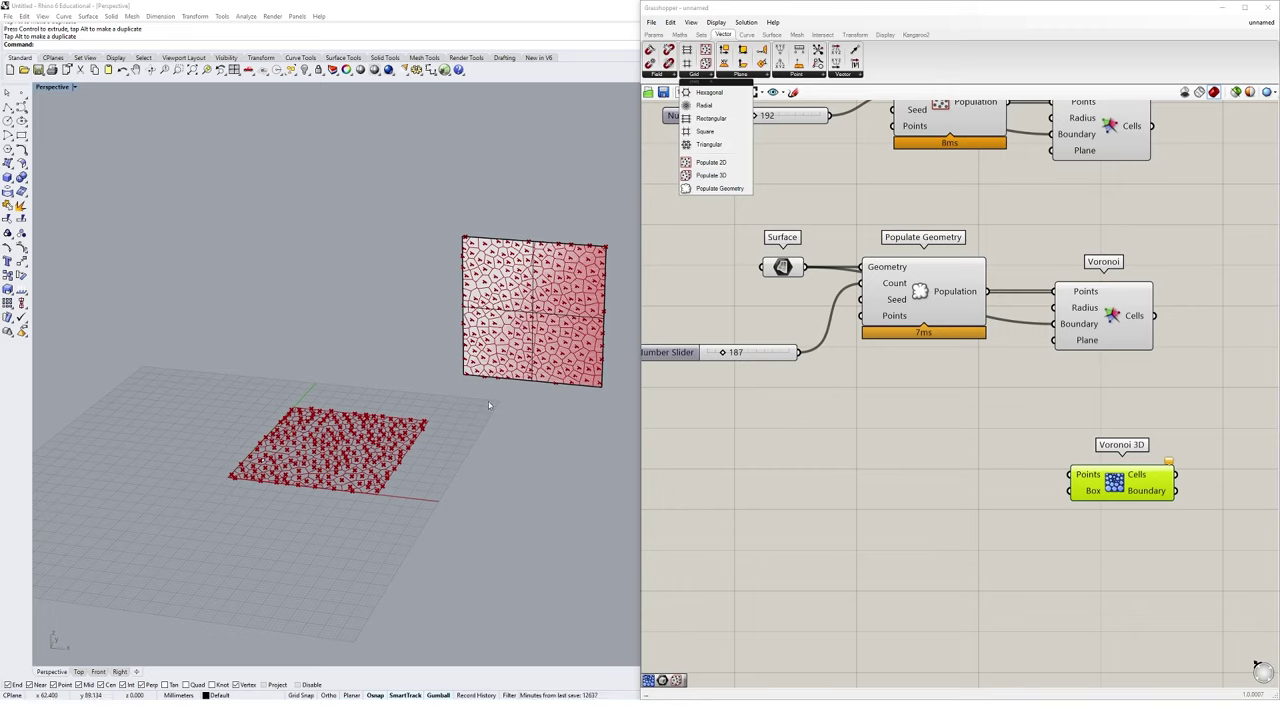
click(732, 184)
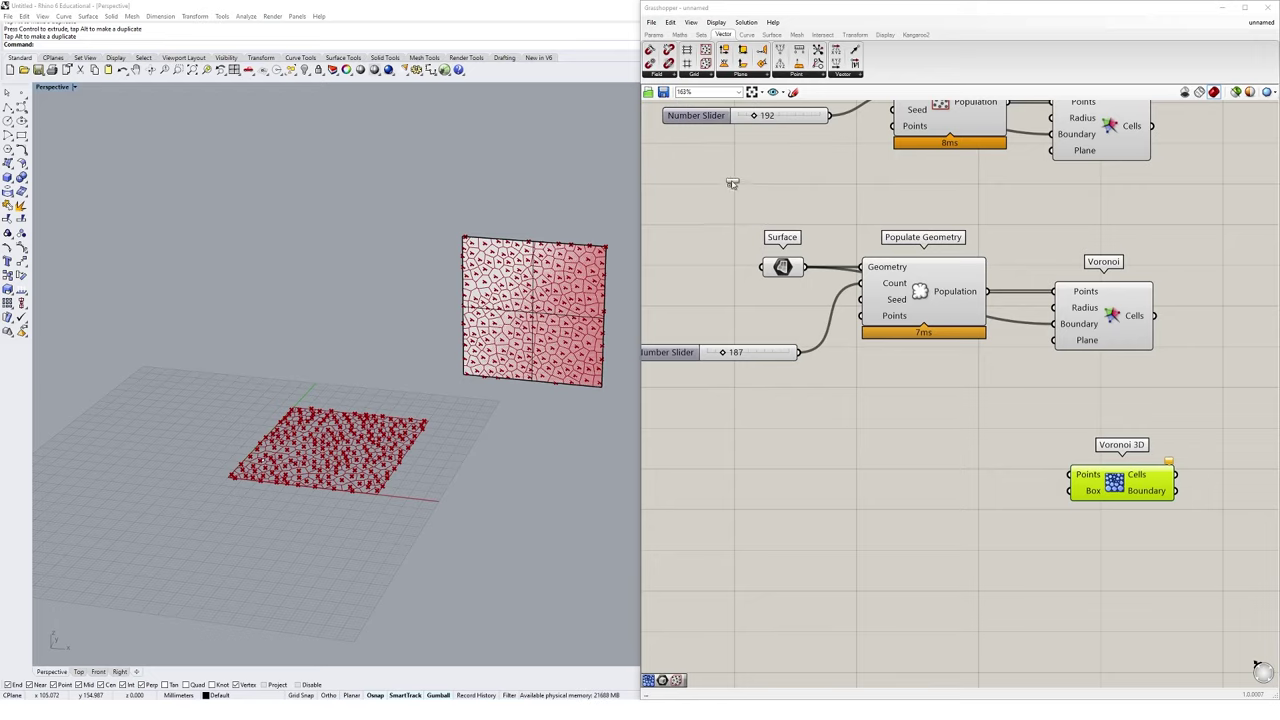
click(891, 480)
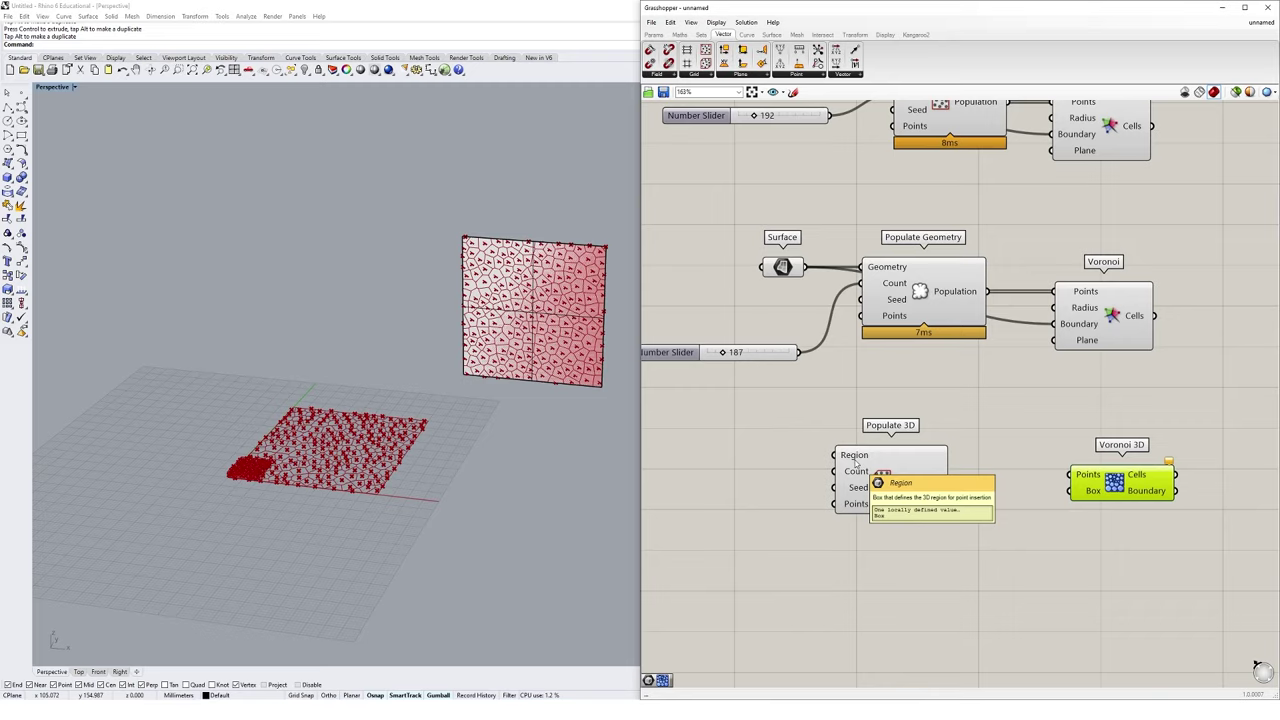
Add a Box parameter in front of Populate 3D and look up where it is listed among the geometry parameters.
double_click(742, 461)
text(box)
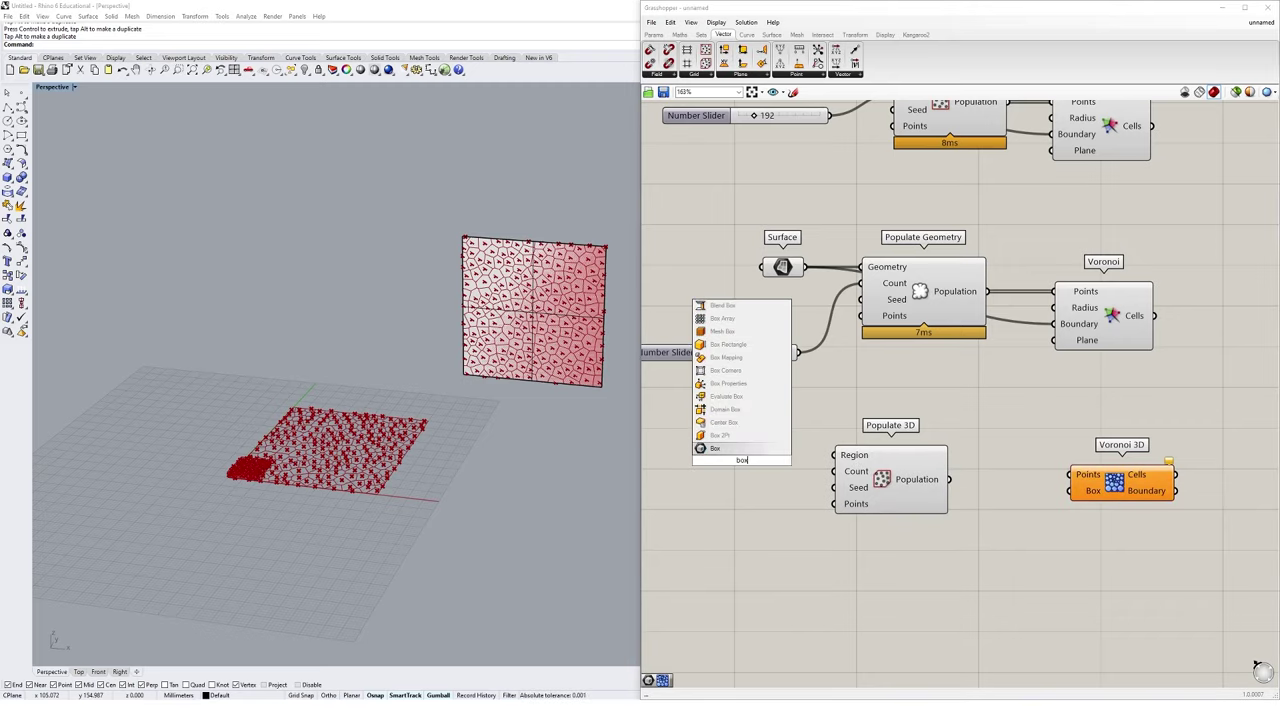
click(717, 450)
click(653, 34)
click(685, 78)
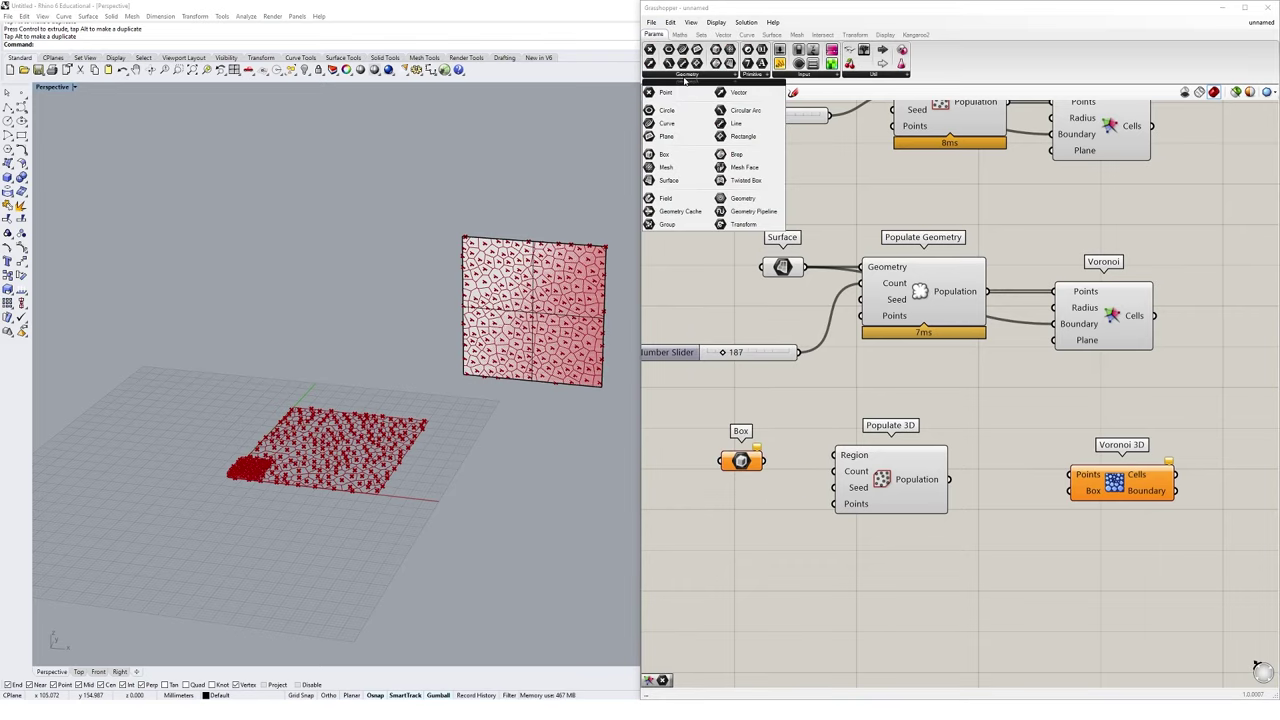
Set the Box parameter to one box starting at the origin with length, width and height of 50 mm.
right_click(741, 461)
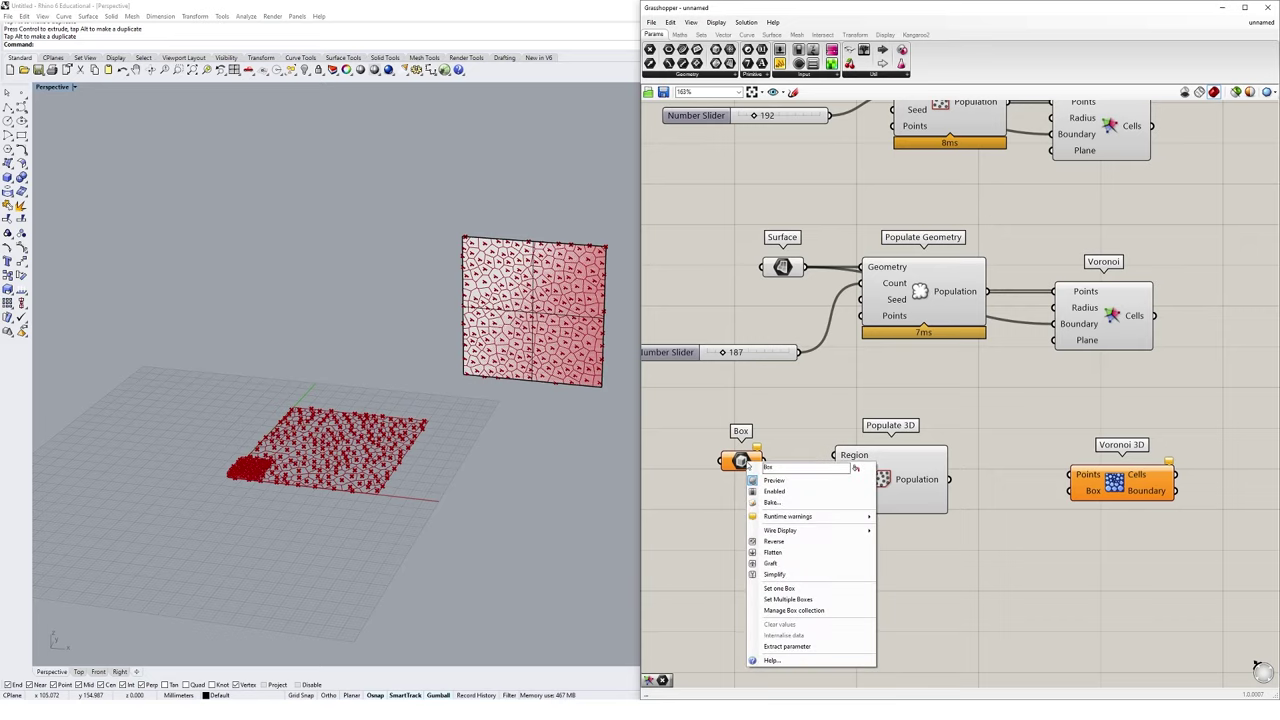
click(790, 588)
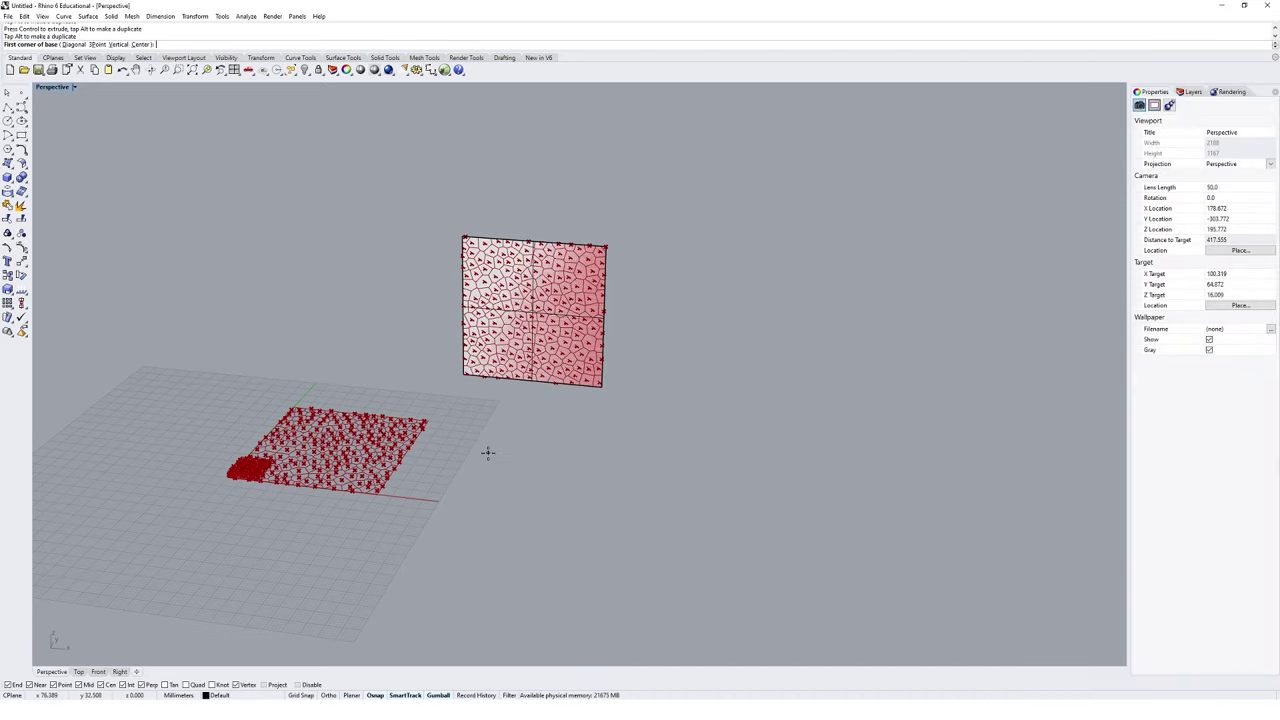
text(0)
key(Return)
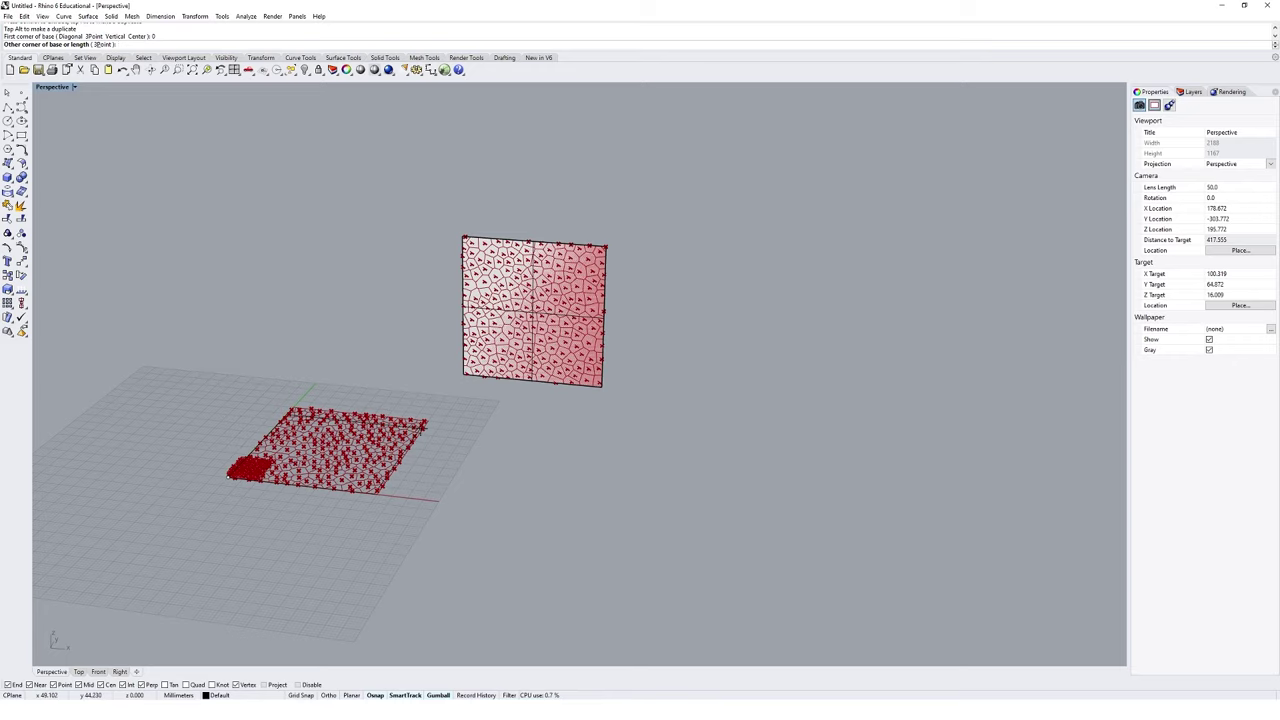
text(50)
key(Return)
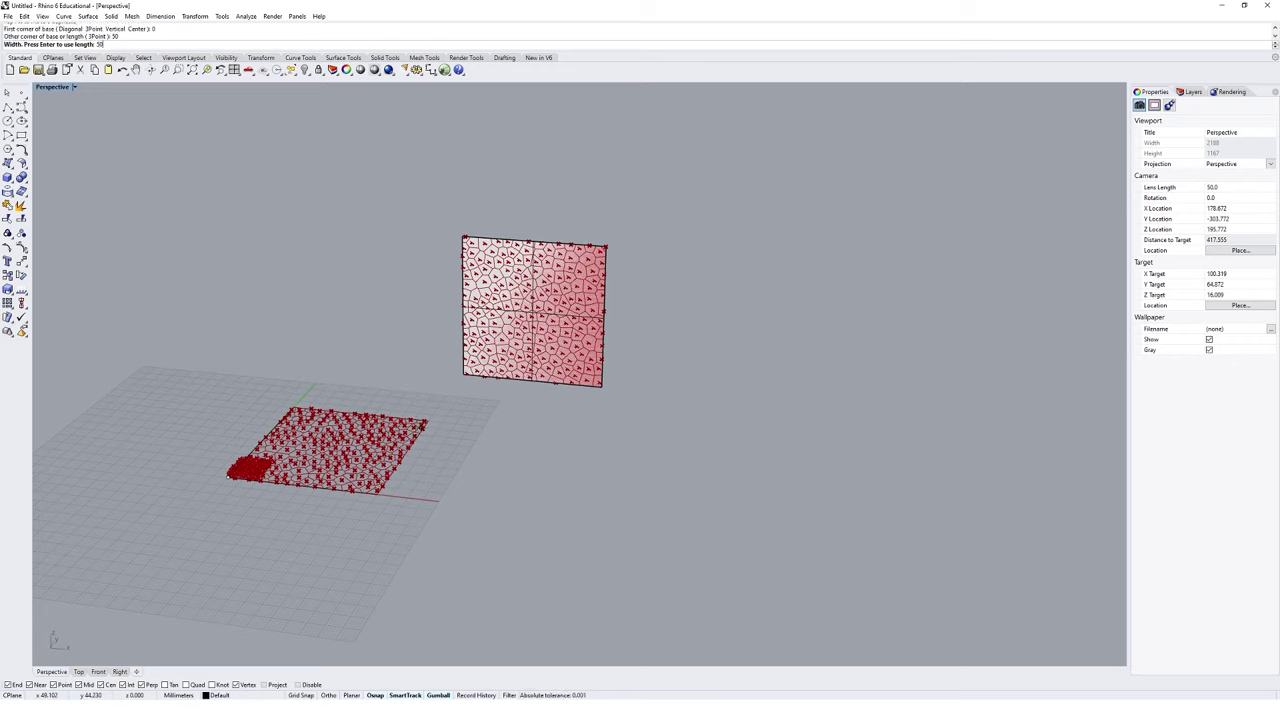
key(Return)
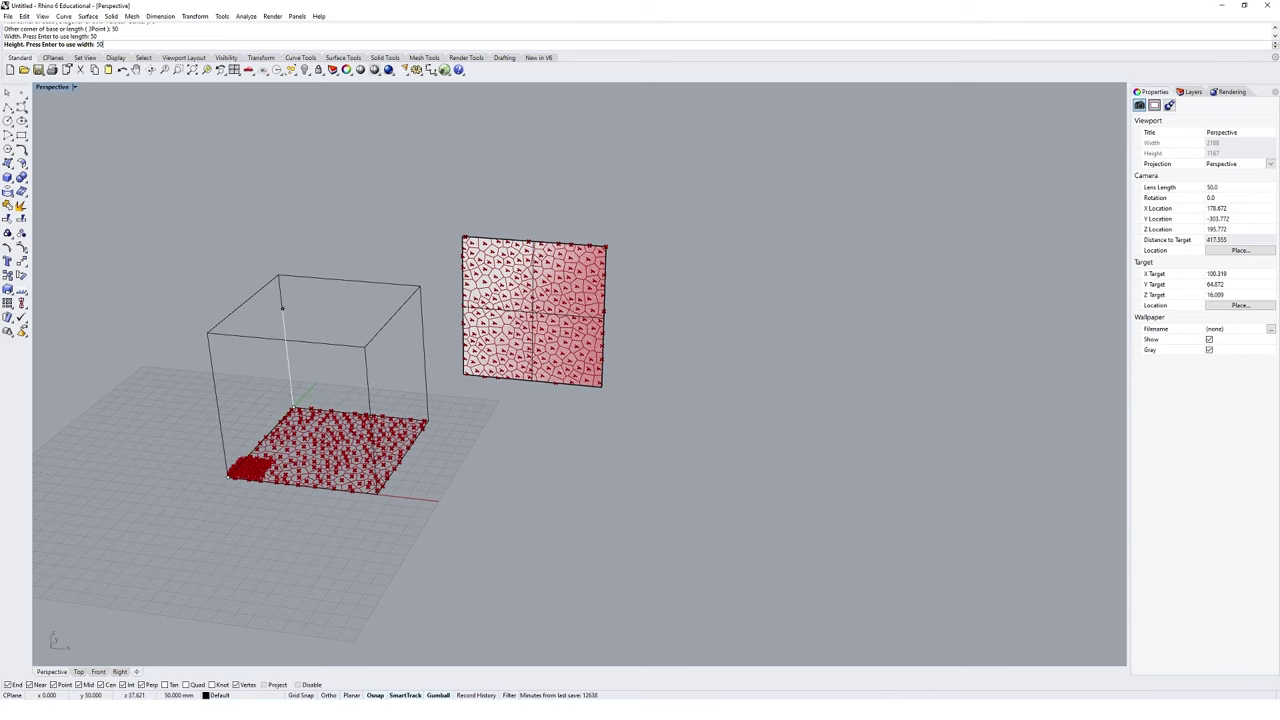
key(Return)
right_drag(440, 323, 397, 376)
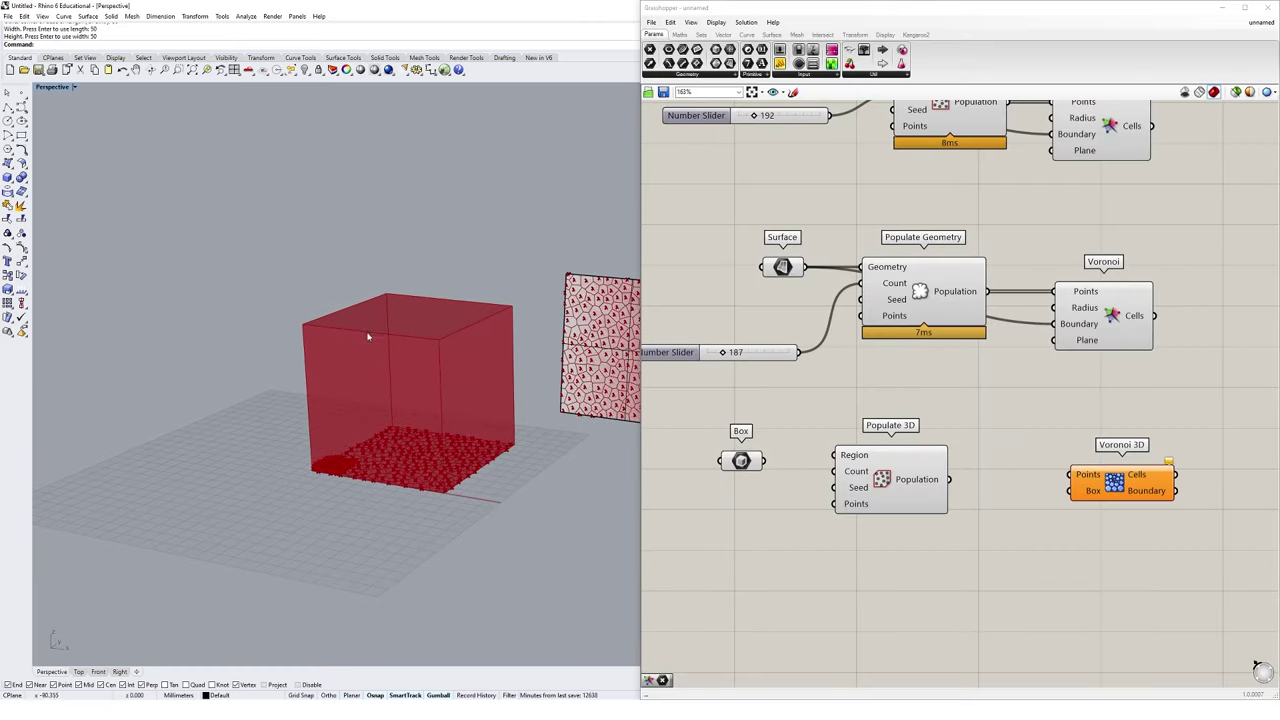
scroll(418, 344, up, 3)
Connect the Box parameter to Populate 3D's Region input and inspect the points inside the box.
drag(765, 461, 890, 484)
right_drag(523, 449, 466, 500)
scroll(423, 406, up, 5)
scroll(490, 450, down, 2)
scroll(351, 401, down, 5)
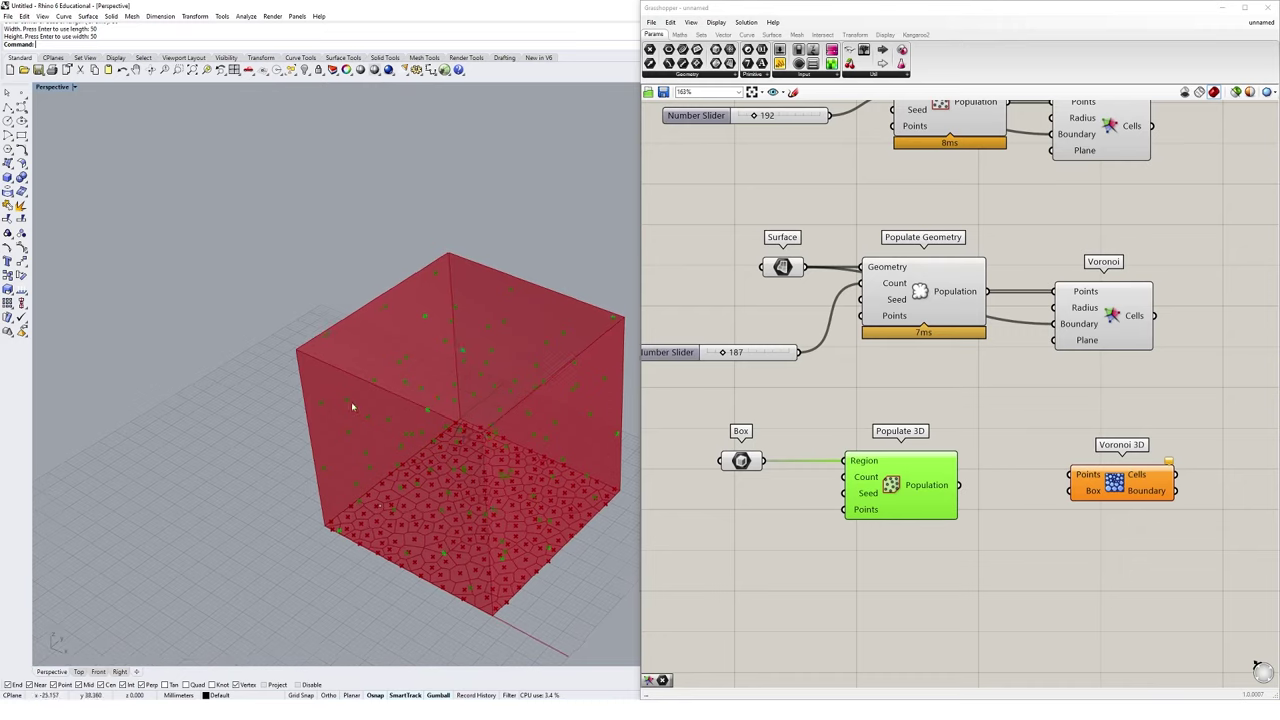
right_drag(351, 401, 517, 432)
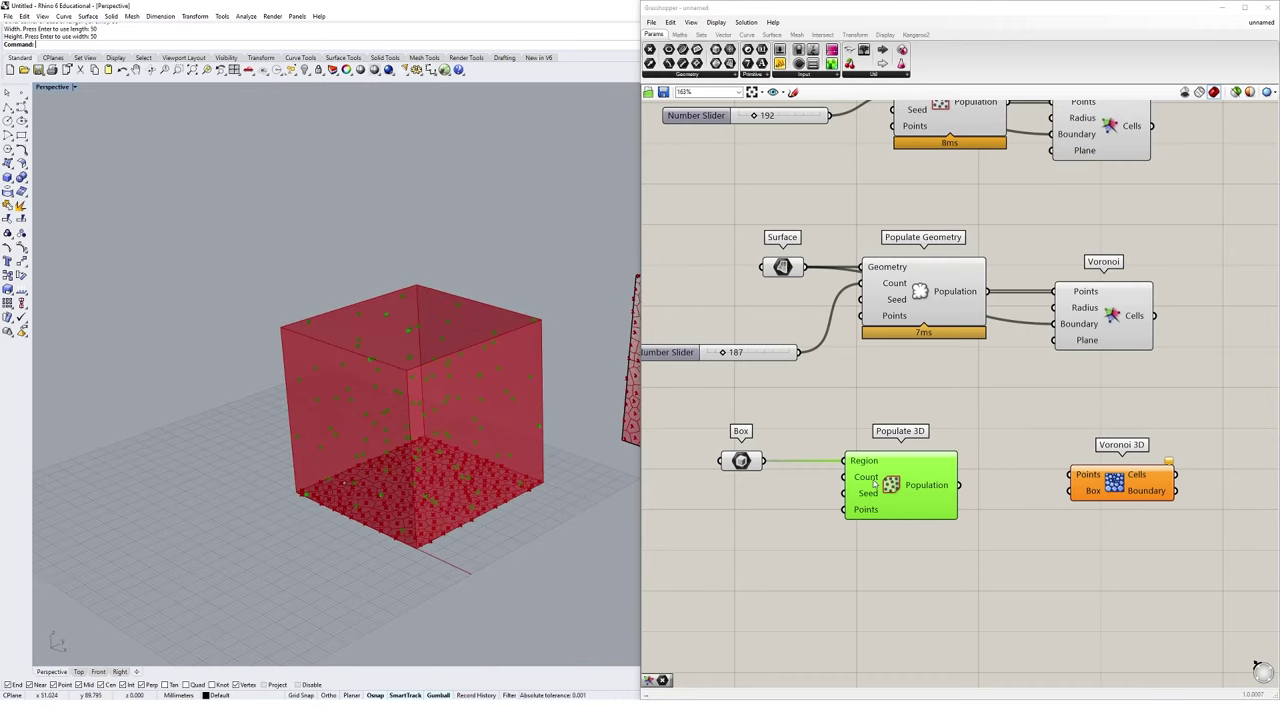
Connect Population to Voronoi 3D's Points input and the Box parameter to its Box input.
drag(960, 487, 1052, 489)
drag(765, 462, 1042, 501)
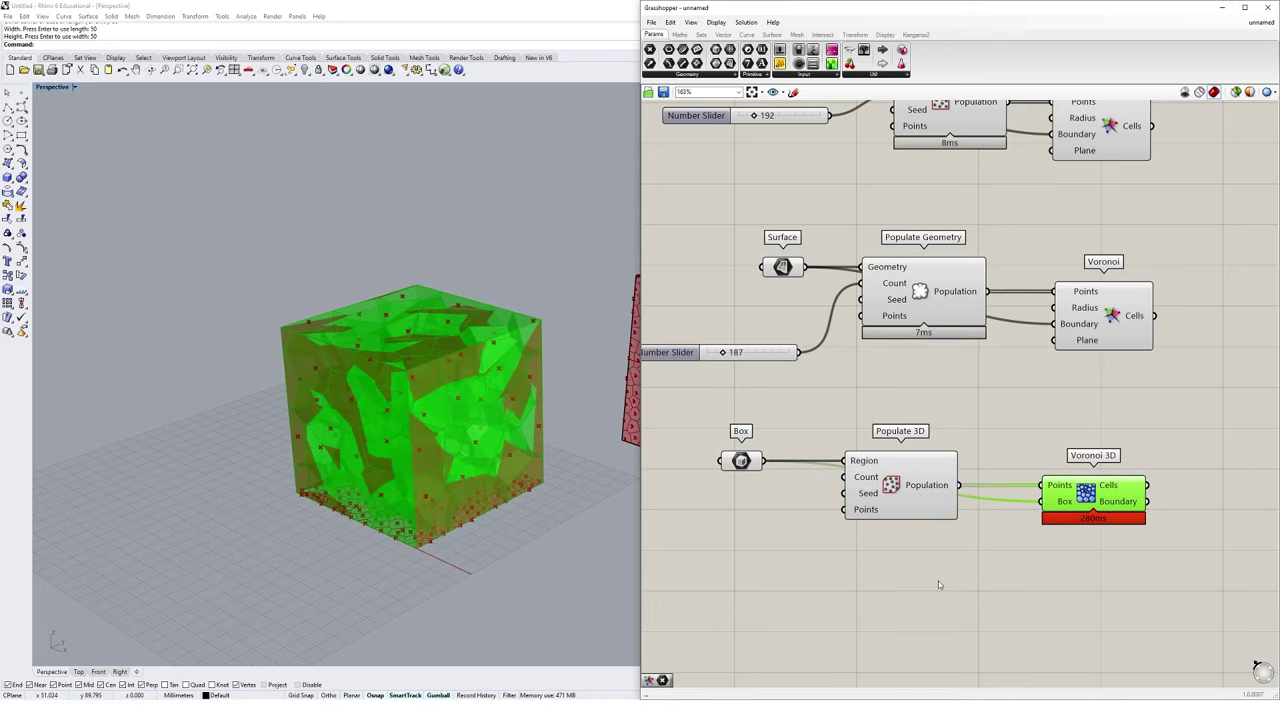
scroll(938, 582, down, 3)
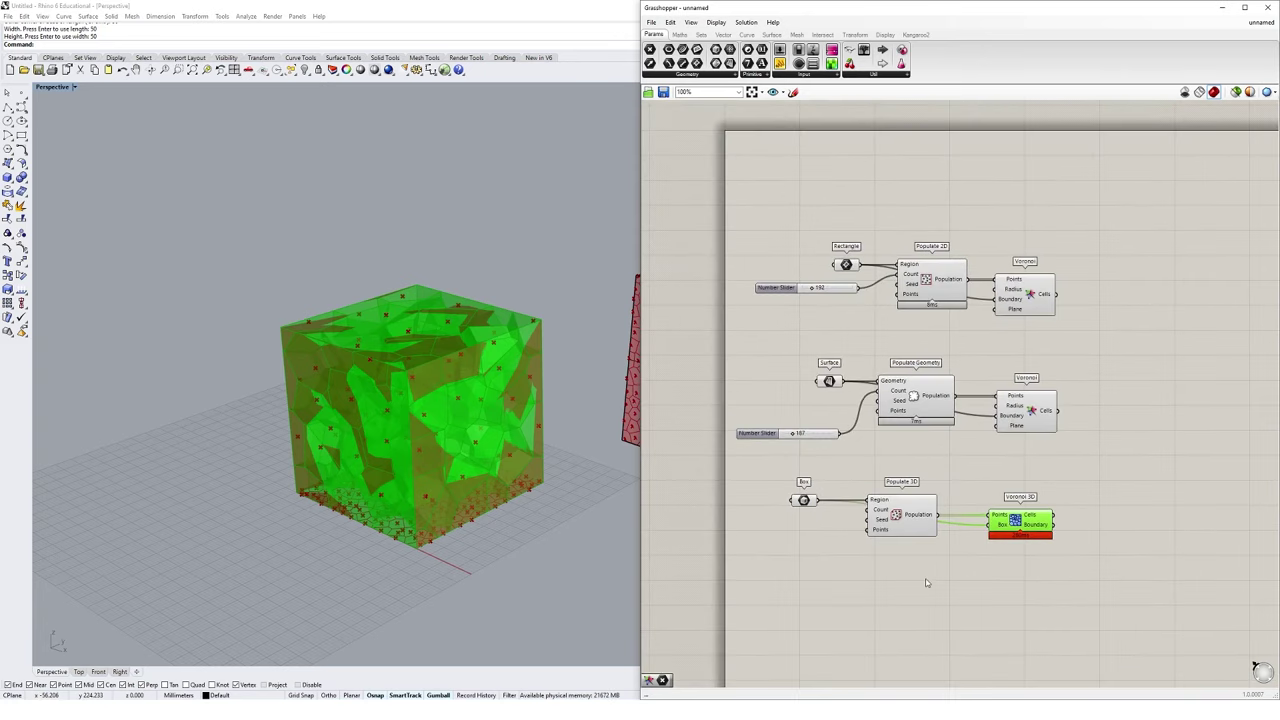
Turn off the preview of the Rectangle, Surface, Box and Populate components, and inspect the Voronoi 3D cells in the cube.
drag(922, 598, 766, 232)
right_click(941, 183)
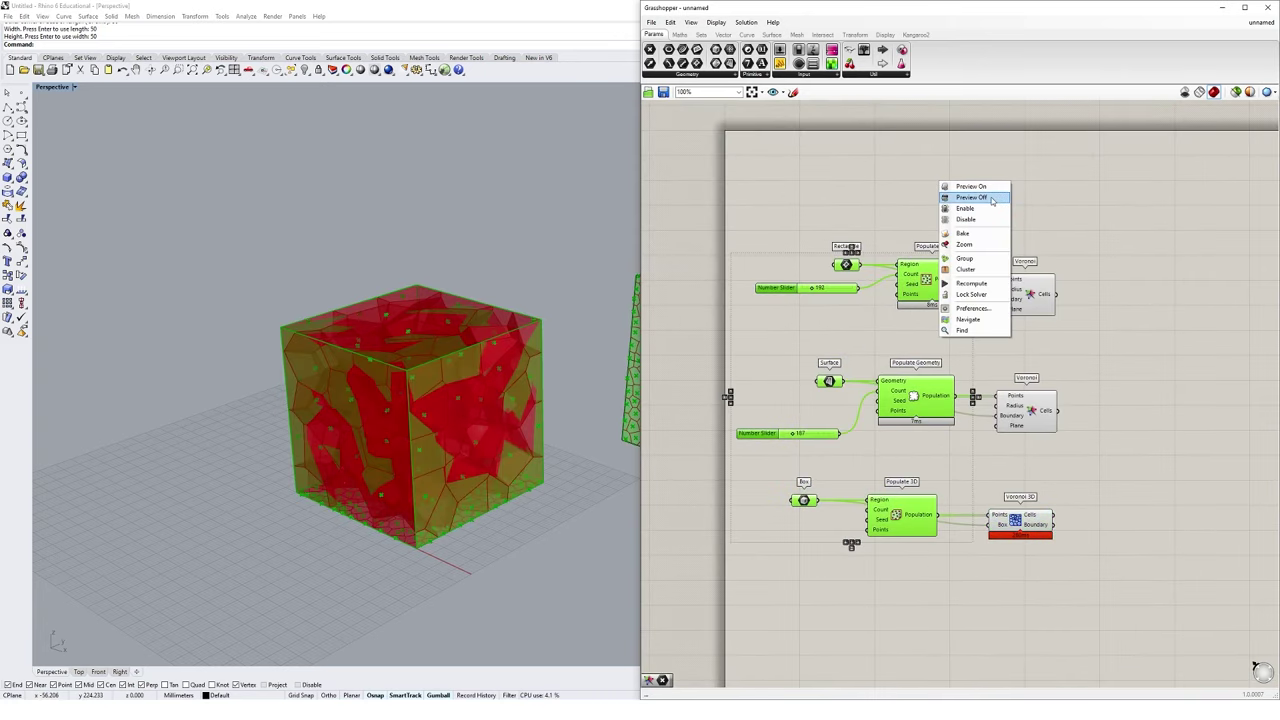
click(992, 201)
right_drag(1027, 531, 1015, 470)
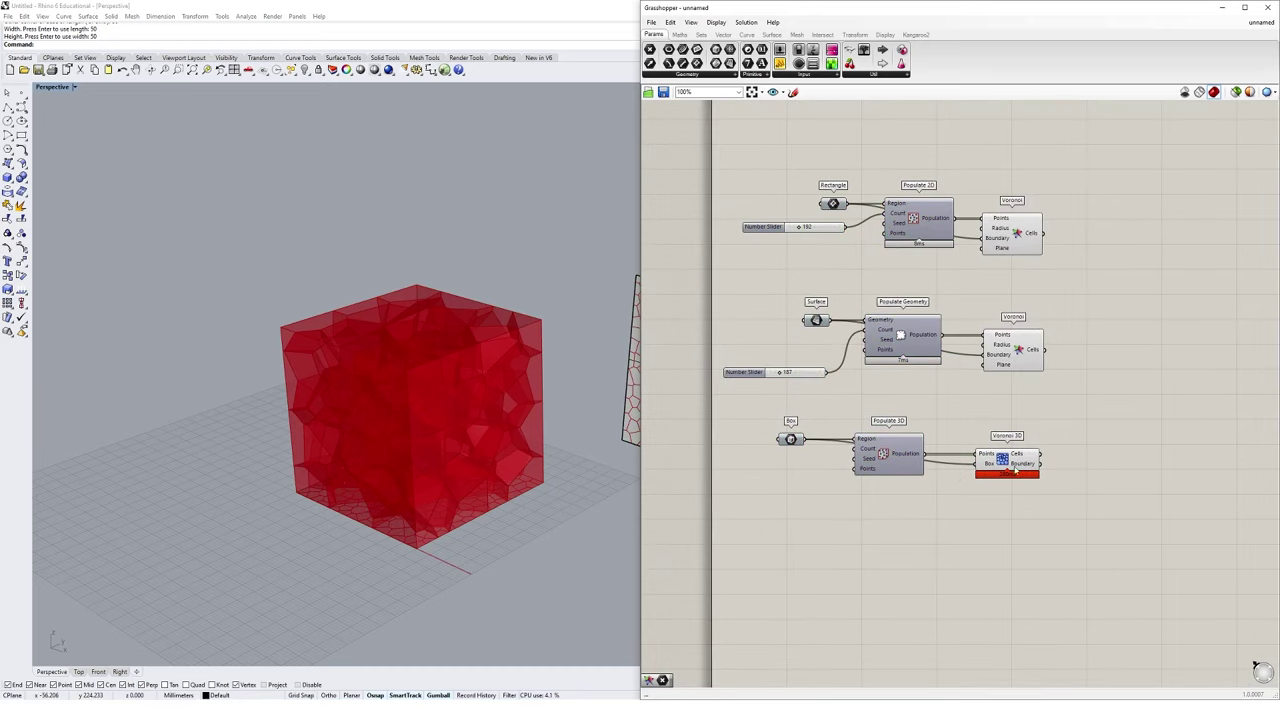
click(1005, 462)
scroll(408, 402, up, 3)
right_drag(408, 402, 434, 380)
scroll(434, 380, down, 3)
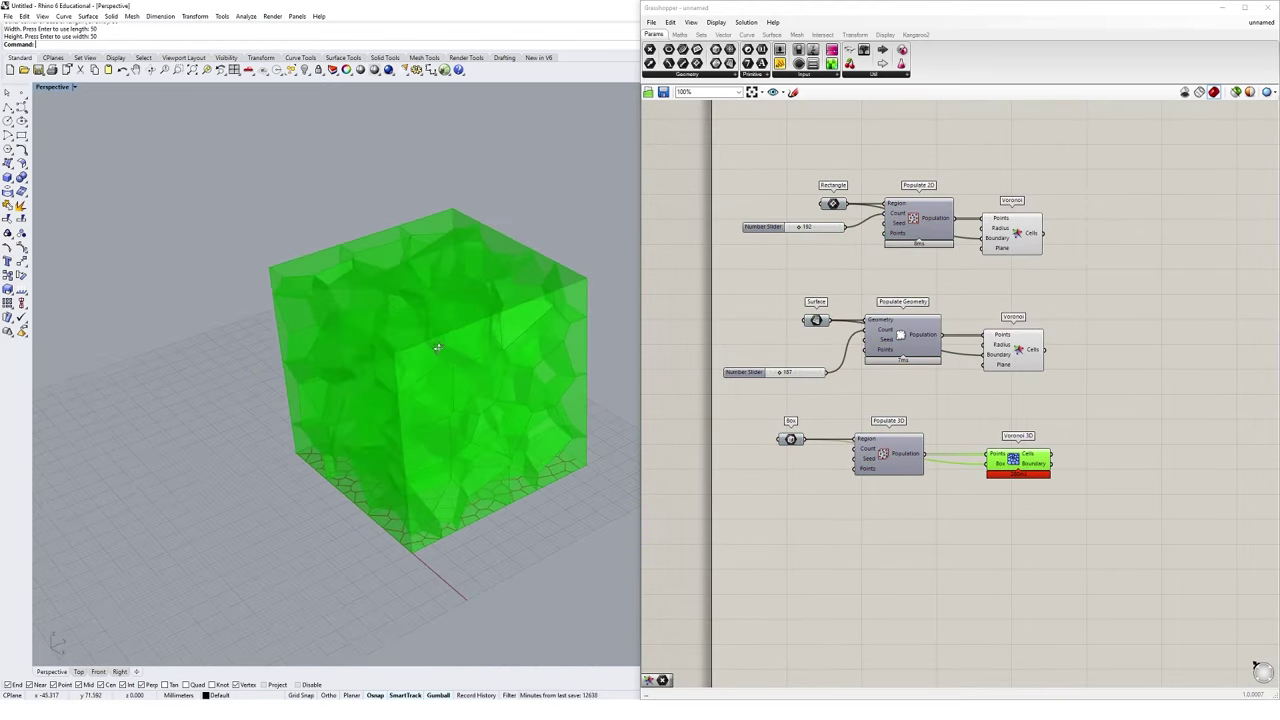
Bake the Voronoi 3D component into Rhino with the default attributes.
click(1082, 428)
right_click(1013, 464)
click(1040, 495)
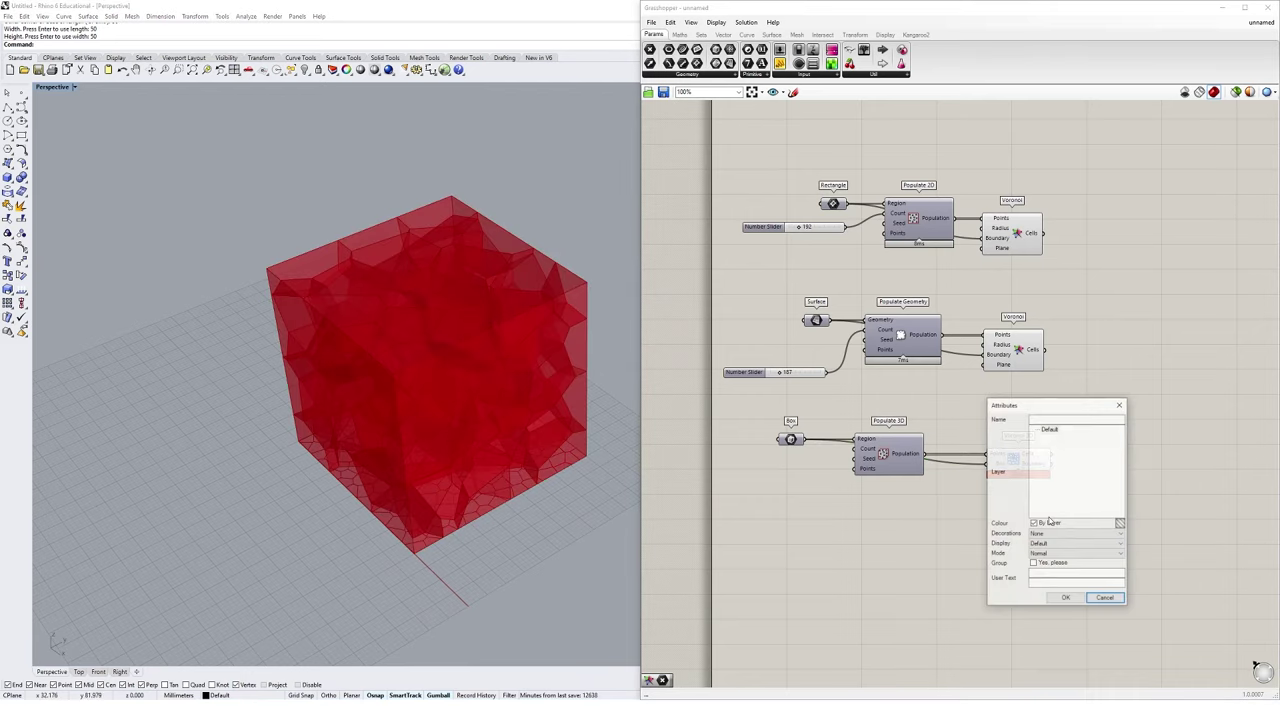
click(1065, 598)
Pull four baked Voronoi cells out of the cube to show that each is a separate solid.
click(478, 360)
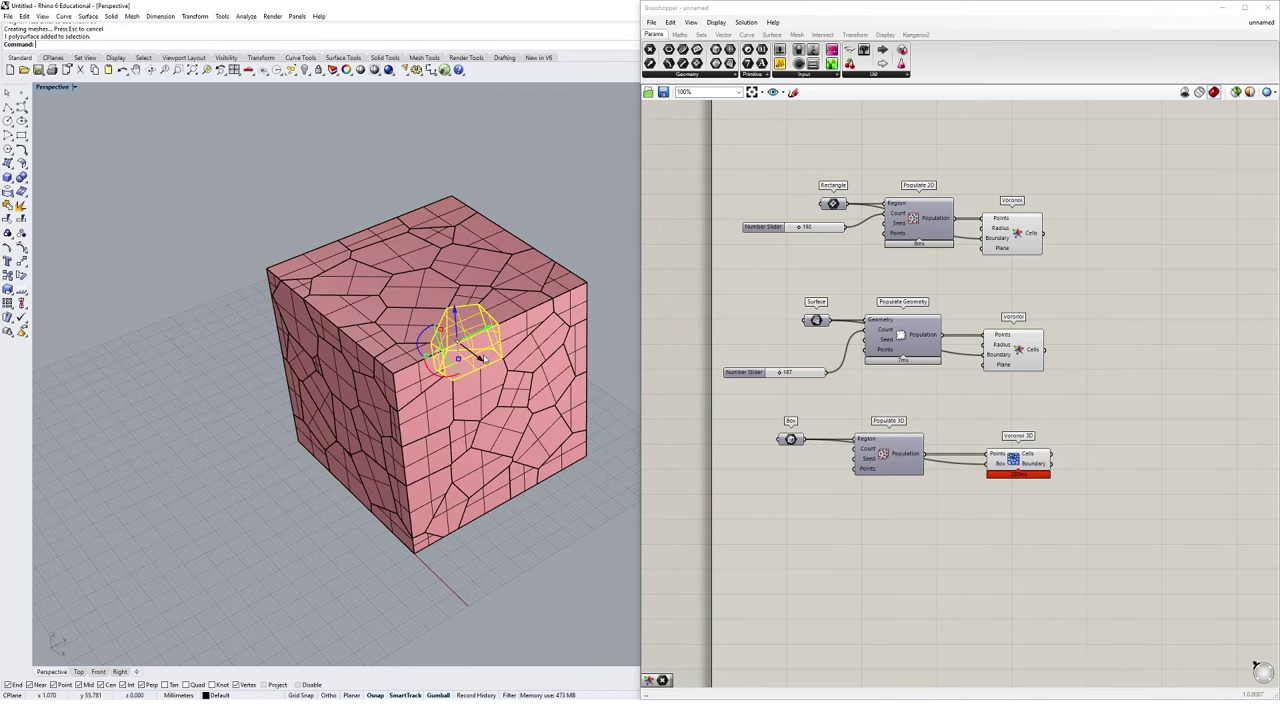
drag(478, 360, 567, 461)
click(510, 305)
drag(510, 305, 514, 230)
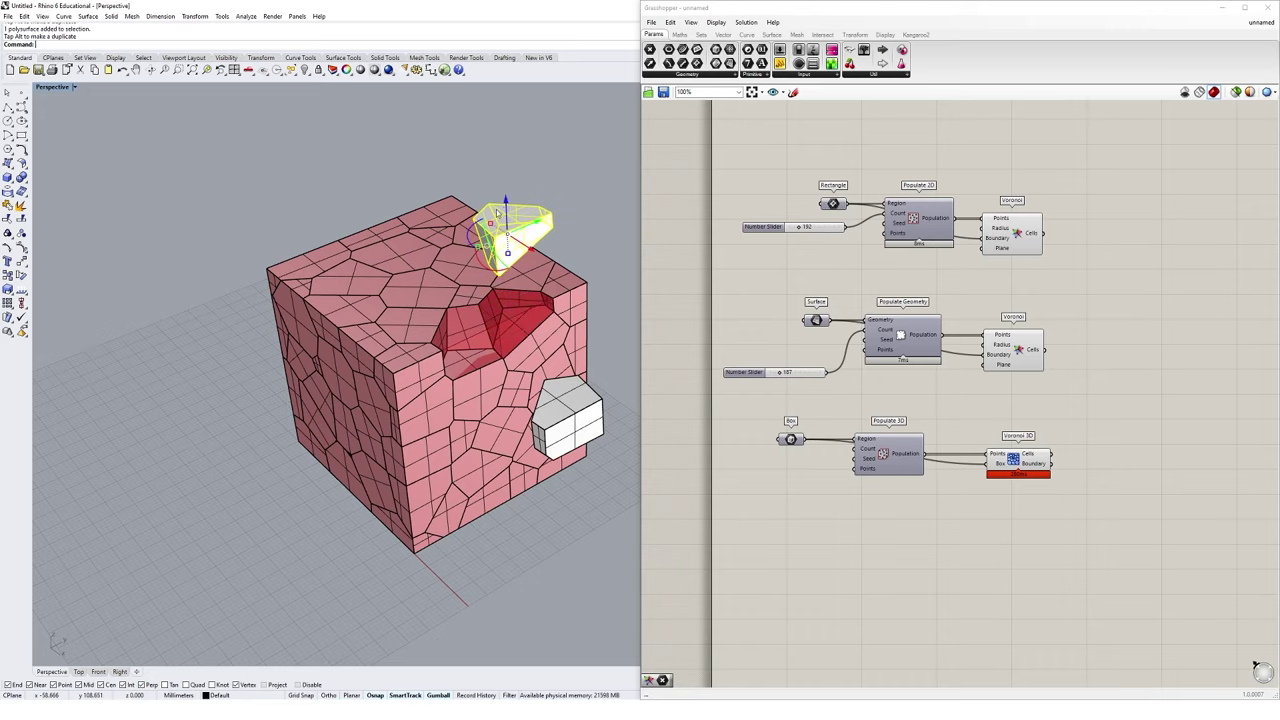
click(397, 265)
drag(398, 250, 390, 148)
click(360, 245)
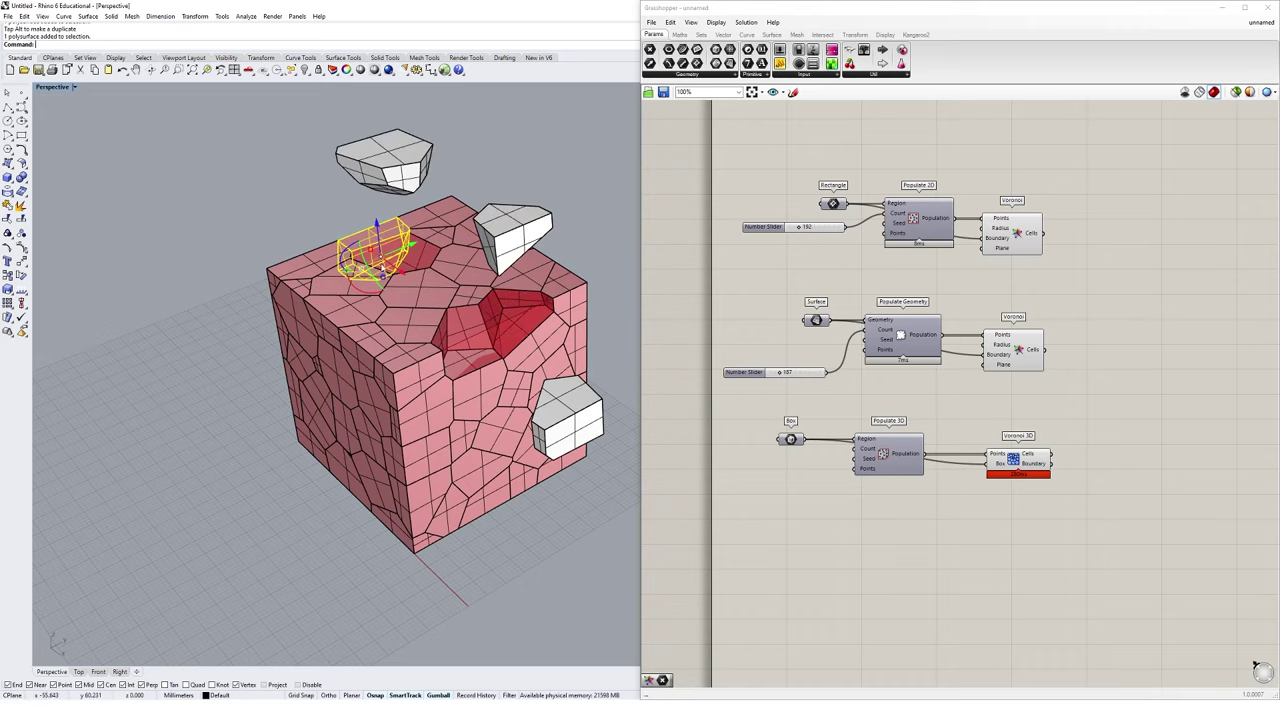
click(396, 276)
drag(393, 272, 229, 162)
click(138, 151)
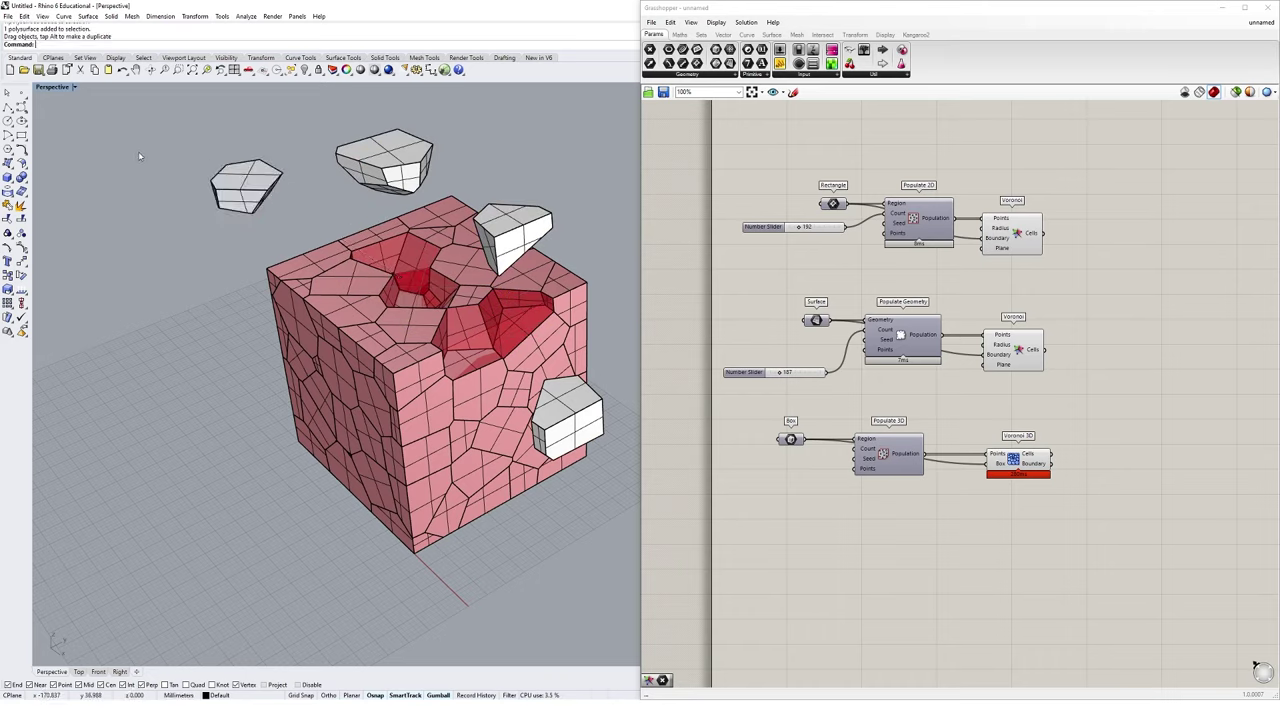
Delete all the baked Voronoi cells from the Rhino model.
drag(135, 108, 470, 360)
drag(548, 430, 626, 600)
key(Delete)
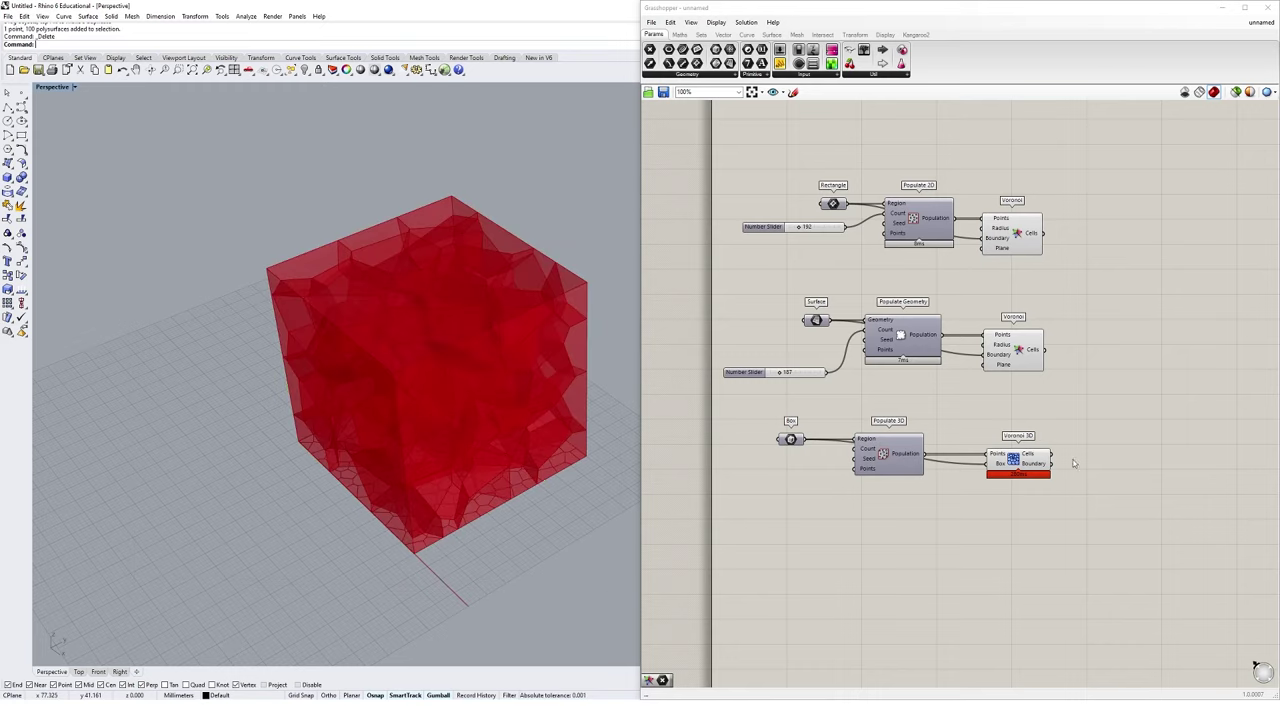
Start a new, empty Grasshopper definition.
click(668, 22)
click(652, 22)
click(668, 33)
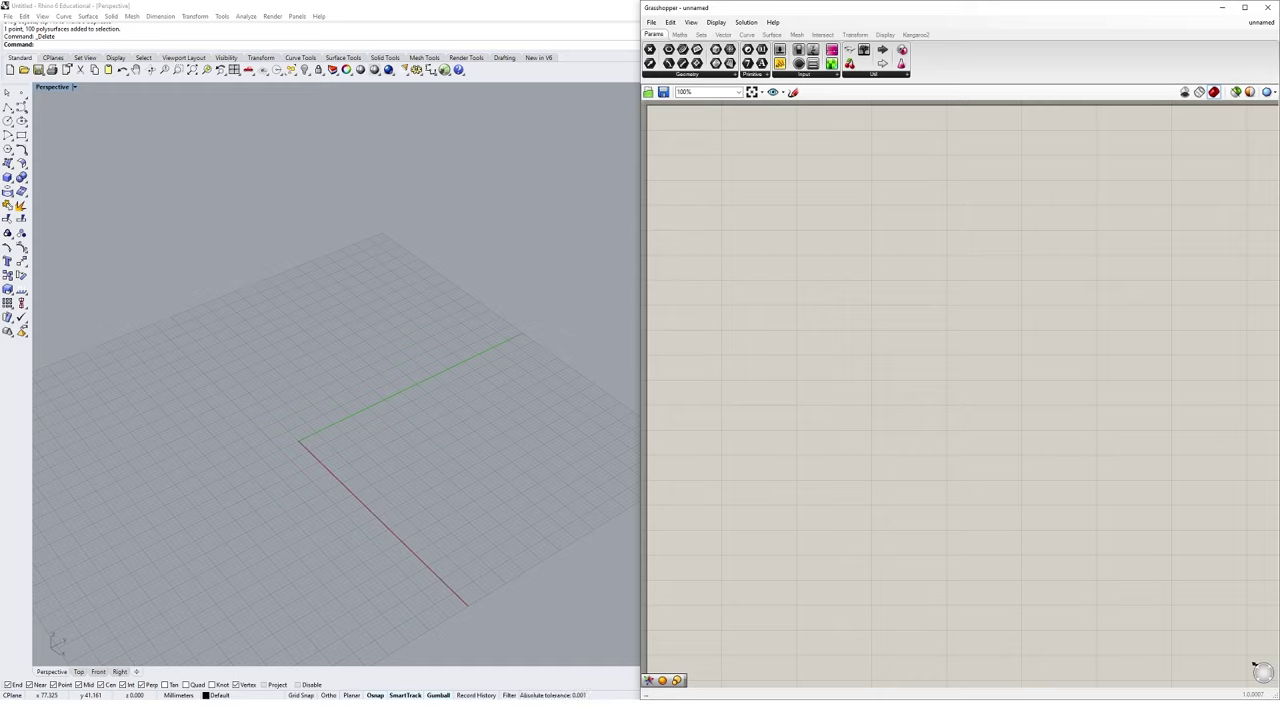
Add a Rectangle parameter and set it to one 50 by 50 mm rectangle with its first corner at the origin.
drag(697, 63, 758, 245)
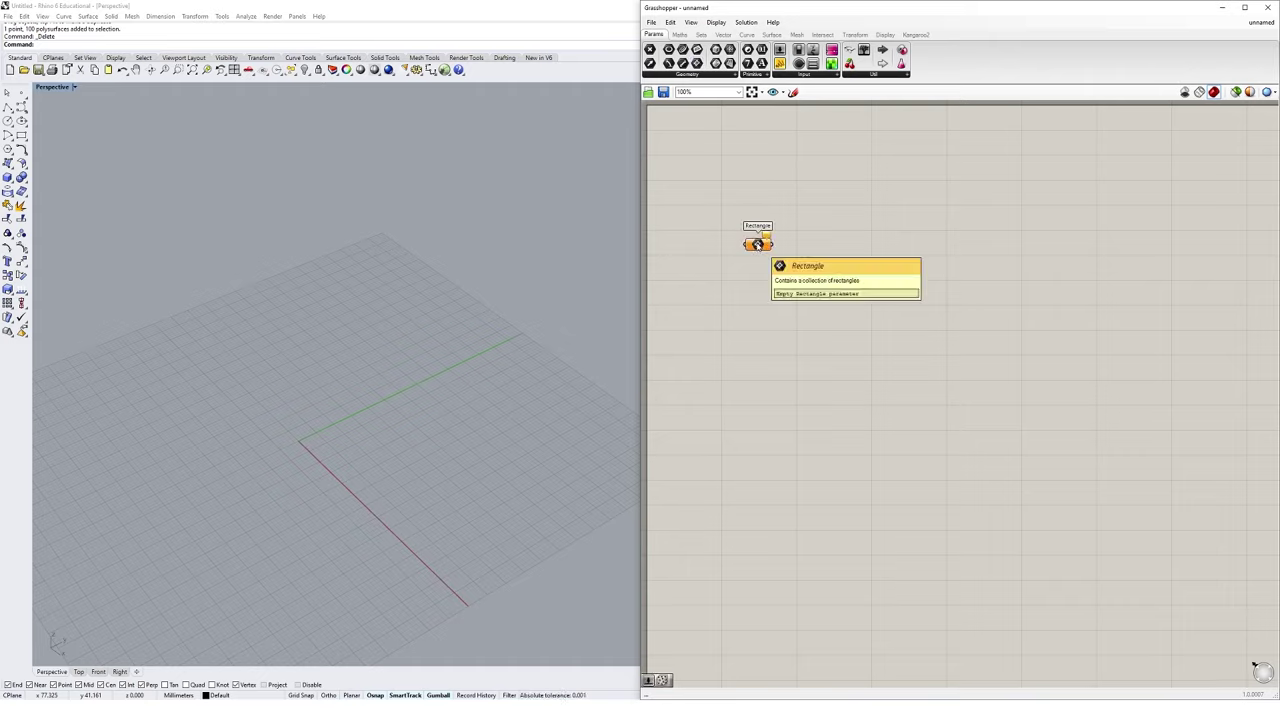
right_click(758, 245)
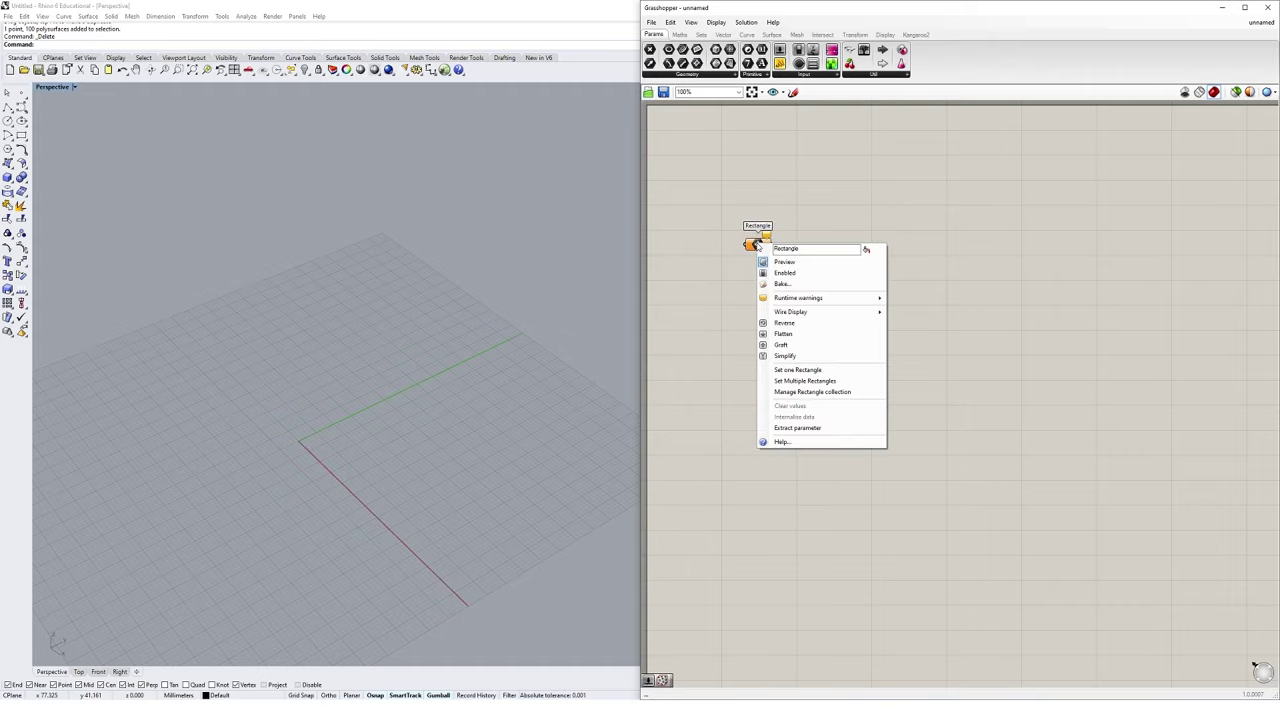
click(839, 370)
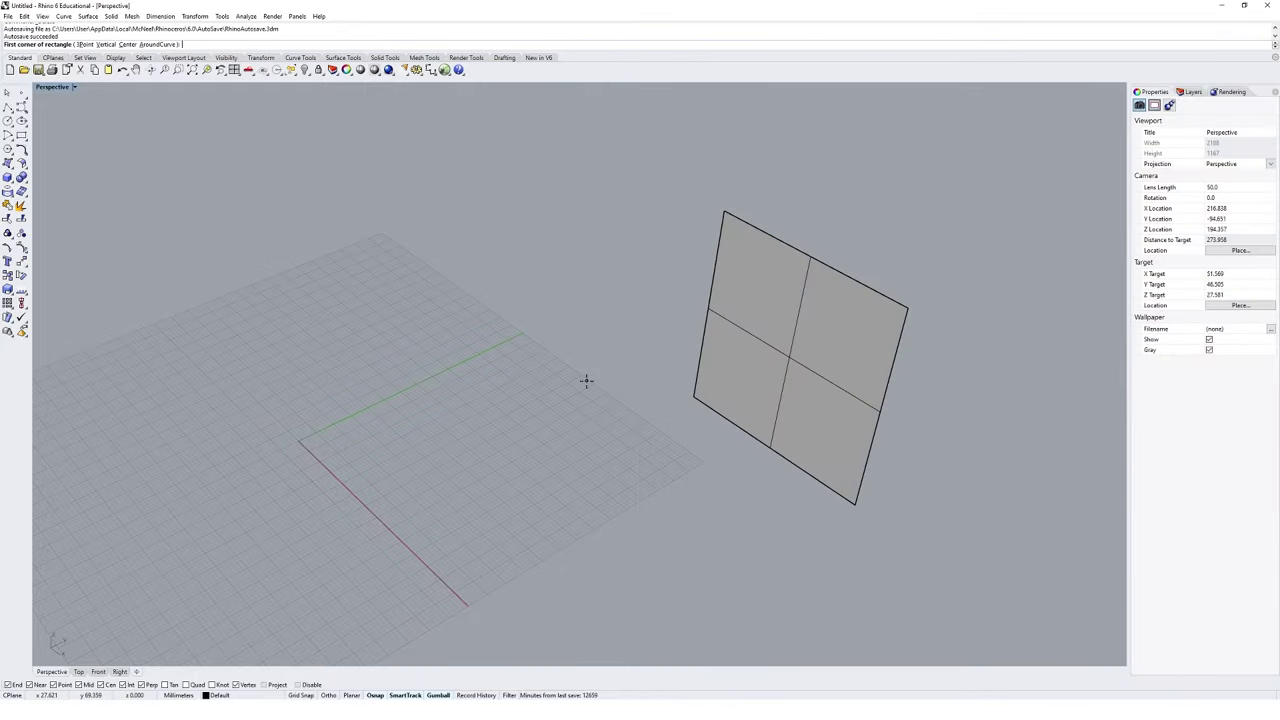
text(0)
key(Return)
text(50)
key(Return)
text(5)
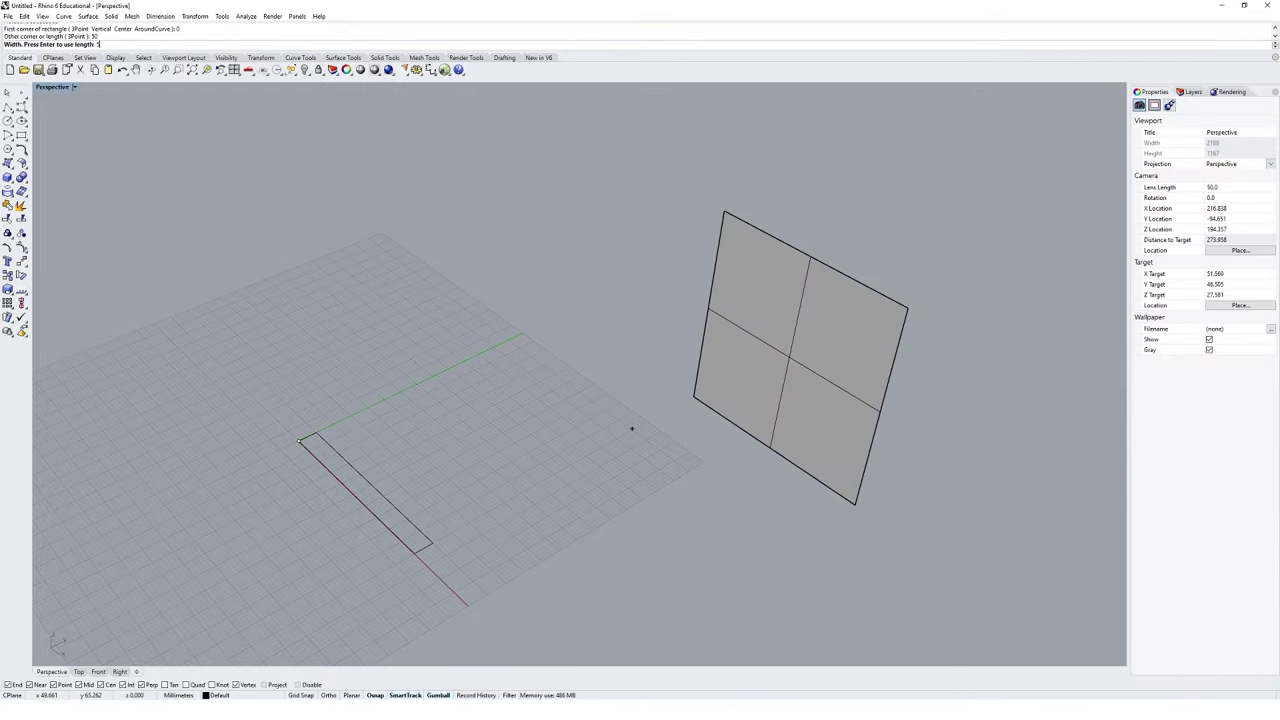
text(0)
key(Return)
right_drag(632, 429, 451, 325)
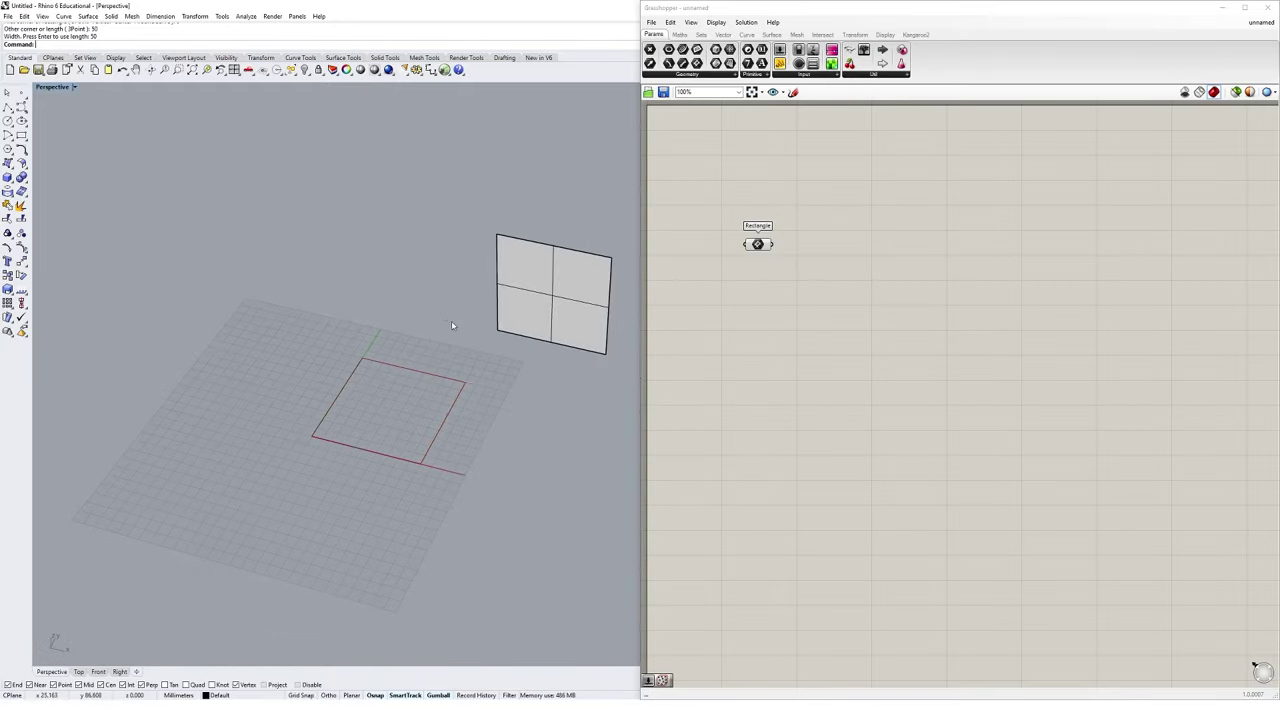
Delete the leftover upright surface from the Rhino model.
click(560, 340)
key(Delete)
scroll(363, 429, up, 5)
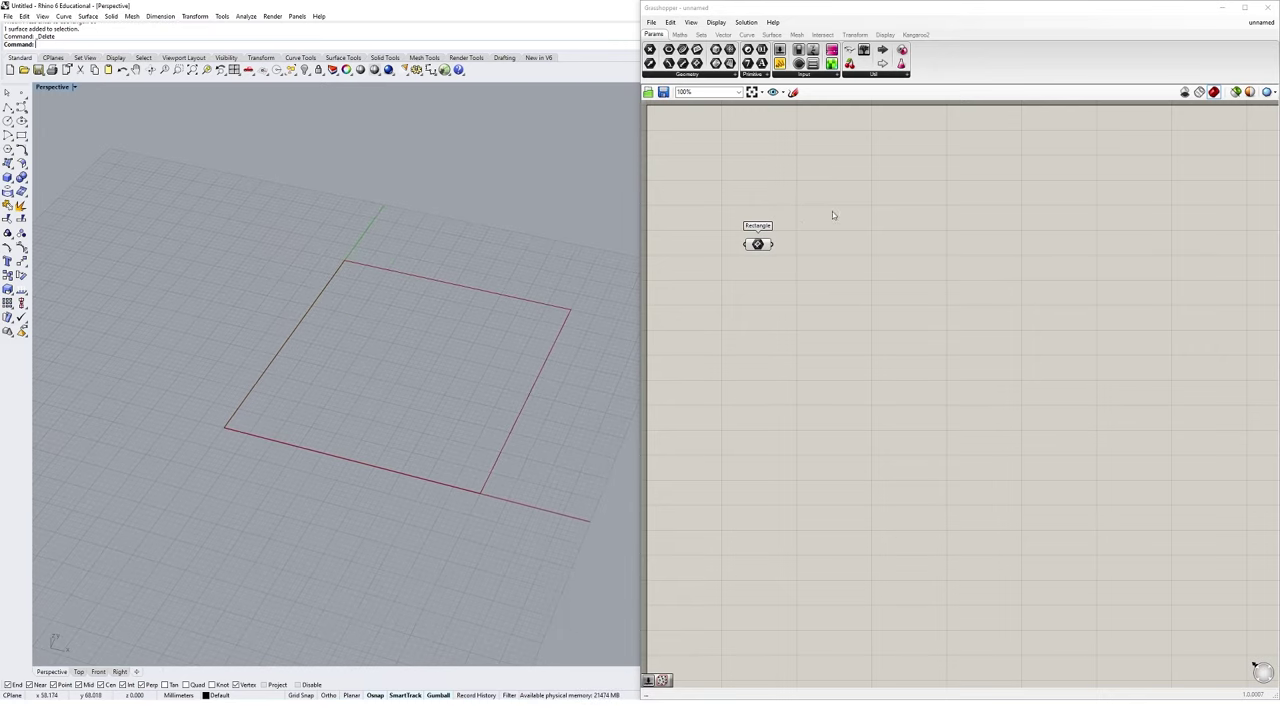
Add a Voronoi component and position it beside the Rectangle parameter, leaving a gap between them.
double_click(831, 262)
text(voronoi)
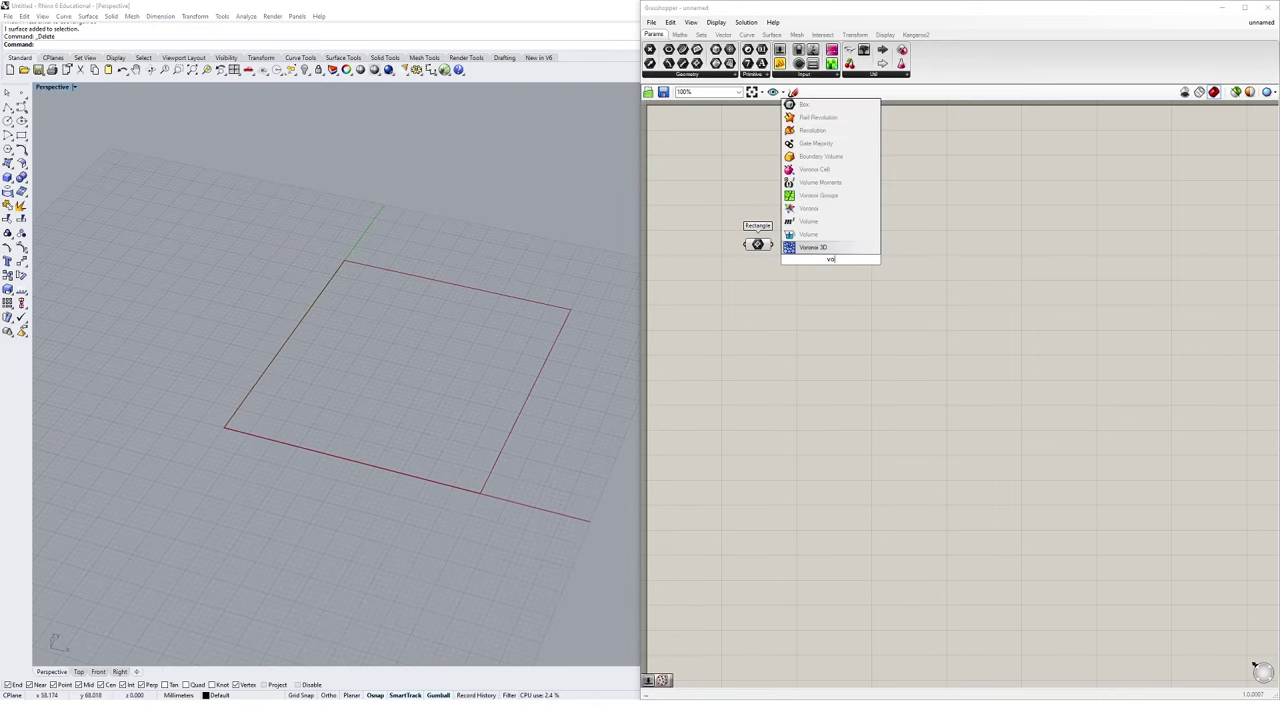
click(808, 247)
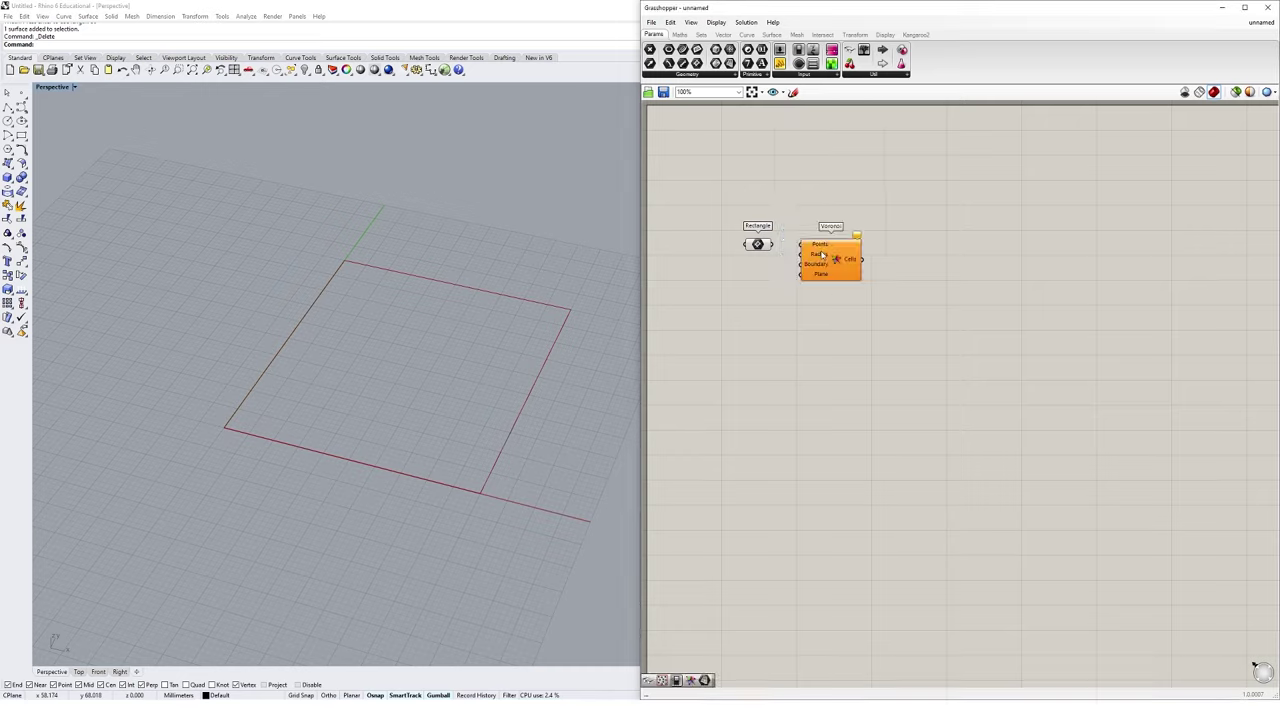
drag(818, 258, 902, 268)
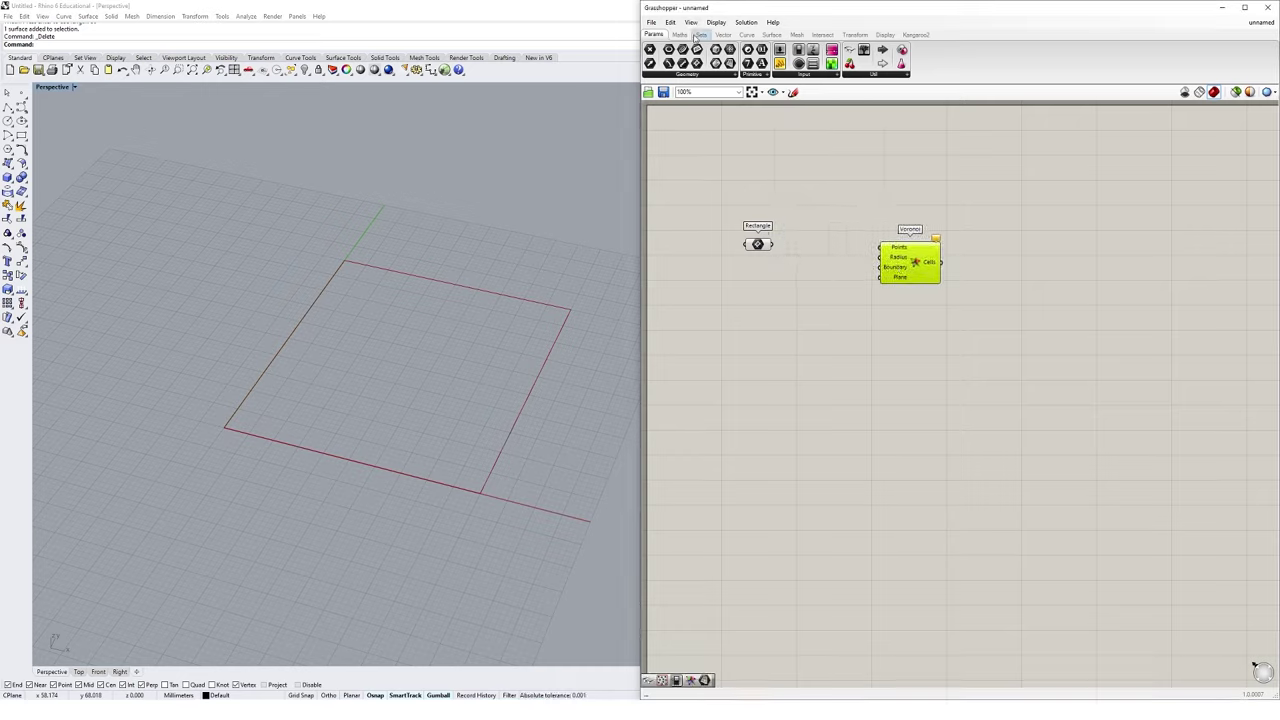
Add a Populate 2D component with the Rectangle as Region, feeding its Population to the Voronoi Points and the Rectangle to the Voronoi Boundary.
double_click(811, 303)
text(popul)
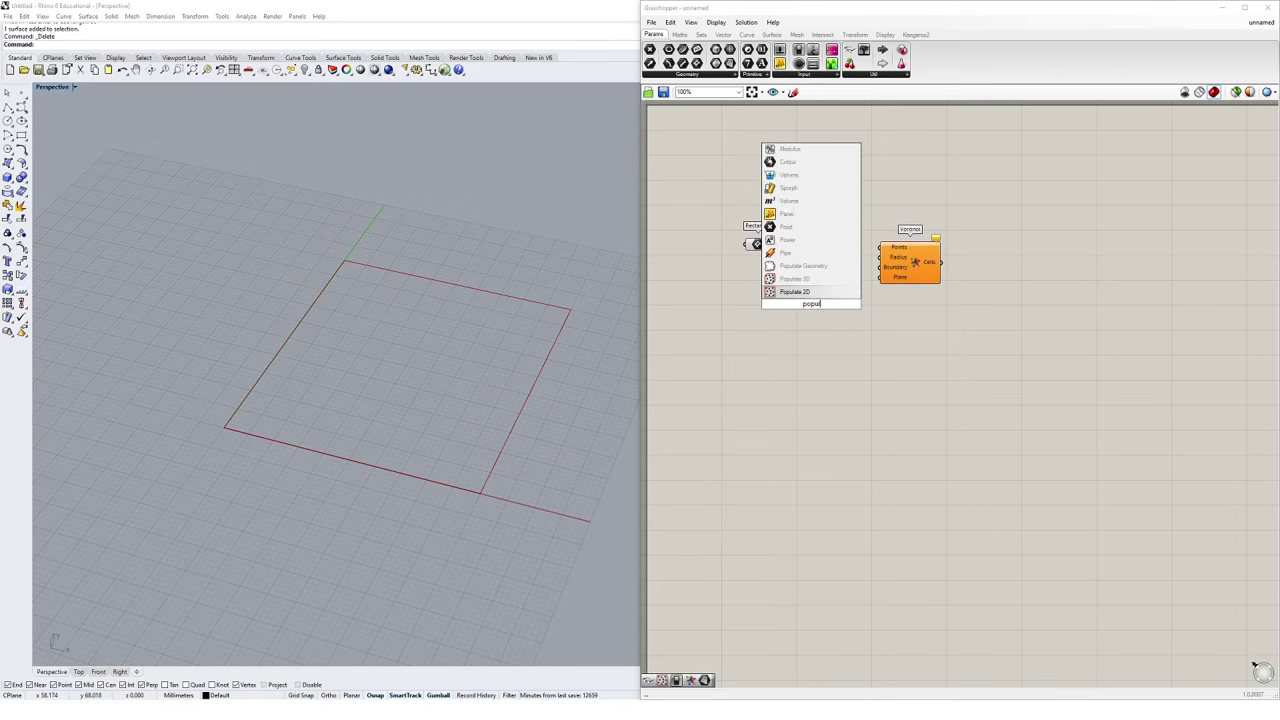
key(Return)
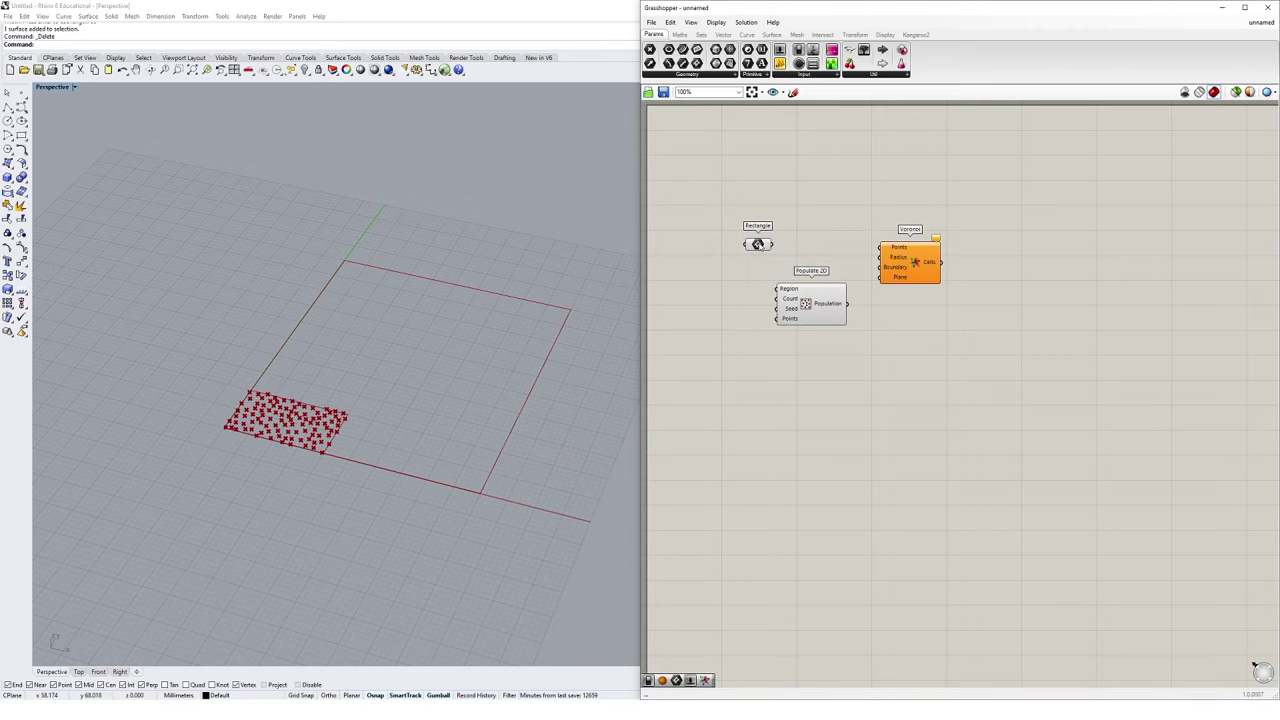
drag(760, 244, 919, 280)
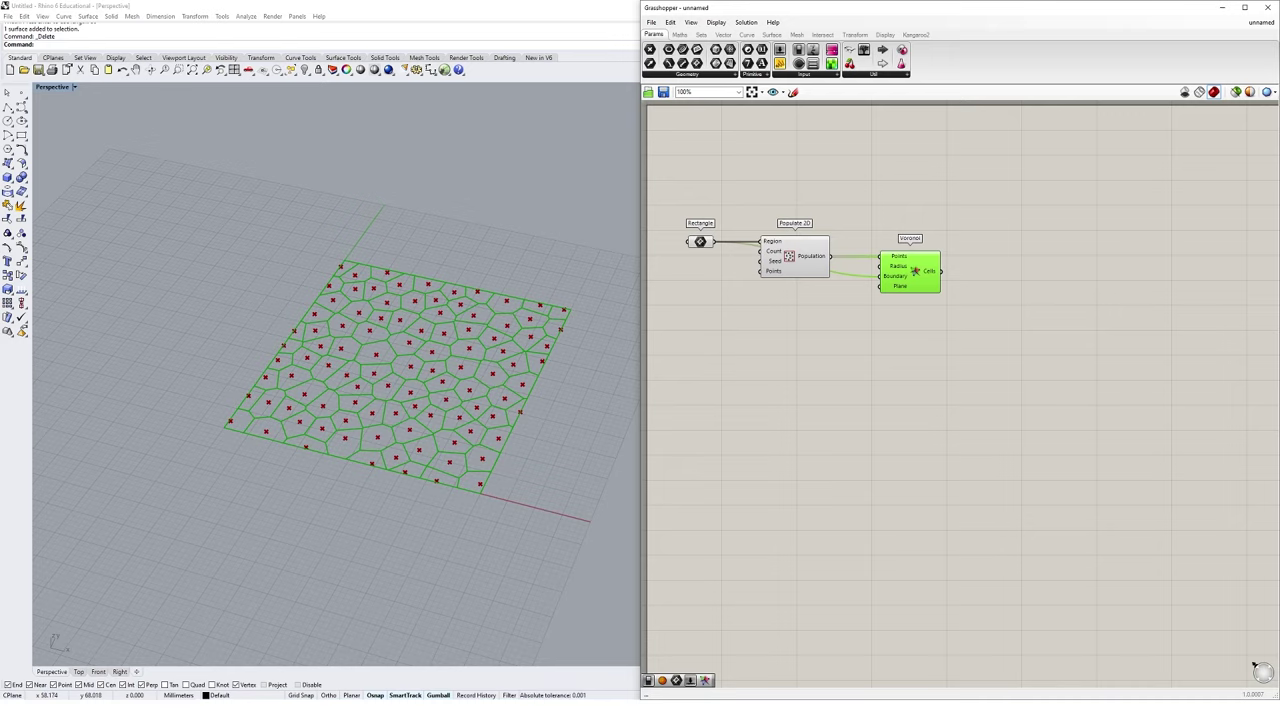
Place a single point object in the Rhino model, inside the Voronoi pattern.
right_drag(570, 374, 540, 380)
click(22, 92)
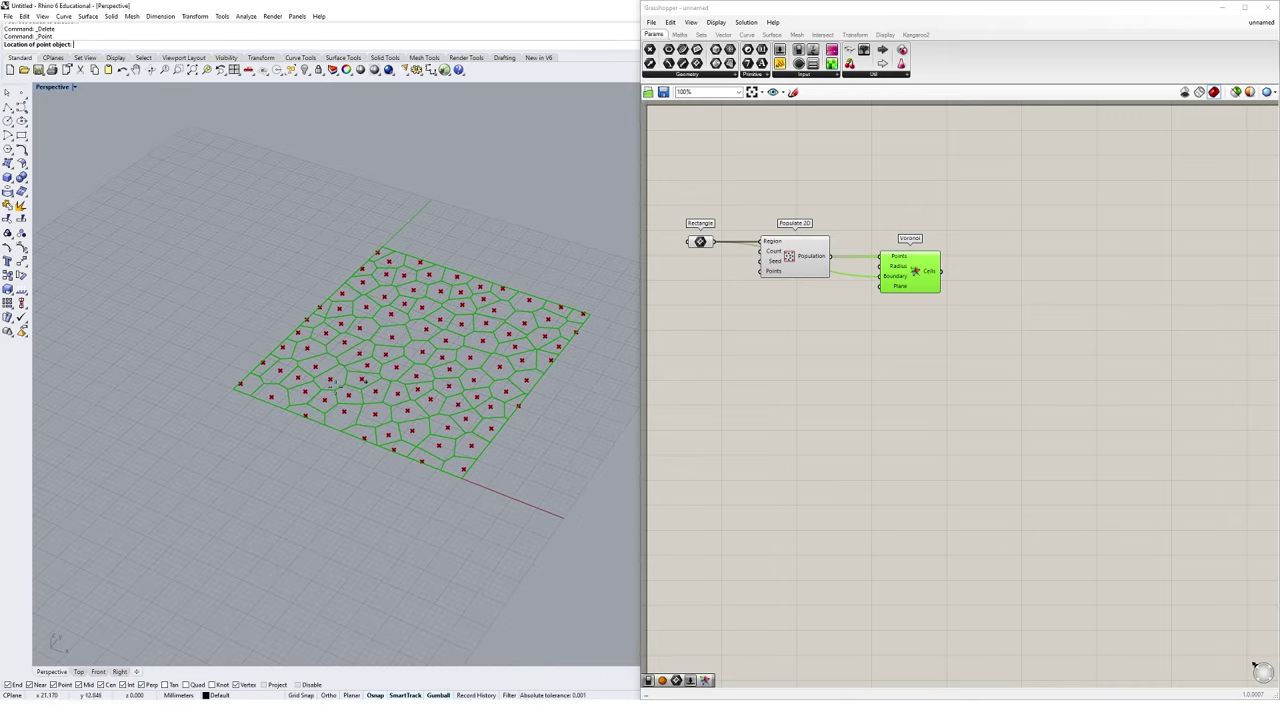
scroll(458, 340, up, 4)
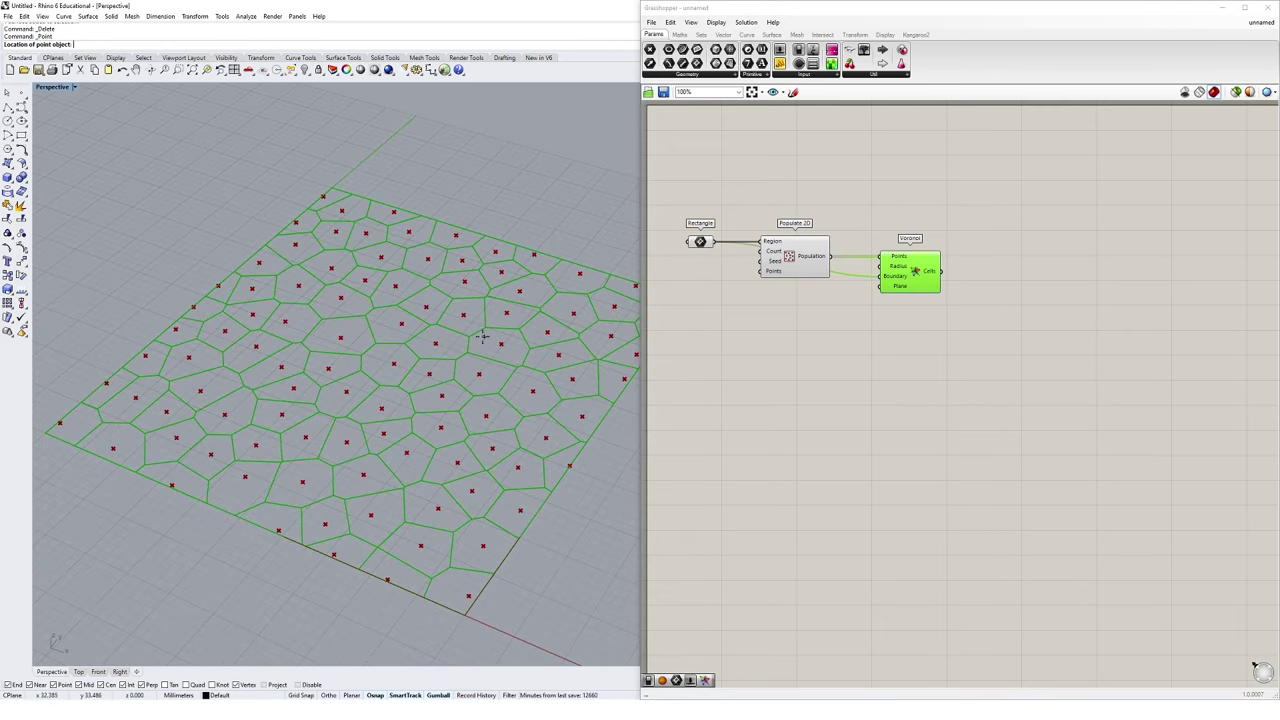
click(482, 336)
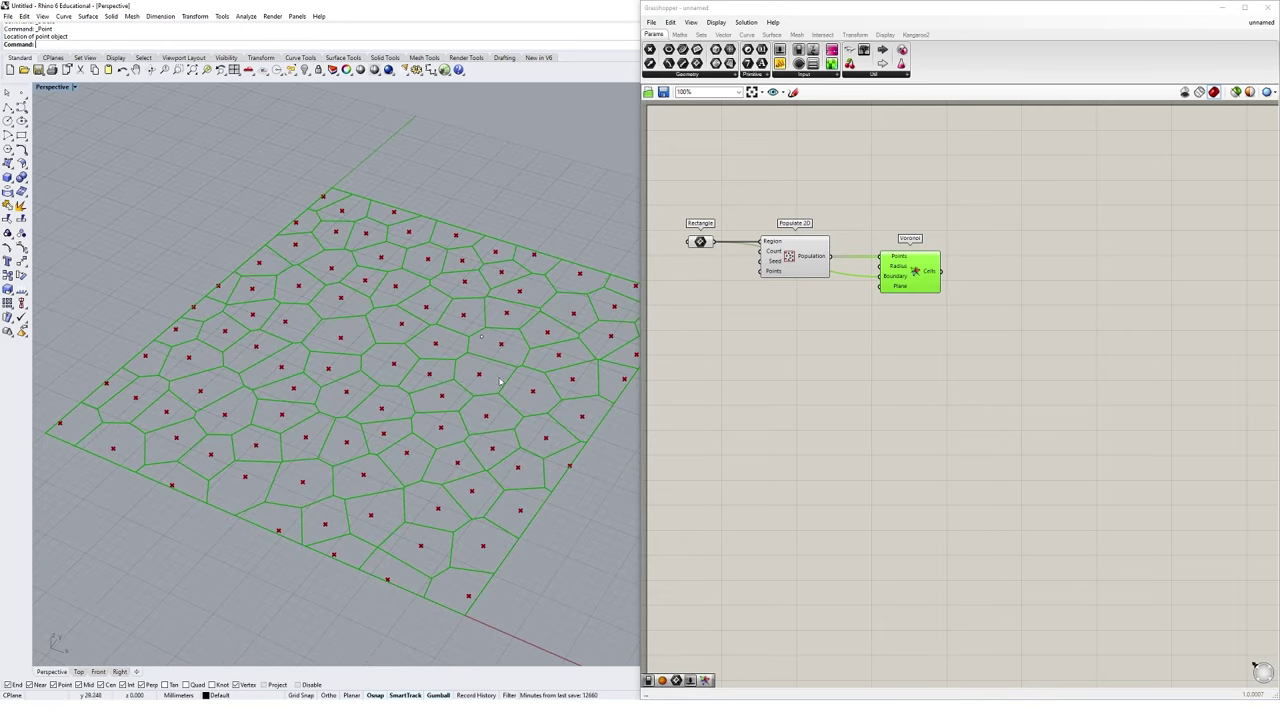
Add a Point parameter below Populate 2D and set it to the single point placed in the Rhino model.
double_click(764, 381)
text(point)
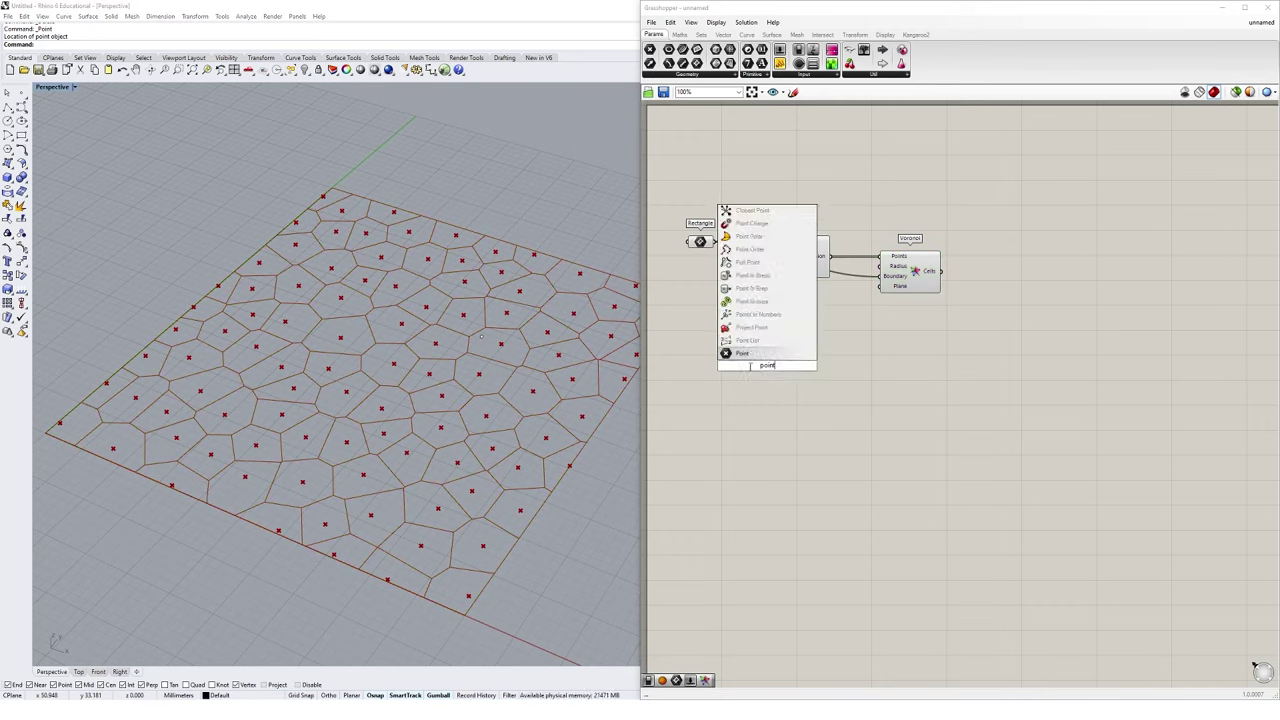
key(Return)
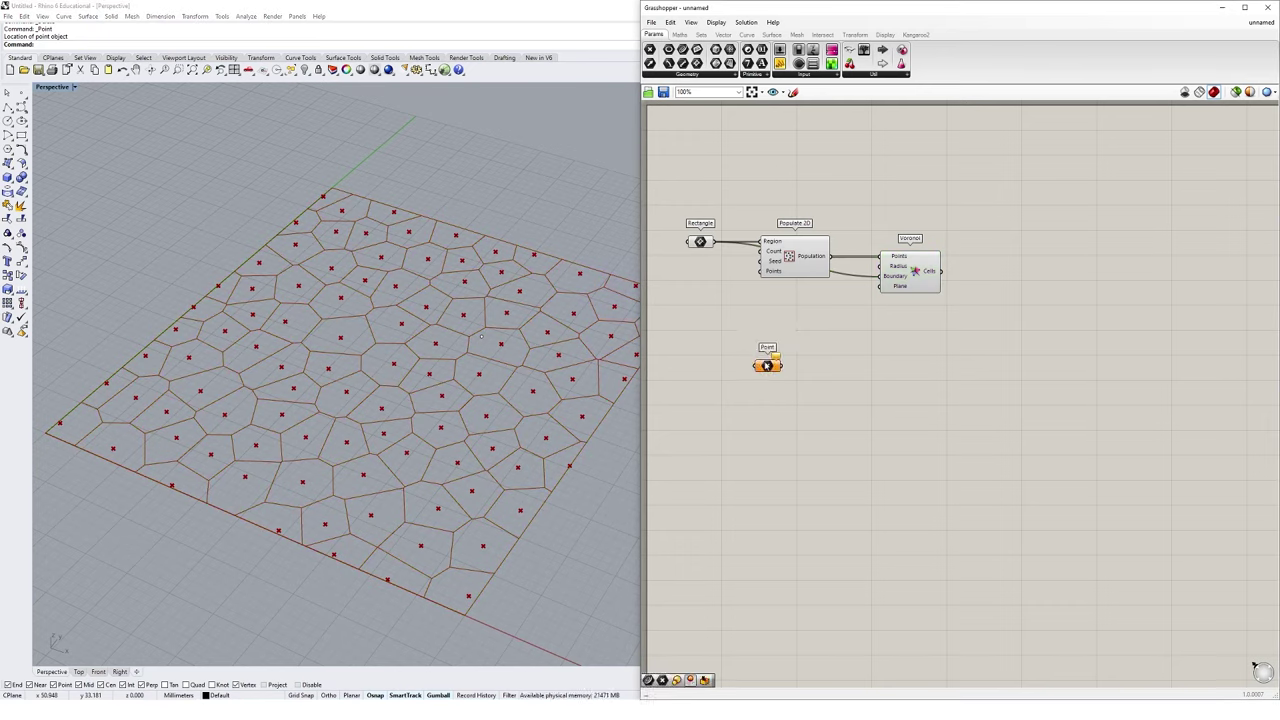
right_click(768, 367)
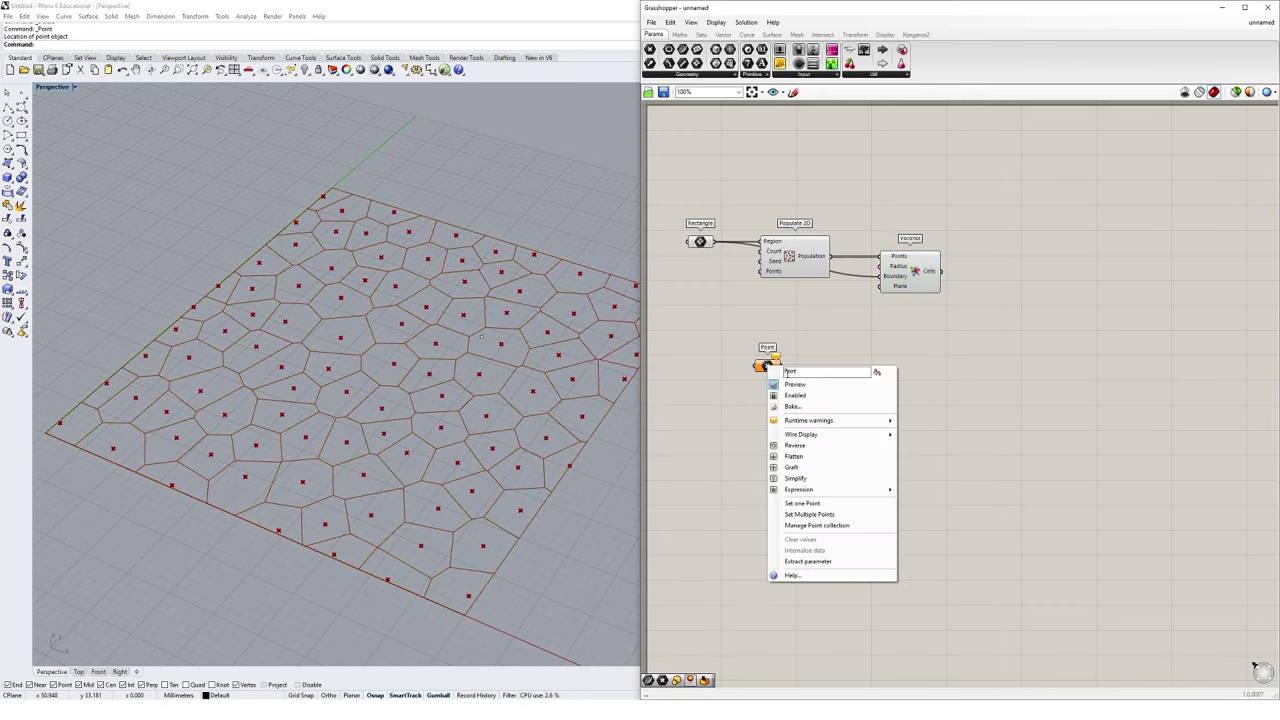
click(825, 505)
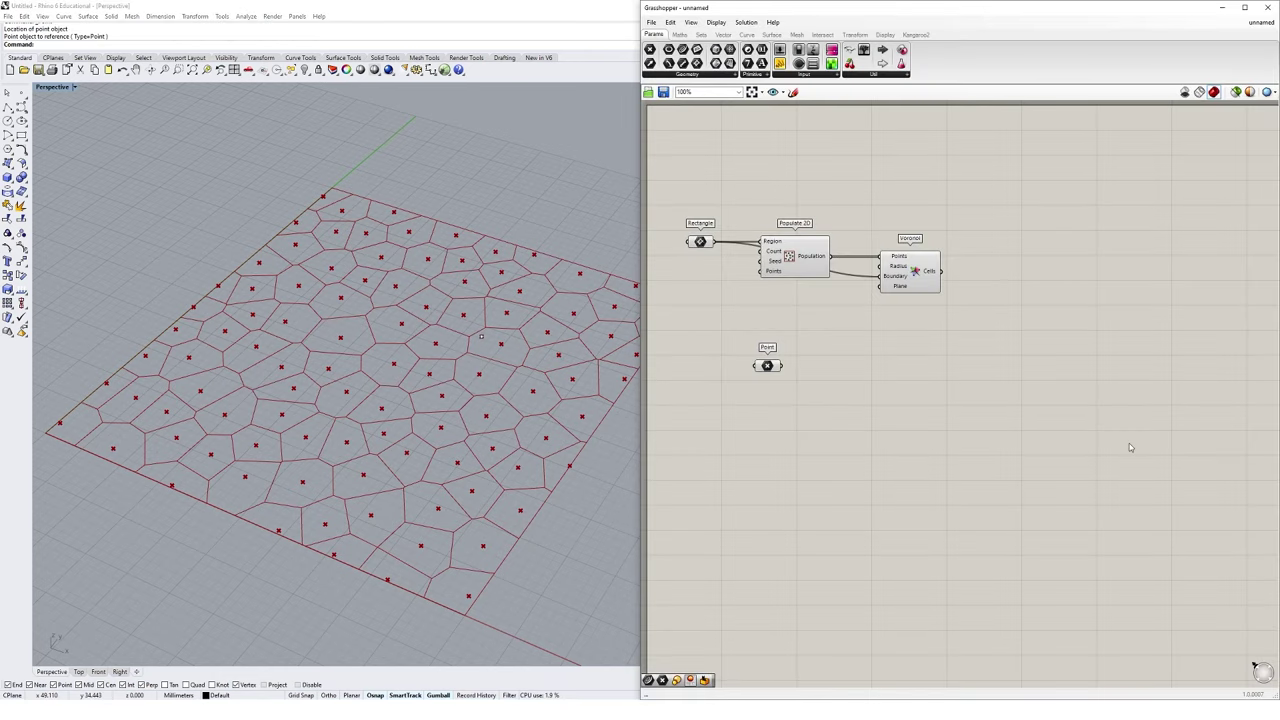
drag(769, 370, 834, 380)
Add a Distance component beside the Point parameter, connecting Population to Point A and the Point parameter to Point B.
click(806, 261)
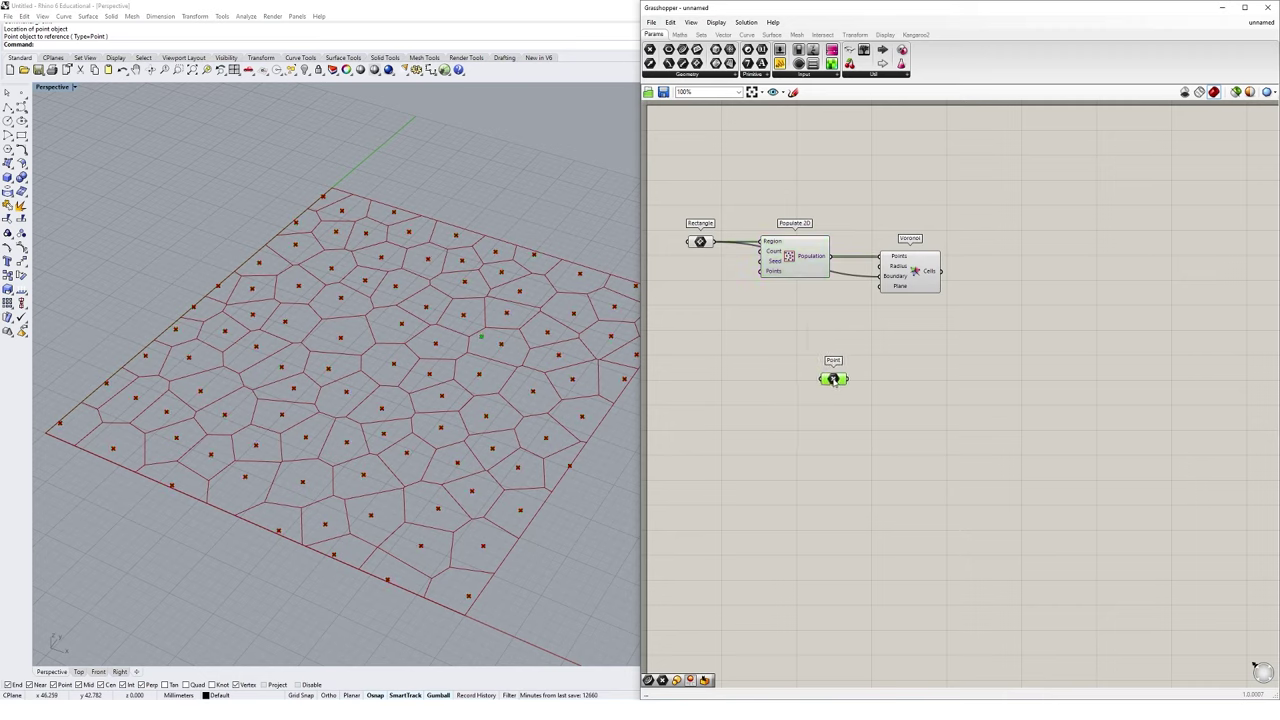
click(925, 278)
double_click(913, 369)
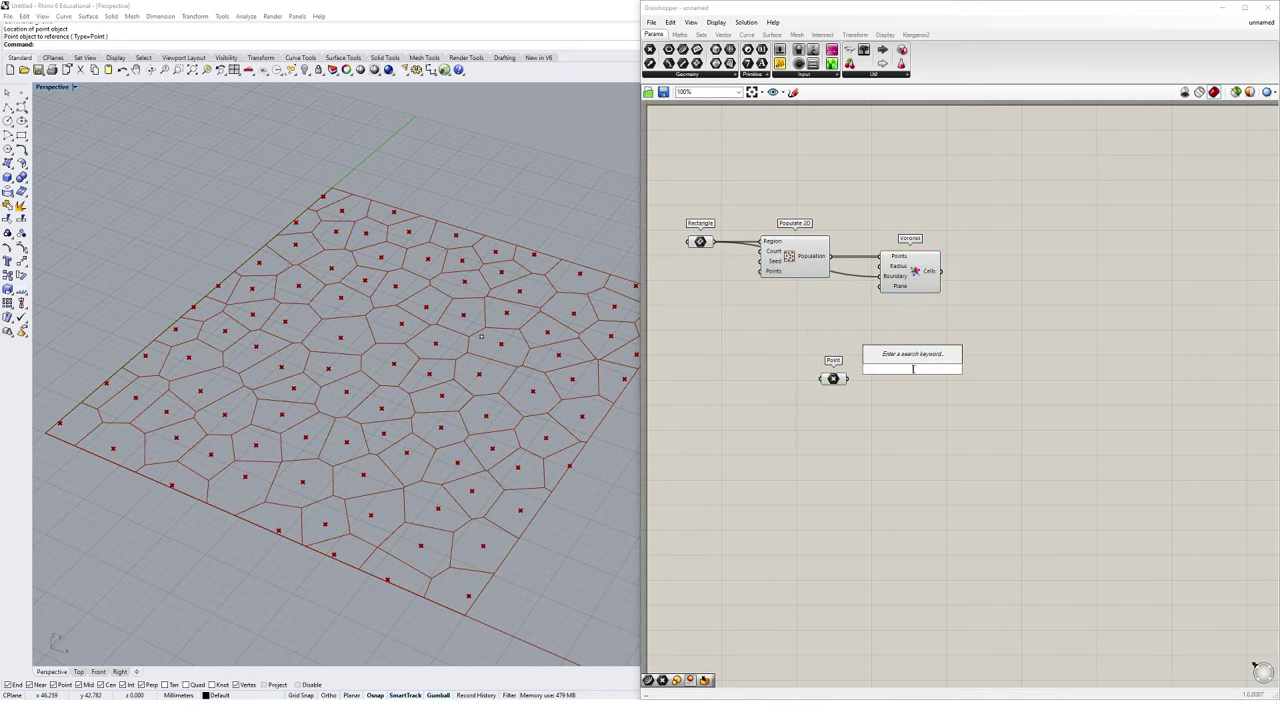
text(distan)
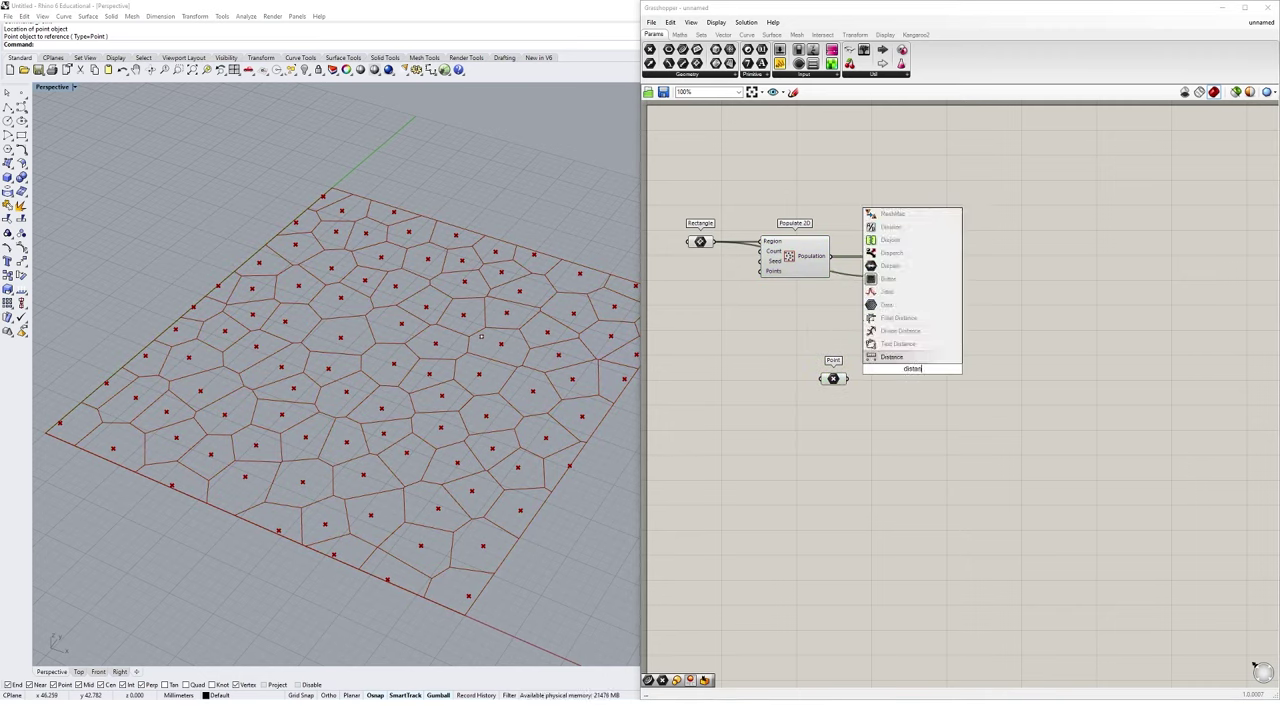
click(889, 357)
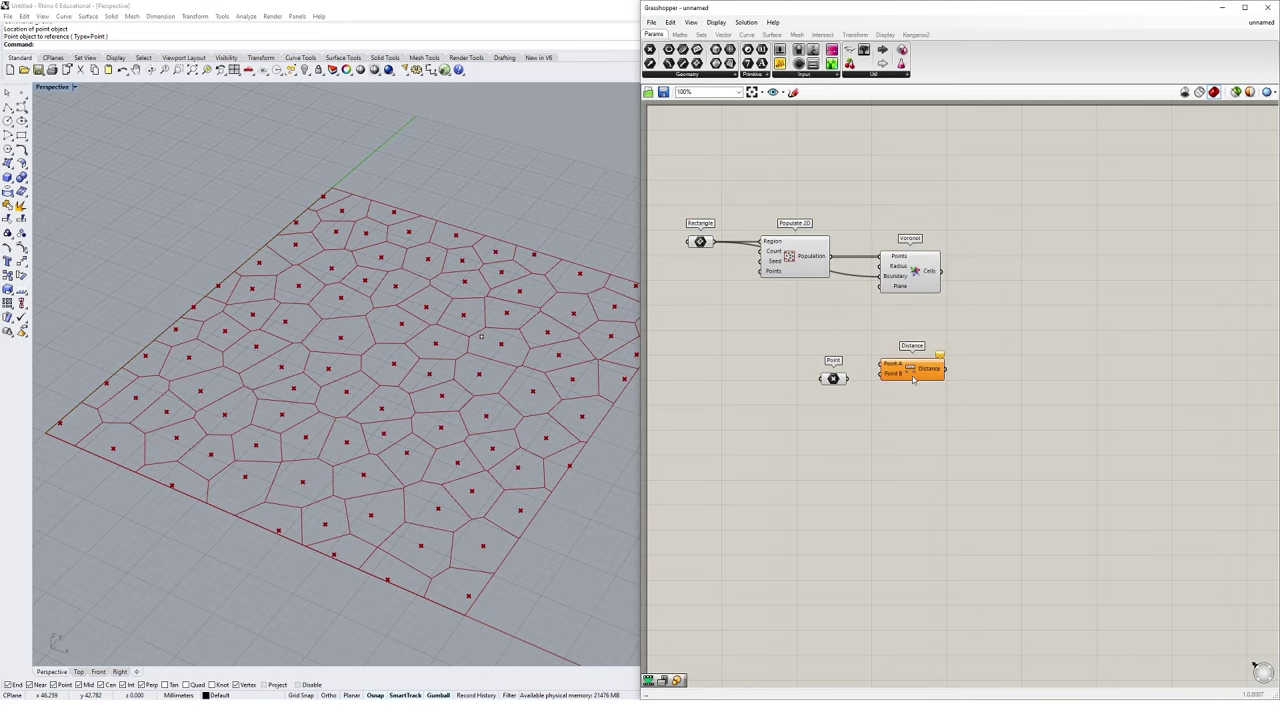
drag(913, 379, 917, 368)
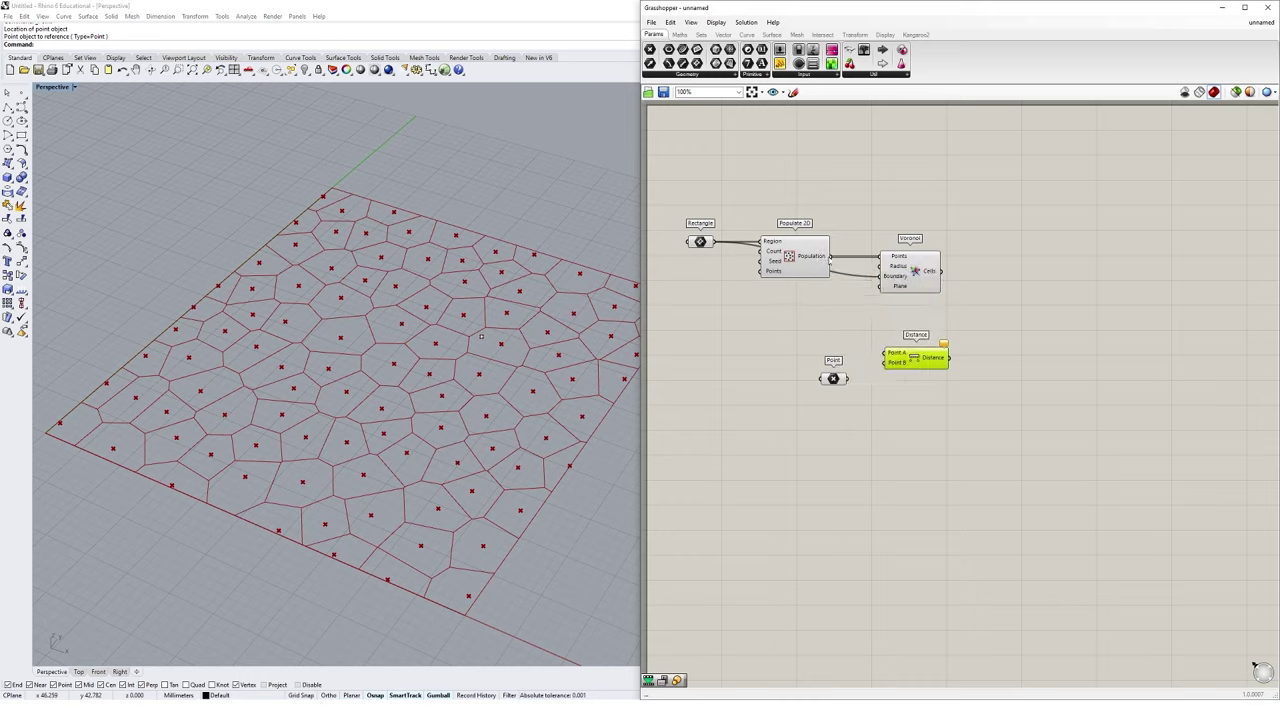
drag(822, 257, 908, 354)
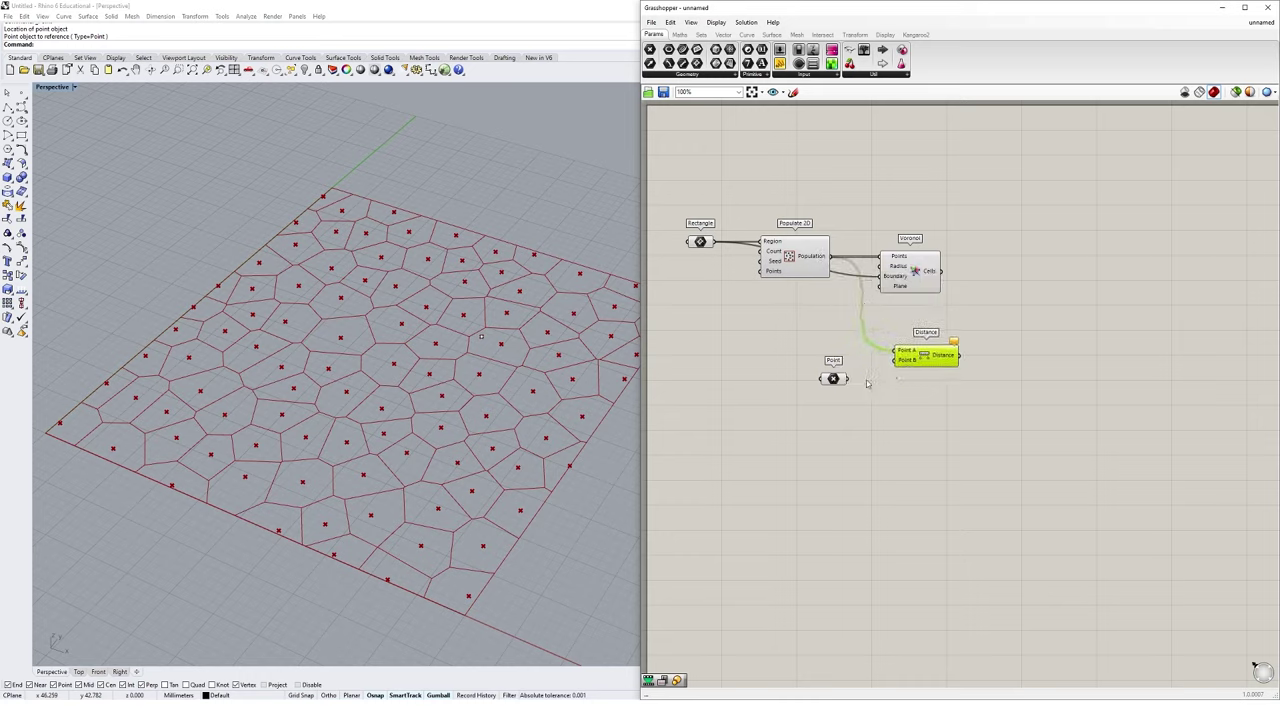
drag(850, 386, 897, 360)
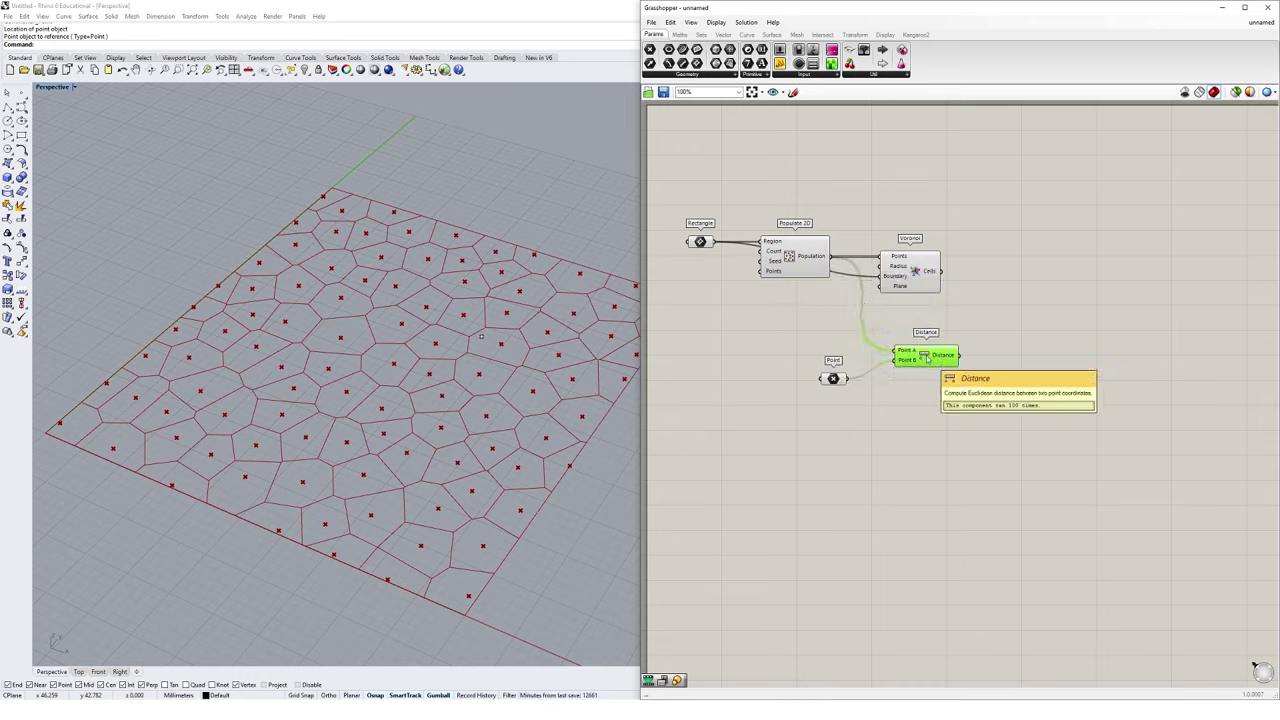
Examine the Distance output in a temporary panel against the point's position among the population points, and remove the panel.
drag(780, 63, 1025, 524)
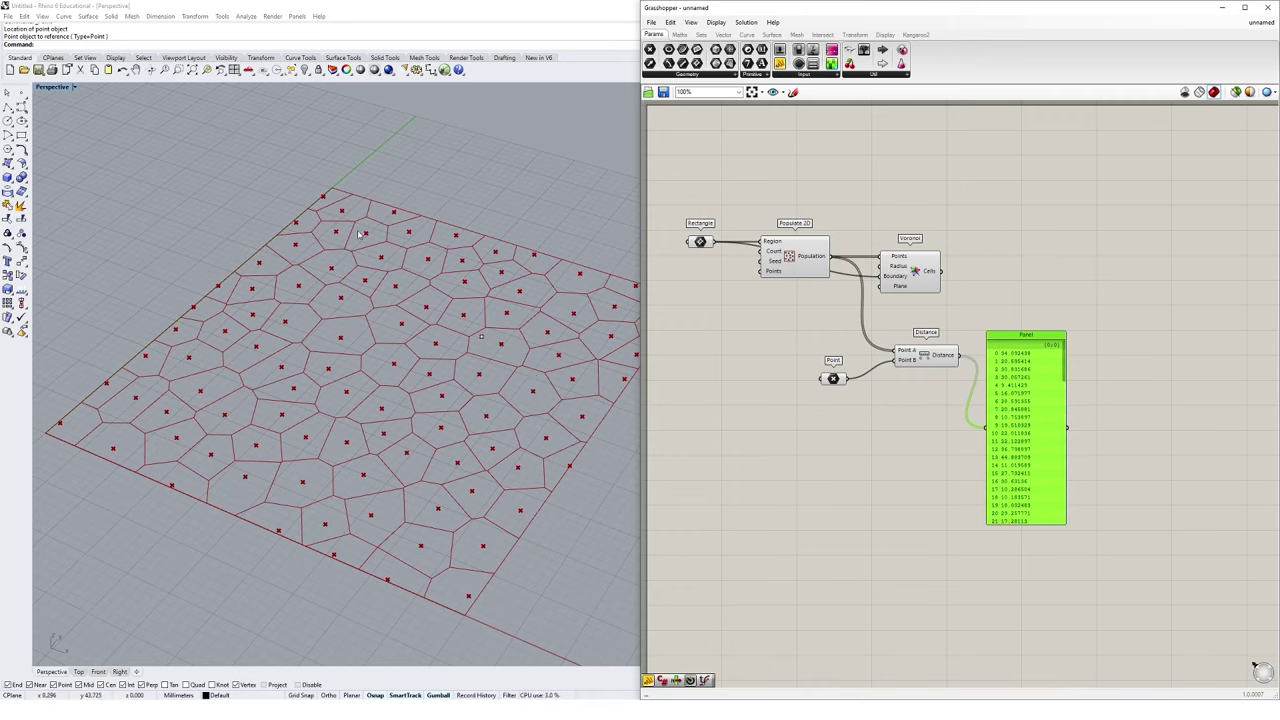
drag(1037, 486, 1063, 444)
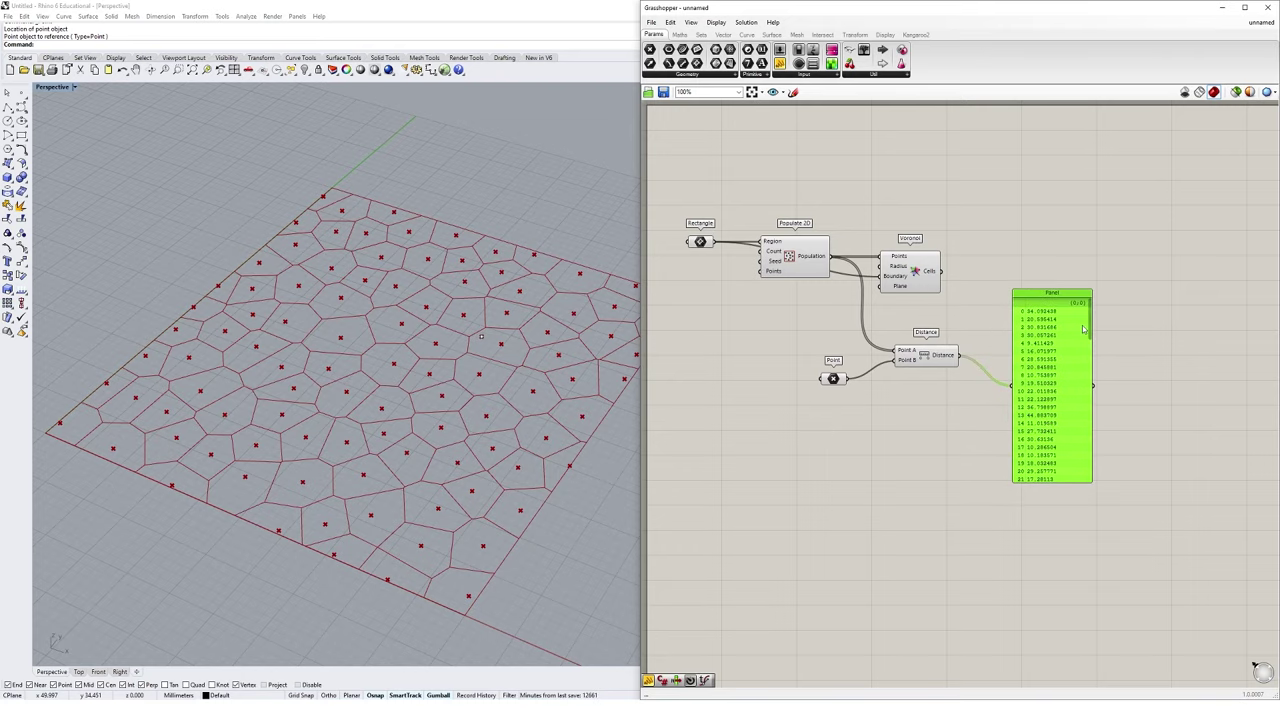
right_drag(572, 341, 475, 325)
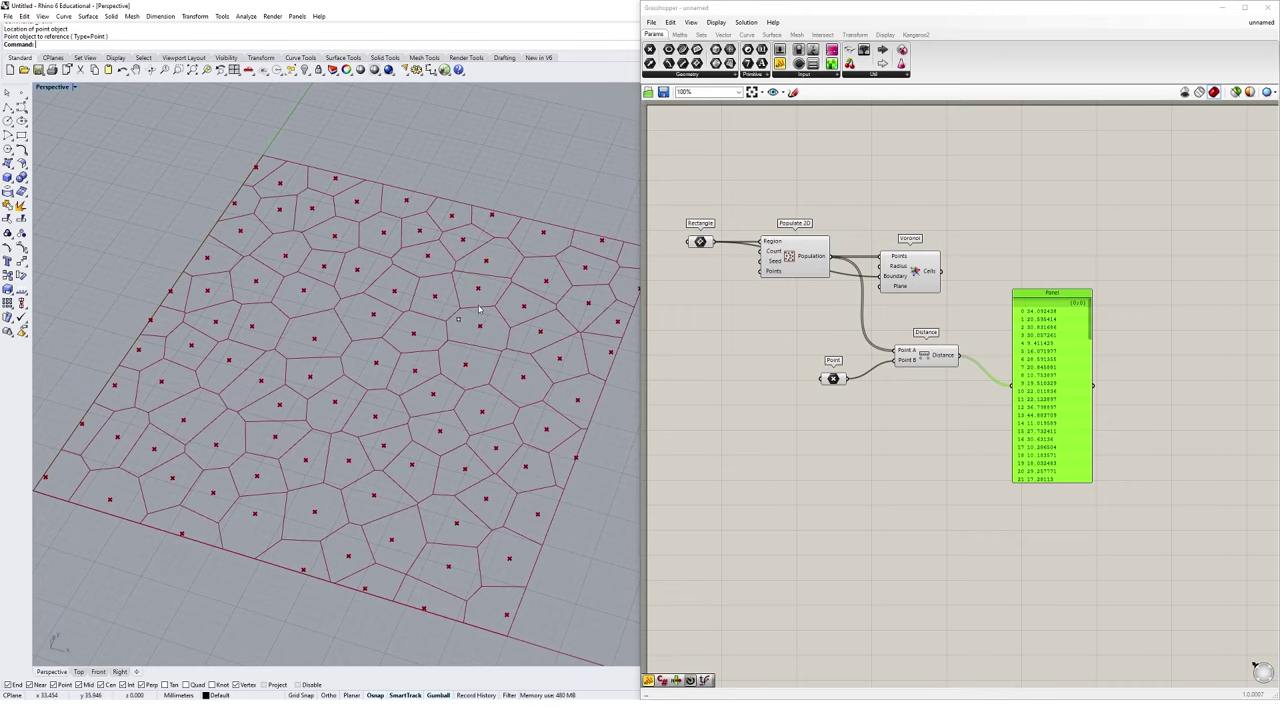
scroll(478, 308, up, 5)
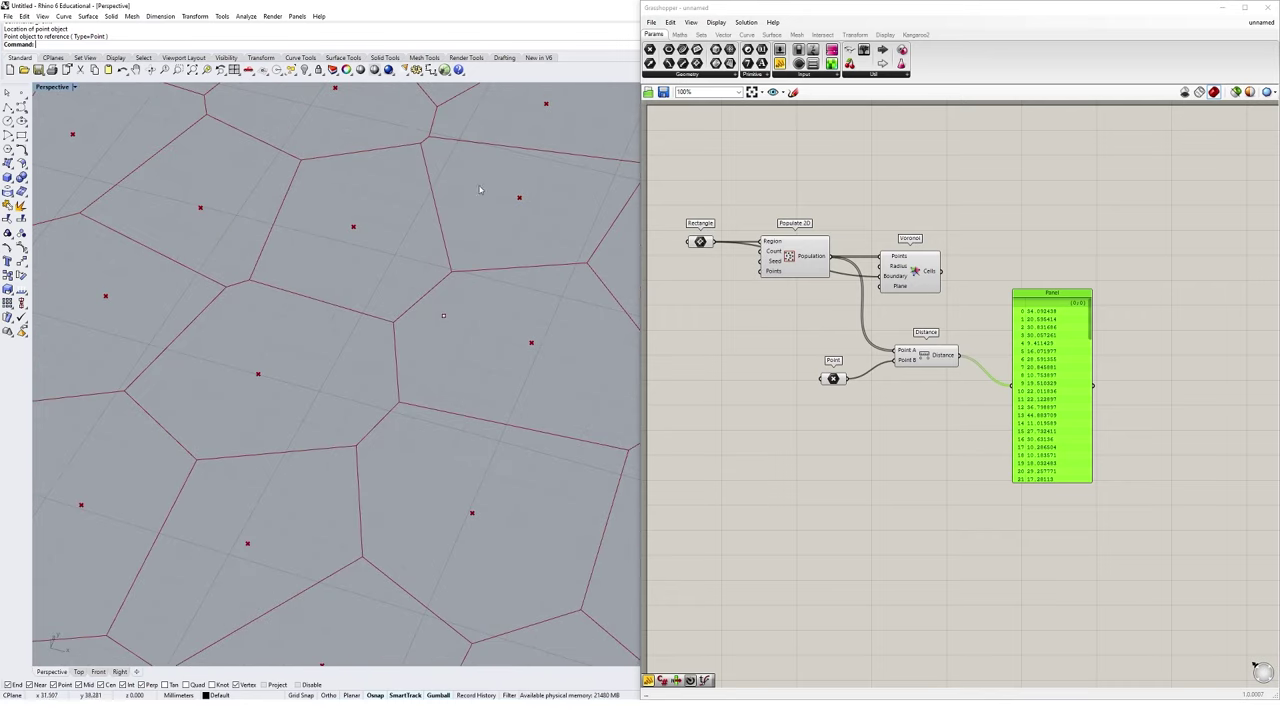
drag(400, 282, 487, 349)
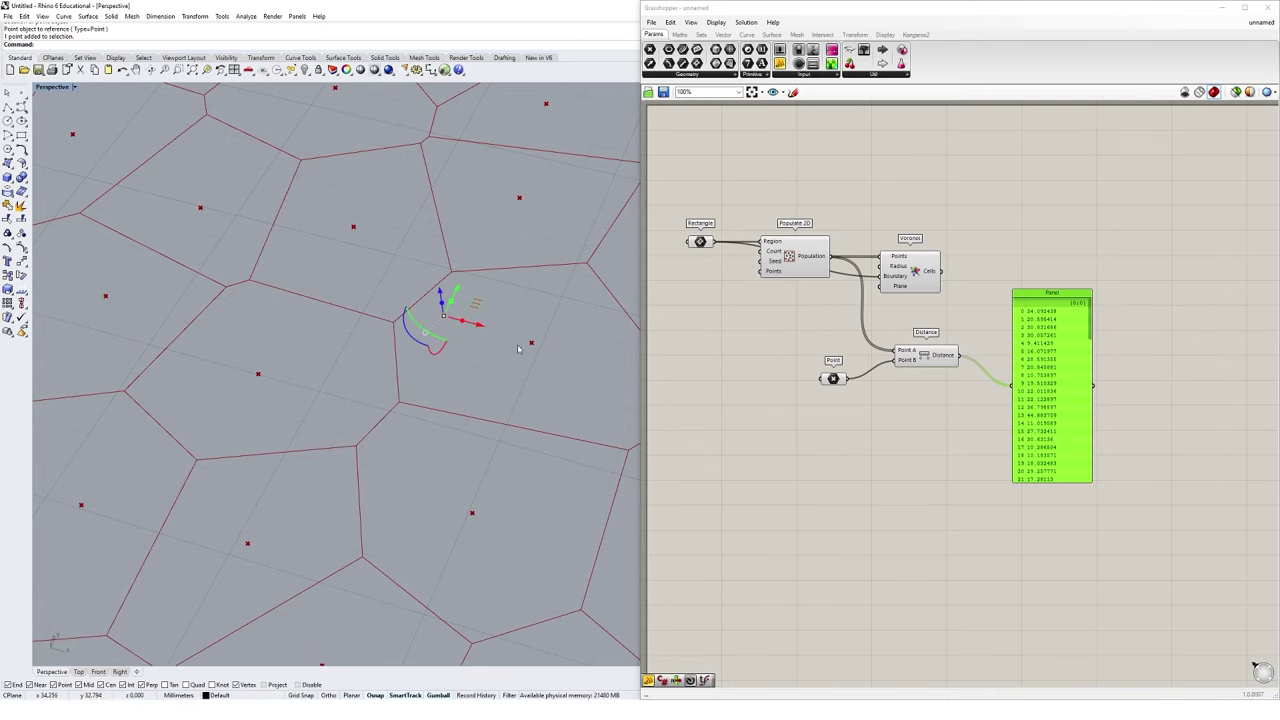
key(Escape)
scroll(467, 416, down, 10)
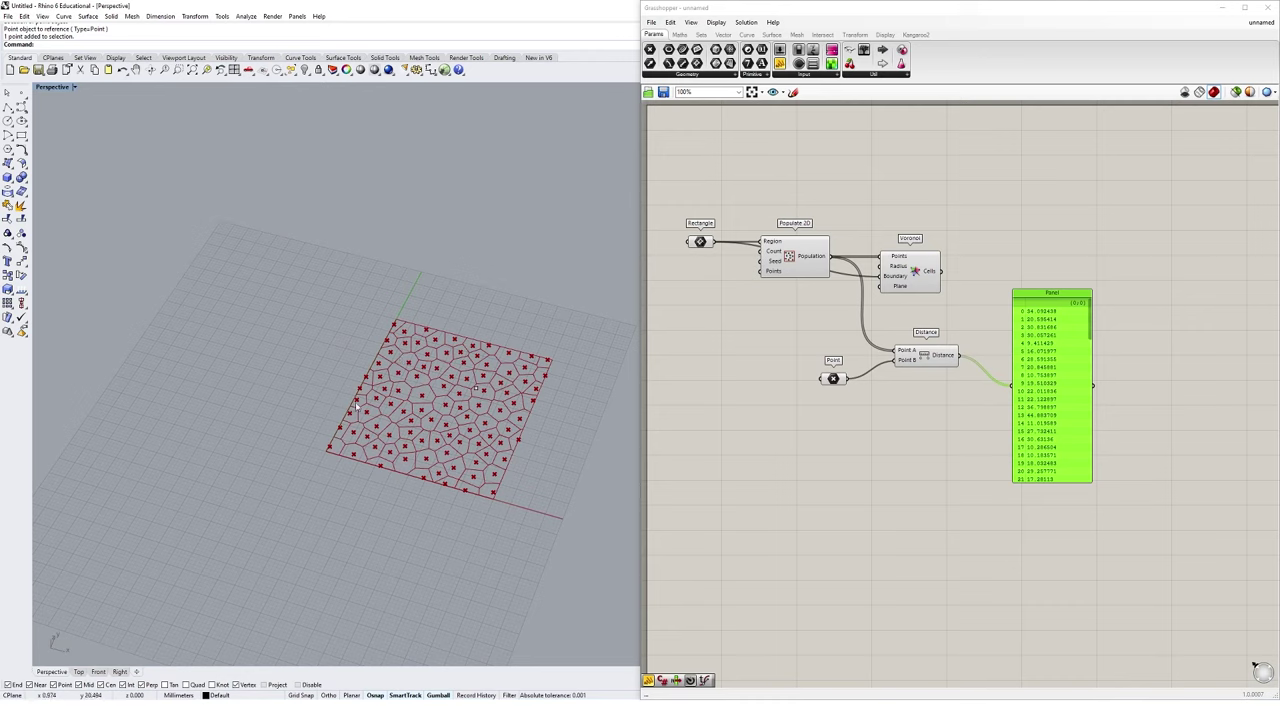
scroll(485, 394, up, 2)
scroll(486, 396, up, 4)
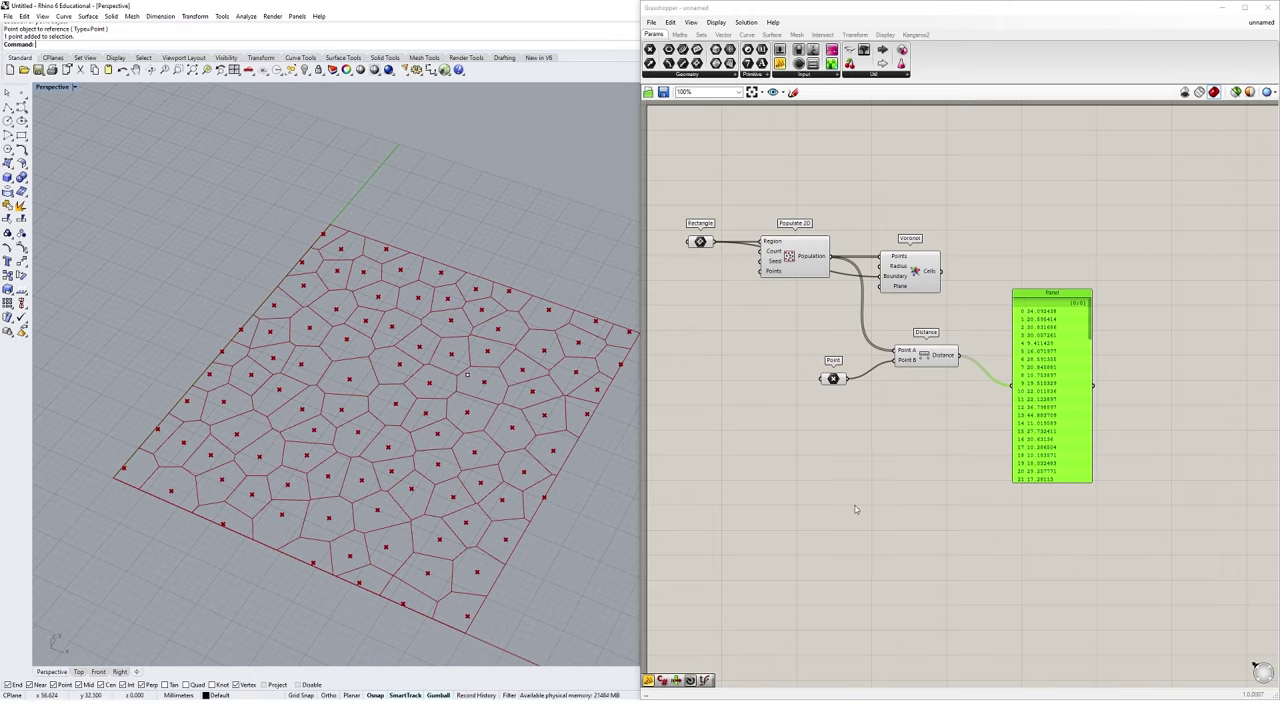
drag(1062, 410, 1054, 439)
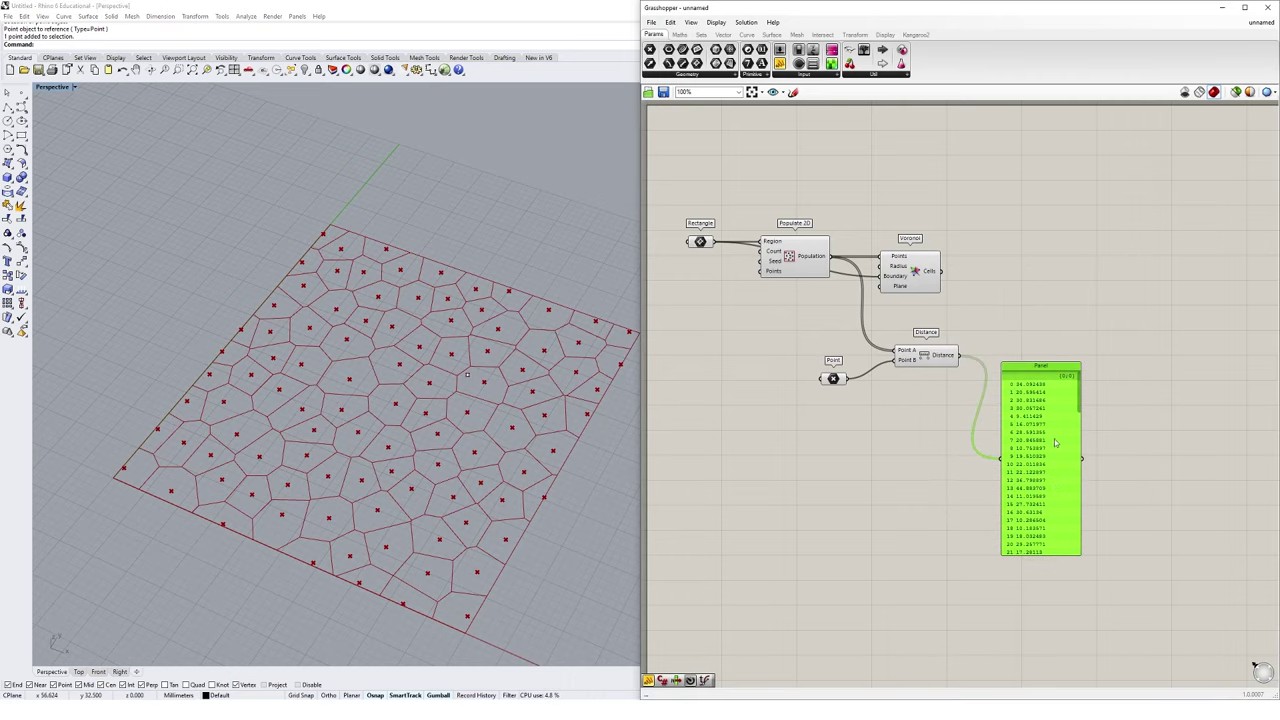
key(Delete)
Add a Scale component beyond the Voronoi component and connect the Voronoi Cells to its Geometry input.
double_click(1102, 281)
text(scale)
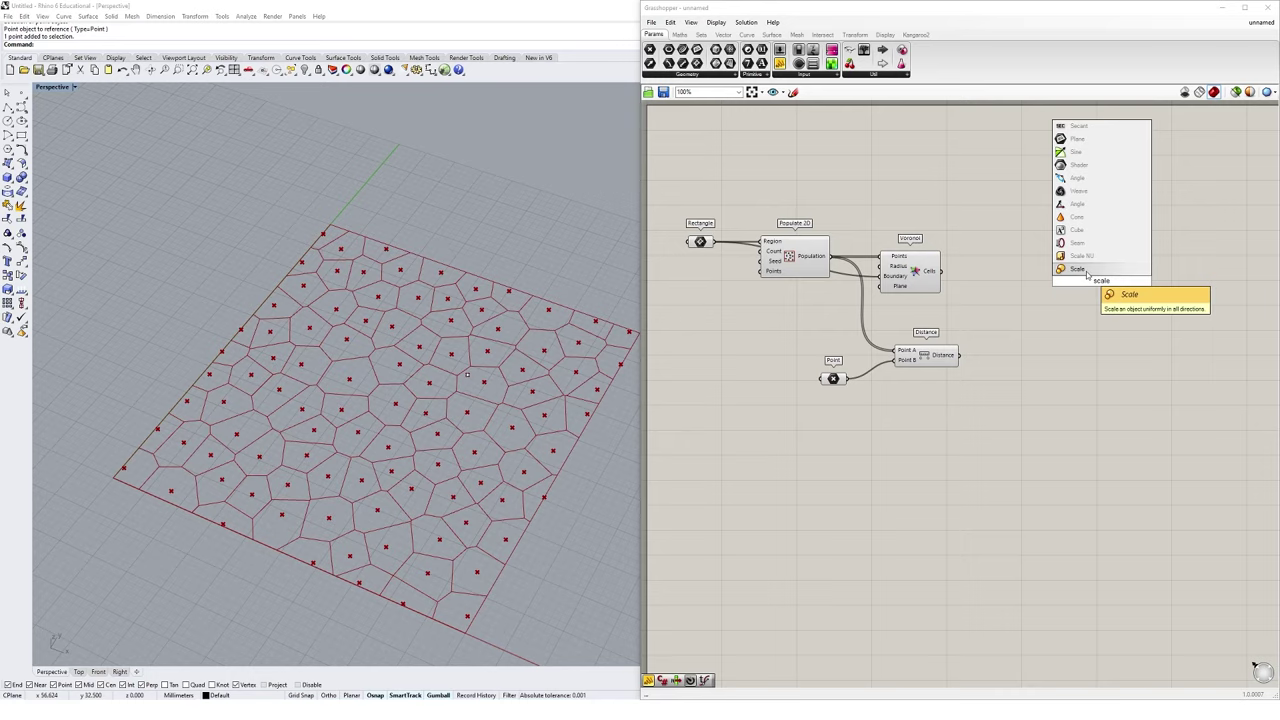
click(1086, 271)
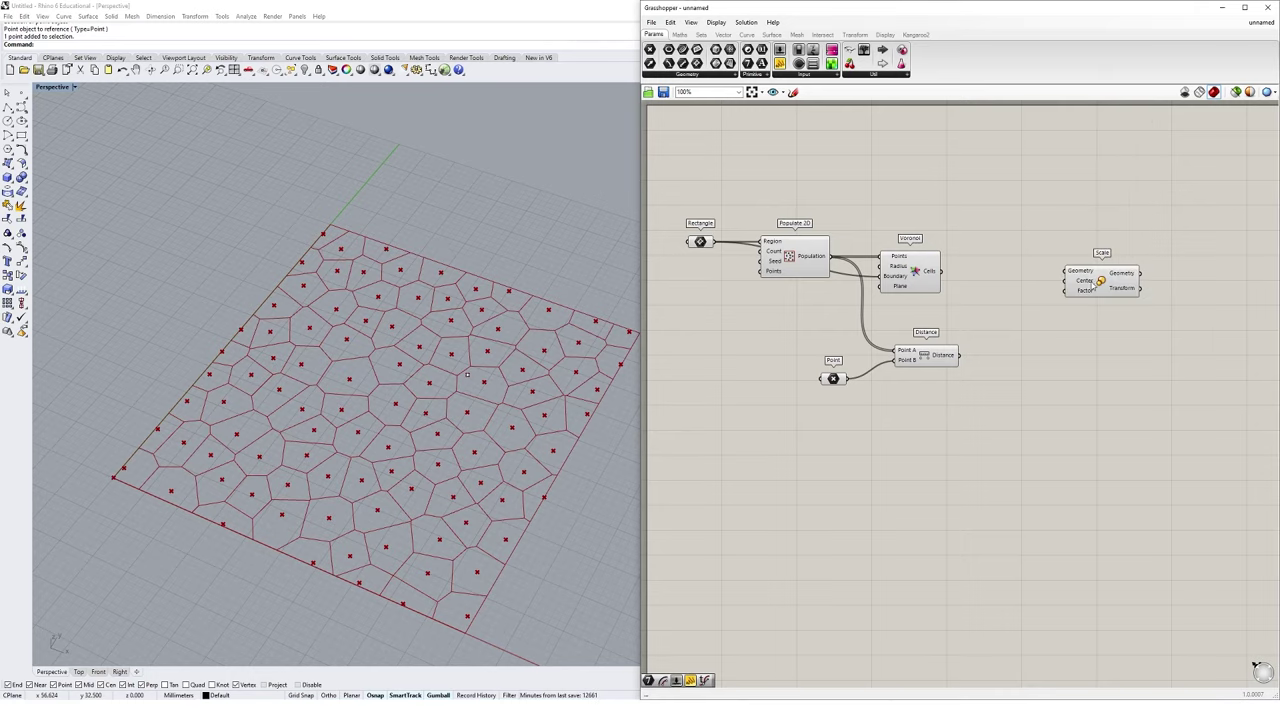
drag(1100, 282, 1098, 280)
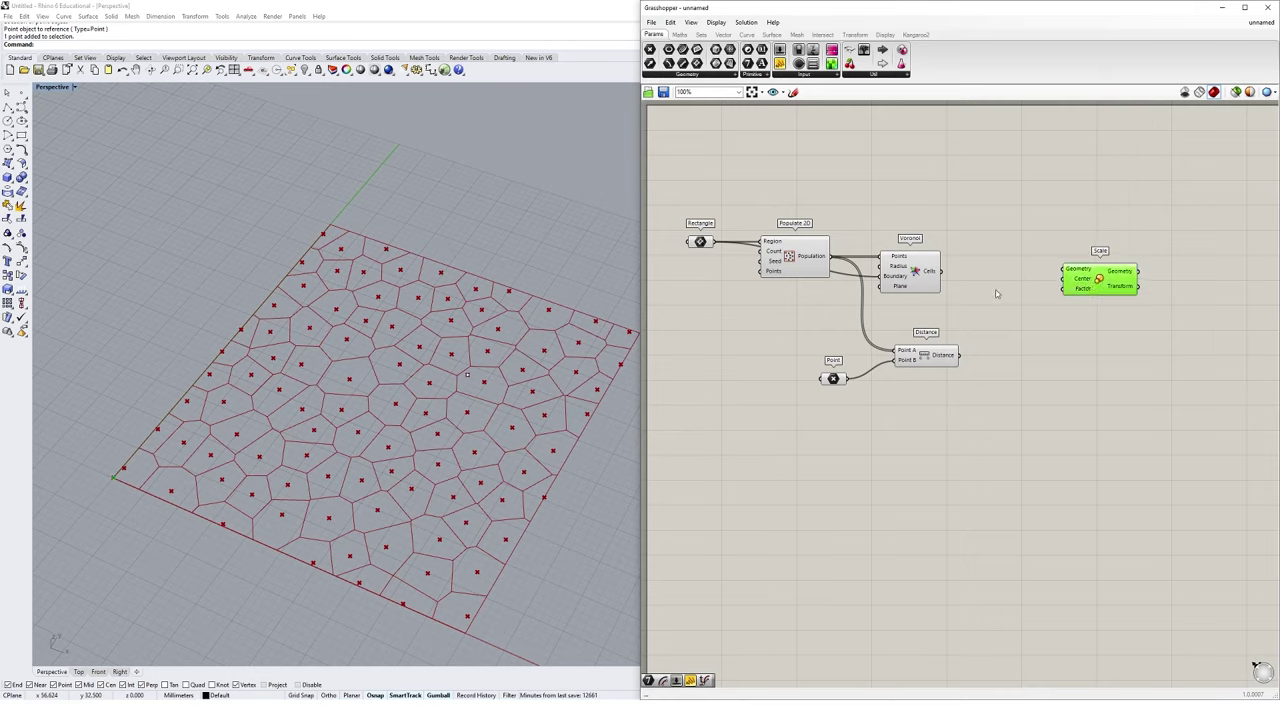
click(912, 284)
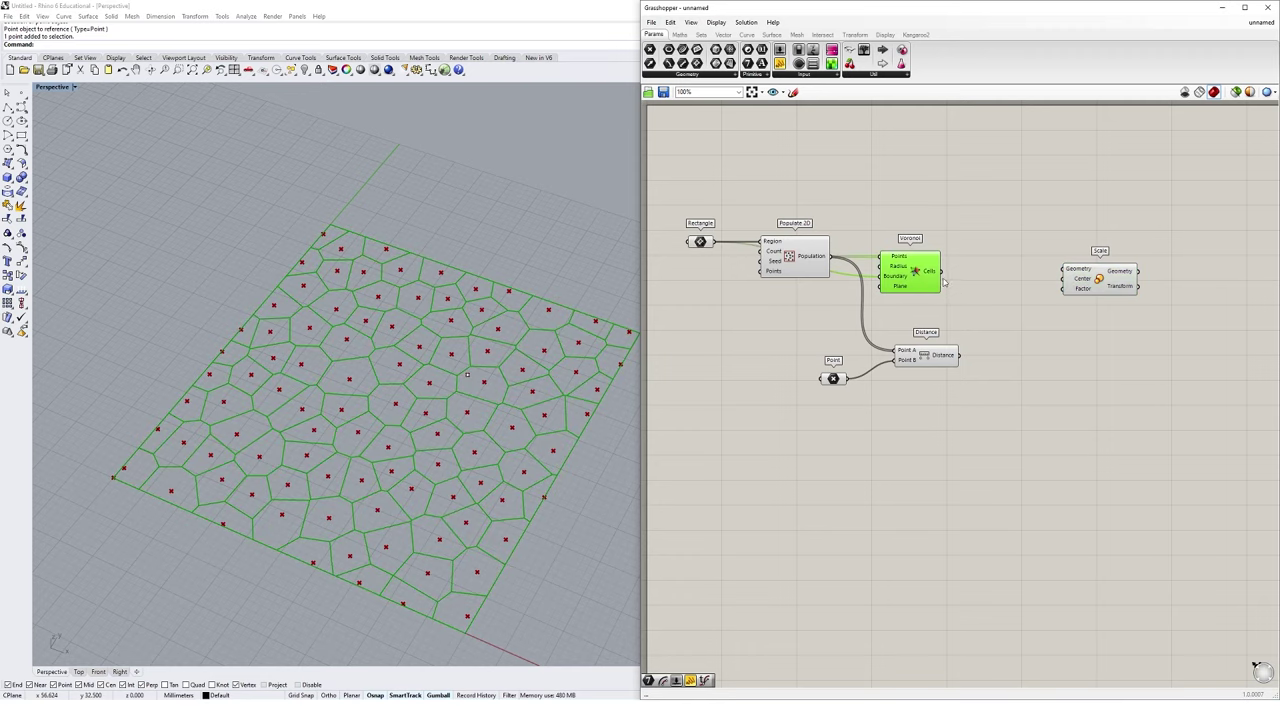
drag(941, 272, 1063, 270)
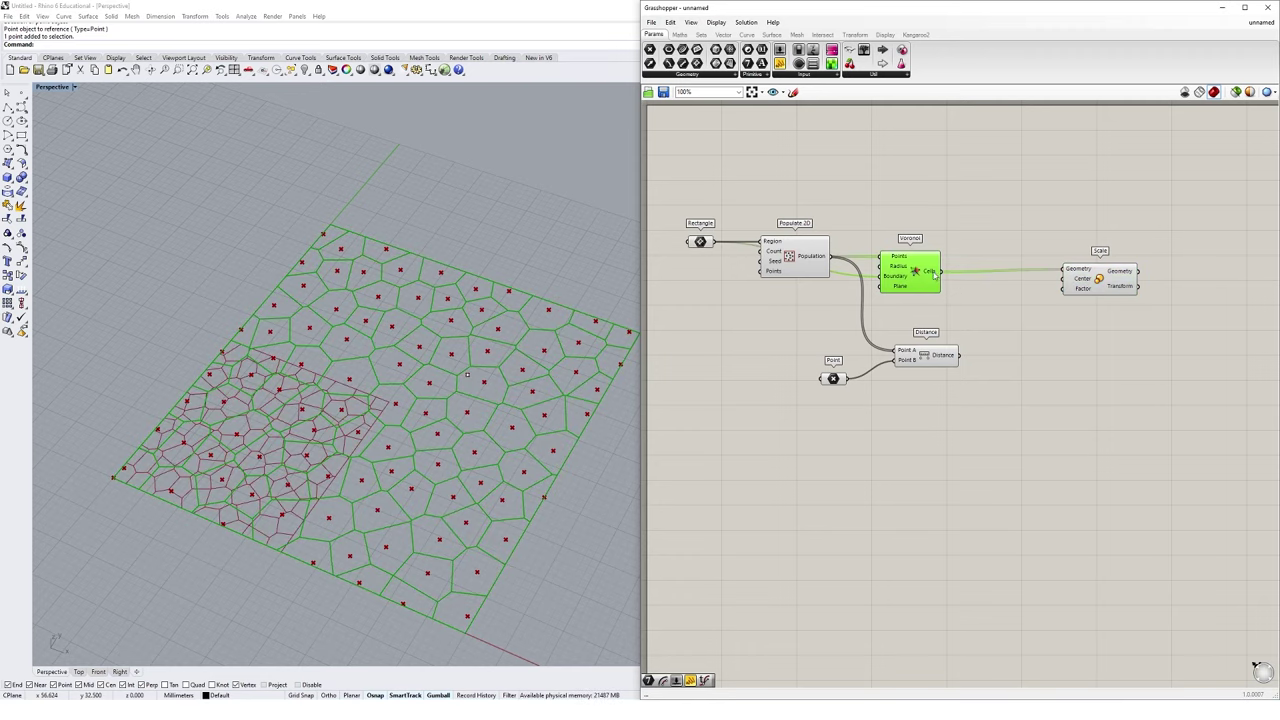
mouse_move(934, 275)
click(1102, 281)
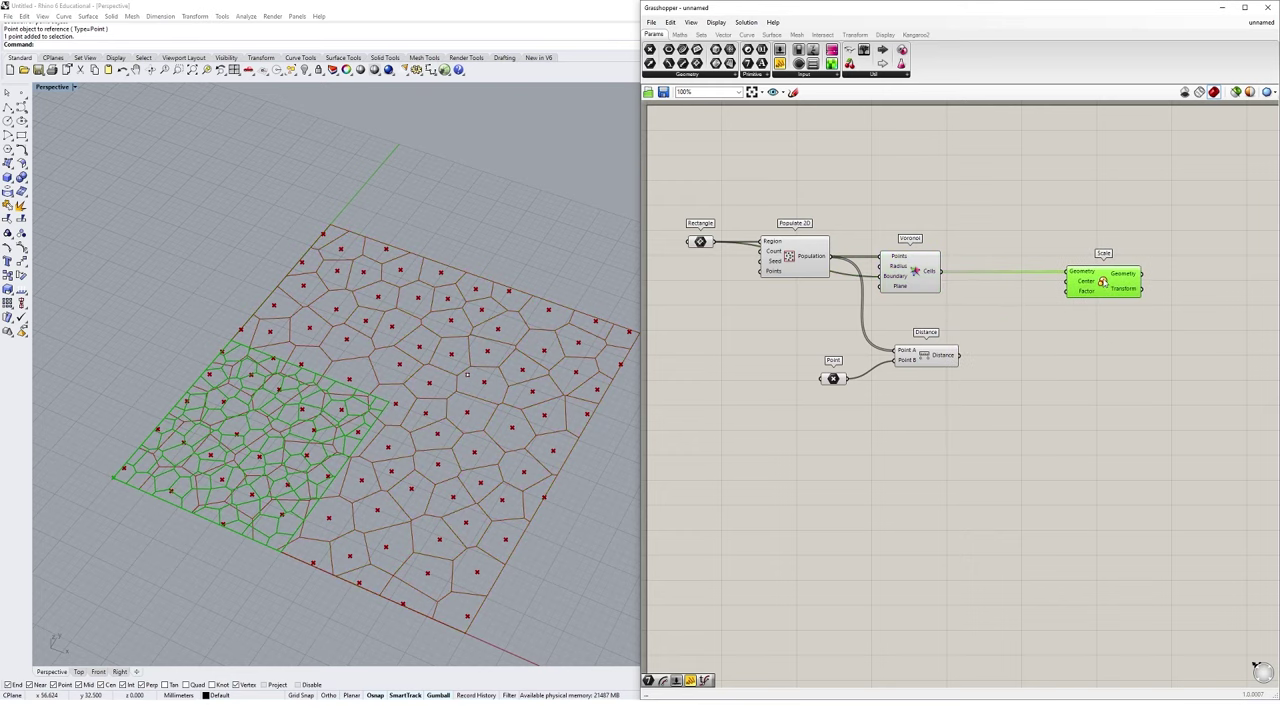
Connect the Populate 2D Population output to the Center input of the Scale component.
mouse_move(1088, 282)
mouse_move(932, 273)
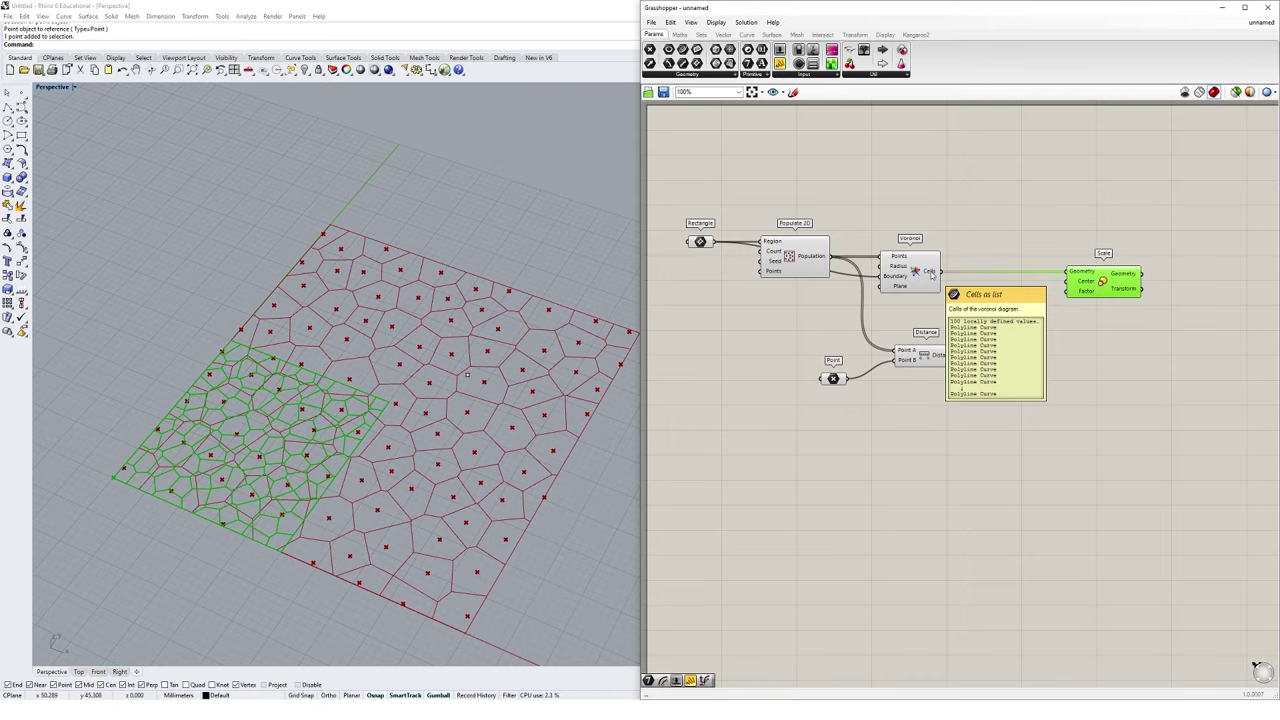
mouse_move(815, 259)
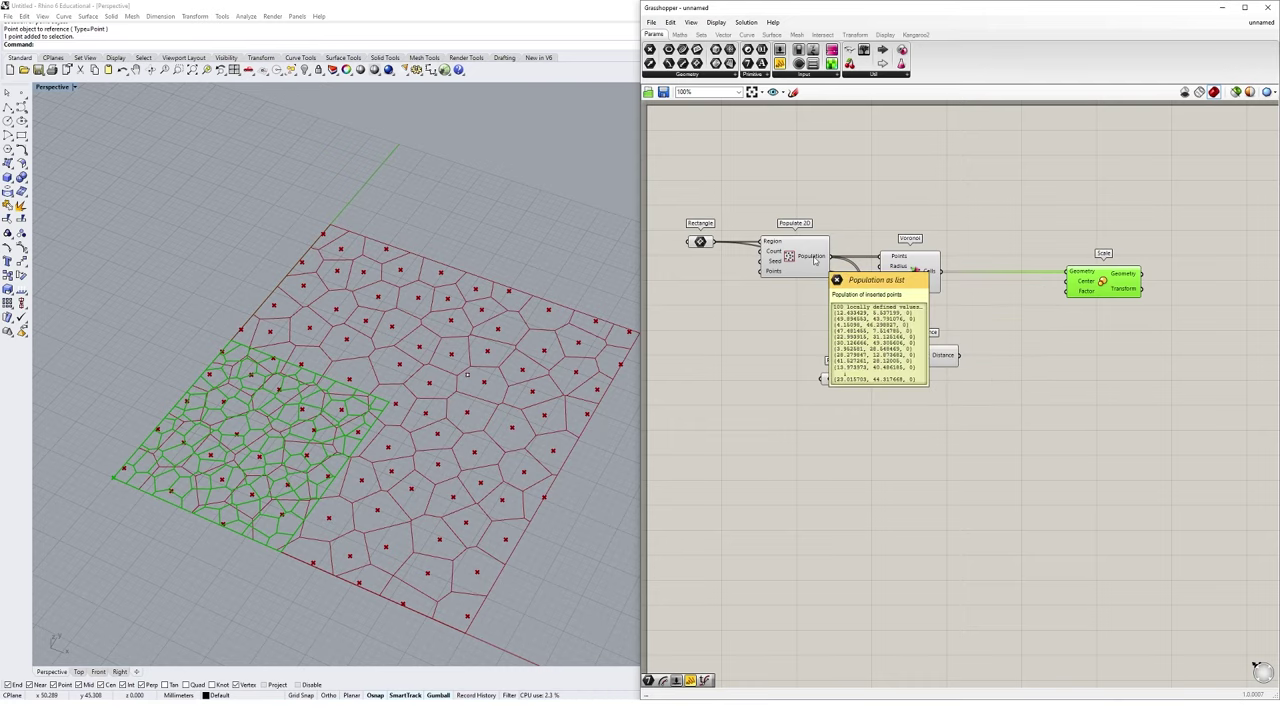
scroll(334, 223, up, 5)
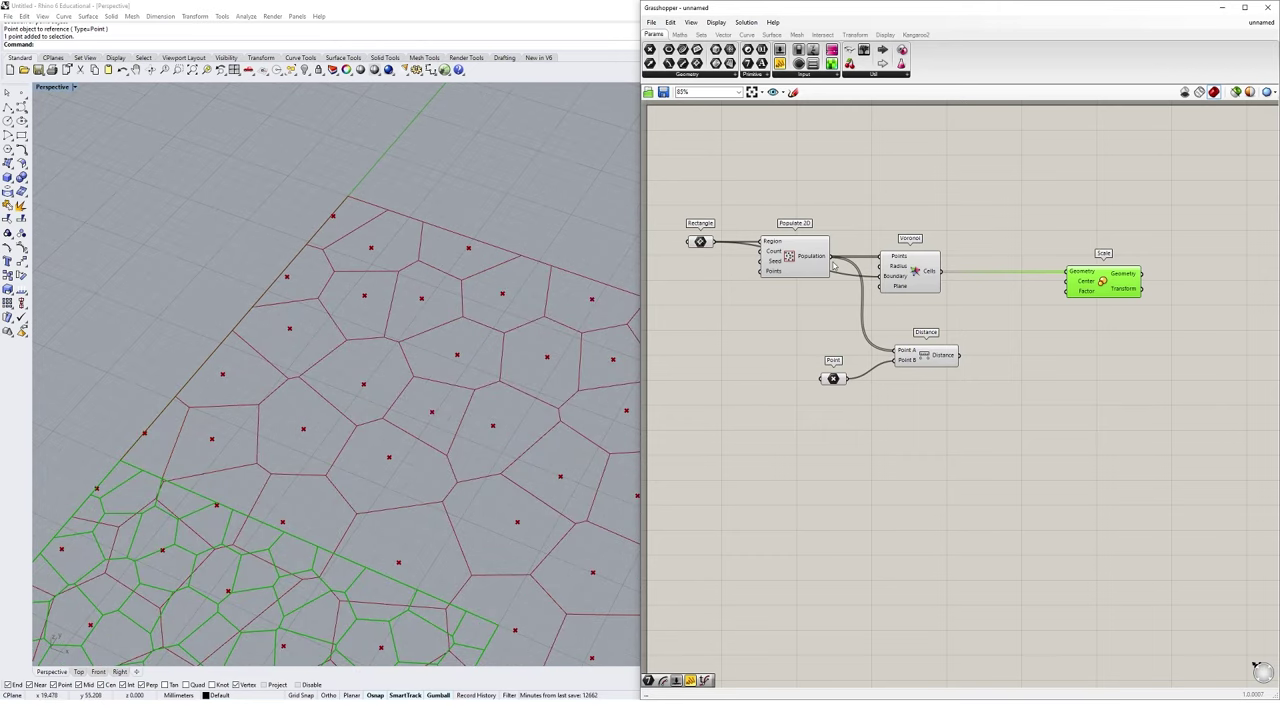
scroll(833, 265, down, 1)
drag(831, 259, 1005, 282)
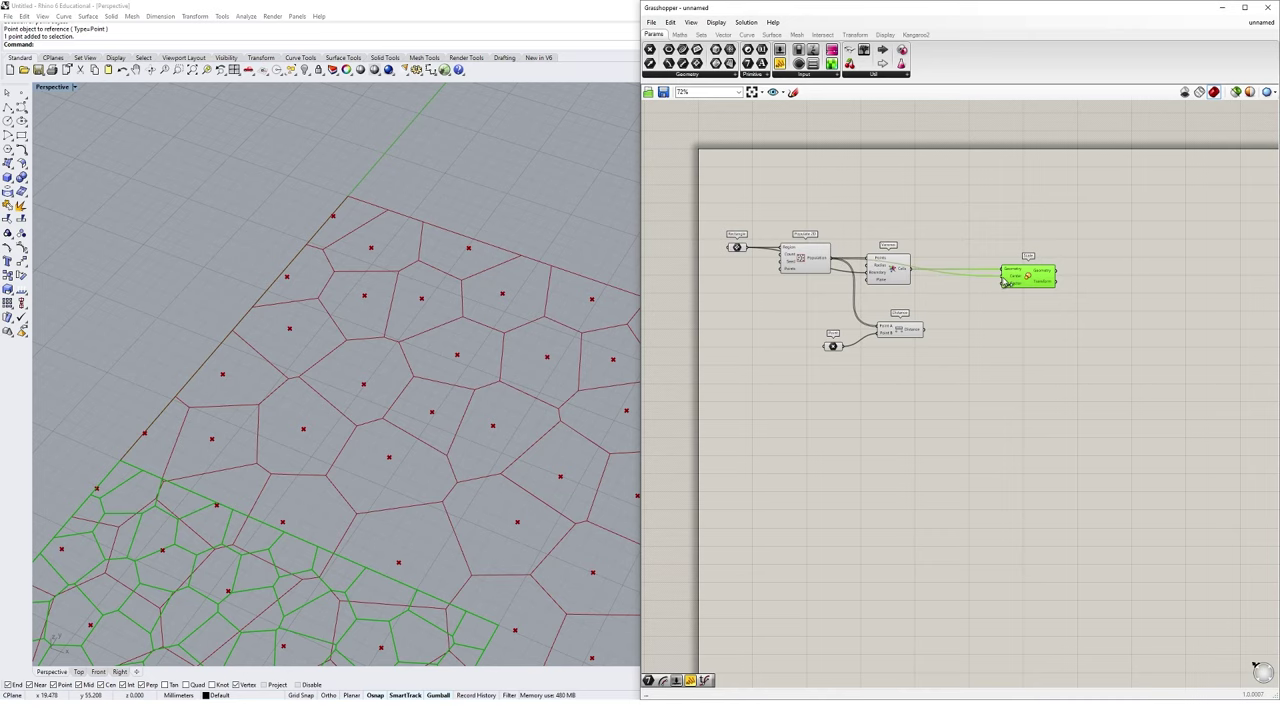
Examine the scaled cells around their population points across the whole Voronoi square in the perspective view.
scroll(527, 365, down, 5)
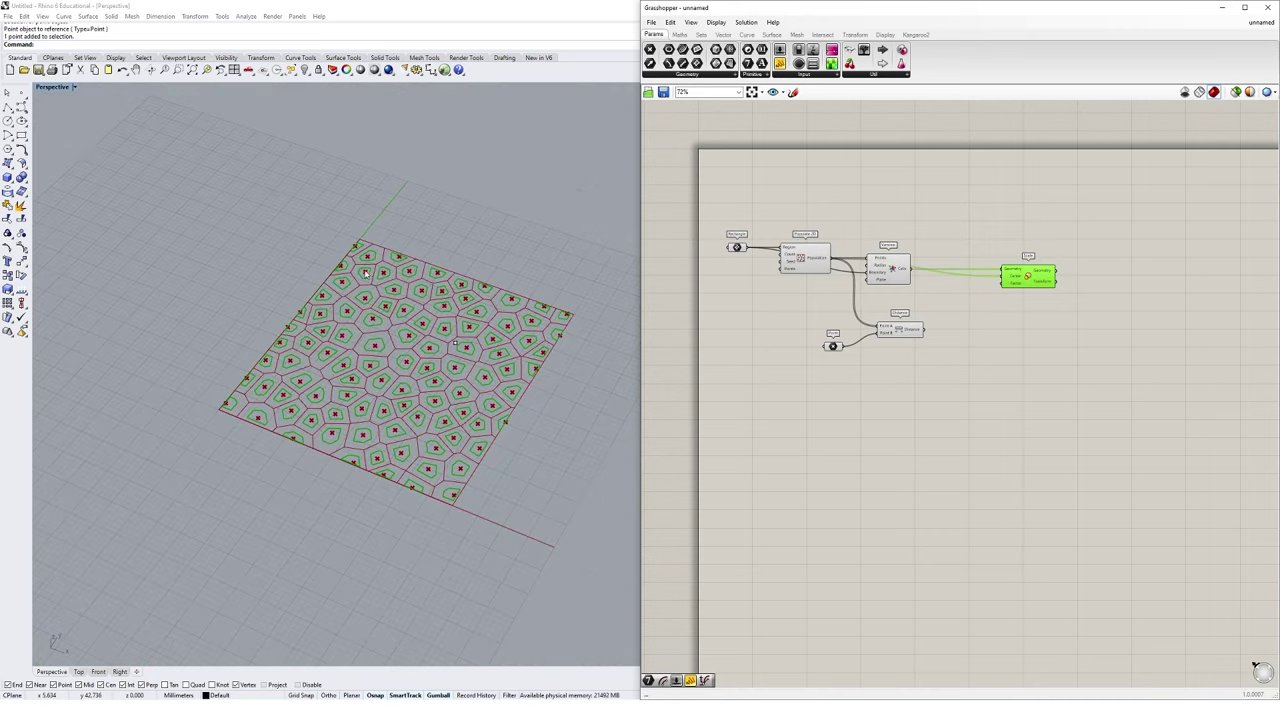
scroll(527, 365, up, 4)
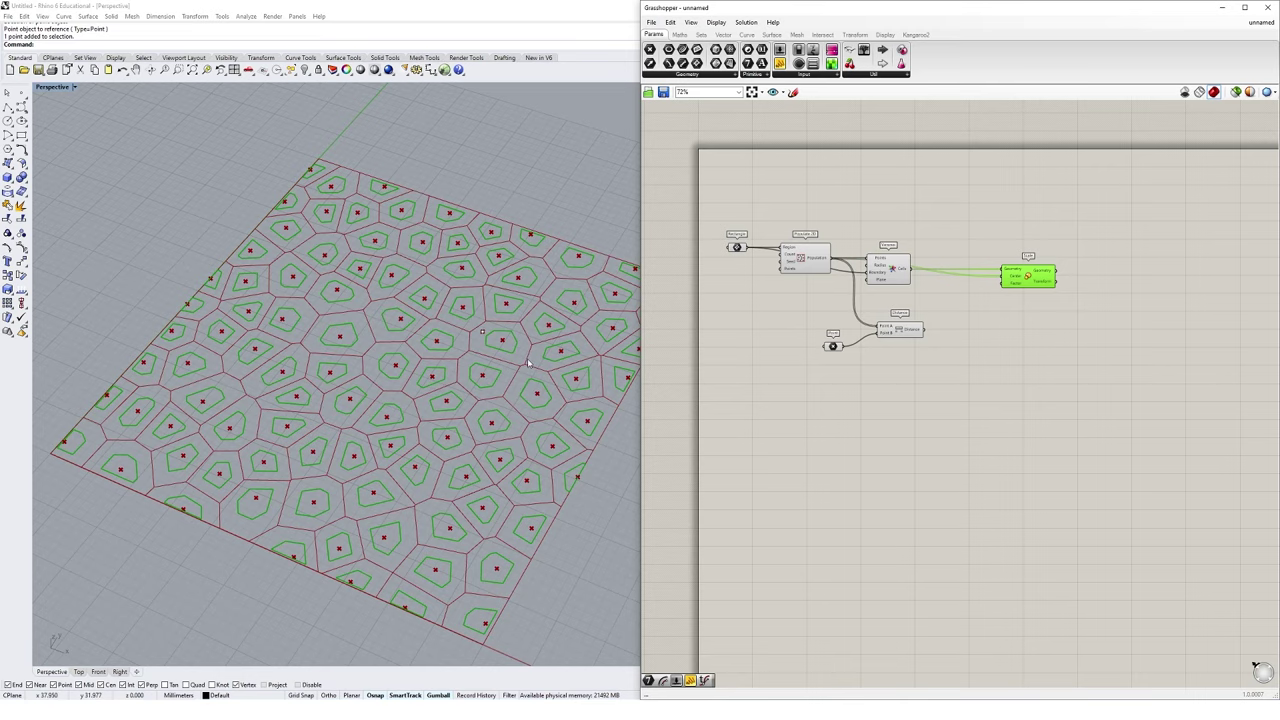
right_drag(527, 363, 491, 365)
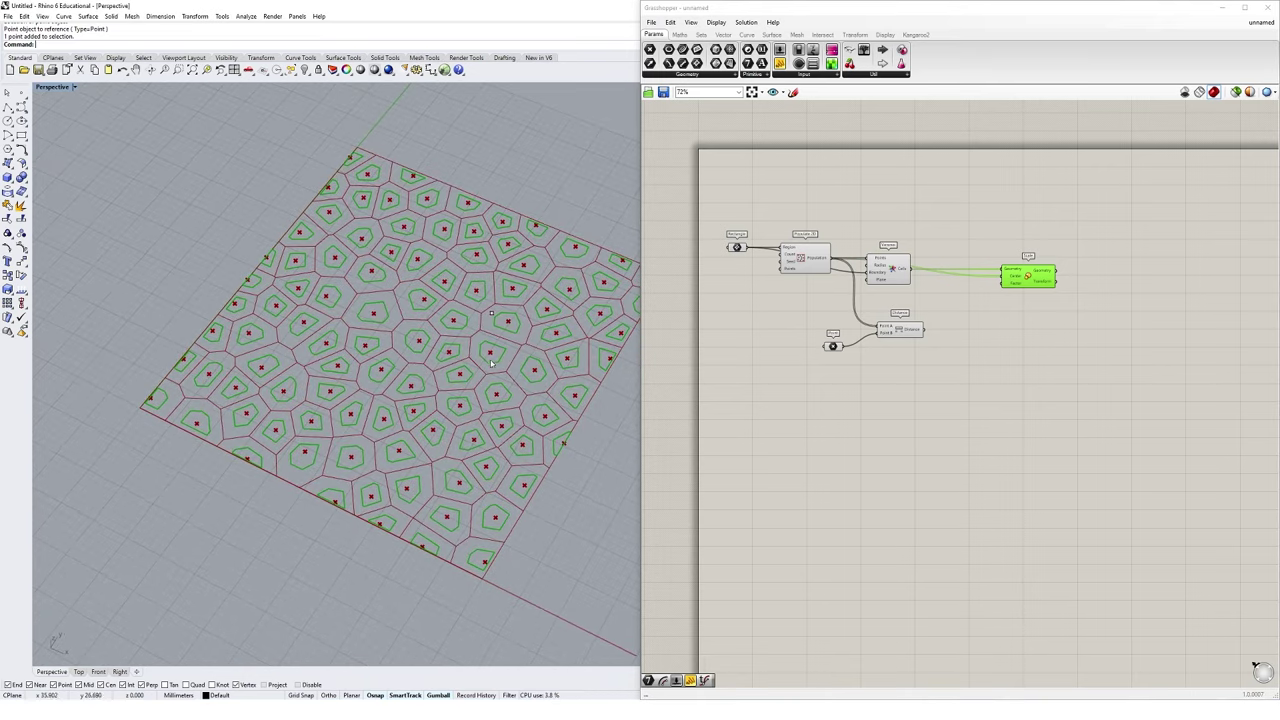
scroll(979, 307, up, 2)
drag(1026, 279, 1021, 276)
mouse_move(1011, 287)
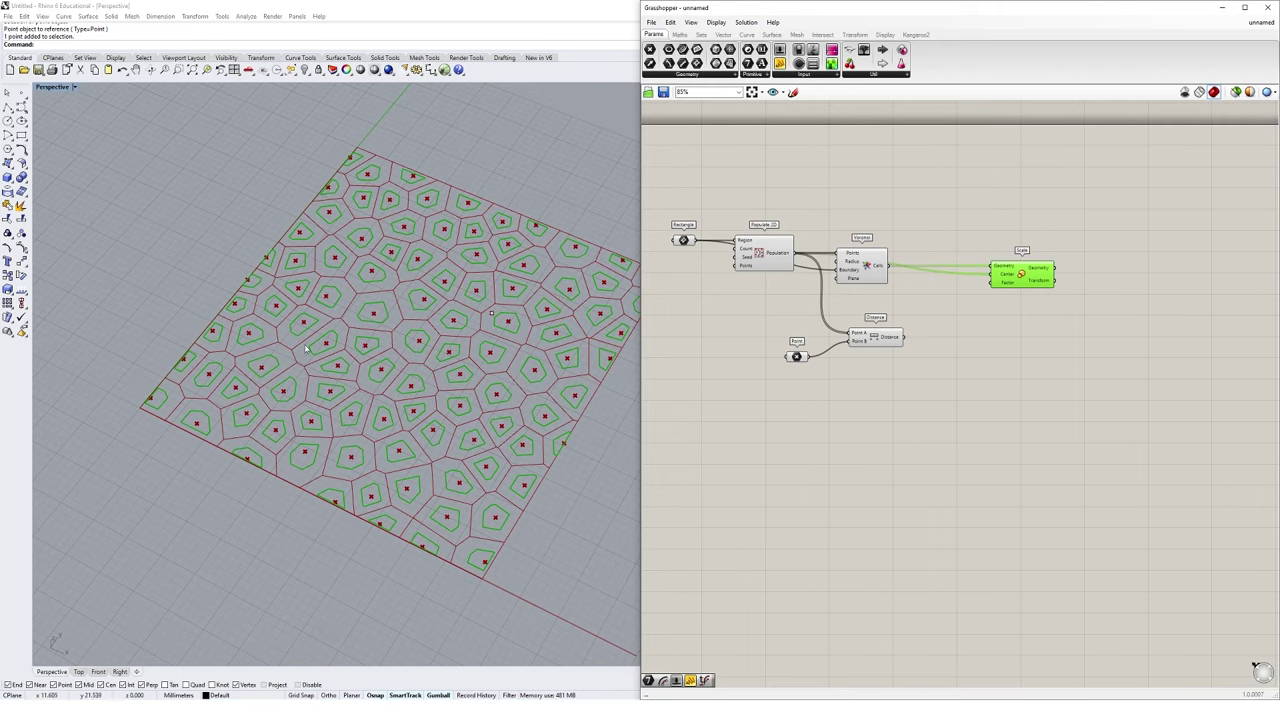
right_drag(534, 399, 388, 292)
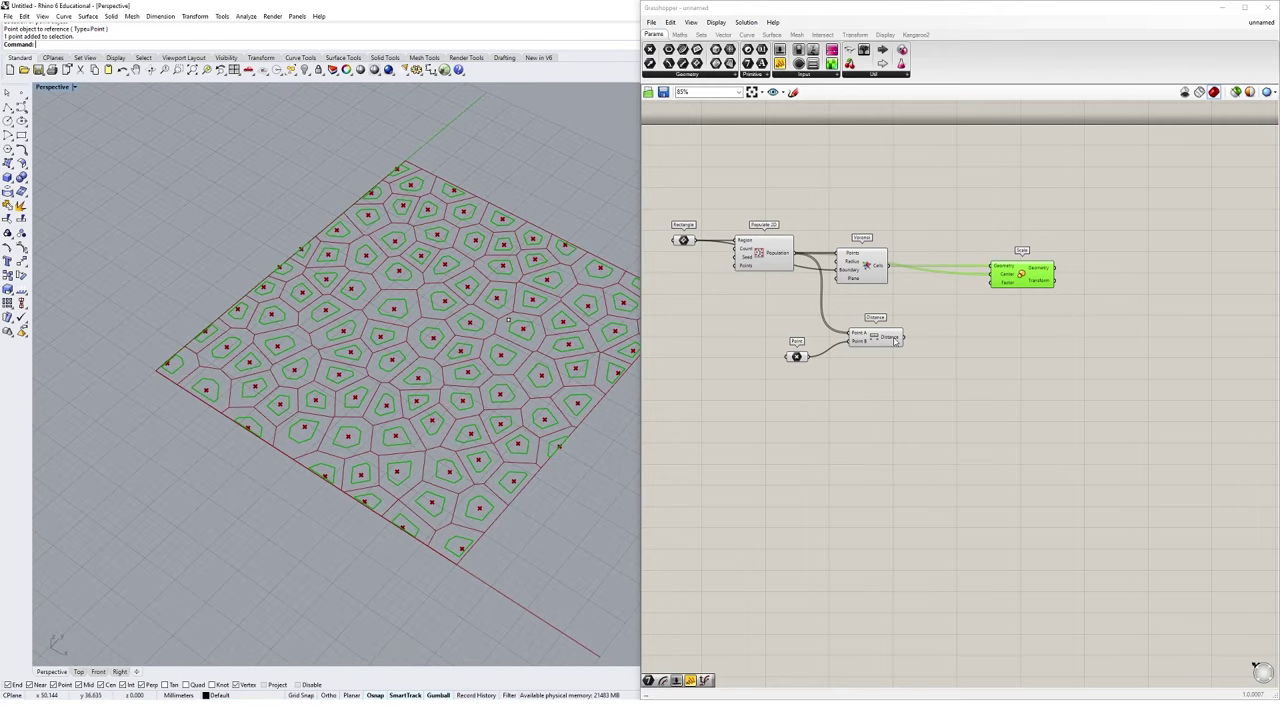
Try driving the Factor input of the Scale component directly with the Distance output, inspect the scaled cells, and undo the connection.
mouse_move(891, 339)
drag(907, 343, 998, 290)
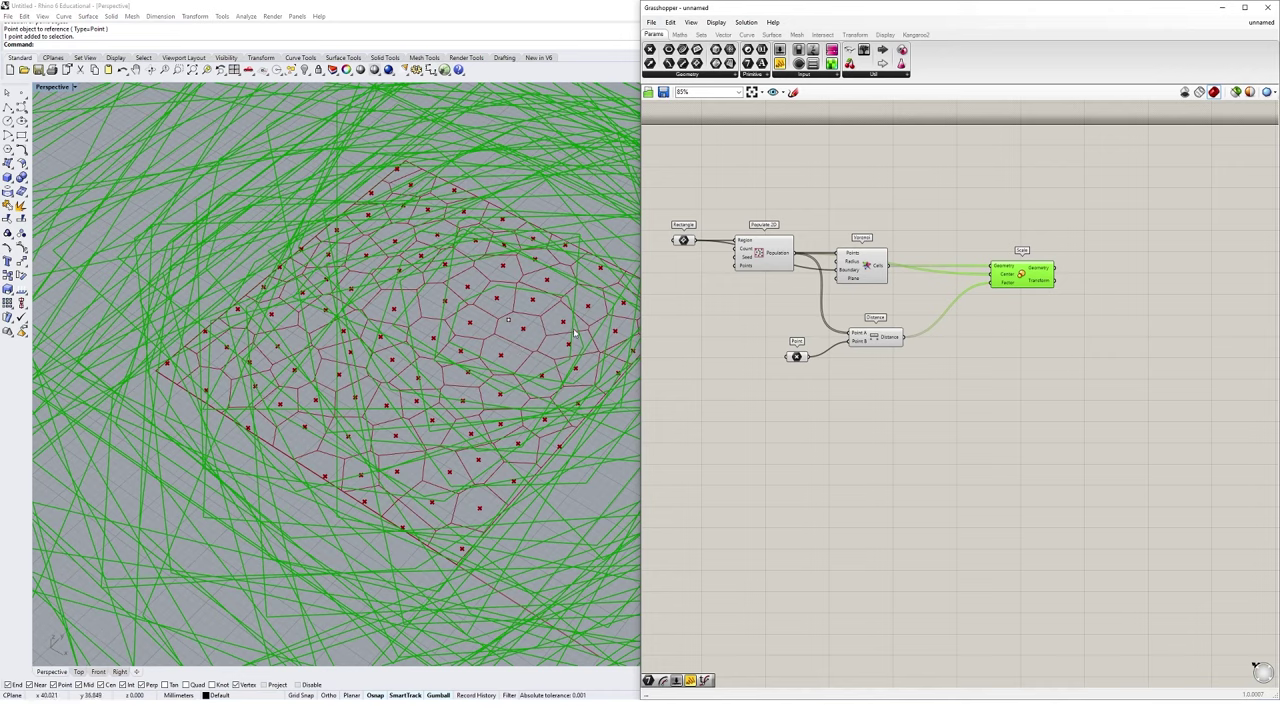
scroll(575, 333, down, 5)
scroll(428, 340, down, 2)
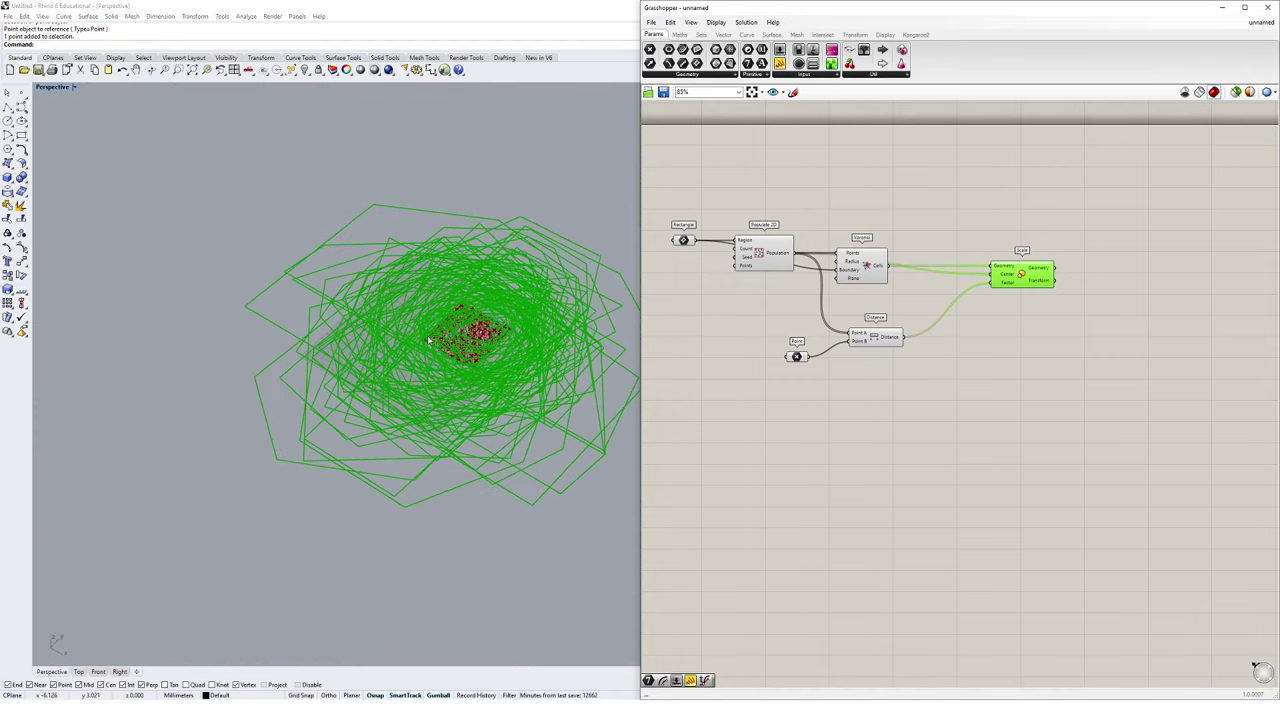
scroll(428, 340, up, 8)
click(981, 376)
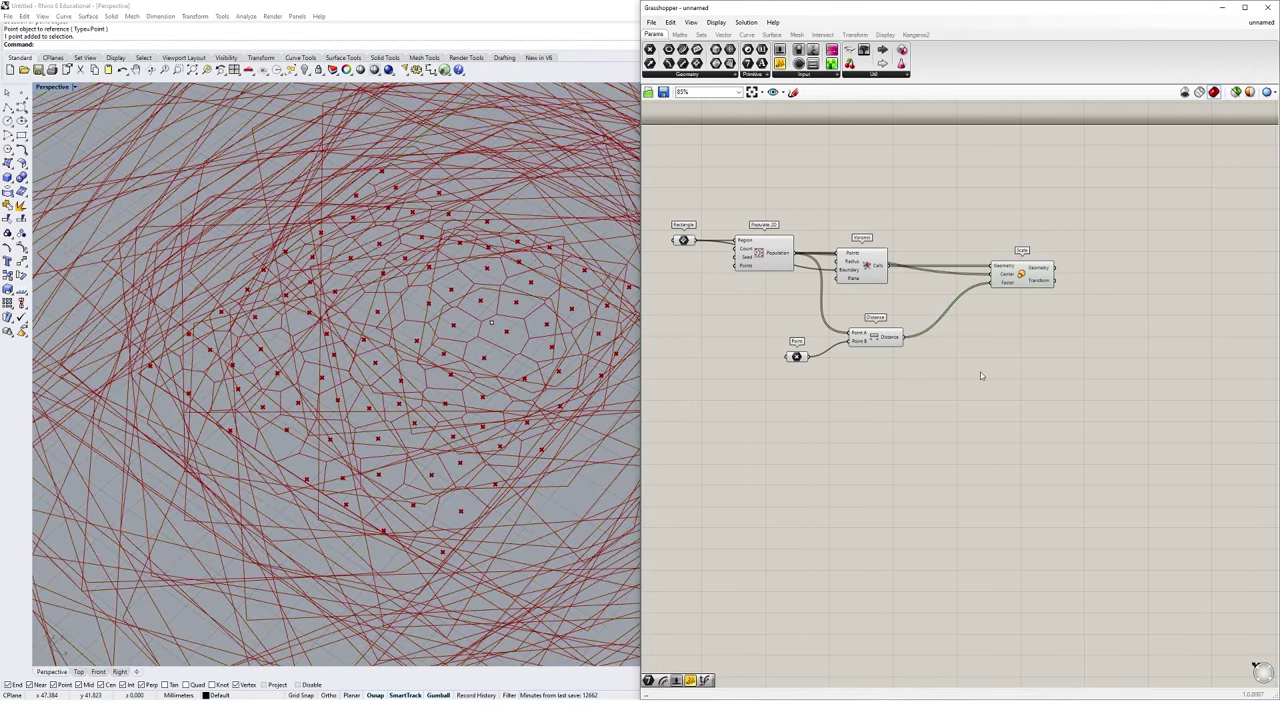
key(ctrl+z)
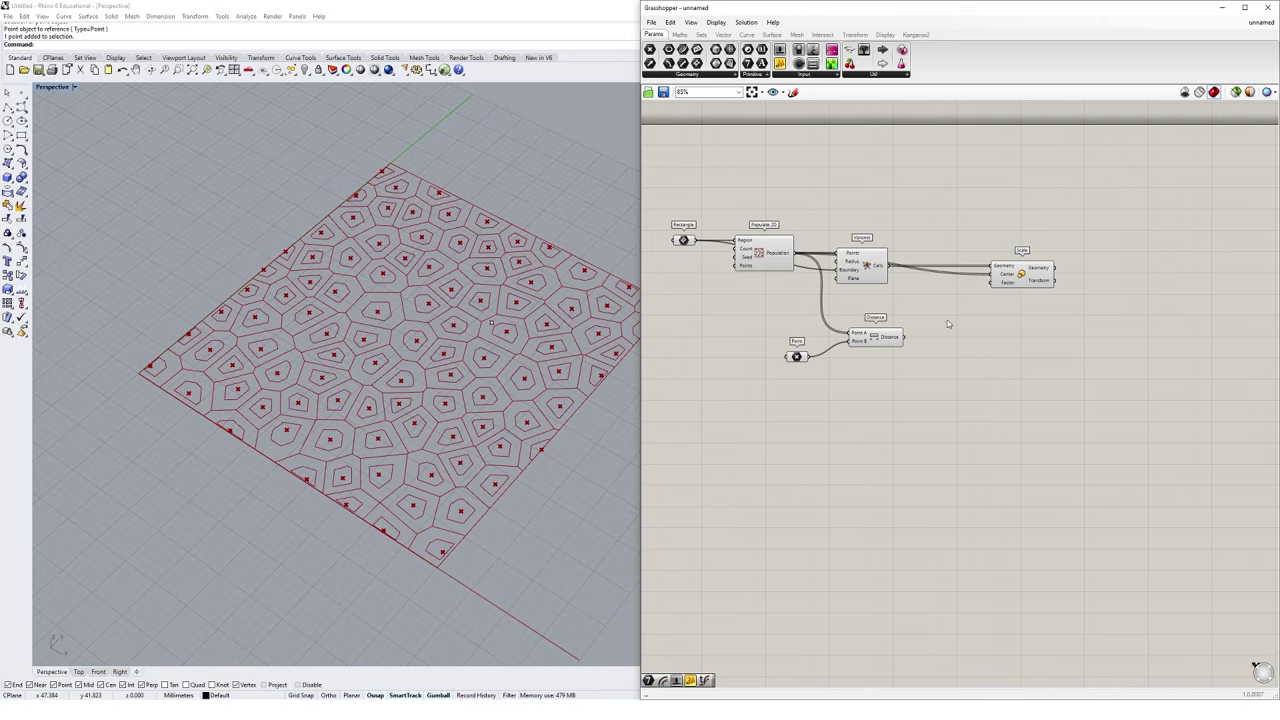
Add a Multiplication component after Distance and connect the Distance output to its A input.
mouse_move(899, 339)
double_click(969, 352)
text(mul)
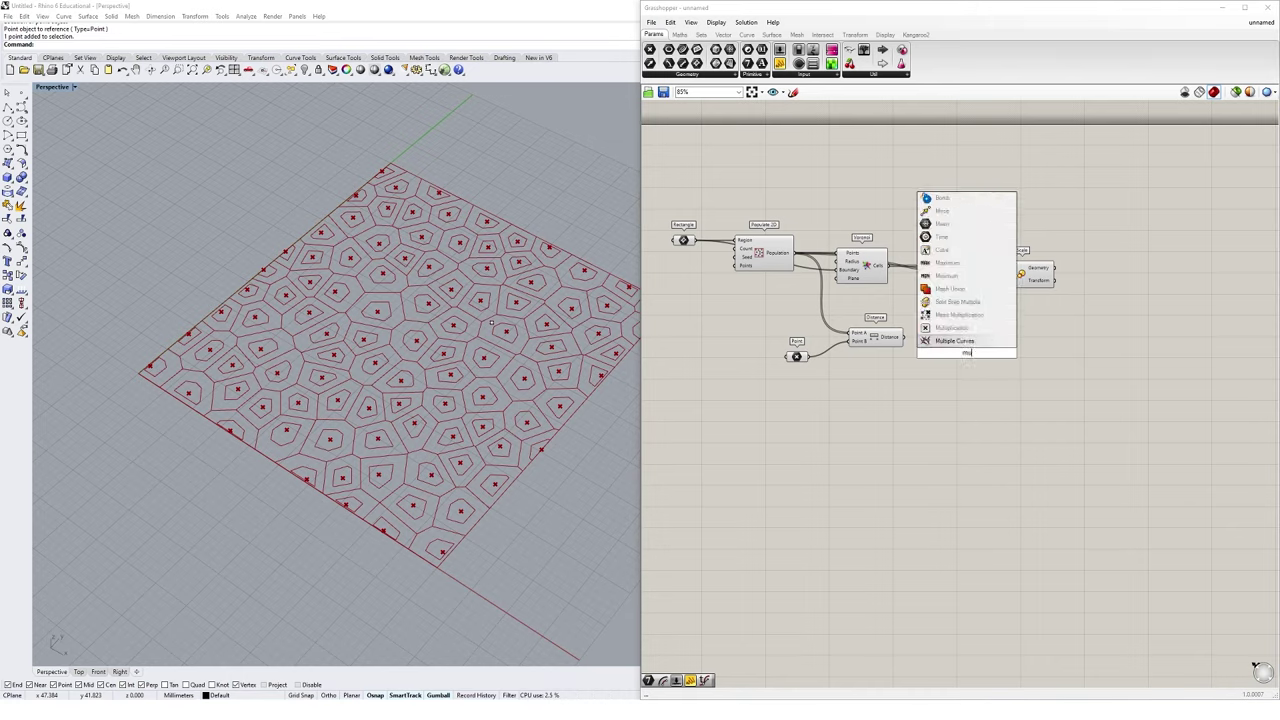
click(951, 329)
scroll(893, 345, up, 3)
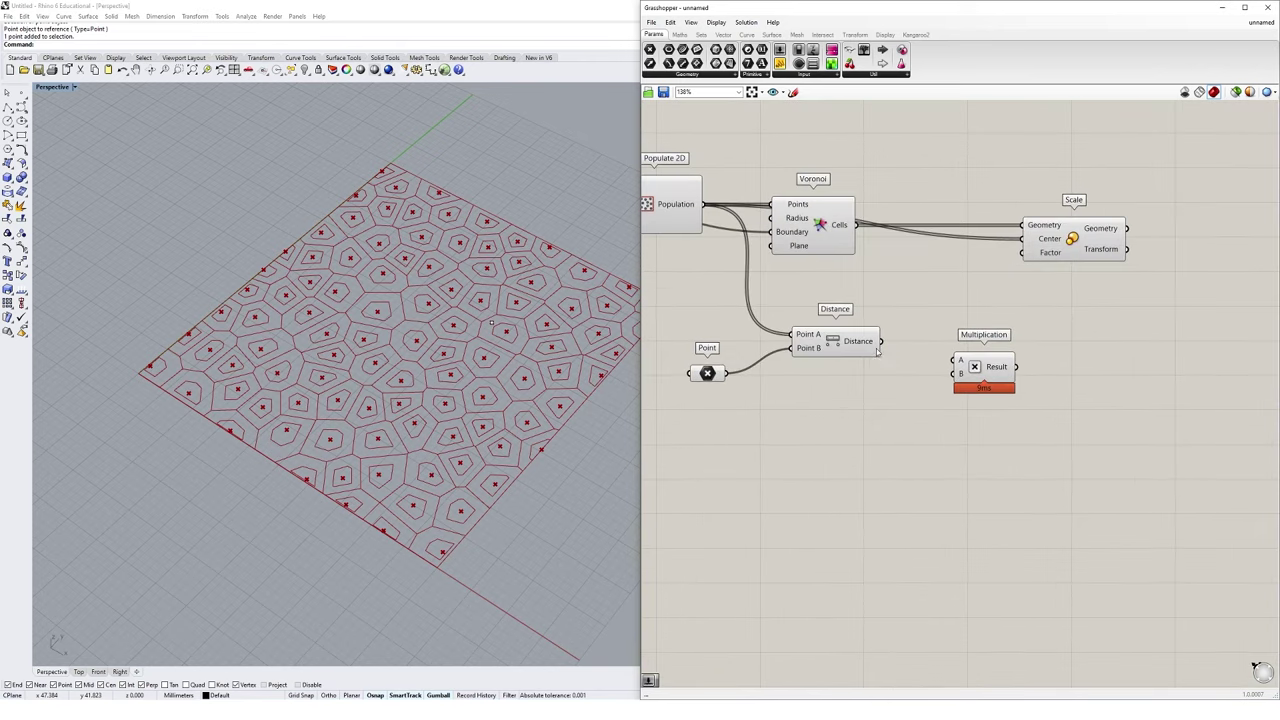
drag(893, 345, 955, 360)
drag(989, 371, 997, 352)
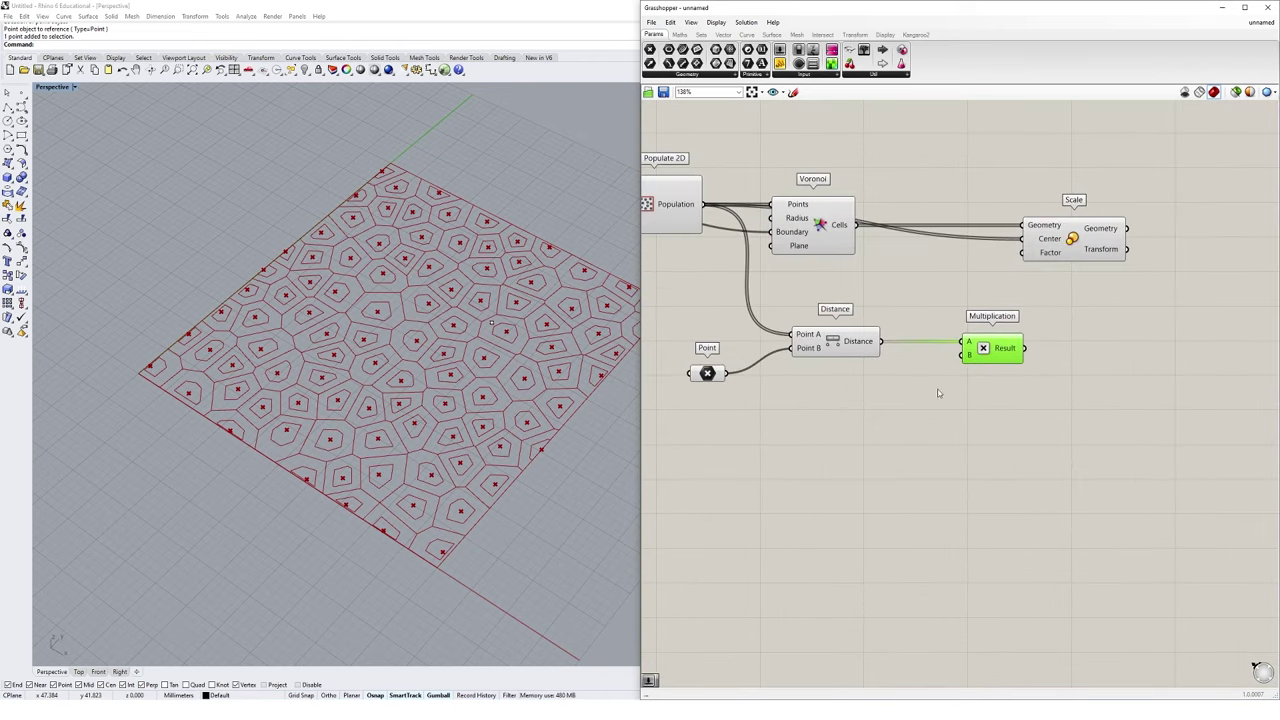
Add a number slider set to 0.010 and connect it to the Multiplication component's B input.
click(888, 440)
double_click(894, 448)
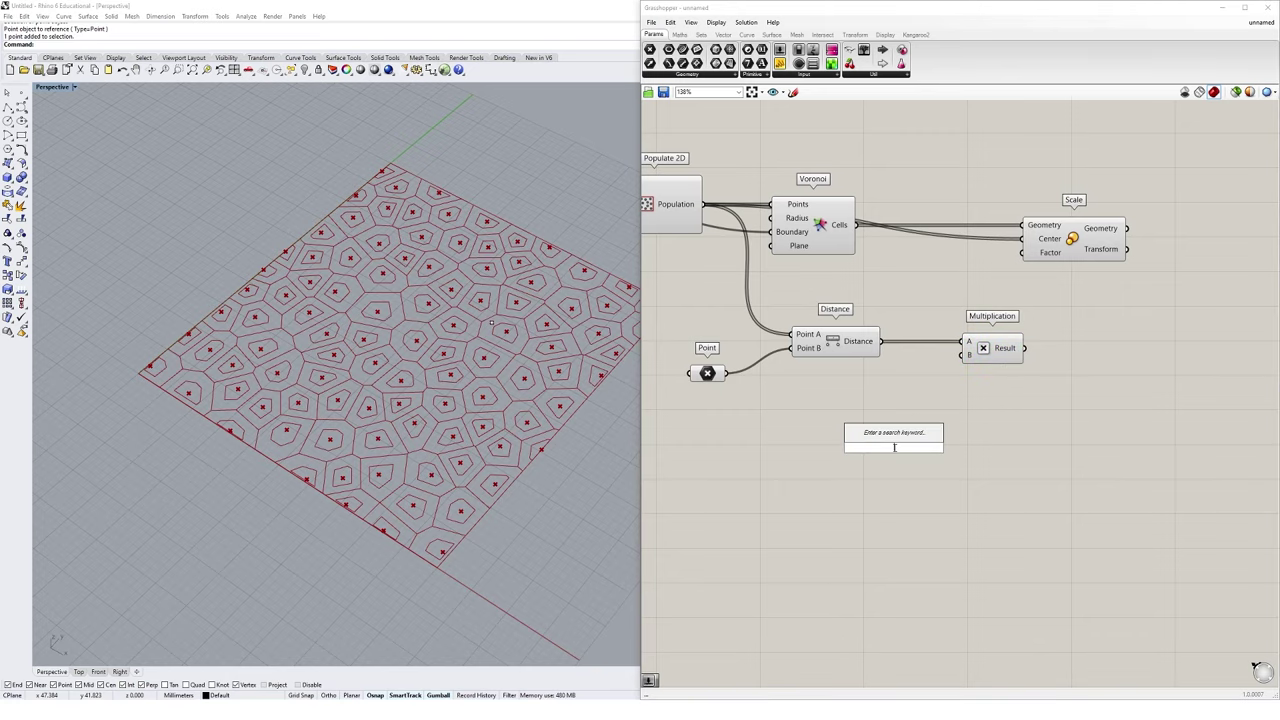
text(10)
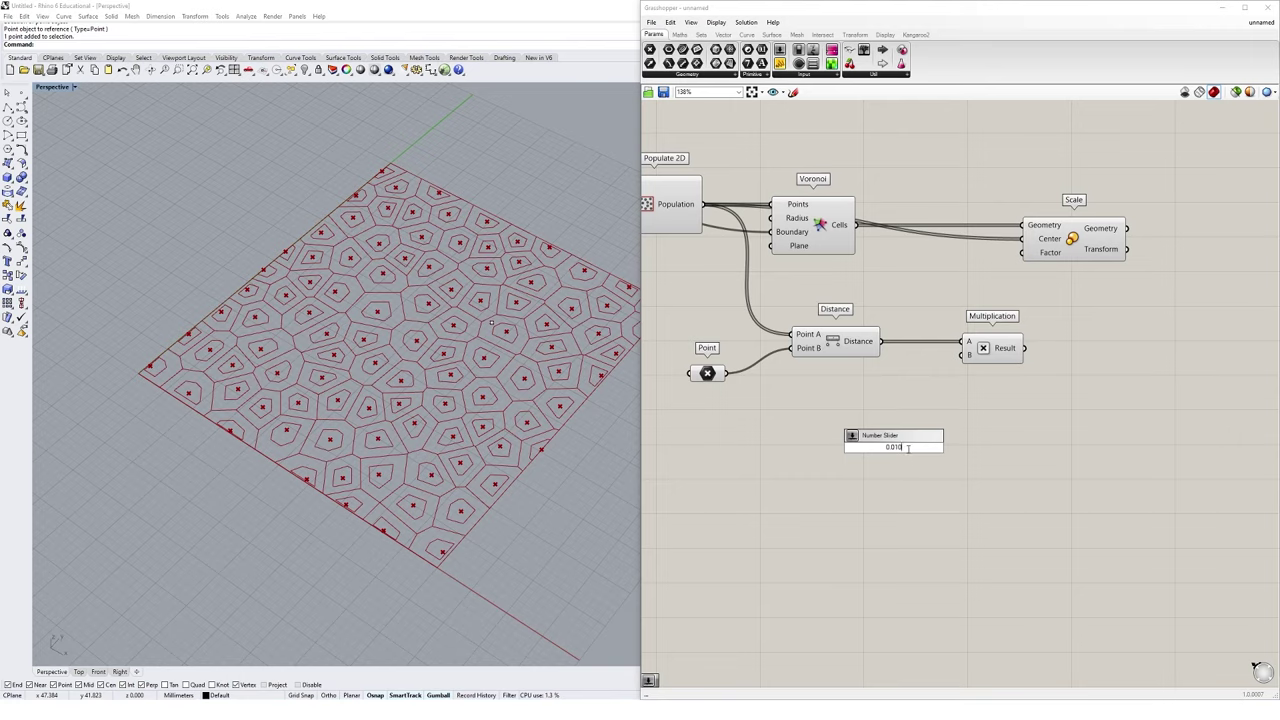
key(Return)
drag(943, 455, 965, 363)
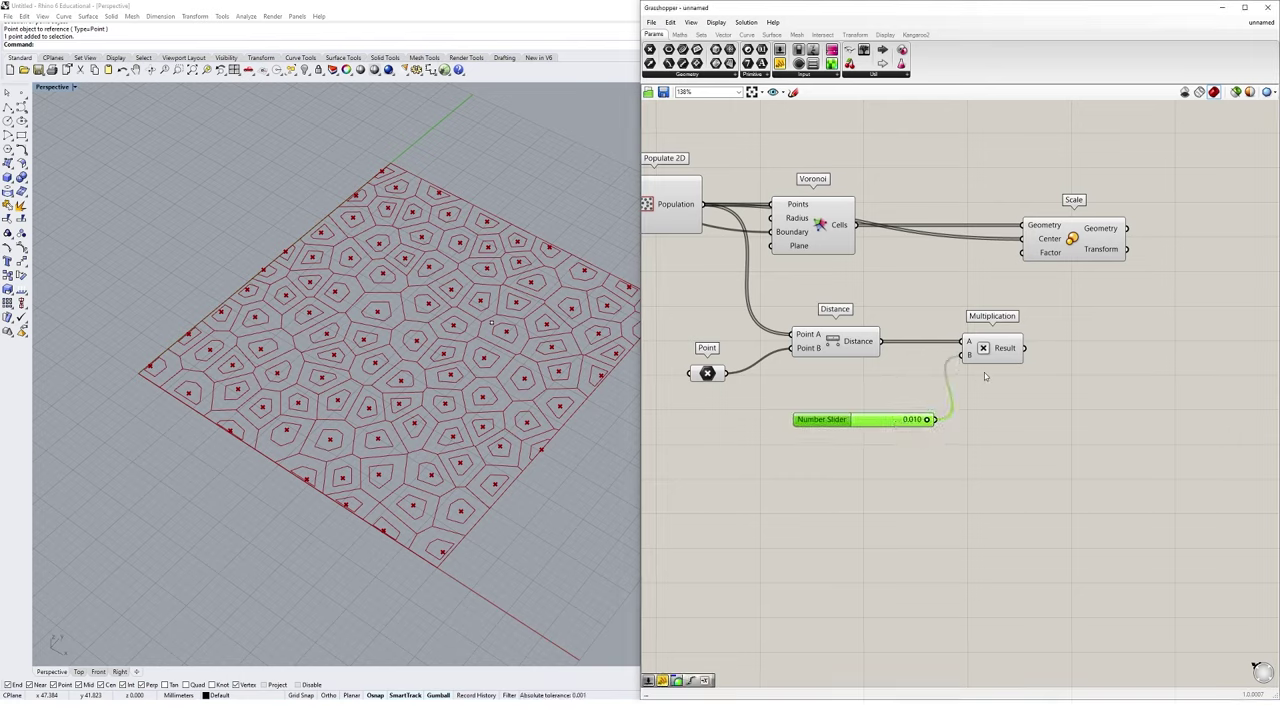
Add an enlarged panel and use it to inspect the Distance values and the Multiplication results.
drag(779, 64, 1101, 382)
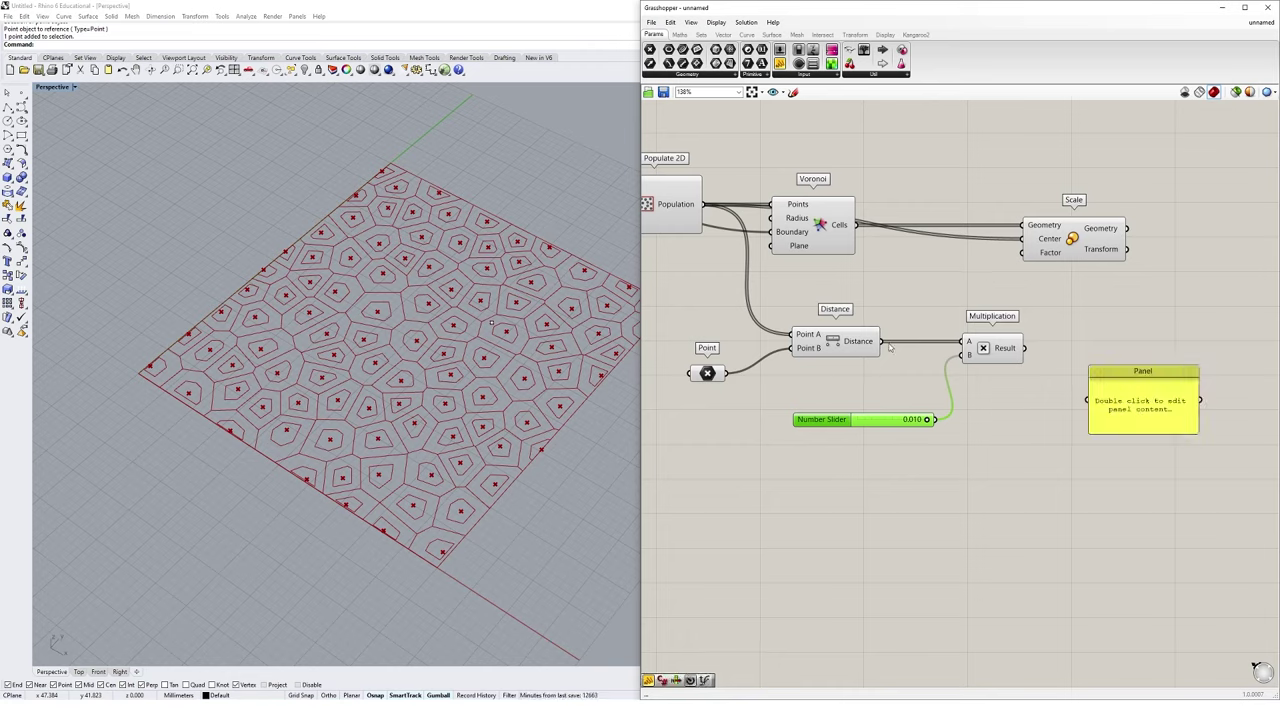
drag(884, 346, 1089, 400)
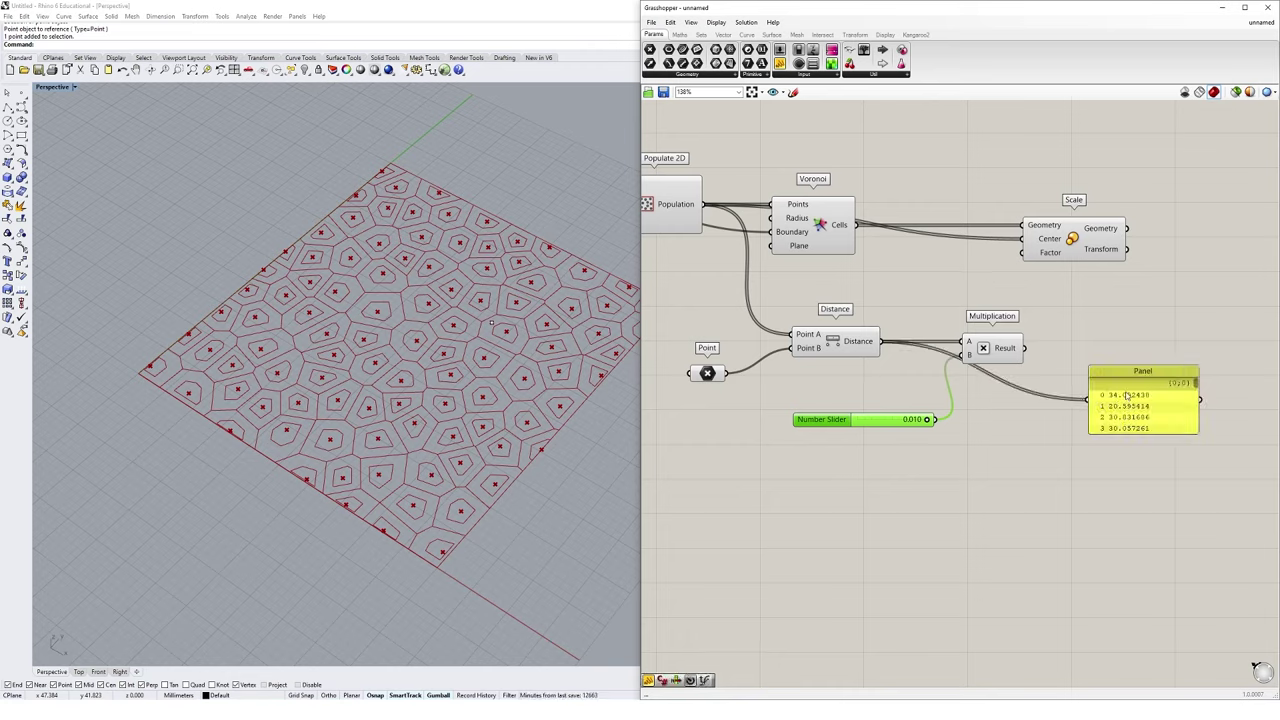
drag(1150, 434, 1160, 593)
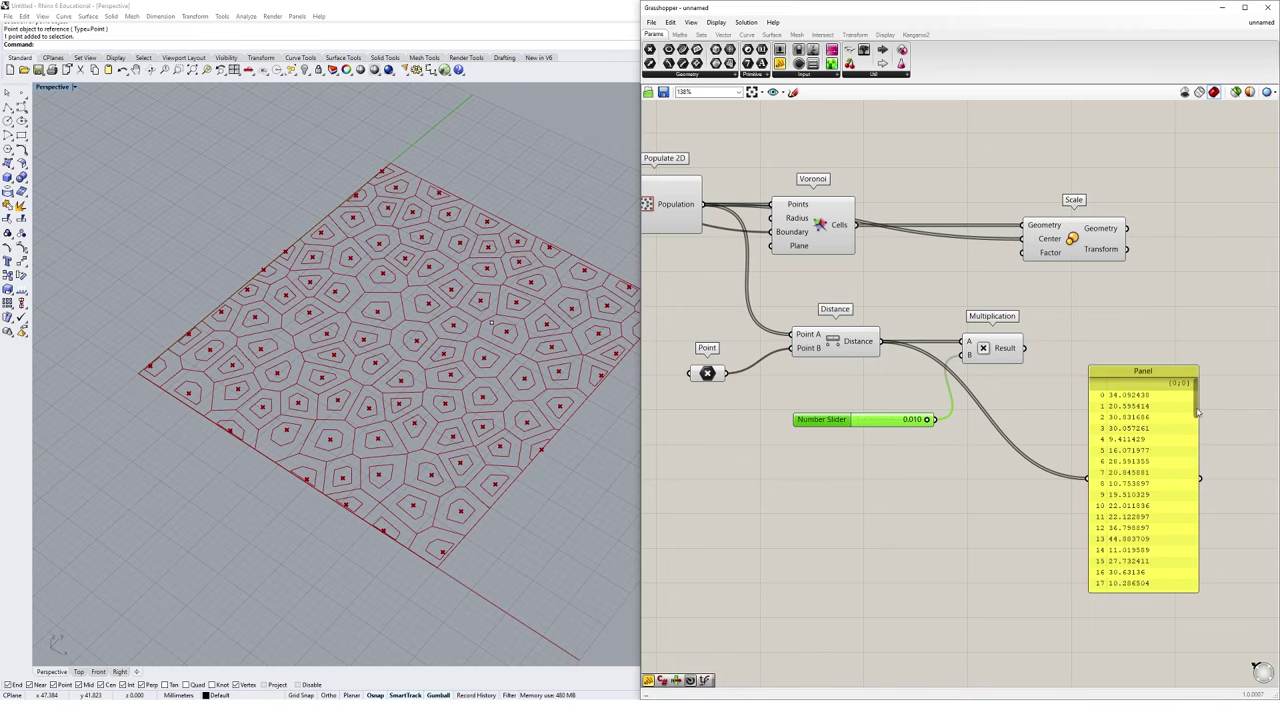
mouse_move(1197, 411)
mouse_down()
mouse_move(1199, 471)
mouse_move(1196, 399)
mouse_up()
drag(1025, 350, 1088, 478)
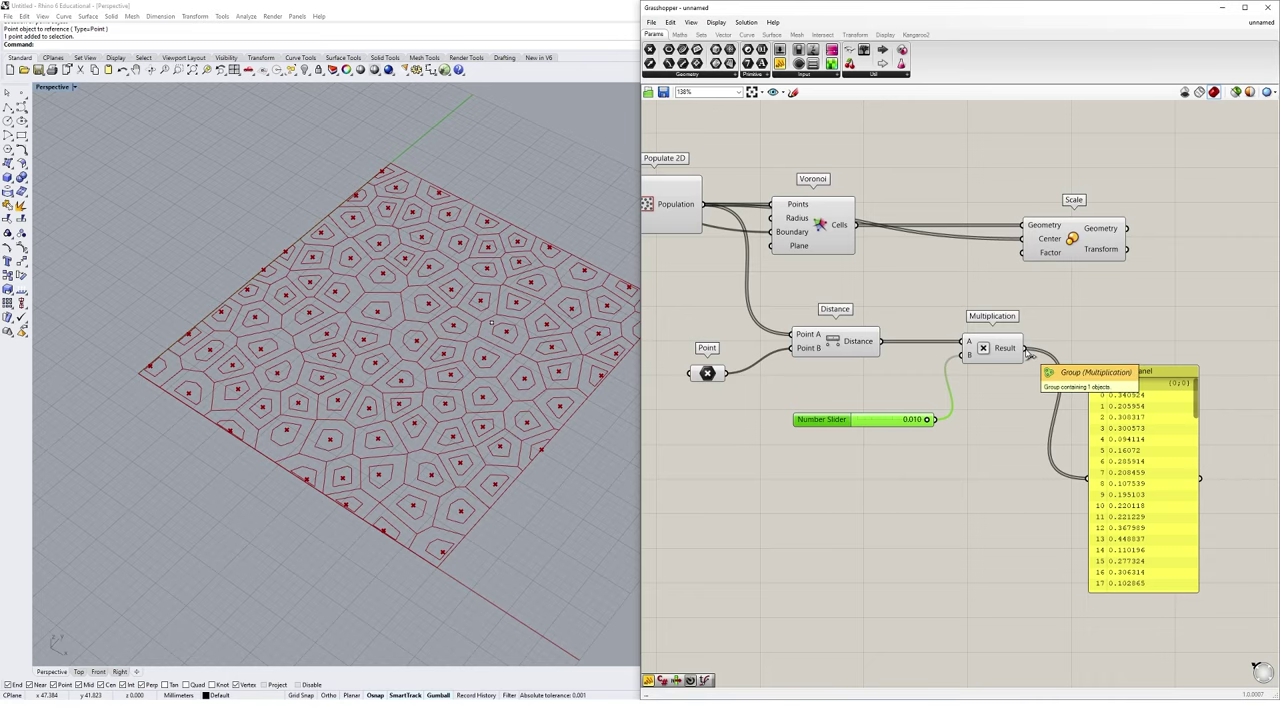
Feed the Multiplication result into Scale's Factor and replace the slider on input B with a new one set to 0.020.
drag(1024, 349, 1021, 252)
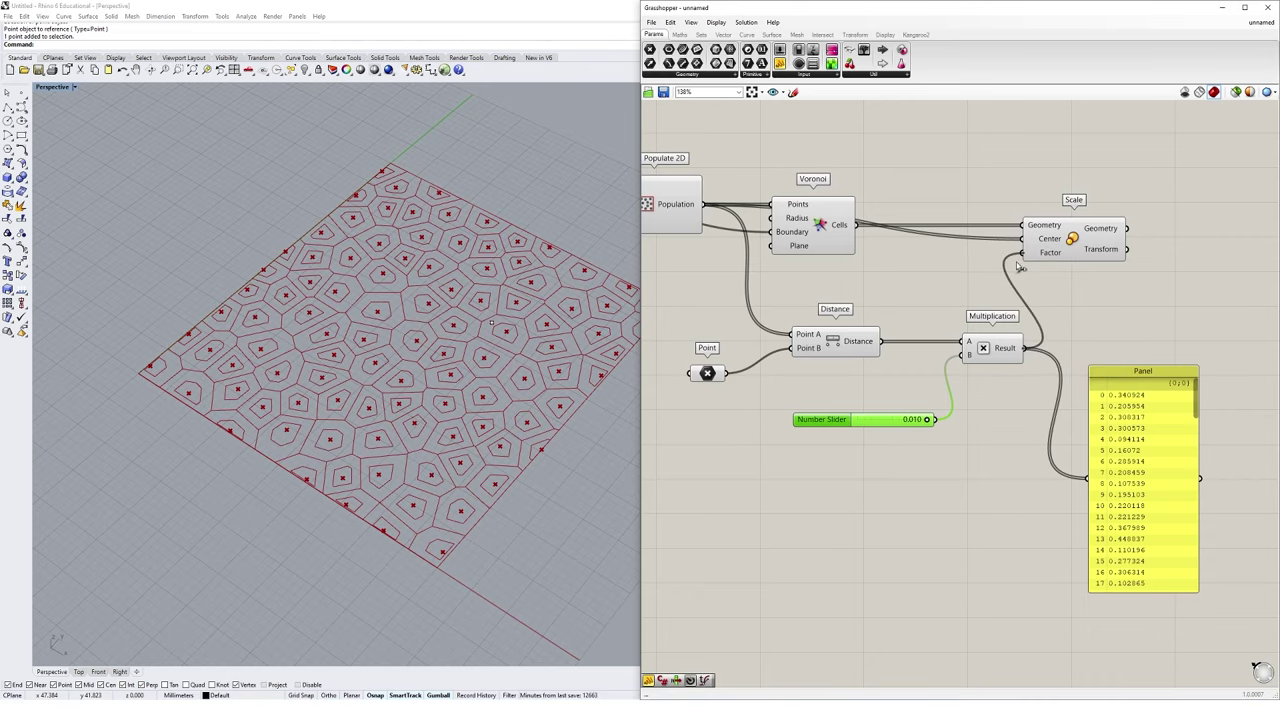
right_drag(464, 393, 415, 395)
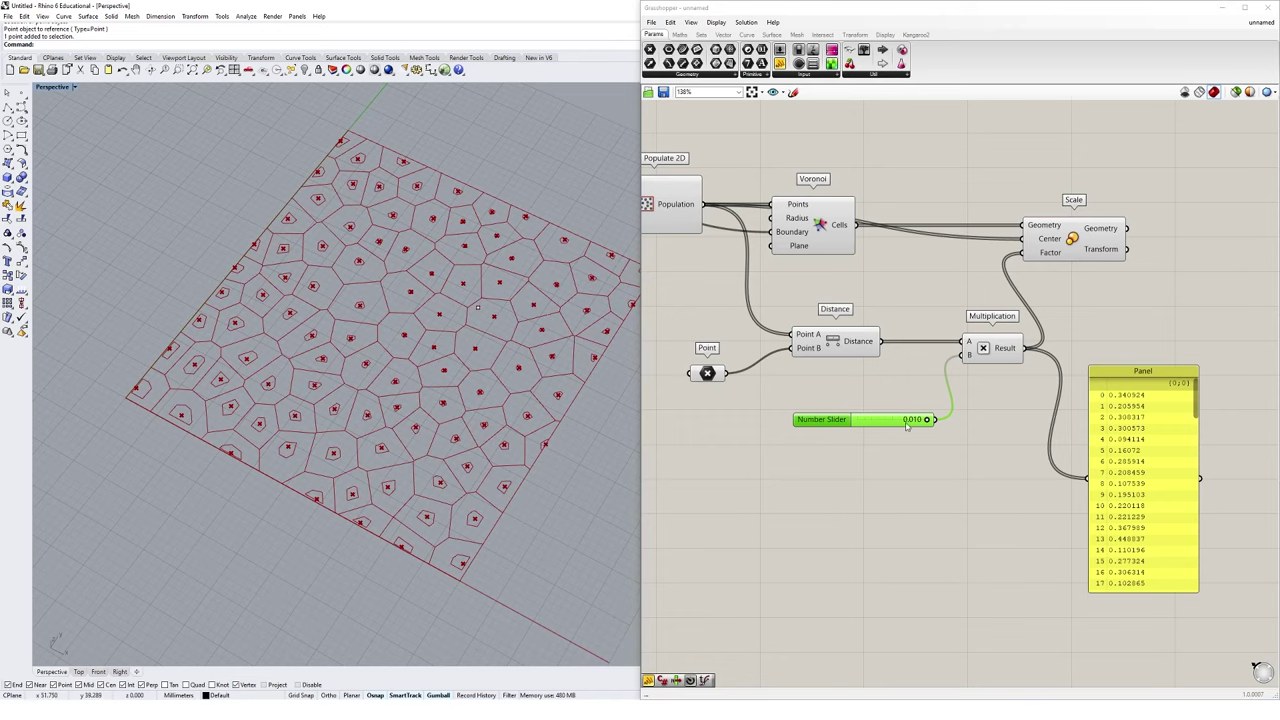
drag(907, 455, 870, 403)
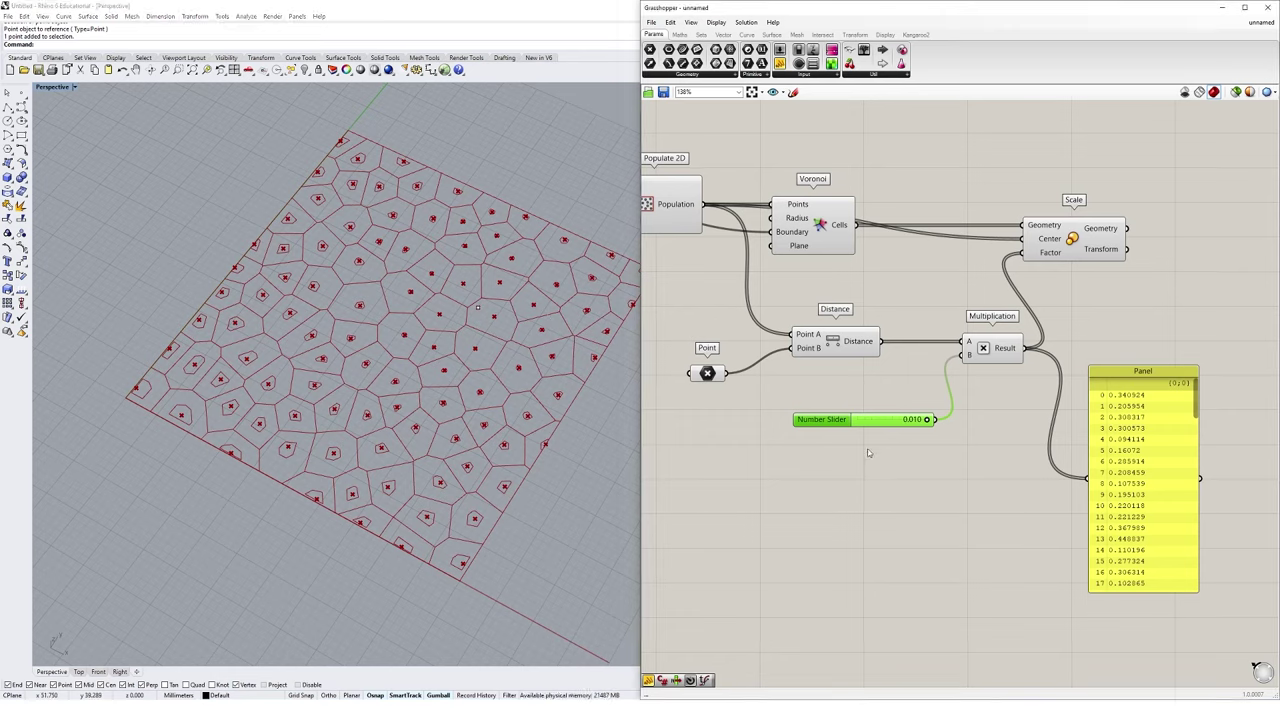
key(Delete)
double_click(872, 445)
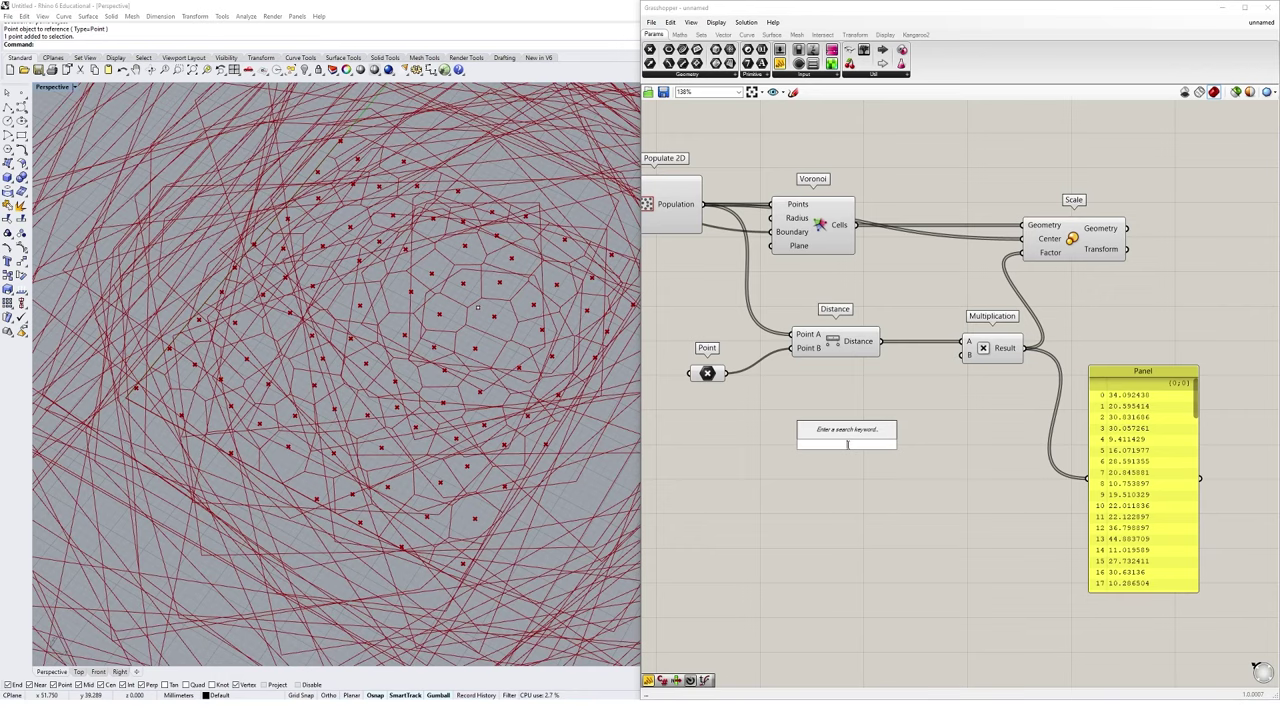
text(0.020)
key(Return)
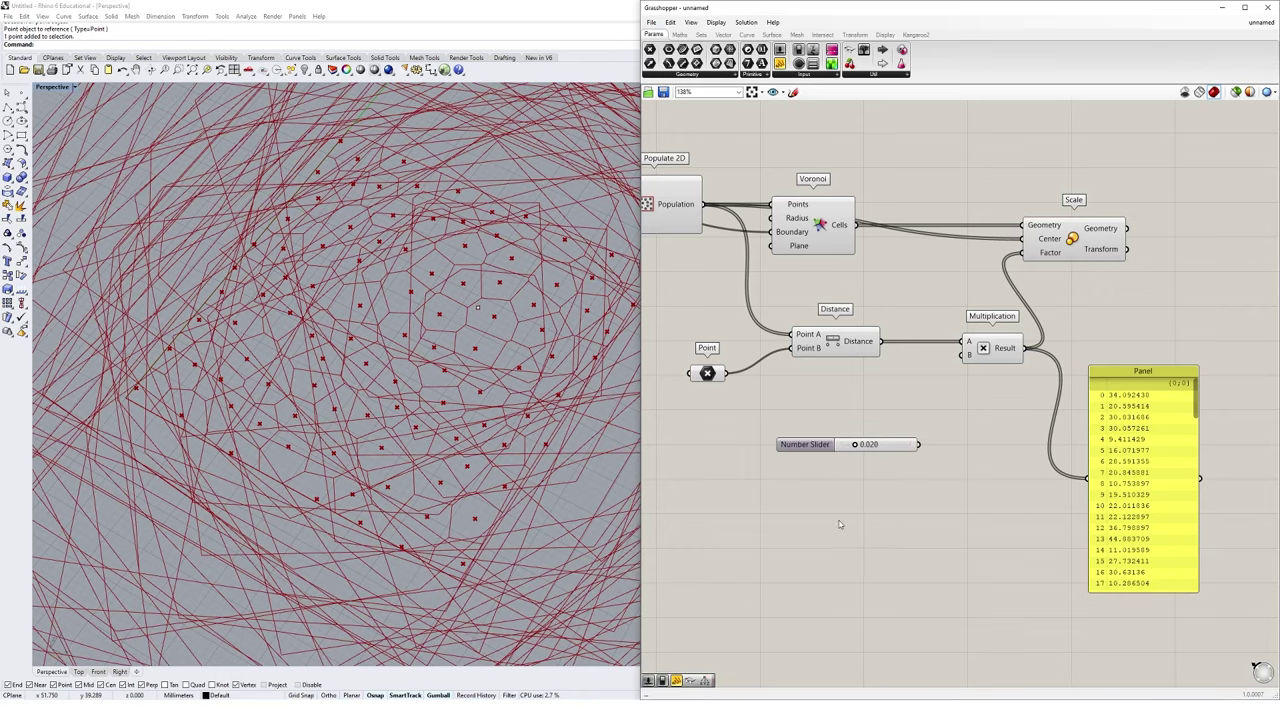
drag(924, 445, 966, 355)
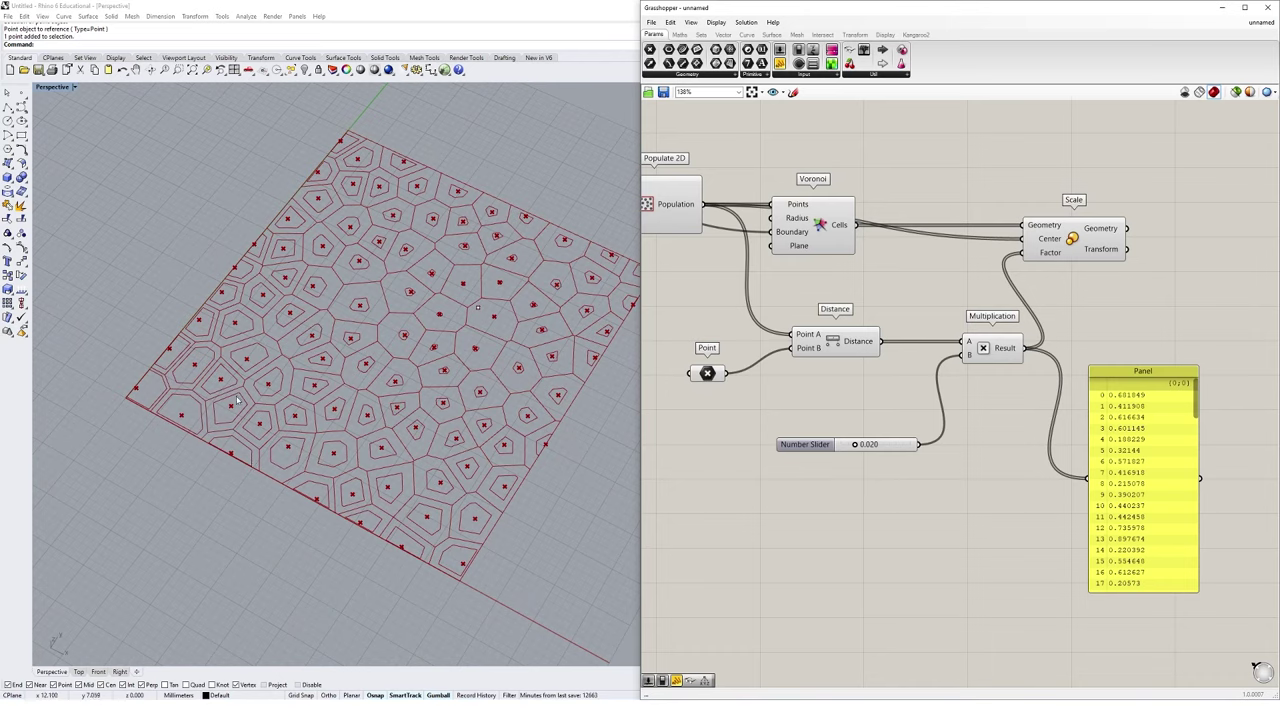
Delete the values panel and move the Scale component farther from the rest of the definition.
right_drag(272, 329, 490, 220)
scroll(550, 254, up, 3)
scroll(288, 286, down, 2)
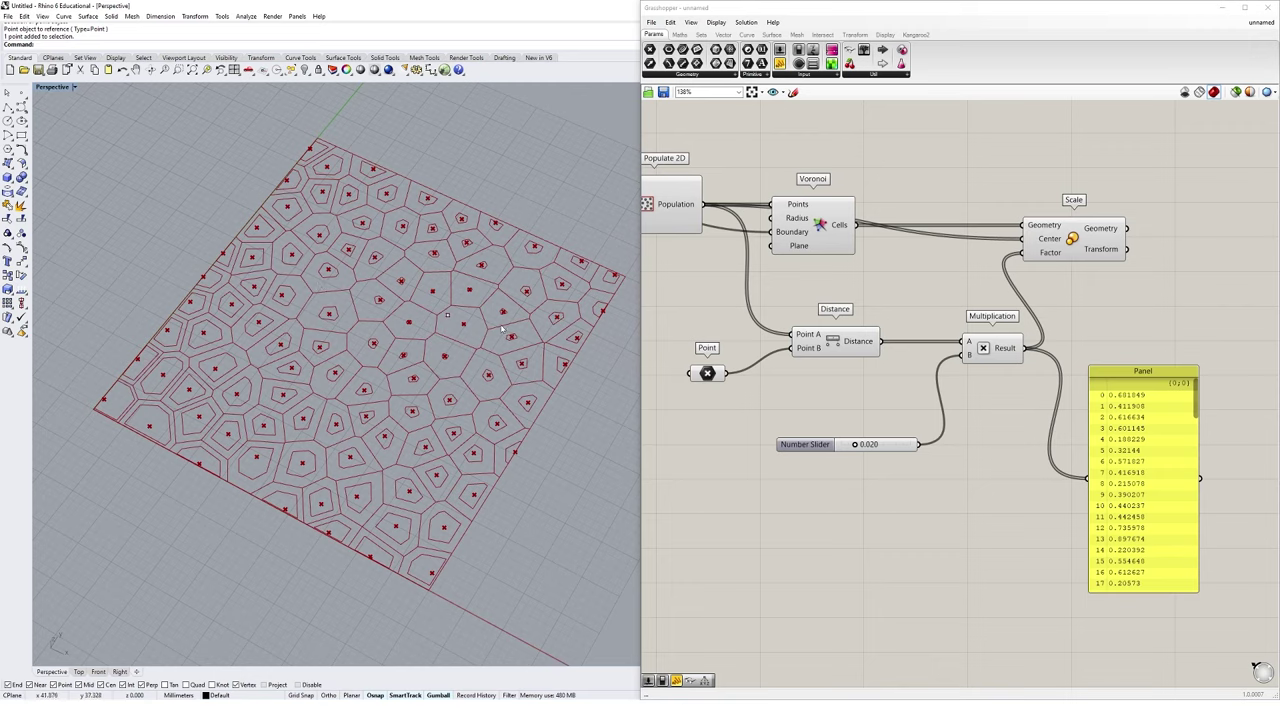
scroll(922, 237, down, 1)
click(1110, 360)
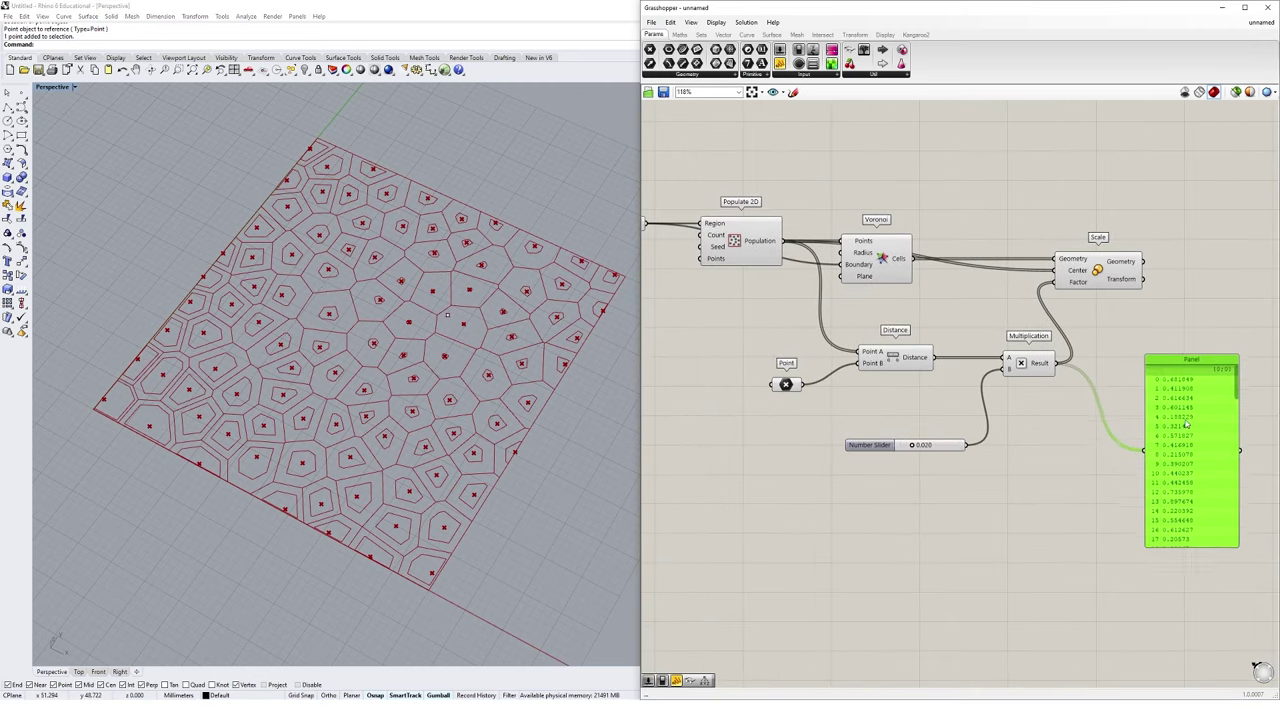
key(Delete)
drag(1116, 258, 1176, 258)
Turn off the preview of every component except Scale.
scroll(1176, 258, down, 1)
drag(1100, 177, 652, 486)
right_click(1010, 158)
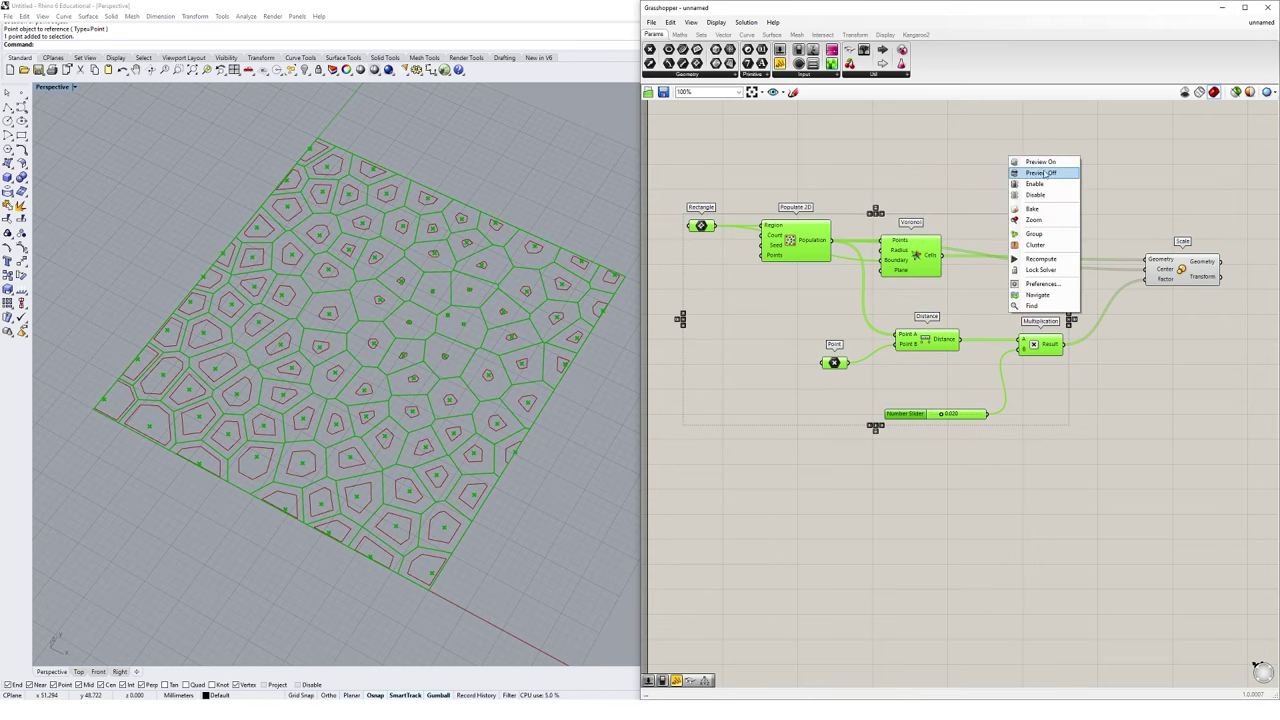
click(1041, 173)
click(923, 163)
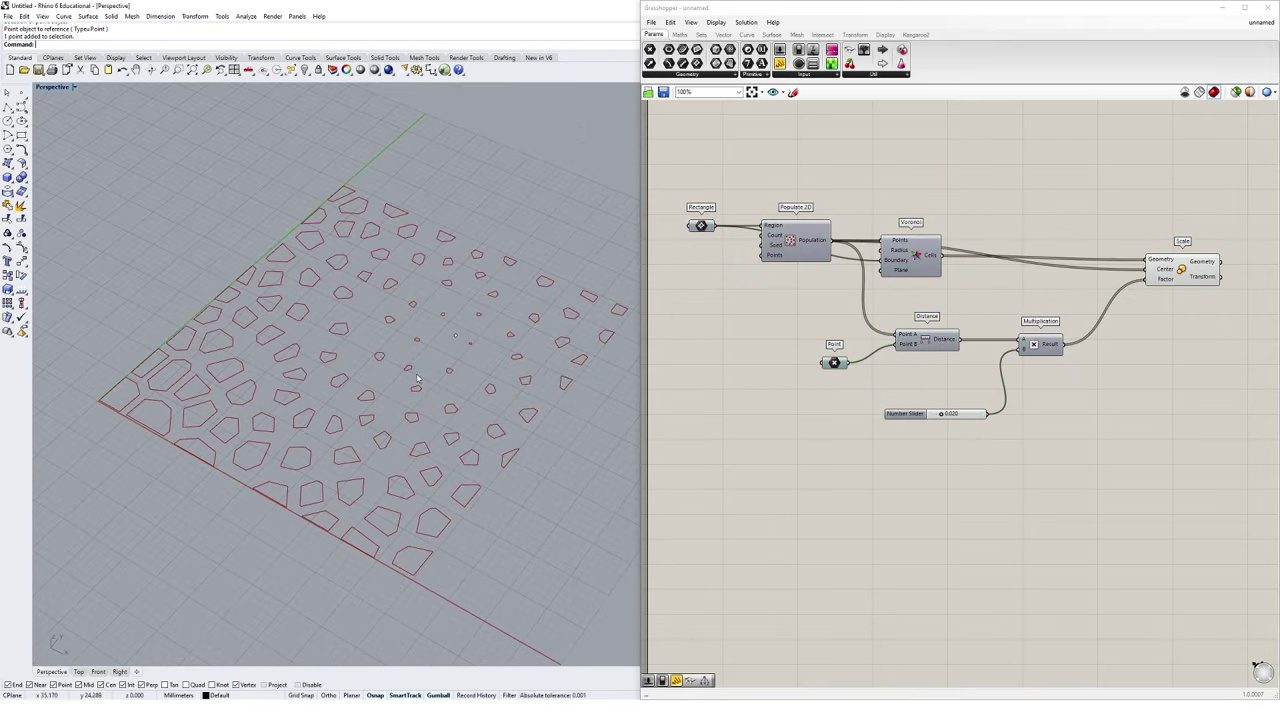
Set the multiplier slider to 0.024 and move the referenced attractor point toward the far right corner of the pattern.
scroll(938, 425, up, 5)
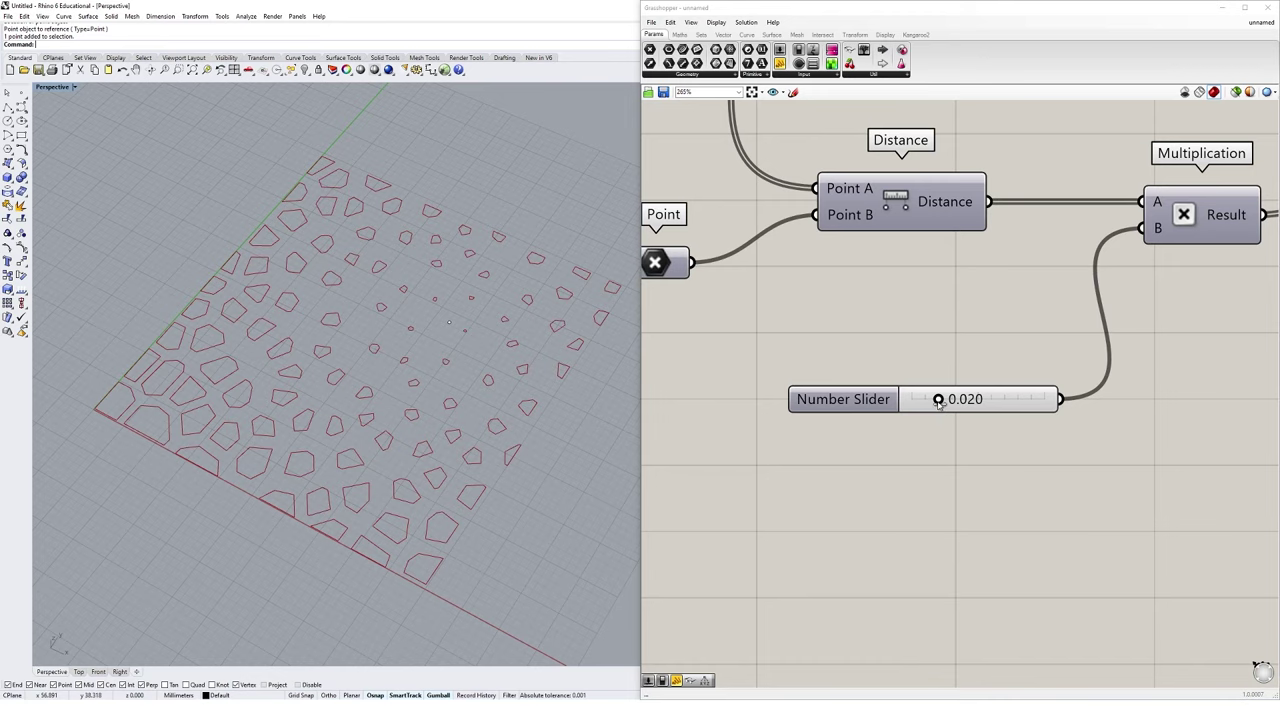
drag(939, 402, 944, 401)
right_drag(720, 411, 486, 343)
scroll(486, 343, up, 1)
drag(486, 343, 547, 296)
Delete the Voronoi and Populate 2D components from the definition.
right_drag(887, 325, 1027, 460)
scroll(1007, 402, down, 2)
scroll(960, 263, down, 3)
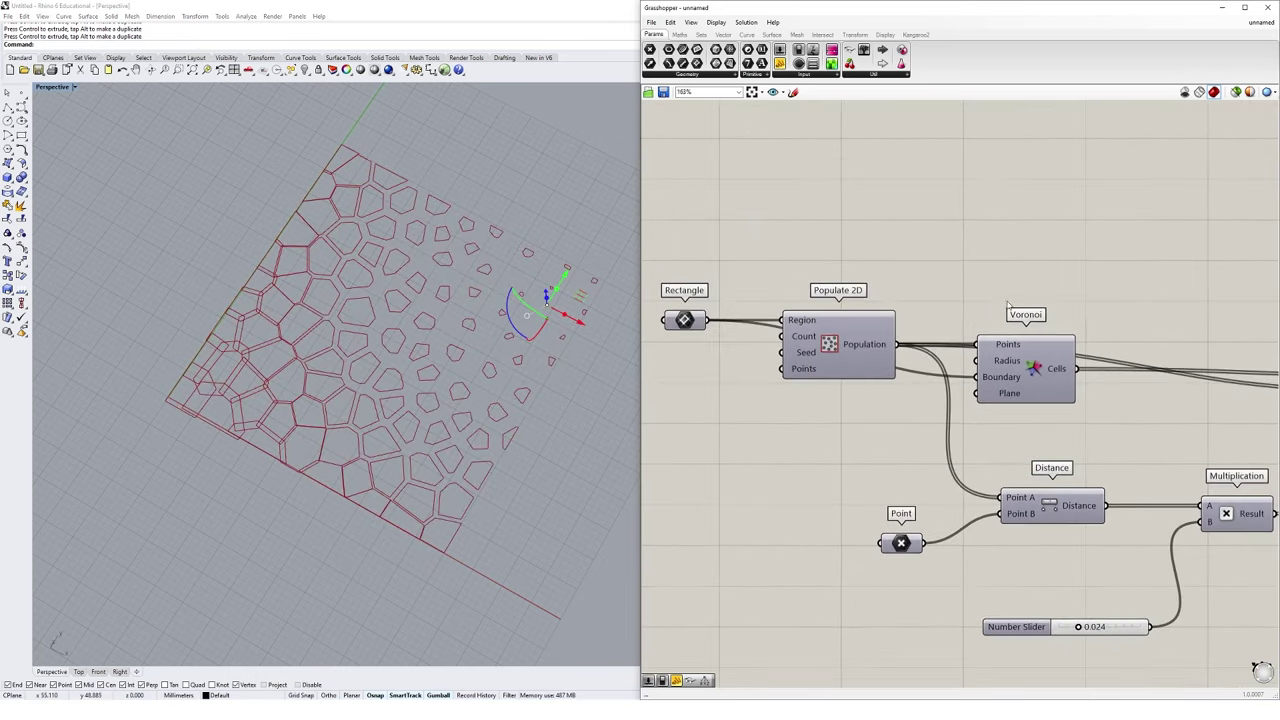
click(962, 338)
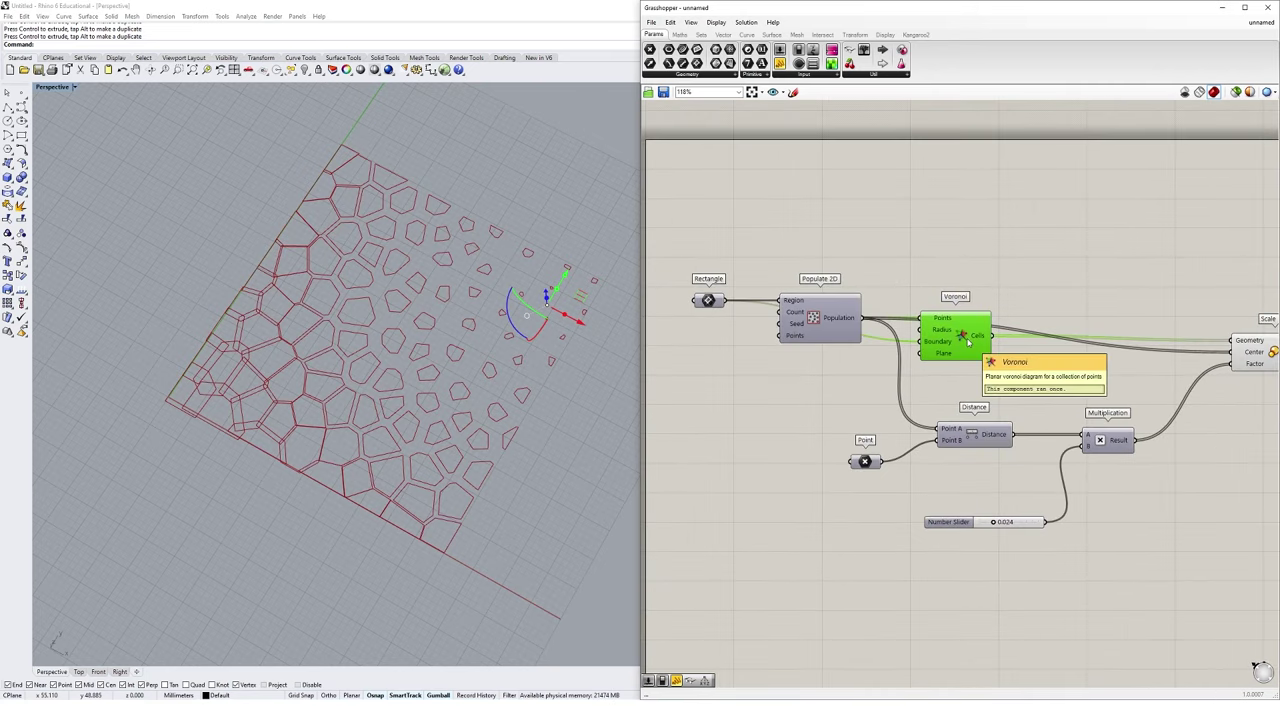
key(Delete)
click(832, 310)
key(Delete)
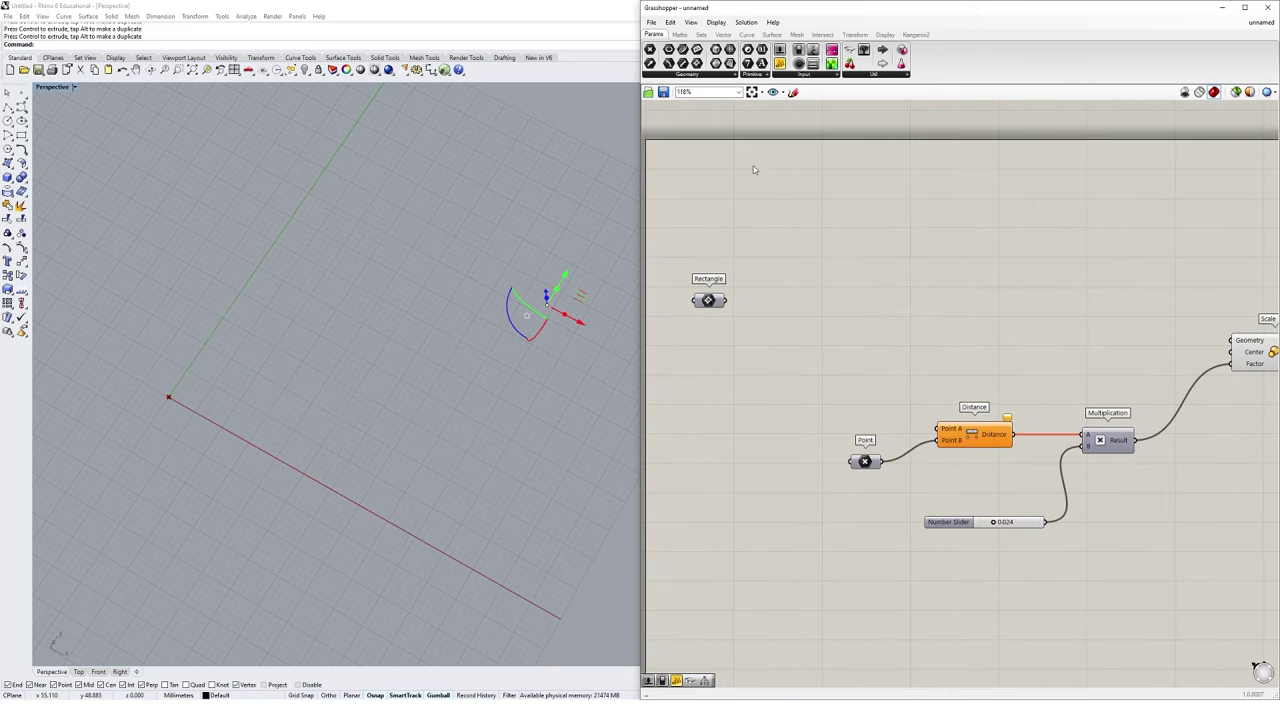
Add a Populate 3D component, delete the Rectangle parameter, and position Populate 3D ahead of the Distance component.
double_click(796, 272)
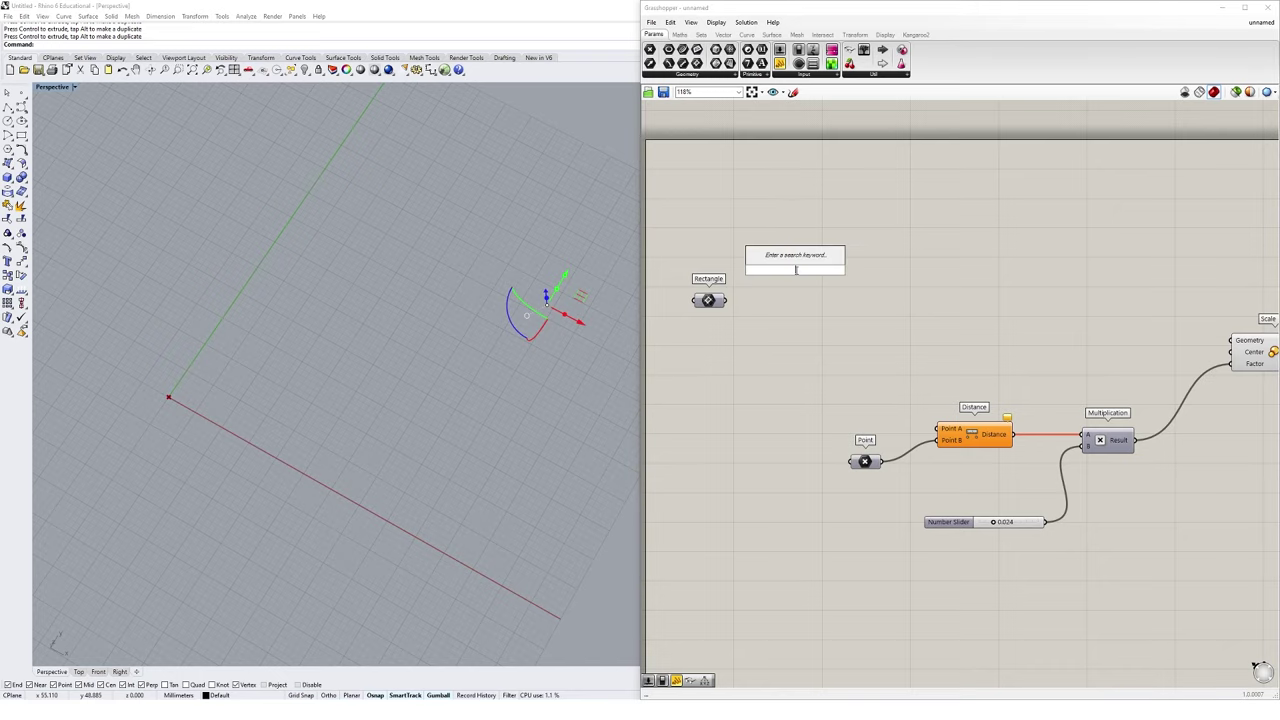
text(populate)
click(768, 249)
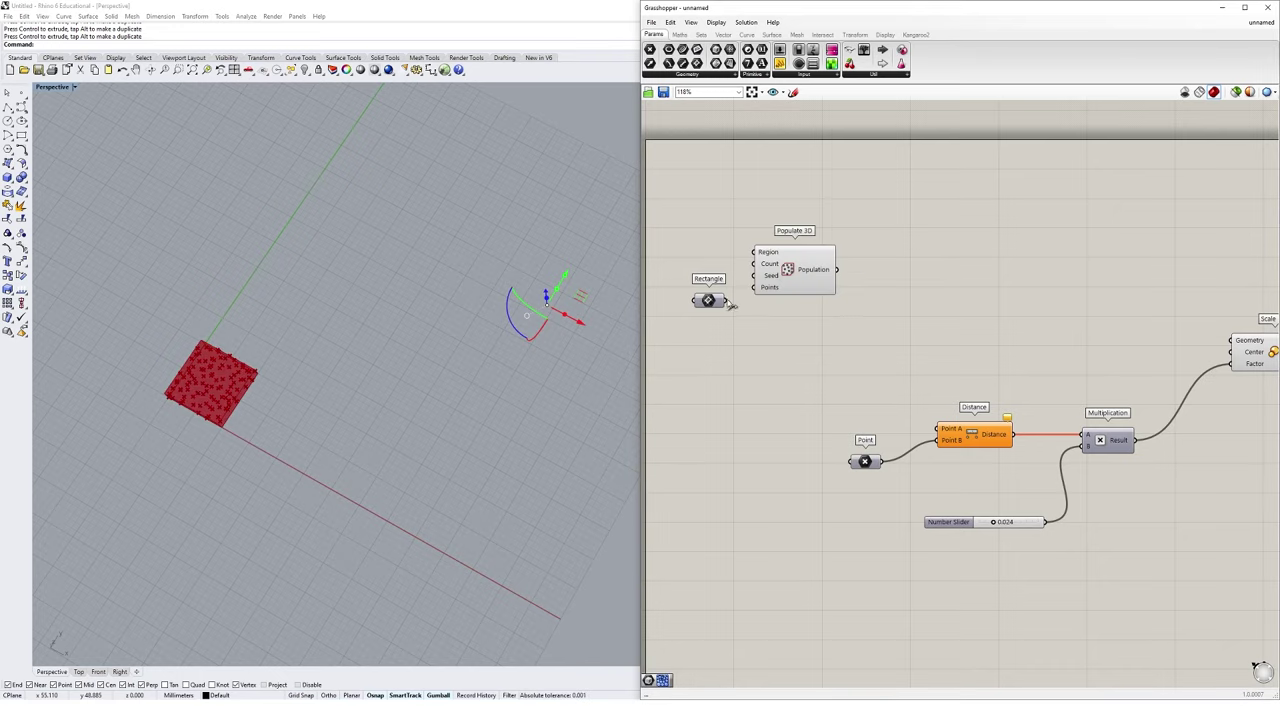
key(Delete)
drag(795, 272, 827, 321)
Add a Box parameter in front of the Populate 3D component.
click(694, 323)
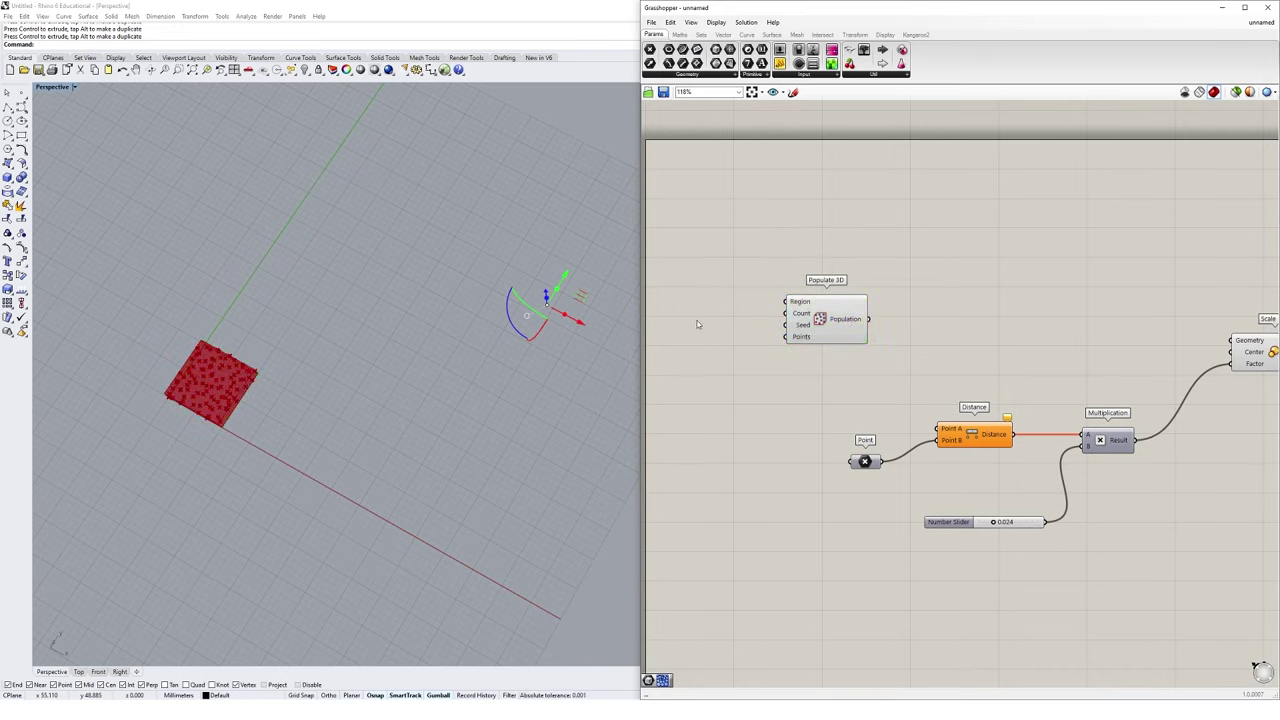
double_click(696, 321)
text(box)
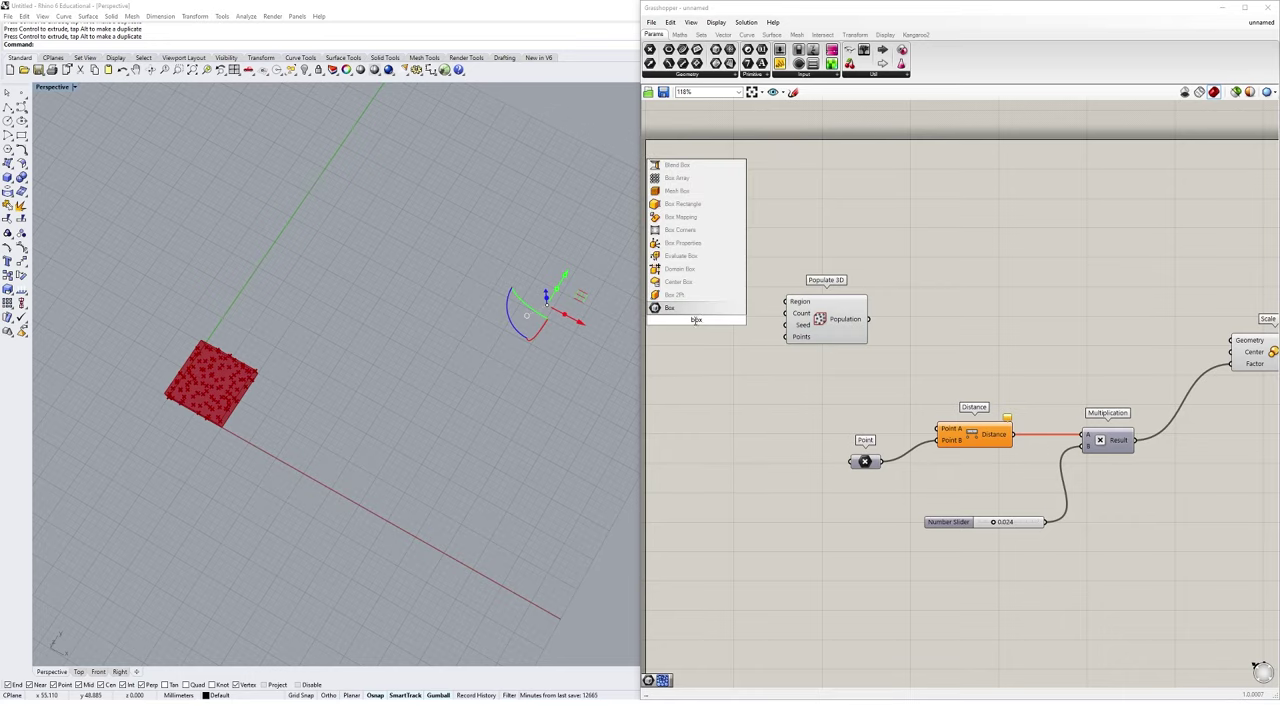
key(Return)
Set one box for the Box parameter, starting at the origin 0 with length, width and height of 50 mm.
right_click(696, 320)
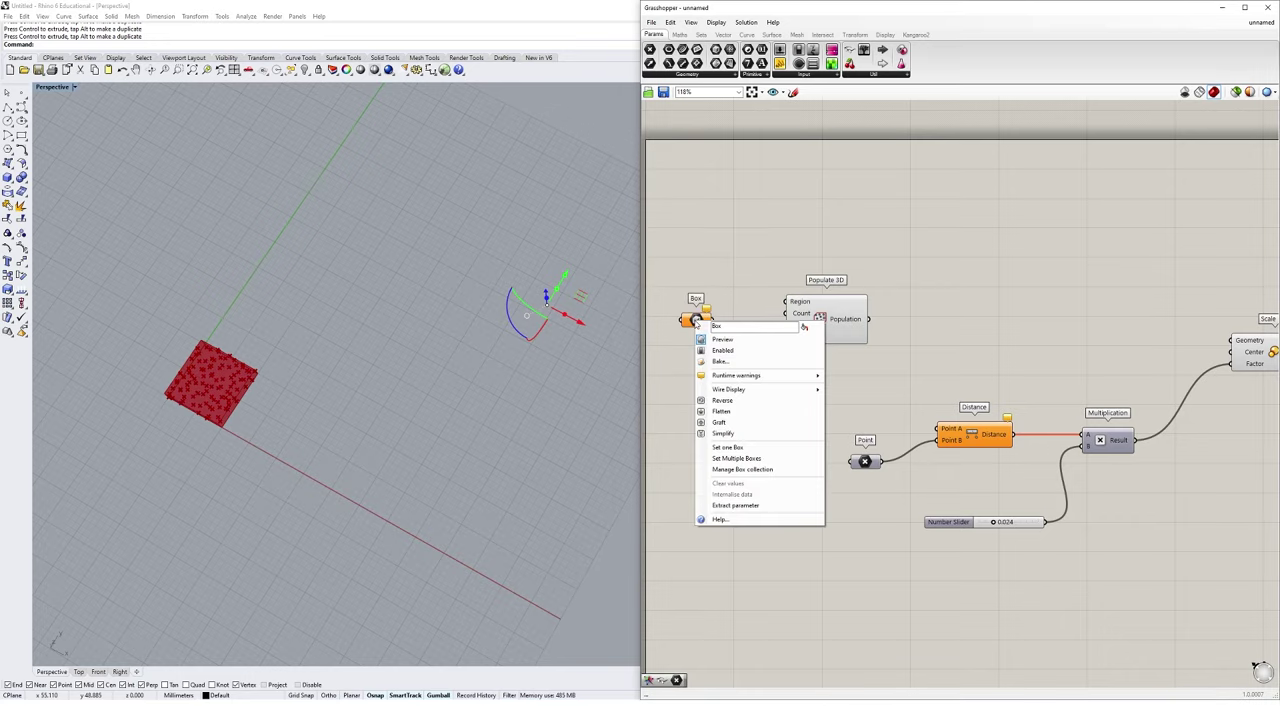
click(727, 447)
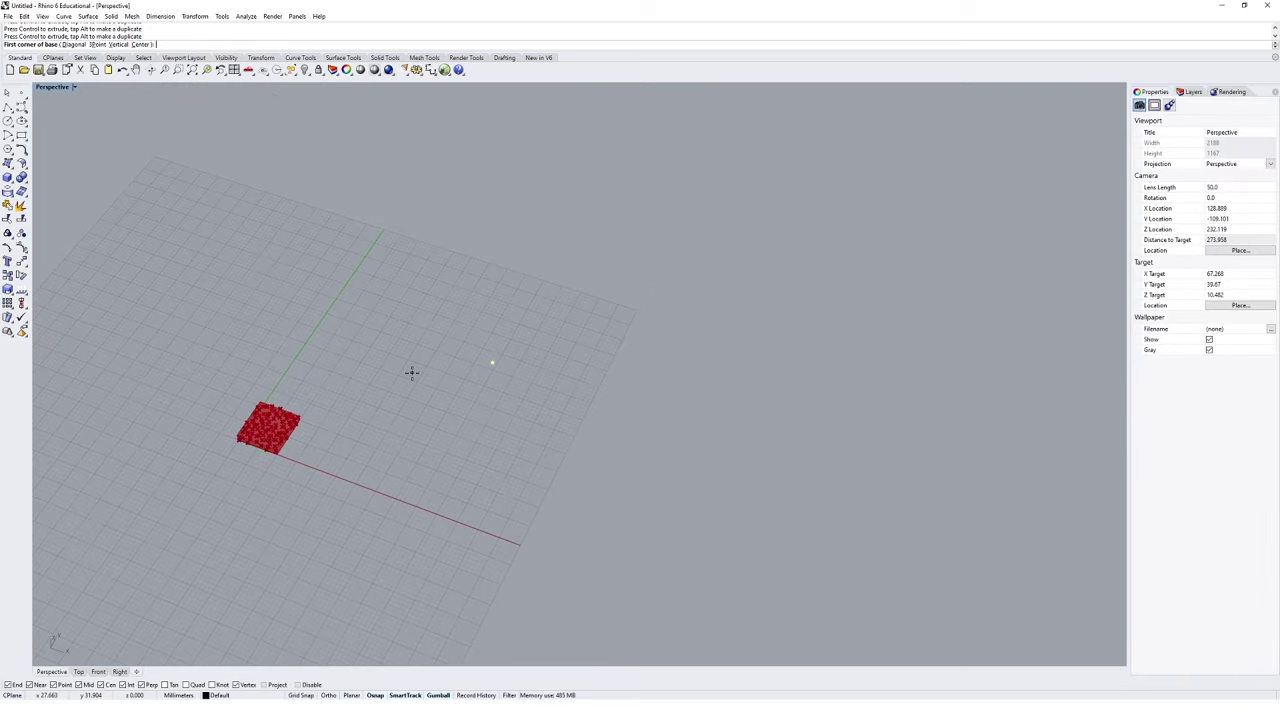
text(0)
key(Return)
text(50)
key(Return)
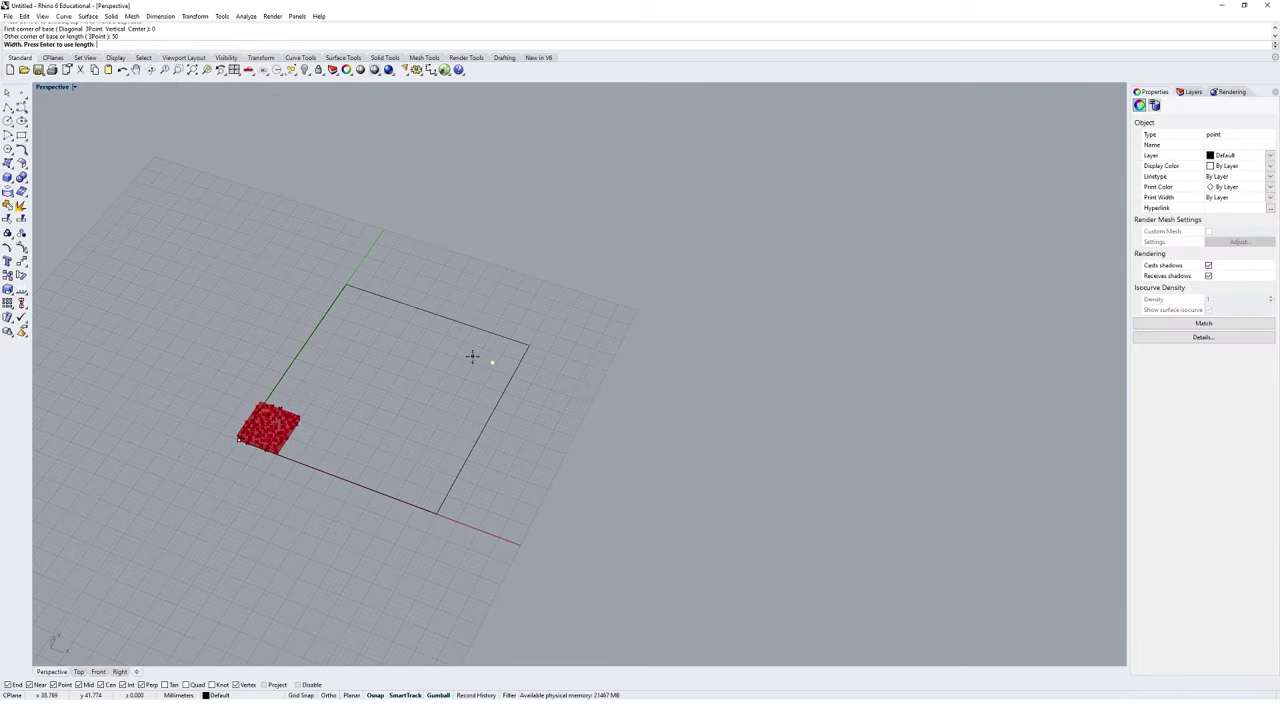
key(Return)
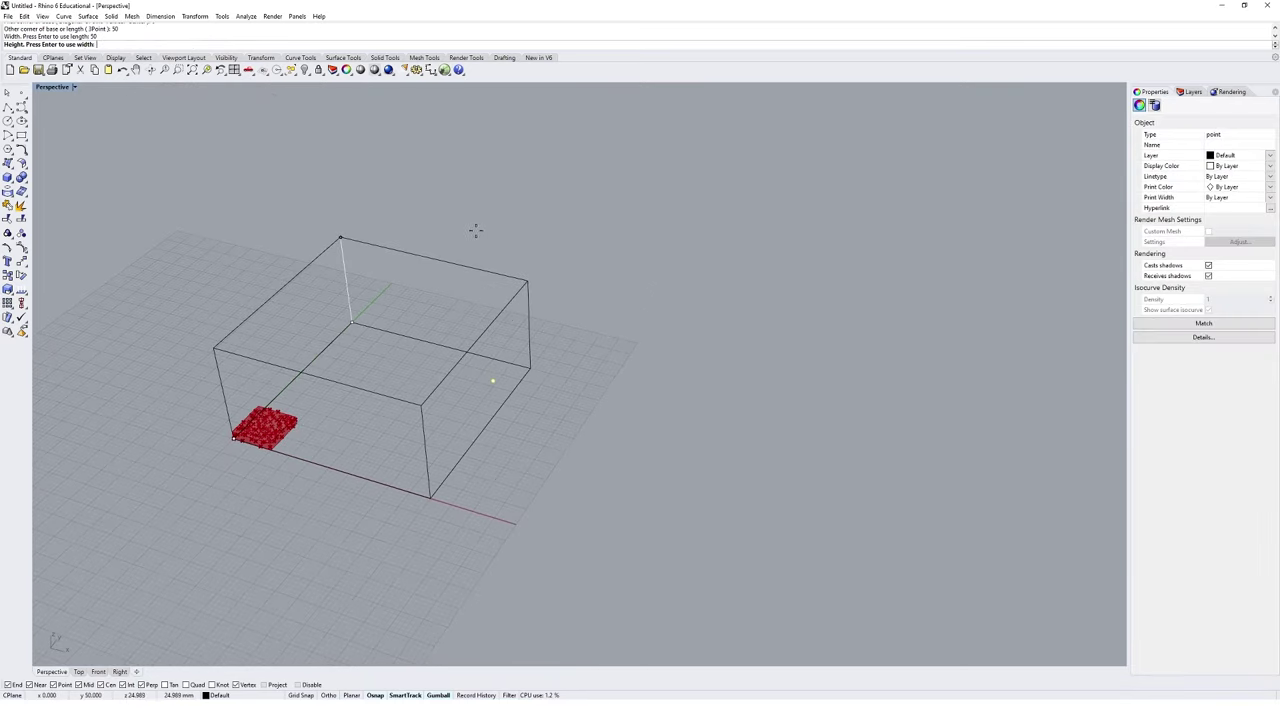
text(50)
key(Return)
shift+right_drag(515, 290, 545, 317)
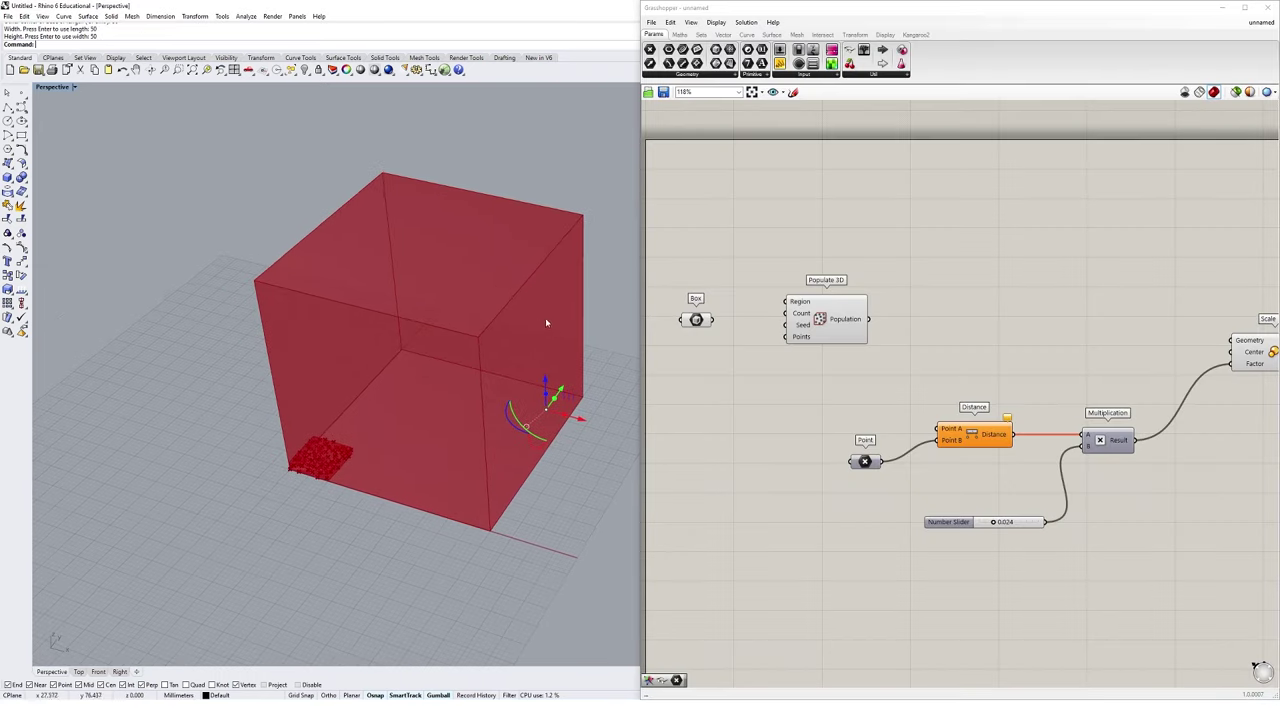
Connect the Box parameter to Populate 3D's Region input.
drag(715, 322, 812, 338)
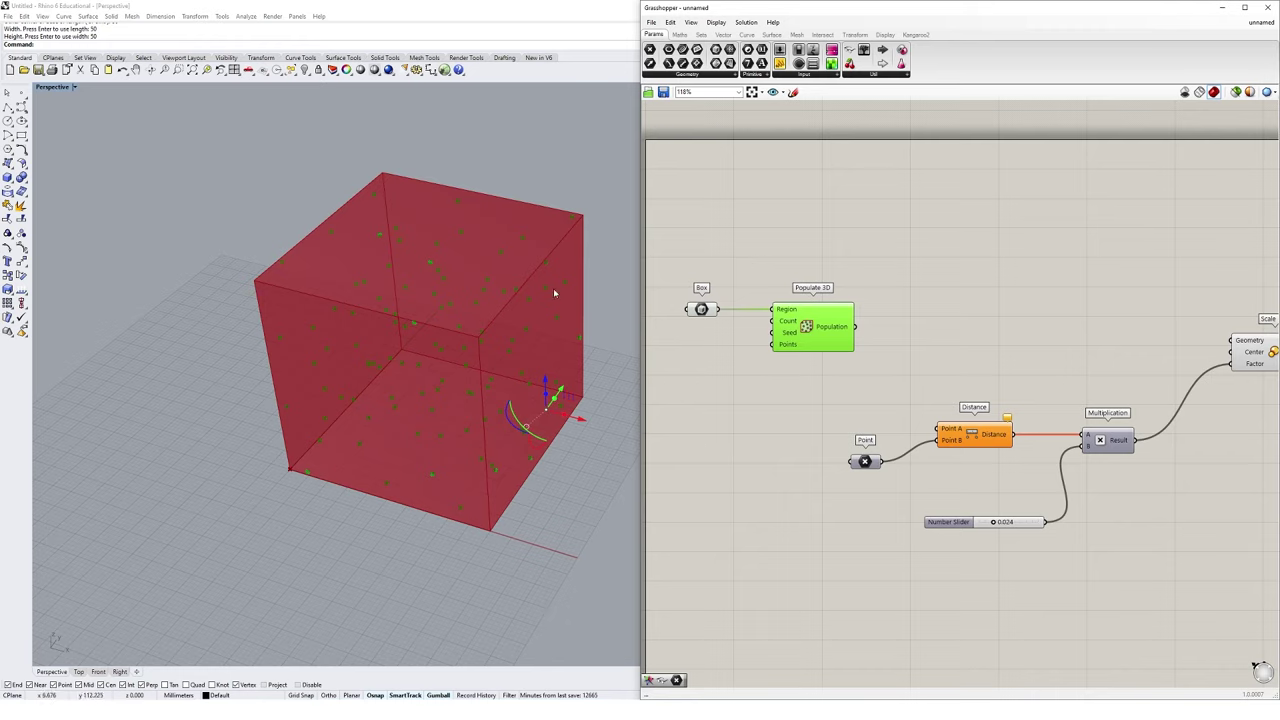
right_drag(553, 288, 510, 295)
click(912, 331)
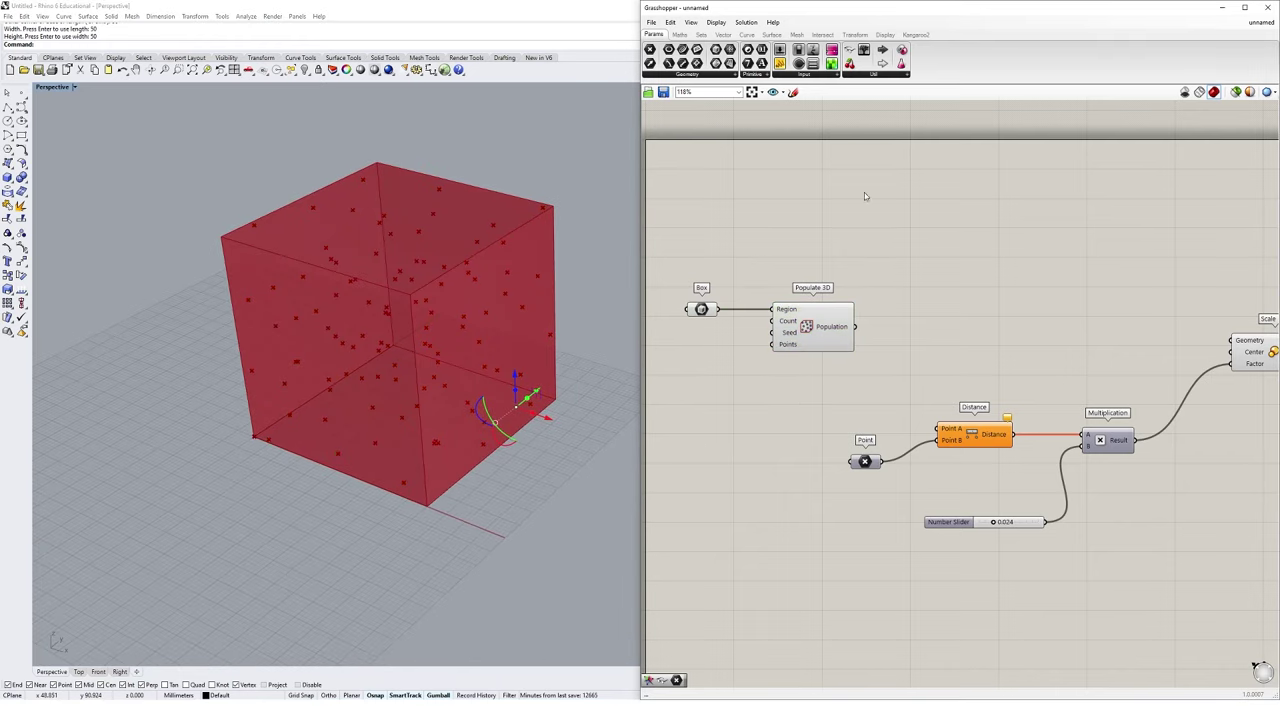
Add a Voronoi 3D component after Populate 3D, feeding Population into Points and the Box parameter into Box.
double_click(905, 340)
text(vorono)
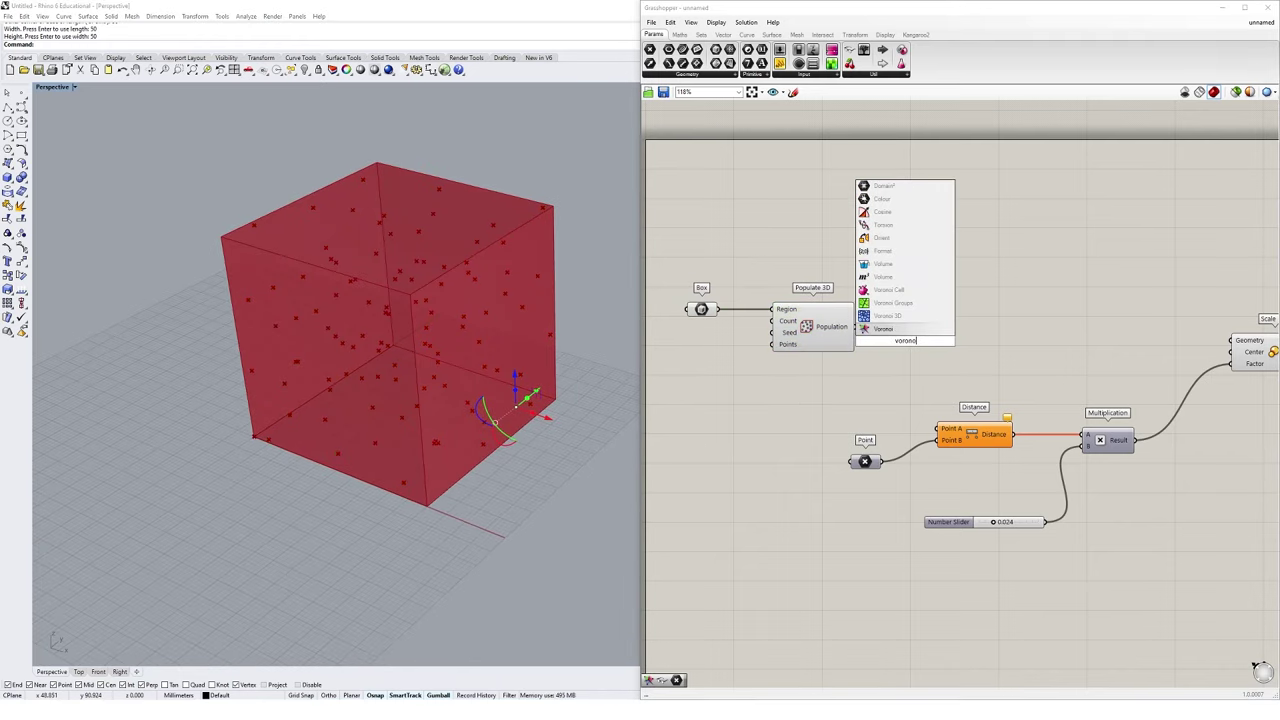
click(885, 316)
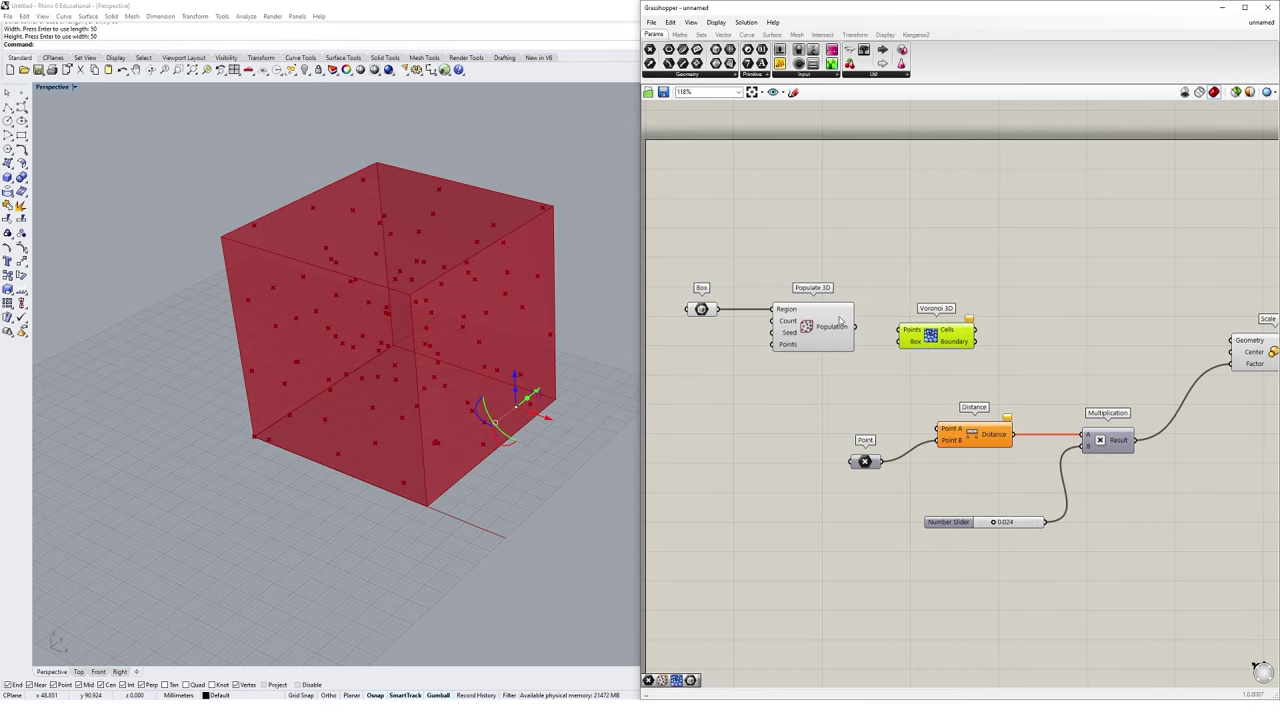
drag(855, 327, 901, 328)
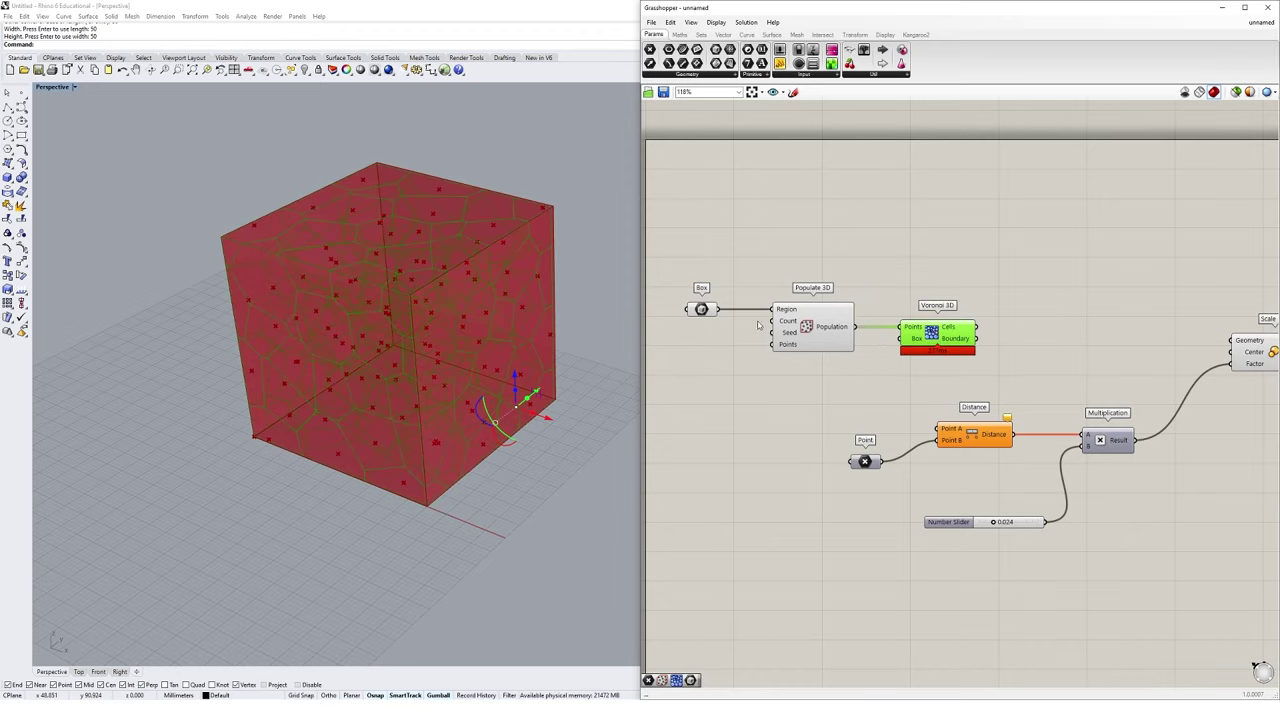
drag(719, 309, 905, 339)
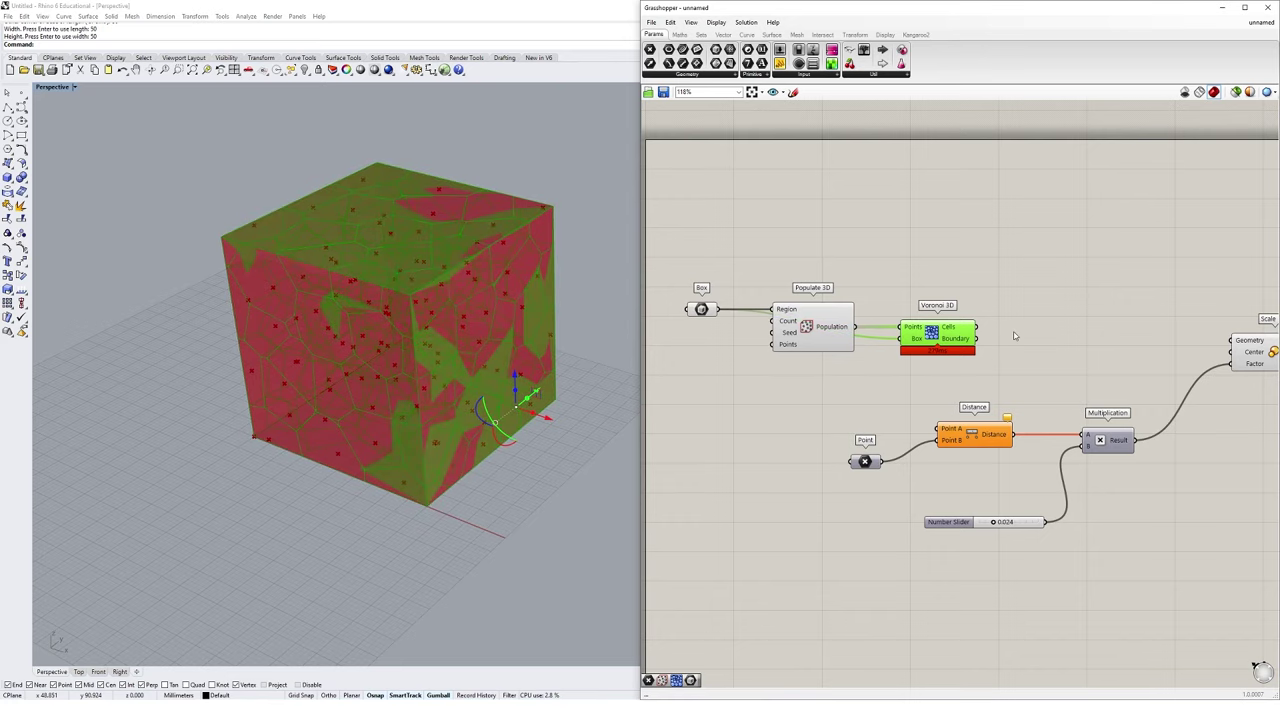
Connect Population to Distance's Point A and Scale's Center, and Voronoi 3D's Cells to Scale's Geometry.
right_drag(1014, 336, 964, 332)
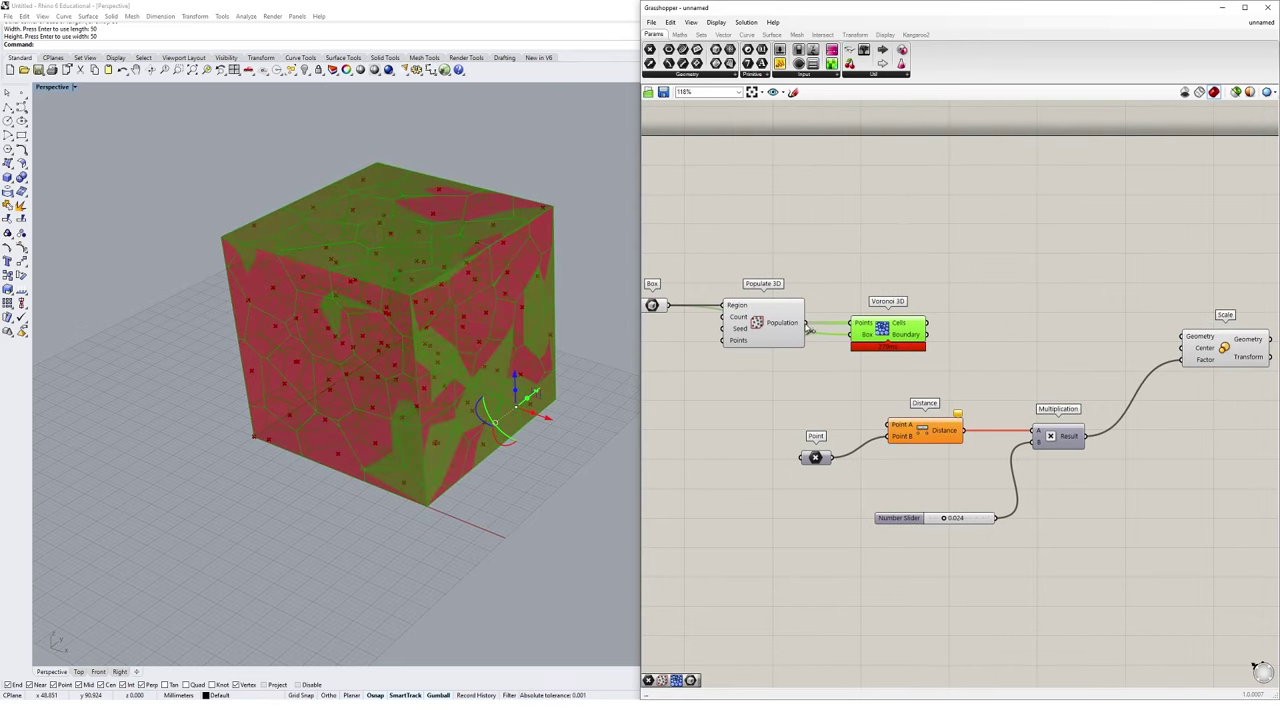
drag(806, 323, 888, 425)
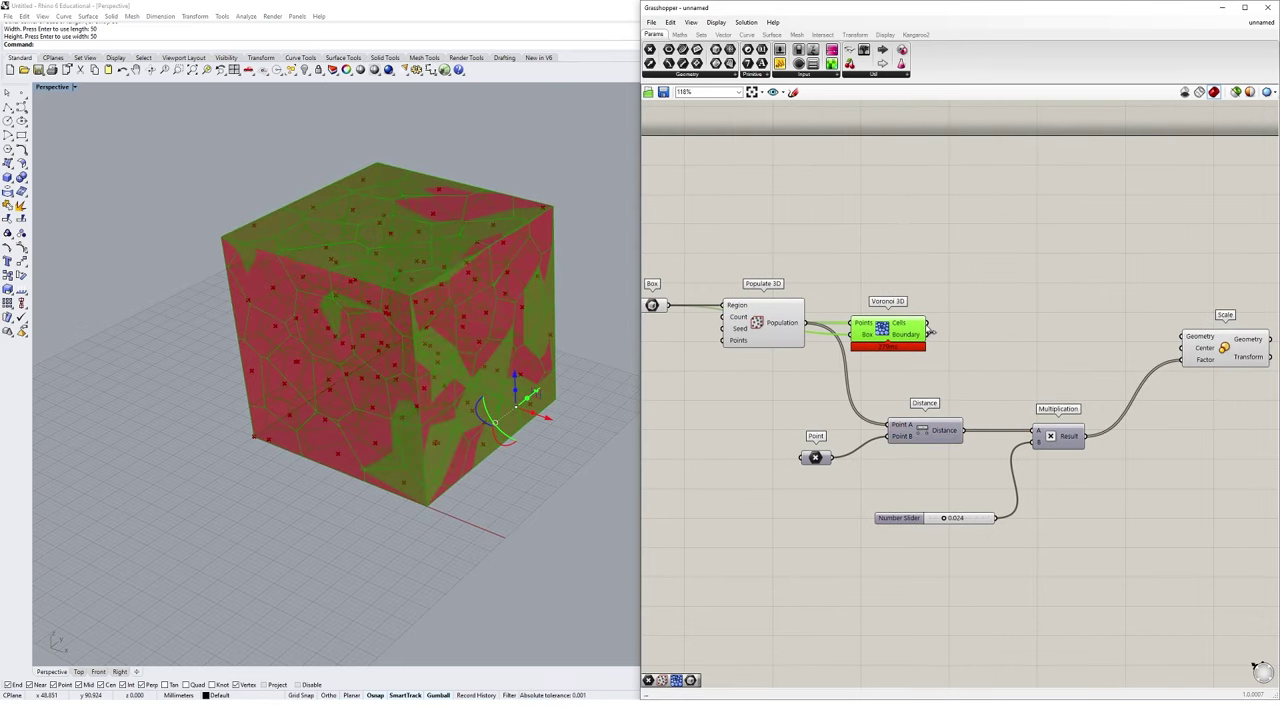
drag(929, 332, 1182, 337)
drag(810, 332, 1184, 357)
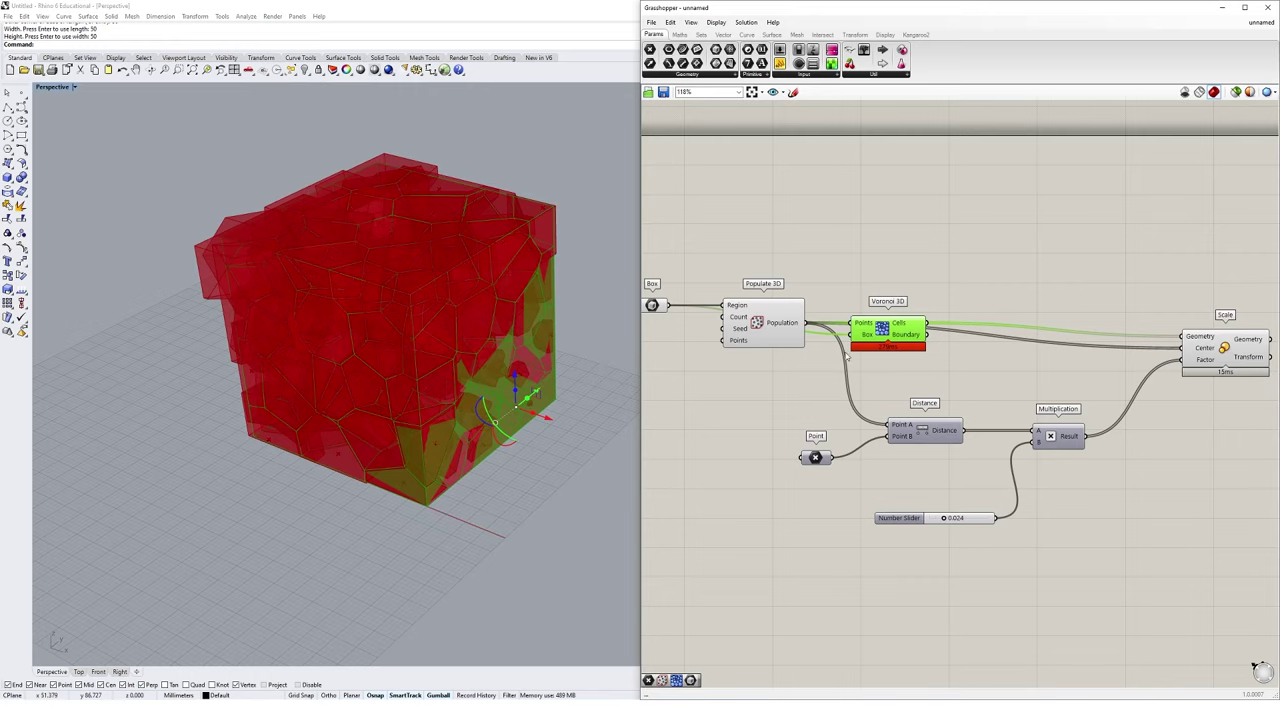
Turn off the preview of the Populate 3D, Voronoi 3D and Box components.
drag(935, 290, 670, 426)
right_click(867, 242)
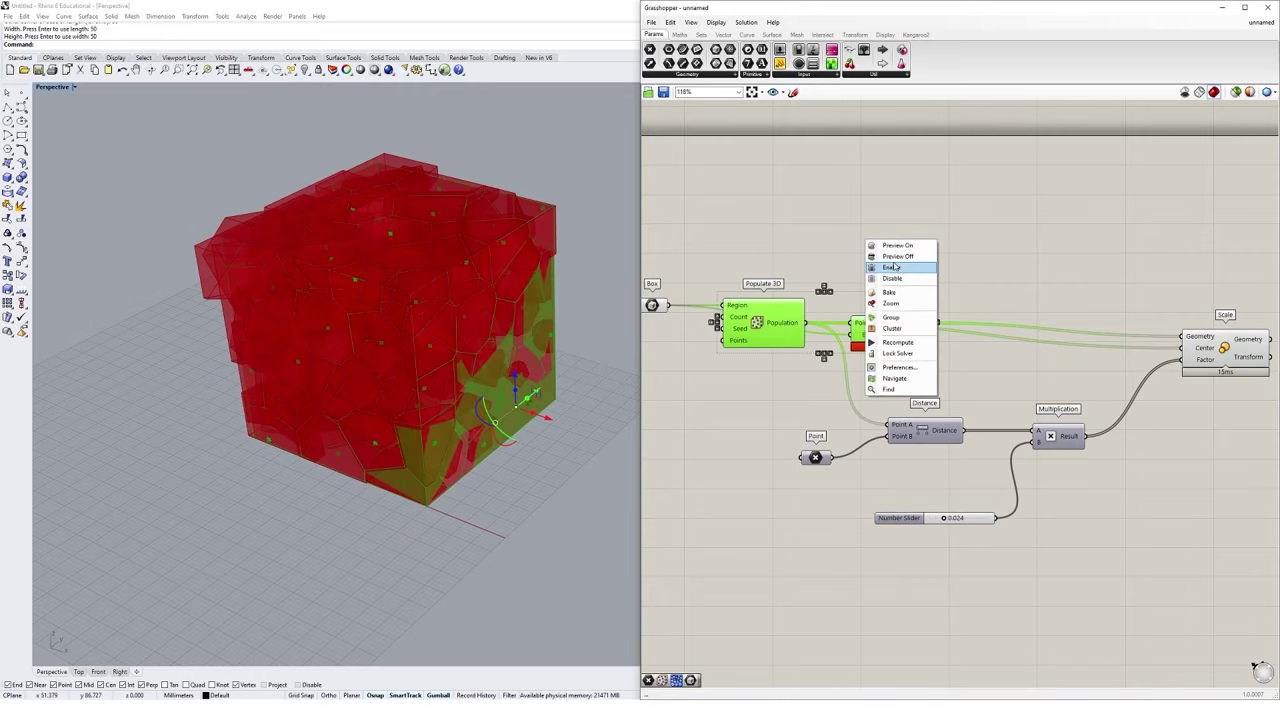
click(895, 256)
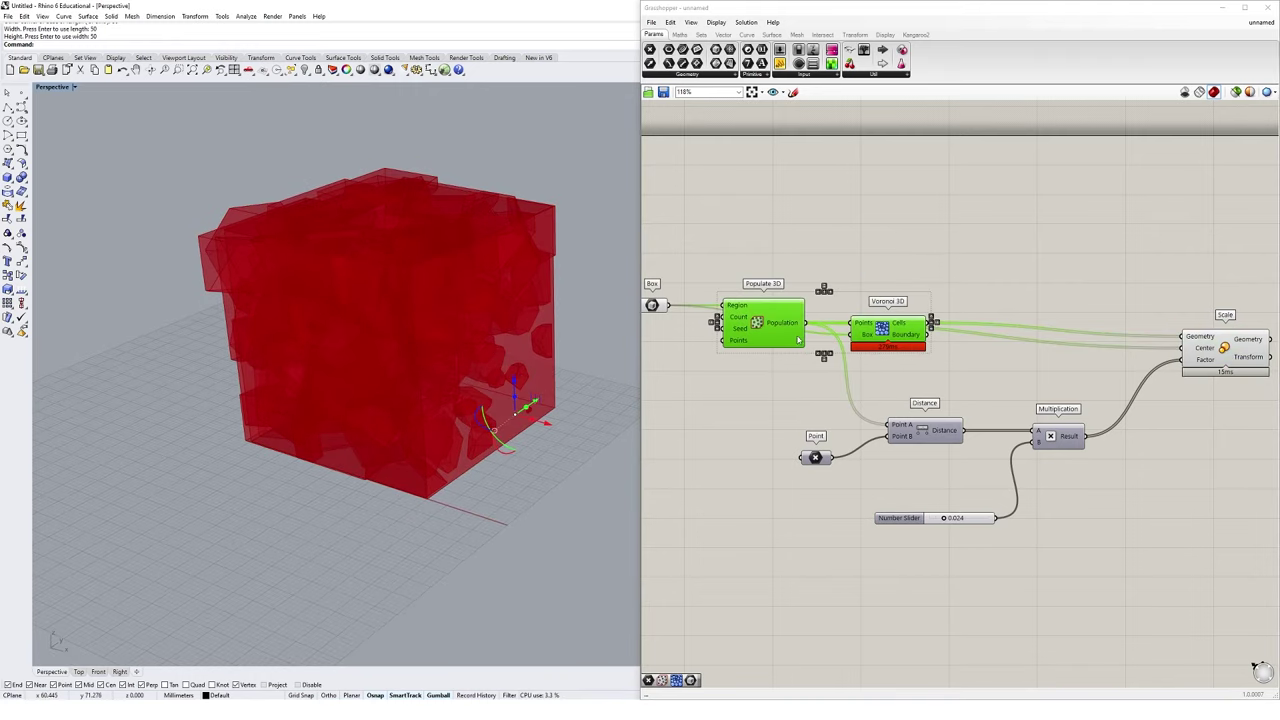
drag(722, 274, 660, 334)
Raise the attractor point vertically to about mid-height of the box and inspect the scaled cells.
right_drag(462, 350, 529, 408)
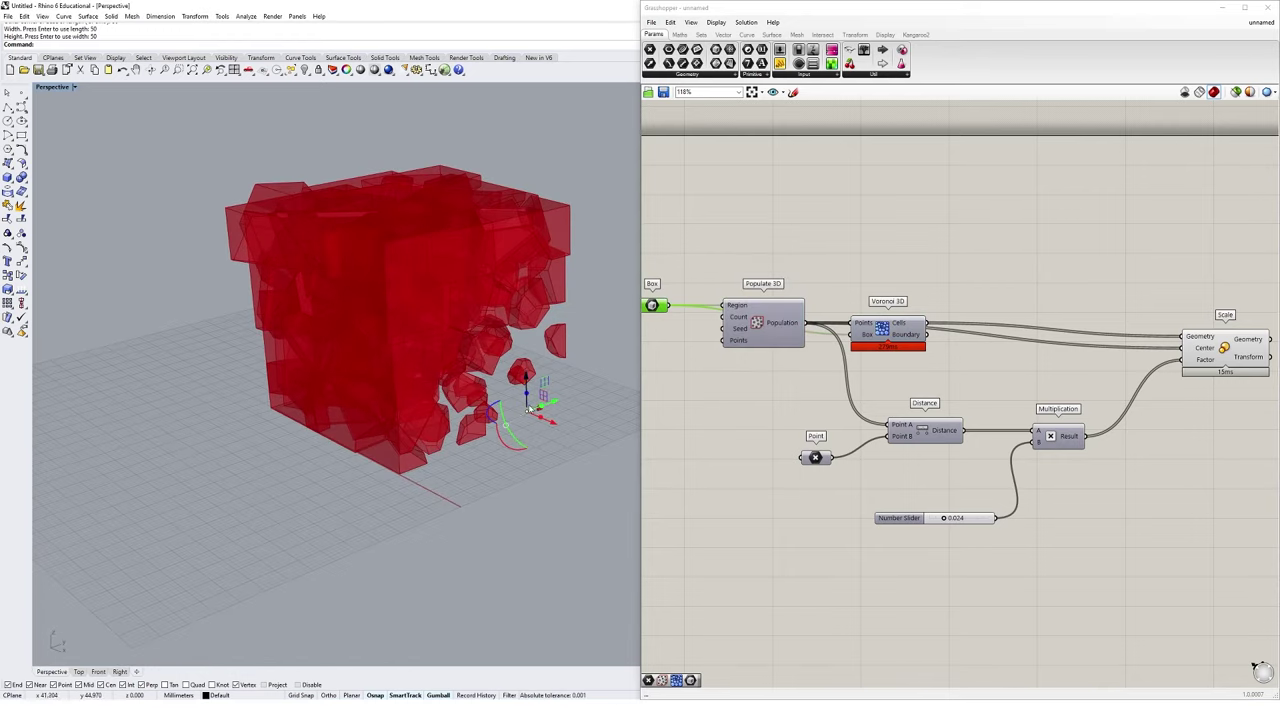
scroll(529, 408, up, 3)
drag(529, 400, 522, 278)
right_drag(522, 278, 535, 397)
right_drag(535, 312, 457, 303)
scroll(320, 274, up, 5)
scroll(277, 333, up, 5)
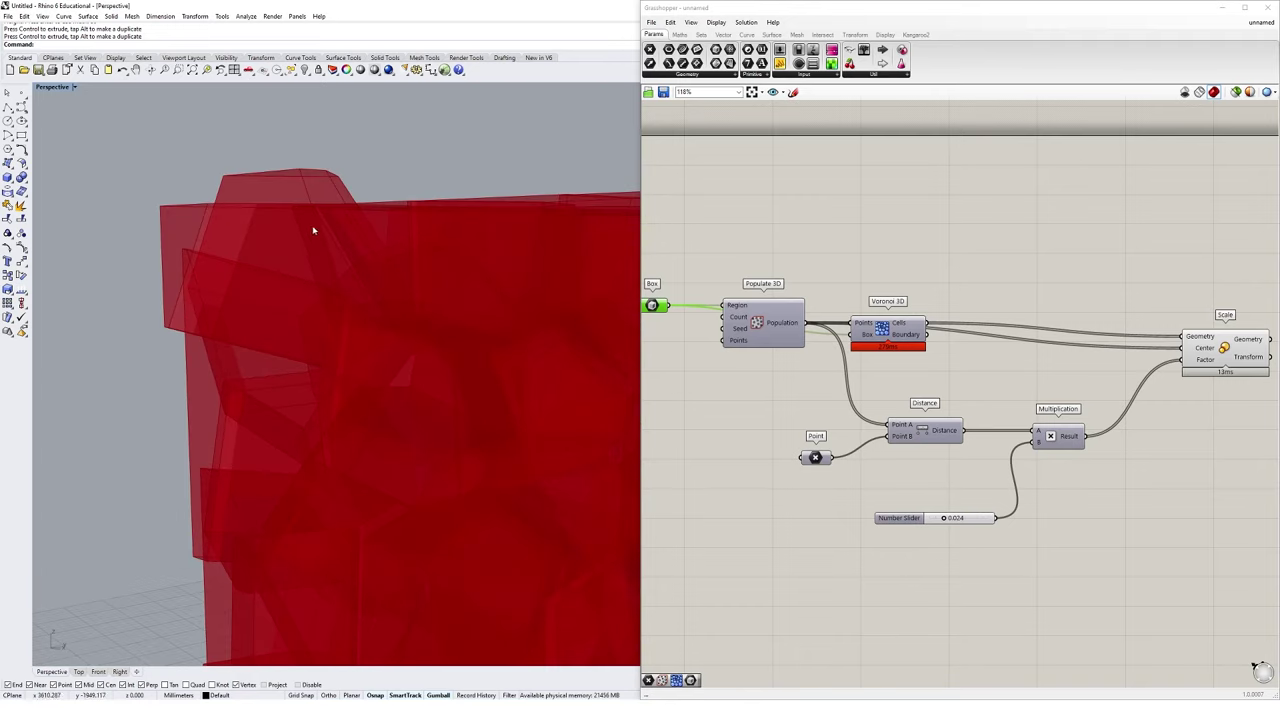
scroll(300, 300, down, 8)
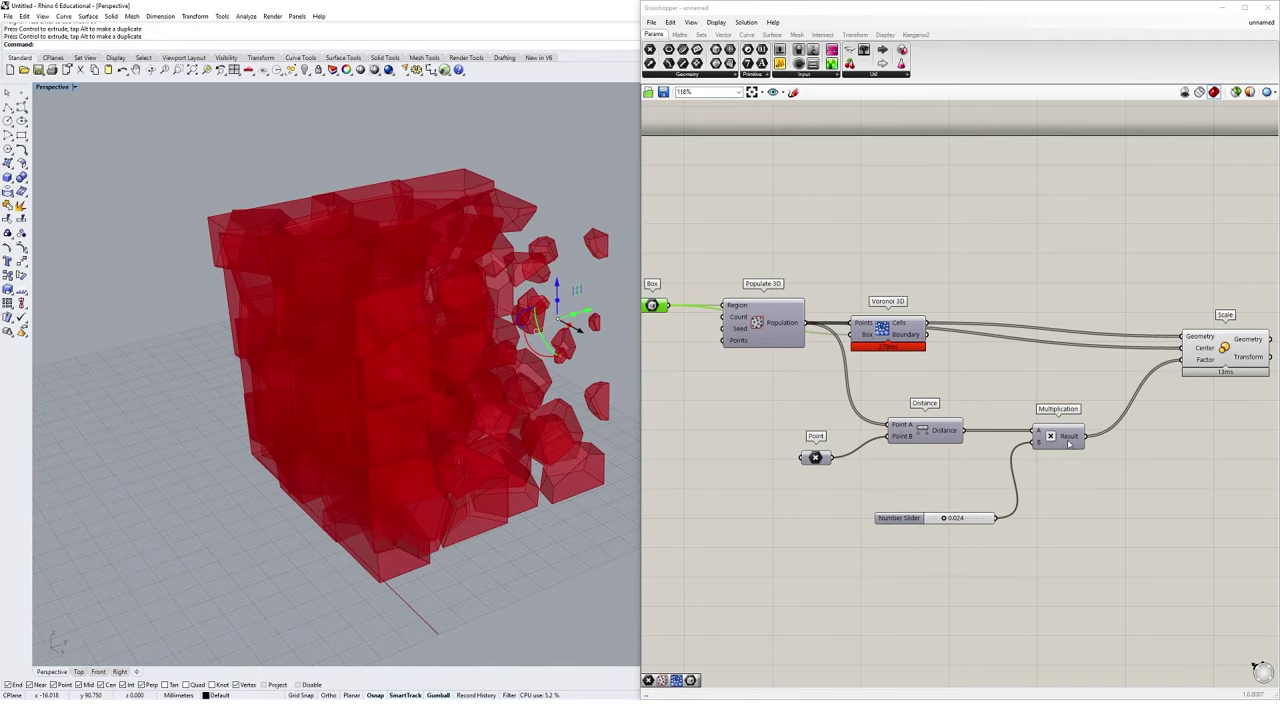
Reposition the Scale component level with Voronoi 3D.
mouse_move(1068, 443)
right_drag(1130, 470, 1057, 473)
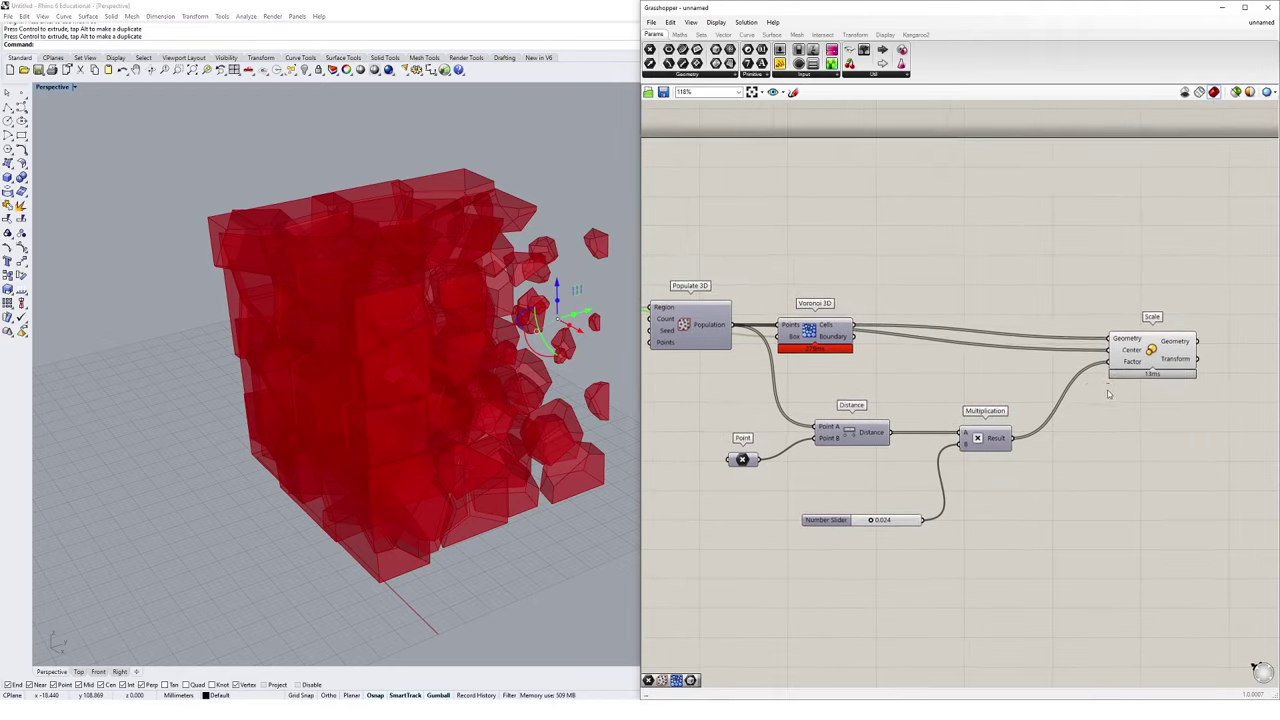
drag(1166, 360, 1172, 340)
drag(1168, 350, 1156, 345)
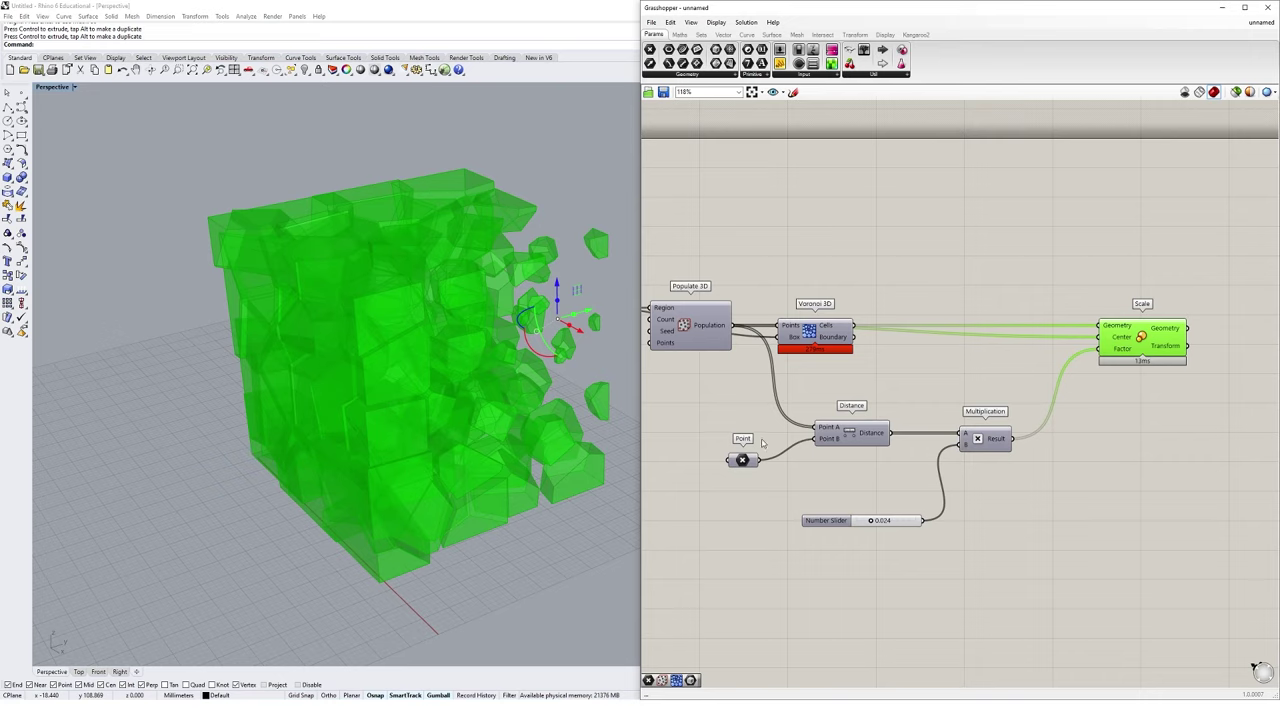
Delete the Multiplication component and its Number Slider.
drag(964, 462, 1022, 405)
key(Delete)
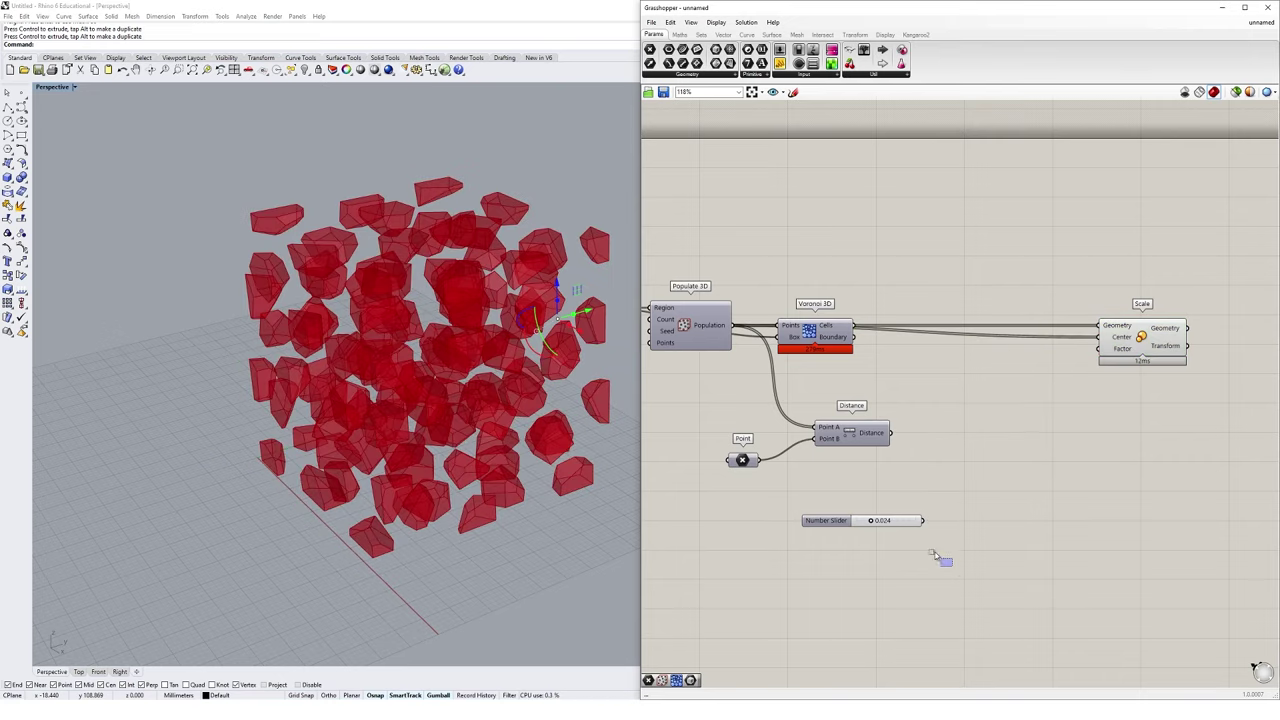
drag(933, 553, 862, 505)
key(Delete)
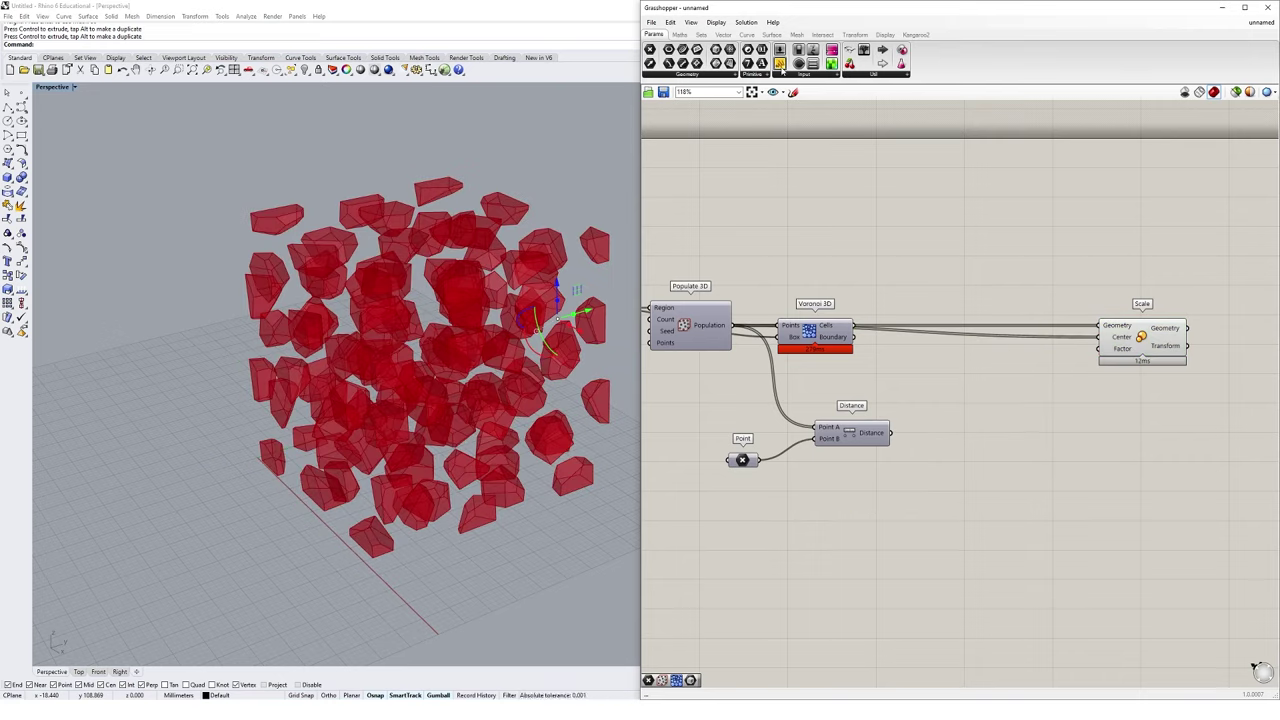
Add a Panel fed by the Distance output, place it beside the Distance component and review the listed distances.
drag(779, 63, 1000, 460)
drag(891, 432, 1004, 545)
click(1000, 455)
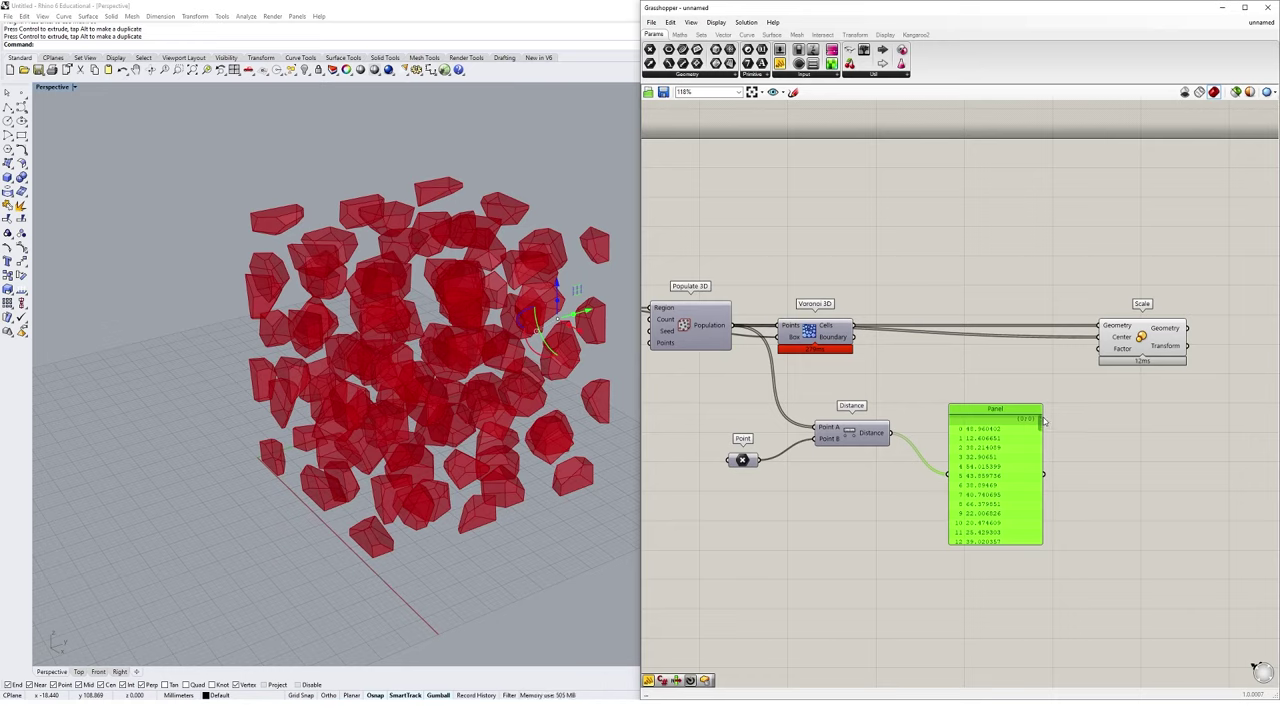
scroll(1040, 430, down, 4)
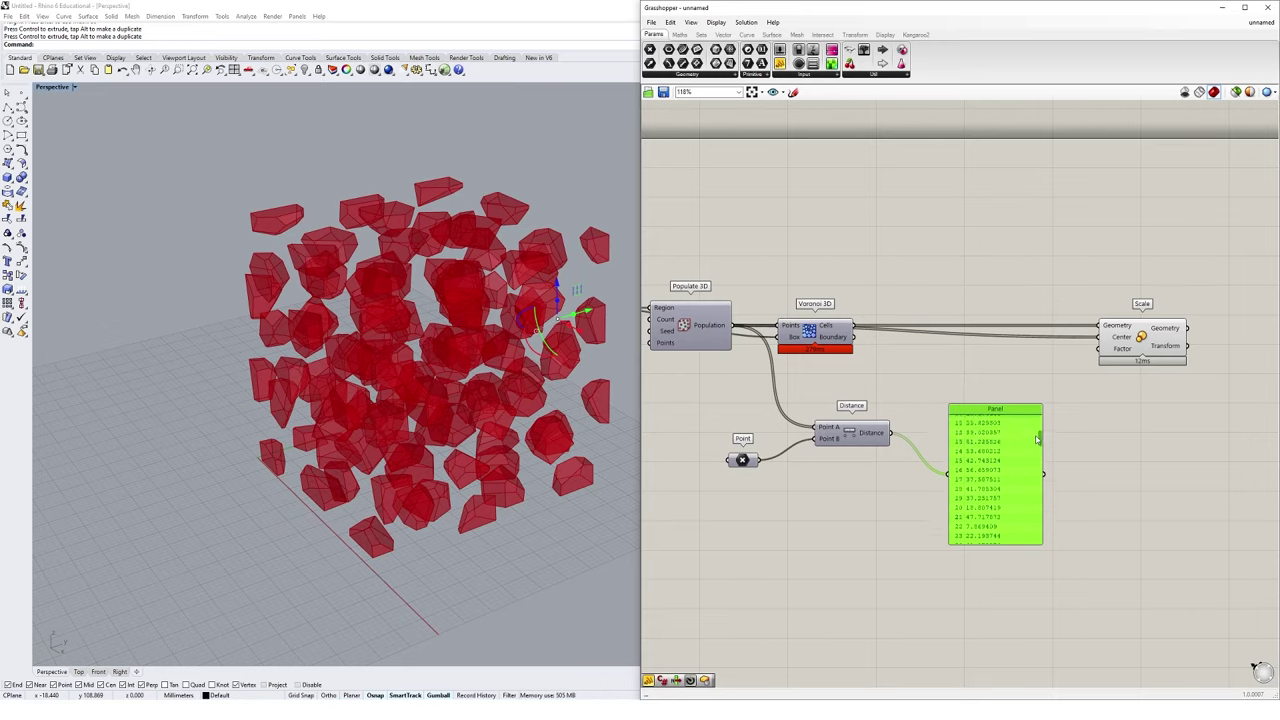
scroll(1038, 440, up, 5)
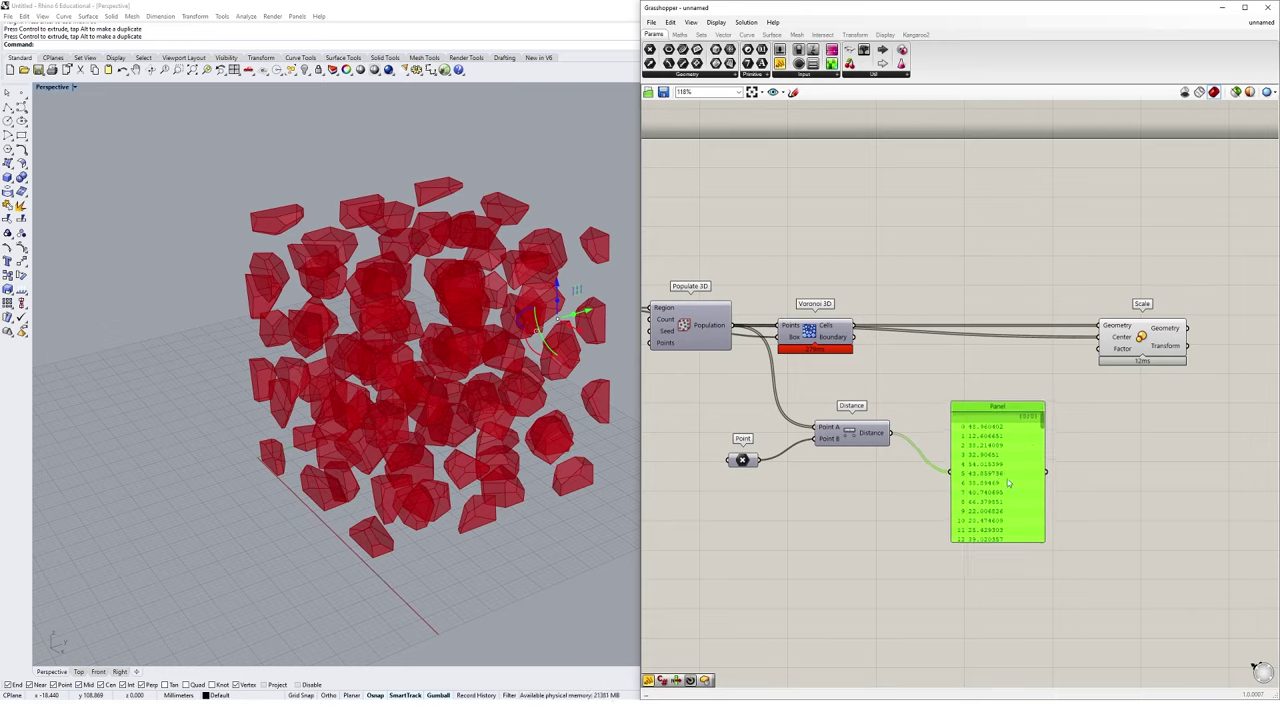
drag(1008, 483, 1016, 445)
click(965, 567)
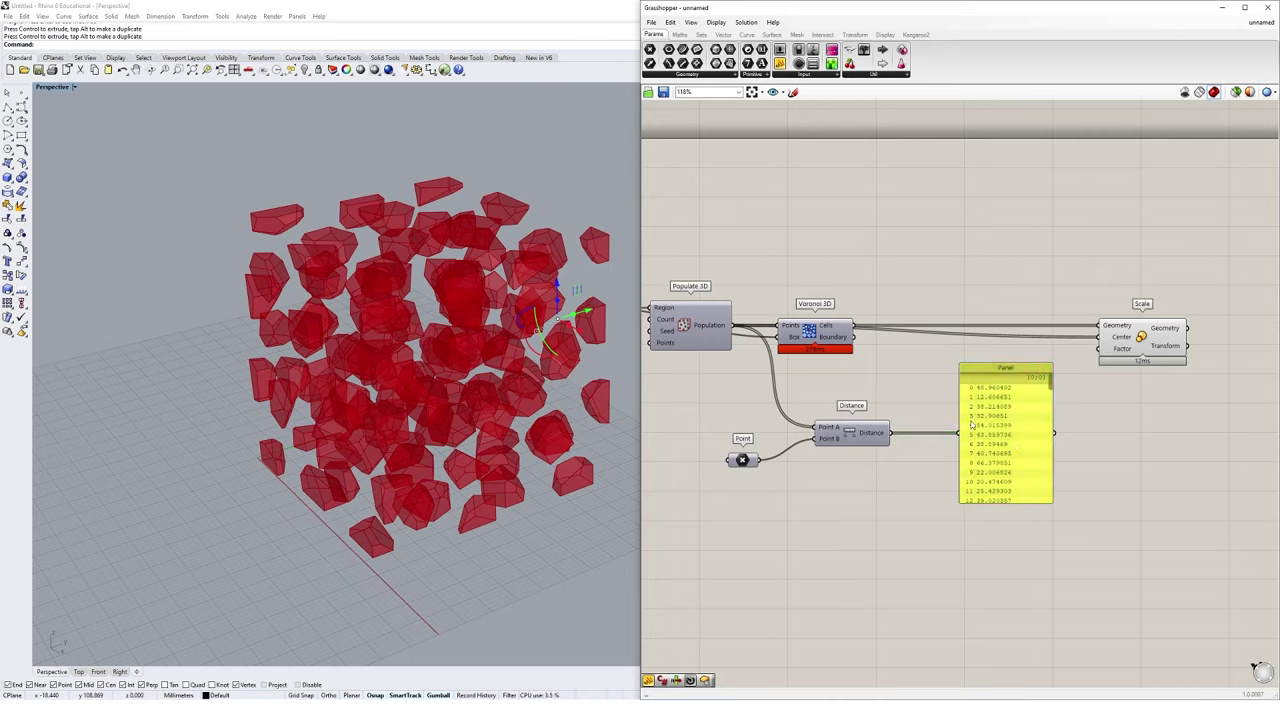
Add a Bounds component and connect the Distance output to its Numbers input.
mouse_move(1124, 354)
click(679, 34)
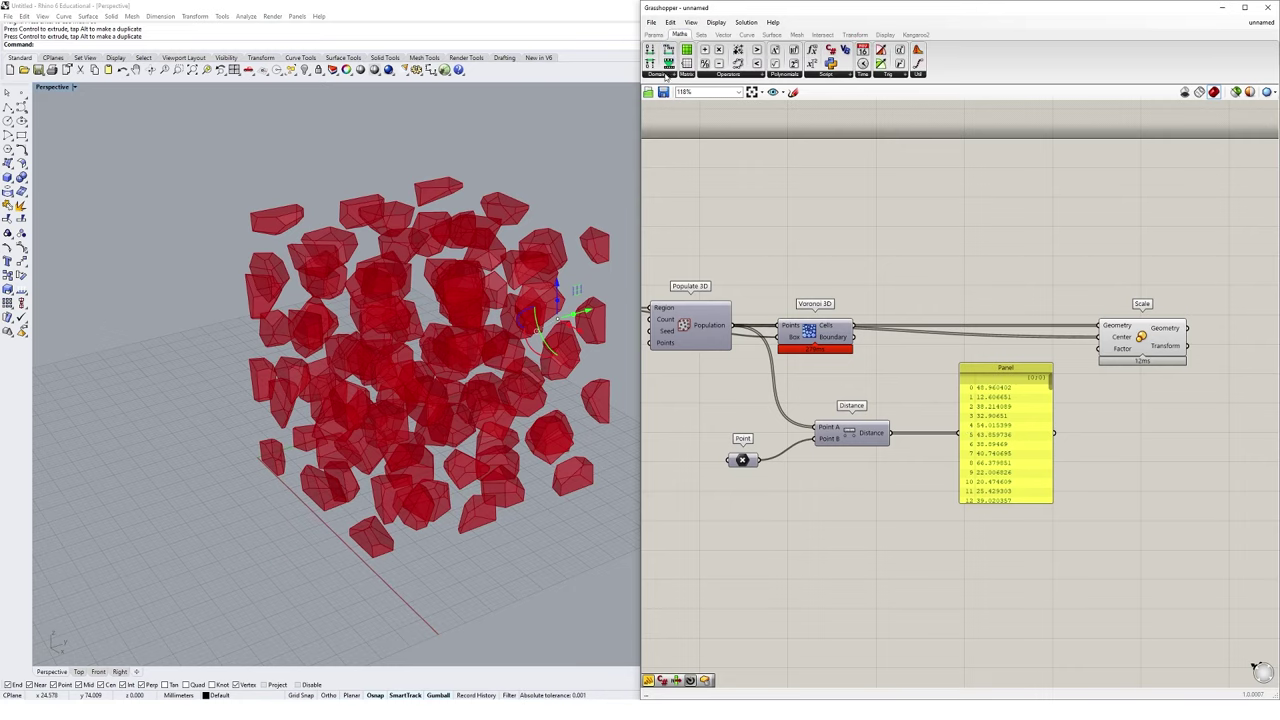
click(665, 76)
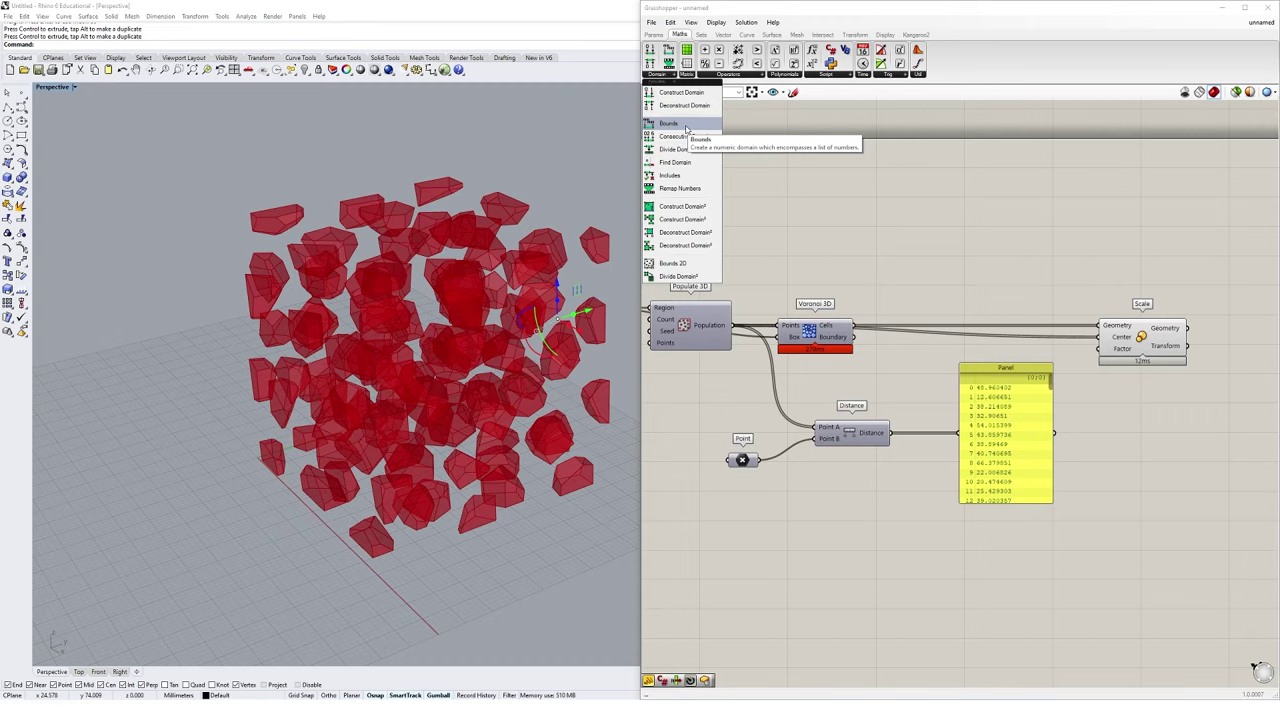
click(686, 128)
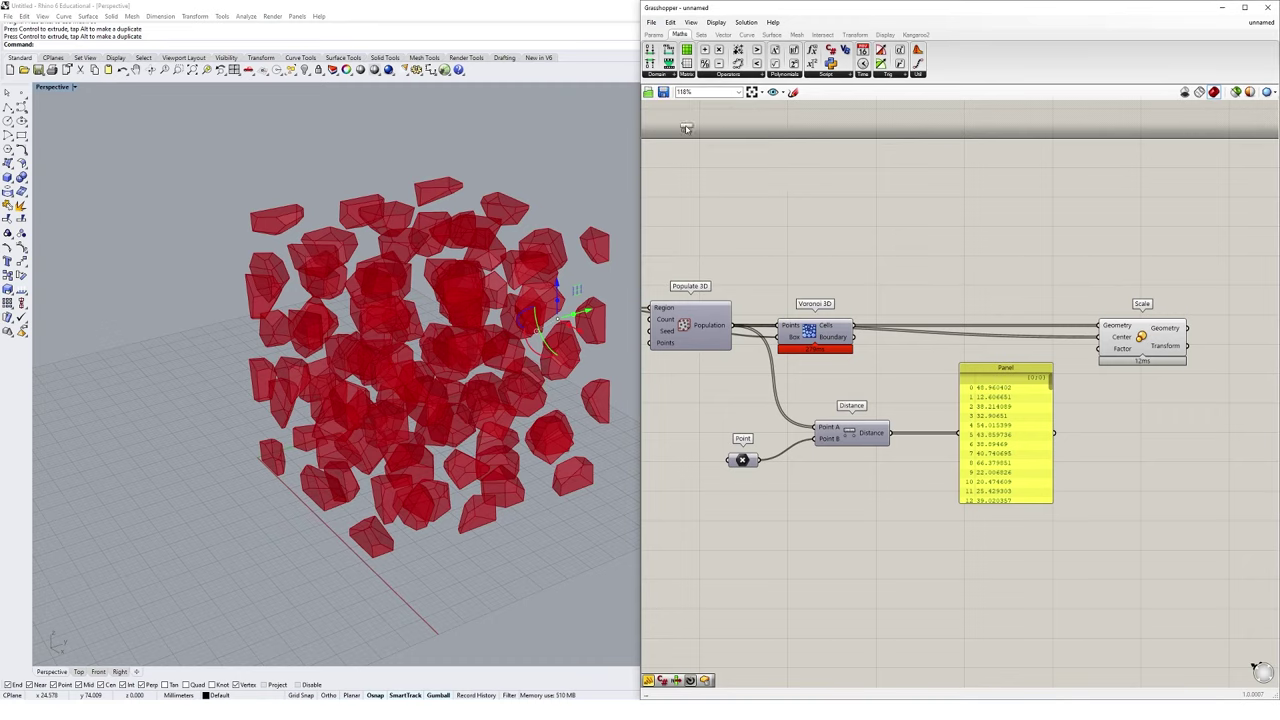
click(948, 536)
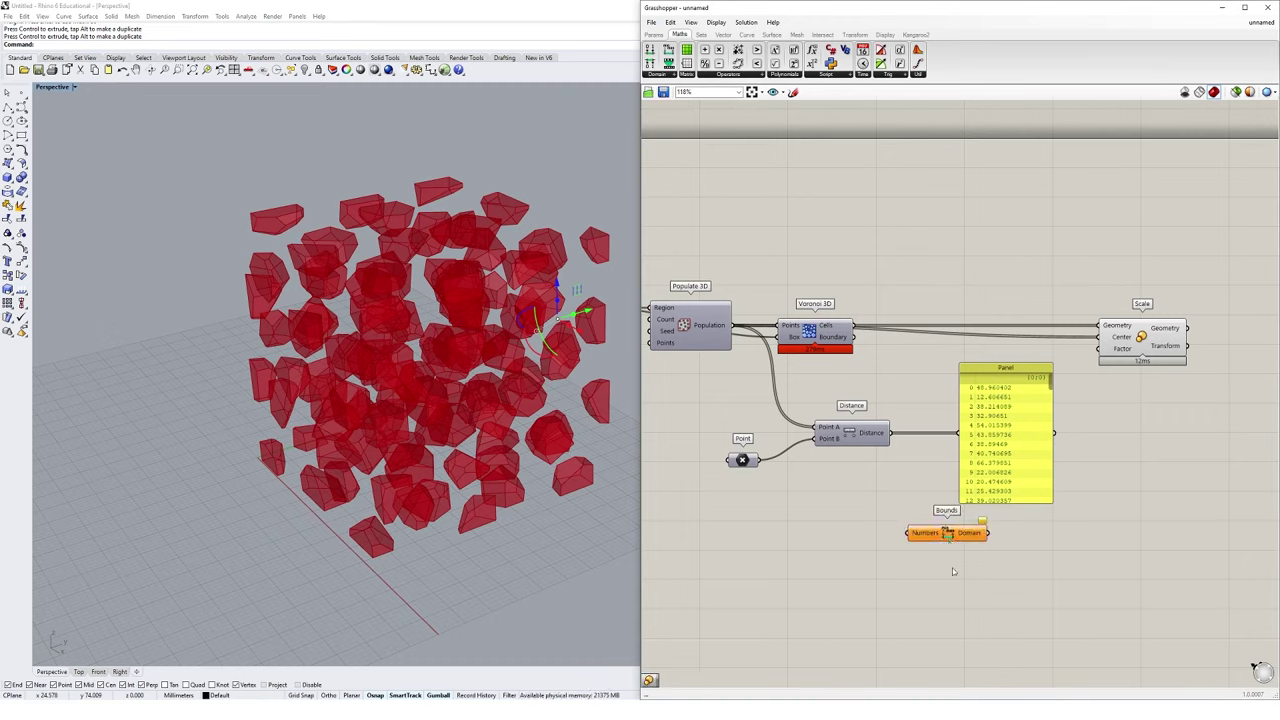
drag(890, 433, 980, 537)
Place Bounds between Distance and the Panel, feed its Domain into the Panel, and resize the Panel to be wider and shorter.
drag(1000, 490, 1104, 547)
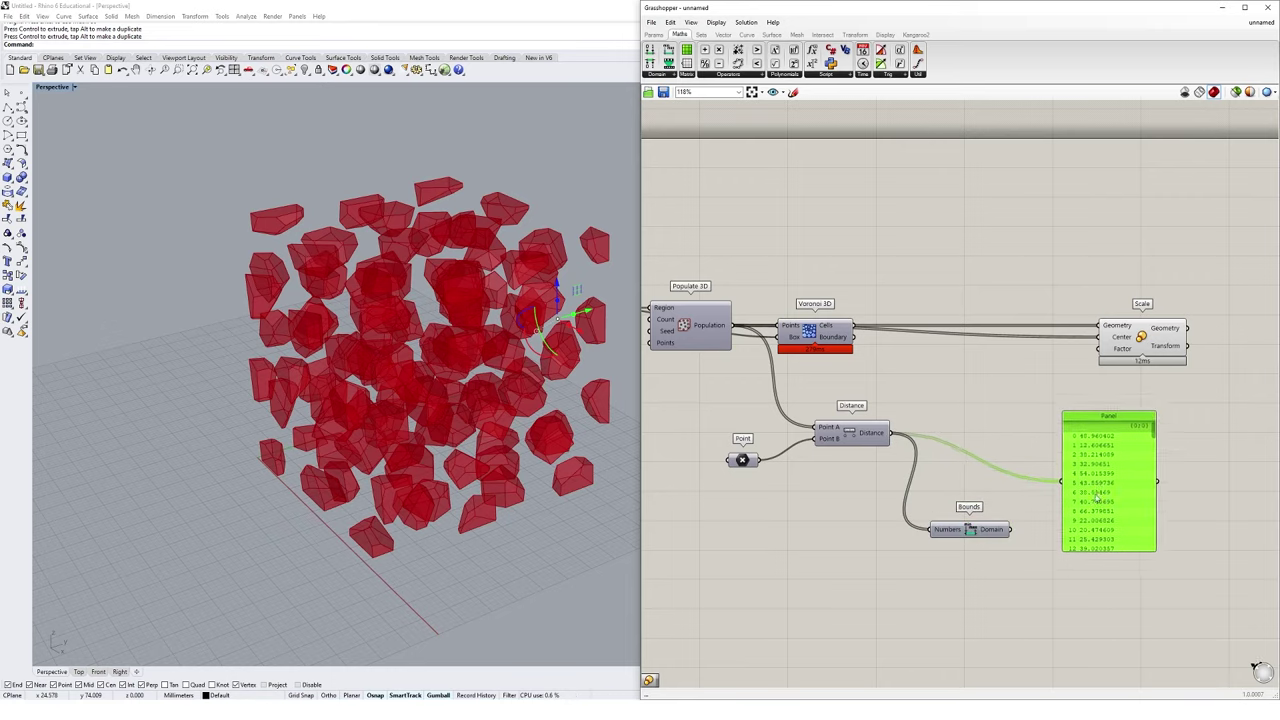
drag(946, 536, 1220, 455)
click(1110, 503)
drag(1155, 423, 1148, 456)
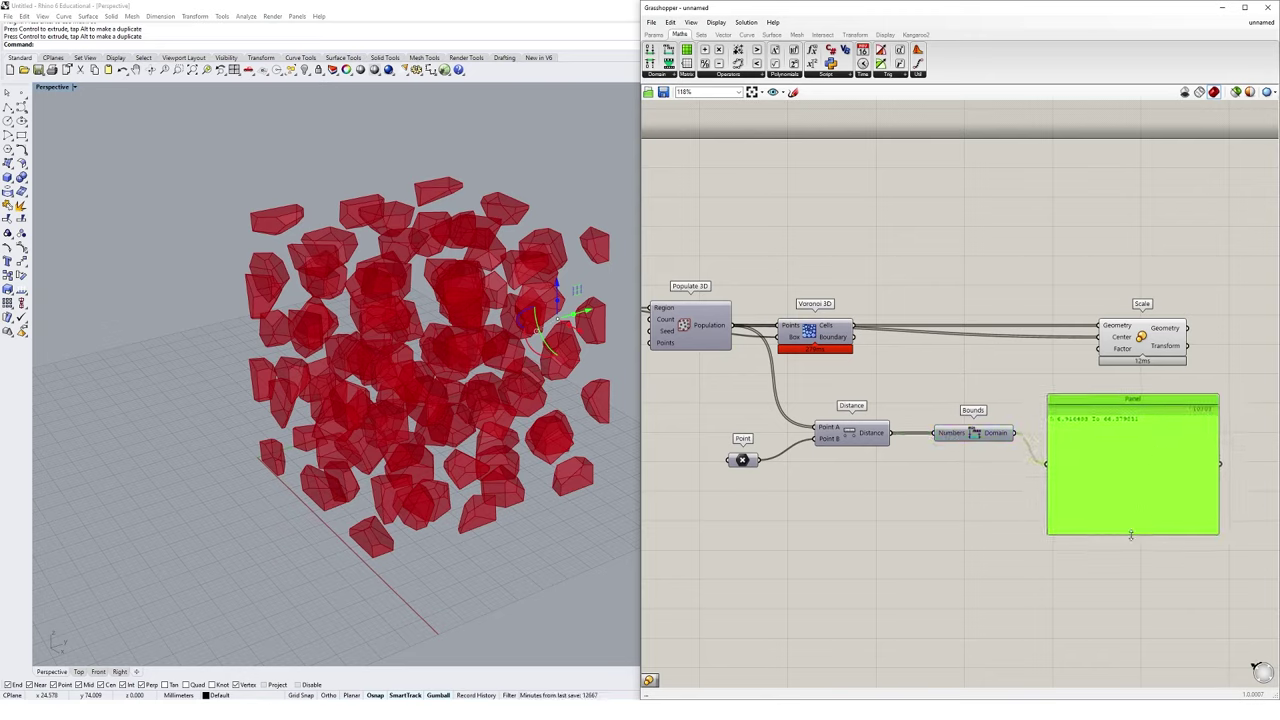
drag(1130, 536, 1121, 435)
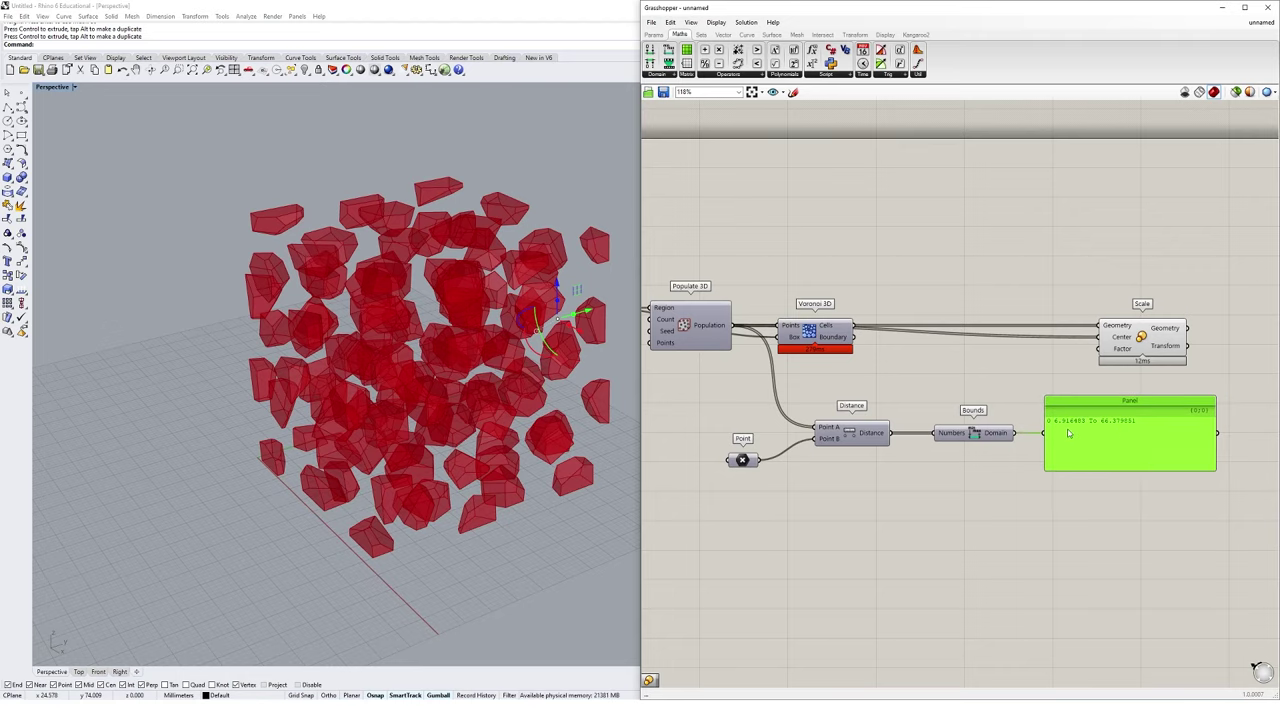
scroll(1108, 450, up, 2)
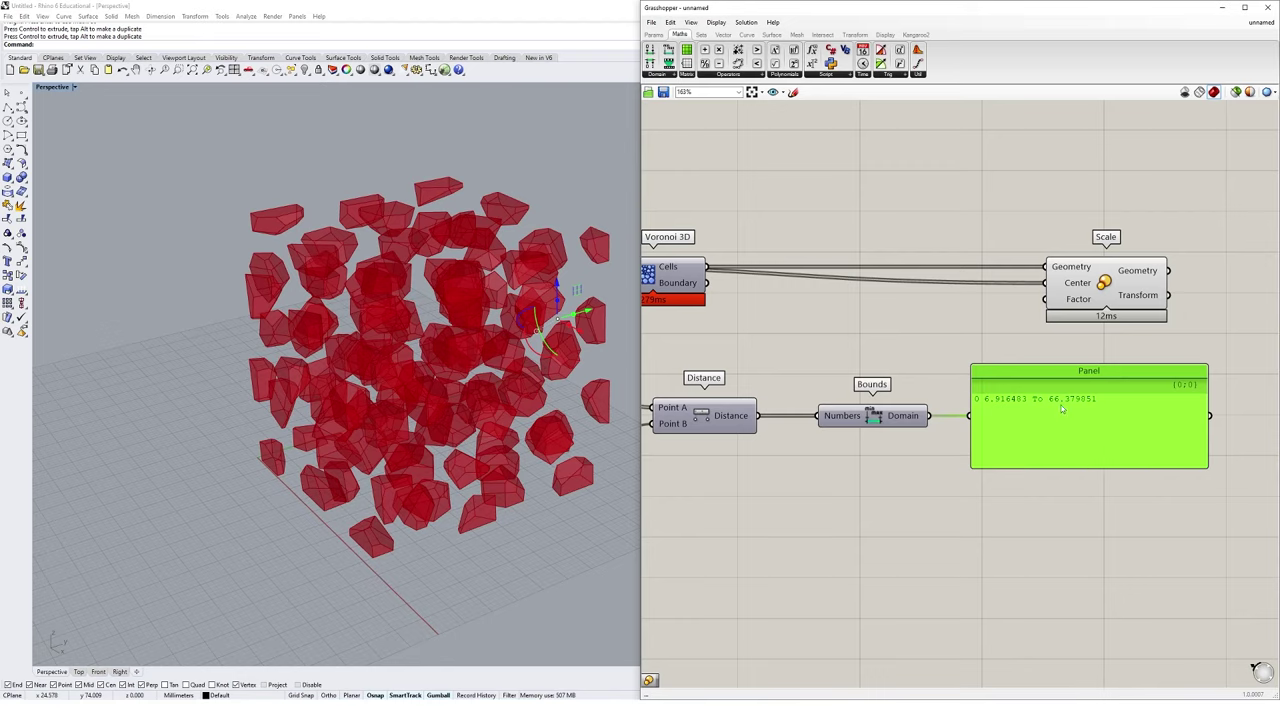
Add a Remap Numbers component below the Panel and shift Bounds slightly closer to Distance.
right_drag(840, 472, 888, 446)
double_click(981, 502)
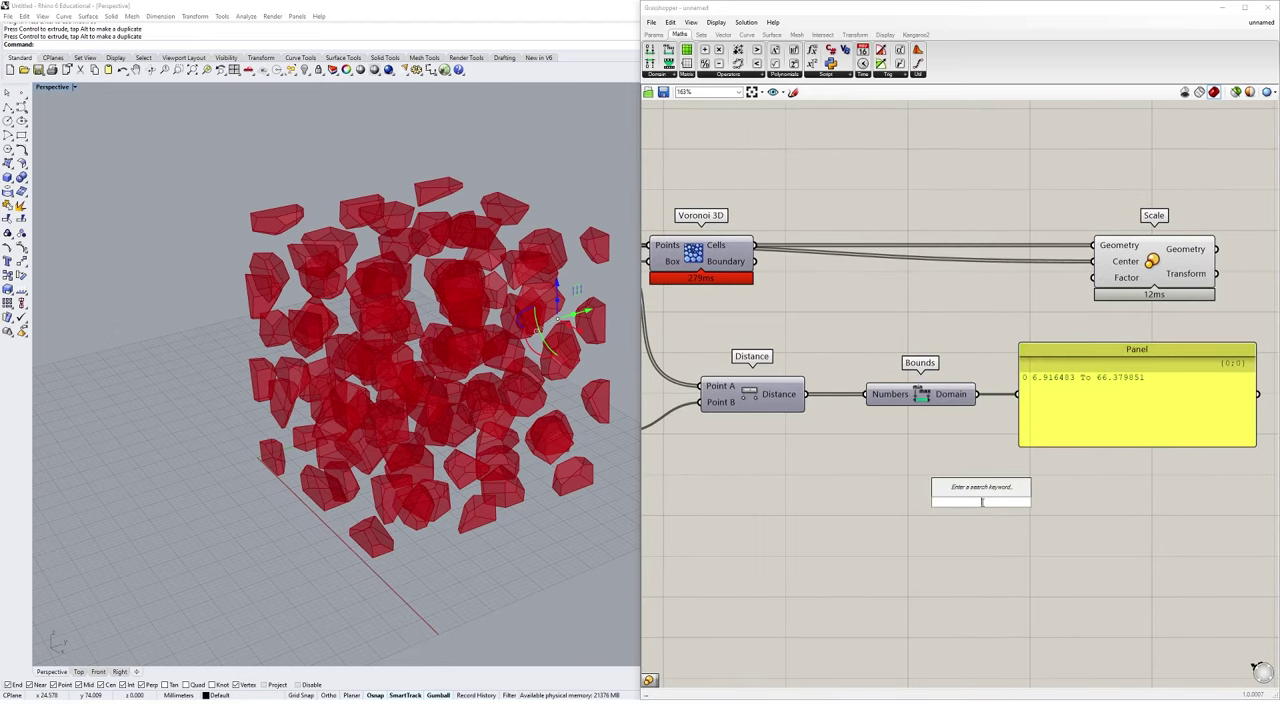
text(remap)
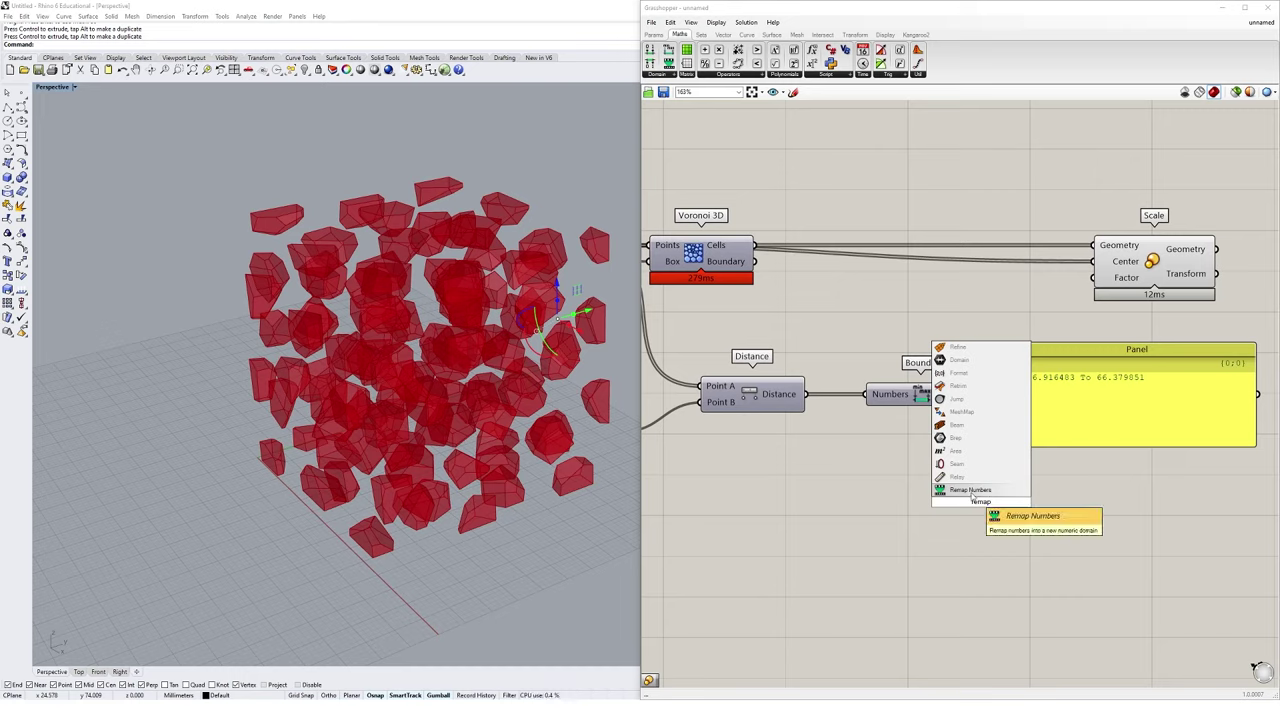
click(972, 491)
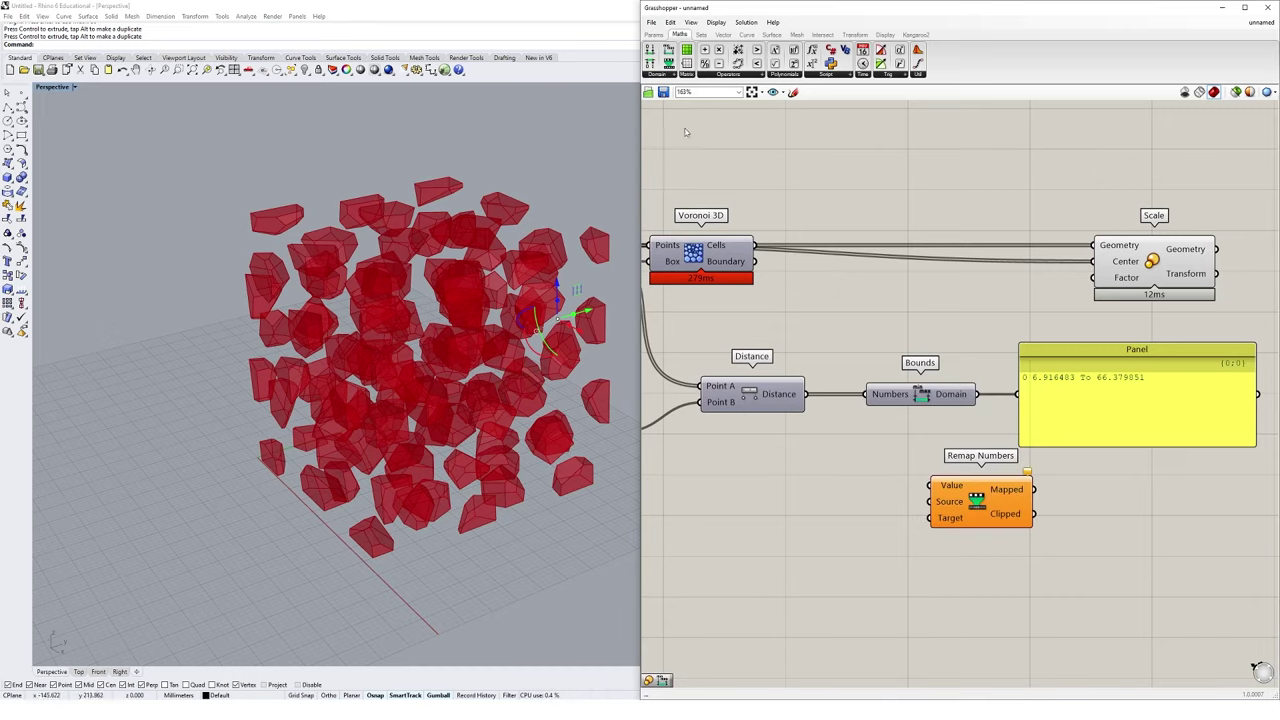
click(664, 76)
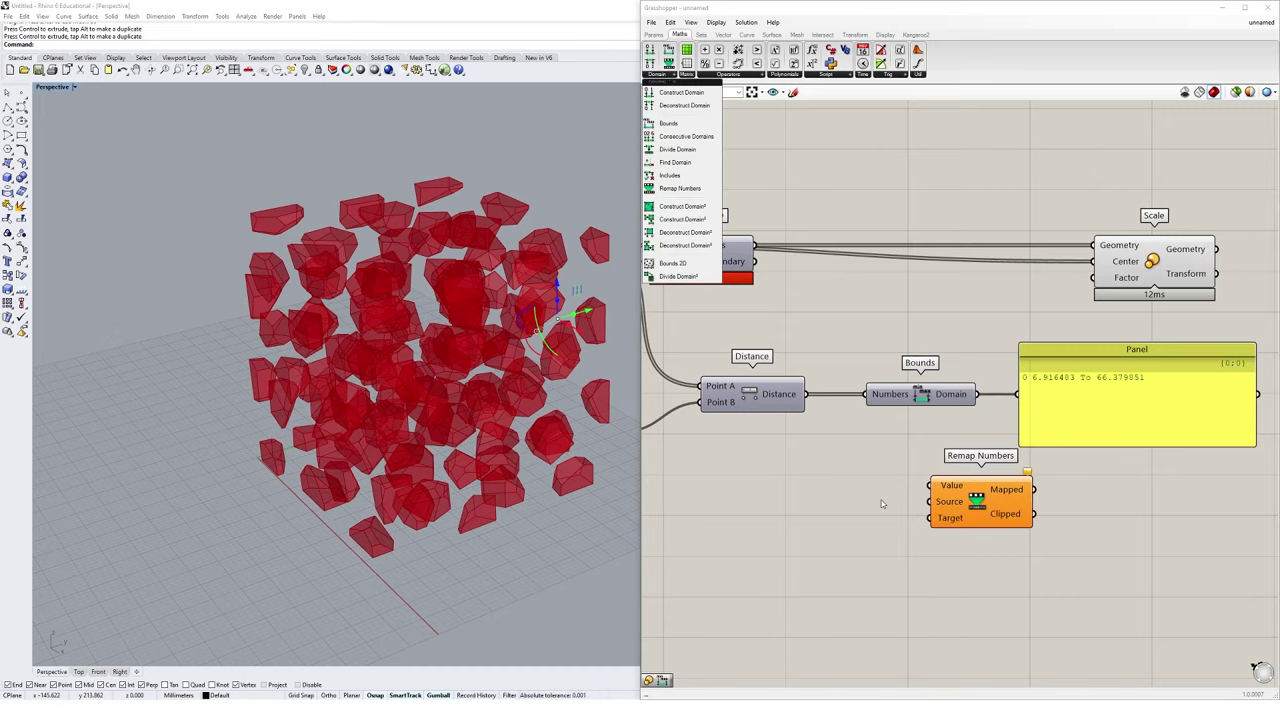
drag(962, 489, 1015, 497)
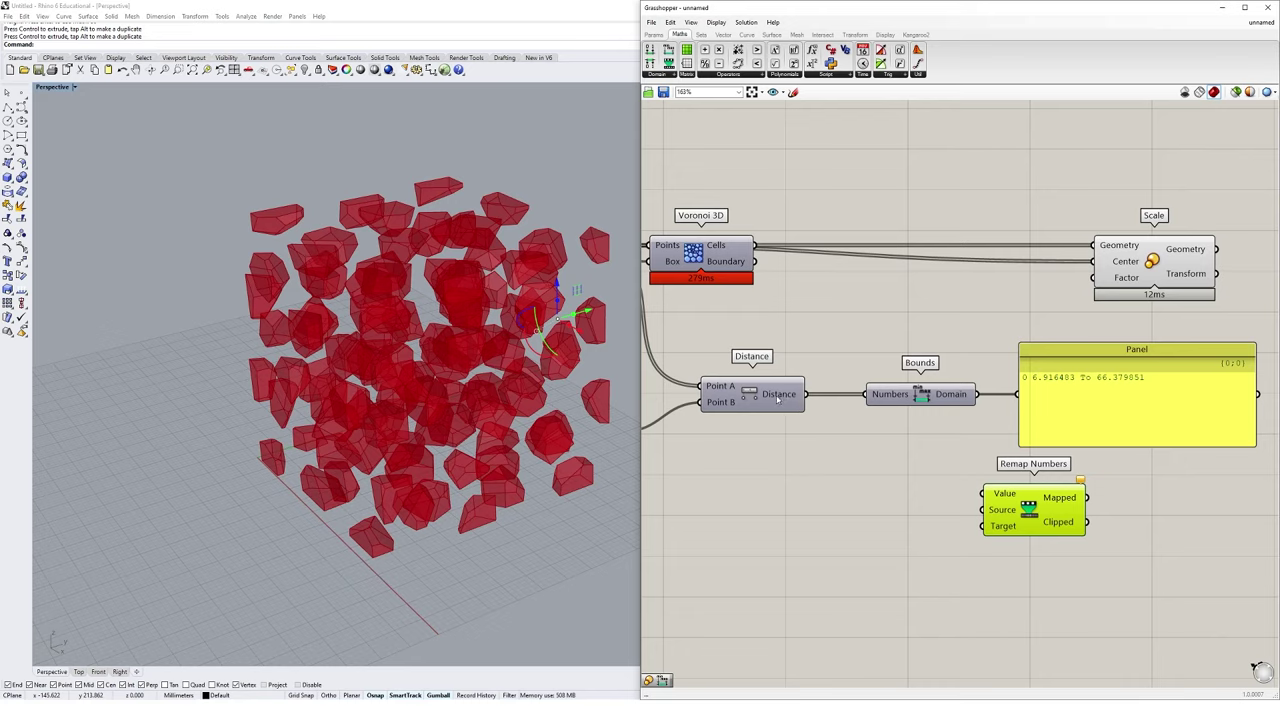
mouse_move(778, 399)
mouse_move(997, 513)
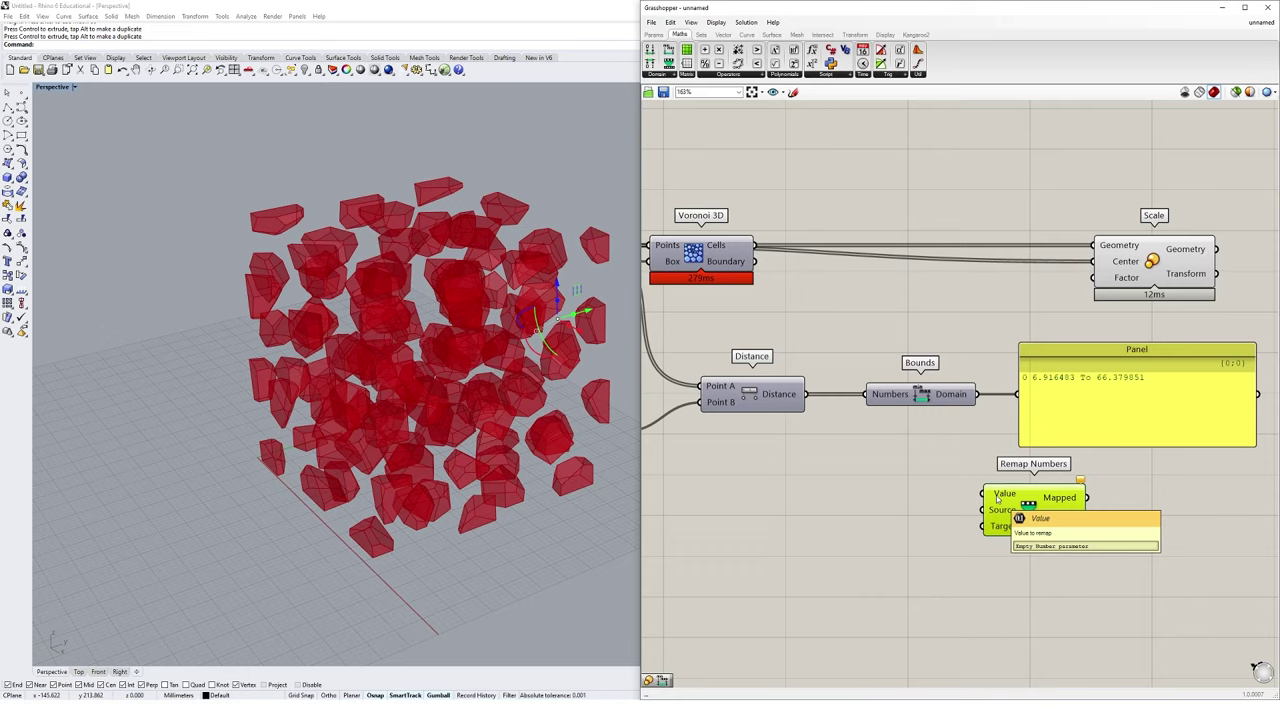
drag(931, 390, 924, 390)
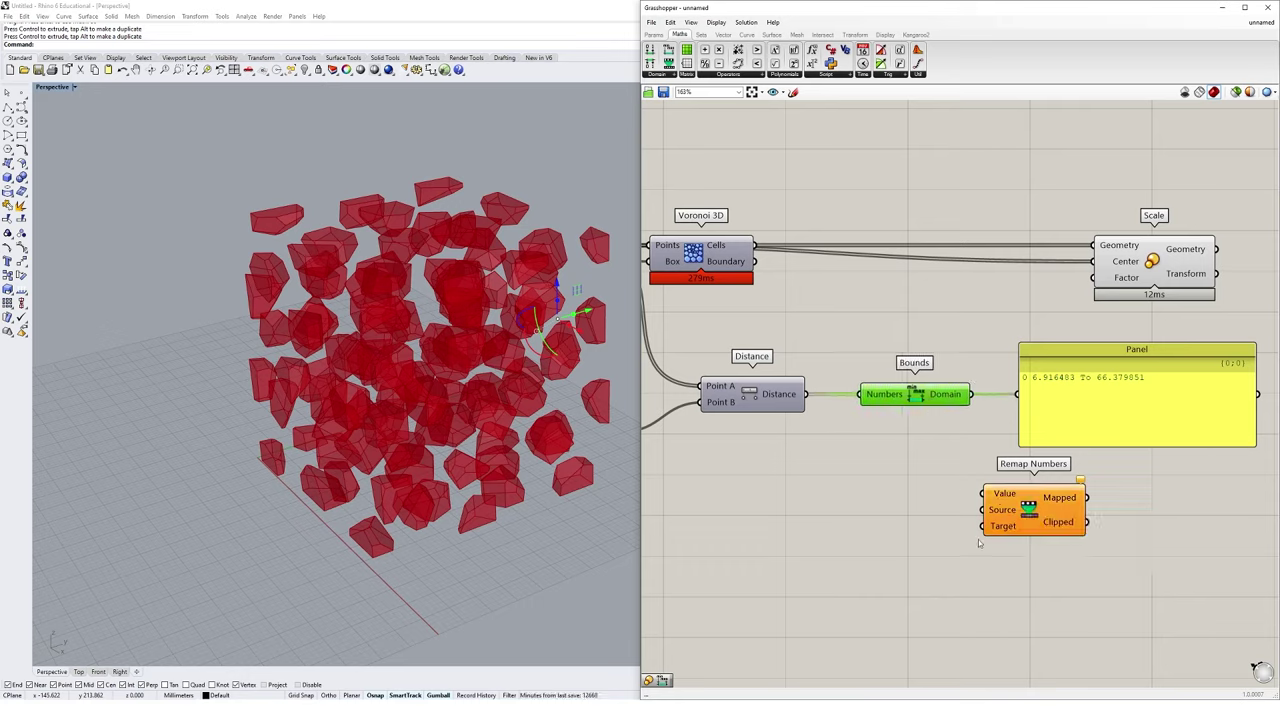
Move Bounds to the area below the Distance component and delete the Panel showing its domain.
mouse_move(1001, 536)
drag(911, 401, 811, 516)
drag(1040, 416, 1069, 418)
key(Delete)
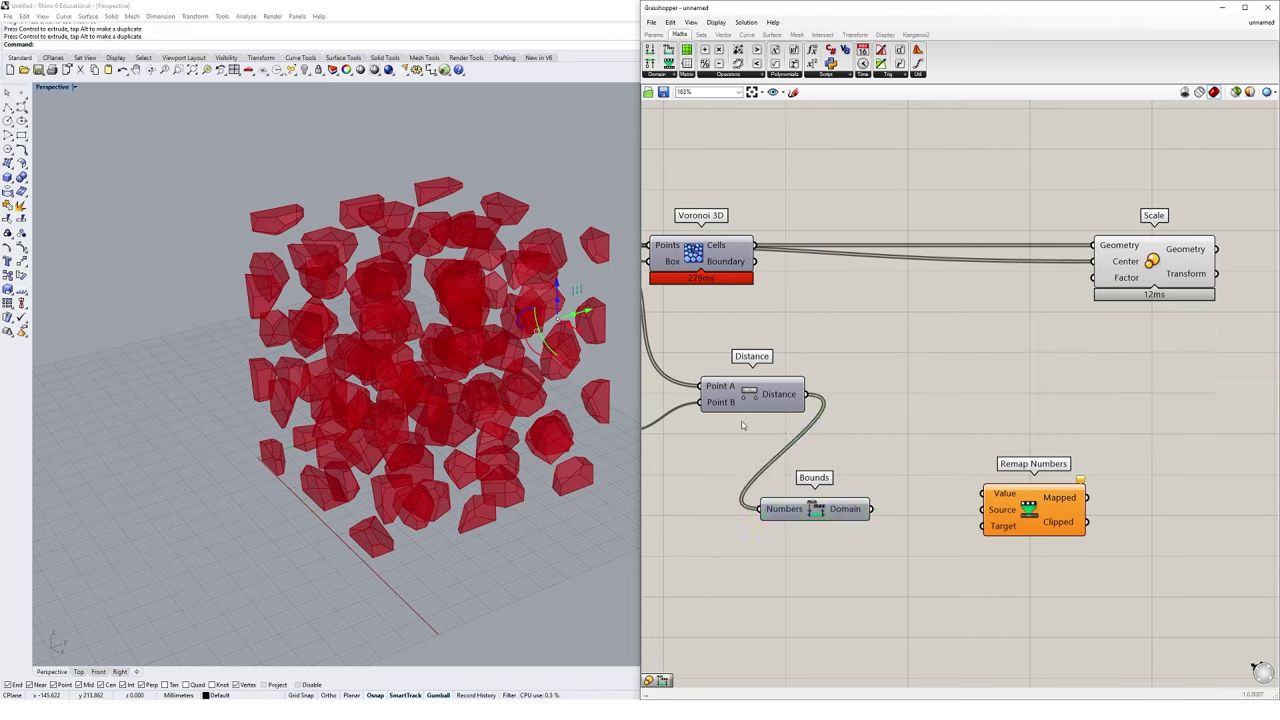
Connect Distance to the Value input of Remap Numbers and the Bounds Domain to its Source, arranging both components beside Distance.
drag(807, 394, 982, 494)
drag(1019, 511, 1017, 412)
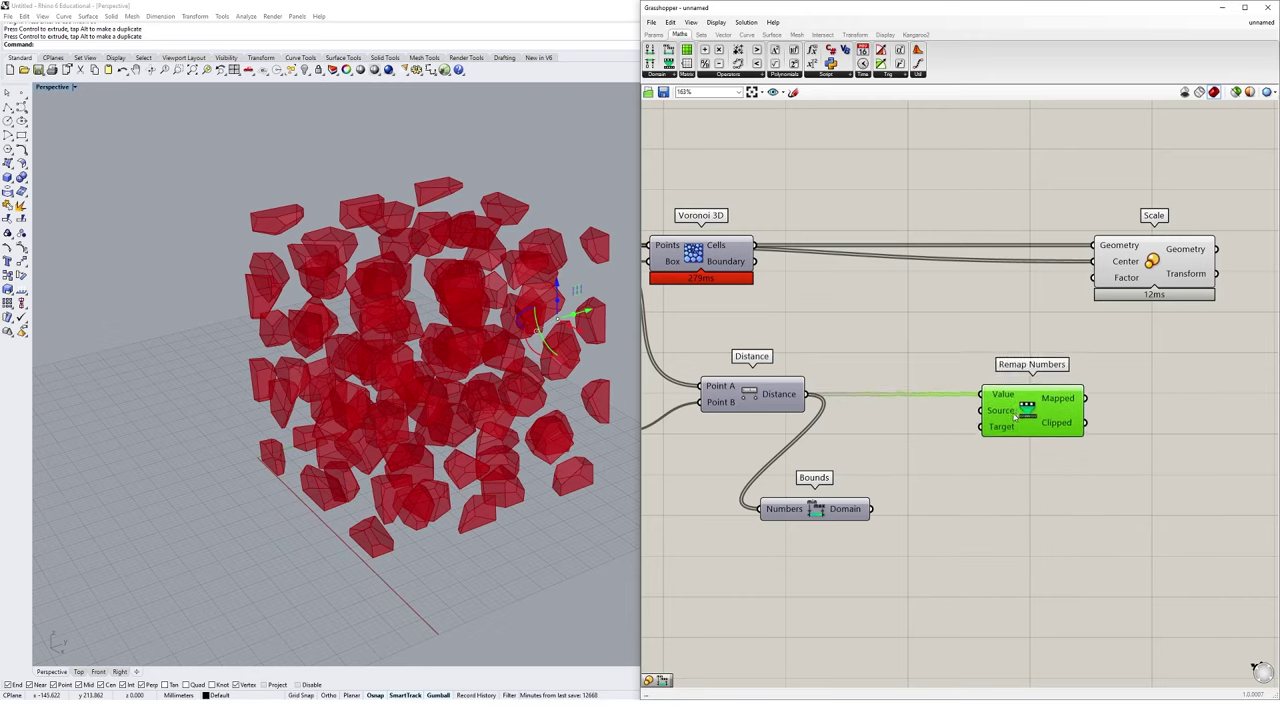
drag(822, 514, 981, 410)
mouse_move(922, 462)
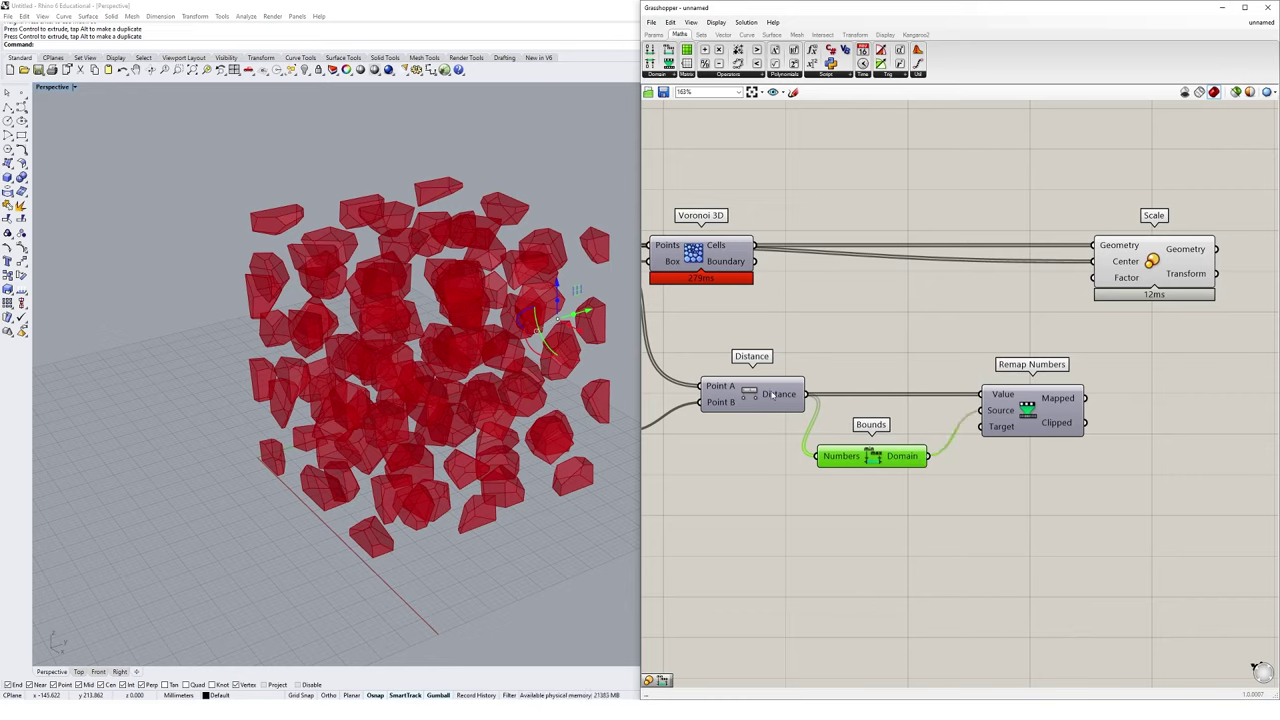
mouse_move(772, 396)
drag(886, 460, 916, 440)
drag(1037, 412, 1064, 408)
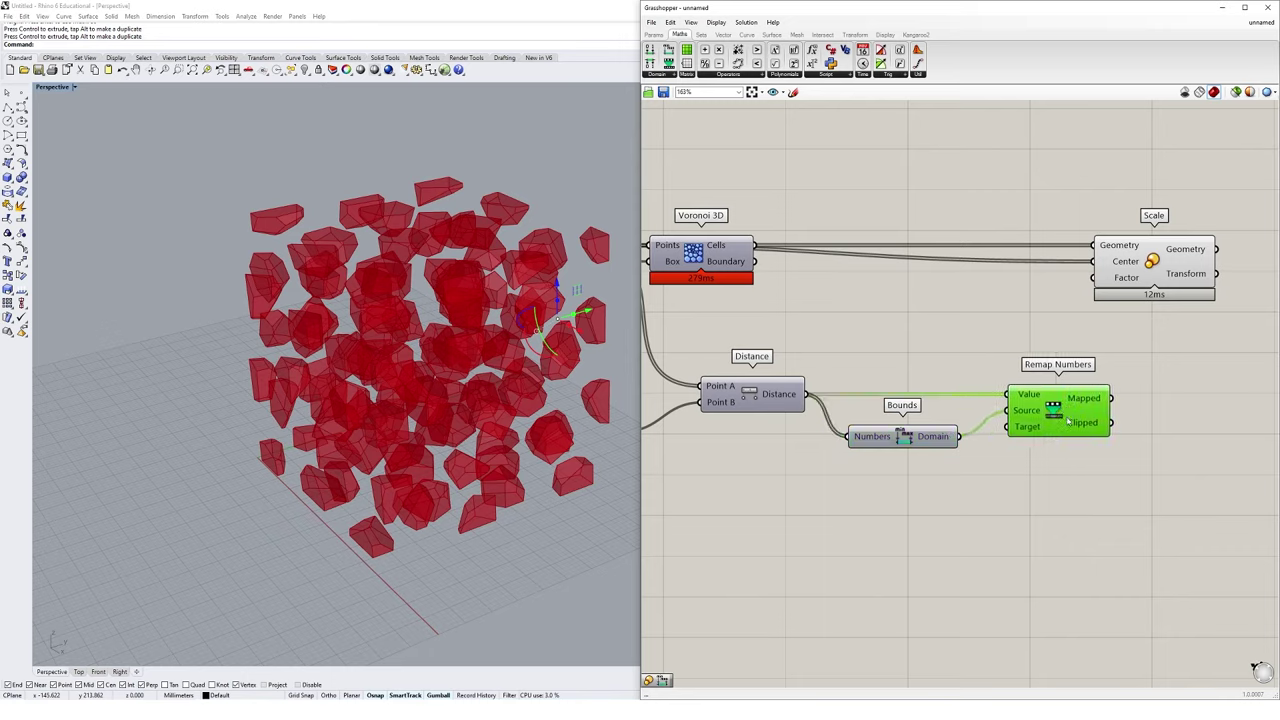
Add a Construct Domain component and place it directly below Bounds.
mouse_move(1023, 430)
click(658, 74)
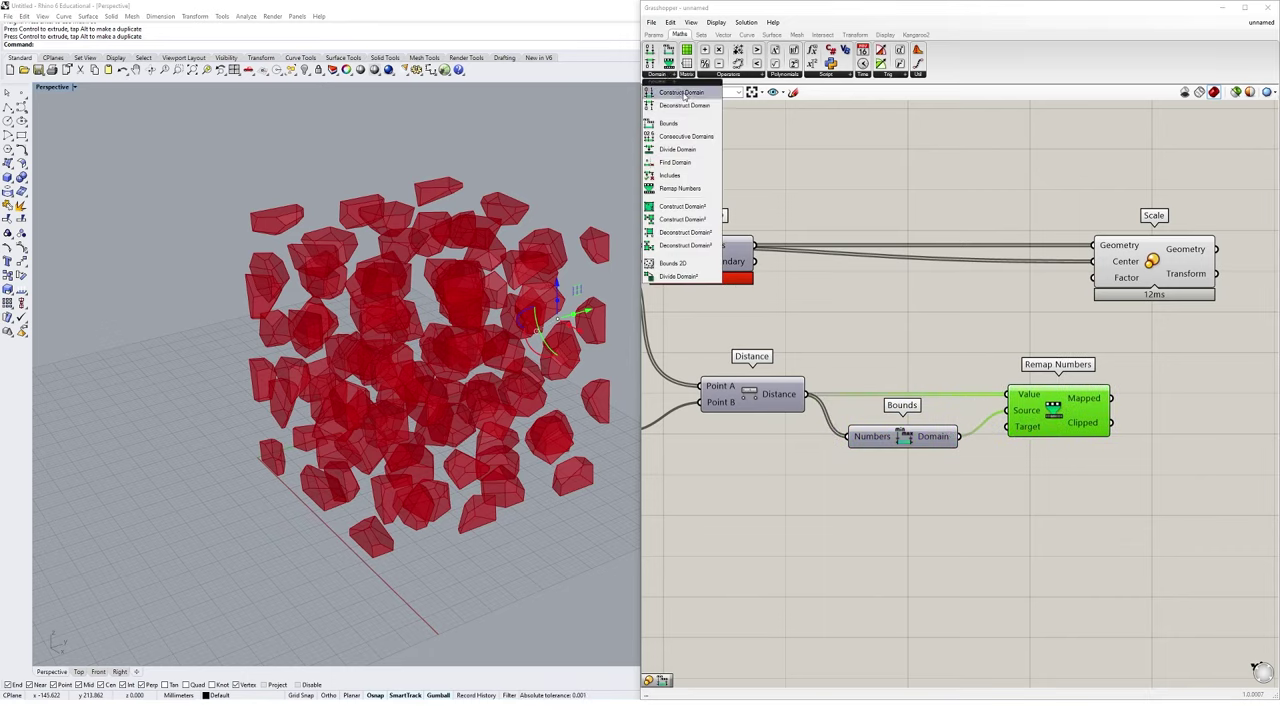
click(687, 94)
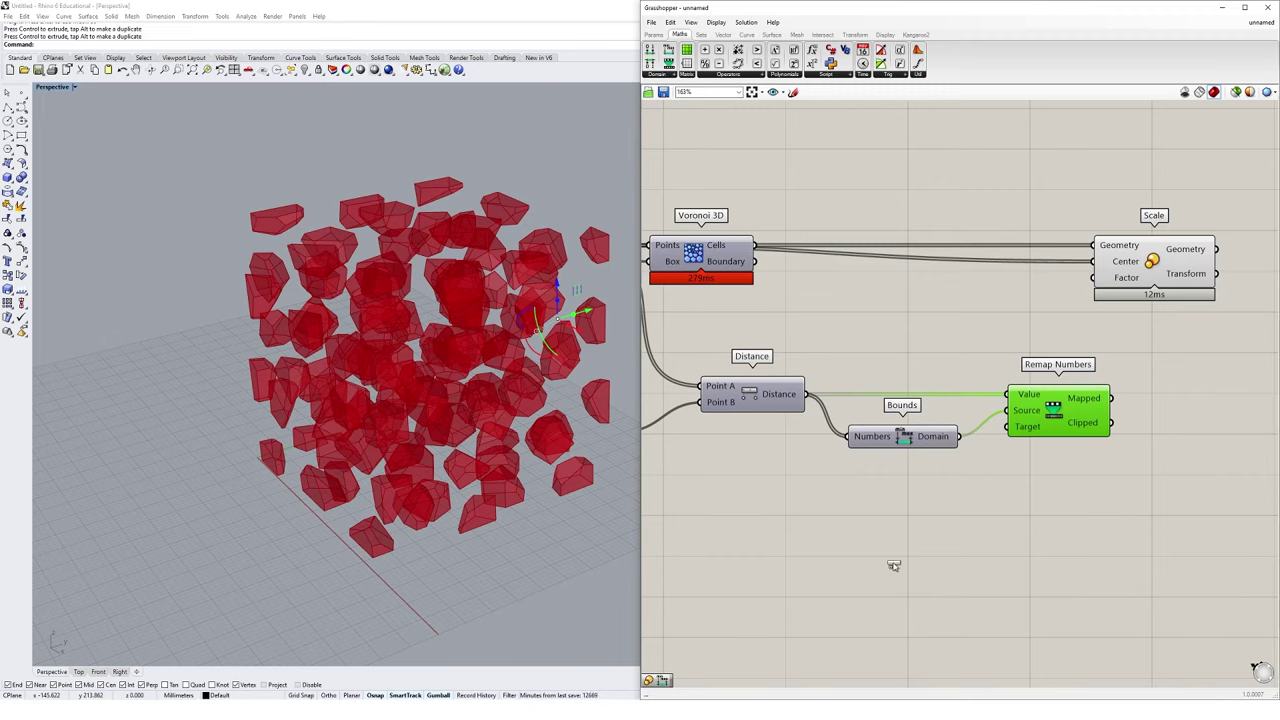
click(910, 553)
drag(910, 555, 927, 516)
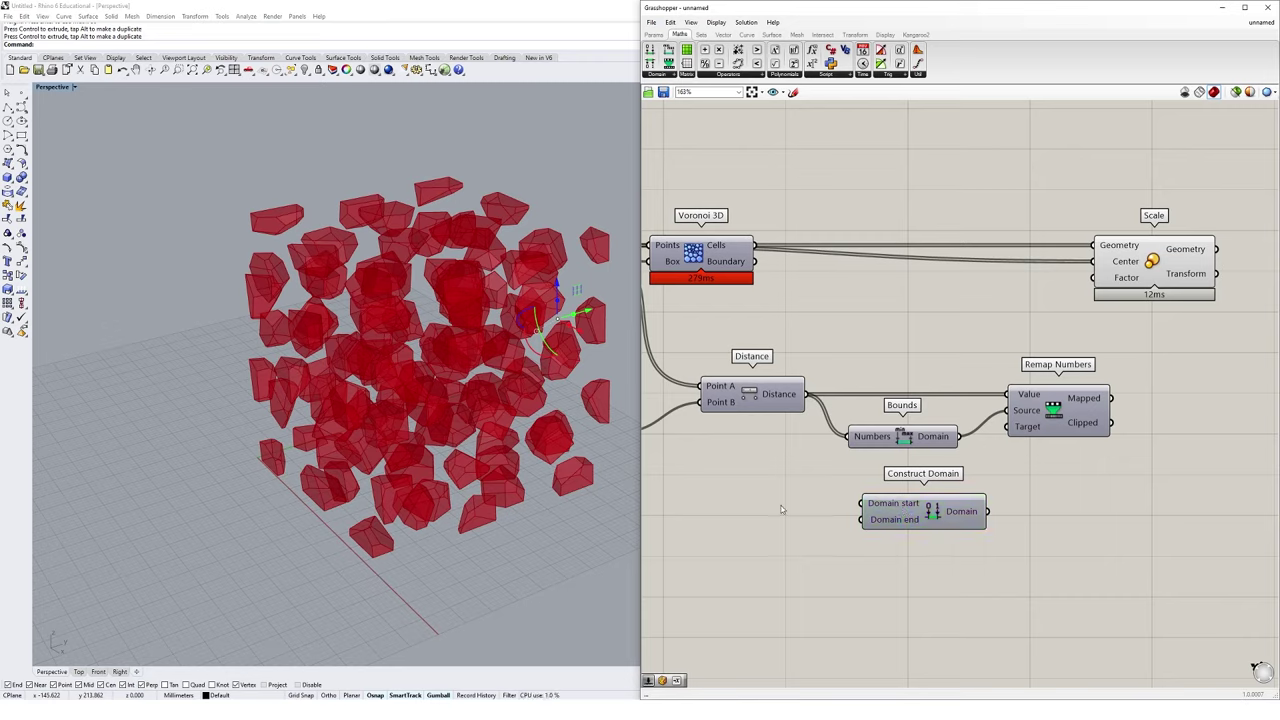
Create a number slider set to 0.20 and connect it to the Domain start input of Construct Domain.
double_click(781, 505)
text(0.2)
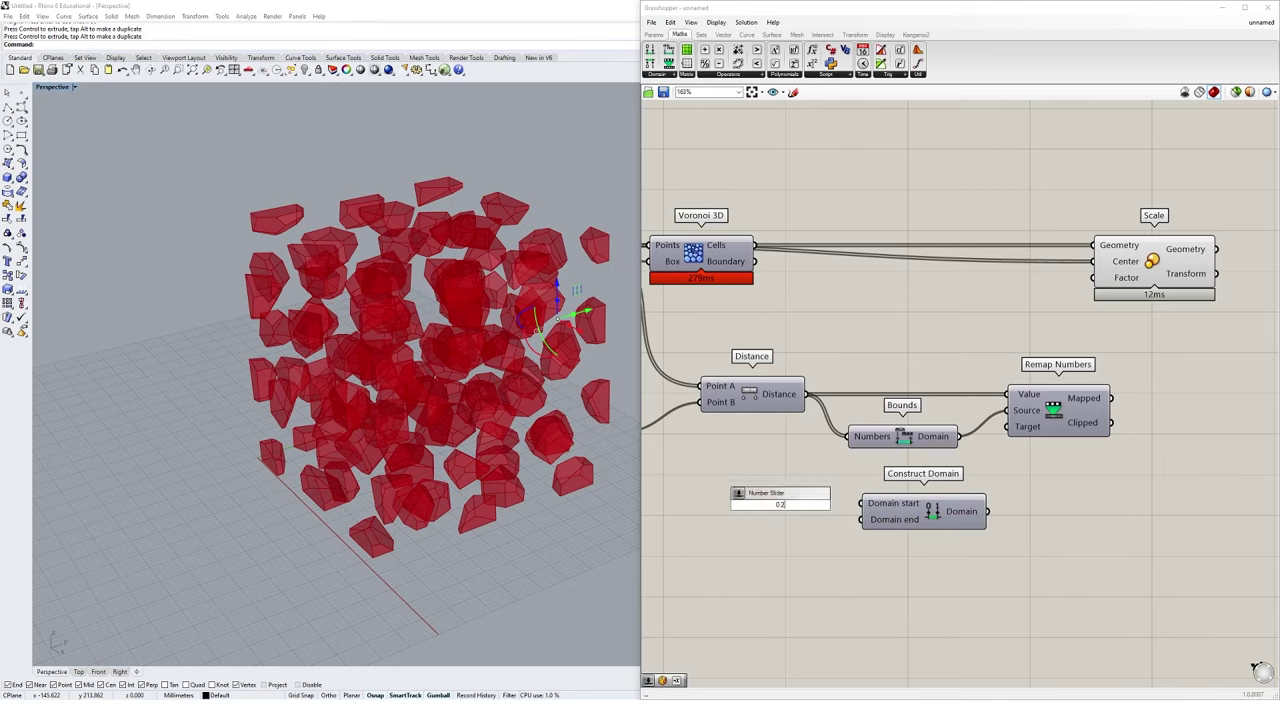
key(Return)
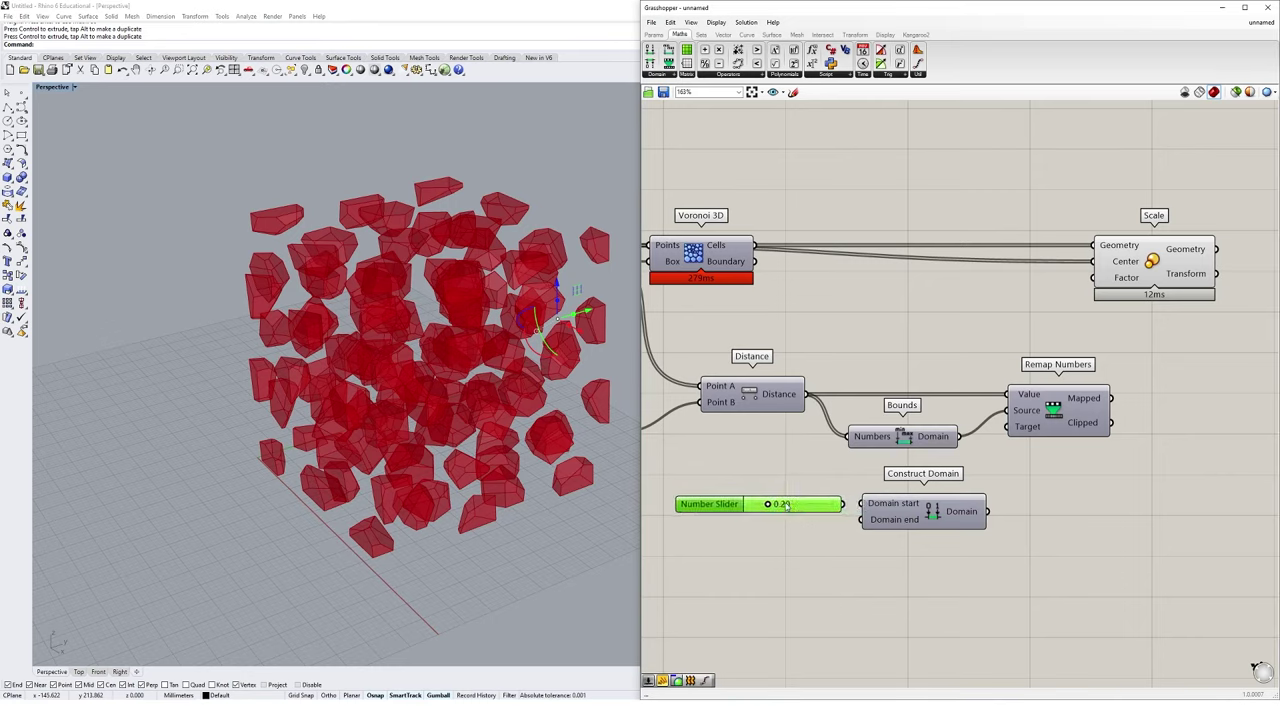
drag(834, 503, 868, 505)
Feed a 1.00 number slider into Domain end and connect the constructed Domain to the Target input of Remap Numbers.
mouse_move(893, 521)
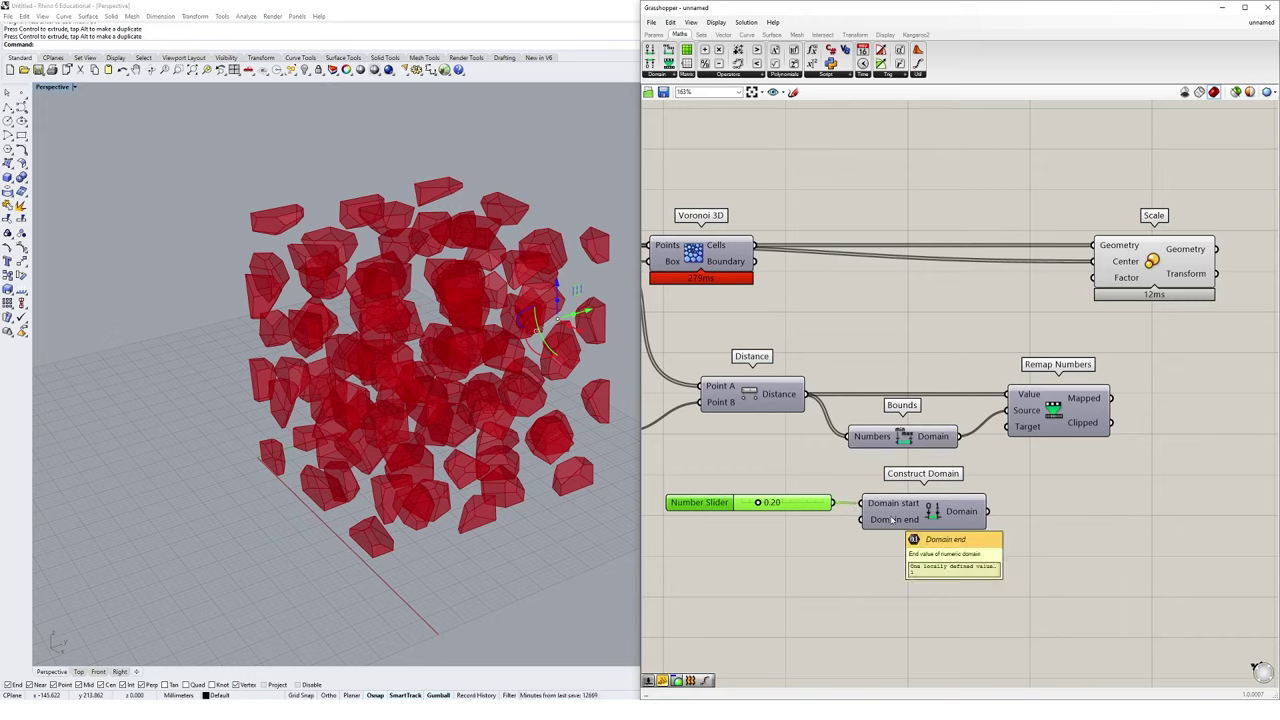
double_click(768, 557)
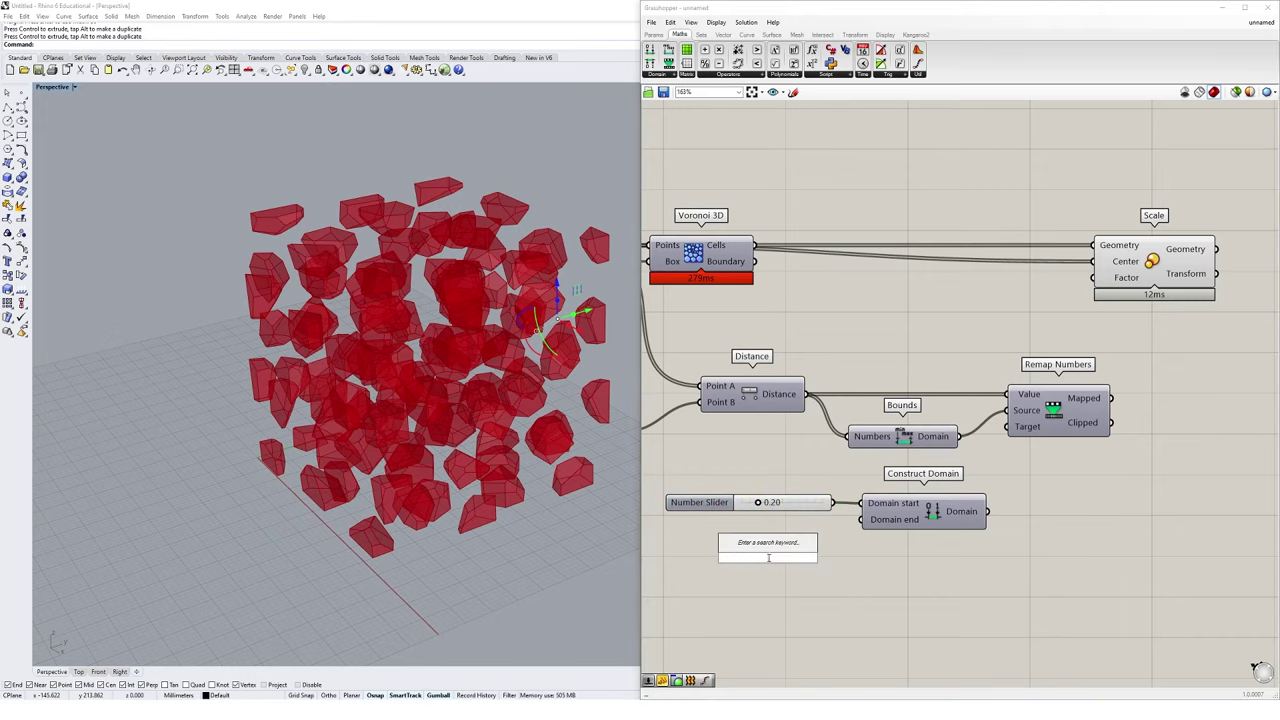
text(1)
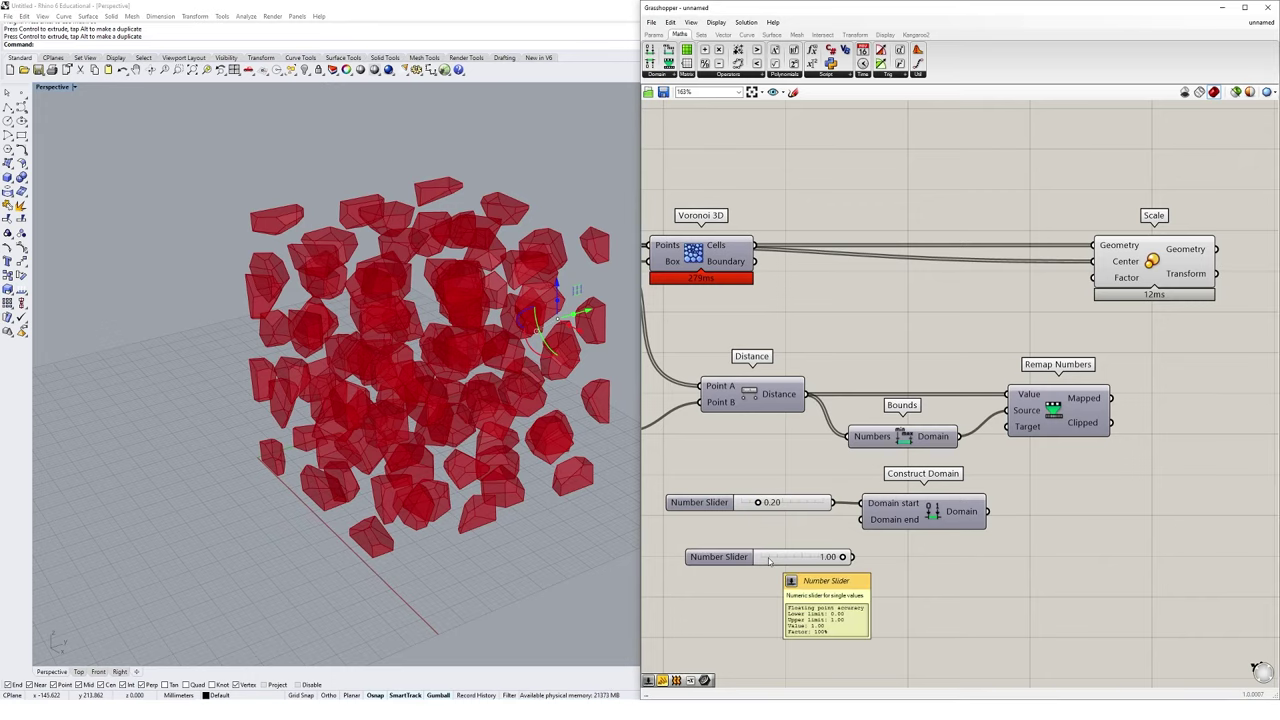
key(Return)
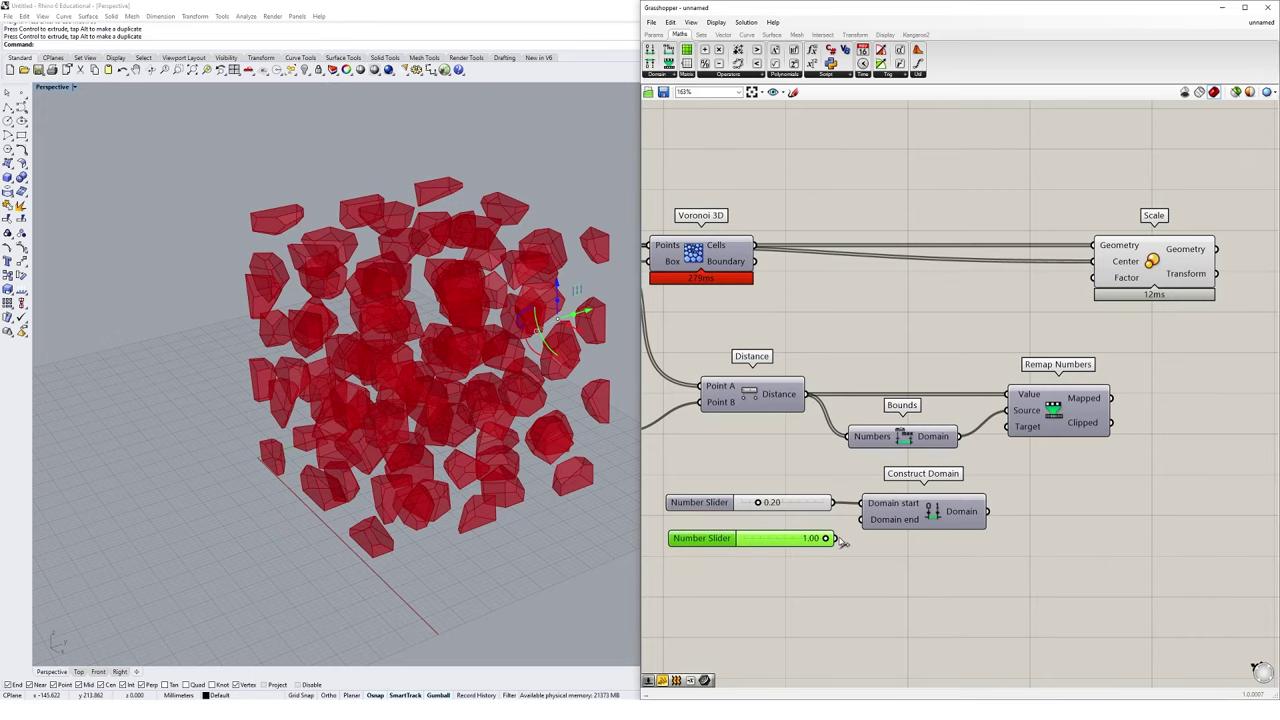
drag(836, 538, 862, 519)
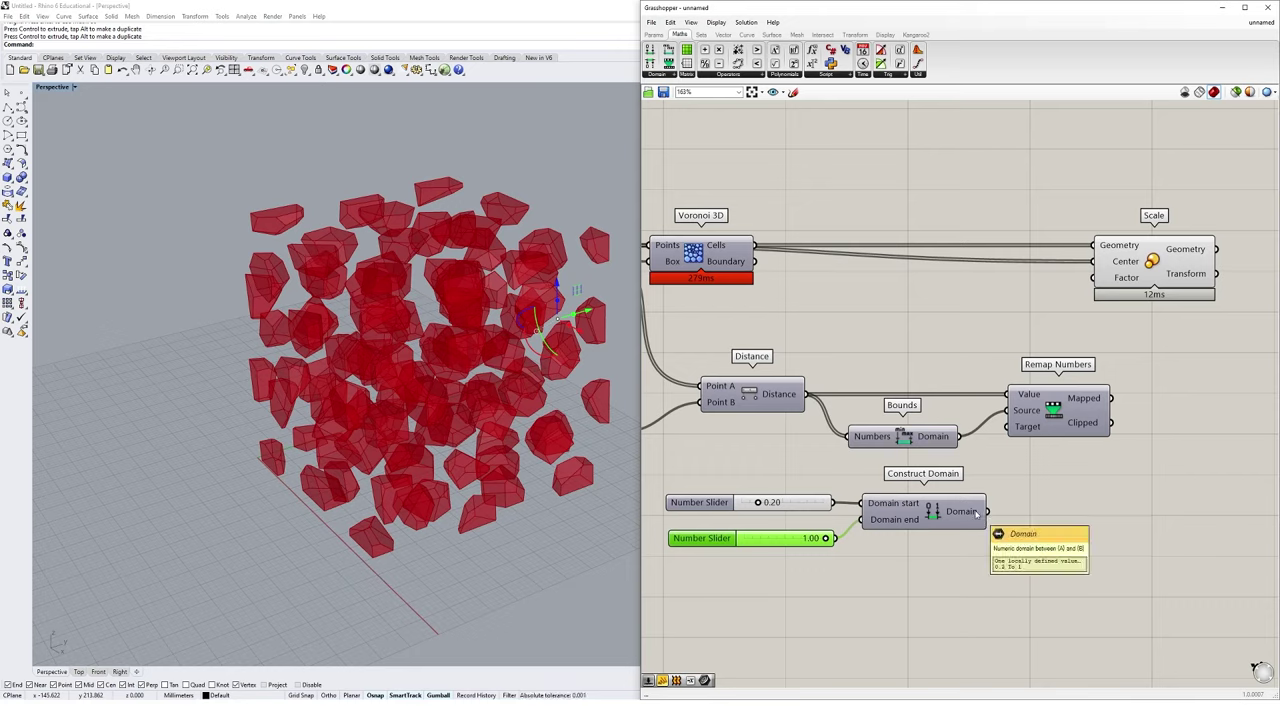
drag(981, 512, 1009, 428)
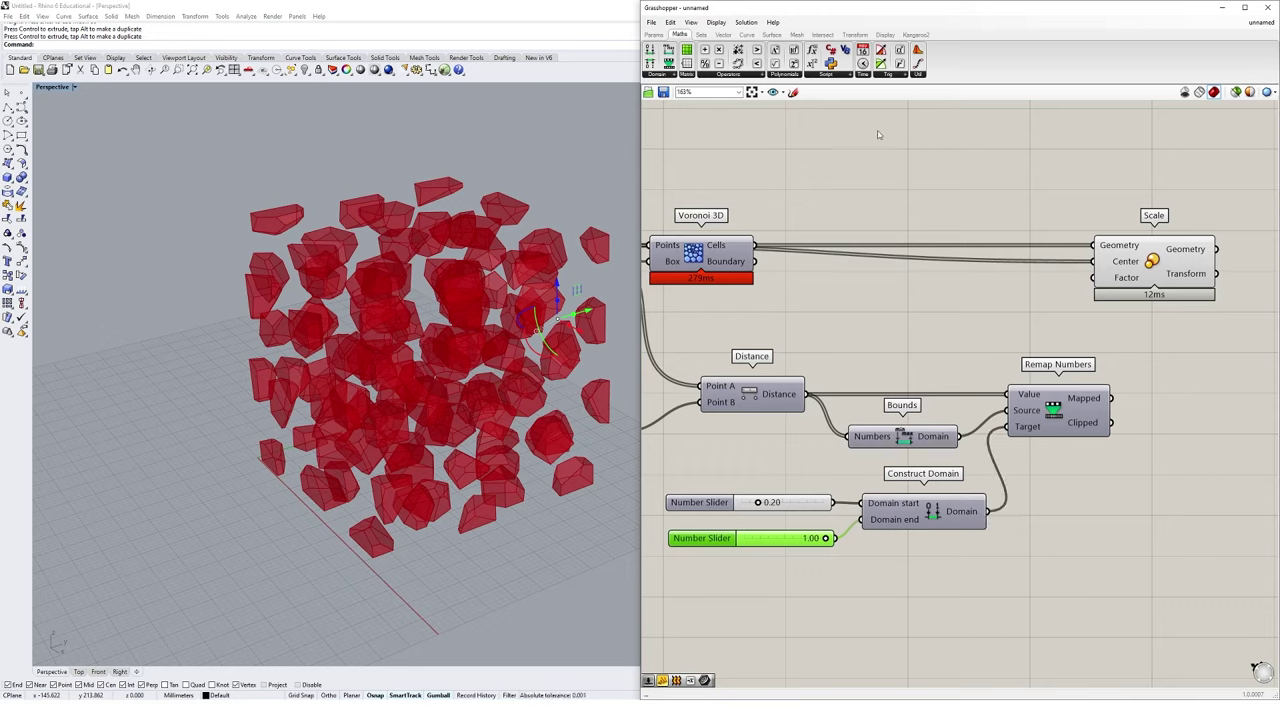
Add a Panel beside Remap Numbers, feed it the Mapped output and enlarge it to read the remapped values.
click(654, 34)
drag(779, 63, 1187, 386)
click(778, 394)
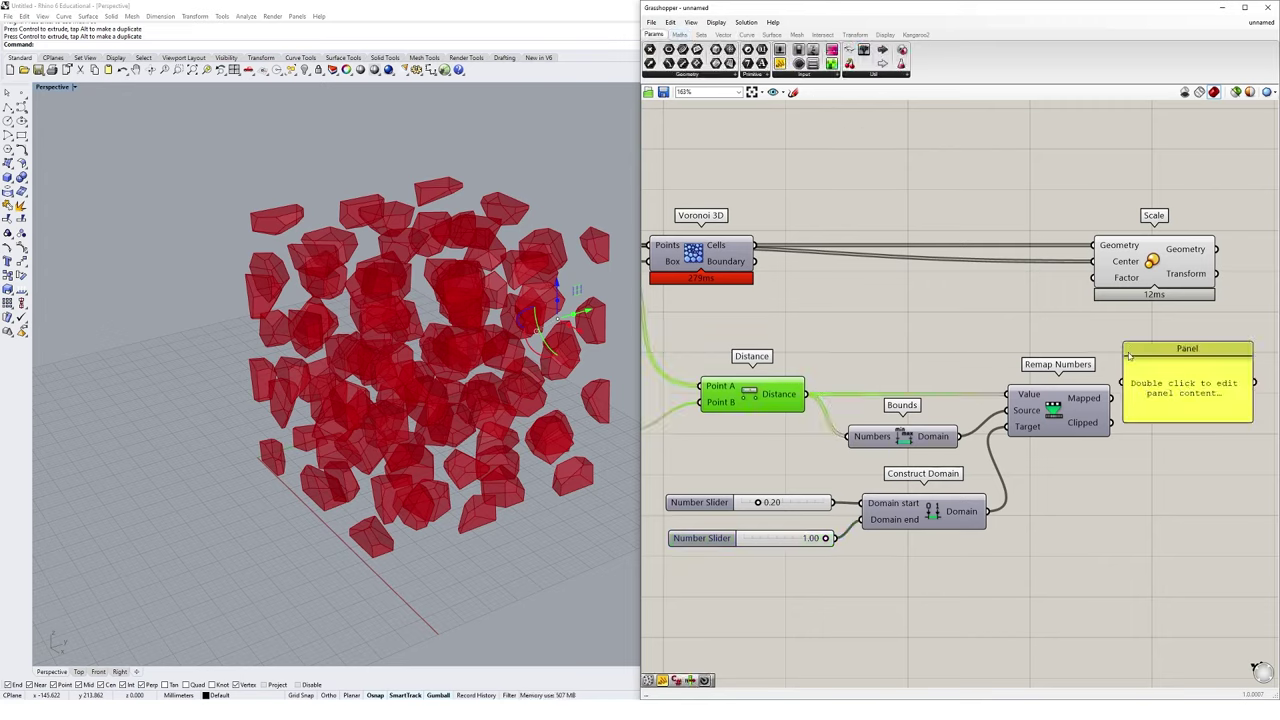
drag(1111, 398, 1180, 412)
right_drag(1180, 411, 1126, 407)
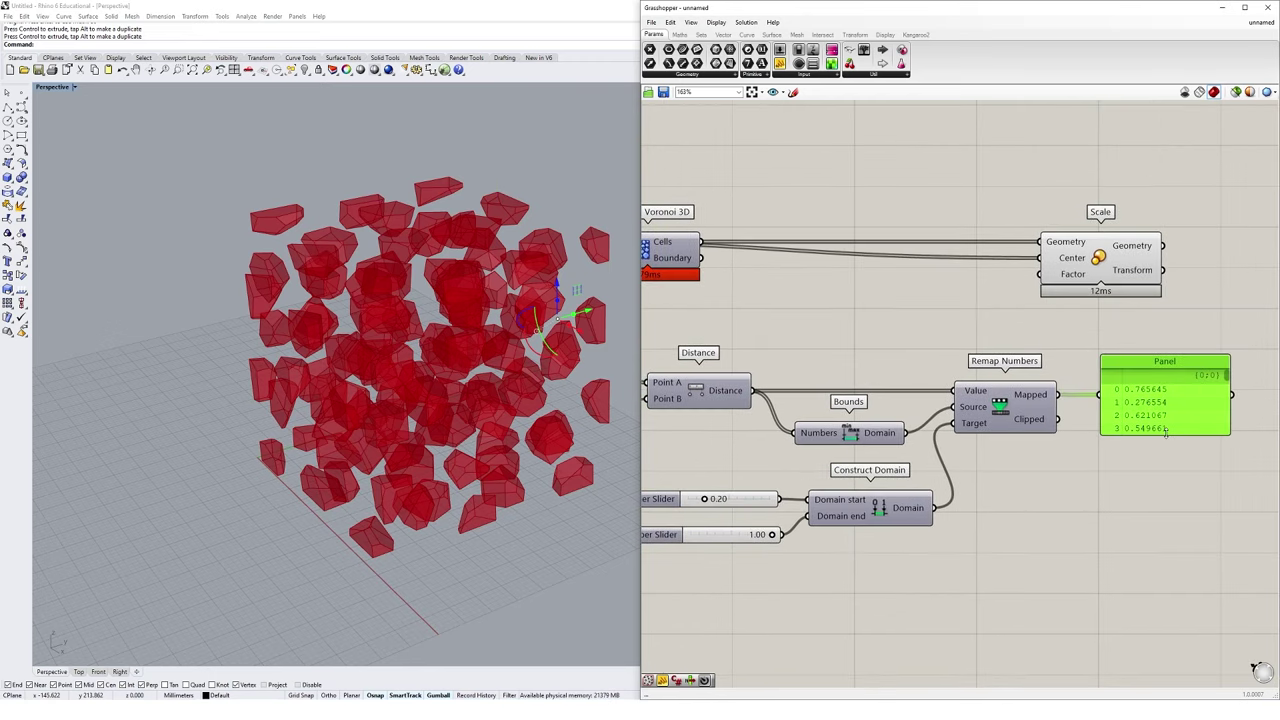
drag(1171, 436, 1144, 613)
drag(1148, 432, 1158, 400)
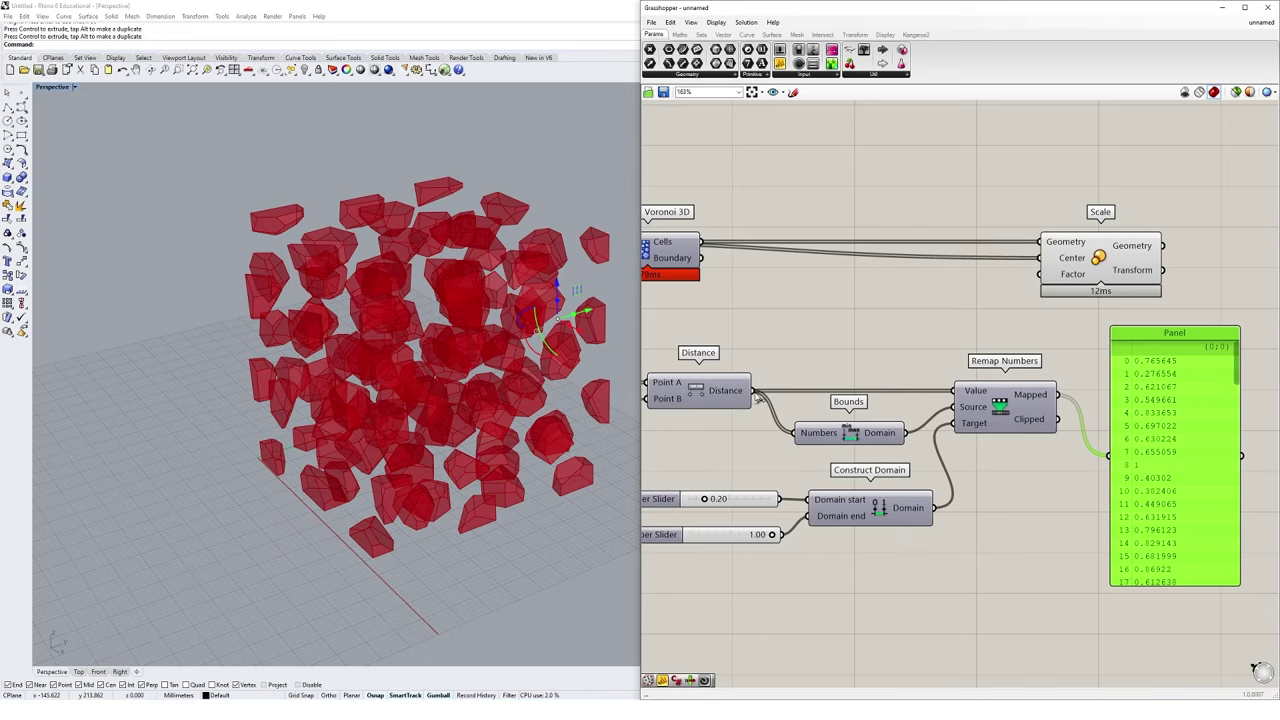
Feed the Panel from the Bounds Domain and from the Distance output in turn to compare them with the remapped values.
shift+drag(751, 390, 872, 335)
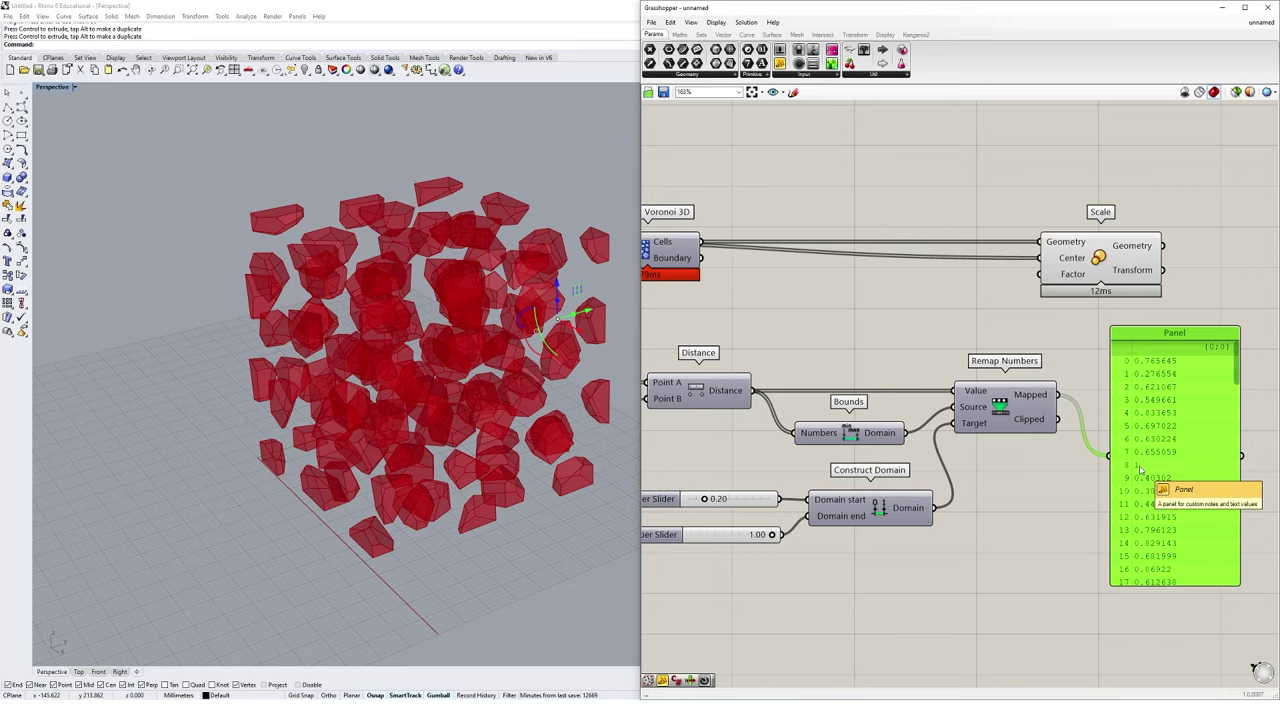
drag(906, 432, 1108, 456)
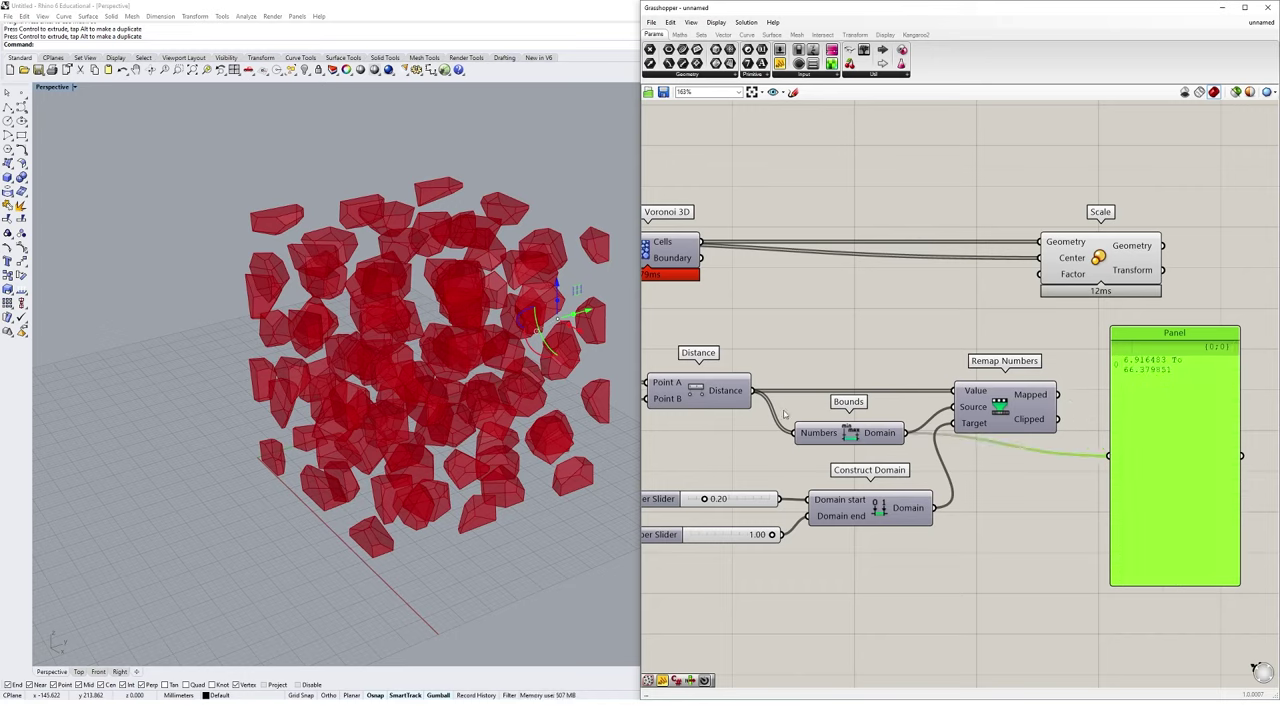
drag(752, 390, 1108, 456)
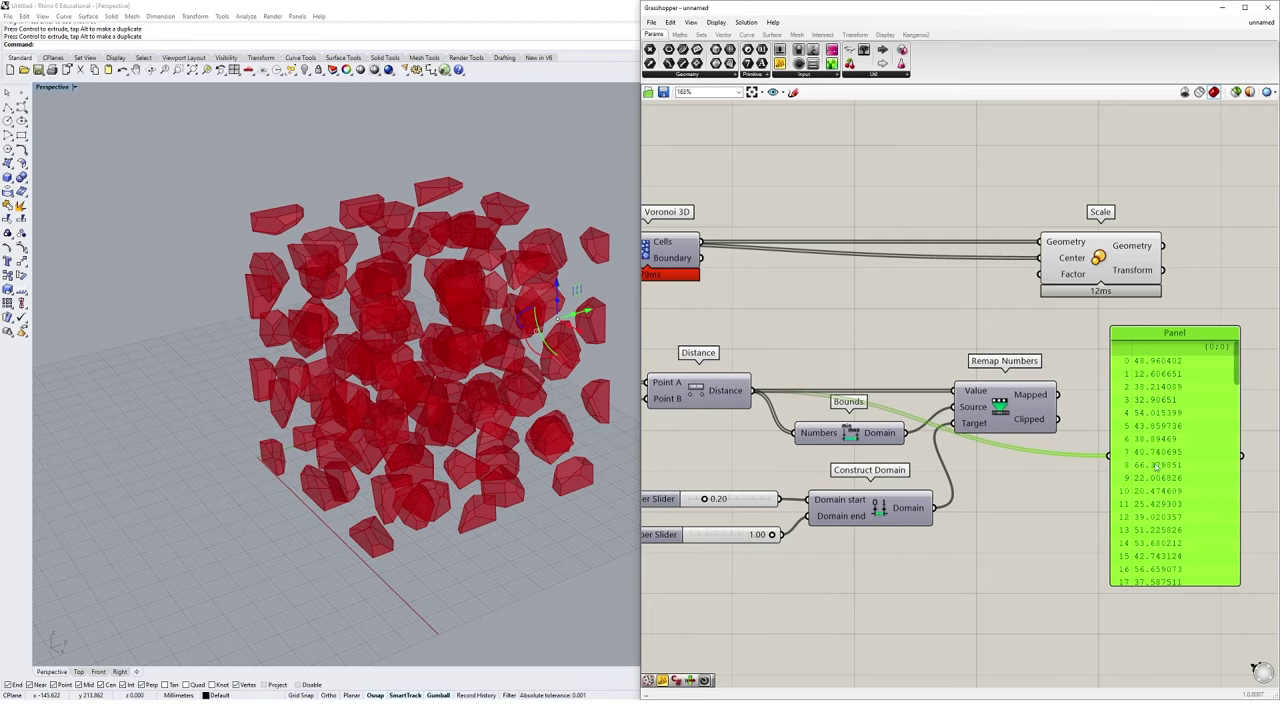
right_drag(565, 318, 545, 288)
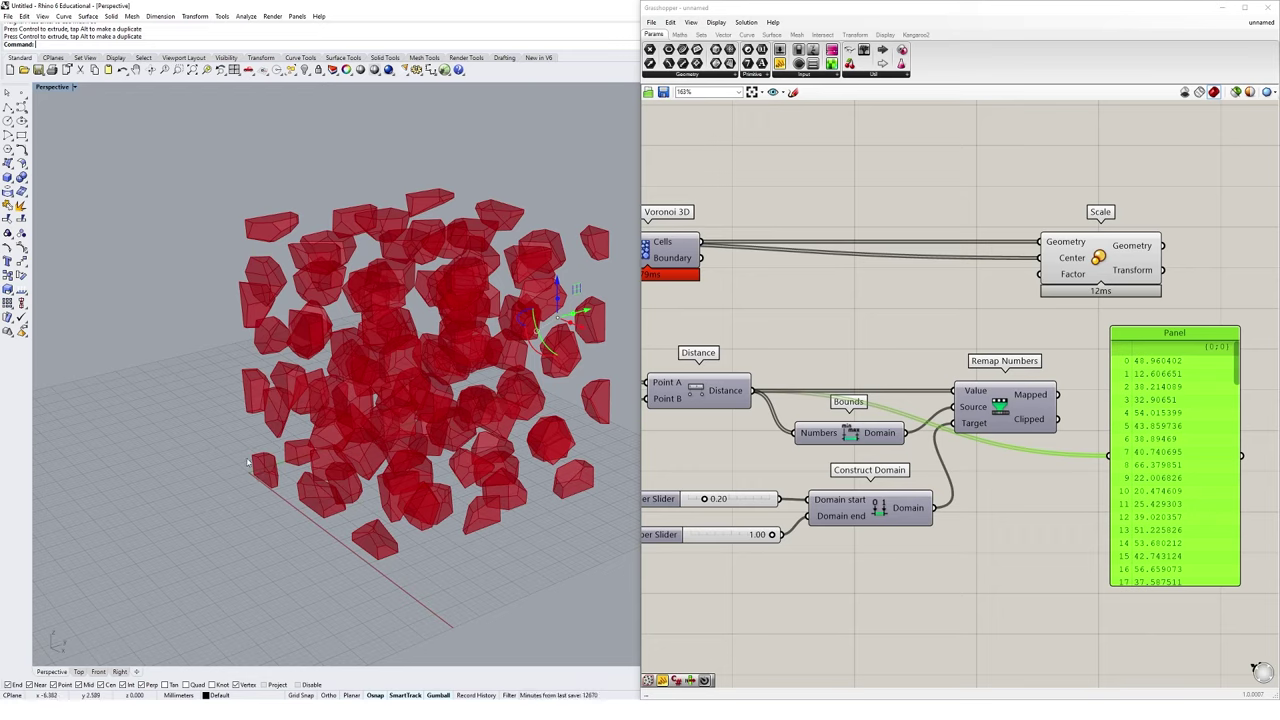
Connect the Mapped output of Remap Numbers to the Factor input of Scale and delete the Panel.
click(1101, 424)
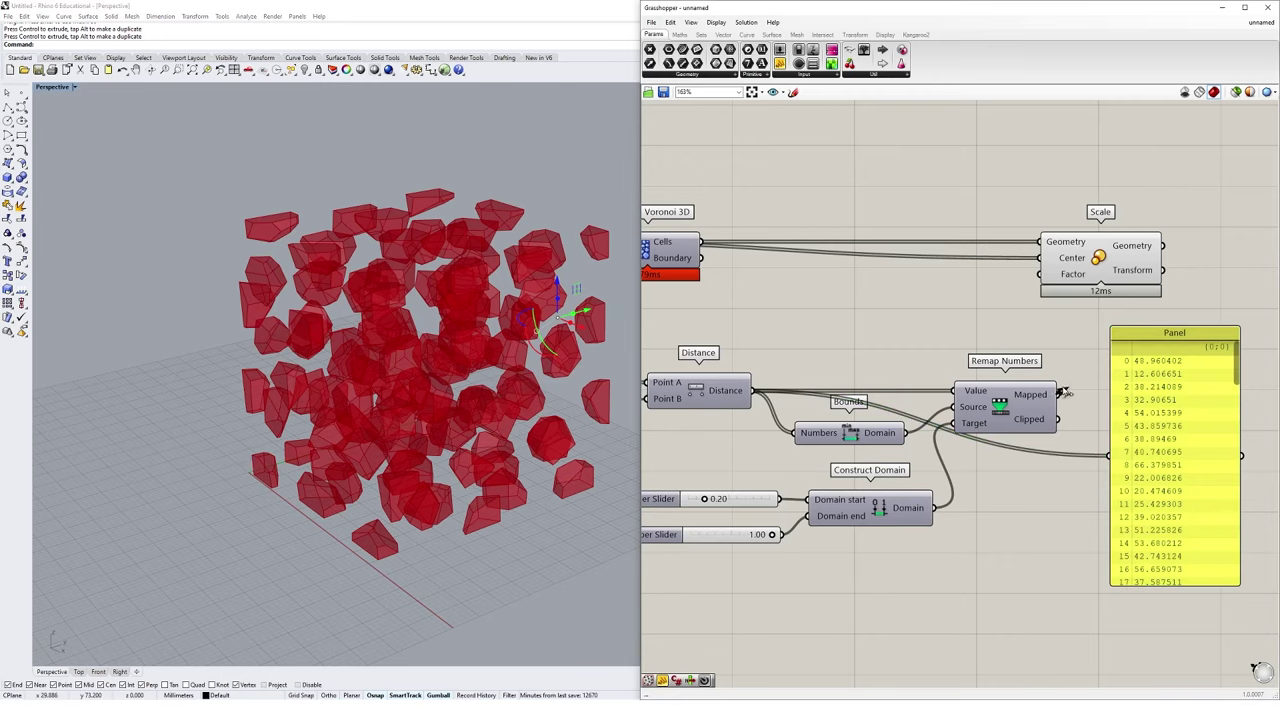
drag(1058, 394, 1040, 275)
drag(1110, 463, 1128, 483)
key(Delete)
Raise the attractor point vertically in the Rhino viewport to test how the cells scale around it.
drag(557, 295, 566, 238)
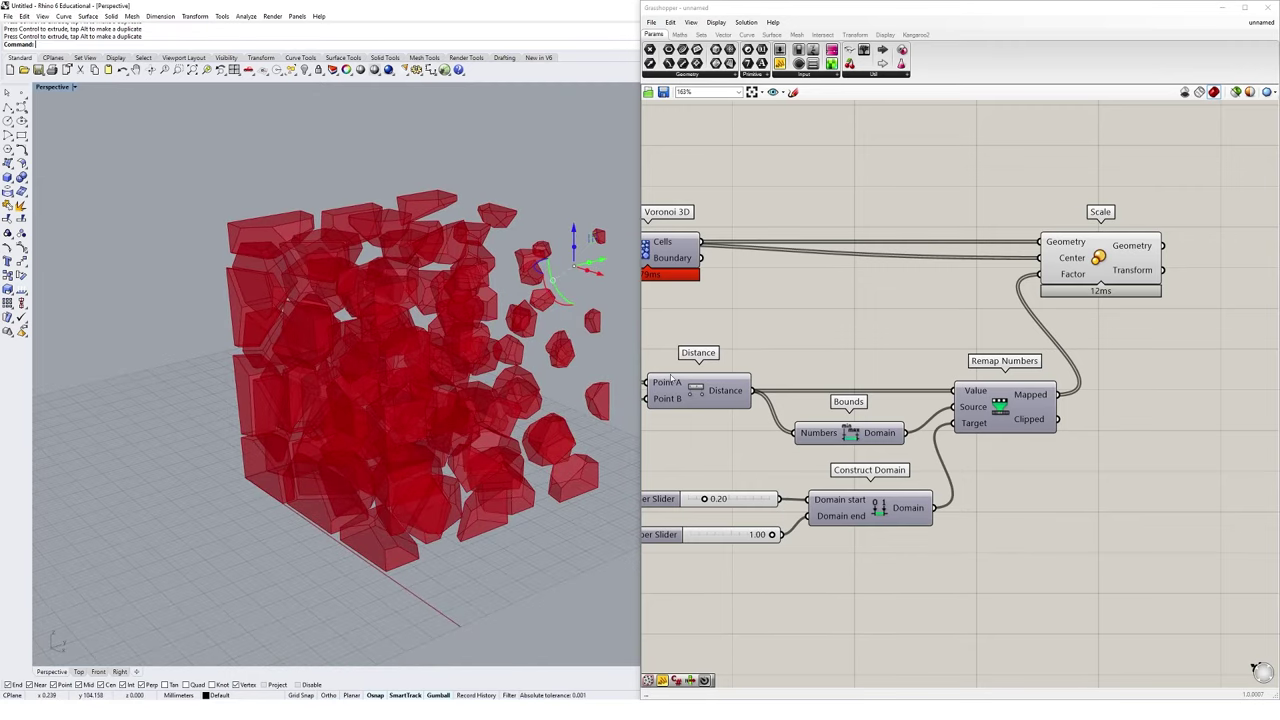
scroll(1276, 440, down, 4)
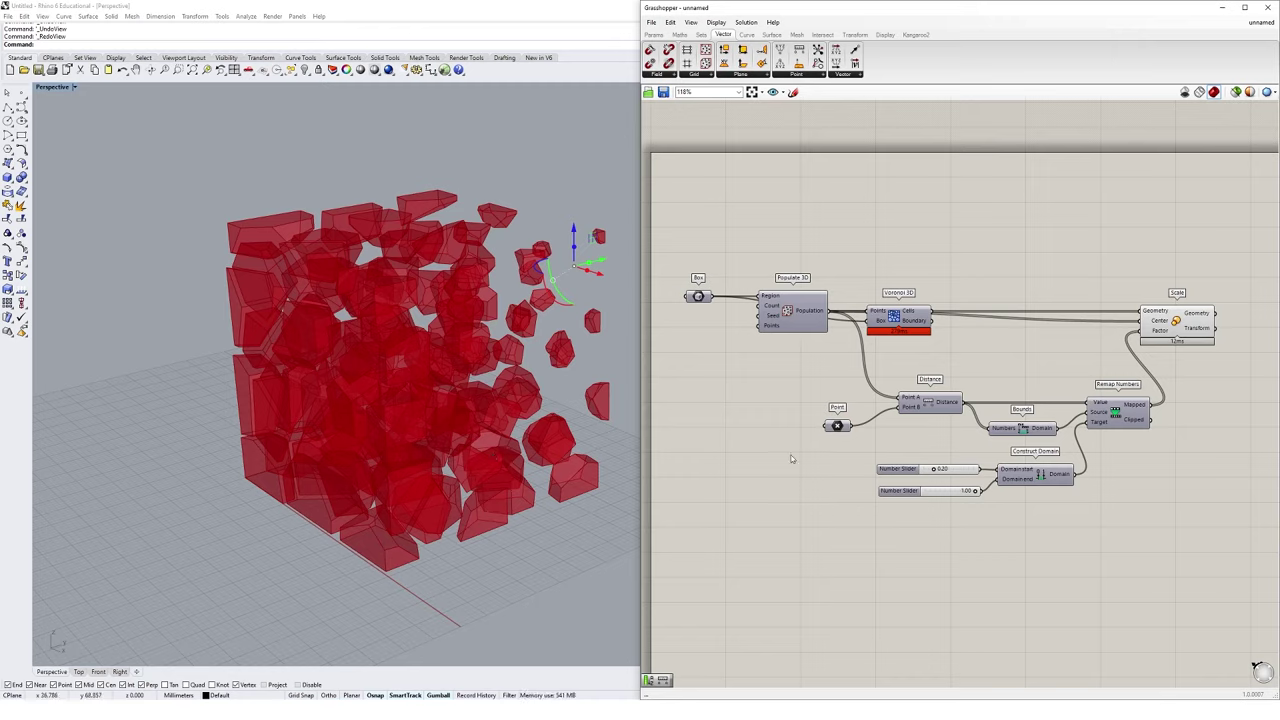
Tidy the definition by aligning the Point parameter with Distance and shifting Scale and the distance-remapping components farther right.
click(838, 426)
drag(838, 426, 836, 413)
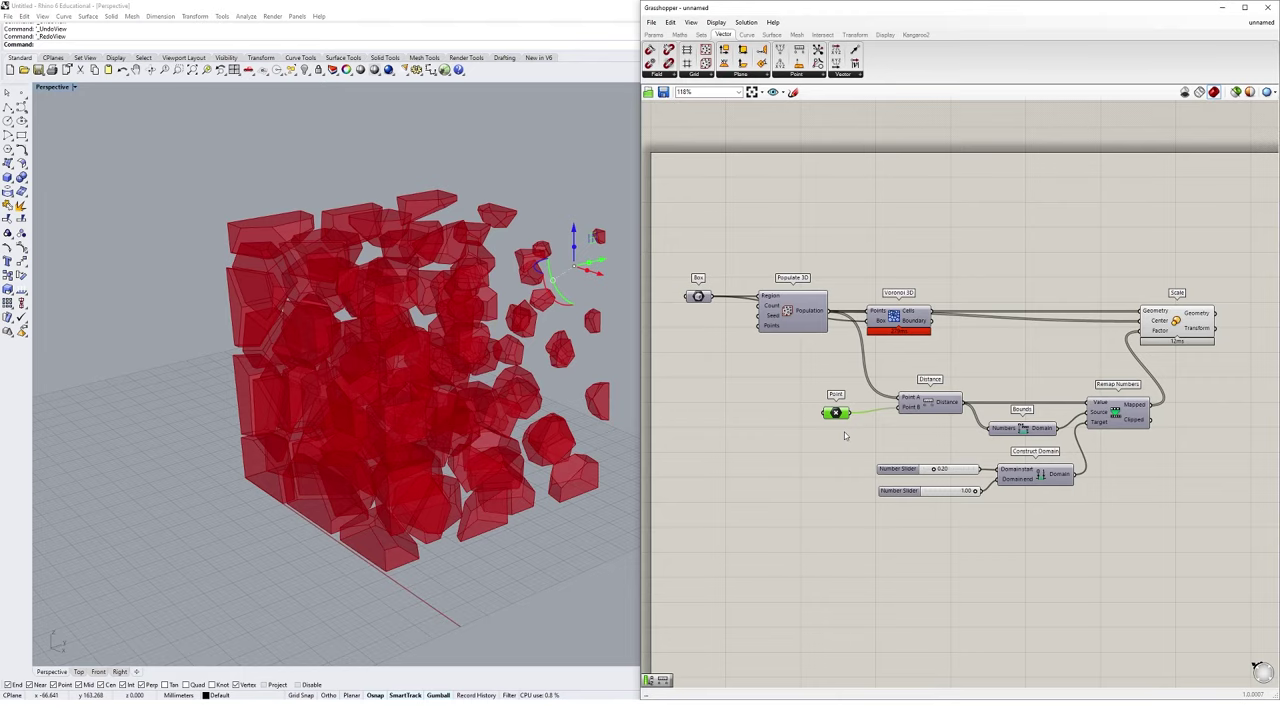
right_drag(1204, 335, 1147, 326)
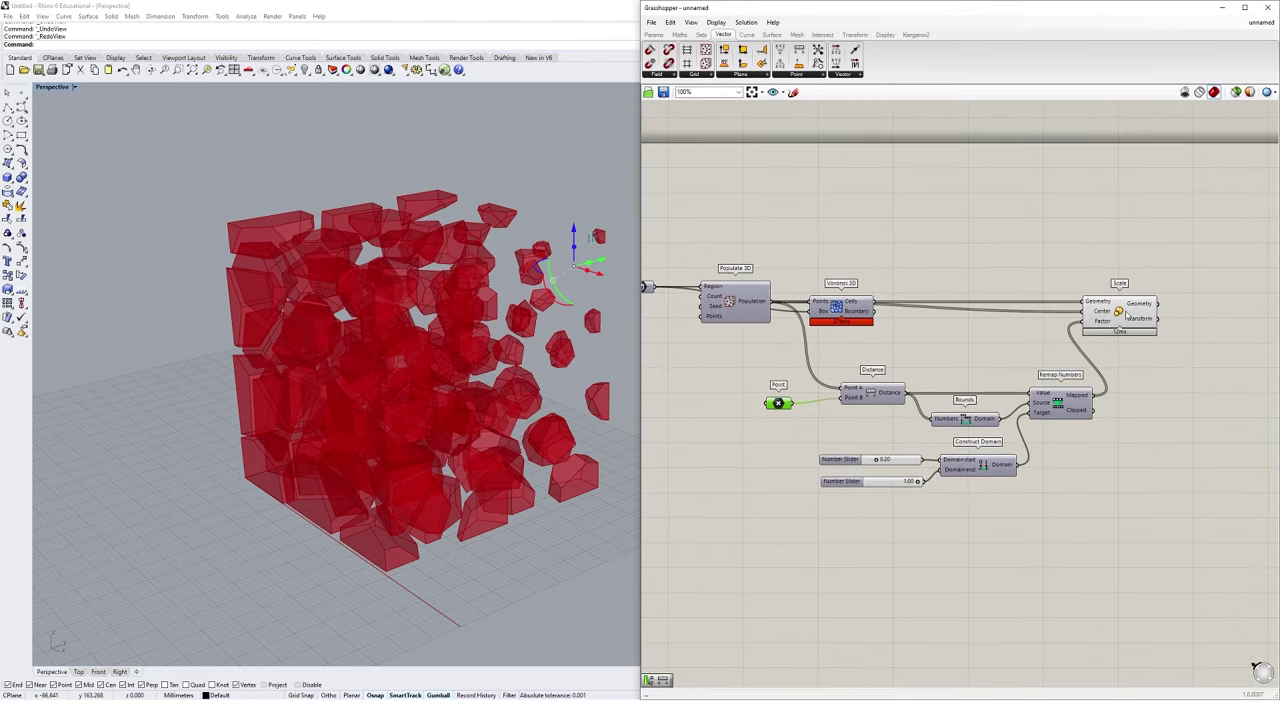
drag(1128, 316, 1210, 318)
drag(1082, 351, 792, 494)
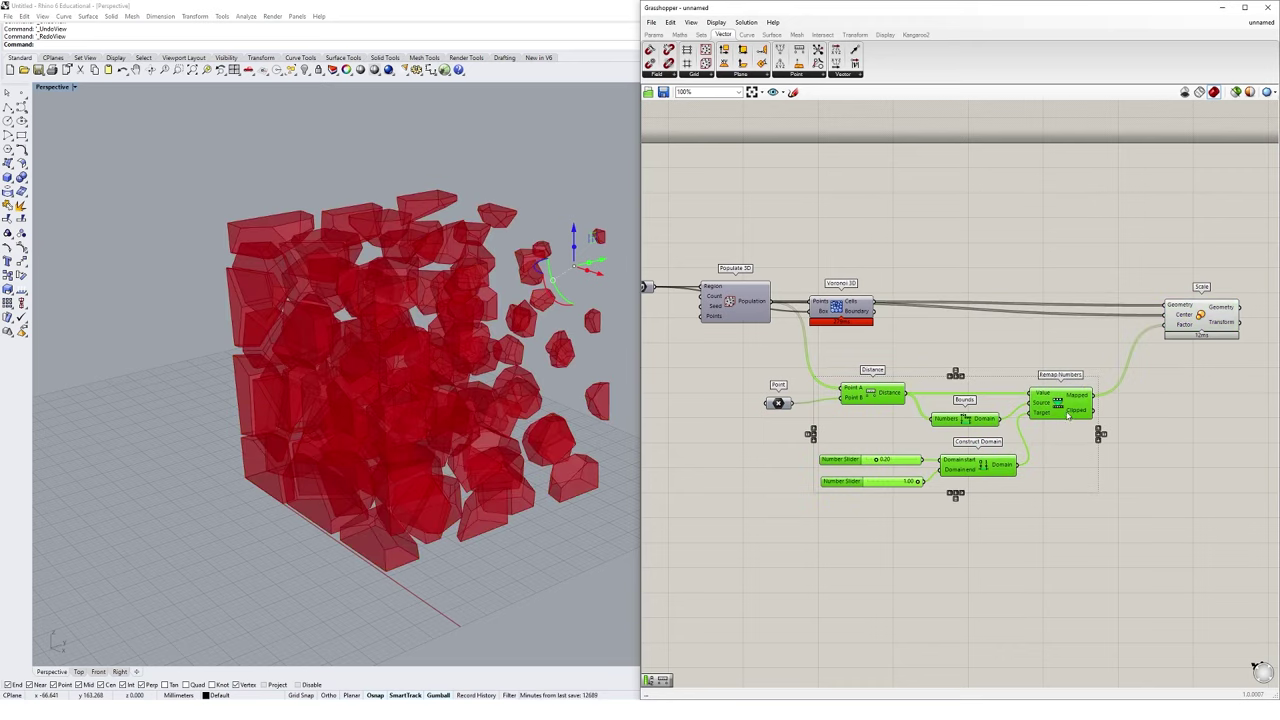
drag(1066, 412, 1118, 398)
click(1118, 440)
Add a Construct Point component below the Point parameter.
right_drag(766, 141, 818, 143)
click(805, 82)
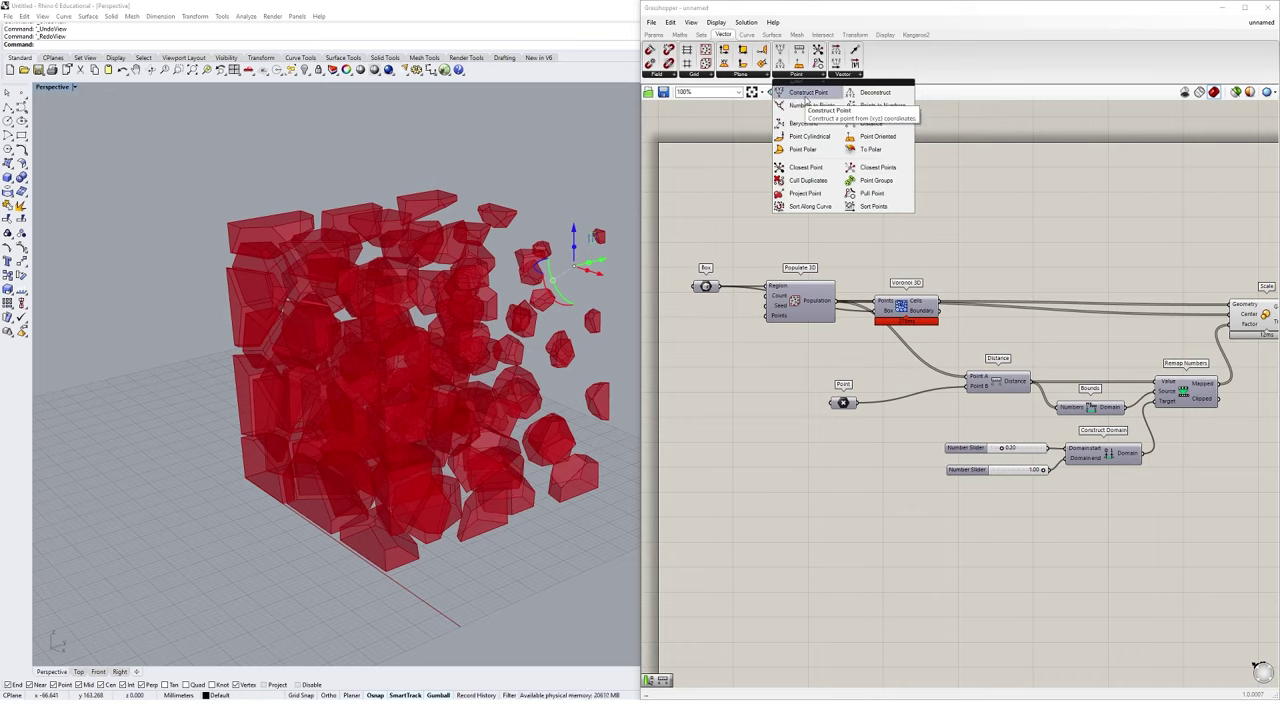
drag(806, 100, 805, 468)
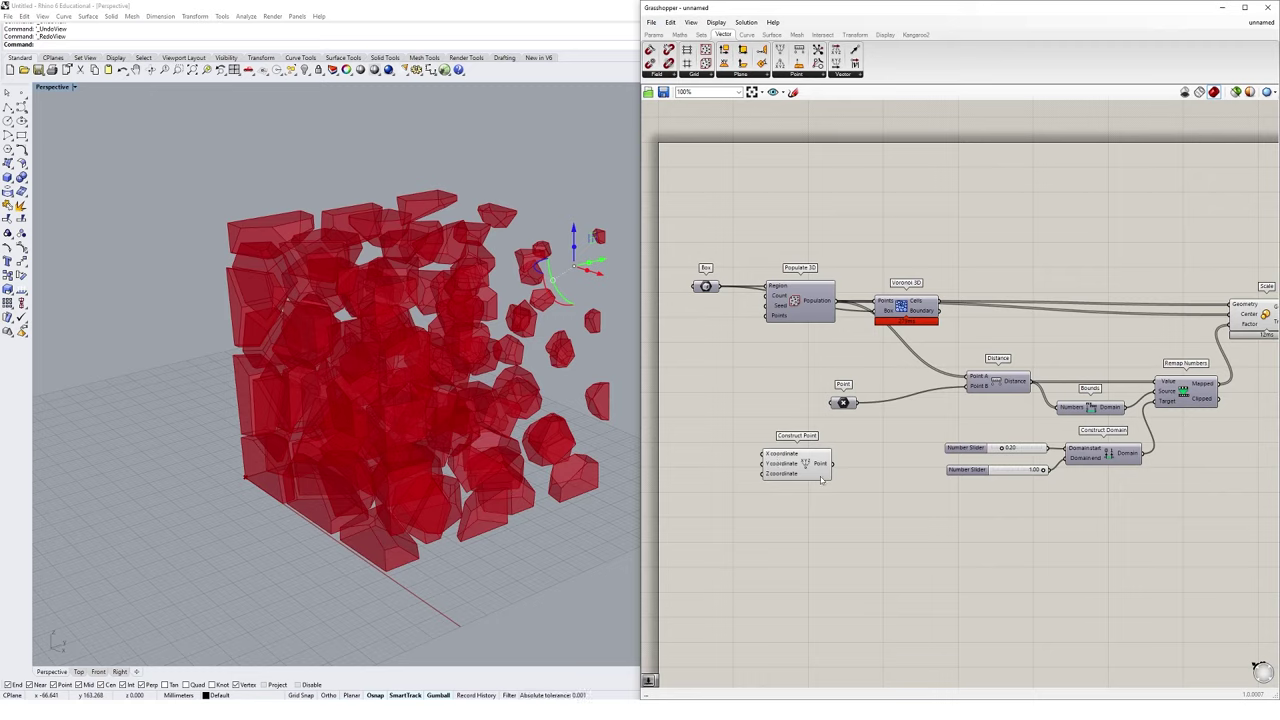
Replace the Point parameter with Construct Point as the Point B input of Distance, placing it where the deleted parameter was.
mouse_move(838, 472)
mouse_down()
mouse_move(982, 421)
mouse_move(968, 386)
mouse_up()
drag(873, 376, 827, 428)
key(Delete)
drag(800, 470, 817, 410)
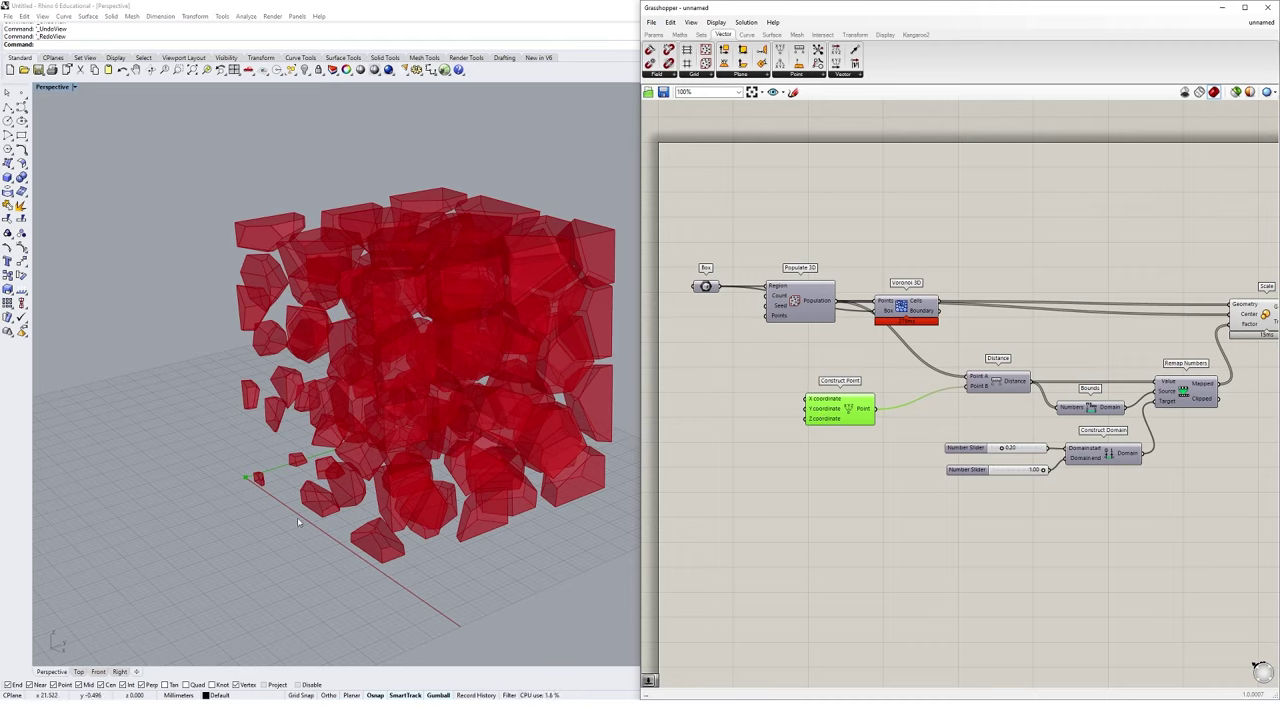
right_drag(235, 493, 300, 480)
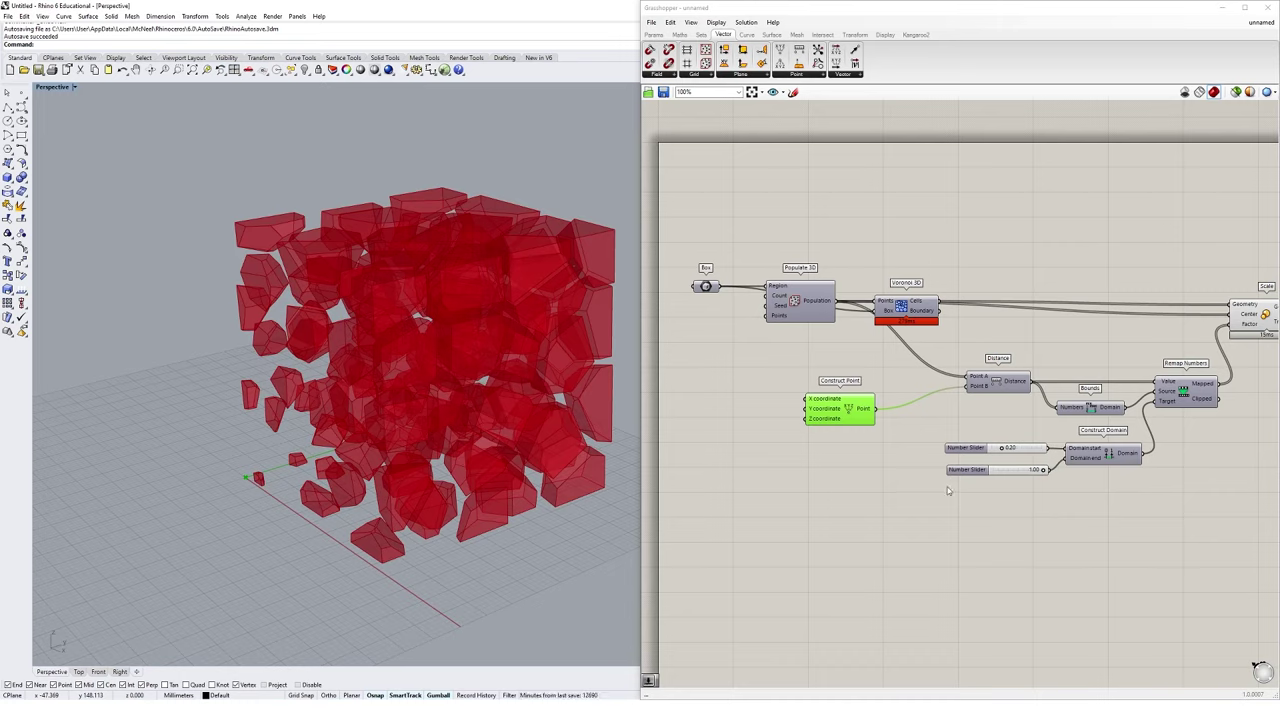
drag(843, 410, 866, 404)
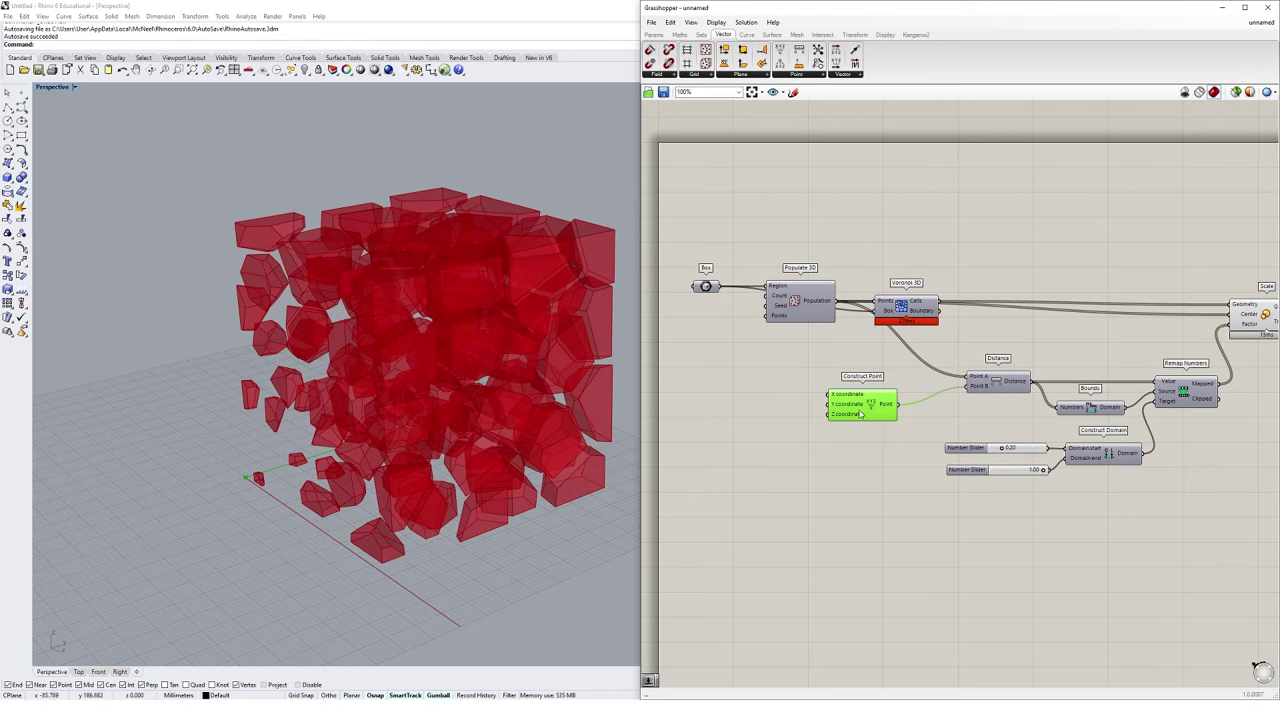
mouse_move(861, 414)
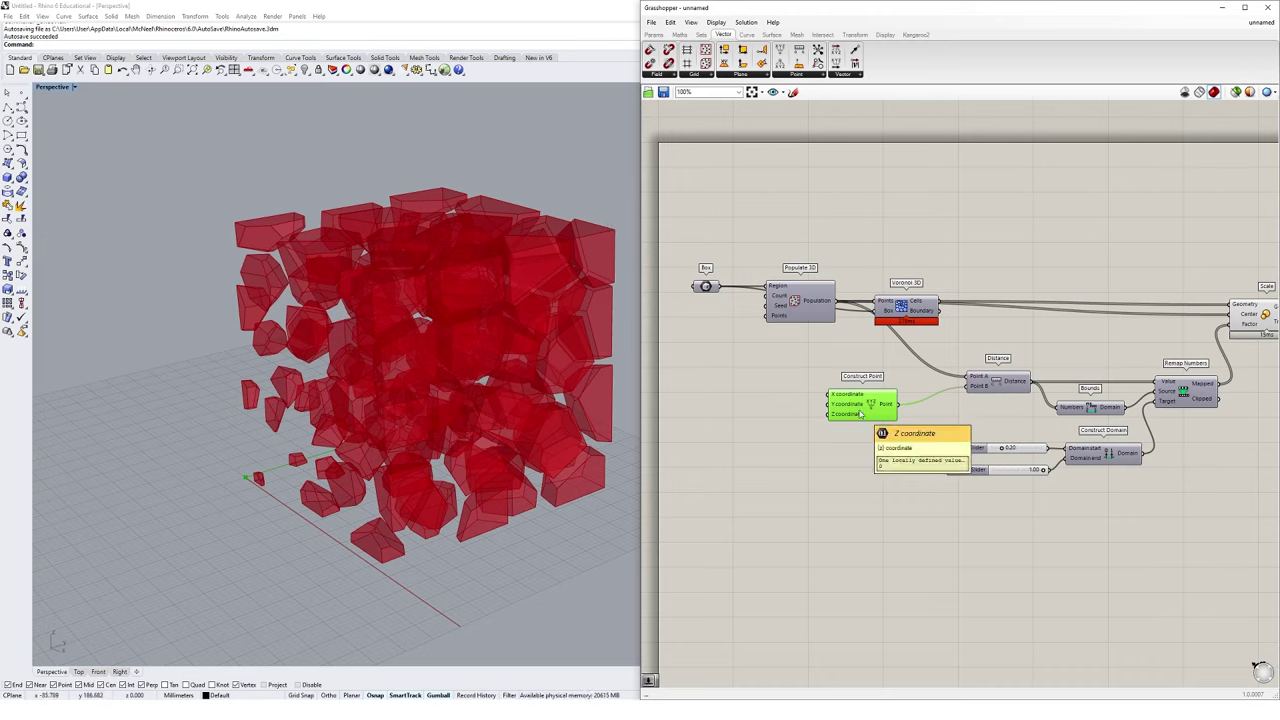
click(743, 426)
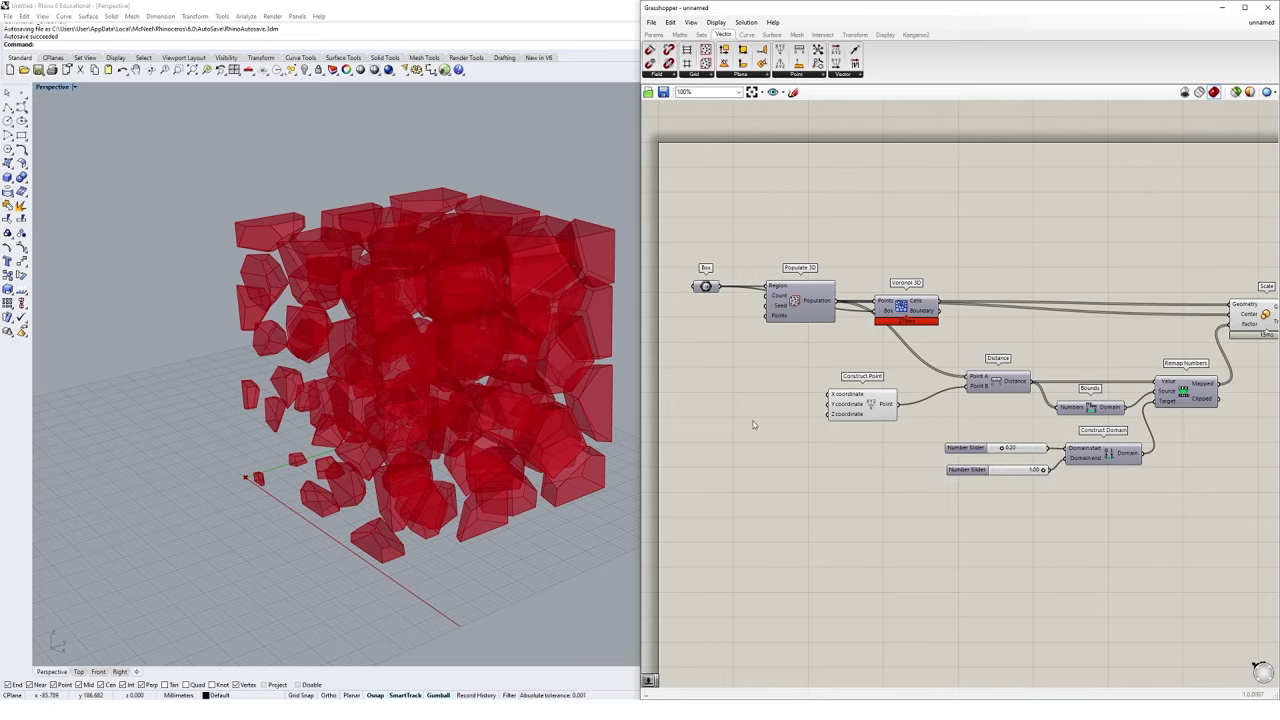
Try a number slider created with the value 50 beside Construct Point, then delete it.
double_click(754, 425)
text(50)
key(Return)
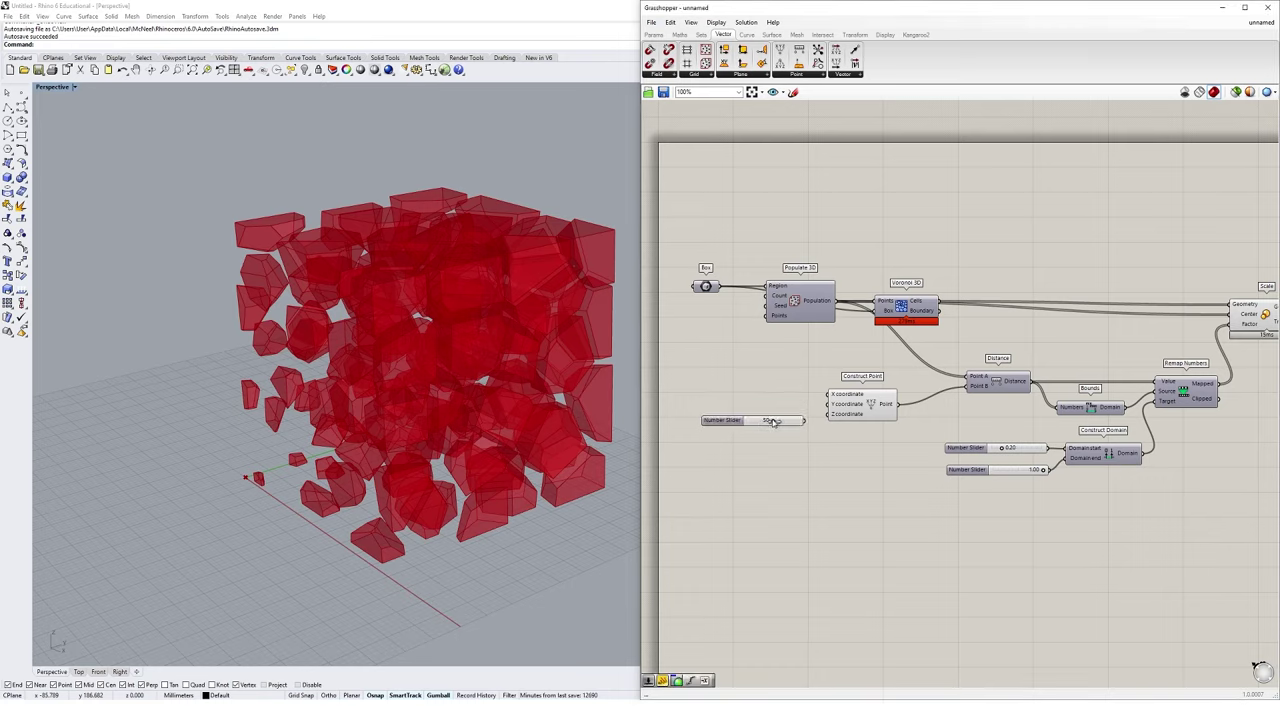
drag(773, 422, 812, 434)
drag(777, 392, 736, 445)
key(Delete)
Try a number slider created with the range 0 to 50 below Construct Point, then delete it.
double_click(757, 452)
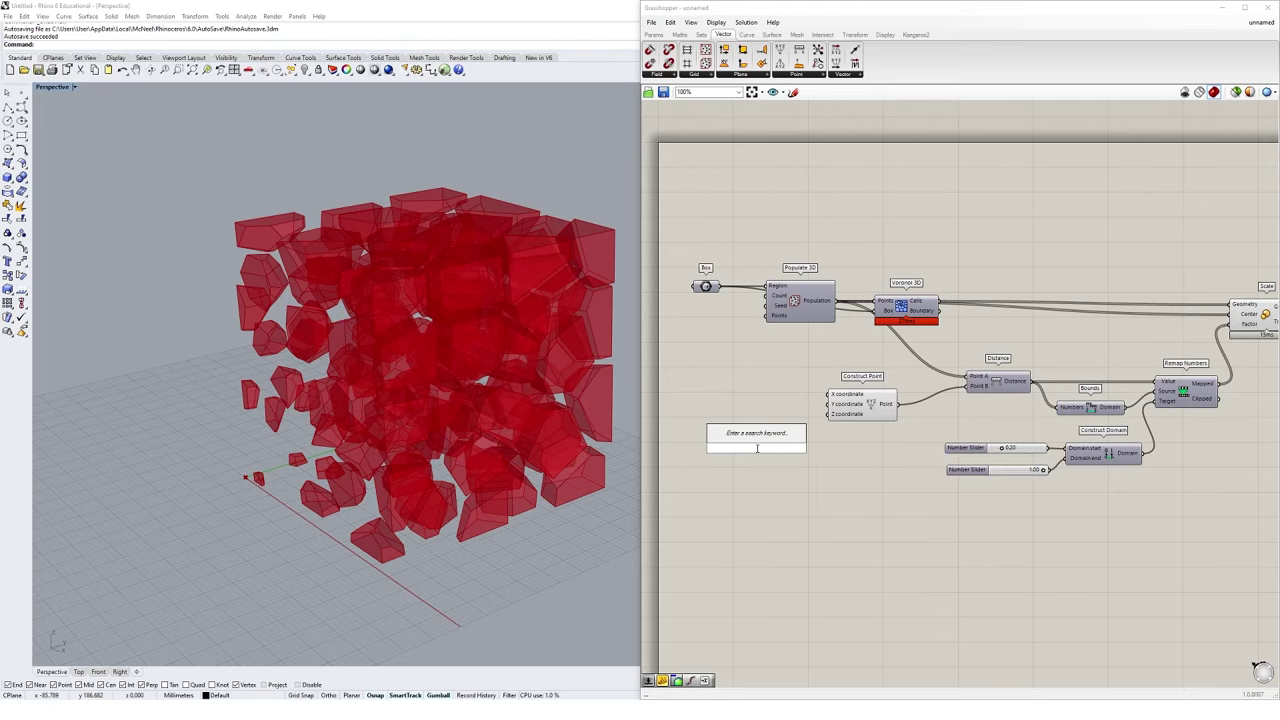
text(0)
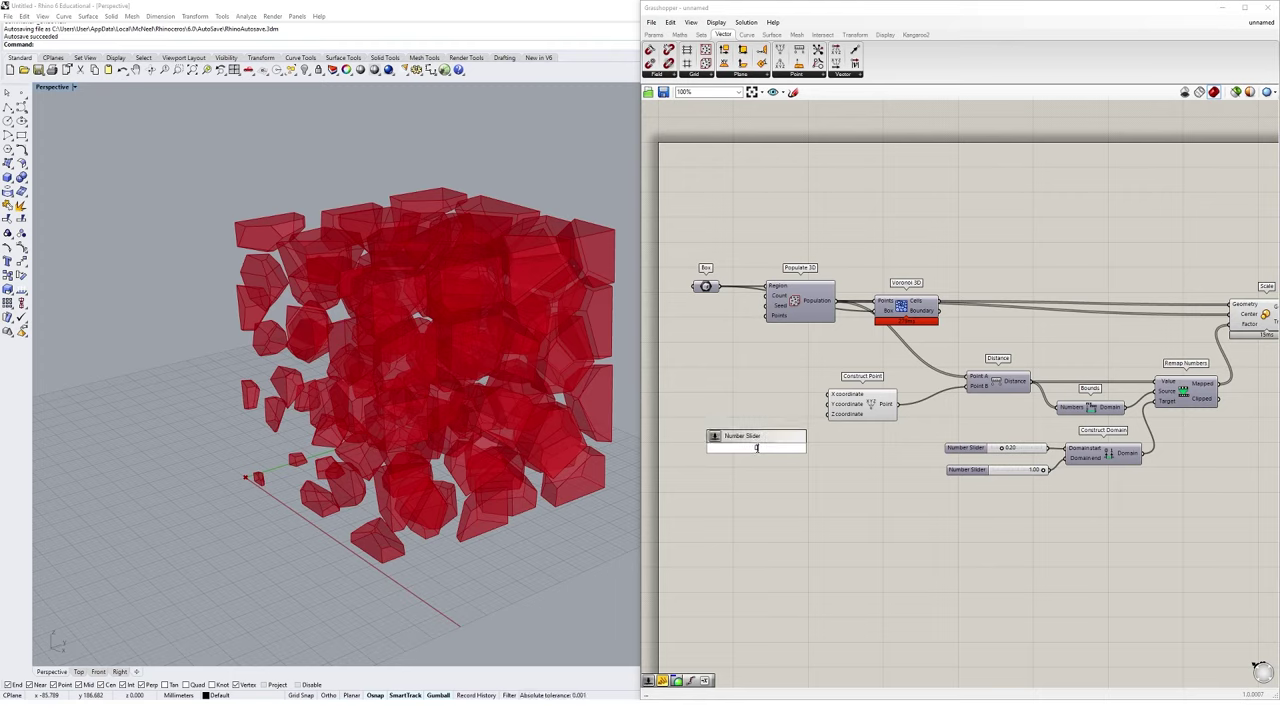
text(<50)
key(Return)
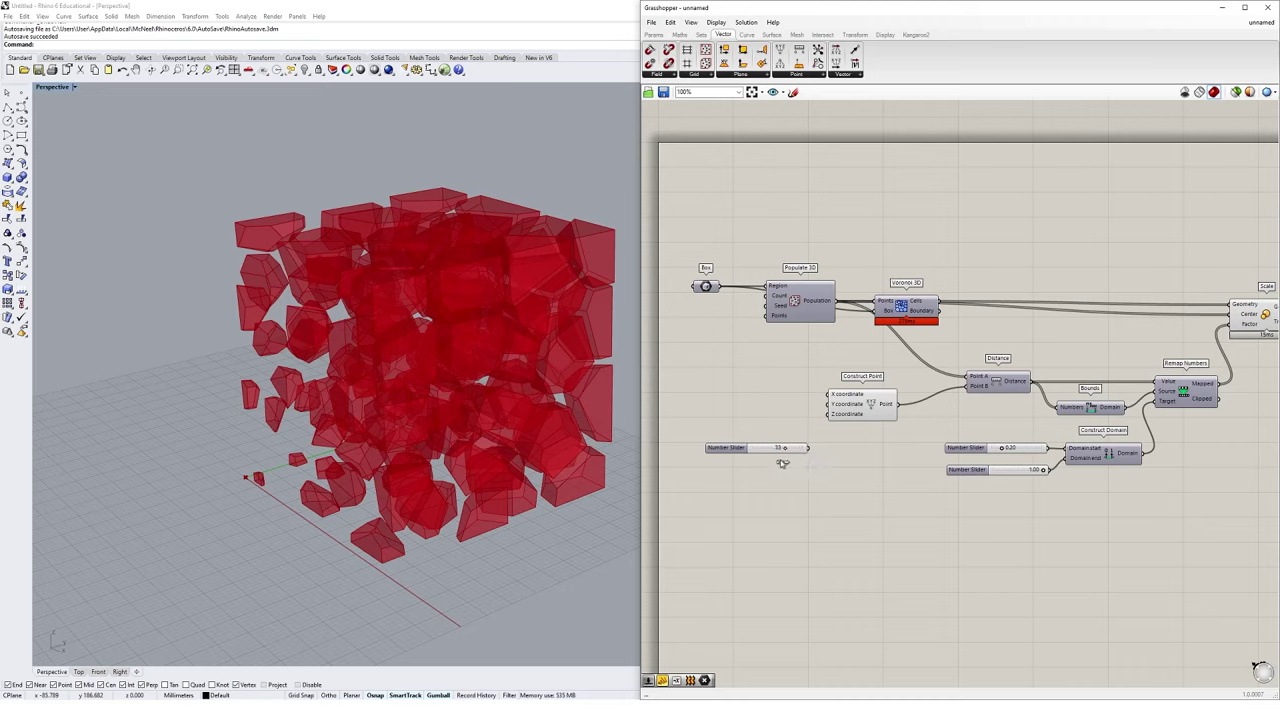
drag(785, 418, 708, 479)
key(Delete)
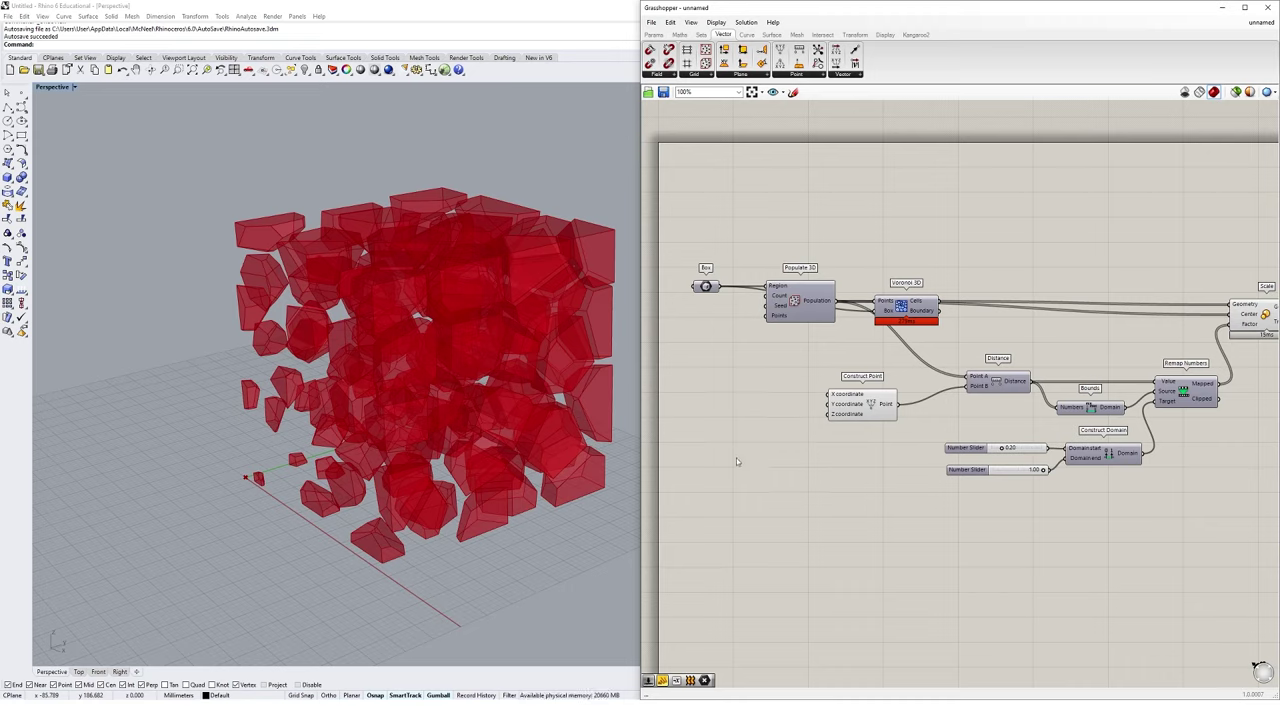
Try a whole-number slider with the value 25 and an upper limit of 50, then delete it.
double_click(736, 458)
text(0)
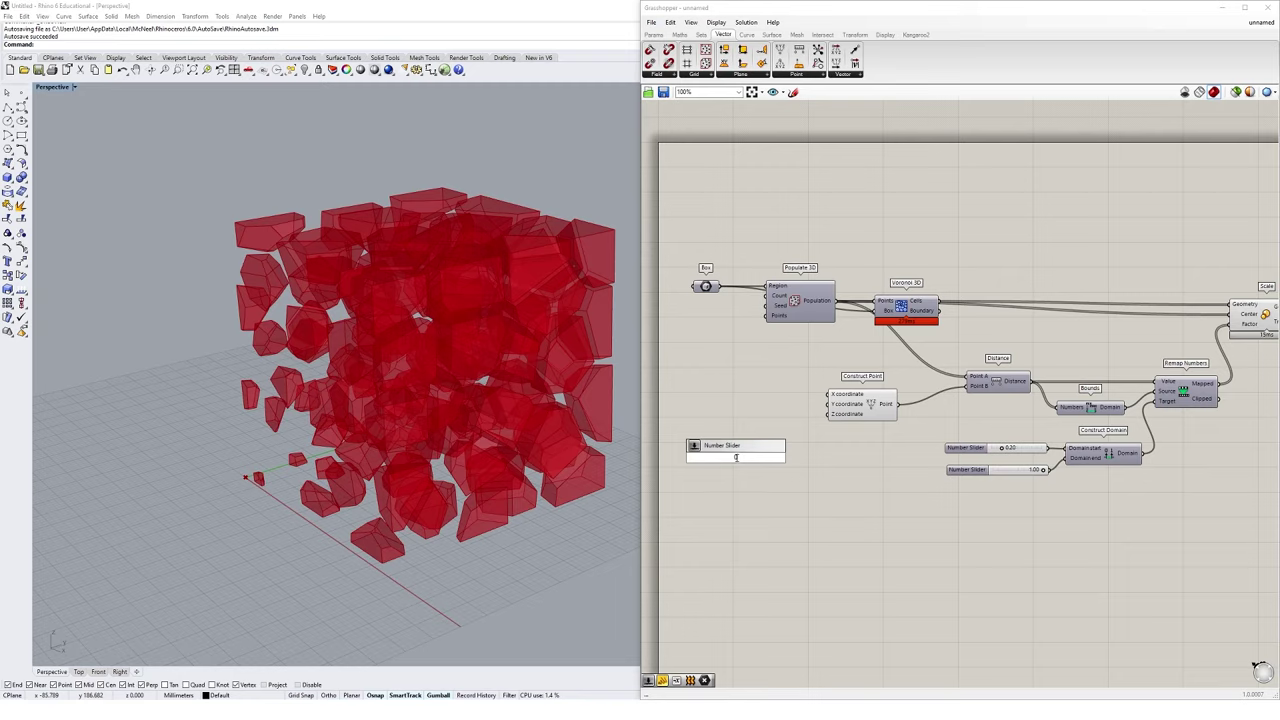
text(.)
text(25)
text(<)
text(50)
key(Return)
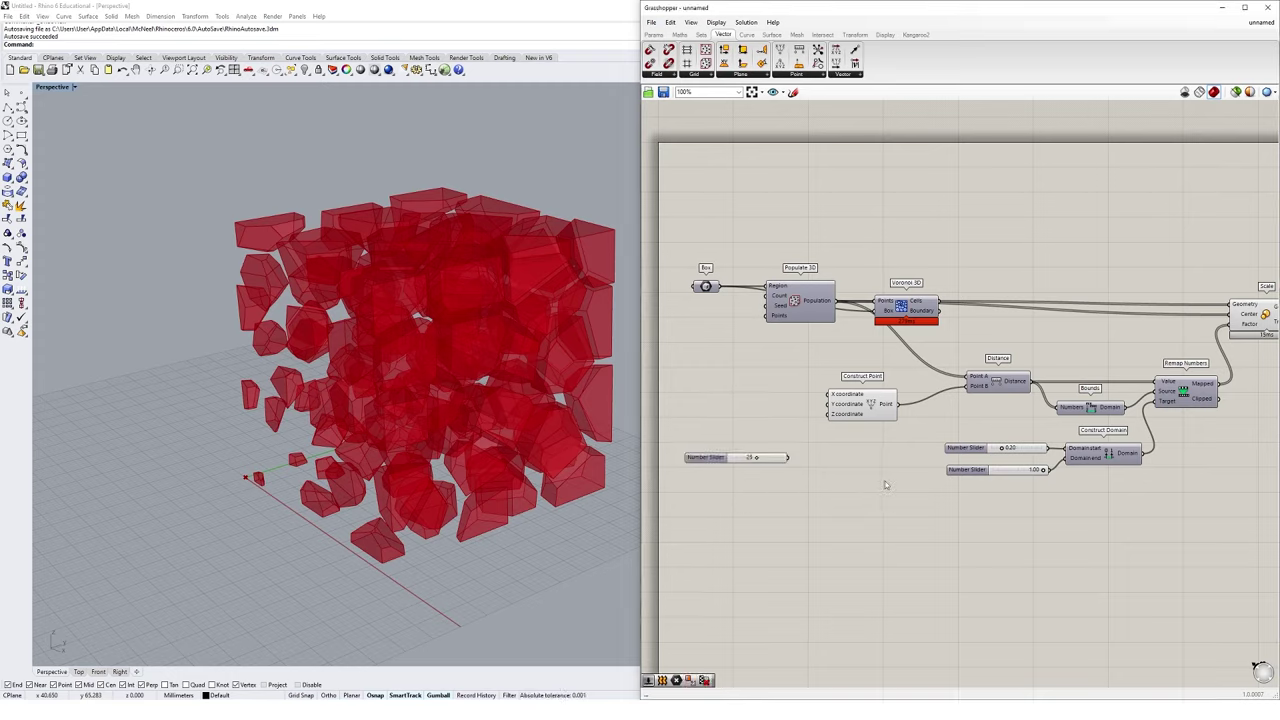
drag(786, 432, 740, 483)
key(Delete)
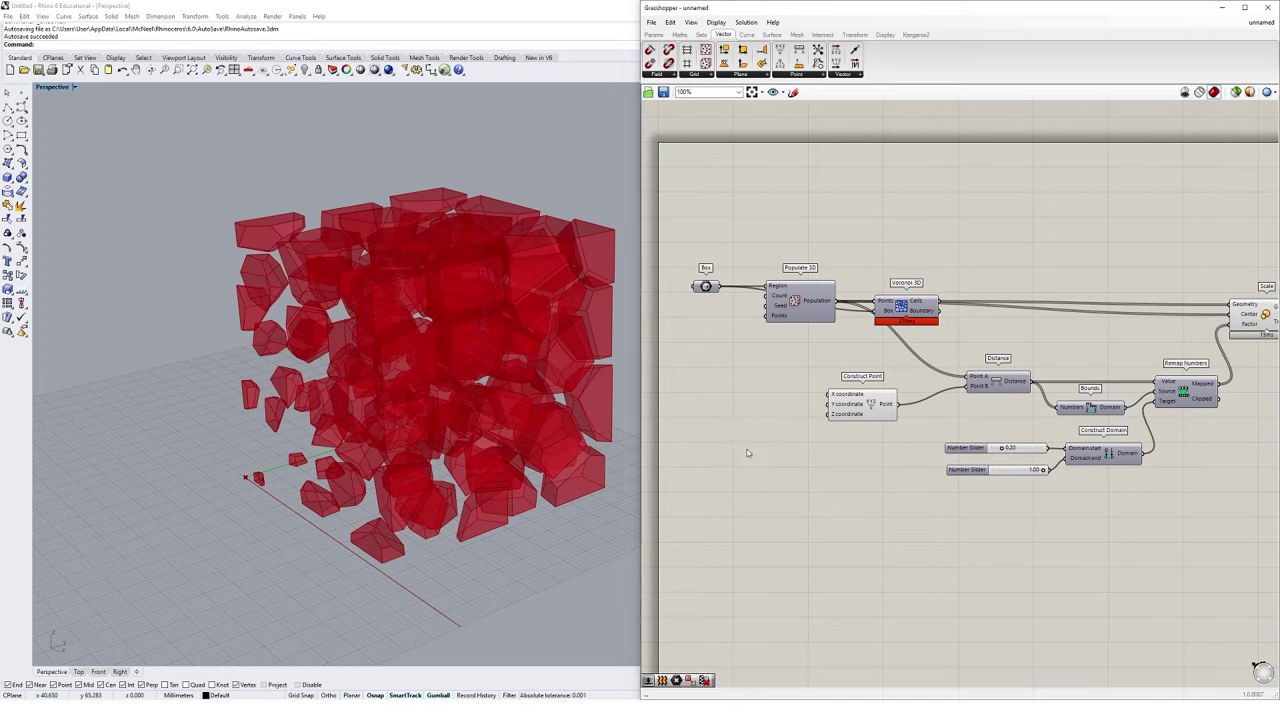
Add a two-decimal number slider from 0 to 50 with the value 25.00, and review its digits and numeric domain settings.
double_click(747, 448)
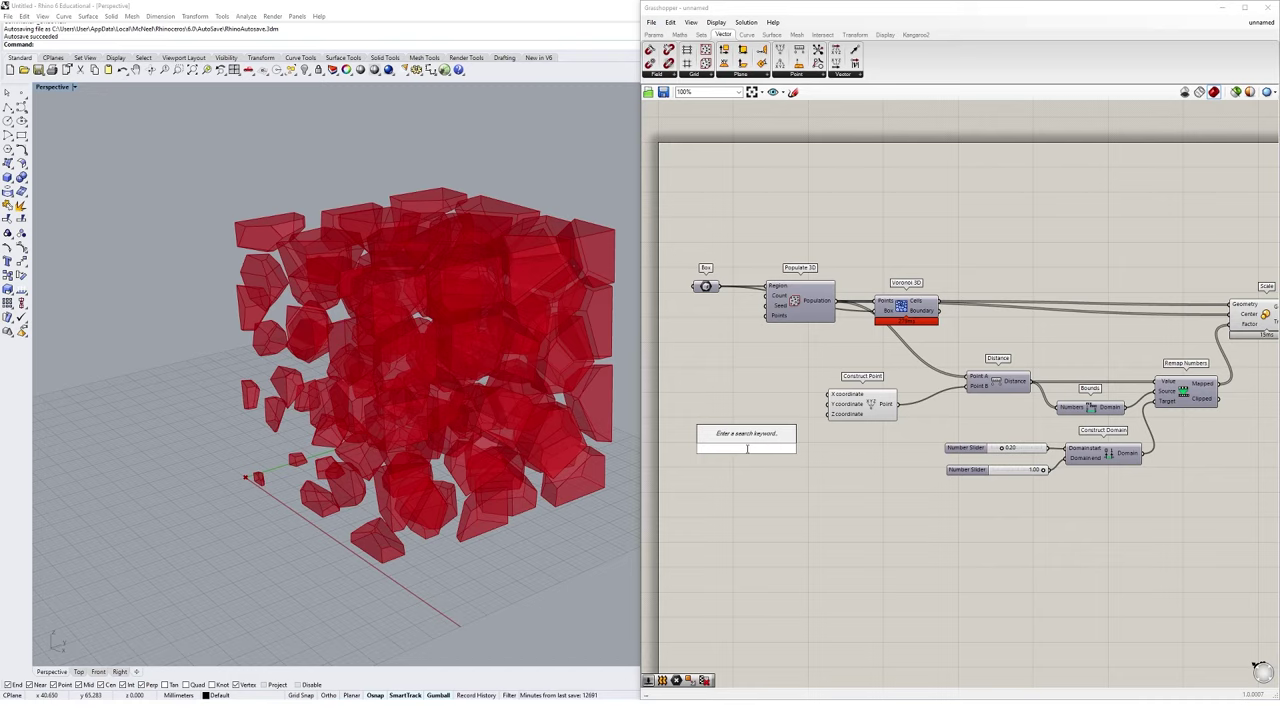
text(0<)
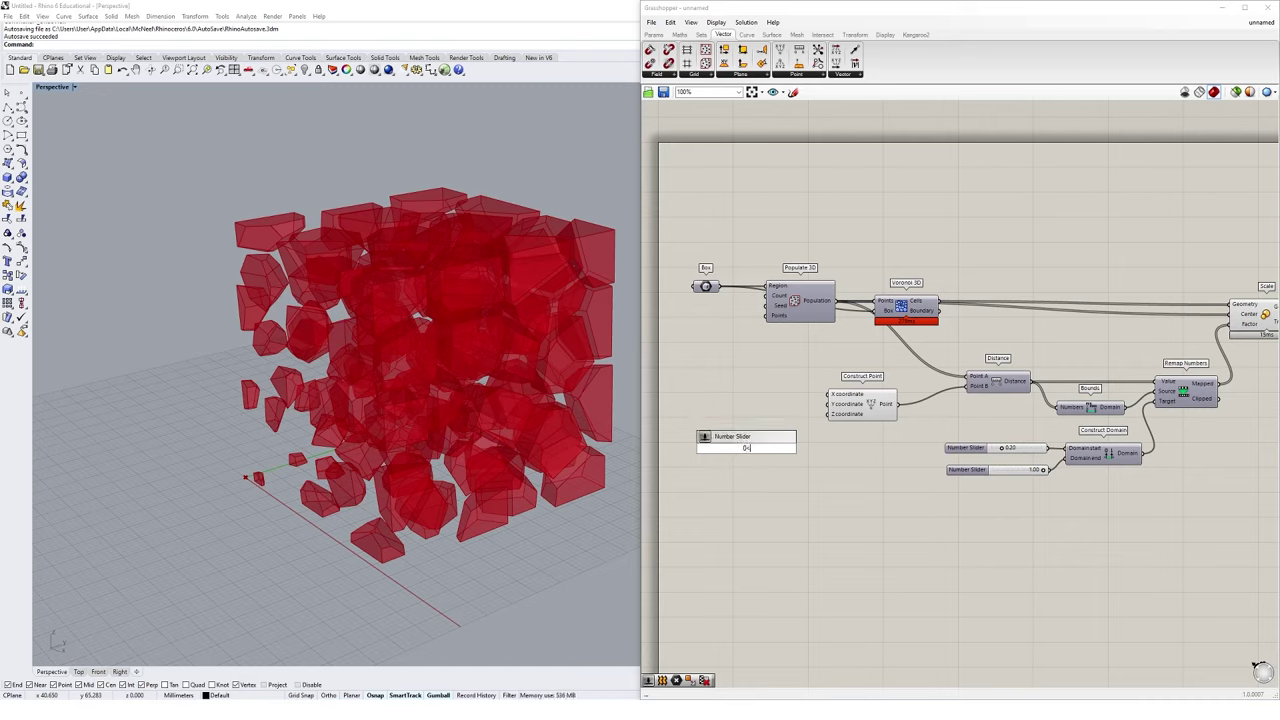
text(25.00<50)
key(Return)
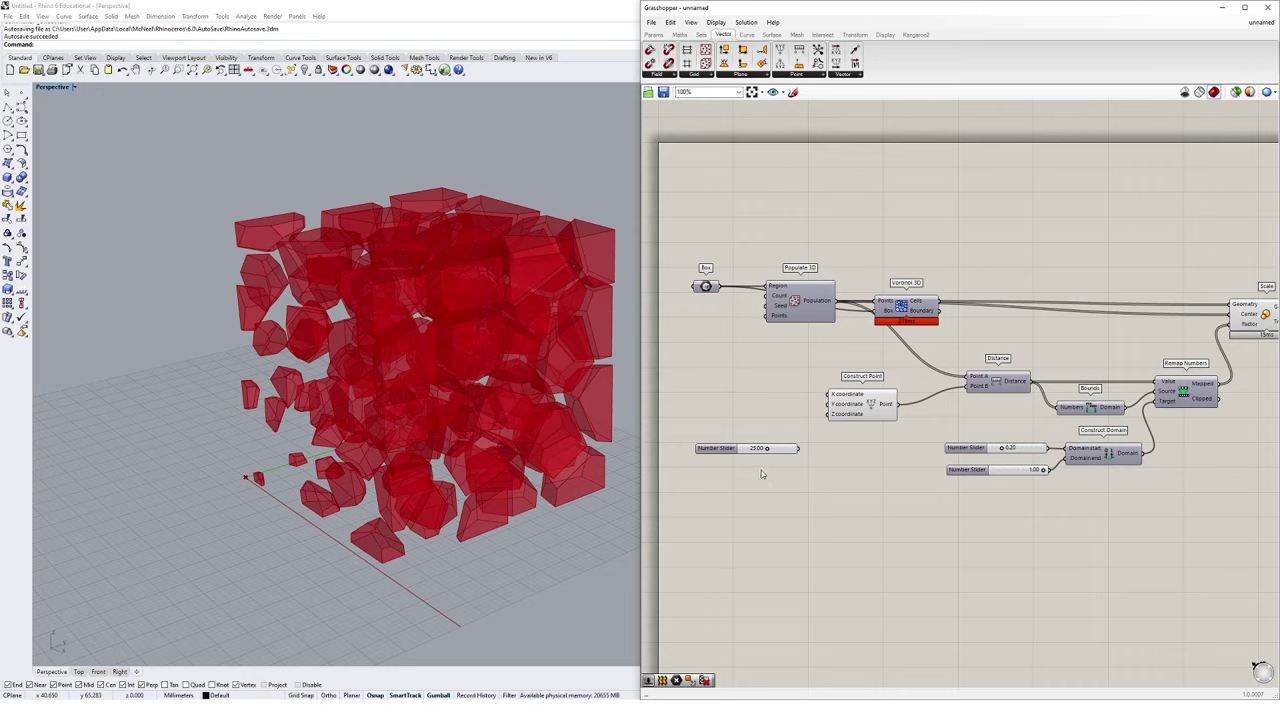
double_click(733, 449)
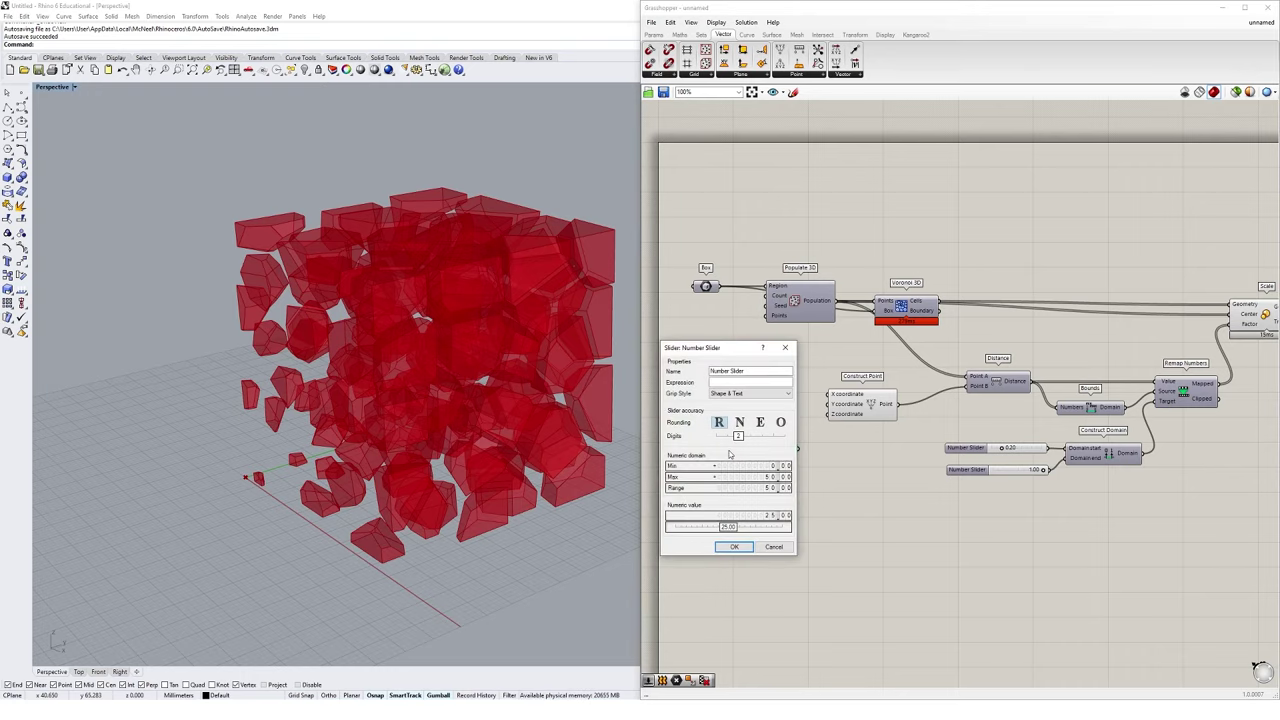
drag(720, 349, 632, 301)
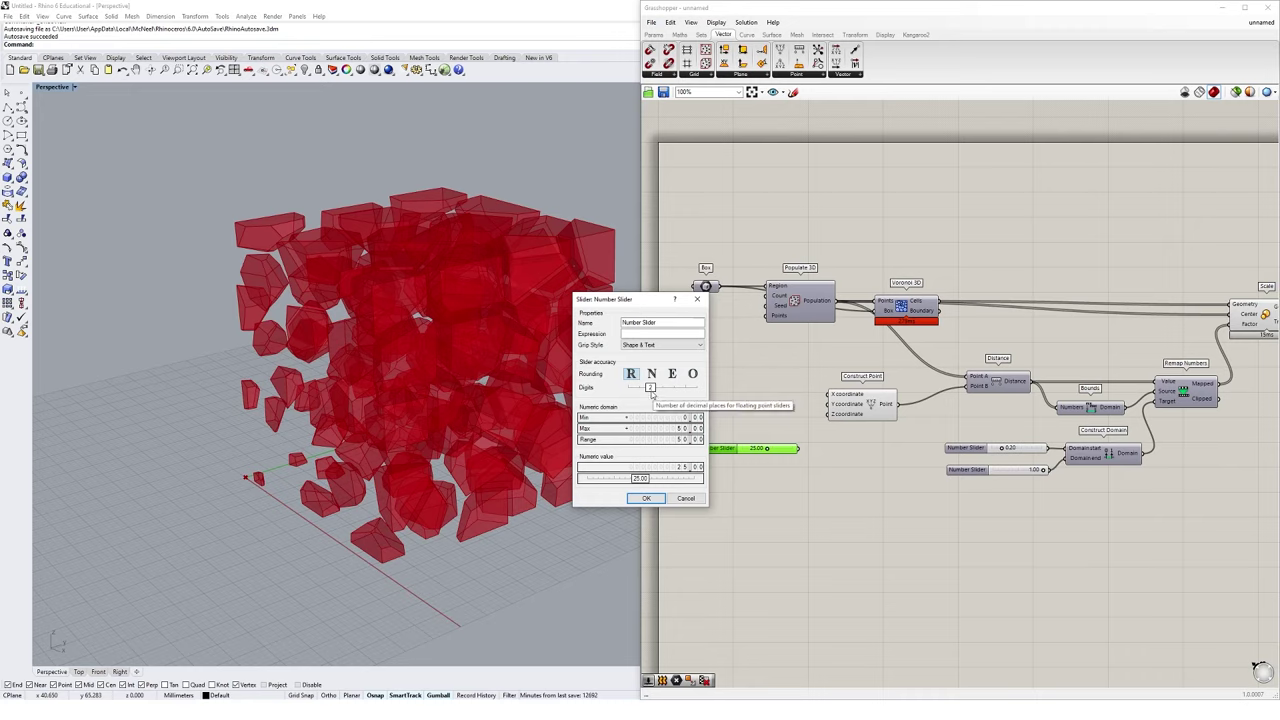
double_click(686, 428)
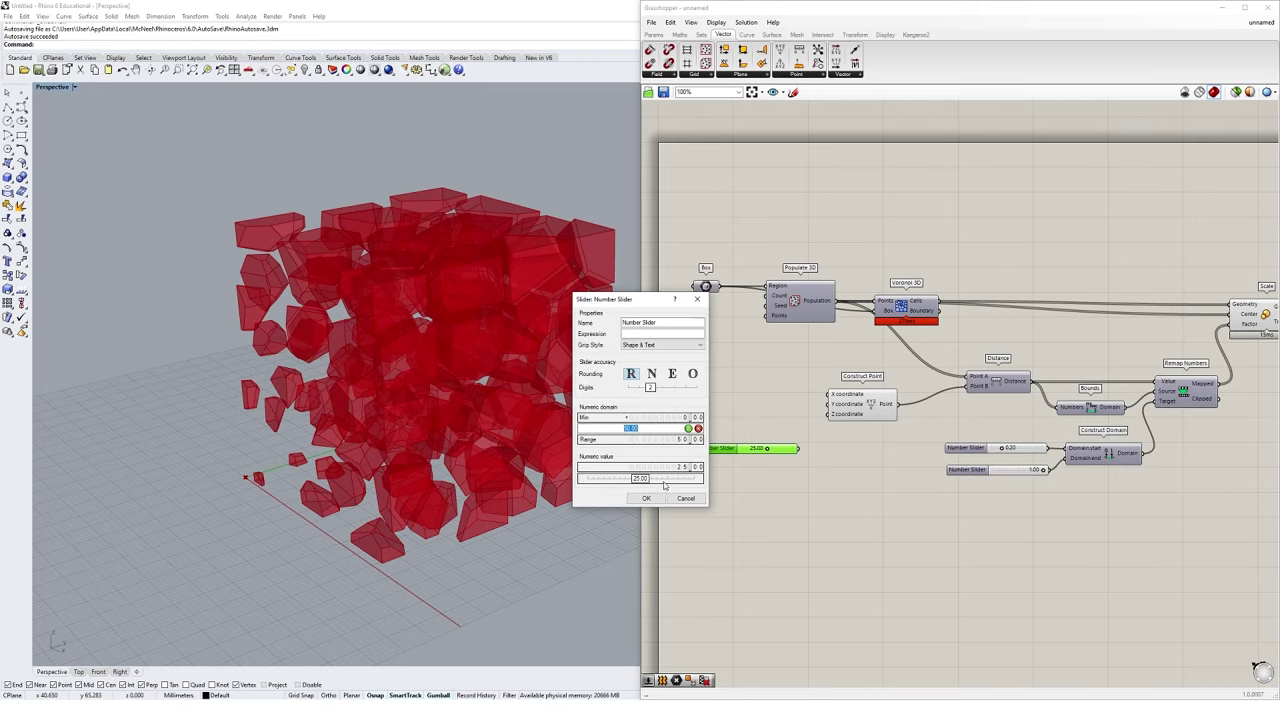
click(697, 299)
Place the slider beside Construct Point, wire it to the X, Y and Z coordinates, and set it to 0.00.
drag(714, 456, 828, 404)
drag(796, 407, 828, 414)
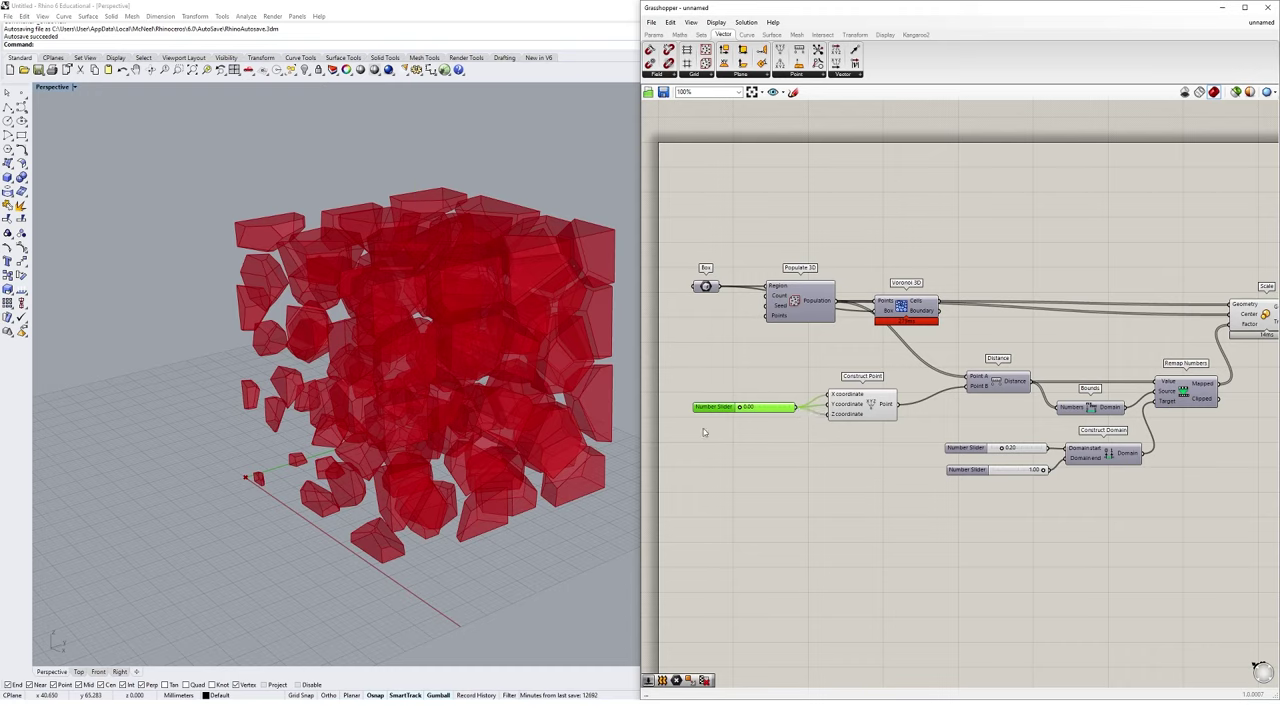
mouse_move(741, 409)
mouse_down()
mouse_move(793, 410)
mouse_move(729, 418)
mouse_move(805, 422)
mouse_move(722, 424)
mouse_up()
Add a Custom Preview component beyond the Scale component.
right_drag(1102, 336, 973, 341)
mouse_move(980, 332)
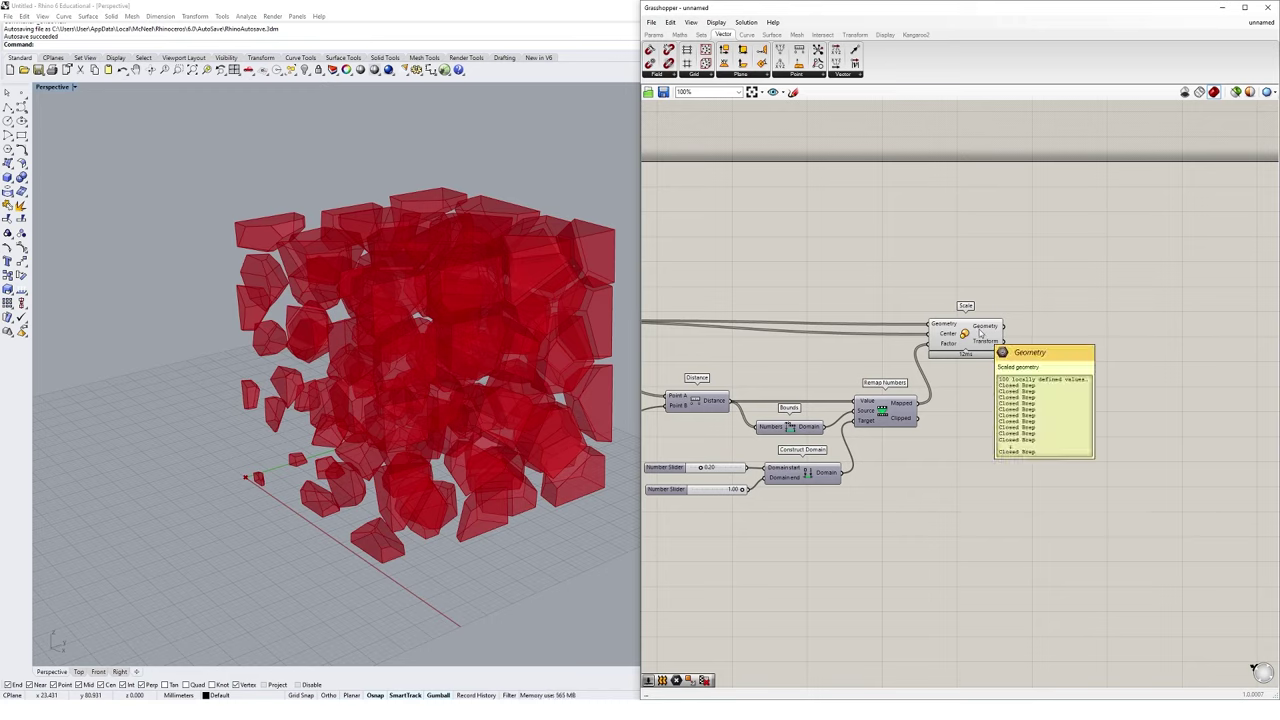
double_click(1066, 333)
text(preview)
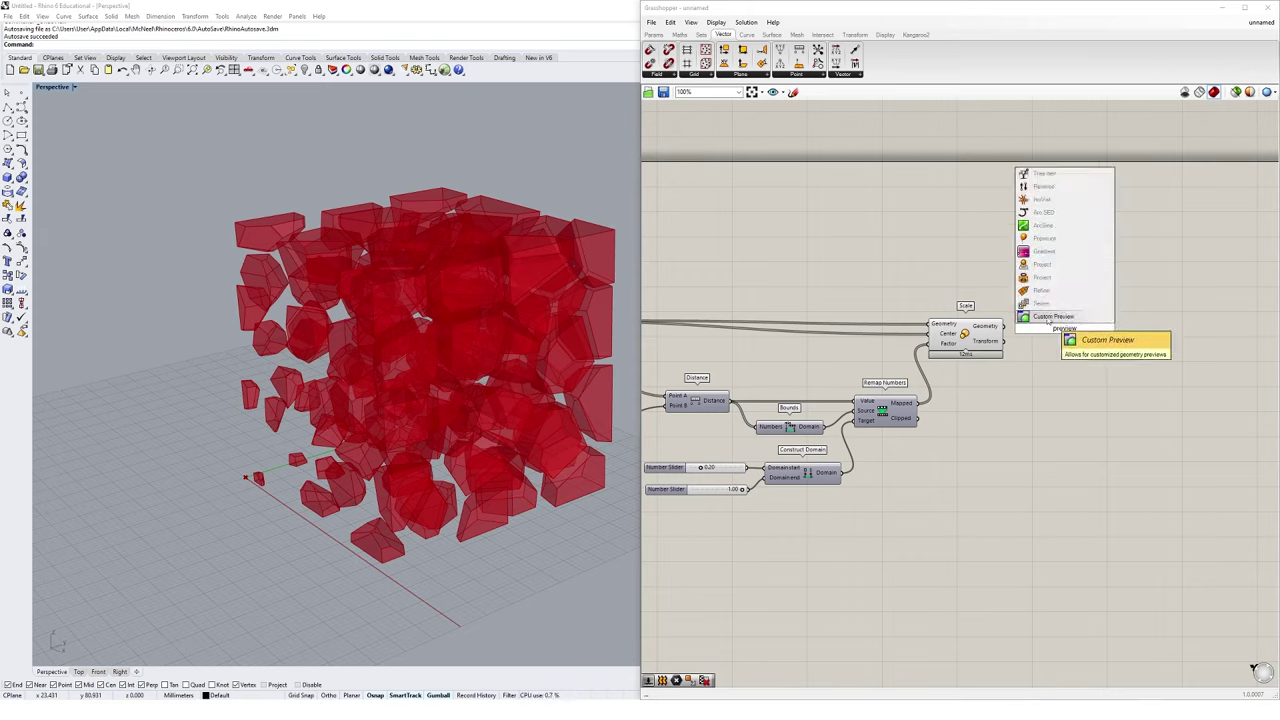
click(1047, 318)
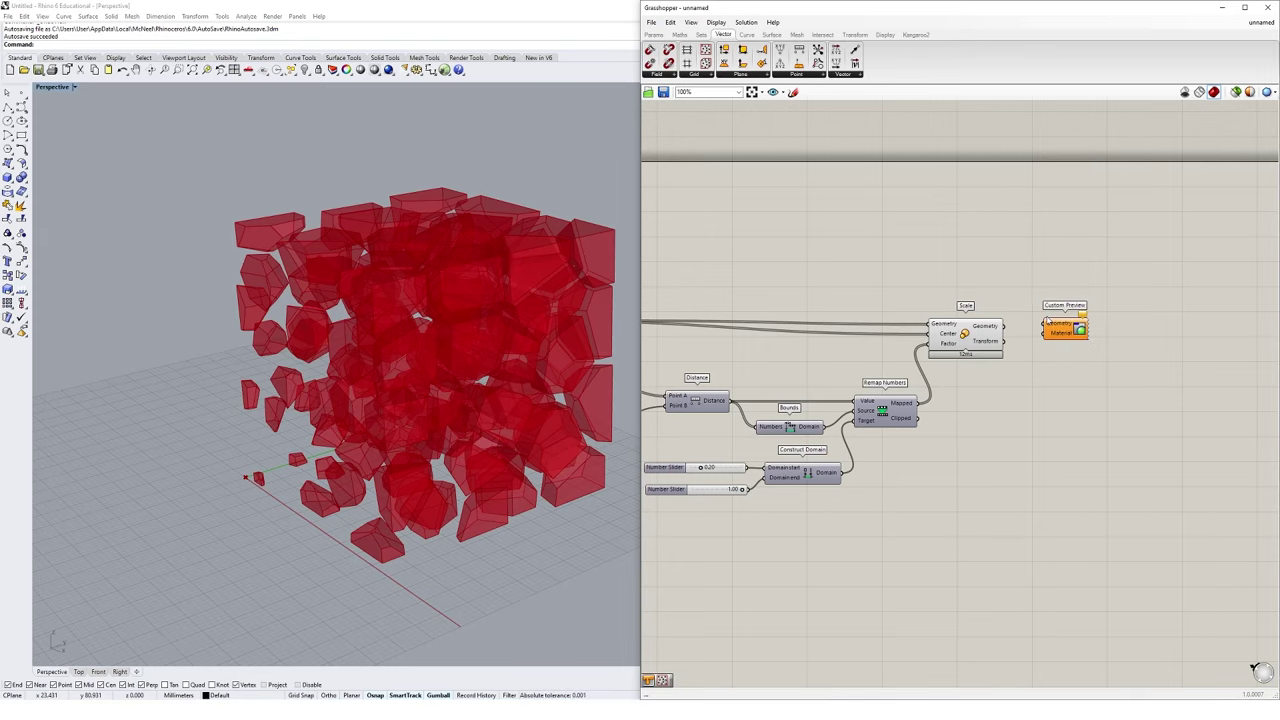
Move Custom Preview slightly away from Scale and connect Scale's Geometry output to its Geometry input.
click(887, 35)
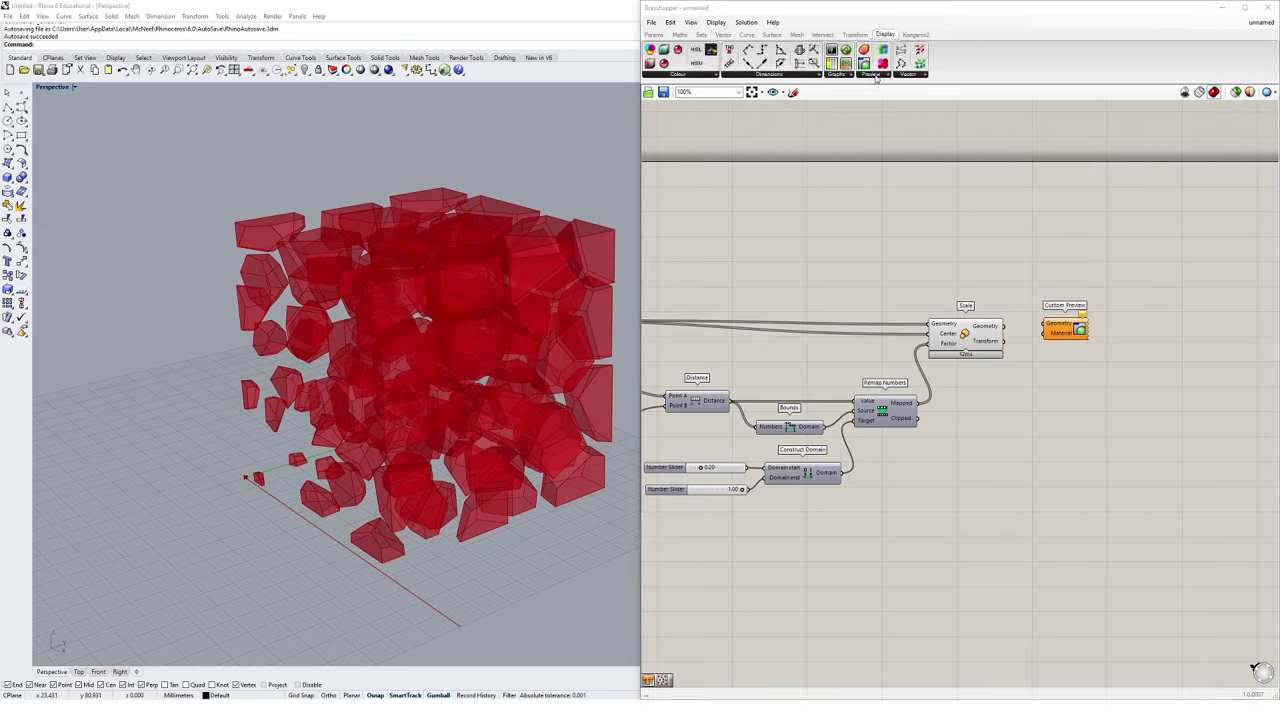
click(872, 75)
click(1091, 231)
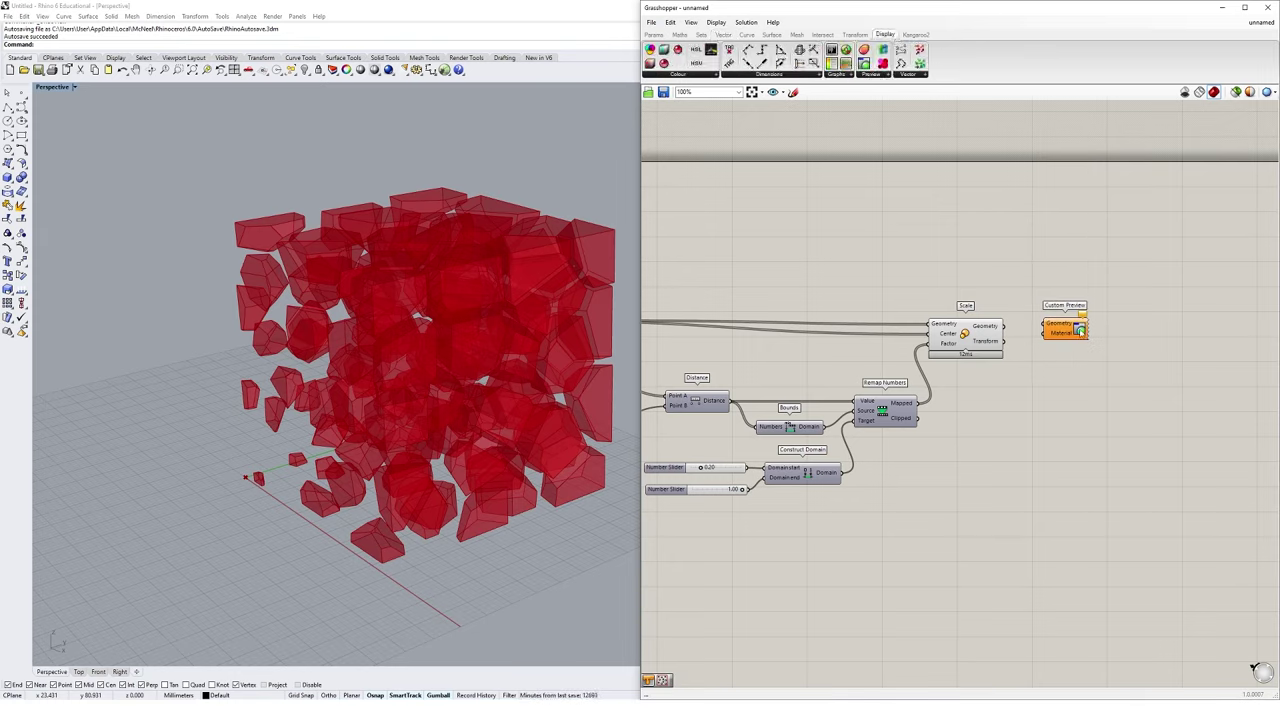
drag(1079, 330, 1089, 337)
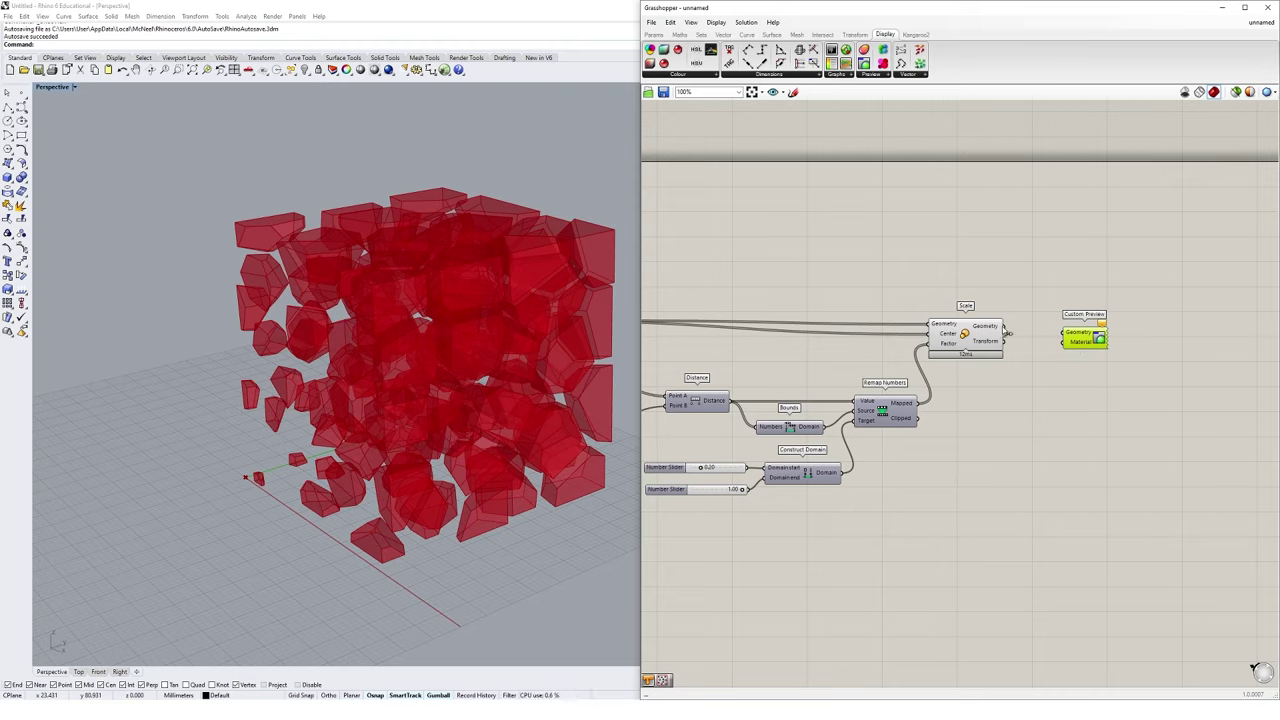
drag(1007, 332, 1089, 326)
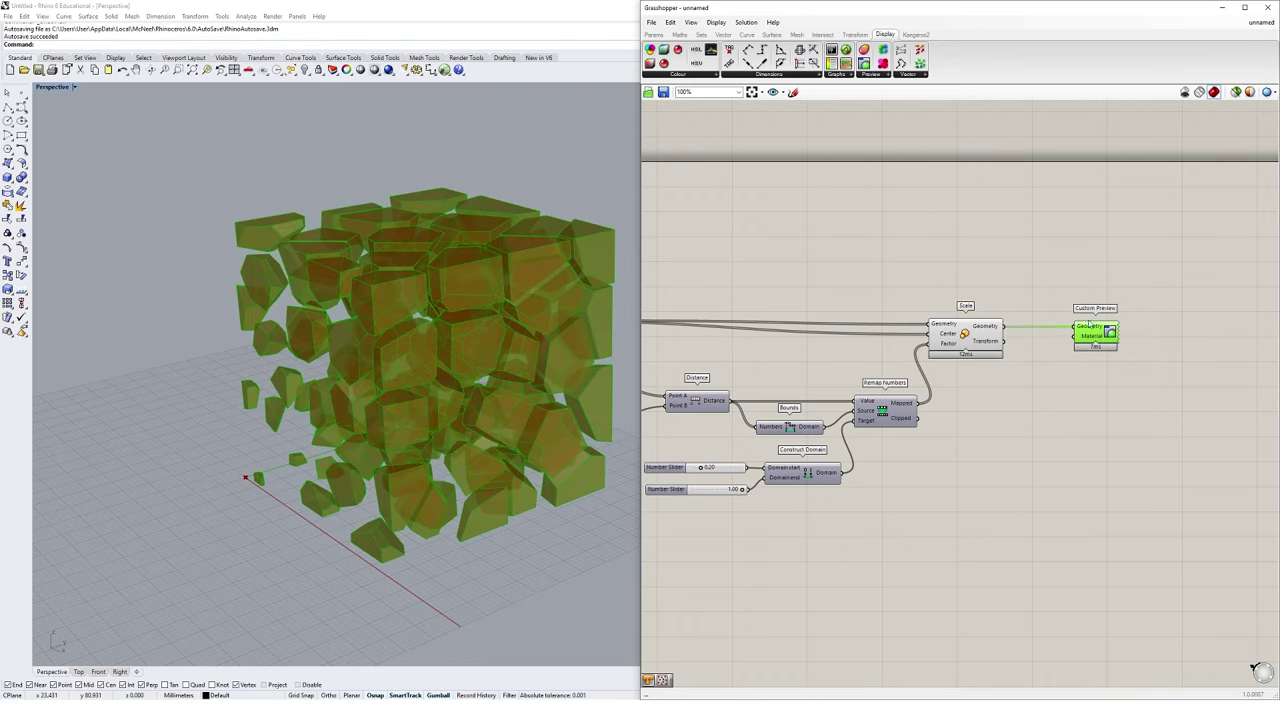
click(1065, 292)
Turn off the Scale component's own preview.
scroll(1092, 288, down, 1)
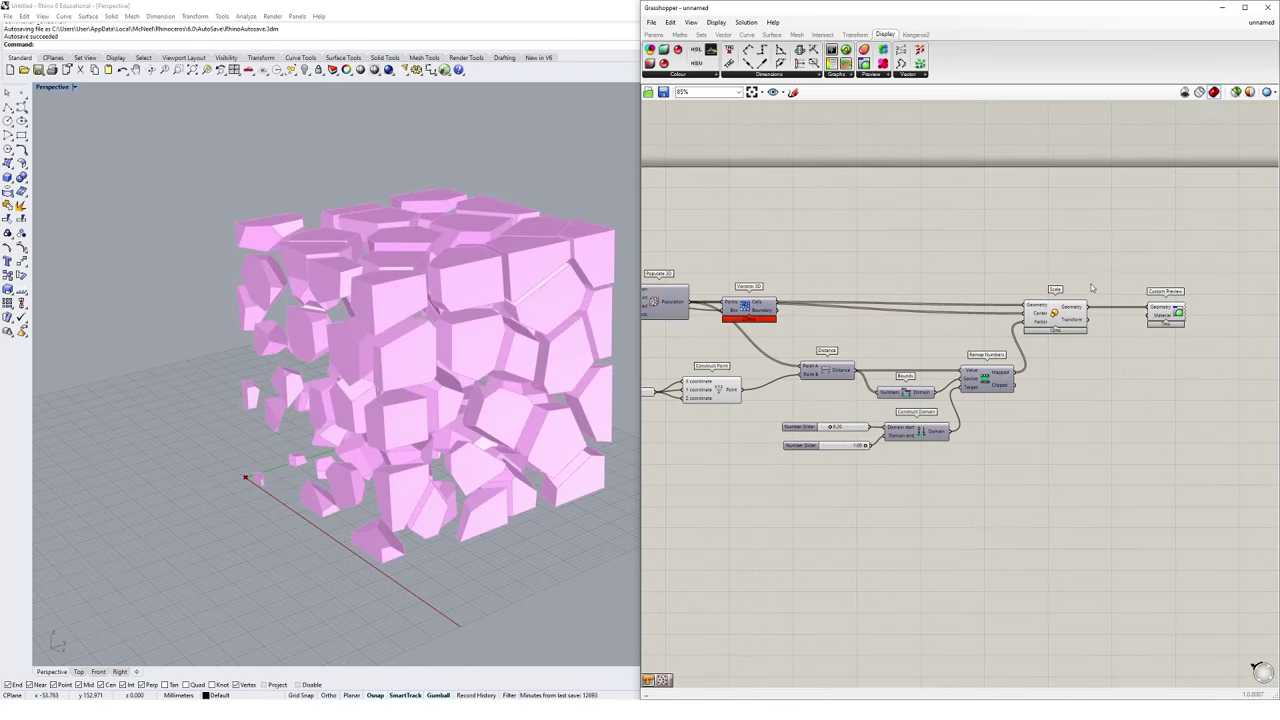
drag(1094, 258, 648, 487)
click(1091, 366)
click(1052, 292)
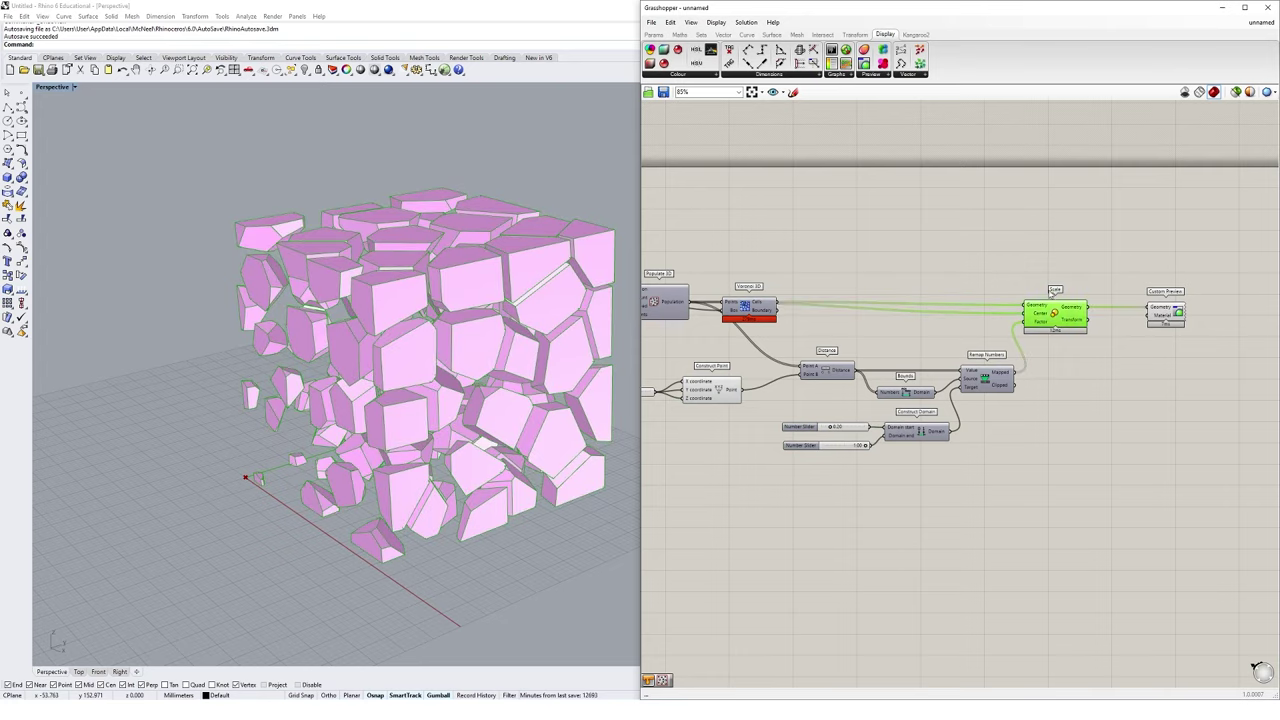
right_click(1054, 290)
click(1090, 292)
Add a Colour Swatch below Scale and connect it to the Material input of Custom Preview.
scroll(1068, 313, up, 3)
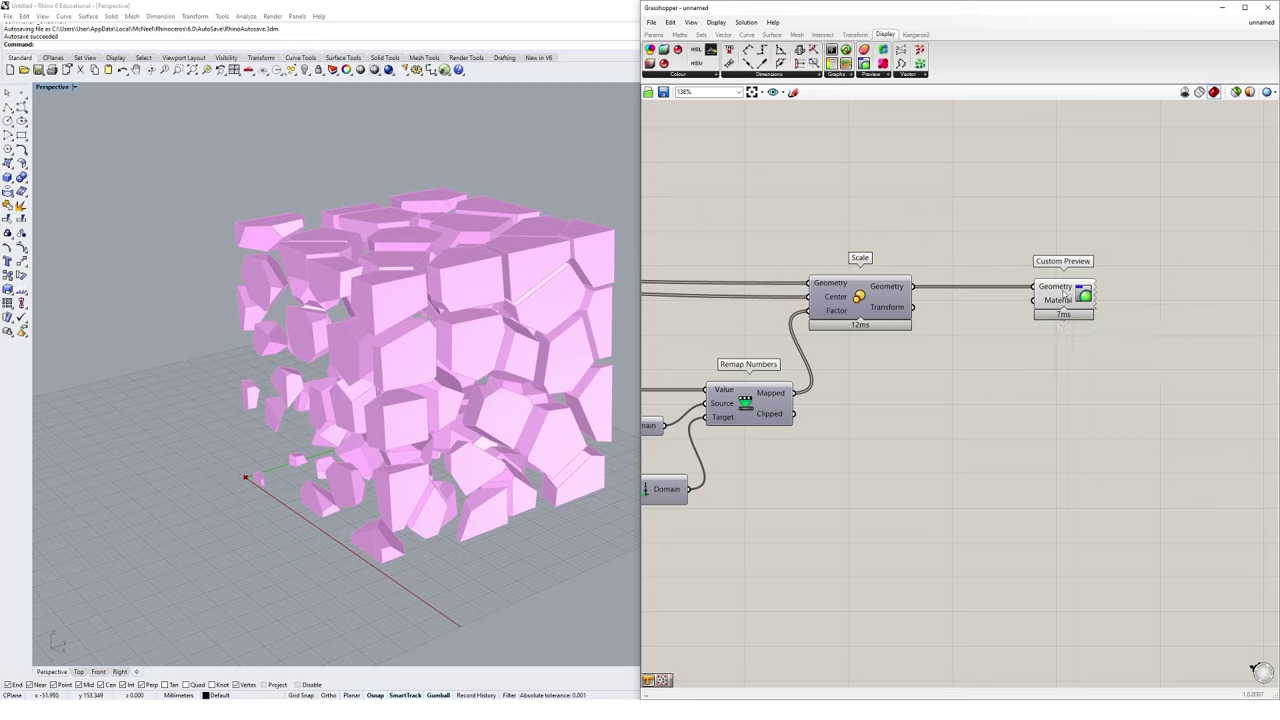
double_click(951, 397)
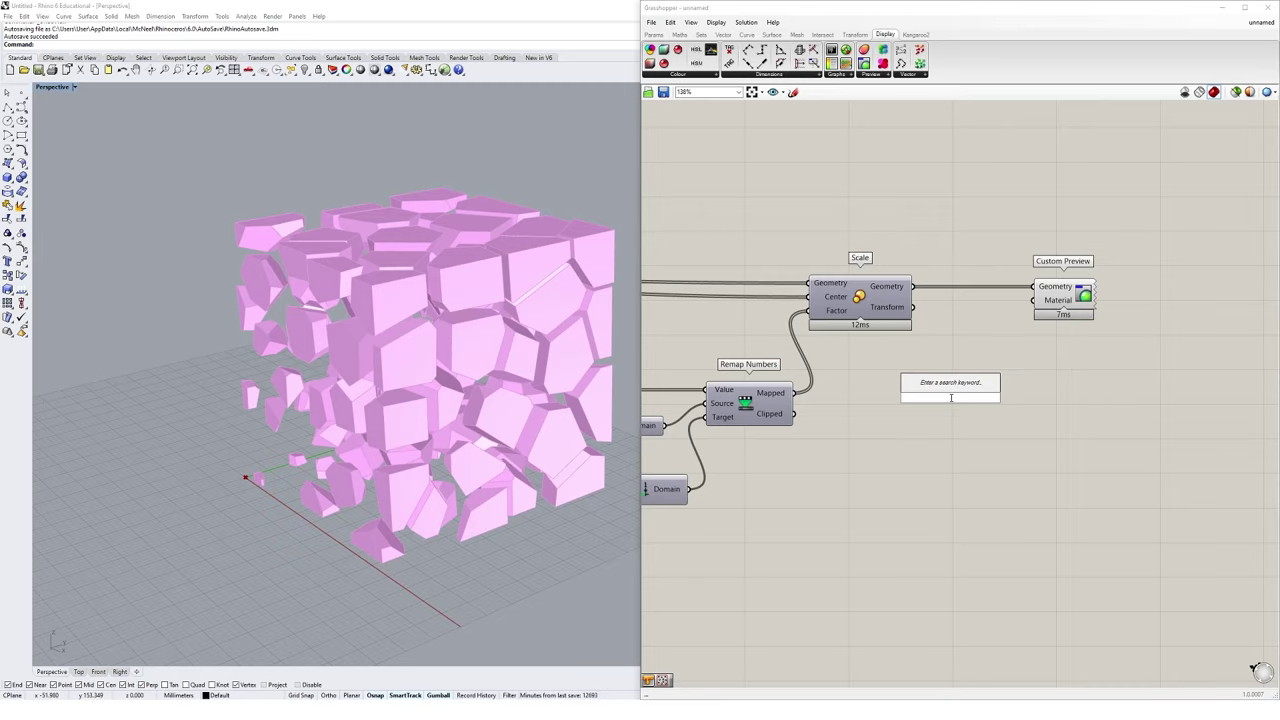
text(swi)
key(BackSpace)
text(atch)
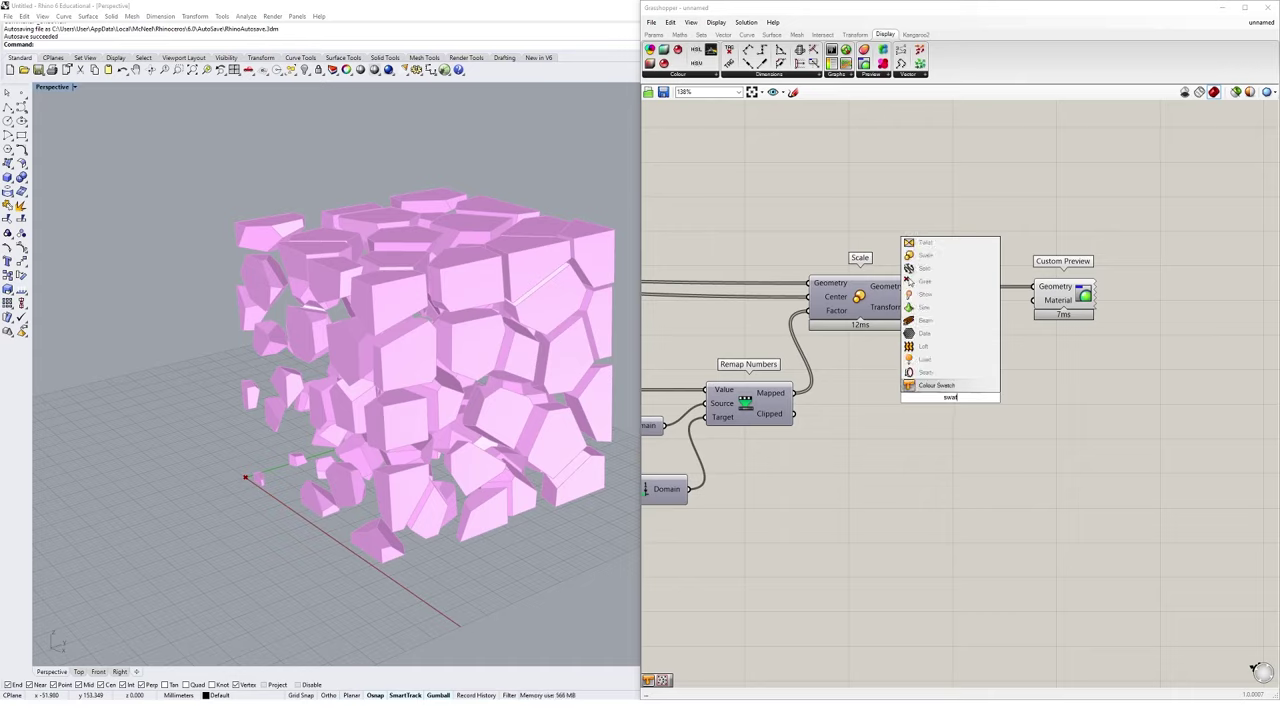
key(Return)
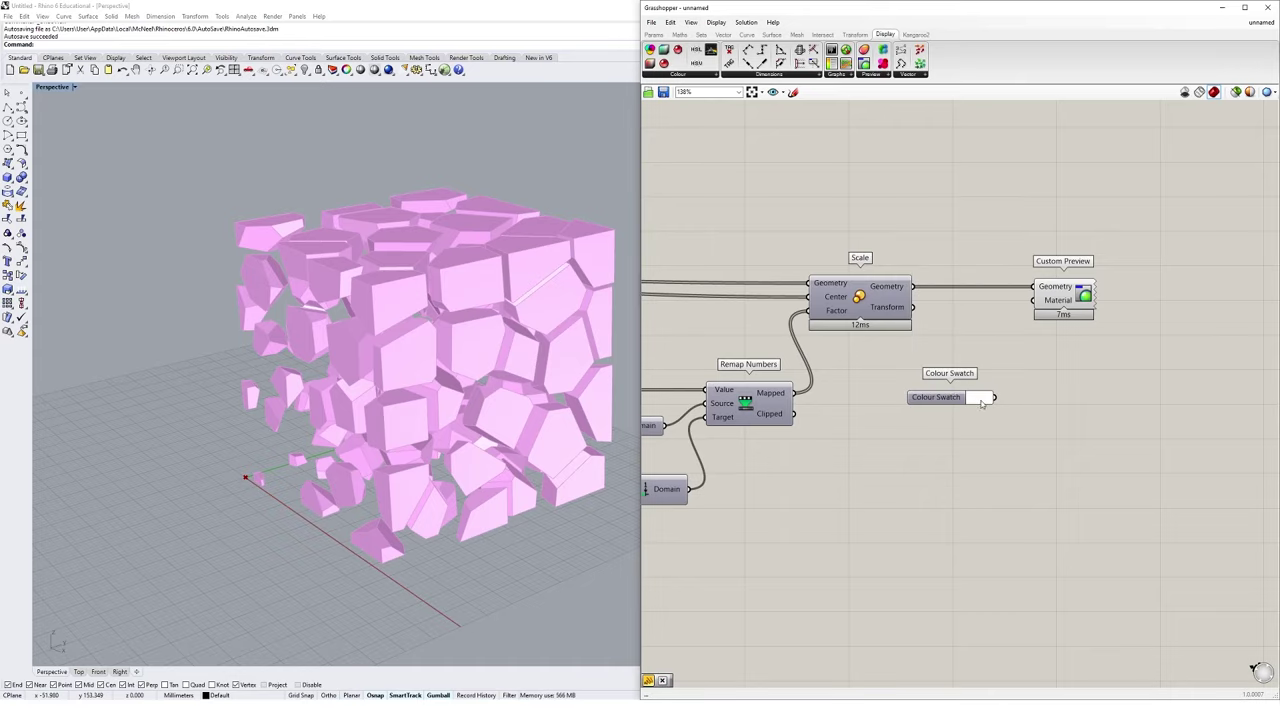
drag(981, 412, 961, 409)
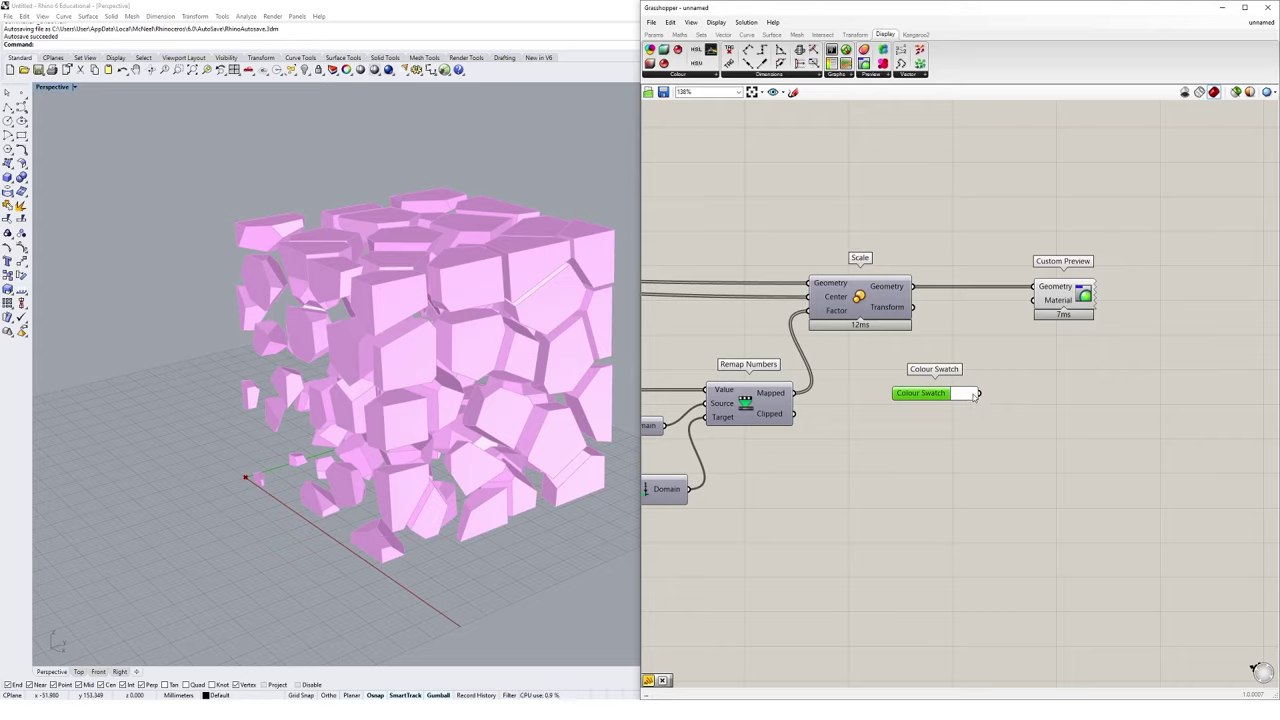
drag(980, 395, 1033, 311)
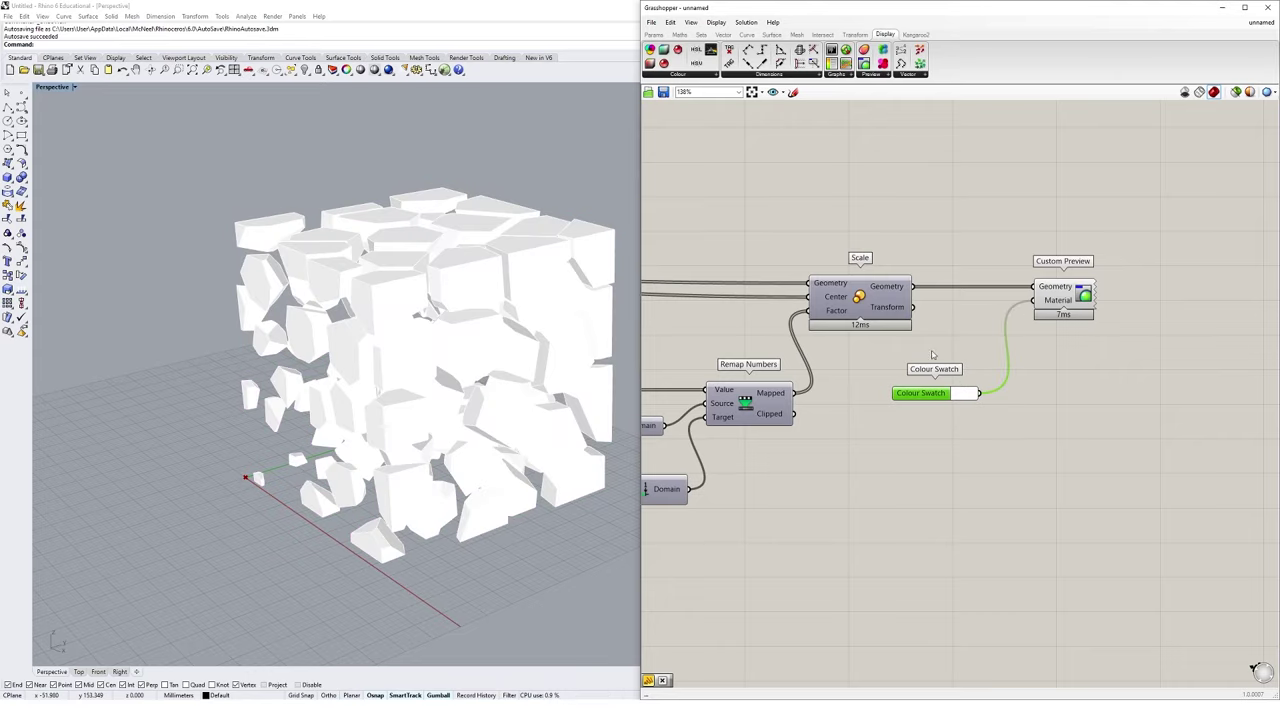
Set the Colour Swatch to a saturated blue with hue 254°, saturation 100 and value 100.
click(967, 396)
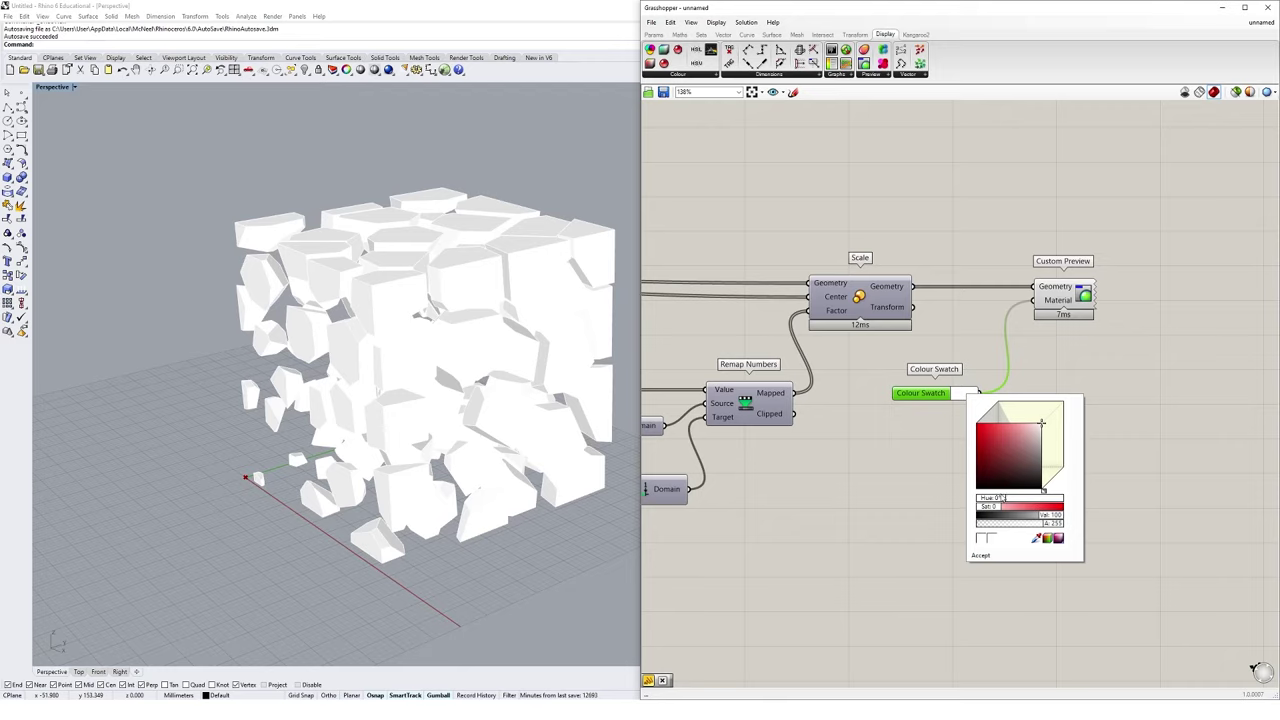
drag(1001, 499, 1041, 500)
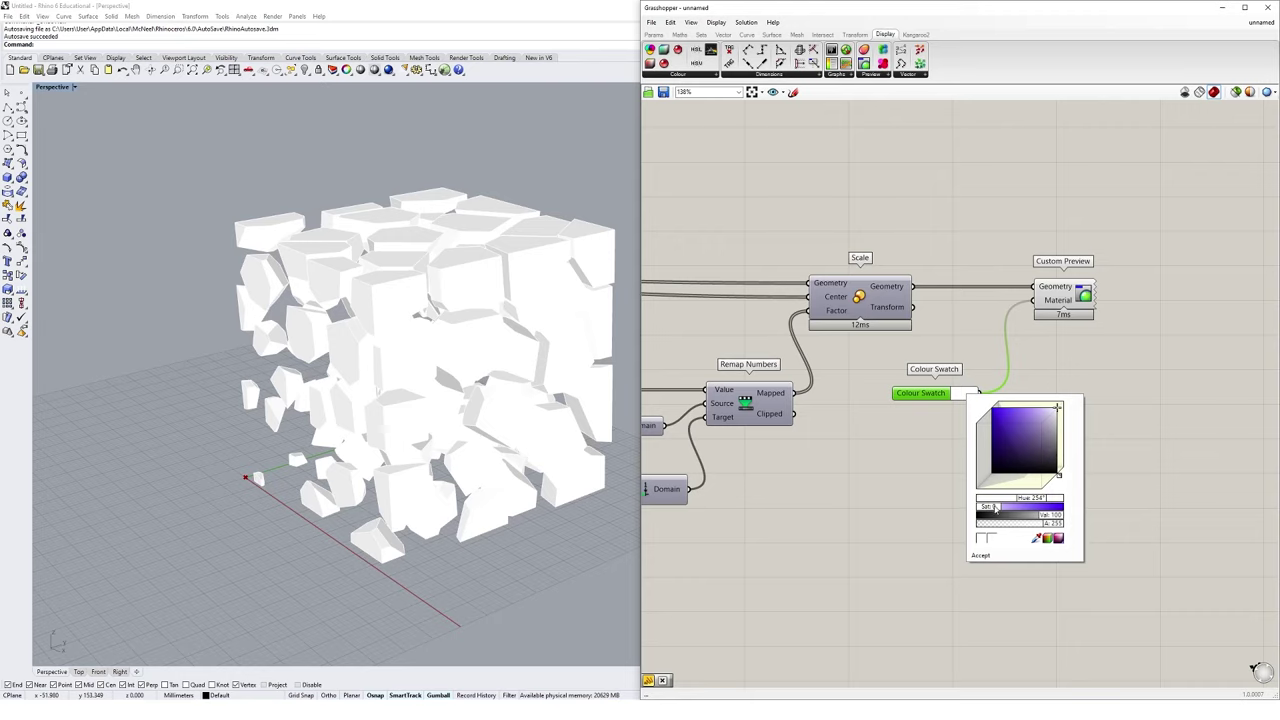
drag(1055, 407, 990, 405)
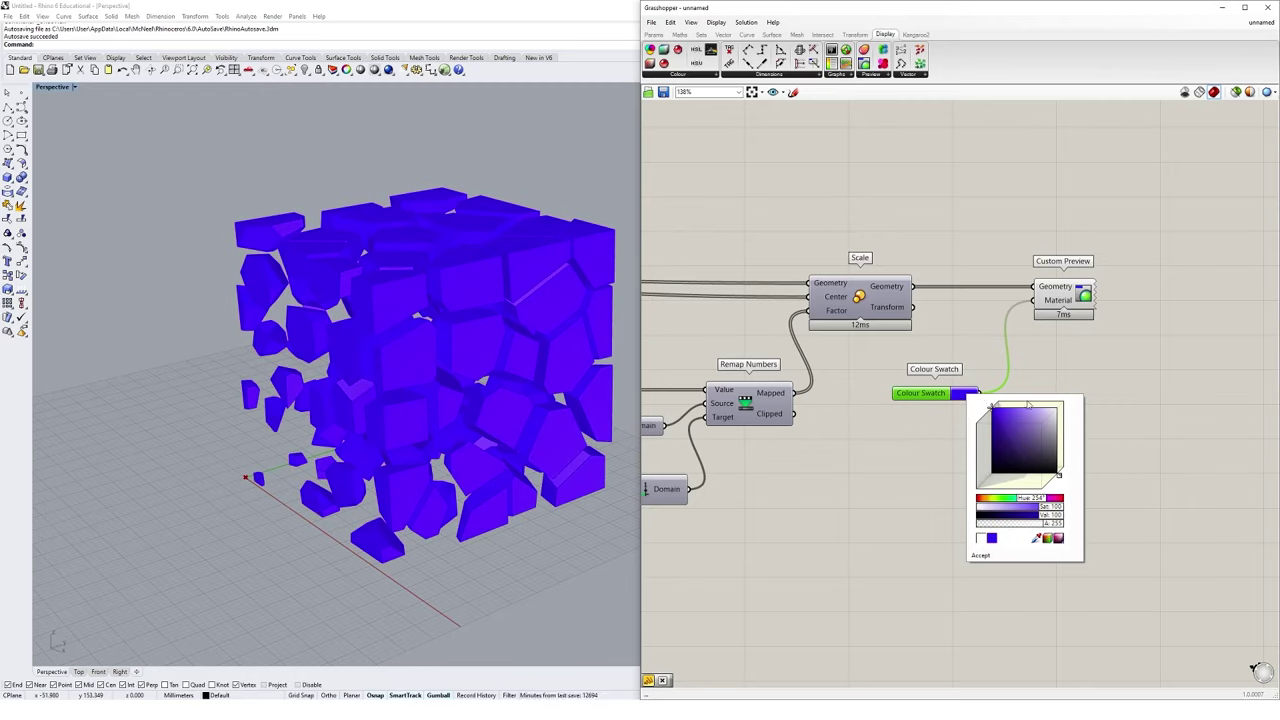
click(1078, 358)
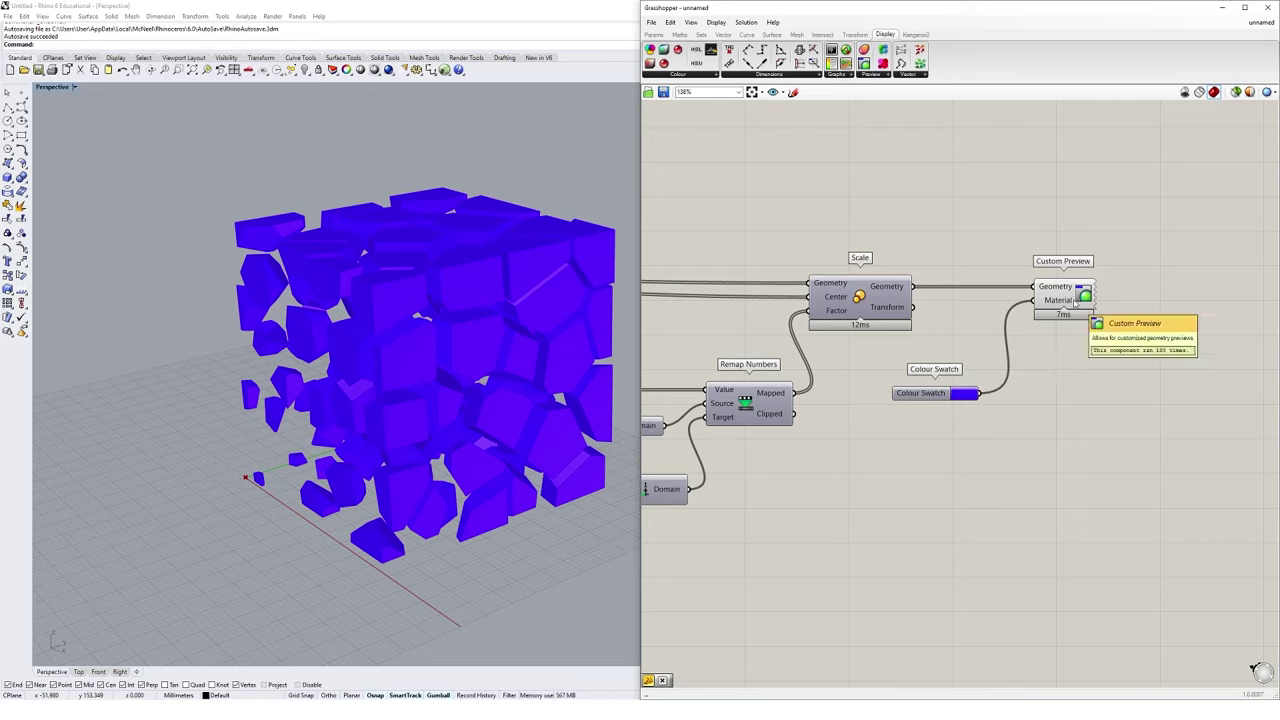
Turn off the preview of the Custom Preview component.
click(1075, 302)
right_click(1106, 241)
click(1140, 254)
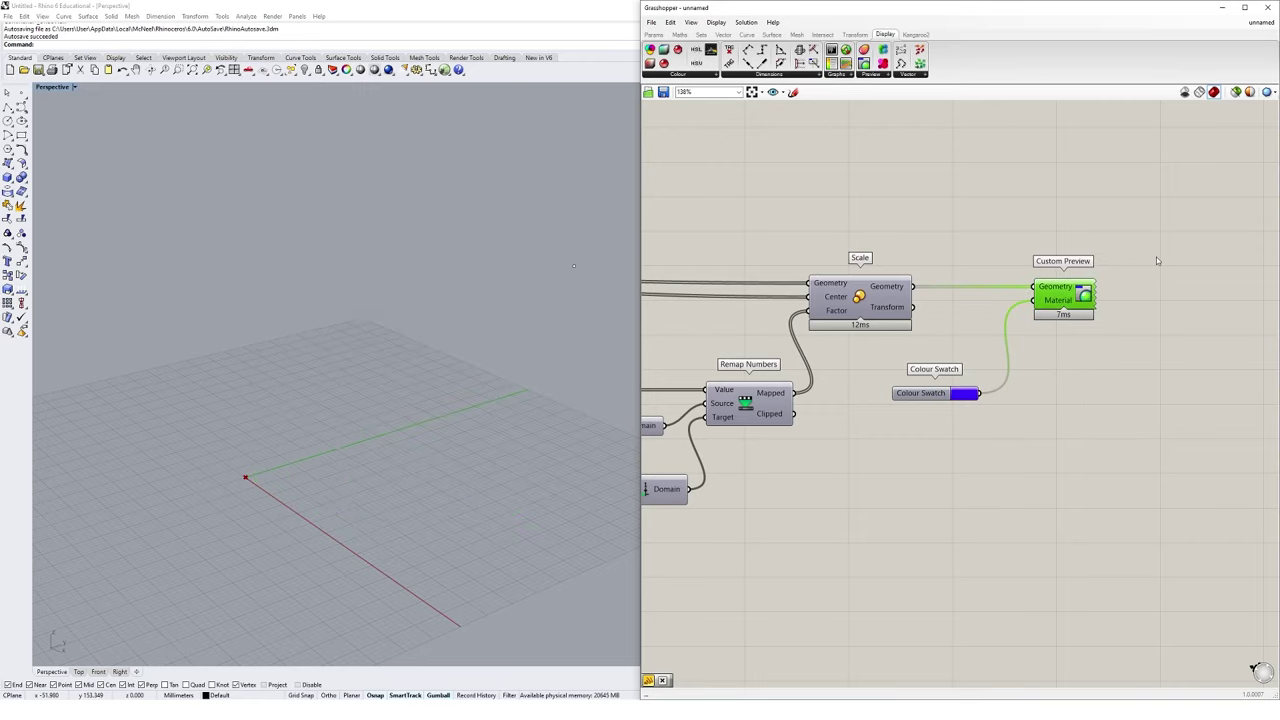
Switch the Perspective viewport to the Rendered display mode.
click(42, 16)
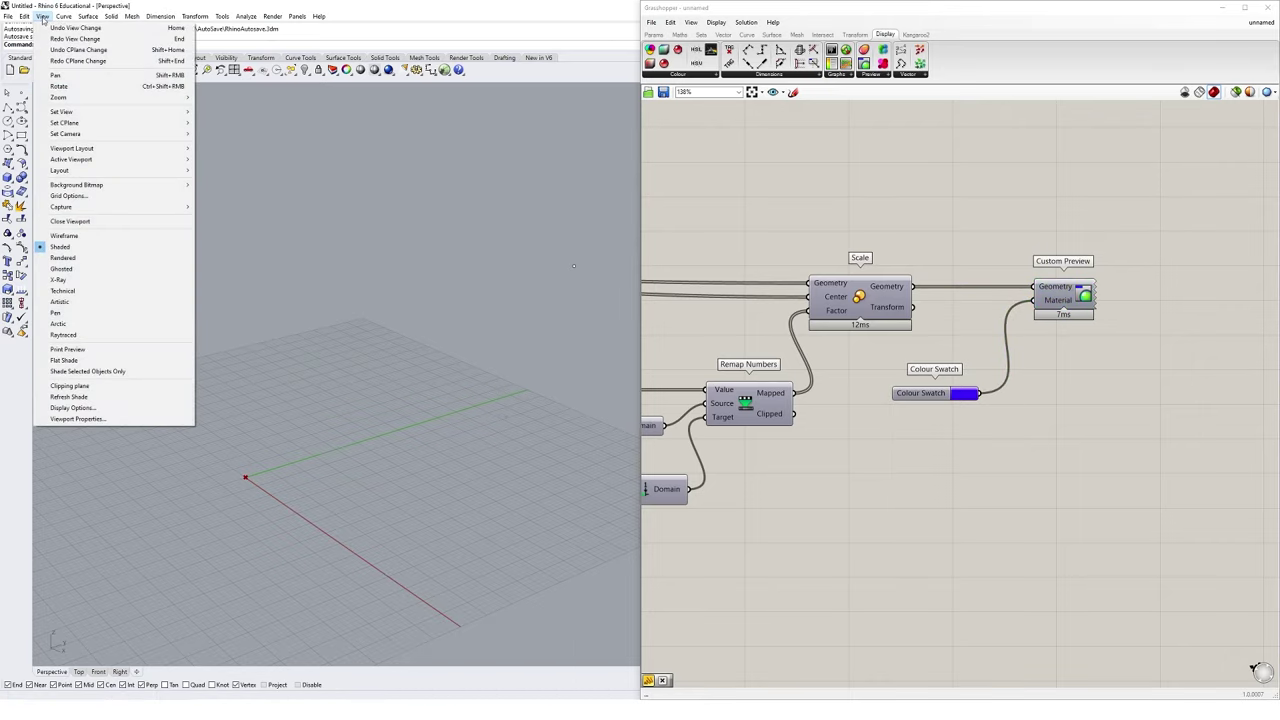
click(87, 261)
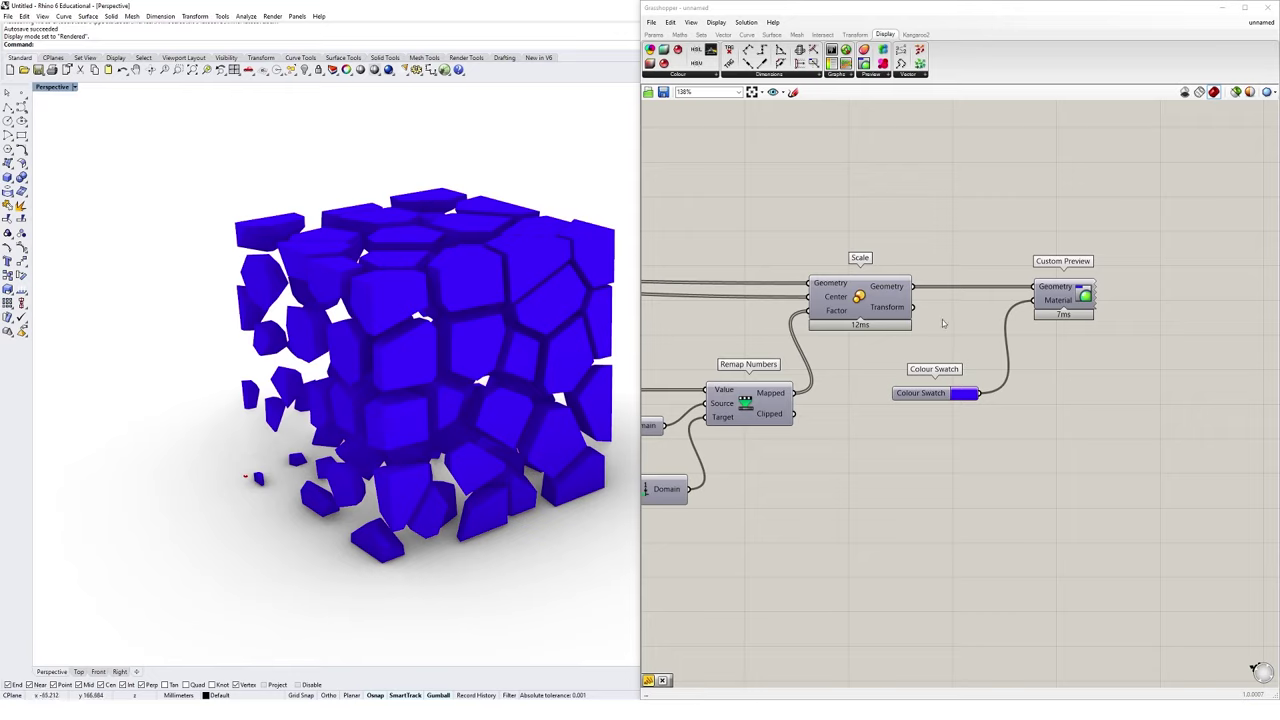
Switch the Render option of the Custom Preview component off and back on.
right_click(1081, 297)
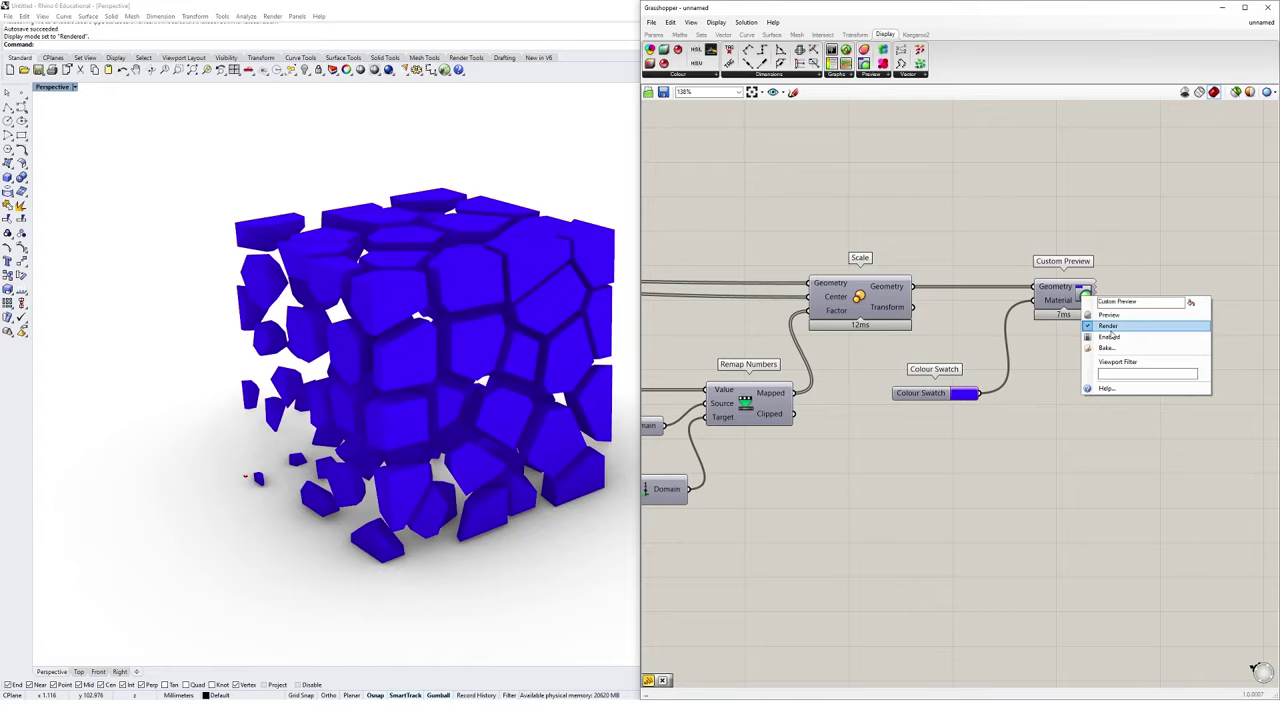
click(1110, 328)
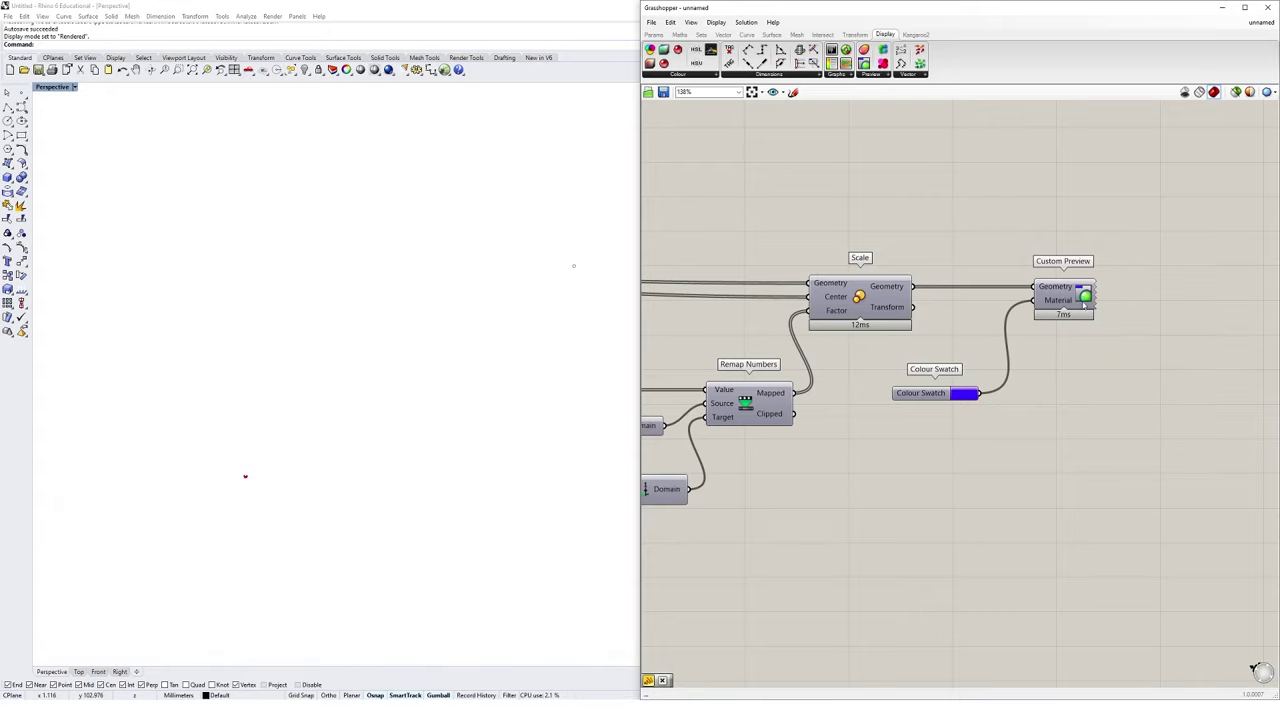
right_click(1069, 297)
click(1115, 328)
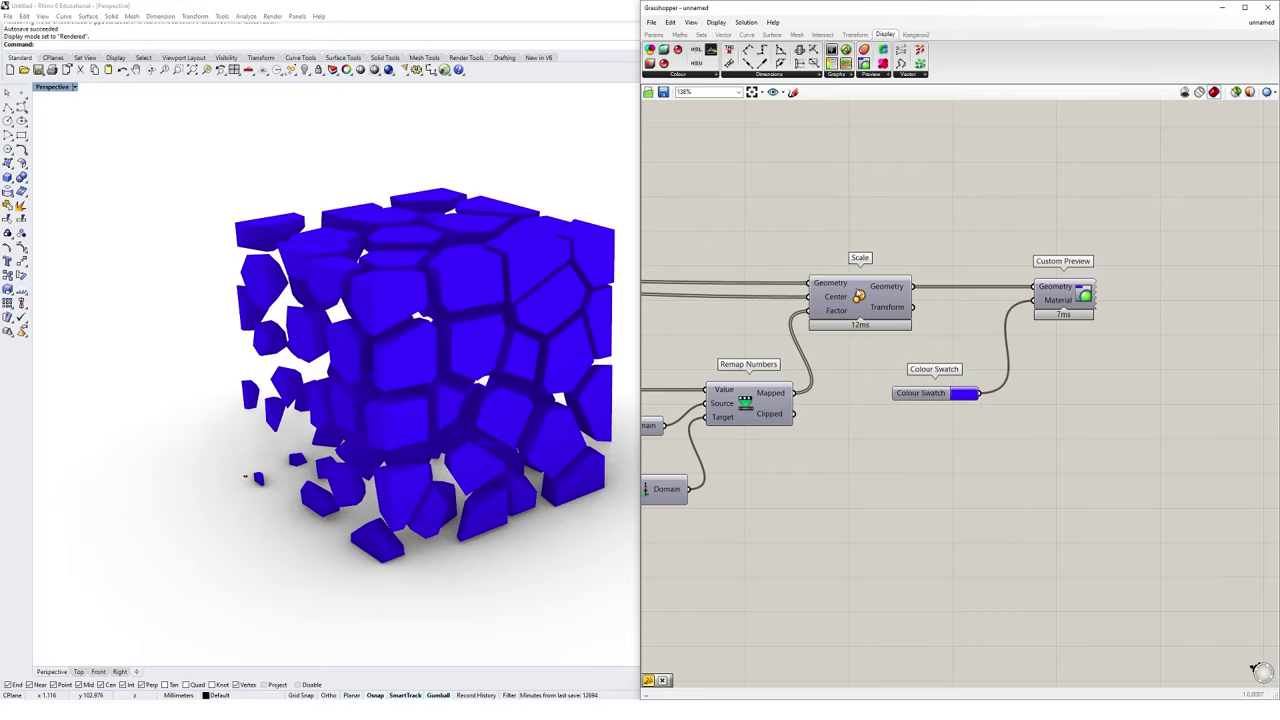
Set the number slider feeding Construct Point to 50.00 to test the attractor at the opposite corner of the box.
scroll(806, 364, down, 2)
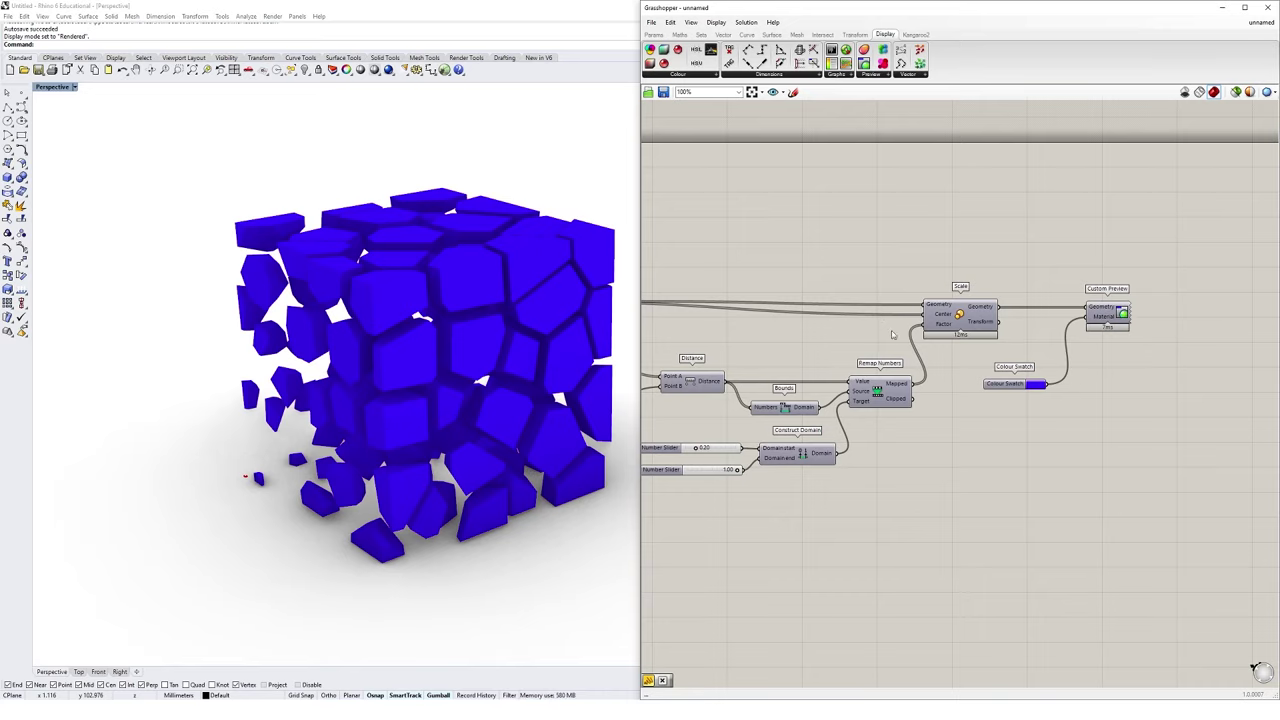
right_drag(774, 344, 900, 340)
scroll(882, 366, up, 2)
scroll(452, 388, up, 1)
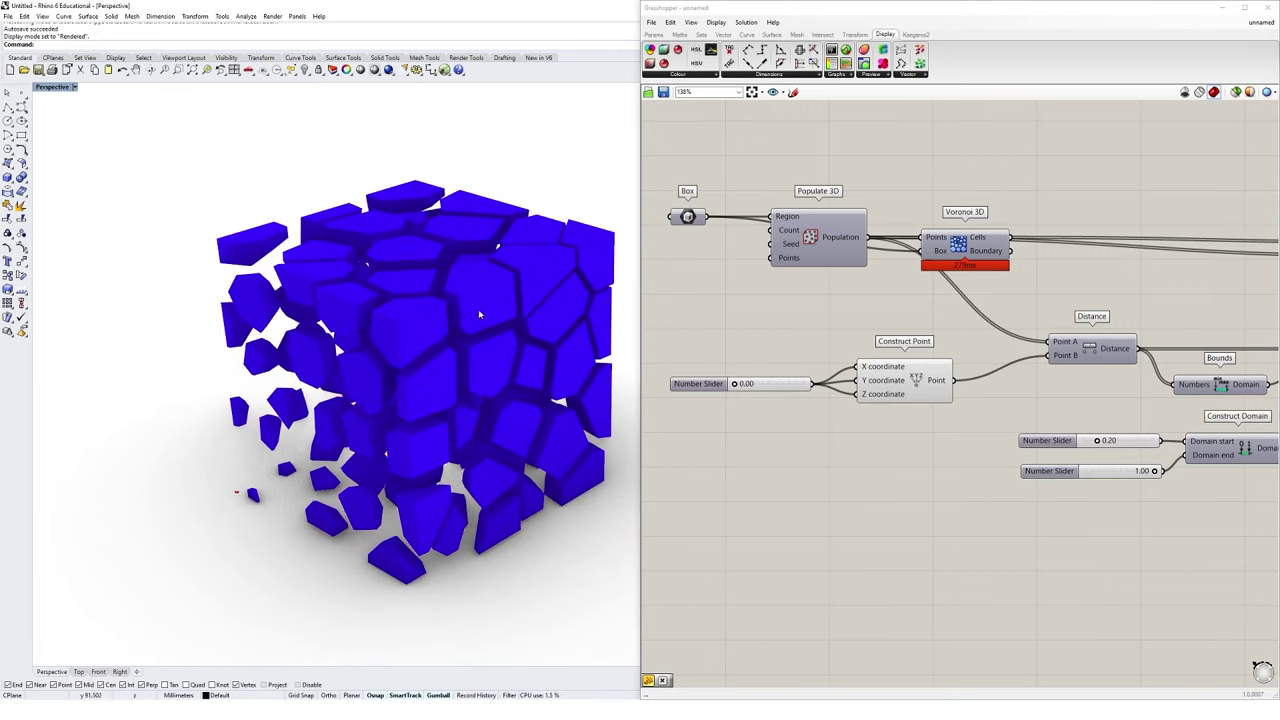
shift+right_drag(478, 309, 500, 305)
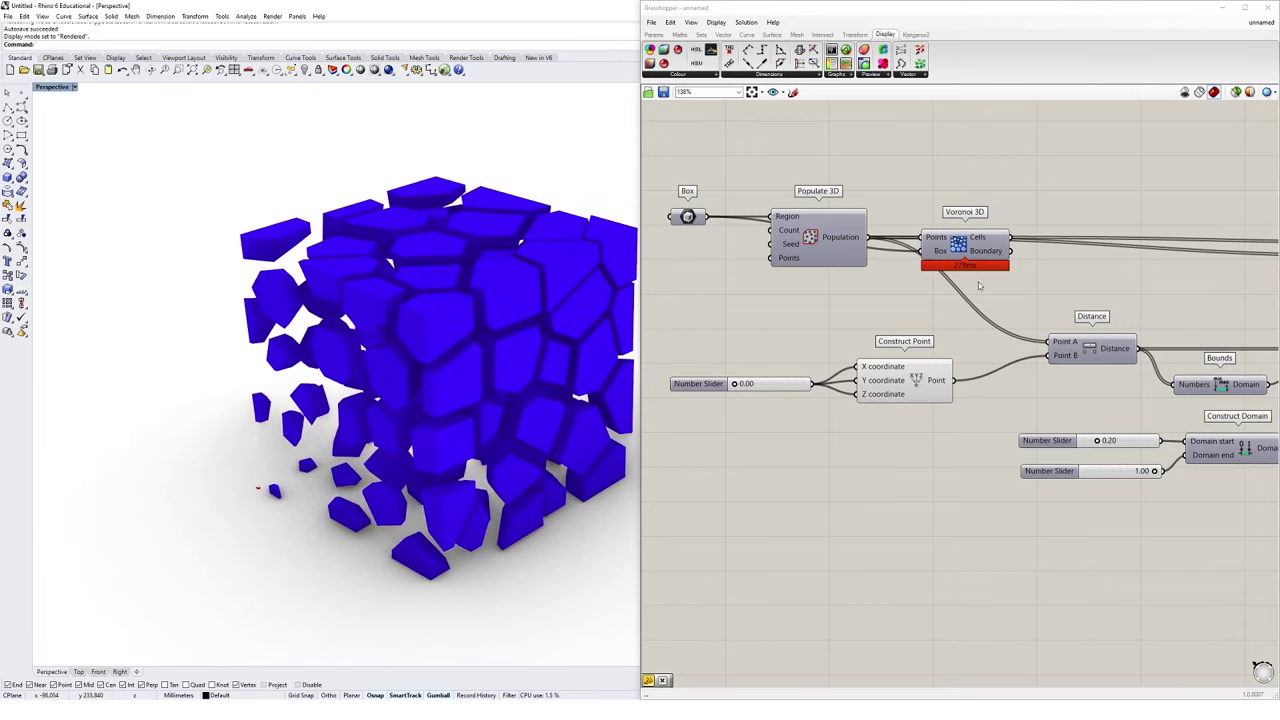
drag(737, 383, 838, 396)
Delete the stray Rhino point beside the cube and widen the Perspective viewport so the whole model fits in view.
click(594, 264)
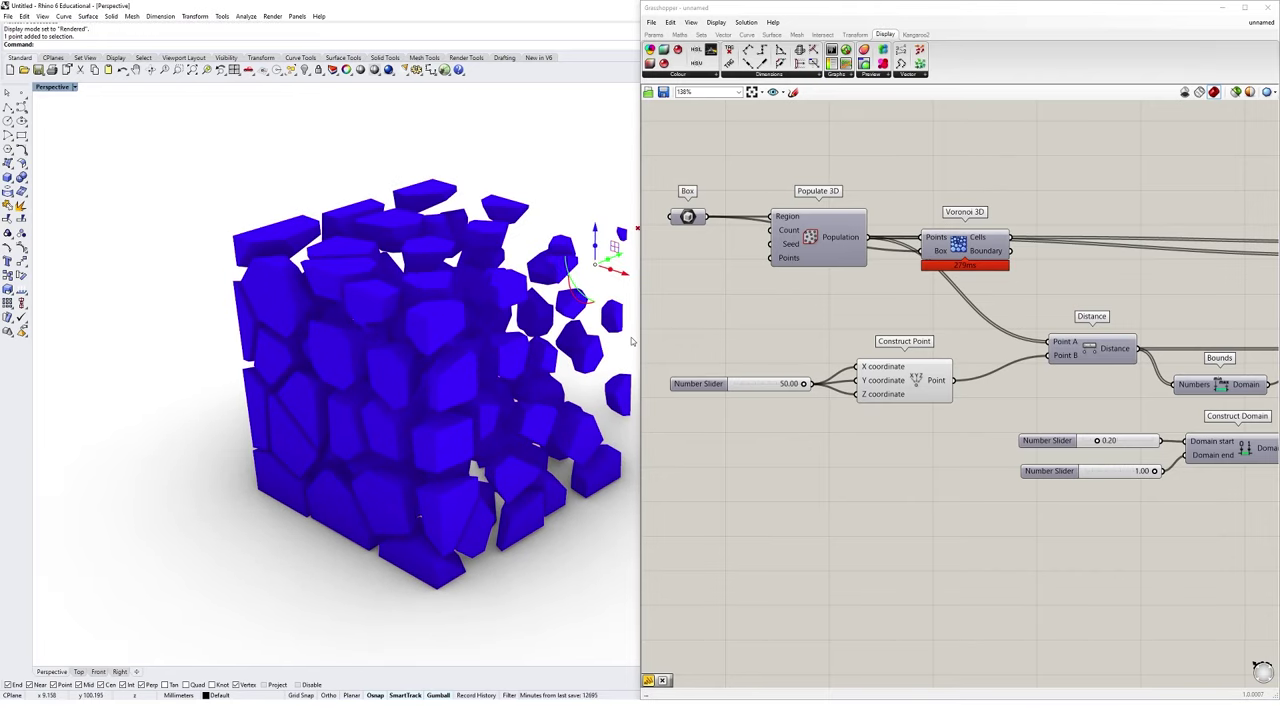
key(Delete)
drag(635, 114, 1136, 120)
mouse_move(758, 234)
right_down()
mouse_move(770, 237)
mouse_move(751, 237)
mouse_move(760, 245)
right_up()
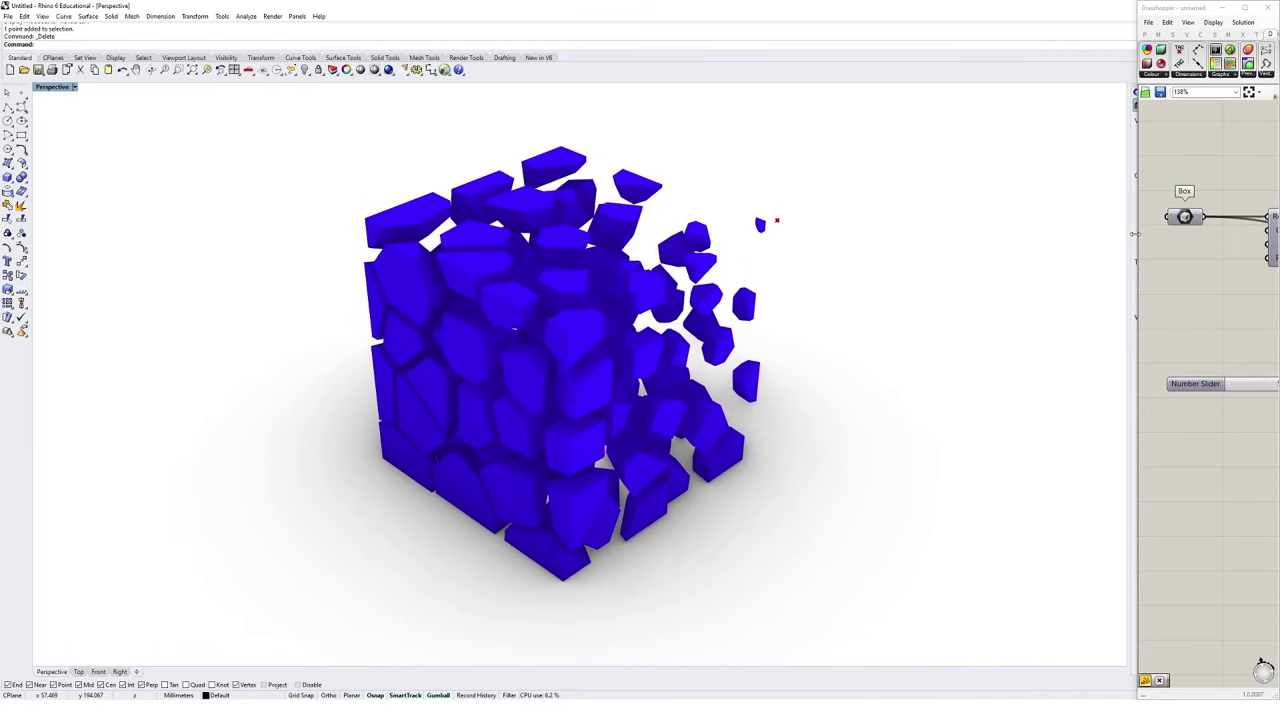
drag(1135, 235, 735, 288)
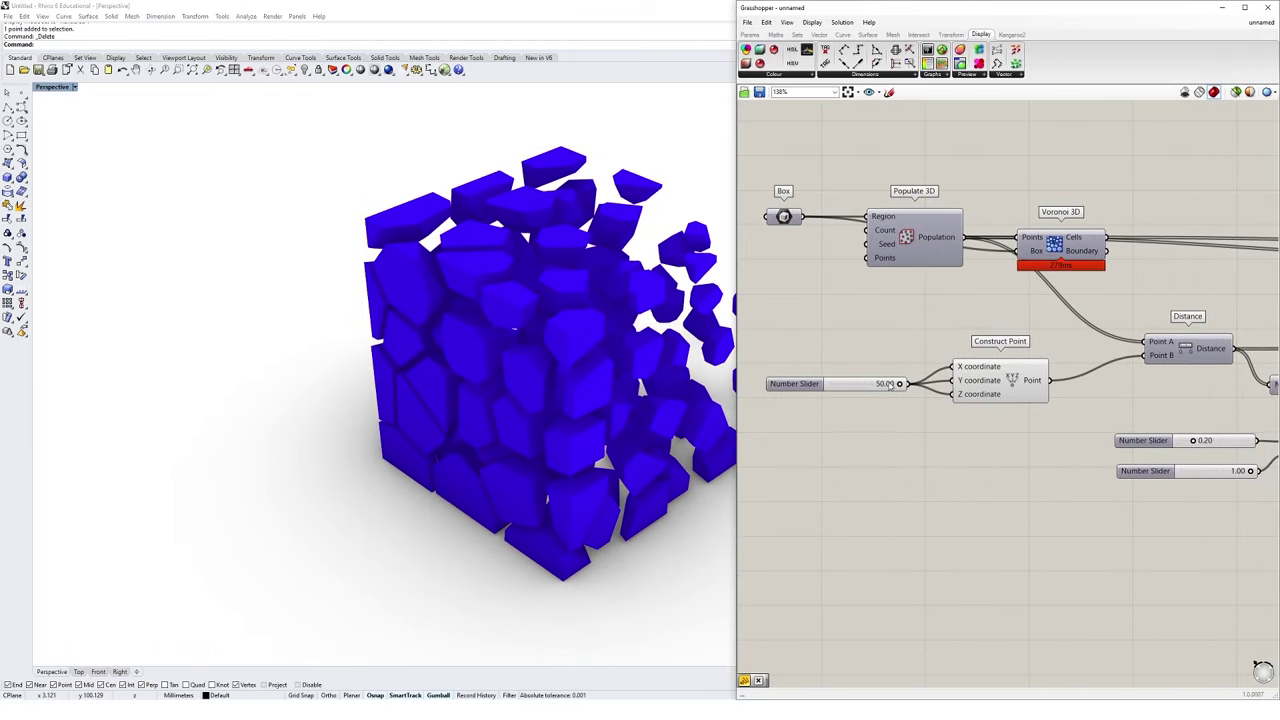
drag(737, 406, 826, 395)
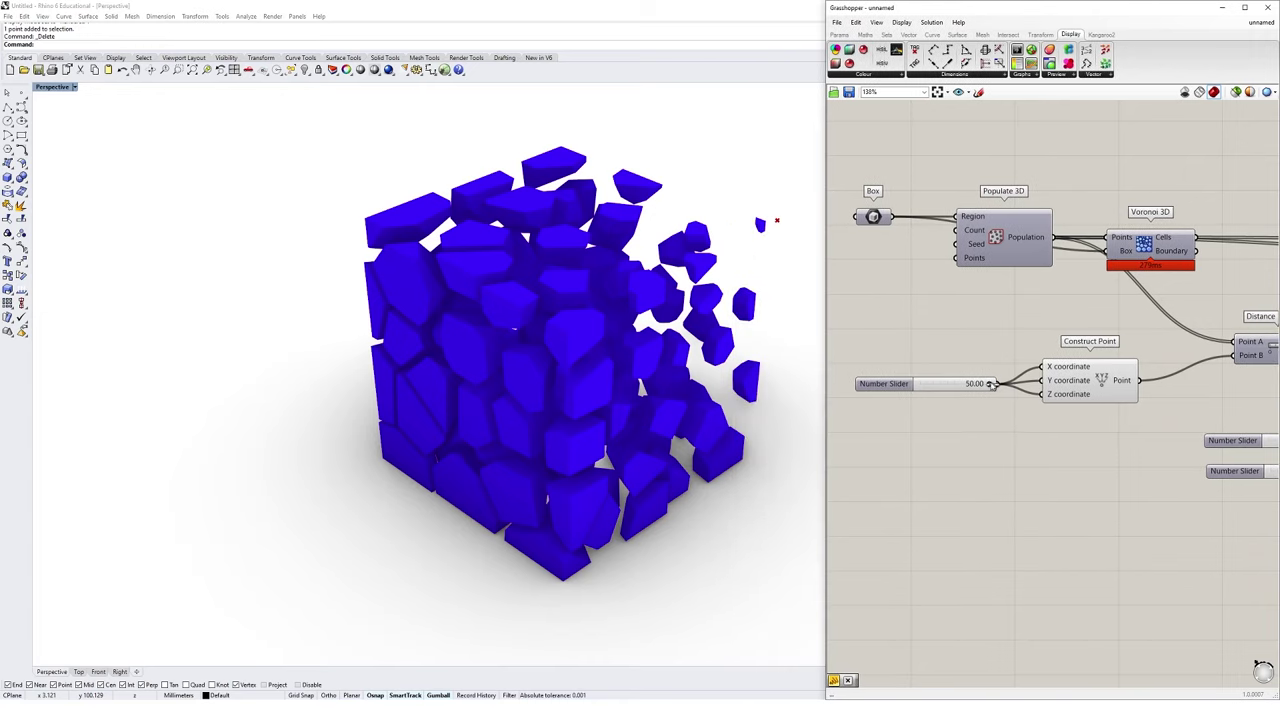
Set the Construct Point slider to 0.00 and open its animation controls.
drag(989, 384, 915, 387)
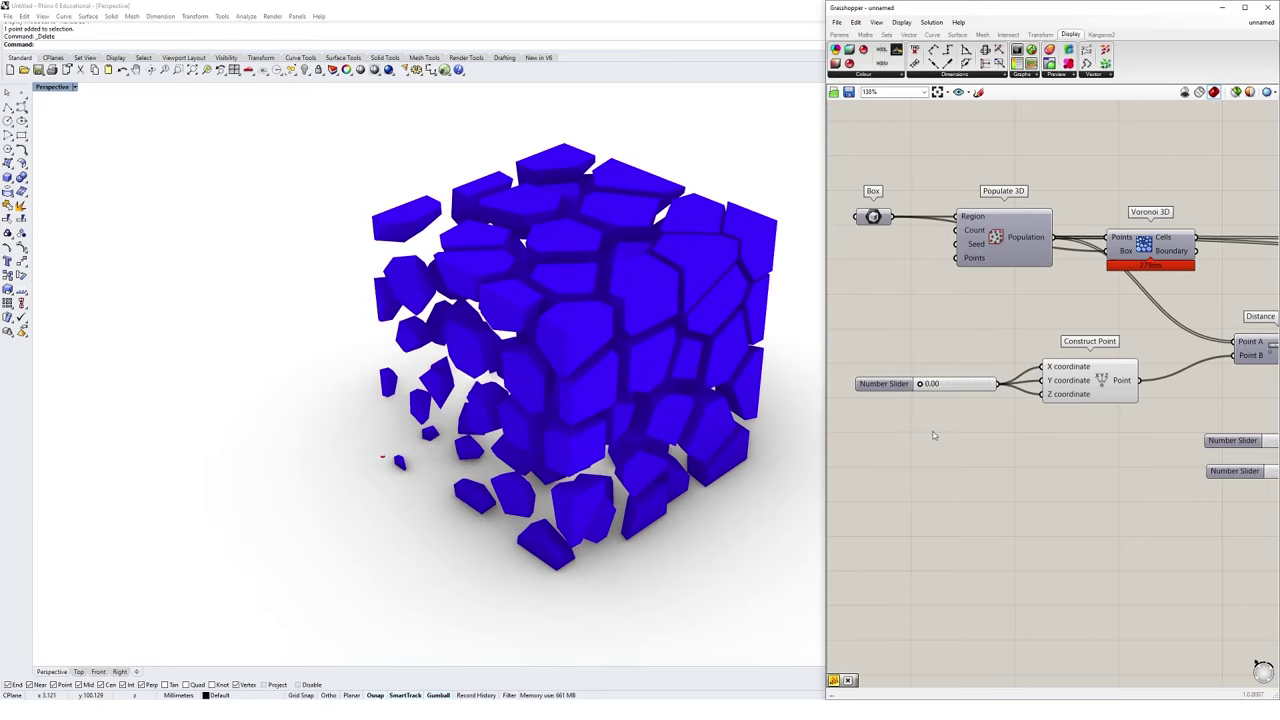
right_click(890, 387)
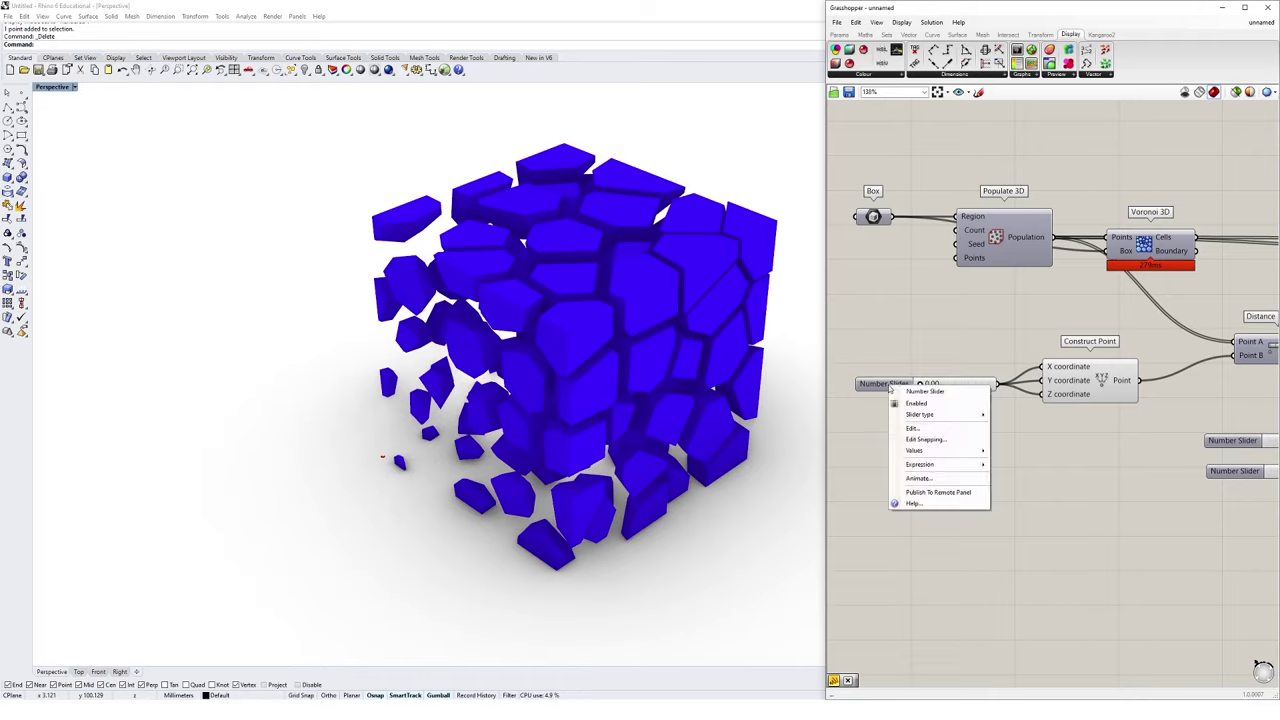
click(931, 480)
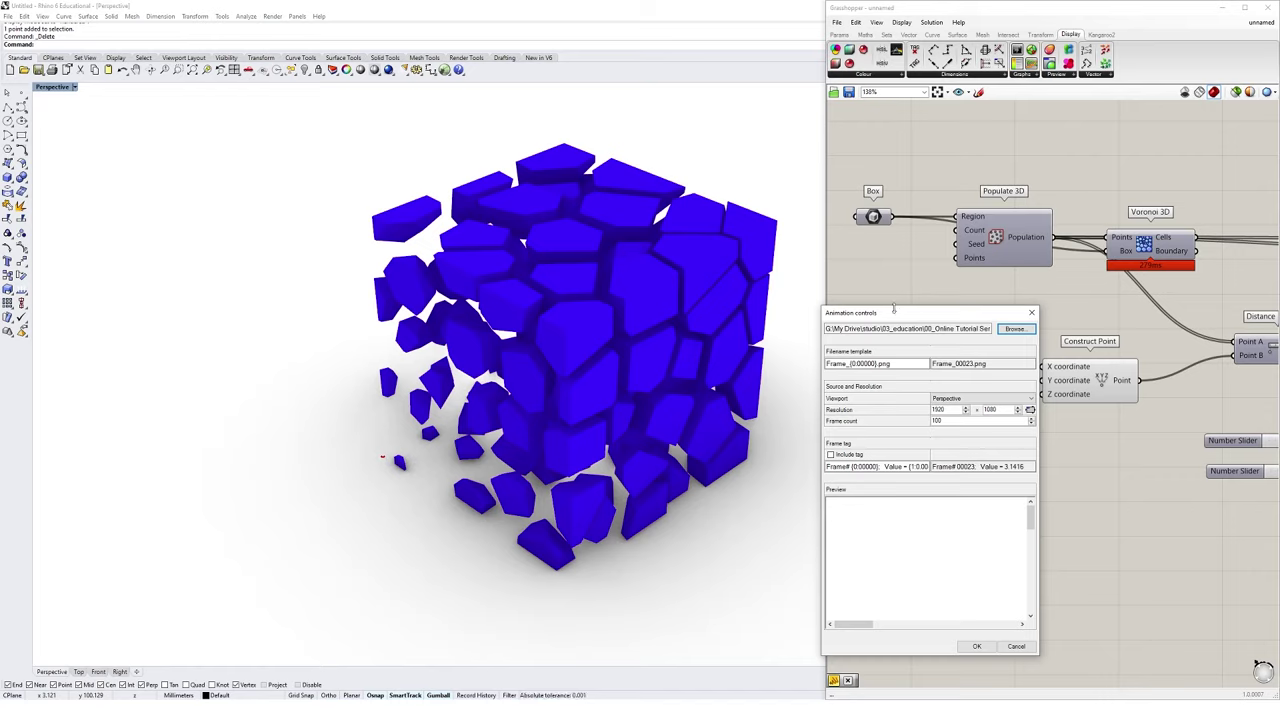
Examine the filename template and the frame preview in the animation controls.
drag(897, 318, 847, 248)
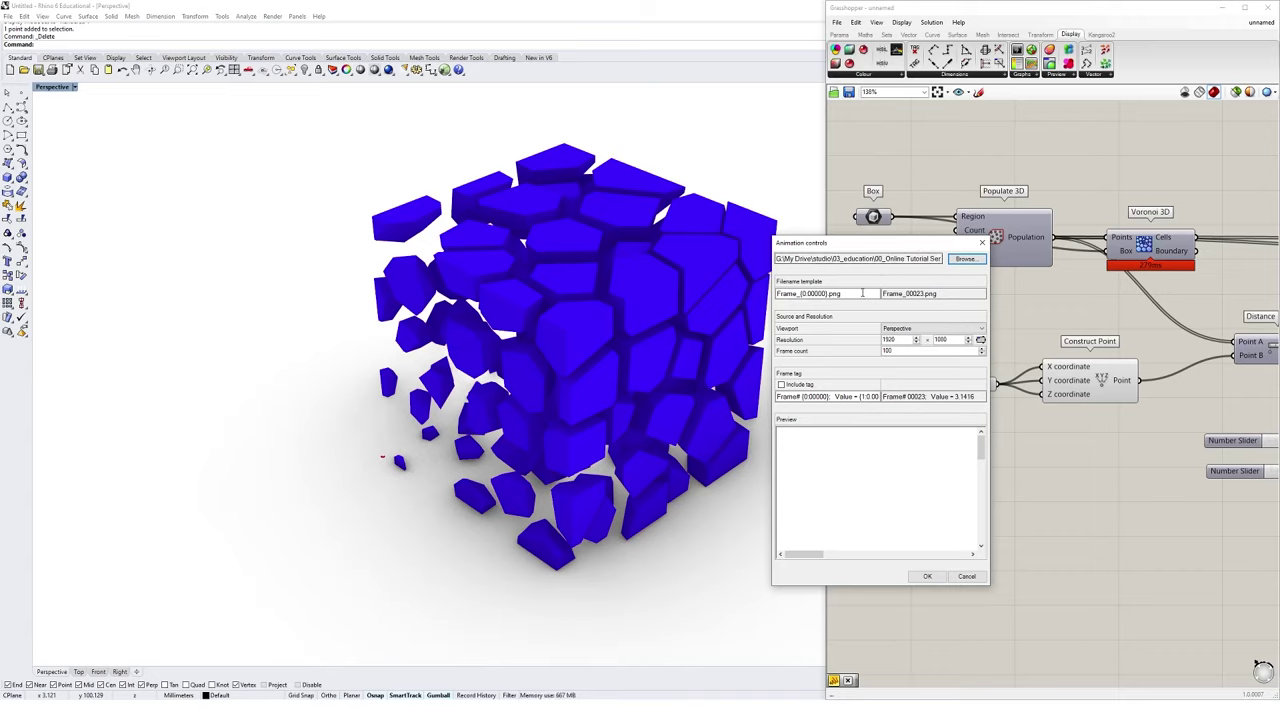
drag(778, 293, 842, 293)
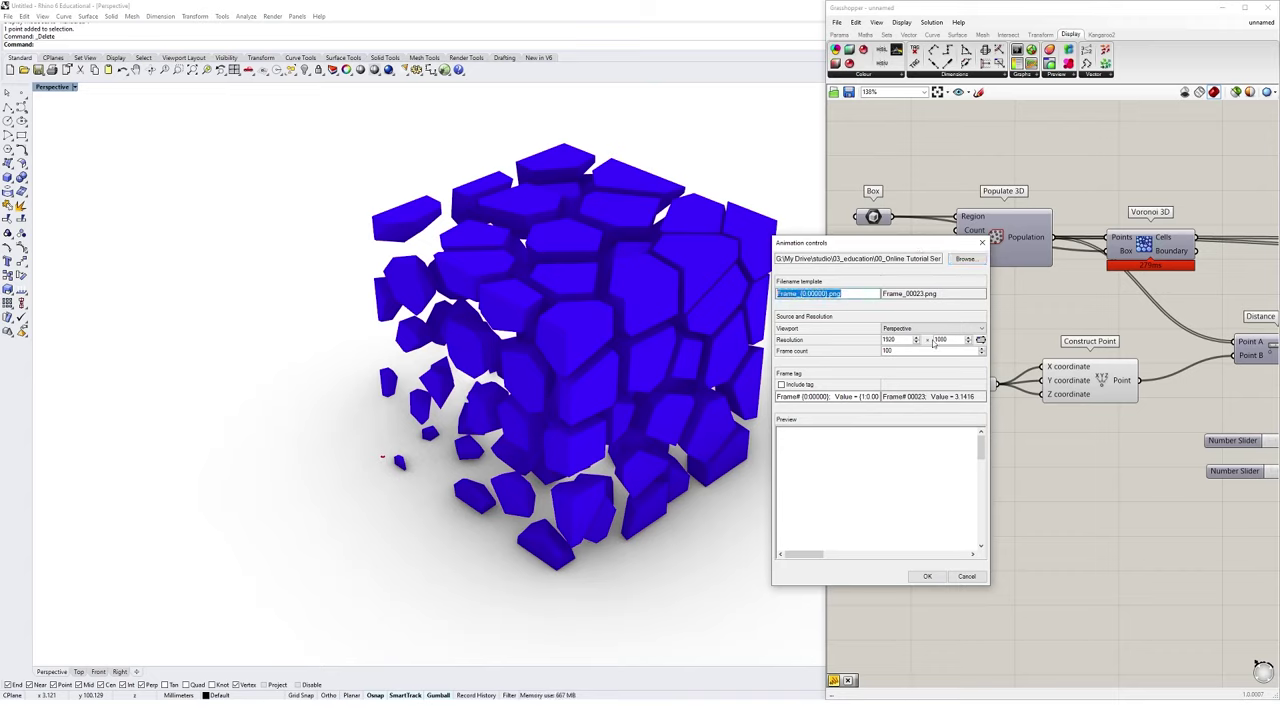
key(Right)
scroll(901, 447, down, 5)
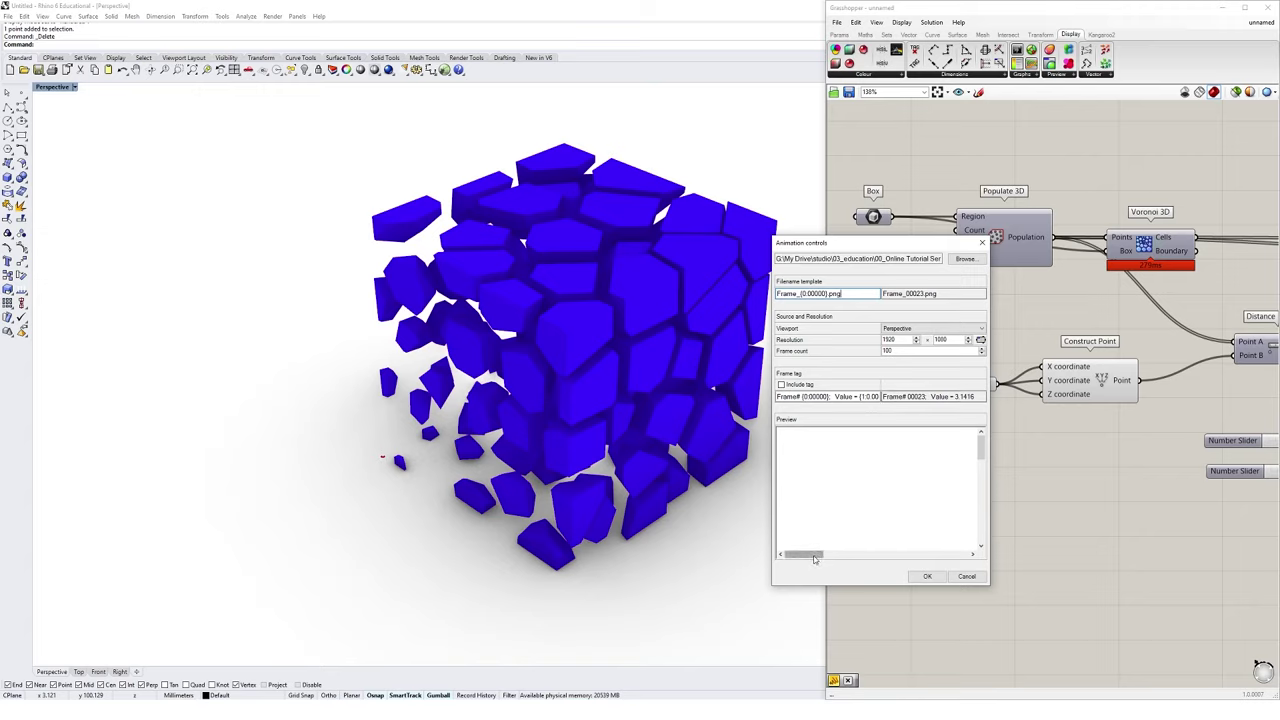
mouse_move(981, 445)
mouse_down()
mouse_move(982, 472)
mouse_move(993, 435)
mouse_up()
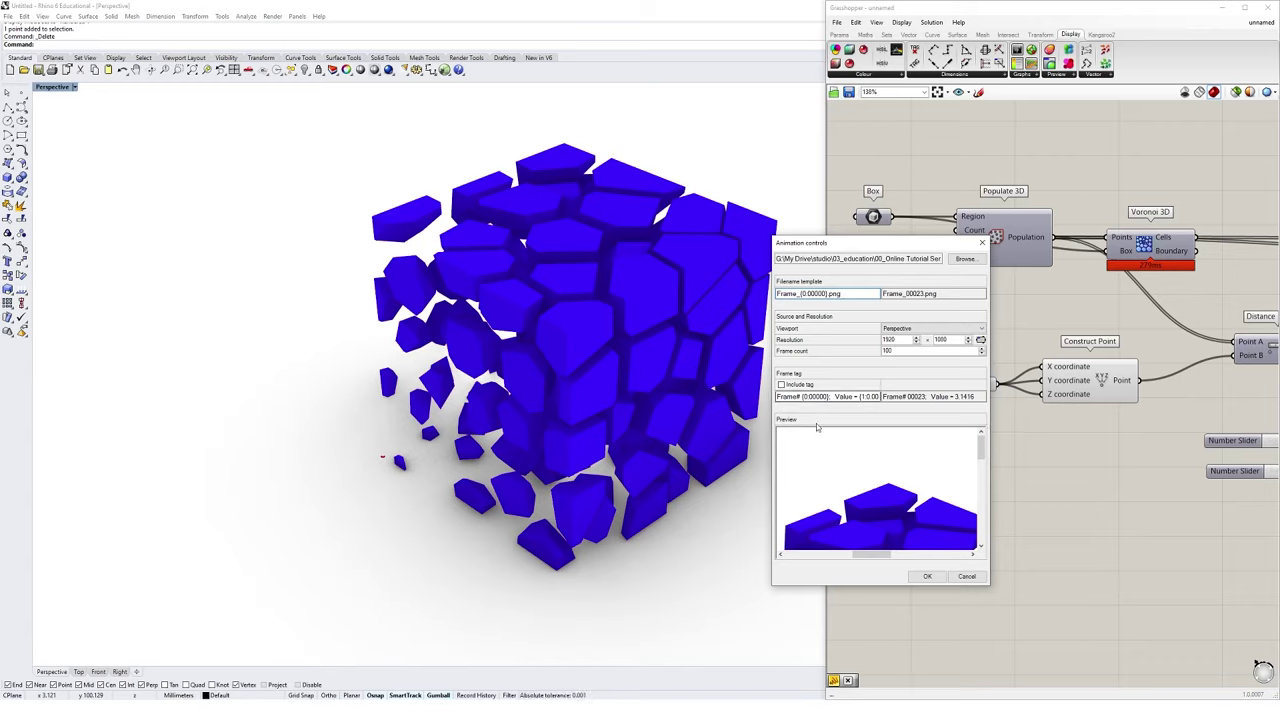
Create a folder named Animation01 on the Desktop and set it as the animation output folder.
click(963, 262)
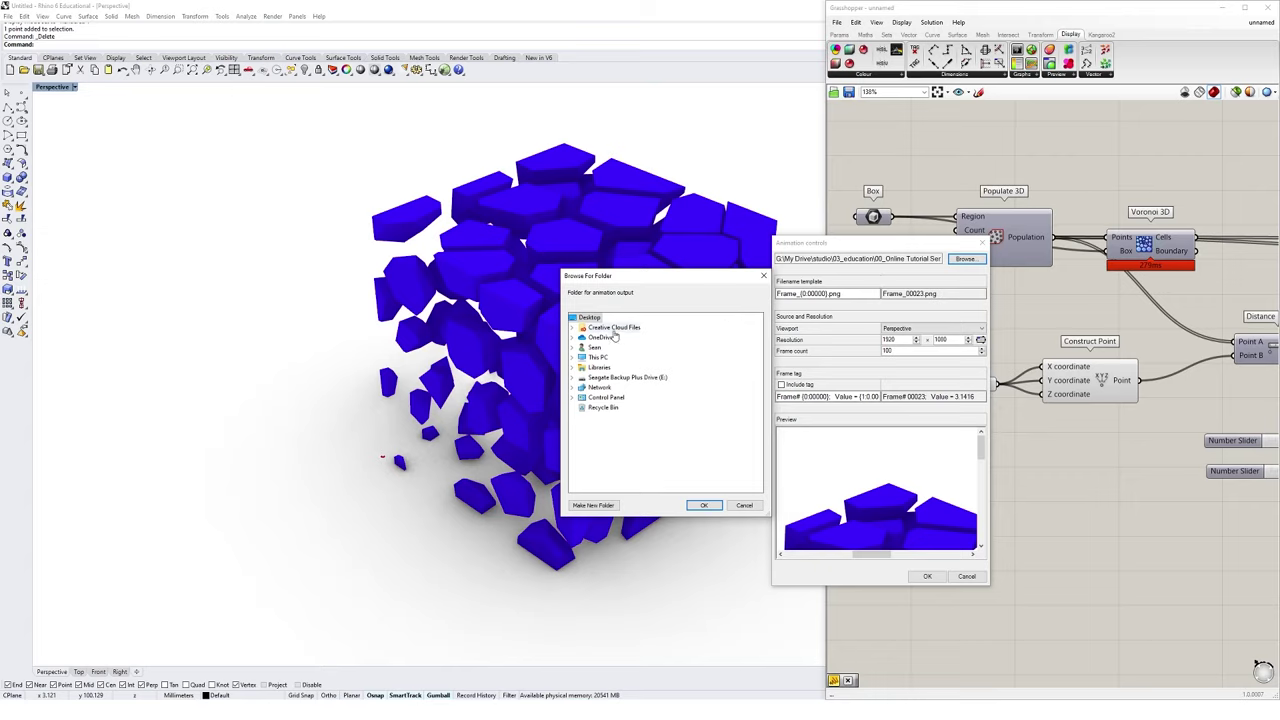
click(593, 505)
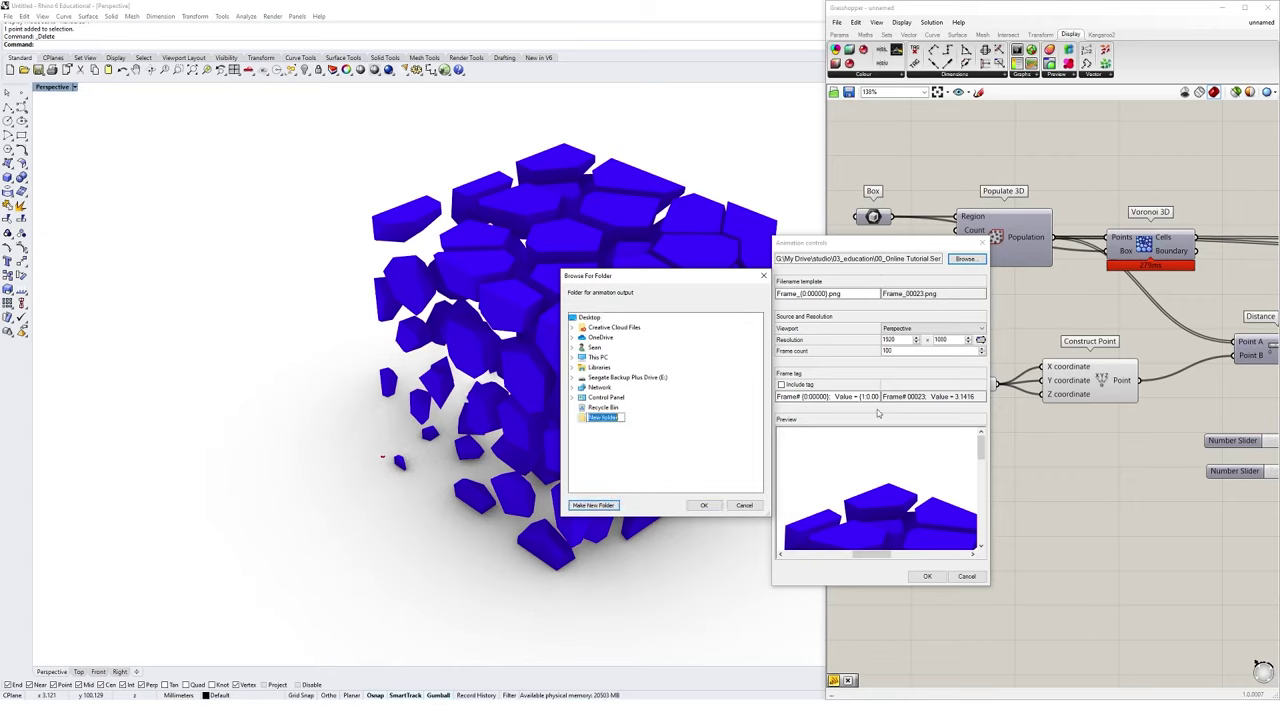
text(Animation01)
key(Return)
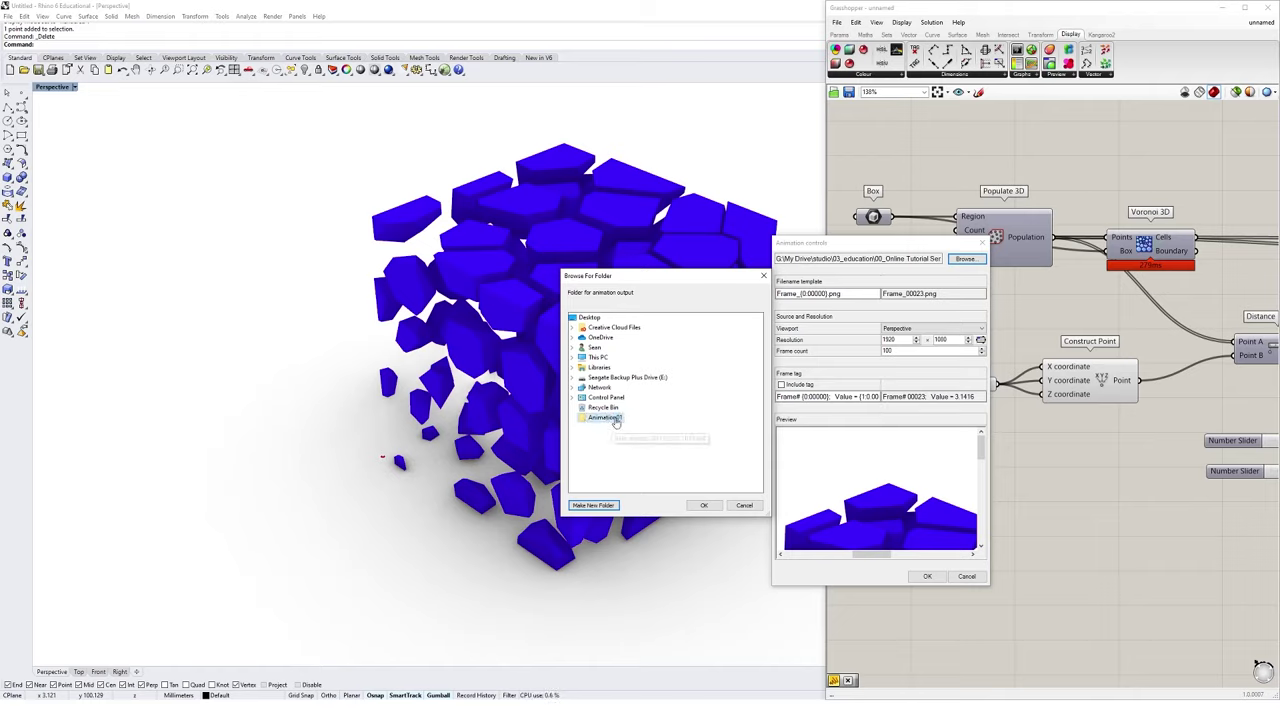
click(703, 505)
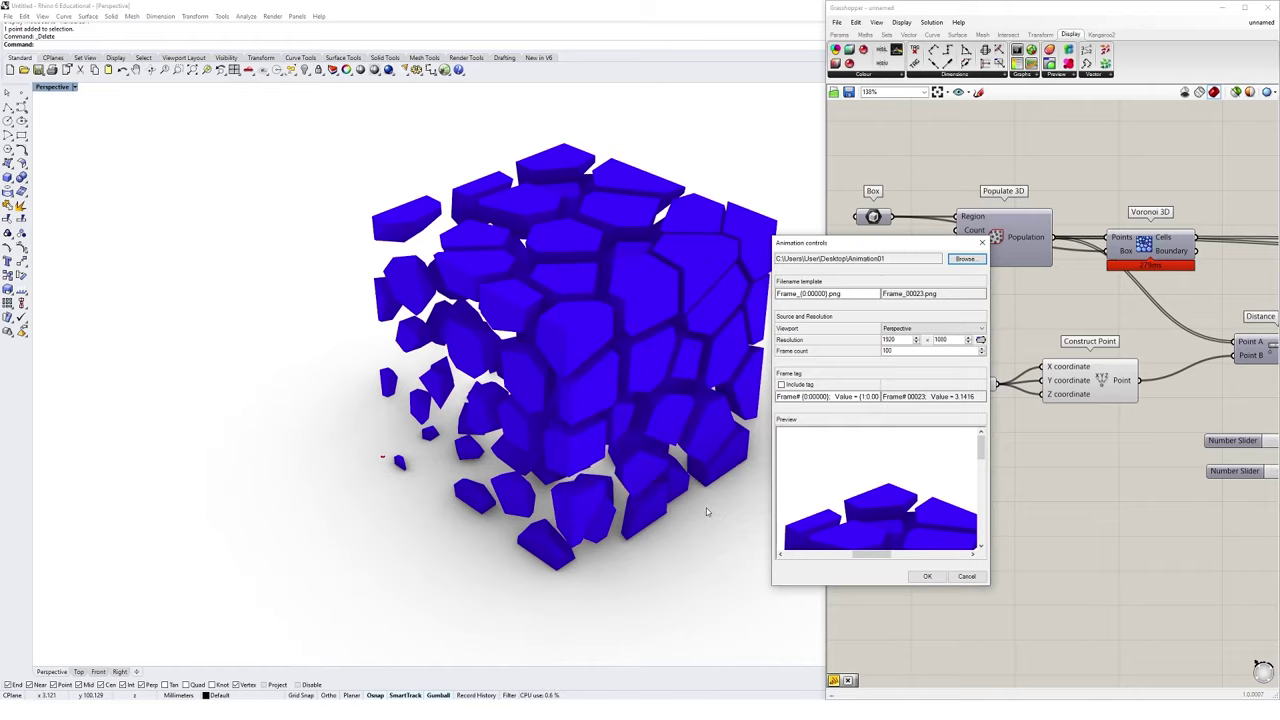
Export the slider animation from the Perspective viewport as PNG images at 1920 x 1080 with a frame count of 100.
key(shift+Tab)
click(889, 258)
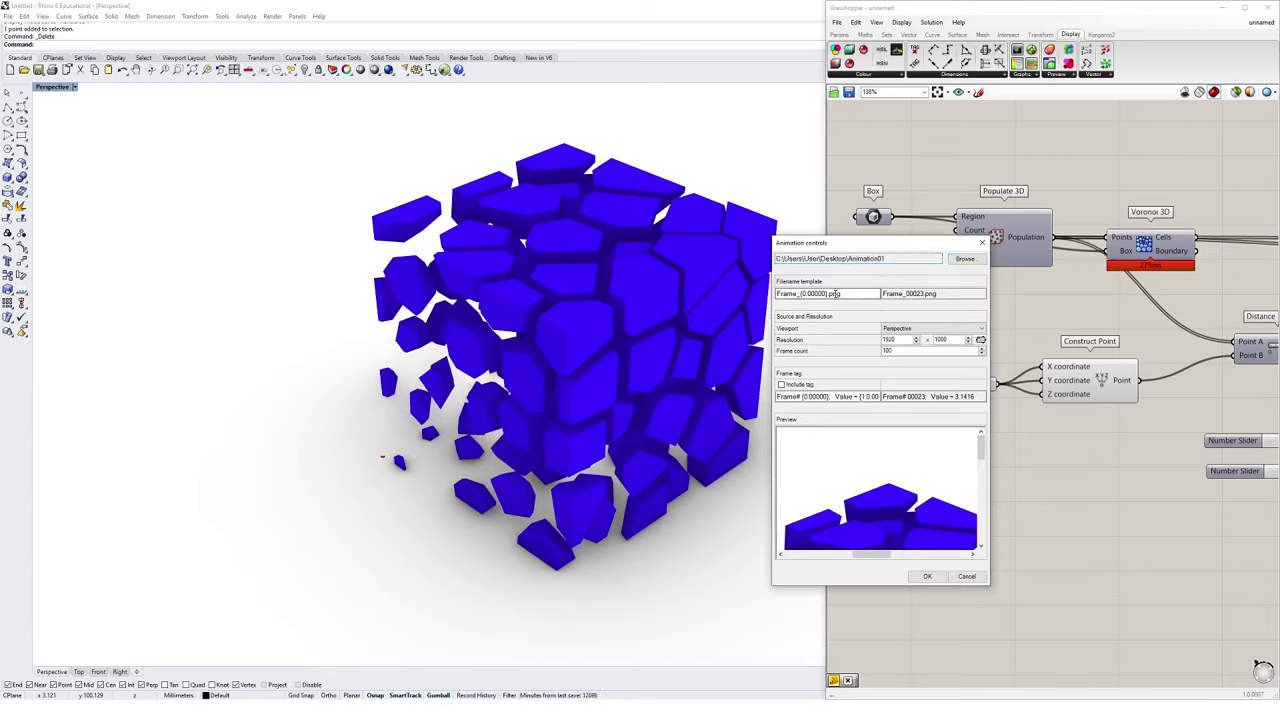
double_click(846, 293)
double_click(889, 340)
double_click(930, 340)
double_click(887, 350)
drag(850, 242, 678, 166)
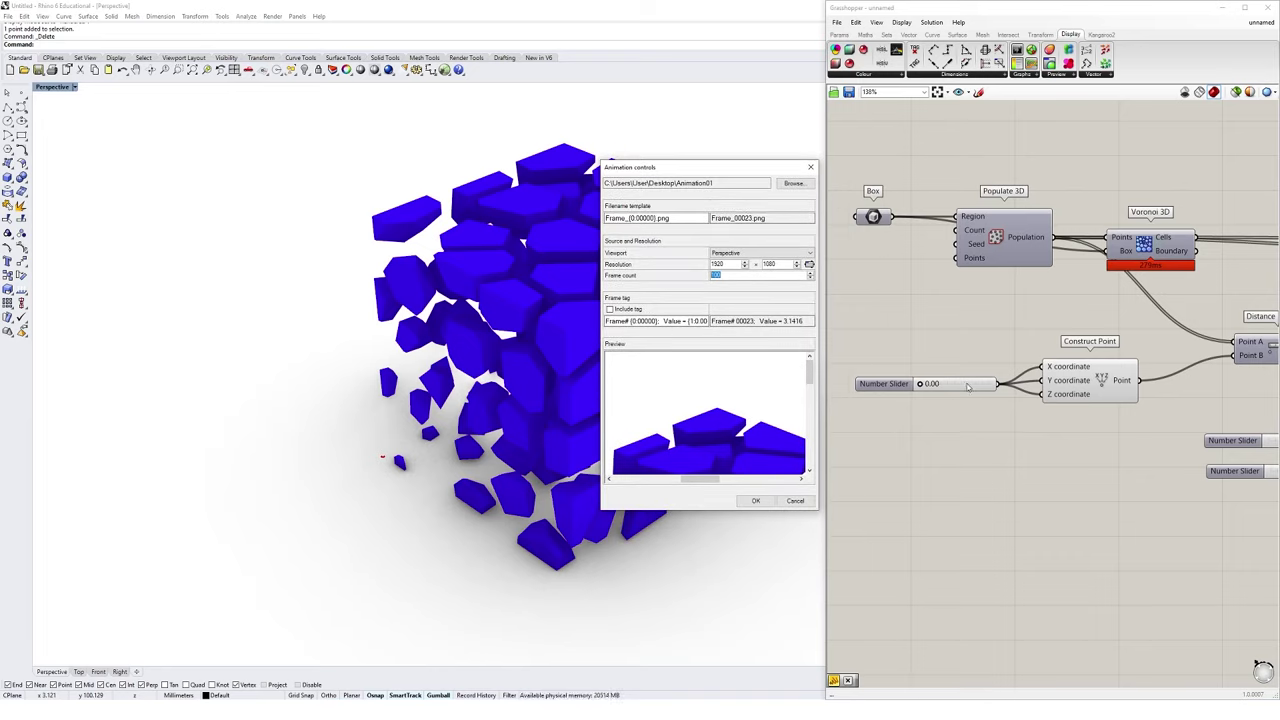
click(756, 501)
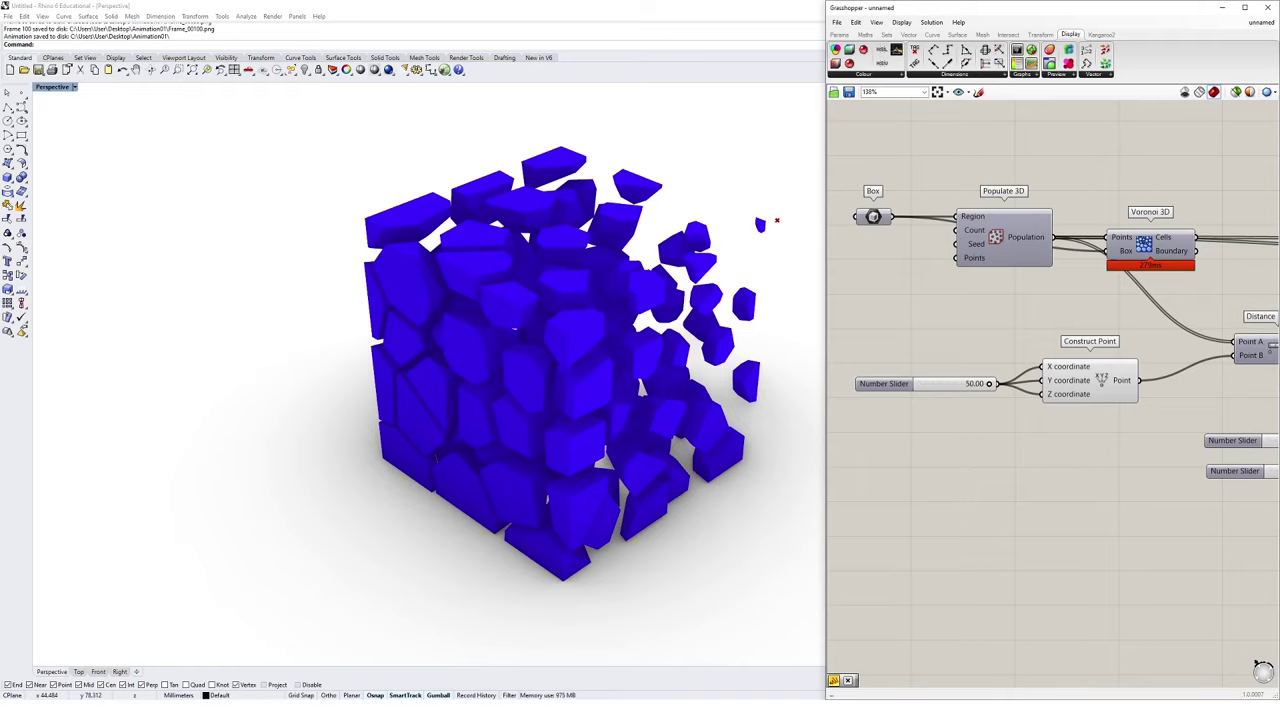
Switch to File Explorer, open the Animation01 folder on the Desktop and view Frame_00000 in Photos.
key(super+e)
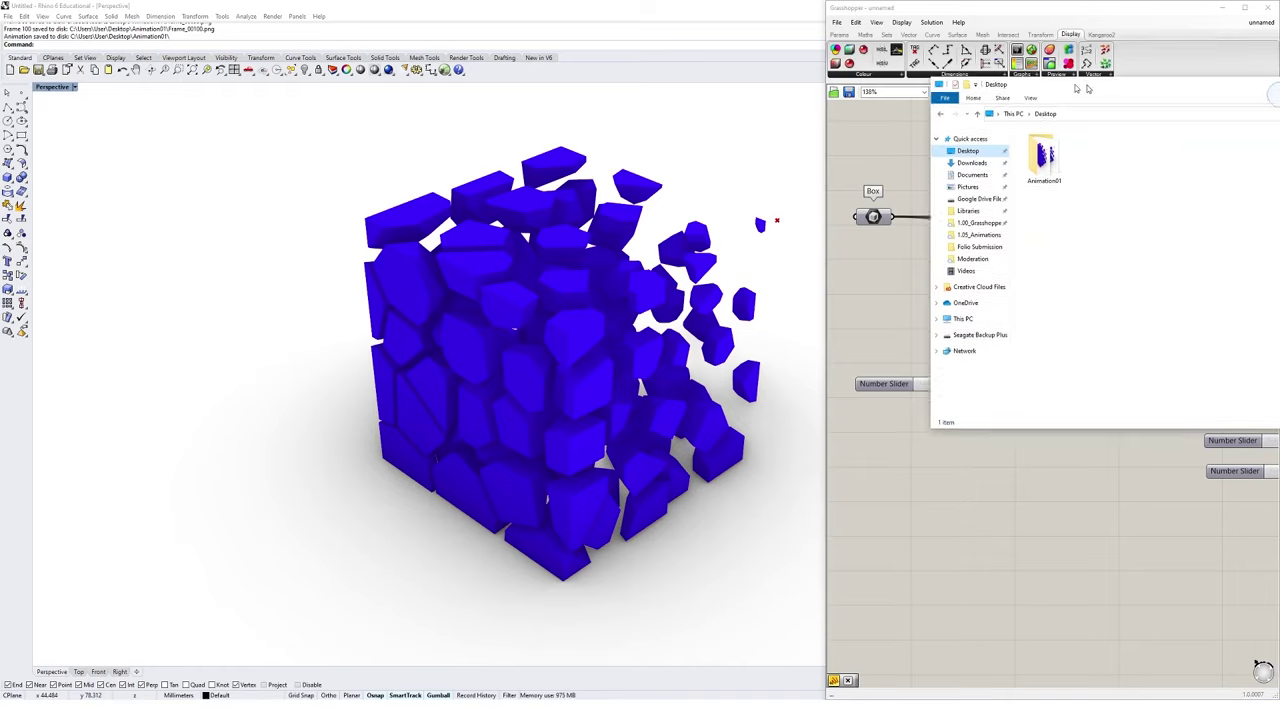
drag(1007, 79, 593, 149)
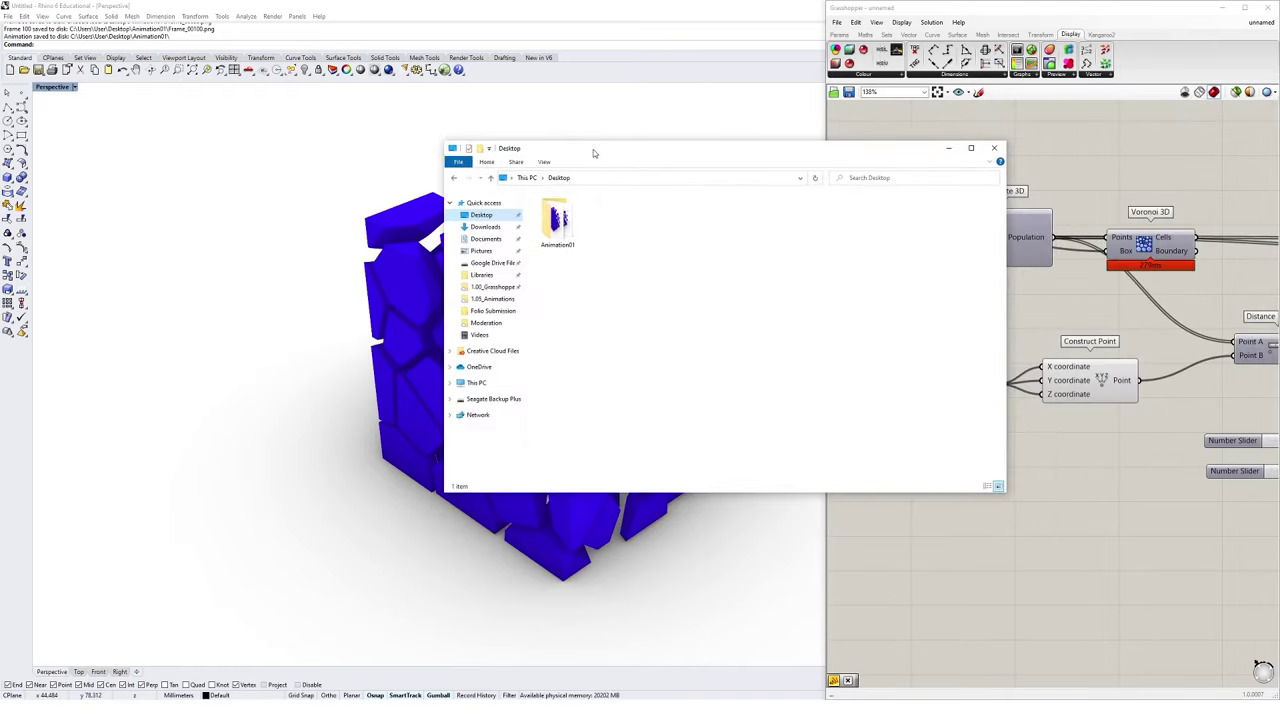
double_click(558, 222)
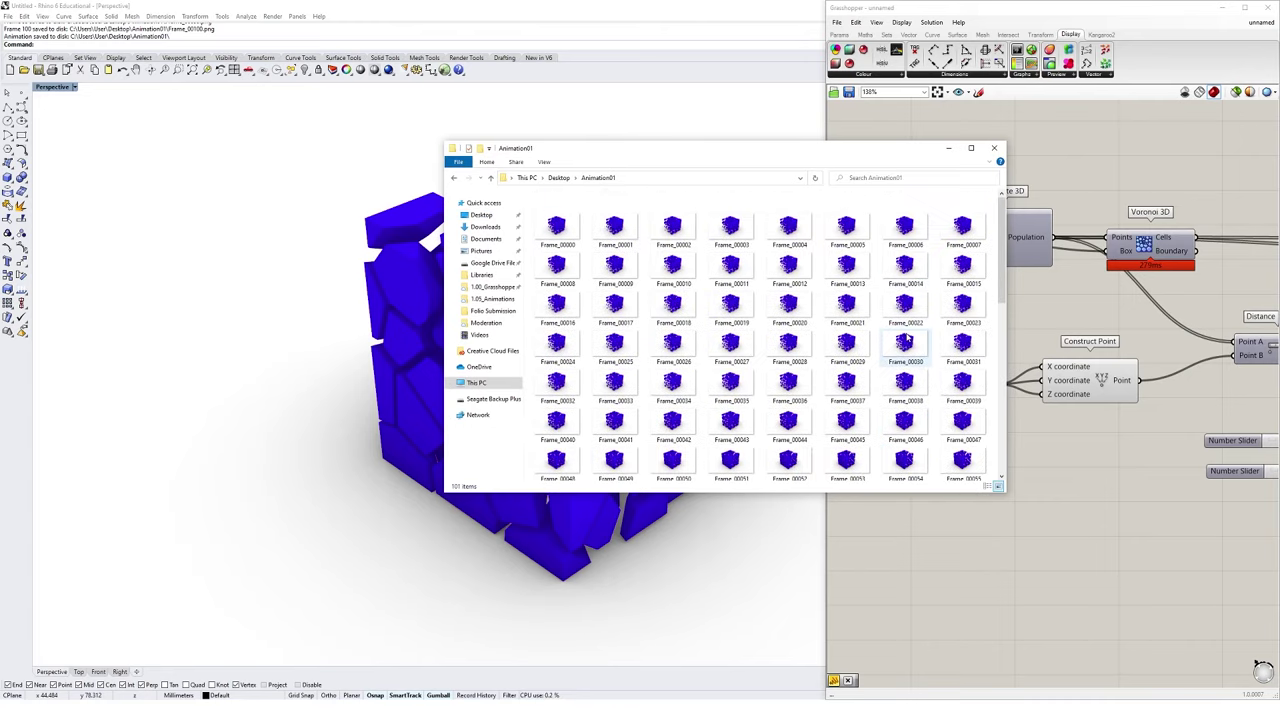
double_click(558, 228)
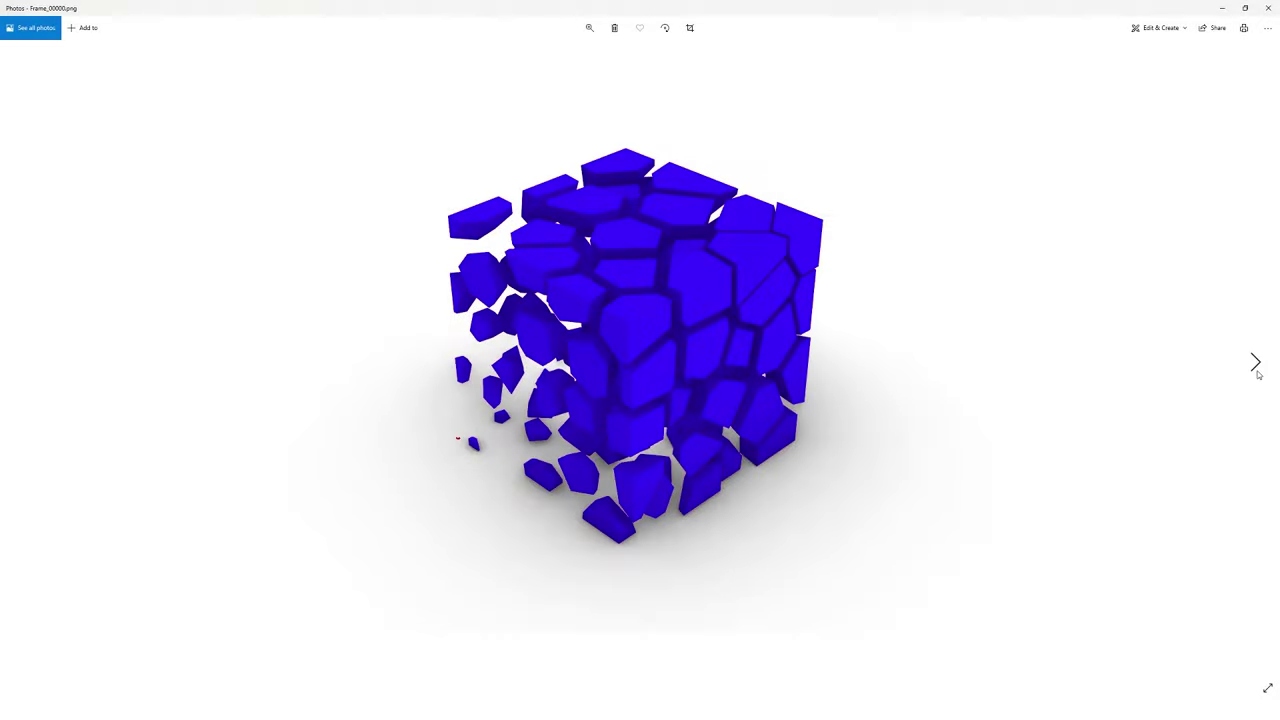
Step through the exported animation frames in order from Frame_00000 and examine how the Voronoi cells change size.
click(1255, 364)
key(Right)
key(Right)
key(Right)
key(Right)
key(Right)
key(Right)
key(Right)
key(Right)
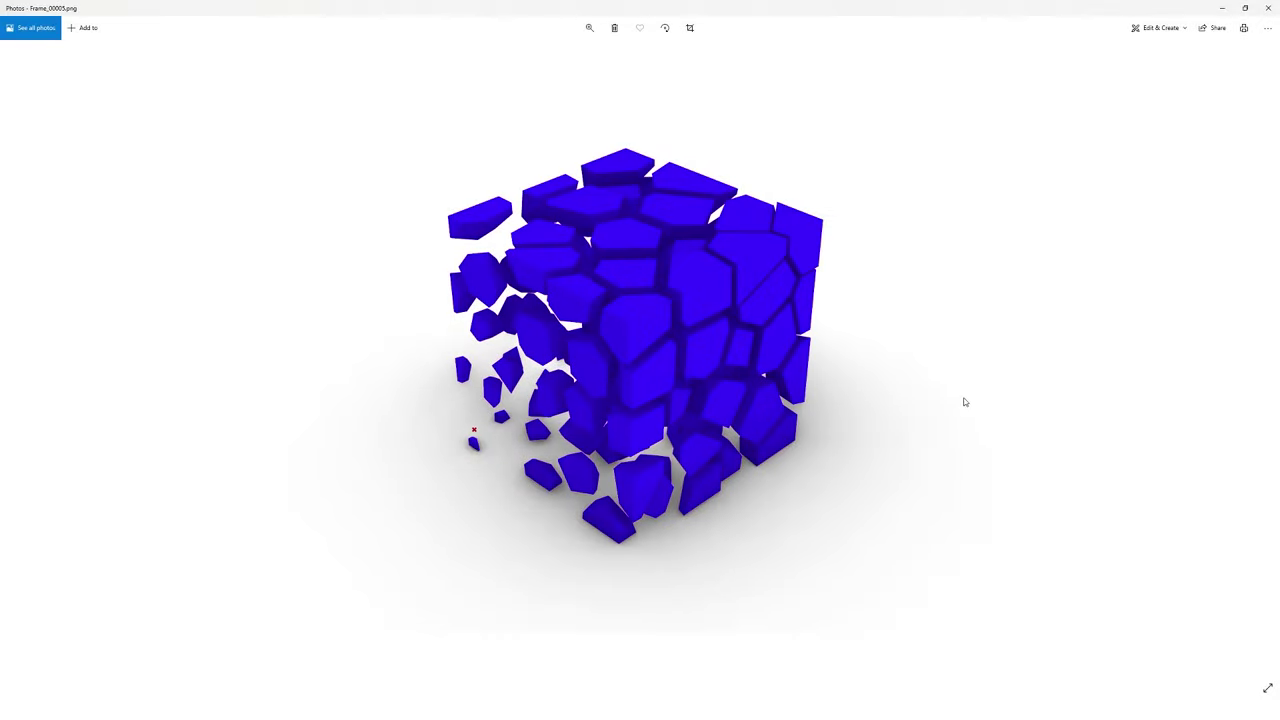
key(Right)
key(Right)
key(Right)
key(Right)
key(Right)
key(Right)
key(Right)
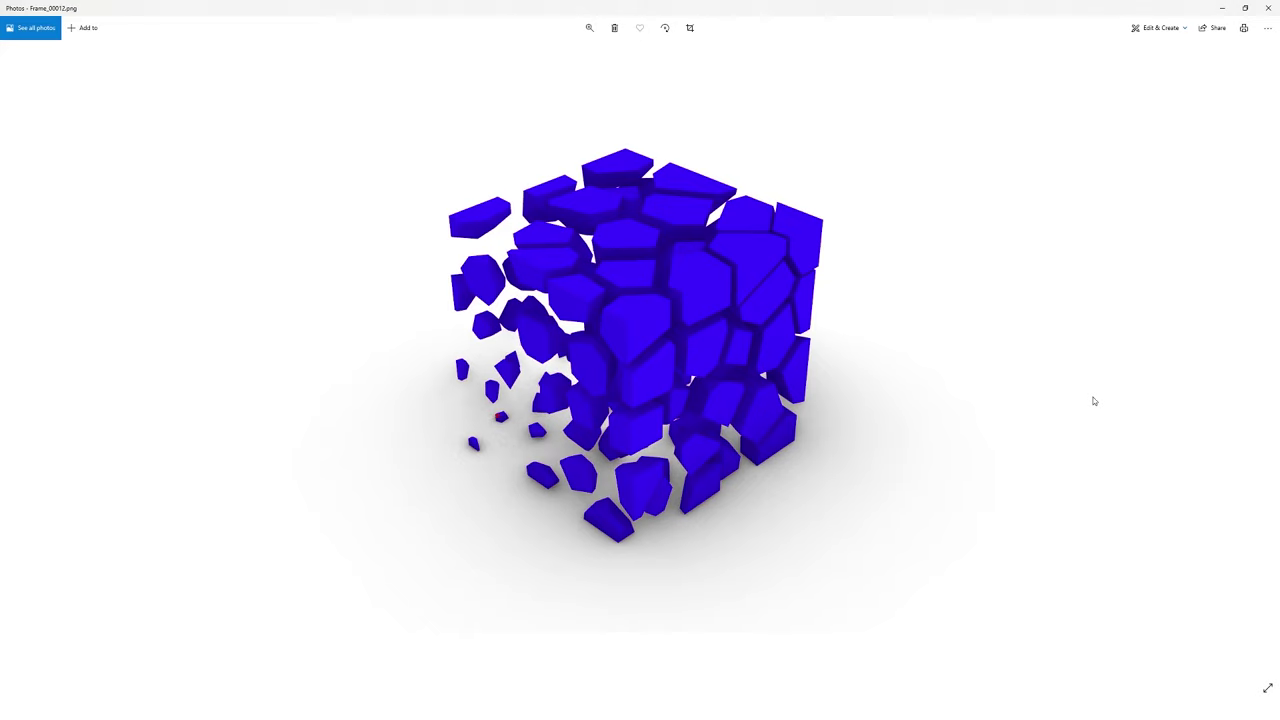
key(Right)
key(Right)
key(Right)
key(Right)
key(Right)
key(Right)
key(Right)
key(Right)
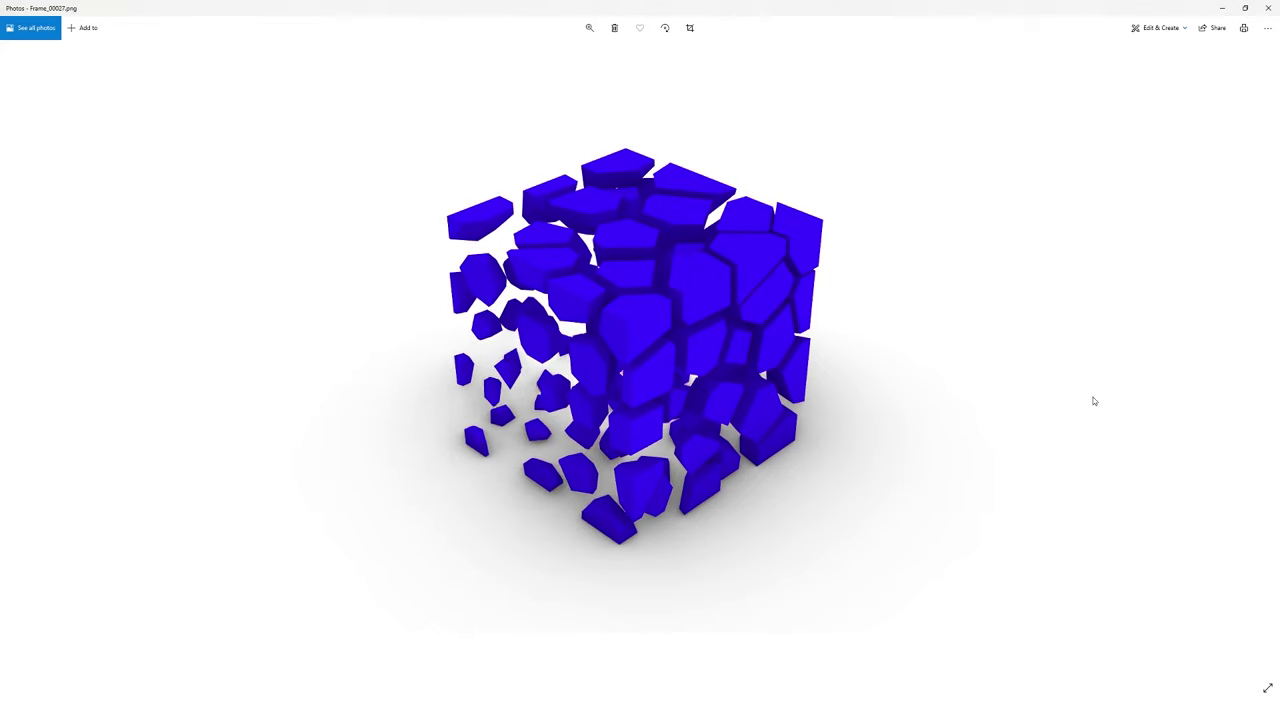
key(Right)
key(Right)
key(Right)
key(Right)
key(Right)
key(Right)
key(Right)
key(Right)
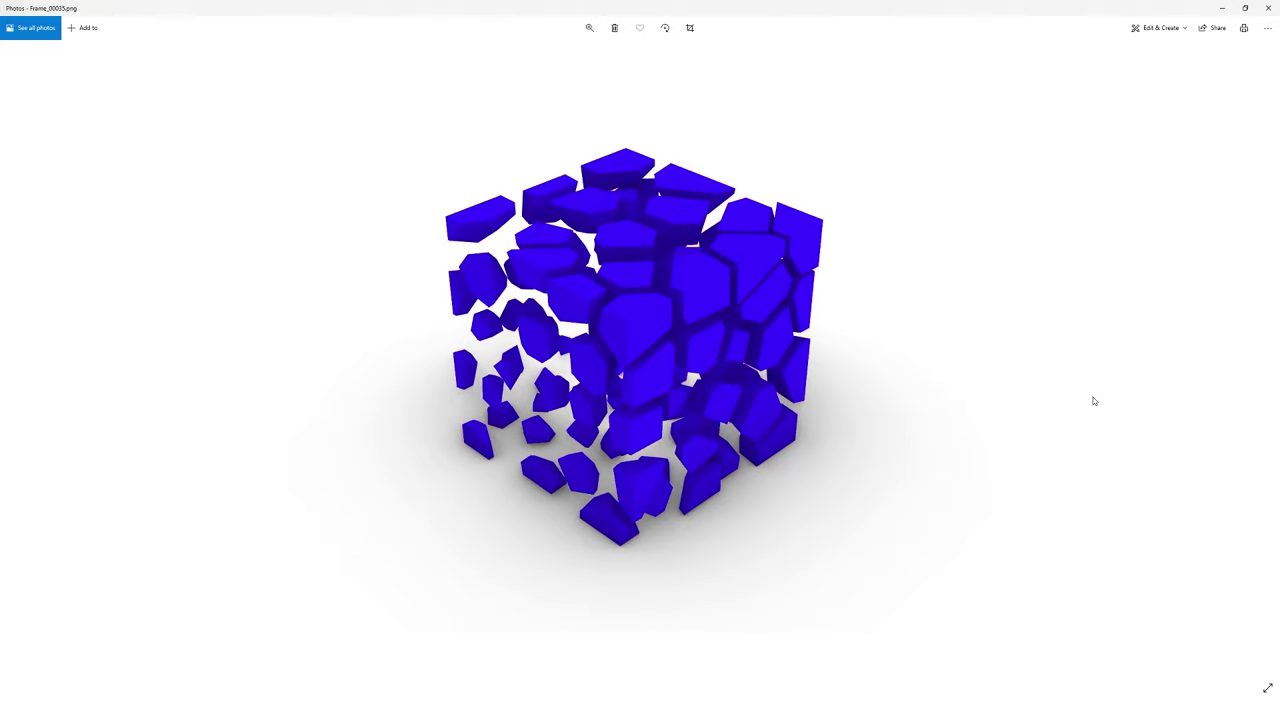
key(Right)
key(Right)
key(Right)
key(Right)
key(Right)
key(Right)
key(Right)
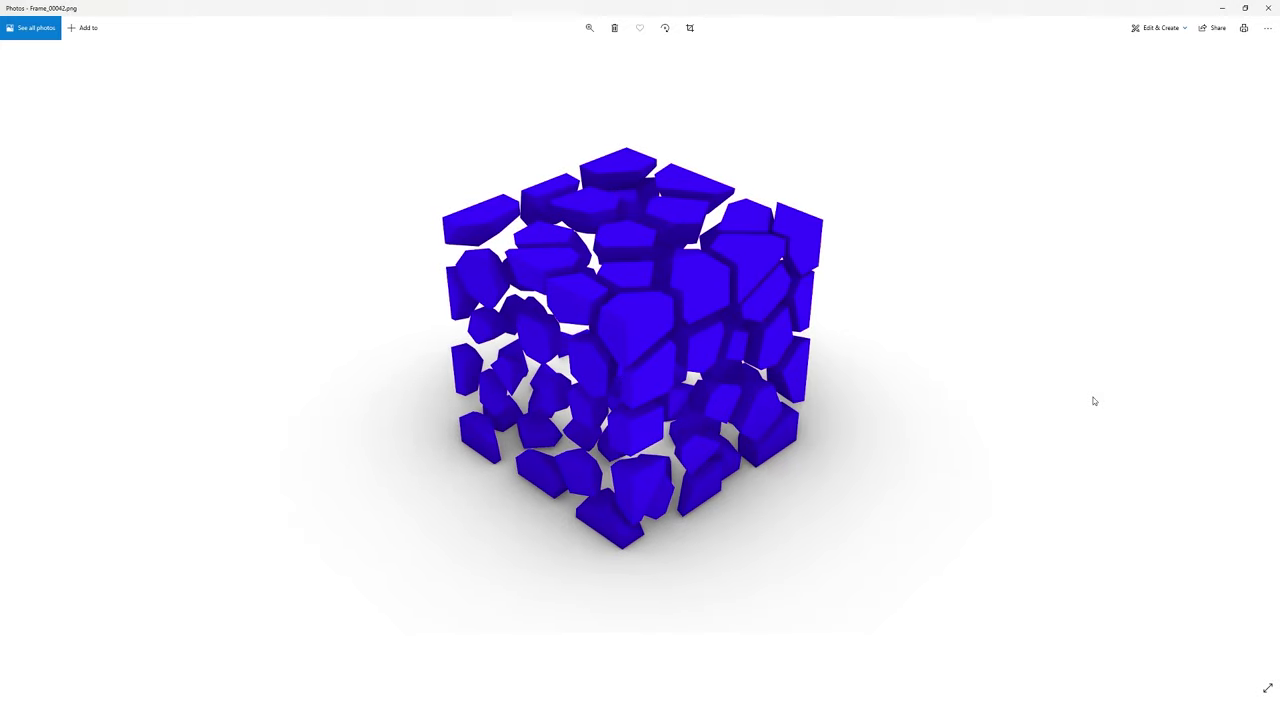
key(Right)
key(Right)
key(Right)
key(Right)
key(Right)
key(Right)
key(Right)
key(Right)
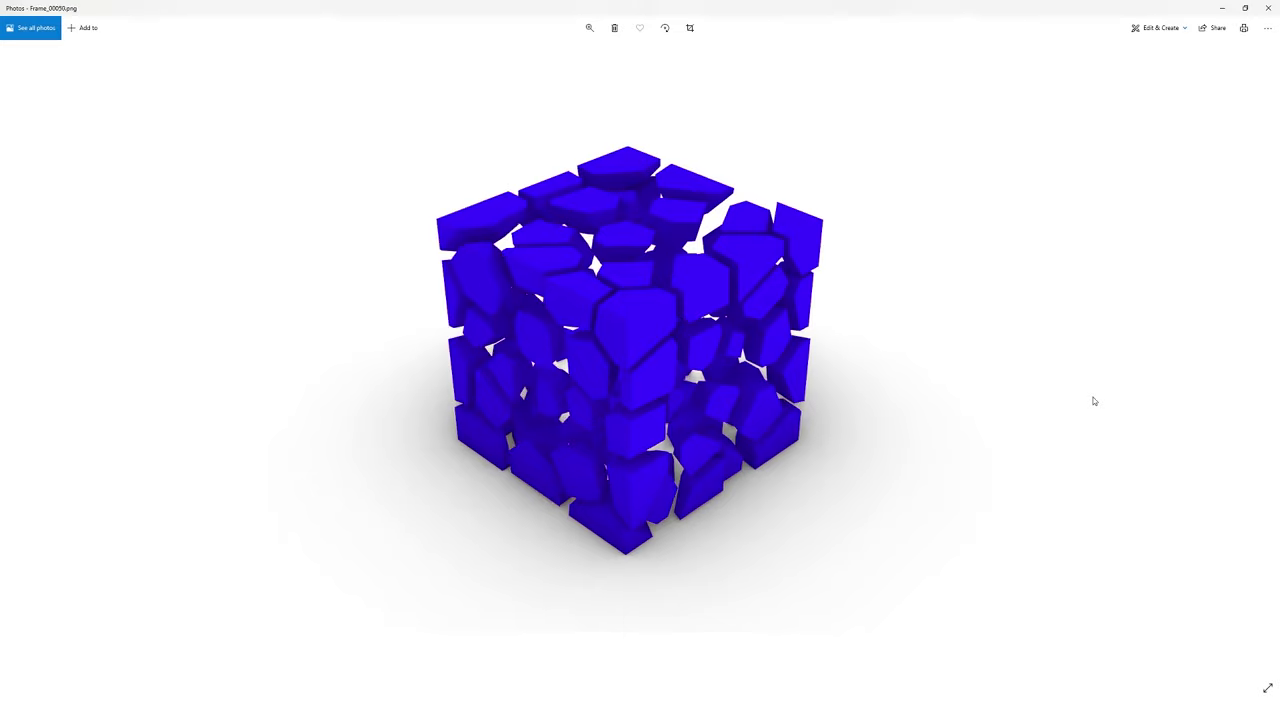
key(Right)
key(Right)
key(Right)
key(Right)
key(Right)
key(Right)
key(Right)
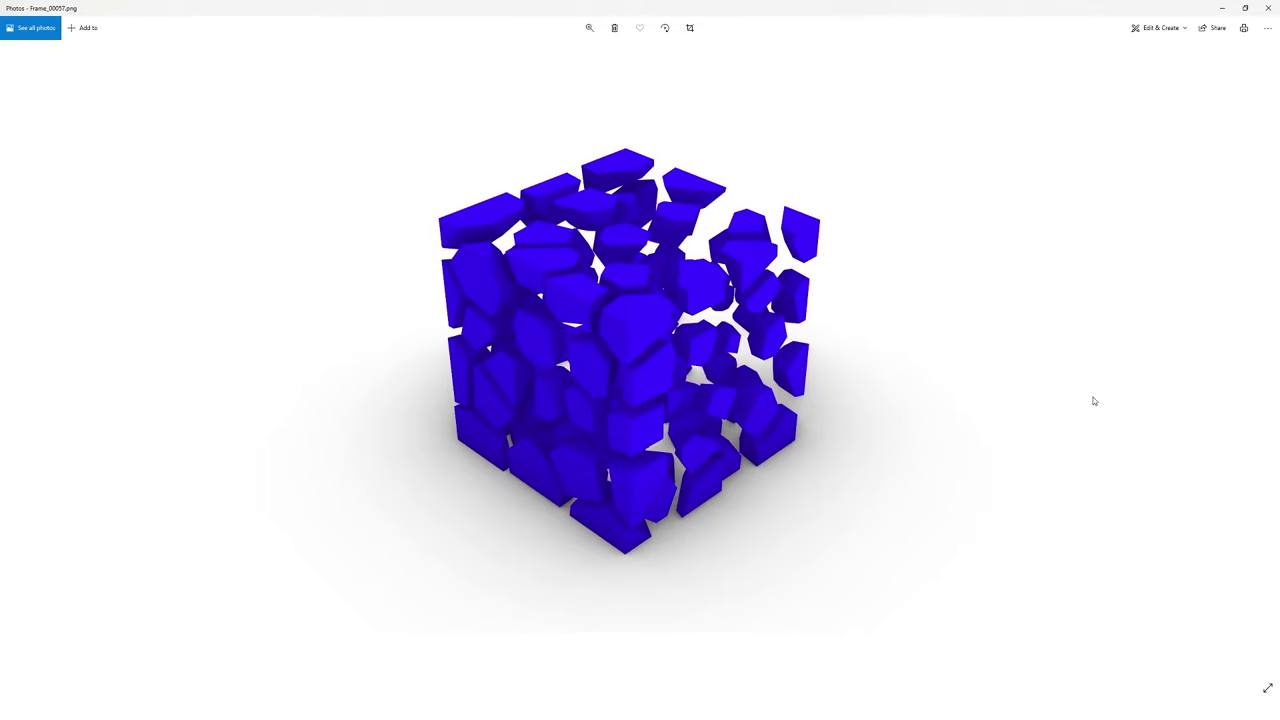
key(Right)
key(Right)
key(Right)
key(Right)
key(Right)
key(Right)
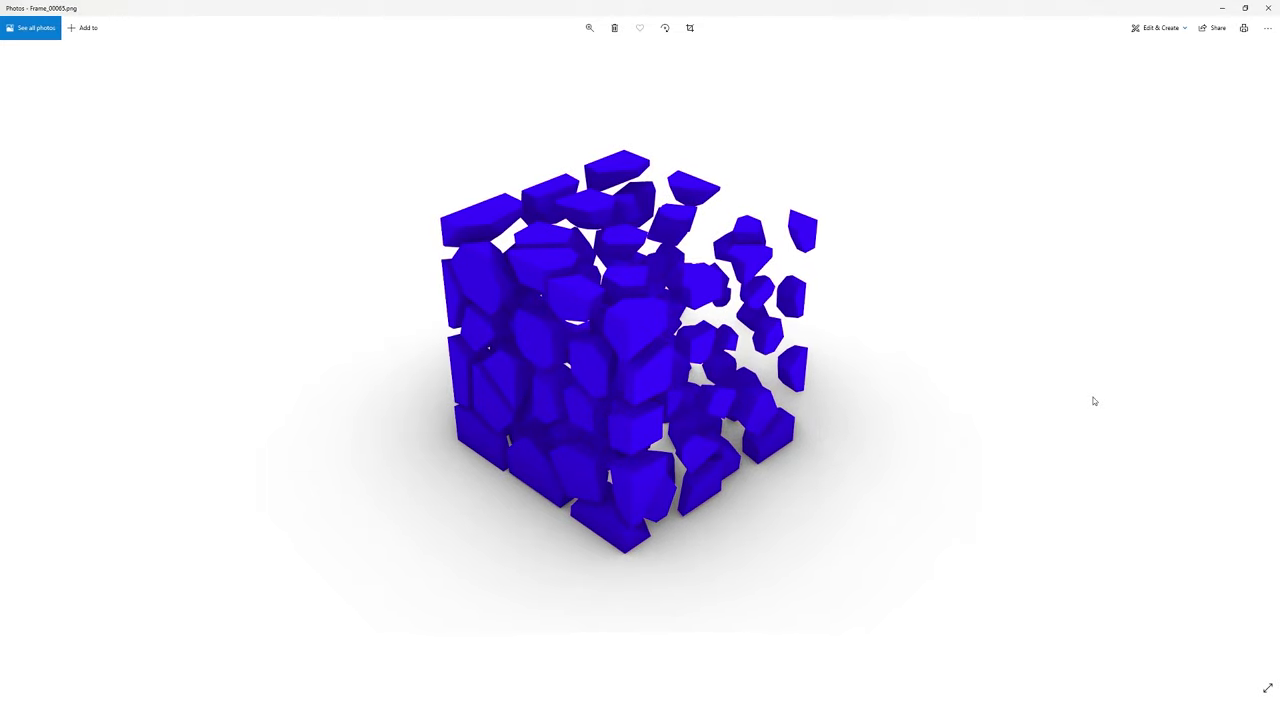
key(Right)
key(Right)
key(Right)
key(Right)
key(Right)
key(Right)
key(Right)
key(Right)
key(Right)
key(Right)
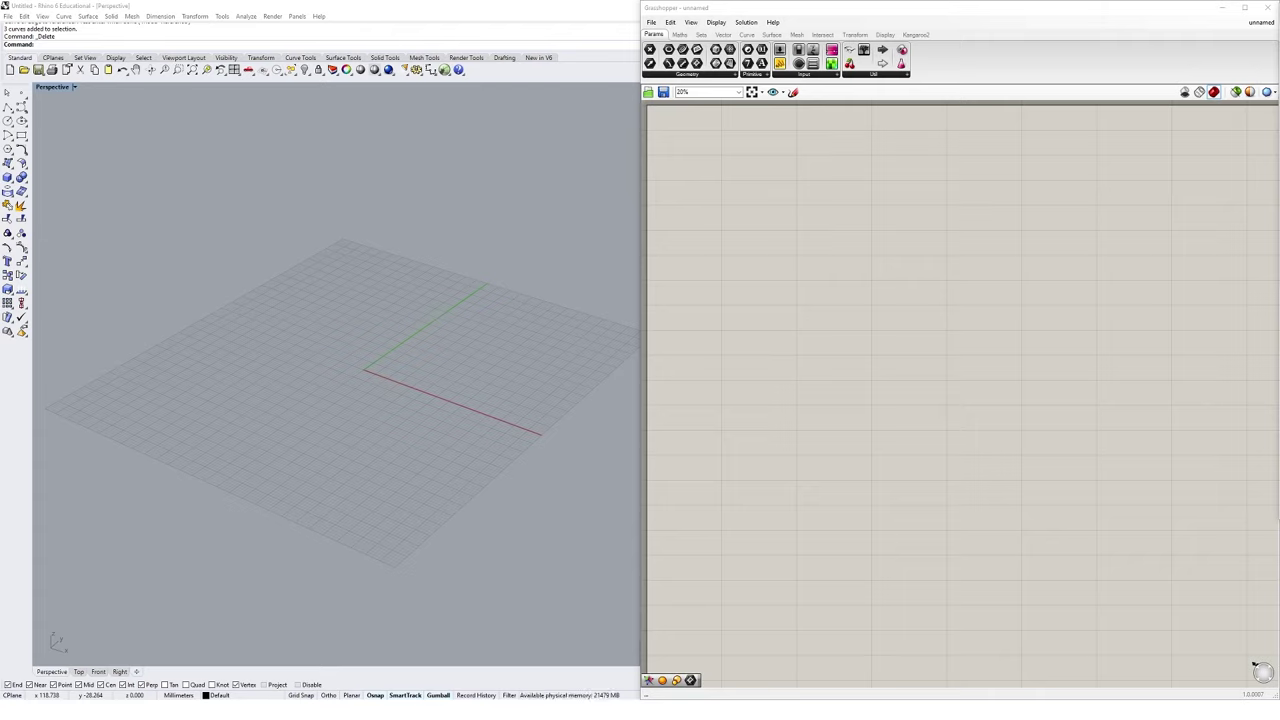
Draw a vertical line about 99 mm long in the Perspective viewport of the empty Rhino model.
shift+right_drag(431, 366, 477, 368)
key(Return)
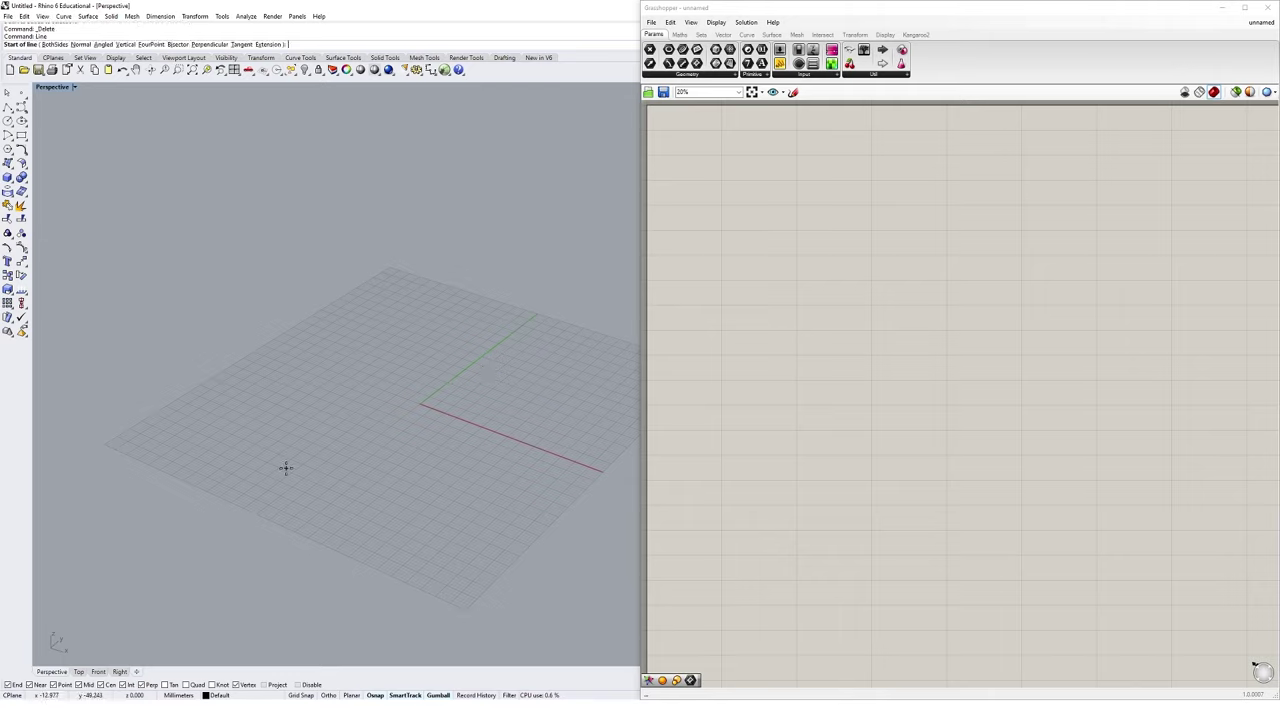
click(286, 460)
click(474, 322)
Move the vertical line from its lower endpoint to the origin (0).
click(430, 354)
mouse_move(430, 354)
right_down()
mouse_move(440, 440)
mouse_move(518, 483)
right_up()
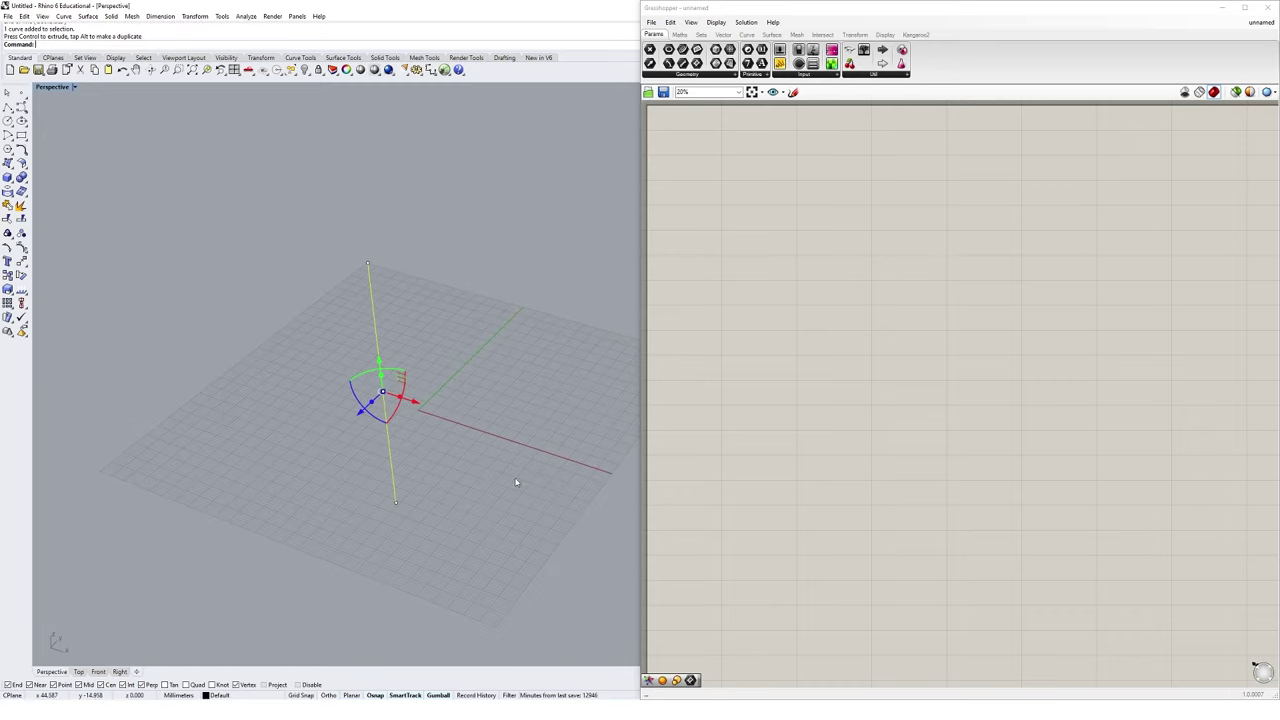
text(m)
key(Return)
click(396, 502)
key(Return)
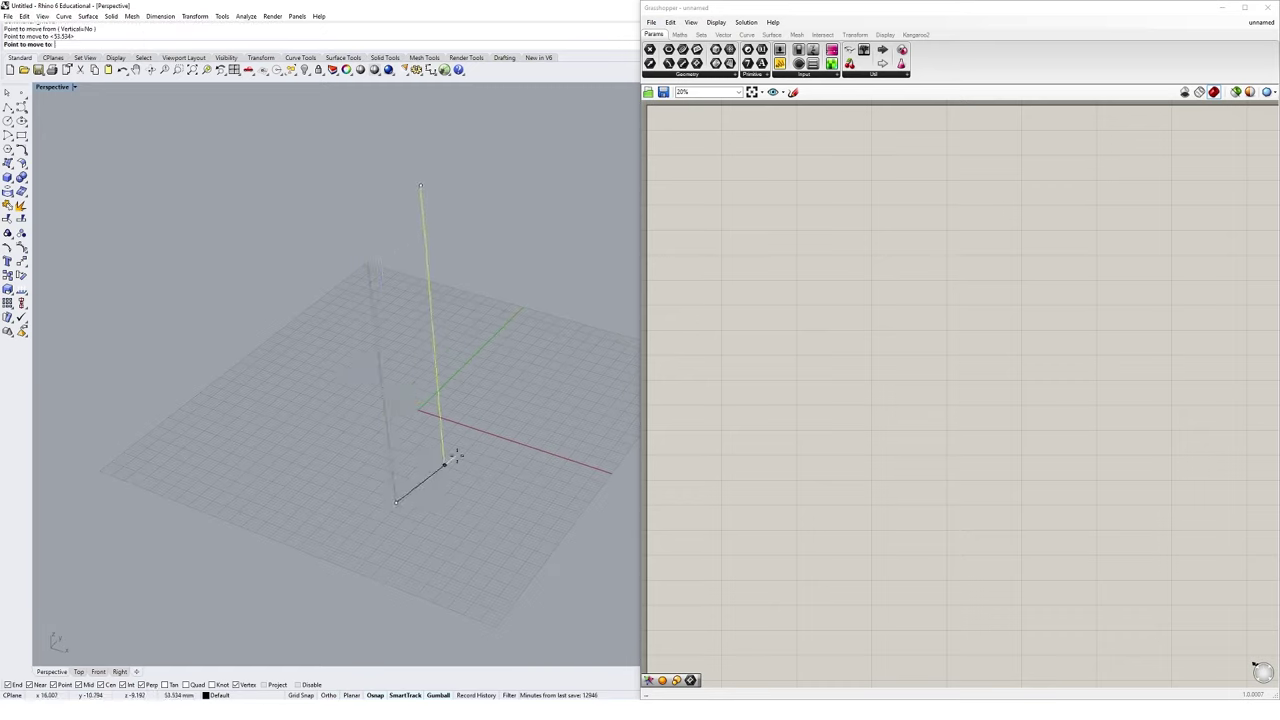
text(0)
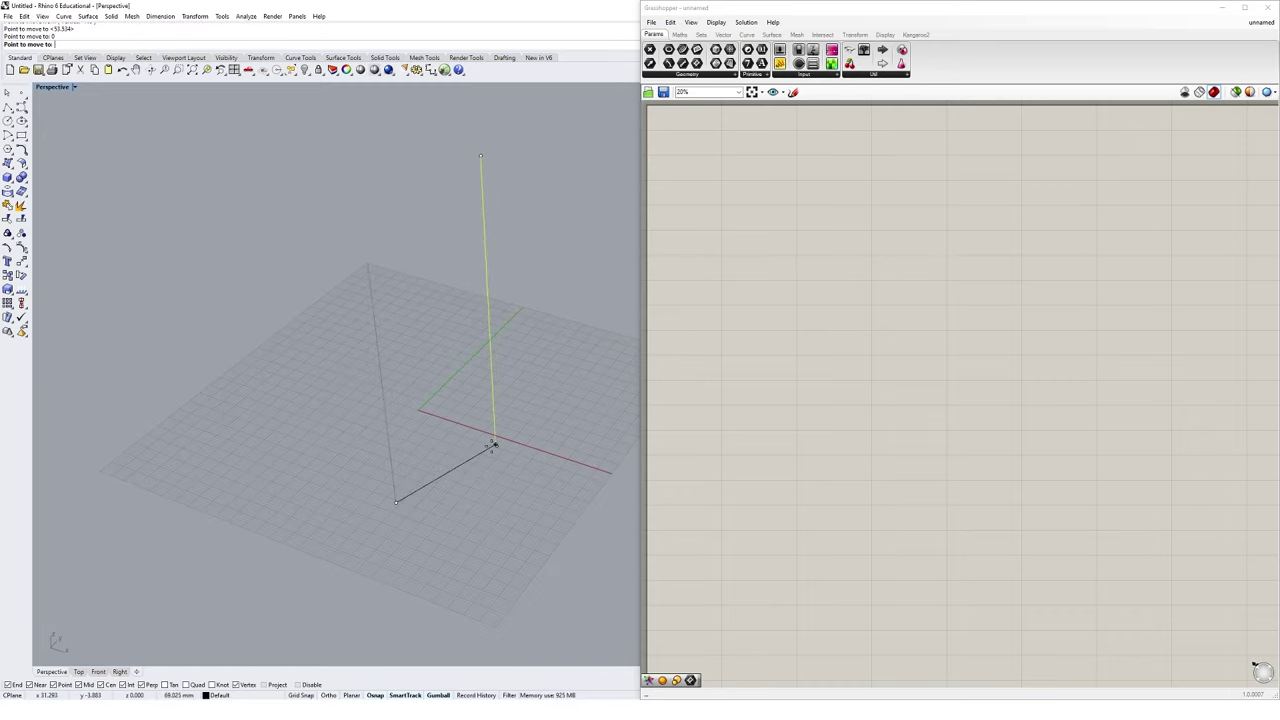
key(Return)
Copy the line twice along the negative X direction, about 52 mm and 107 mm away from the original.
right_drag(465, 417, 528, 456)
text(Copy)
key(Return)
click(480, 525)
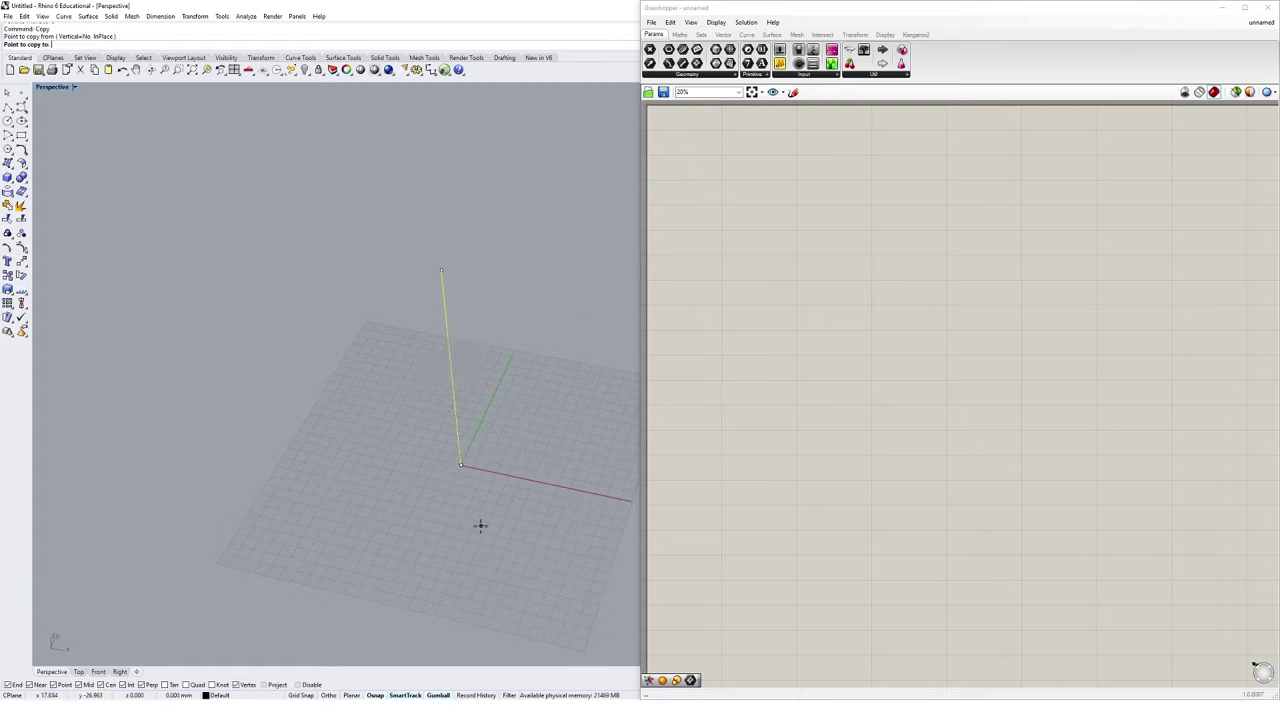
click(347, 509)
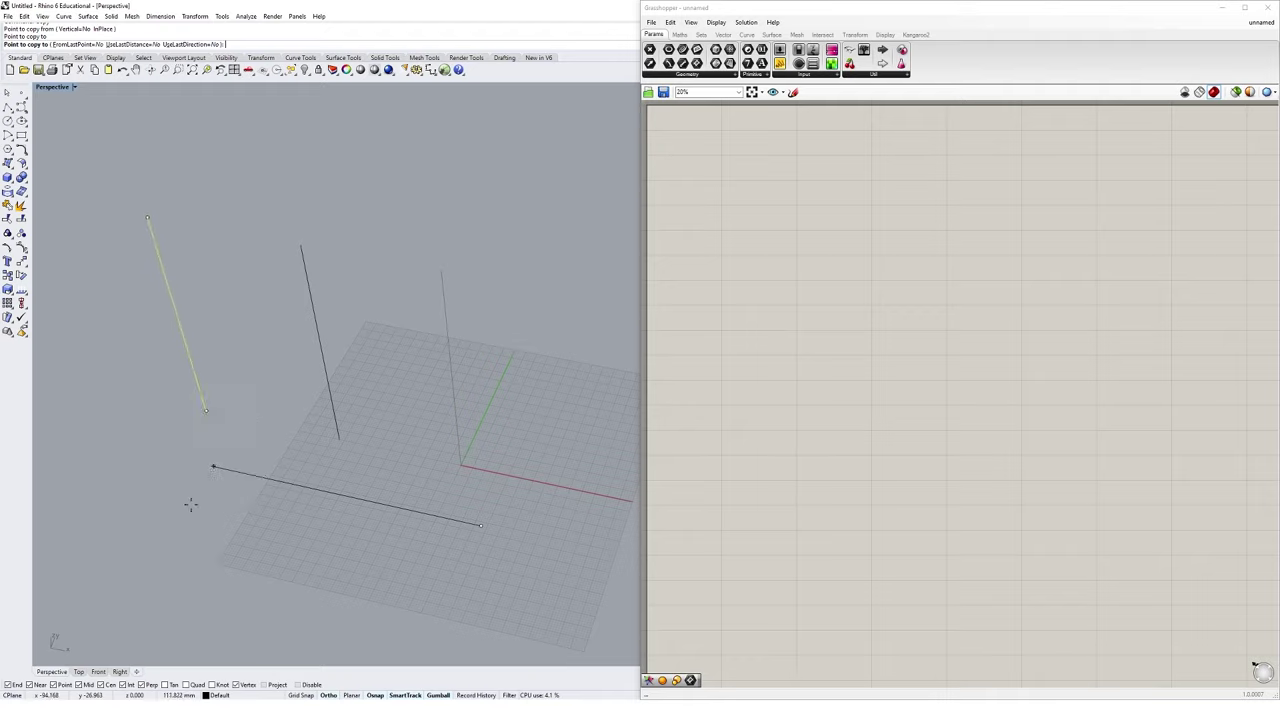
click(197, 508)
key(Return)
Add a Curve parameter to the Grasshopper canvas and reference the three lines in it, starting with the one at the origin.
right_drag(513, 408, 500, 327)
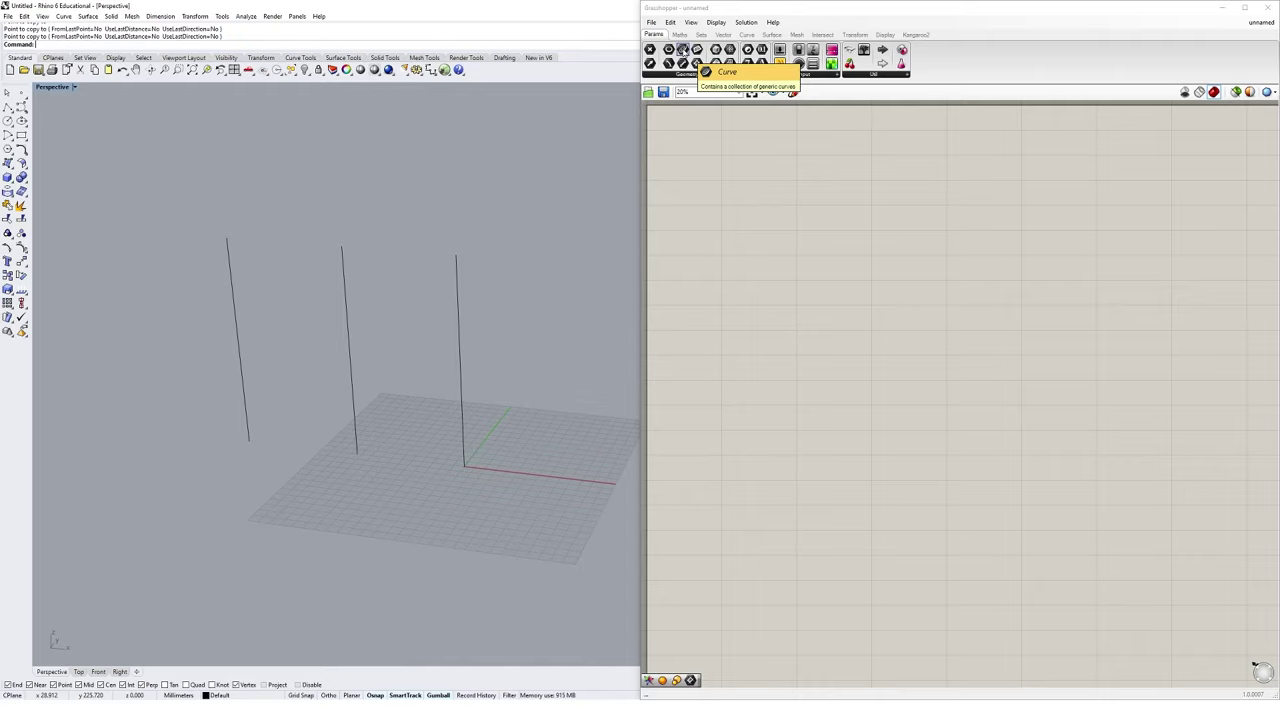
drag(683, 49, 764, 311)
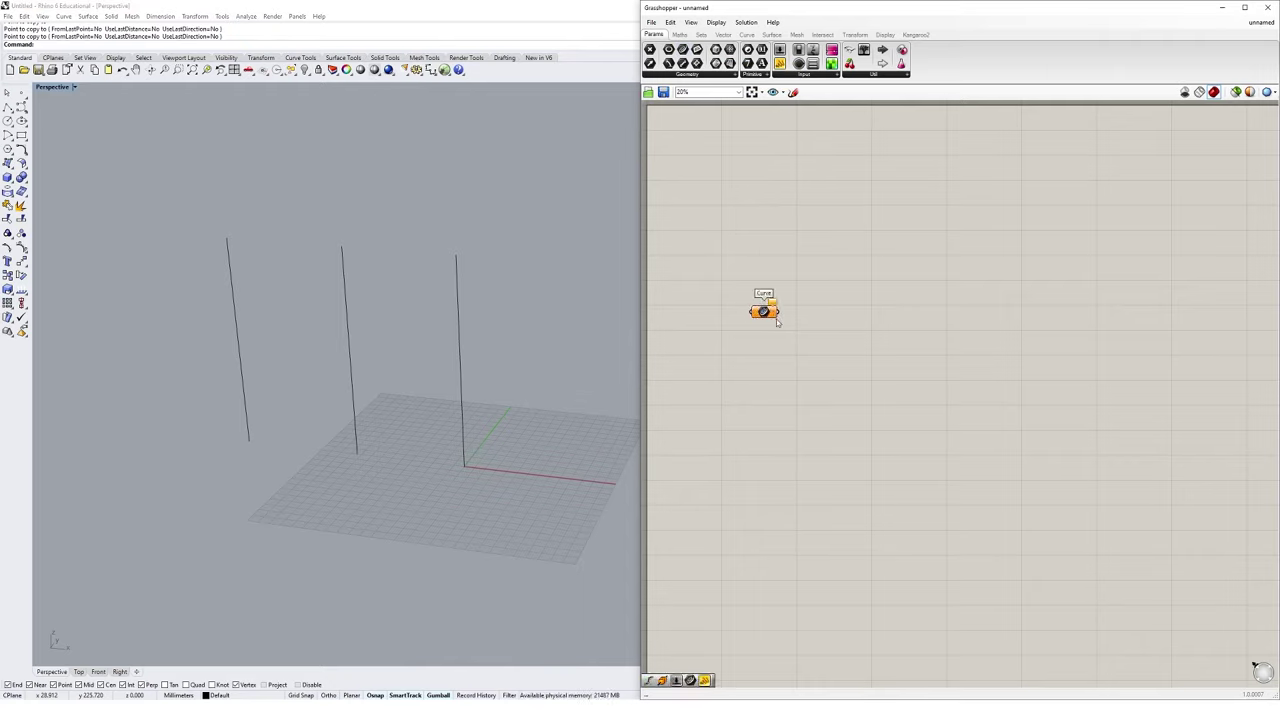
right_click(764, 312)
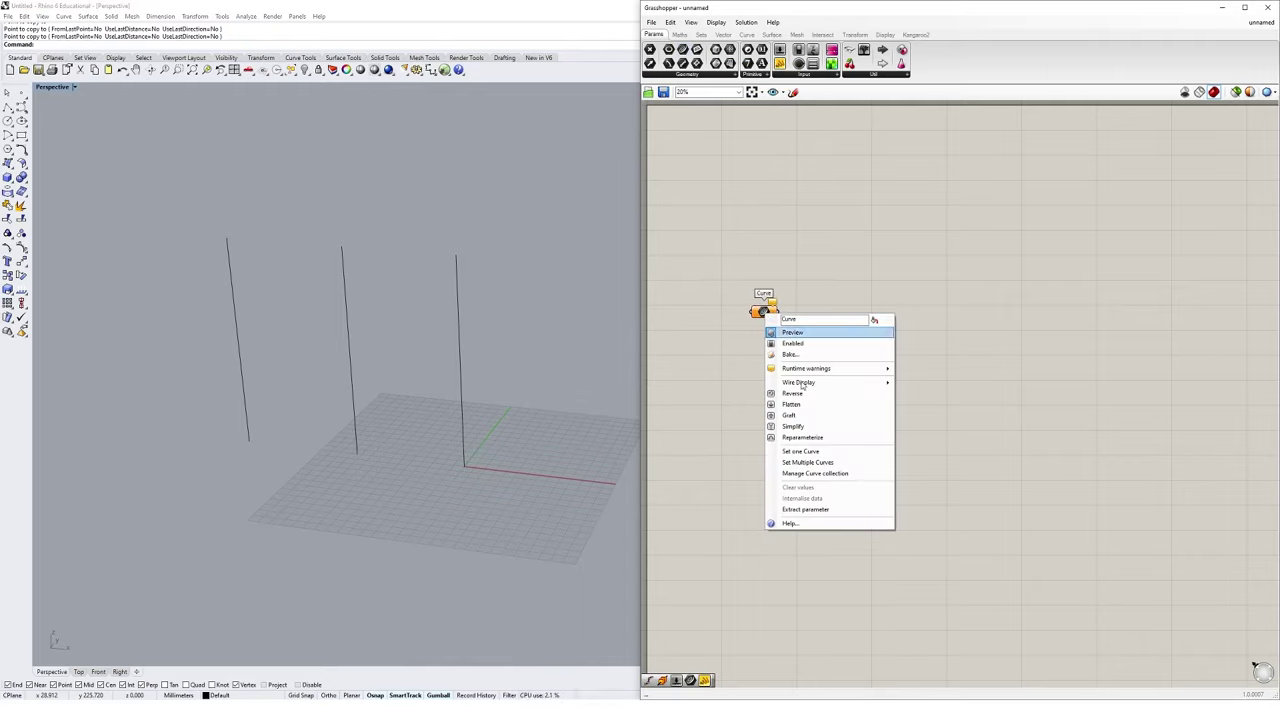
click(850, 464)
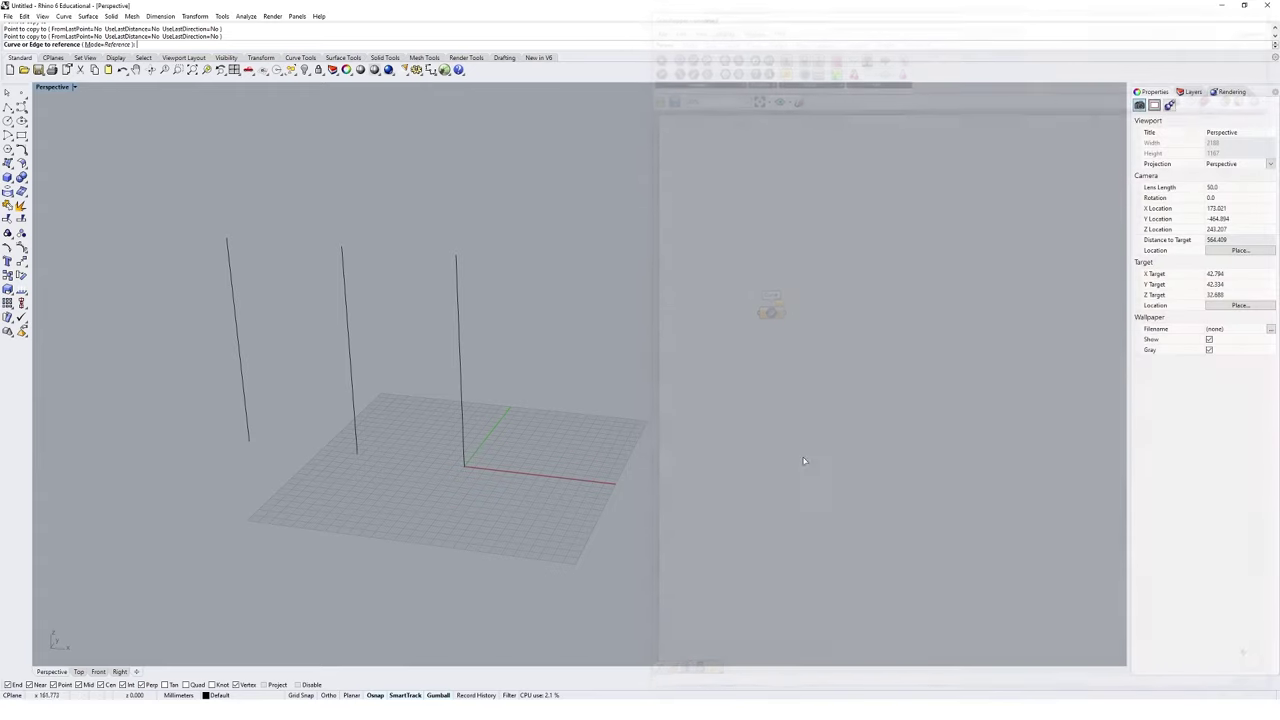
click(460, 383)
click(351, 377)
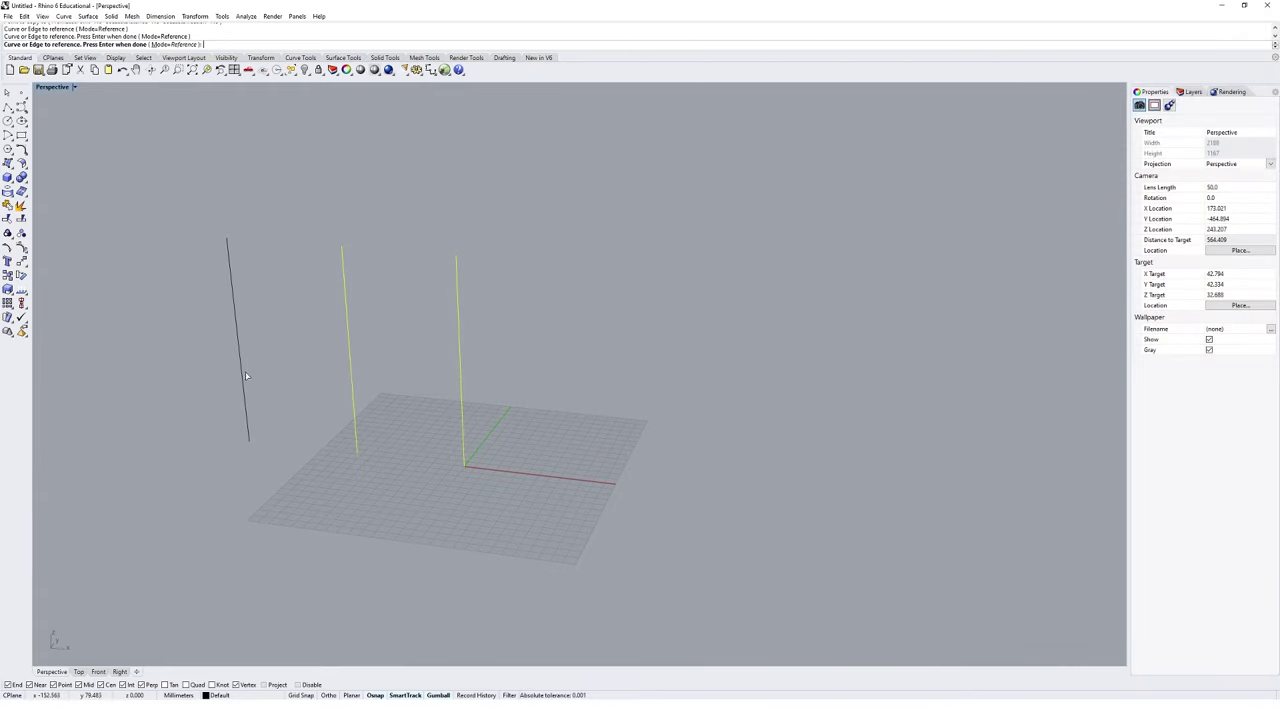
click(243, 371)
key(Return)
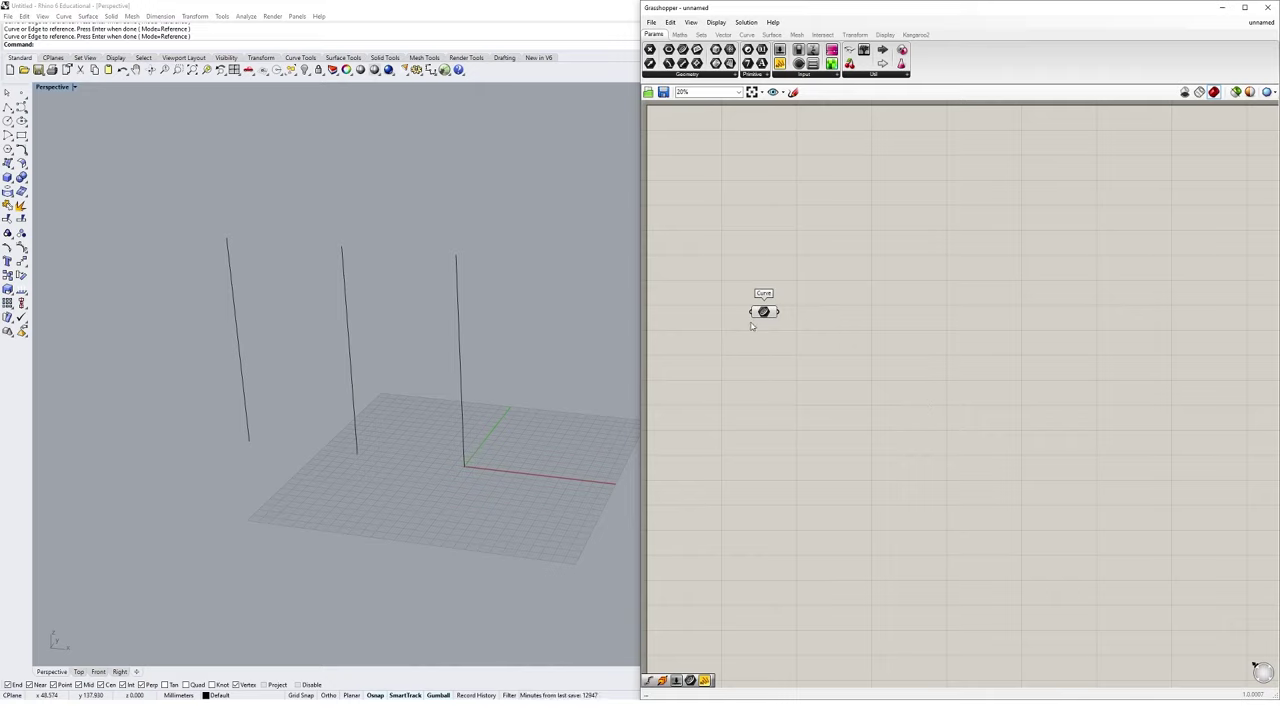
Connect a Panel to the Curve parameter and widen it so that each list item fits on one line.
drag(766, 314, 785, 309)
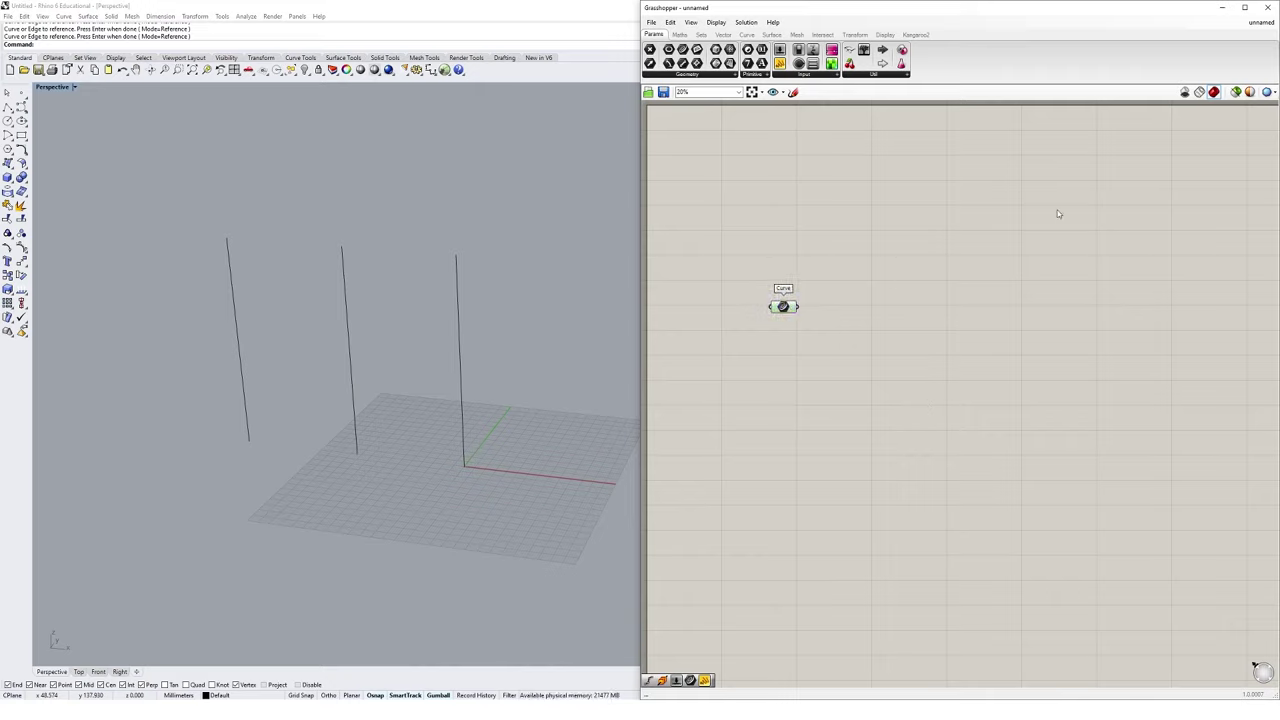
click(848, 307)
mouse_move(840, 316)
mouse_down()
mouse_move(867, 318)
mouse_move(830, 307)
mouse_move(843, 306)
mouse_up()
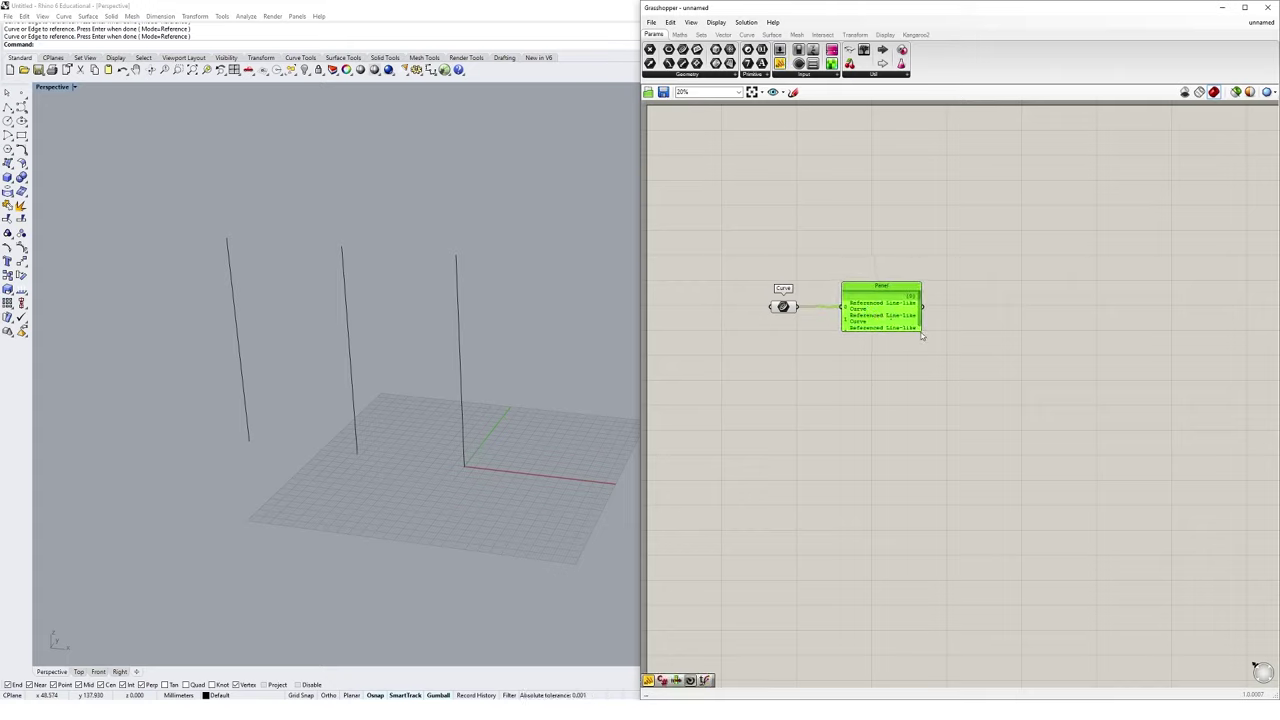
drag(921, 331, 1001, 348)
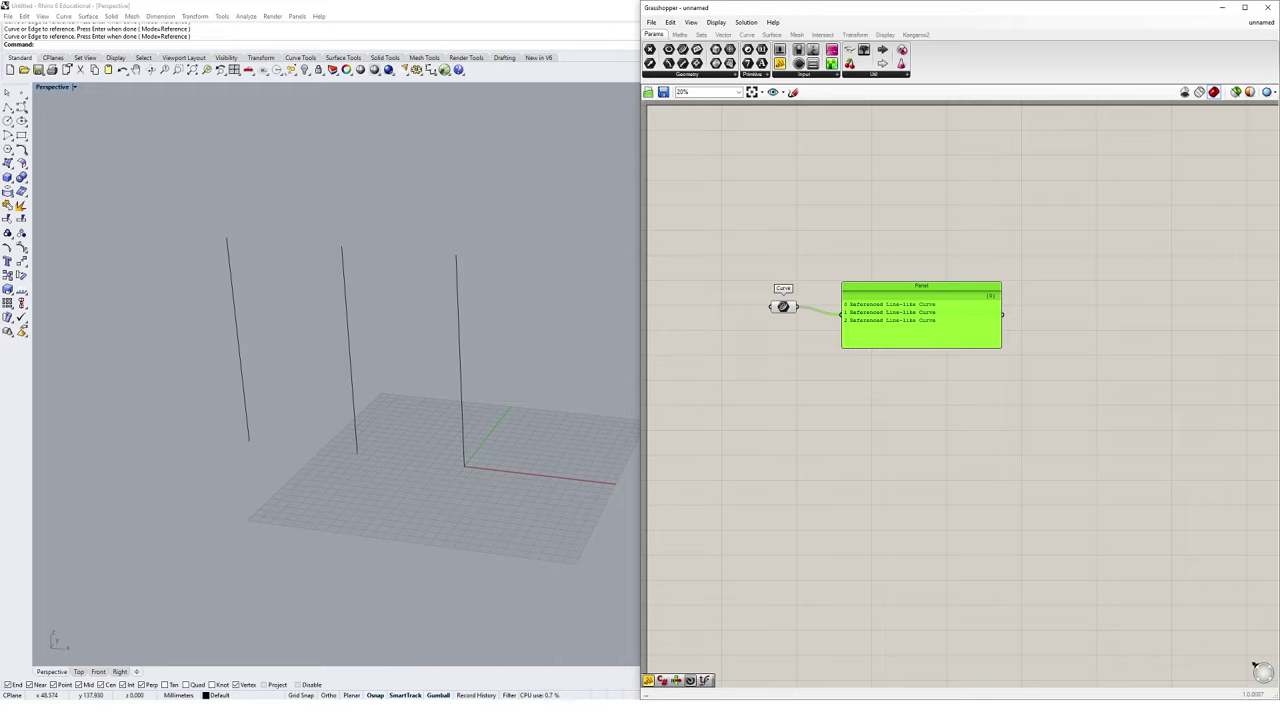
drag(880, 325, 867, 316)
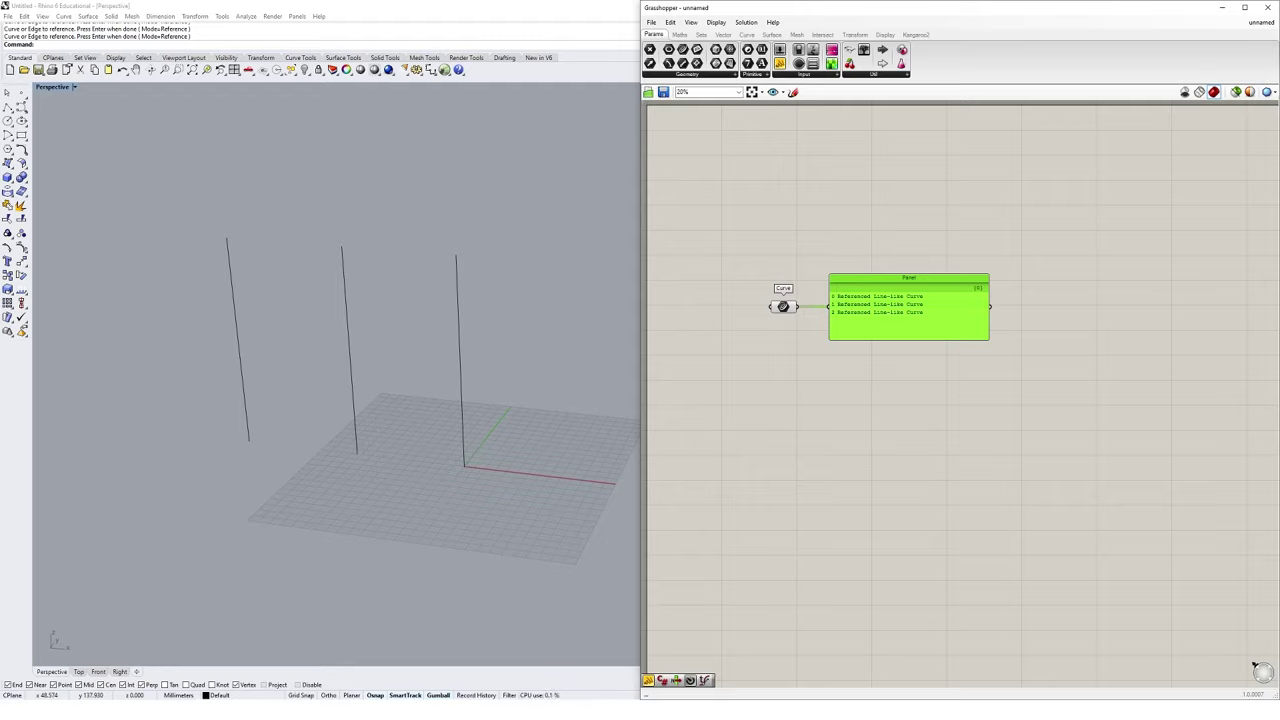
Add a Divide Curve component beside the Curve parameter, feed the curves into it, and move the panel aside to make room.
double_click(845, 395)
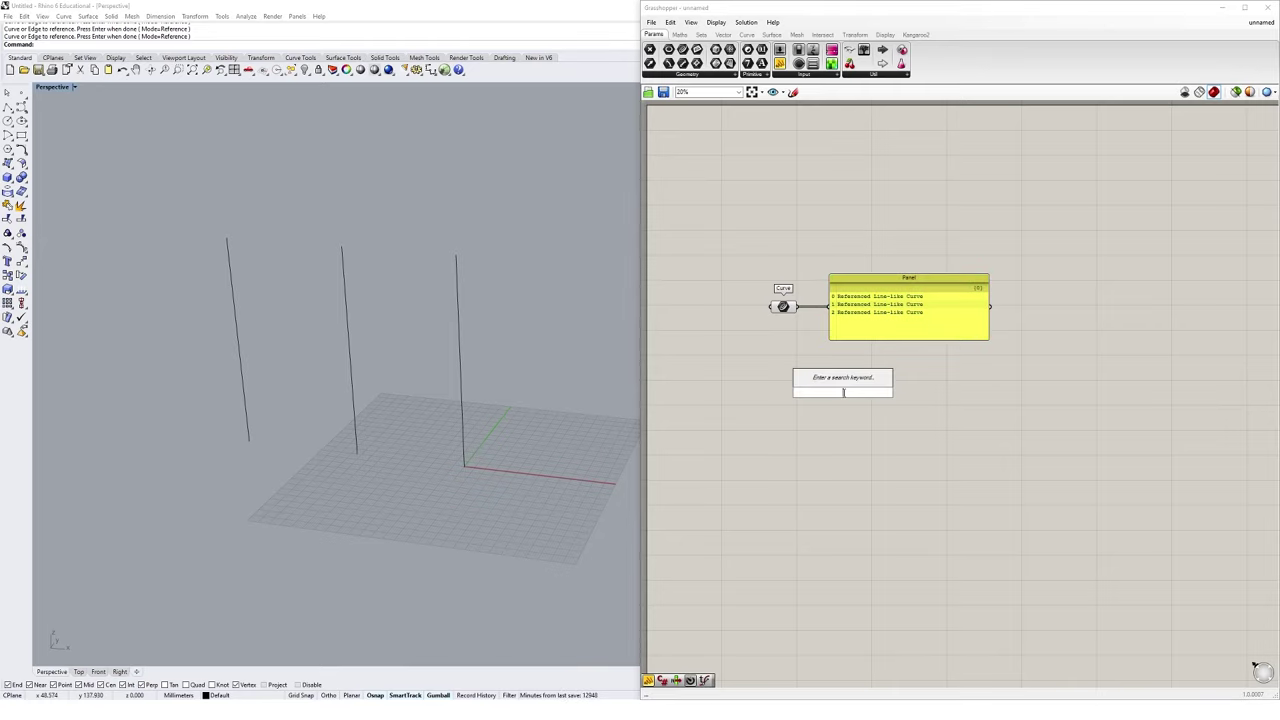
text(divide c)
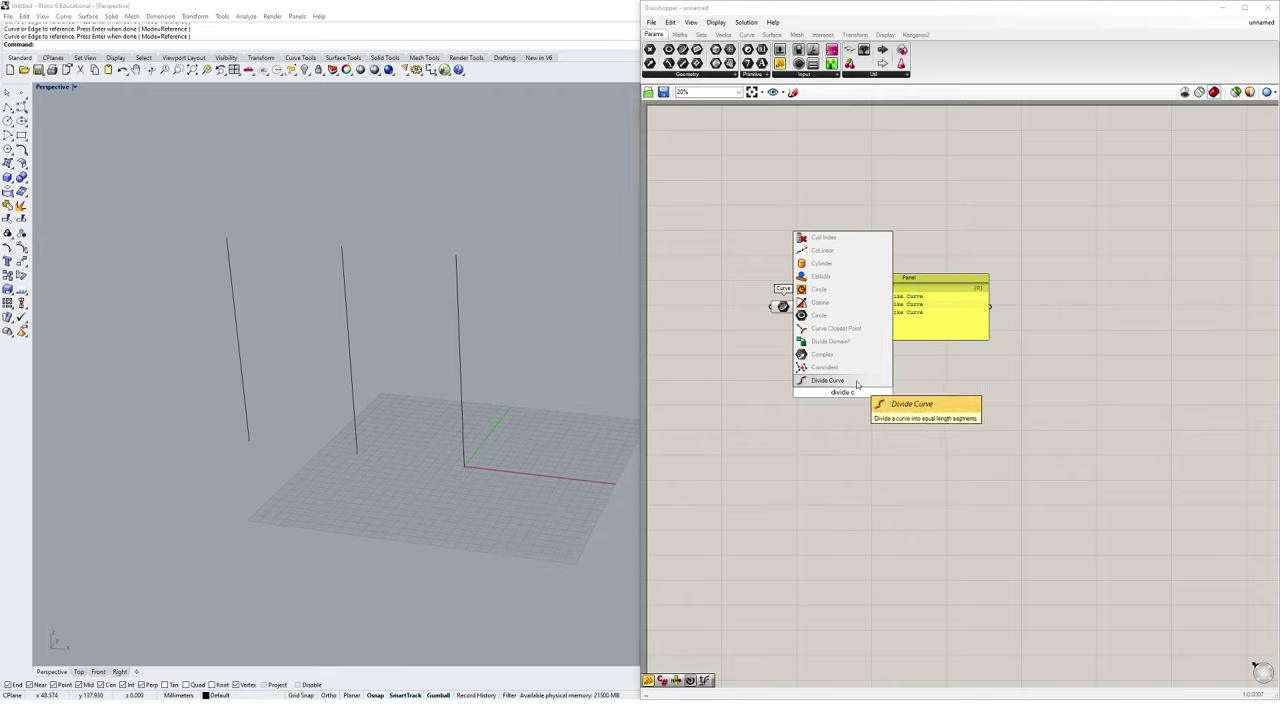
click(857, 385)
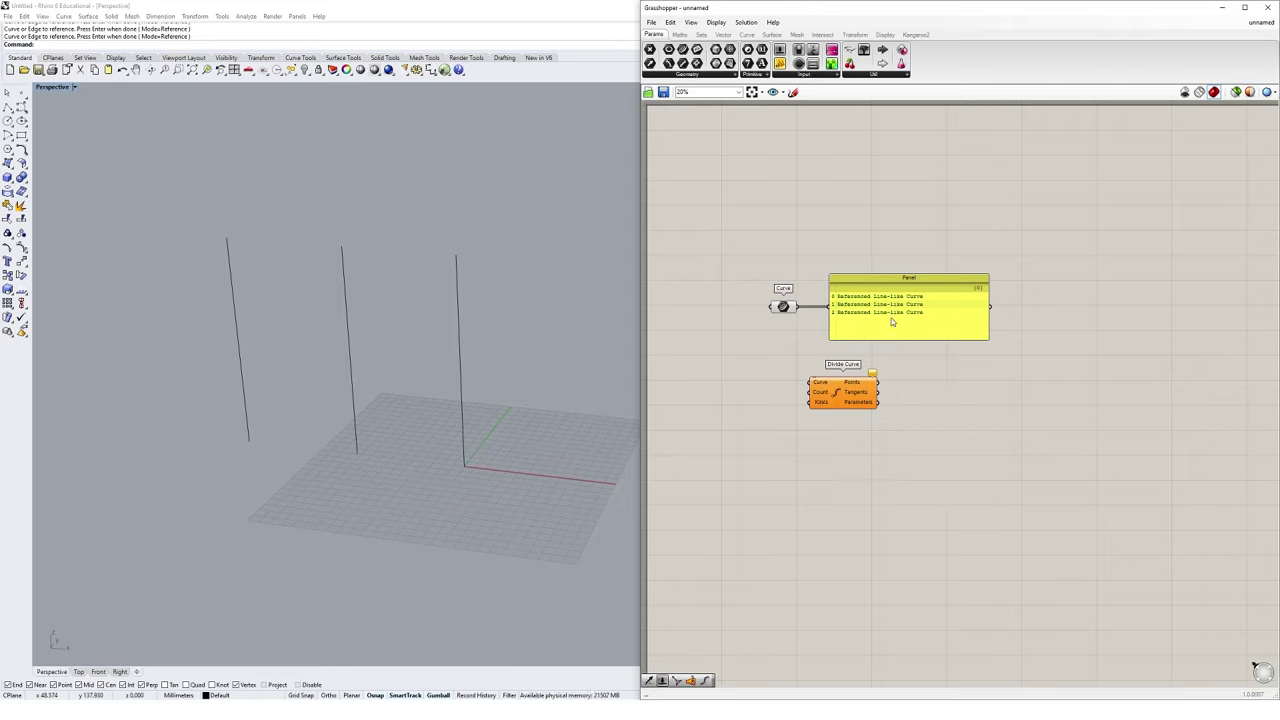
drag(894, 323, 1024, 322)
drag(791, 309, 809, 382)
drag(855, 389, 848, 354)
mouse_move(844, 319)
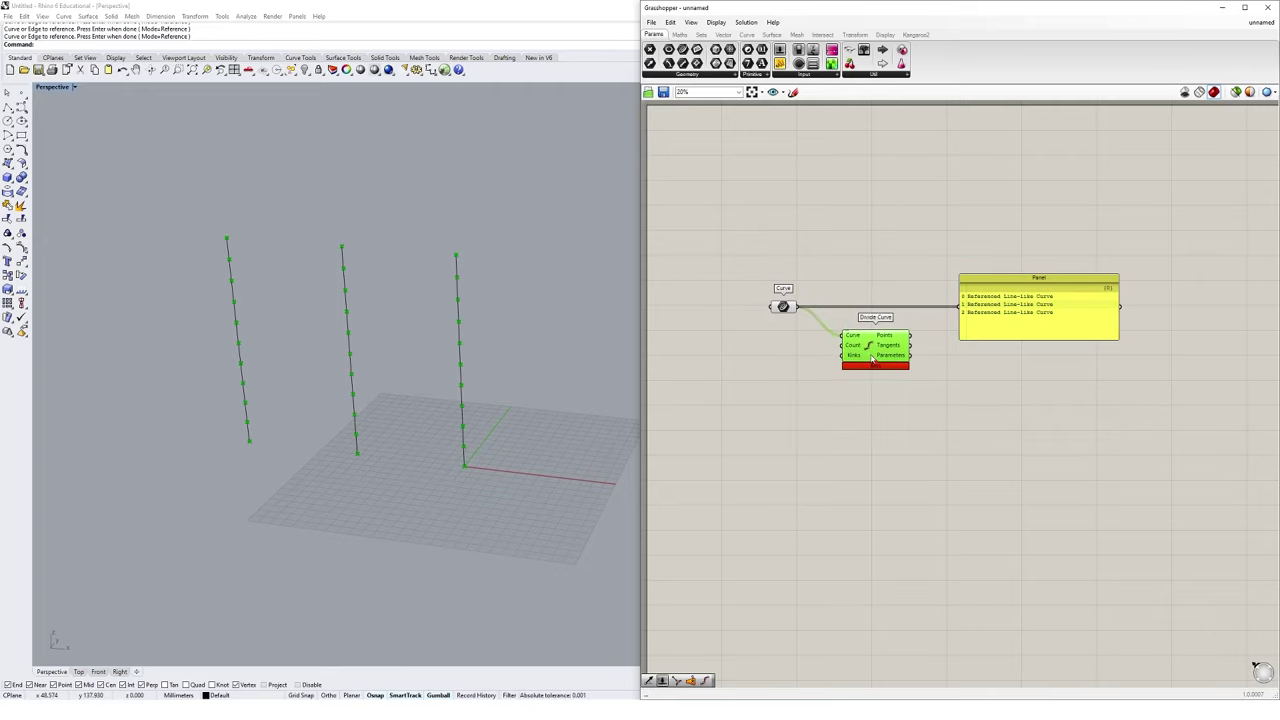
Create a number slider with the value 5 and connect it to the Count input of Divide Curve.
double_click(772, 371)
text(5)
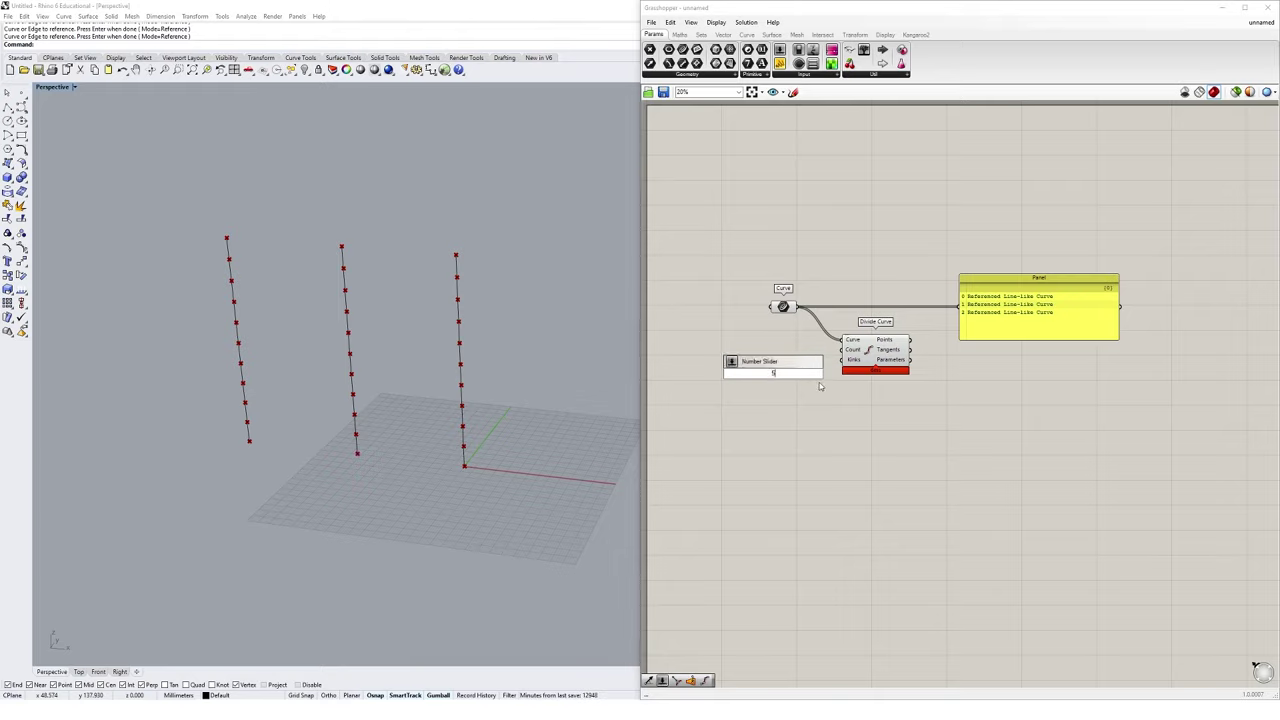
key(Return)
mouse_move(805, 372)
mouse_down()
mouse_move(842, 350)
mouse_move(814, 351)
mouse_up()
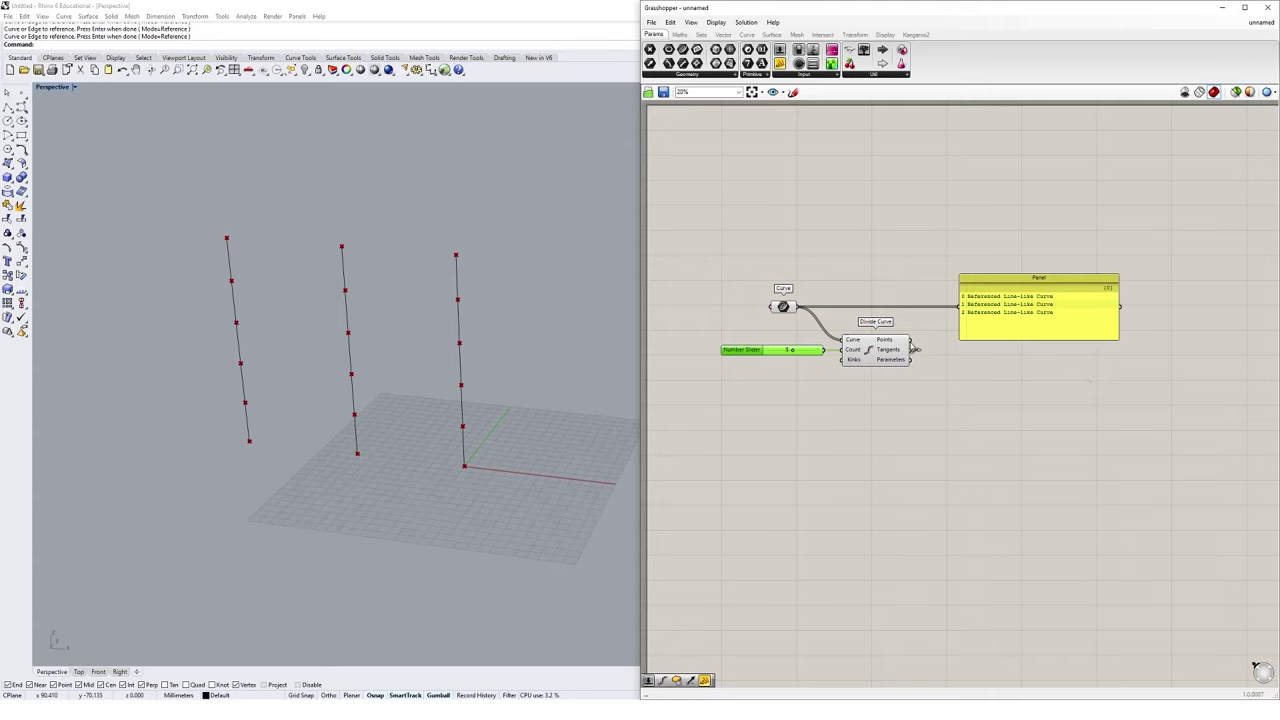
Feed the division points into the panel, enlarge it to show all branches, and connect a Param Viewer to the same Points output.
drag(910, 340, 961, 307)
drag(1045, 325, 1000, 508)
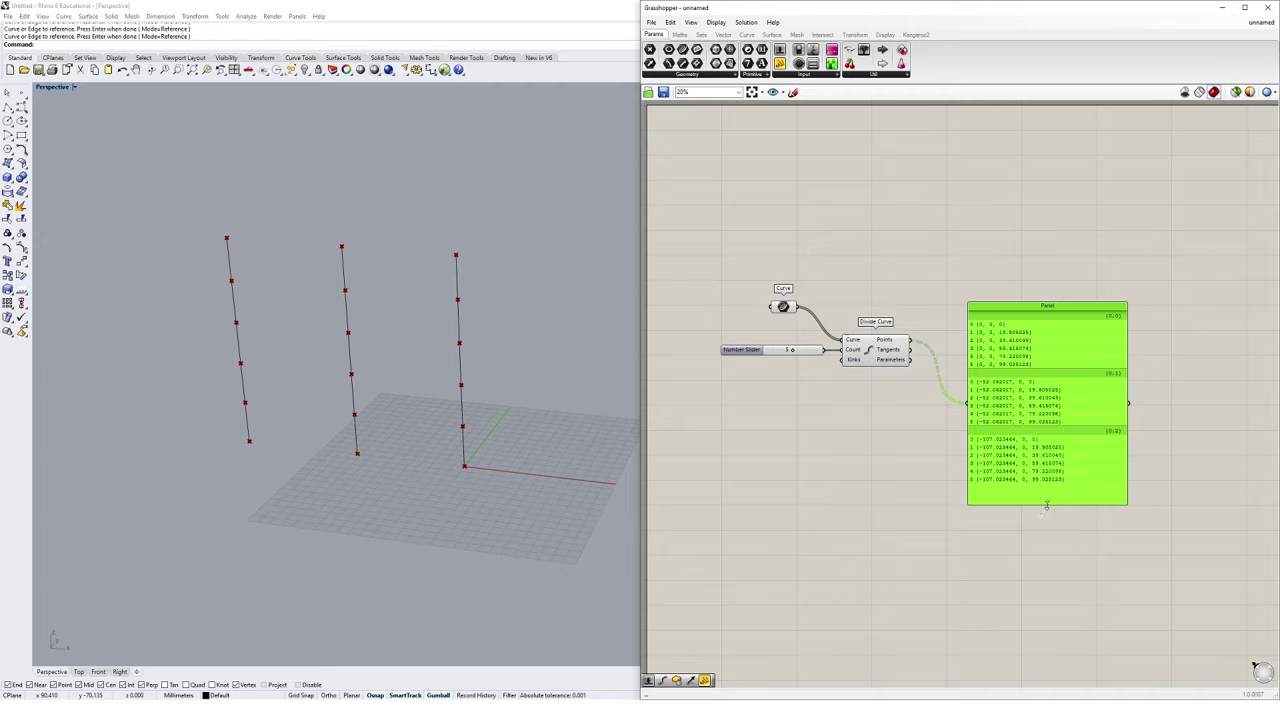
drag(1049, 504, 1041, 486)
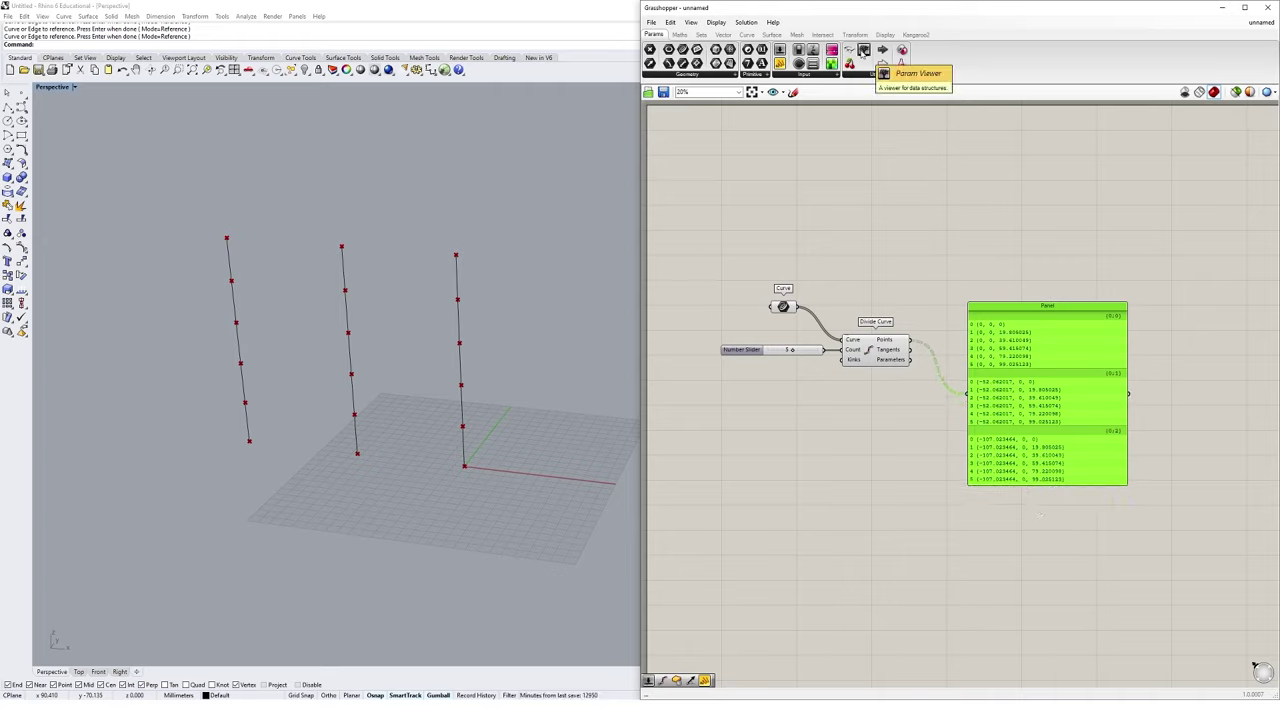
drag(864, 50, 1020, 258)
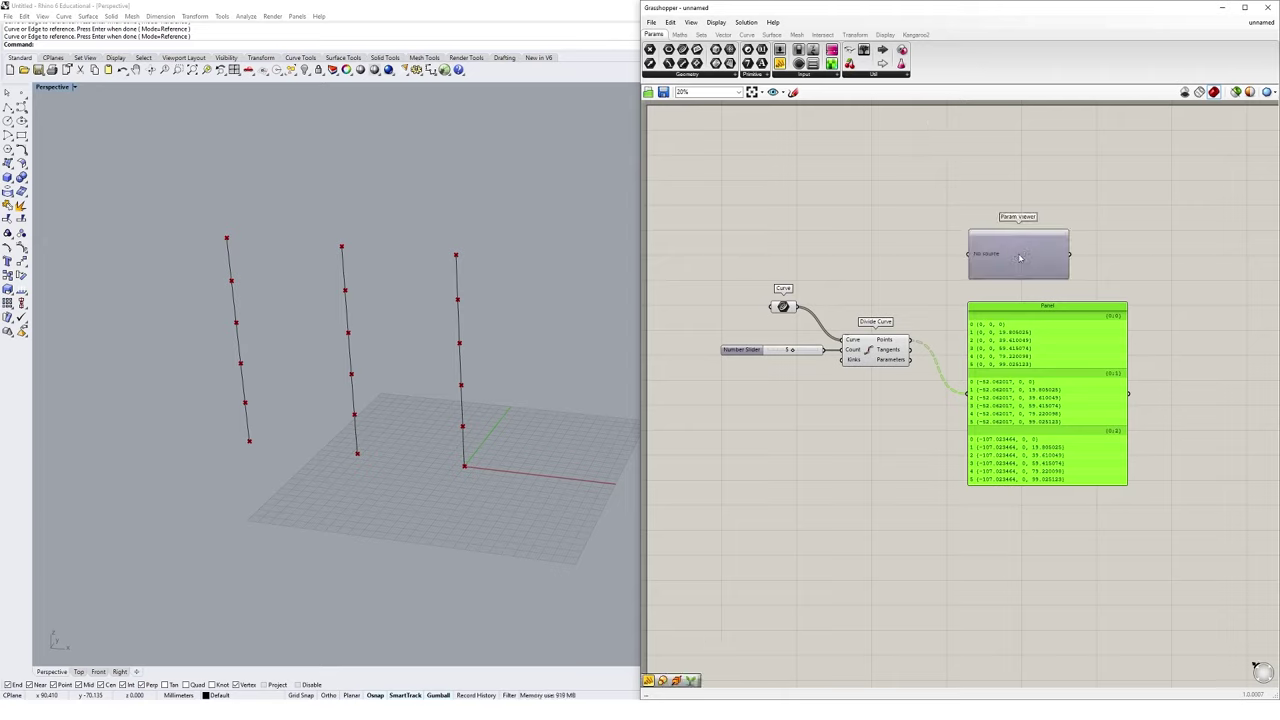
drag(910, 340, 974, 263)
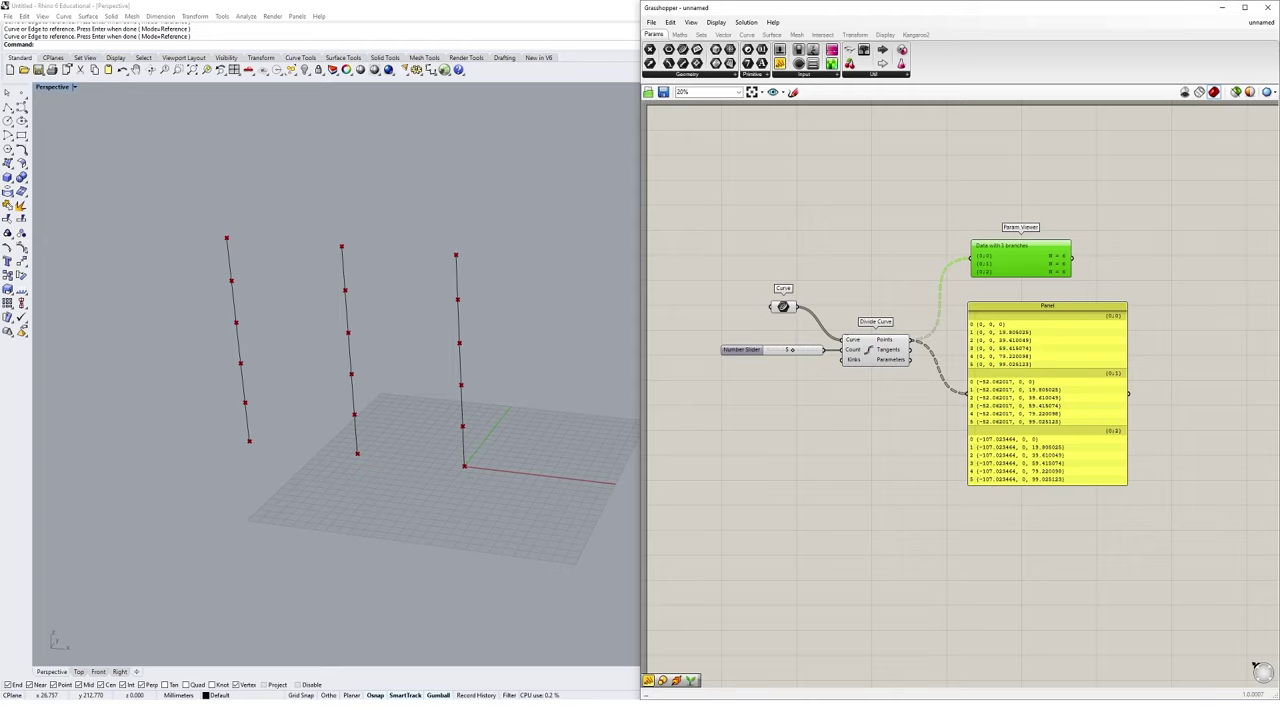
Try reversing the Points output of Divide Curve to compare the item order in each branch, and switch the reversal off again.
right_click(893, 340)
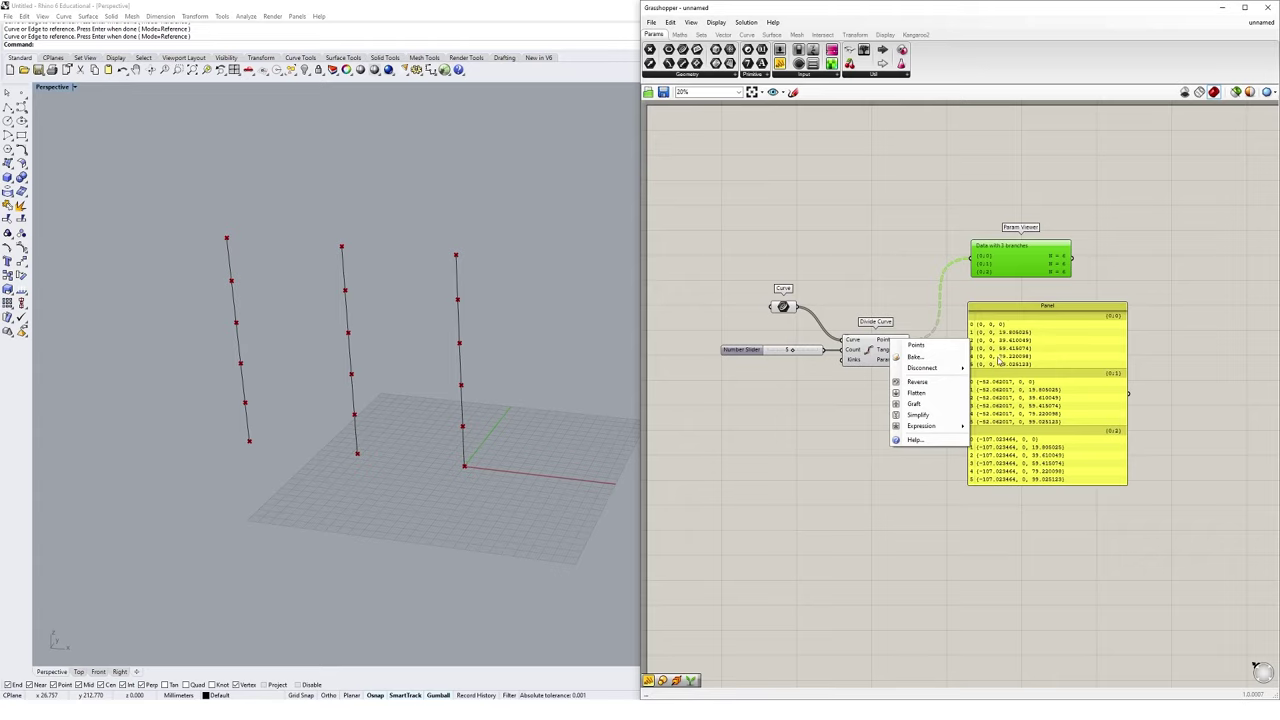
click(938, 388)
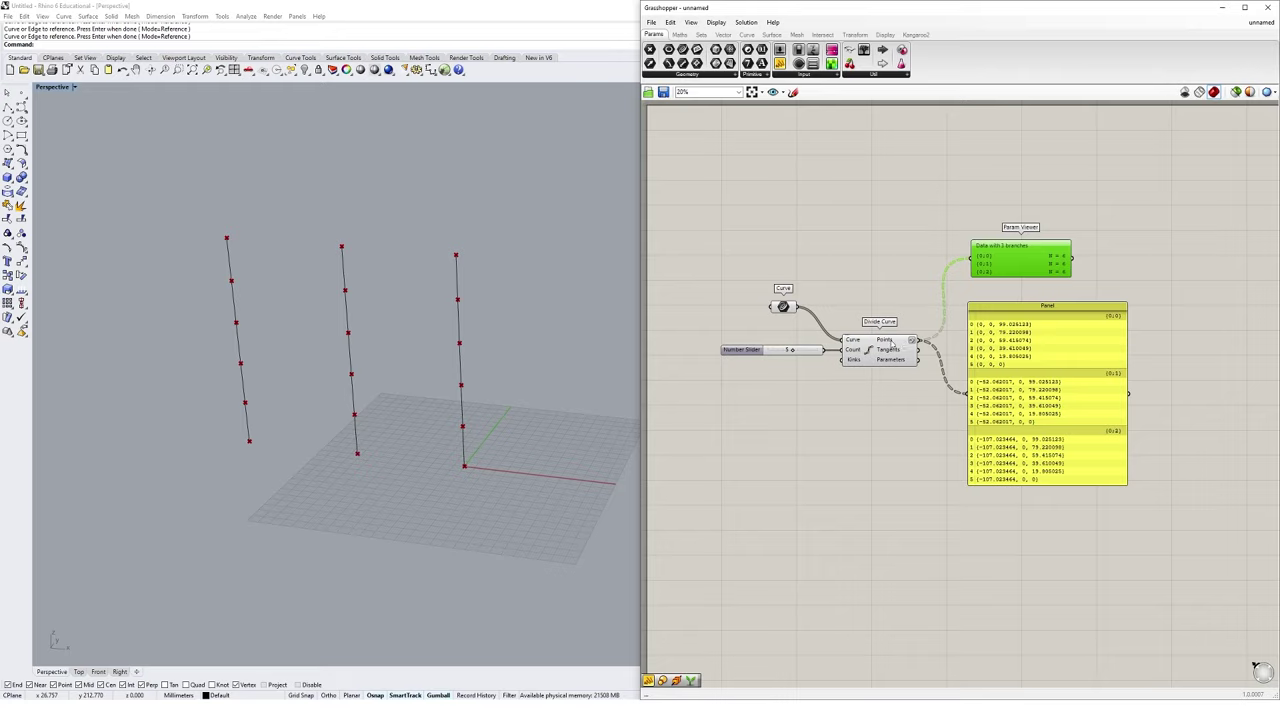
right_click(892, 344)
click(920, 384)
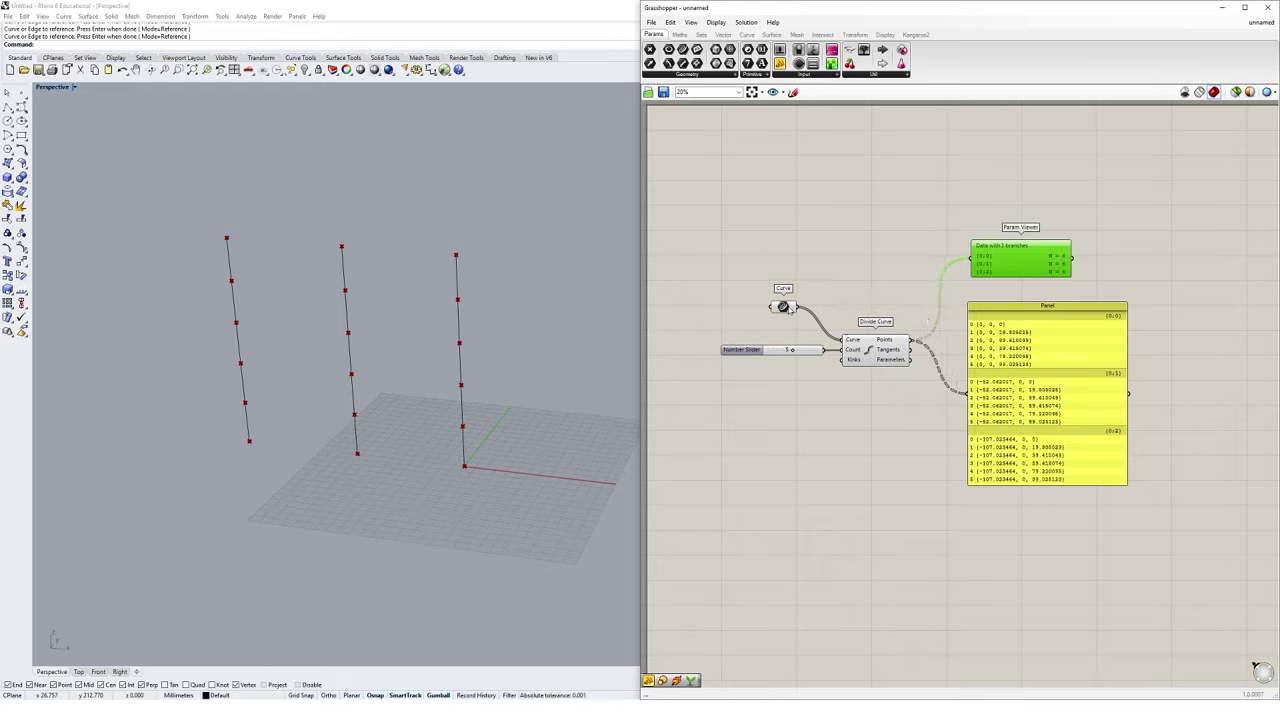
Try reversing the Curve parameter's list, check each line's order against the viewport by selecting it, and switch the reversal off.
right_click(788, 306)
click(830, 384)
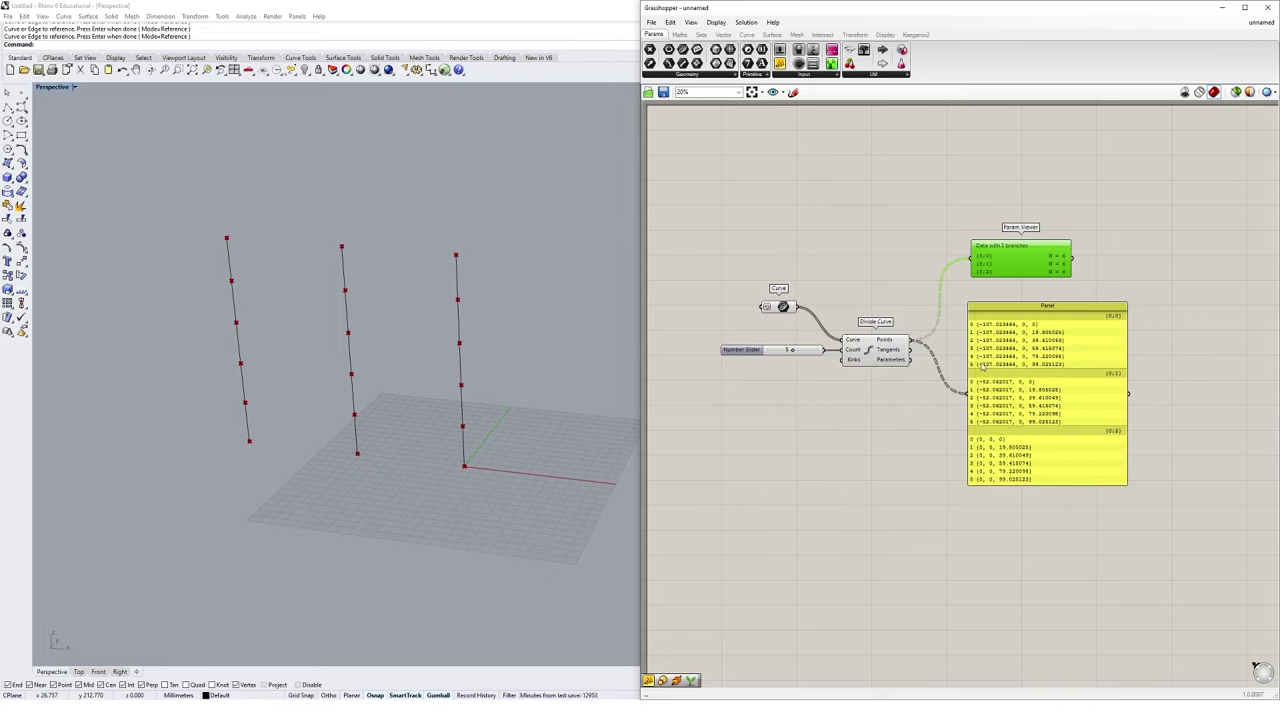
click(232, 285)
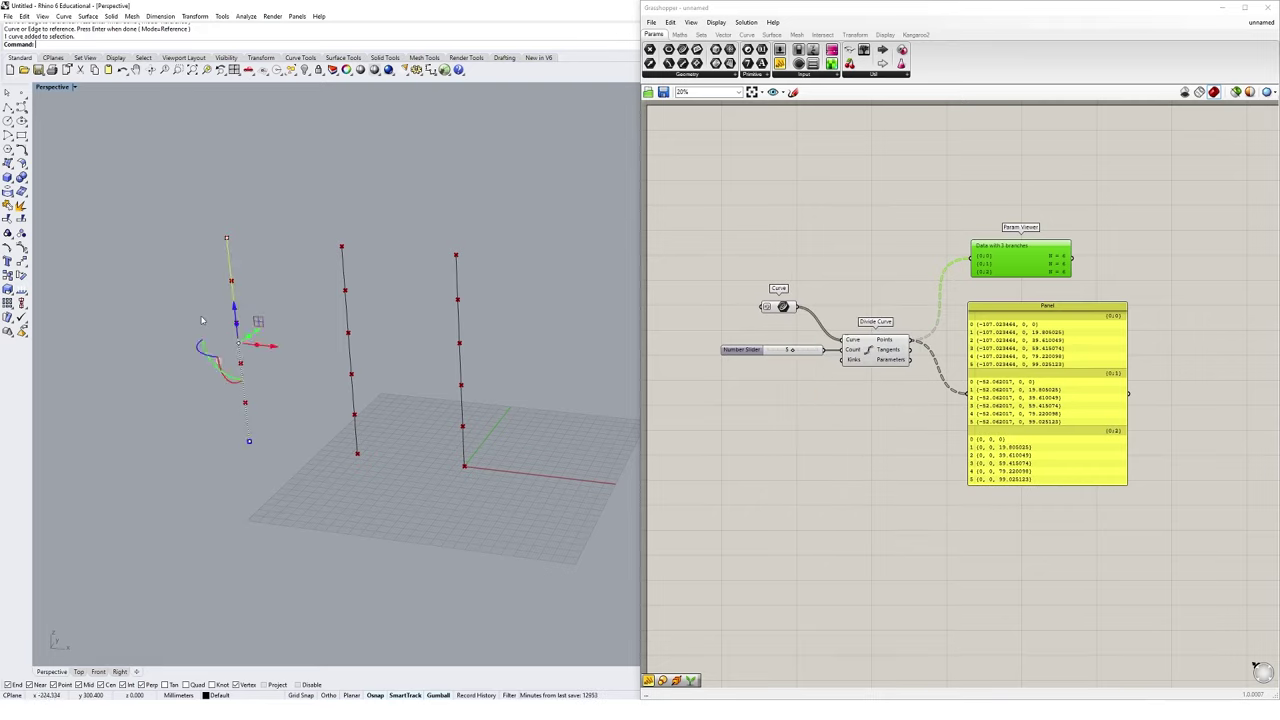
click(407, 377)
click(349, 385)
click(509, 371)
click(460, 400)
click(531, 414)
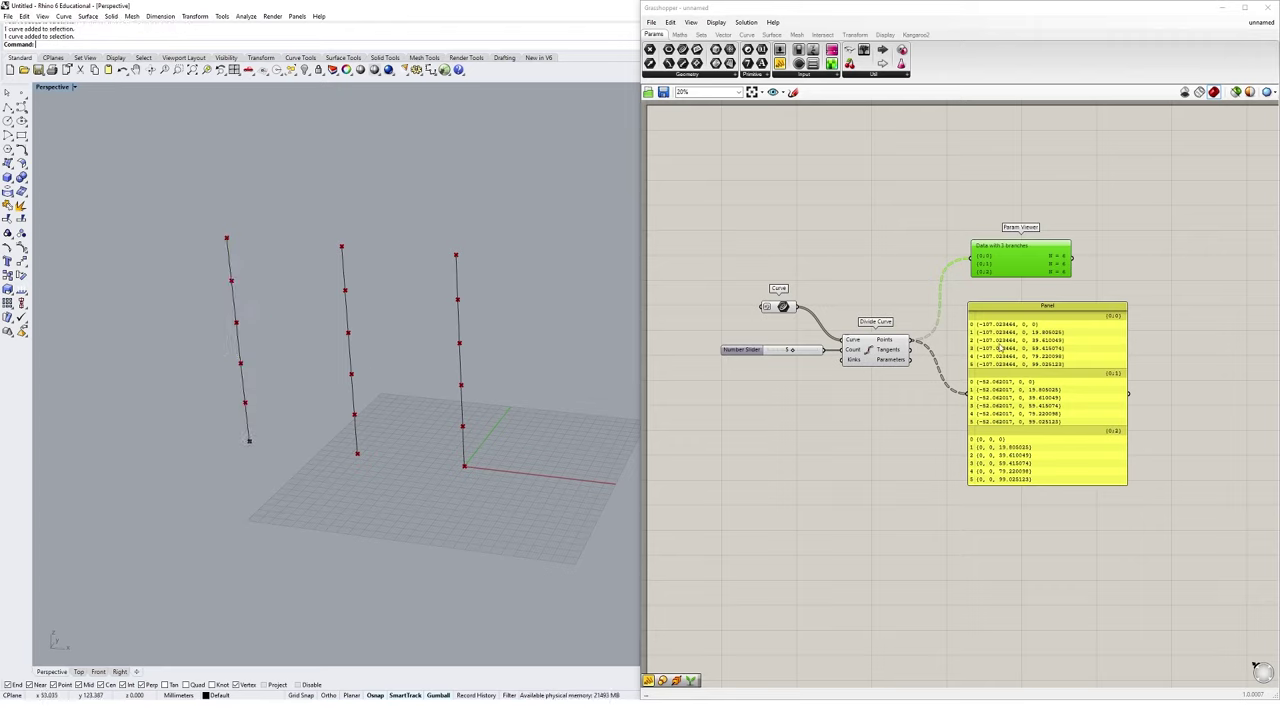
right_click(779, 307)
click(826, 385)
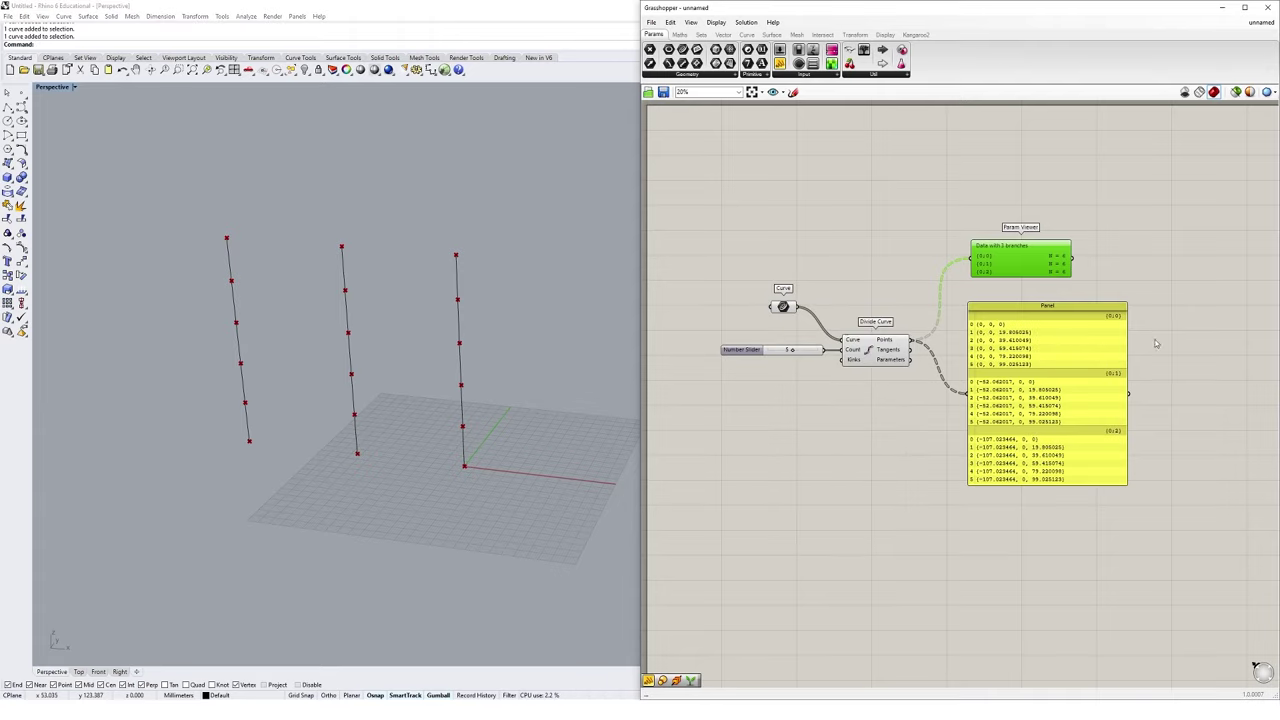
Simplify the branch paths on the Points output of Divide Curve.
right_click(893, 341)
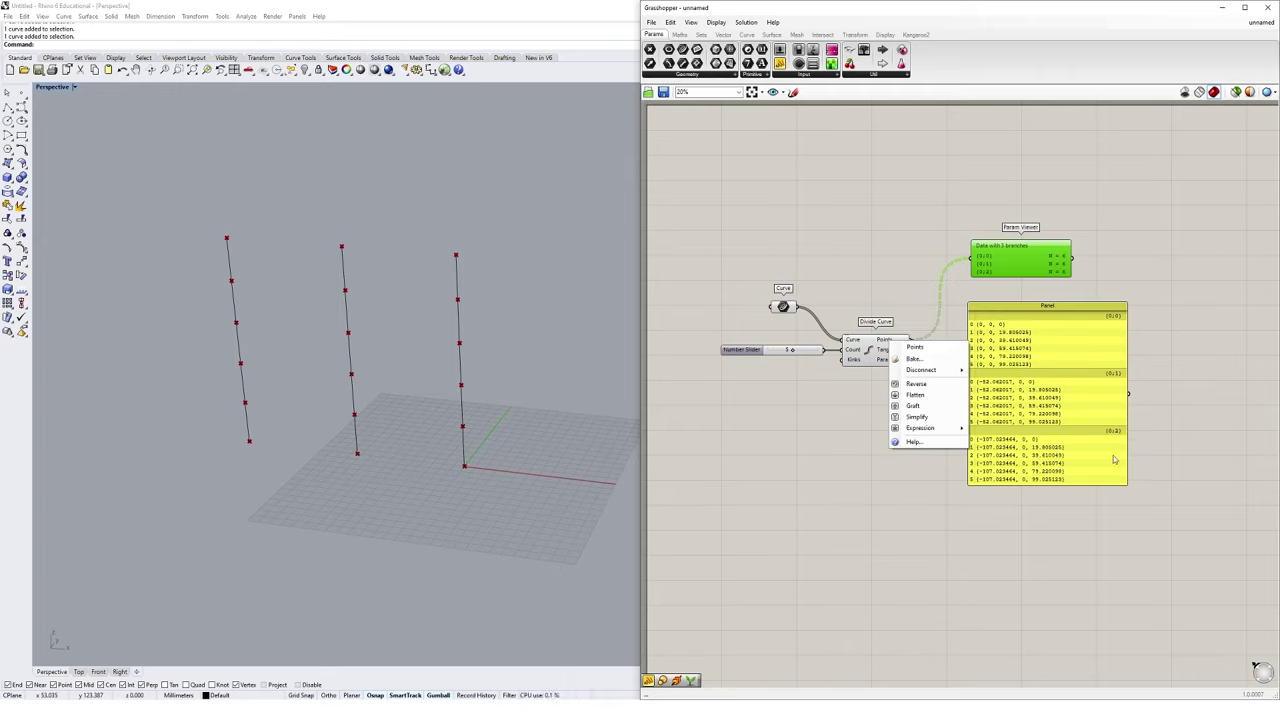
click(935, 422)
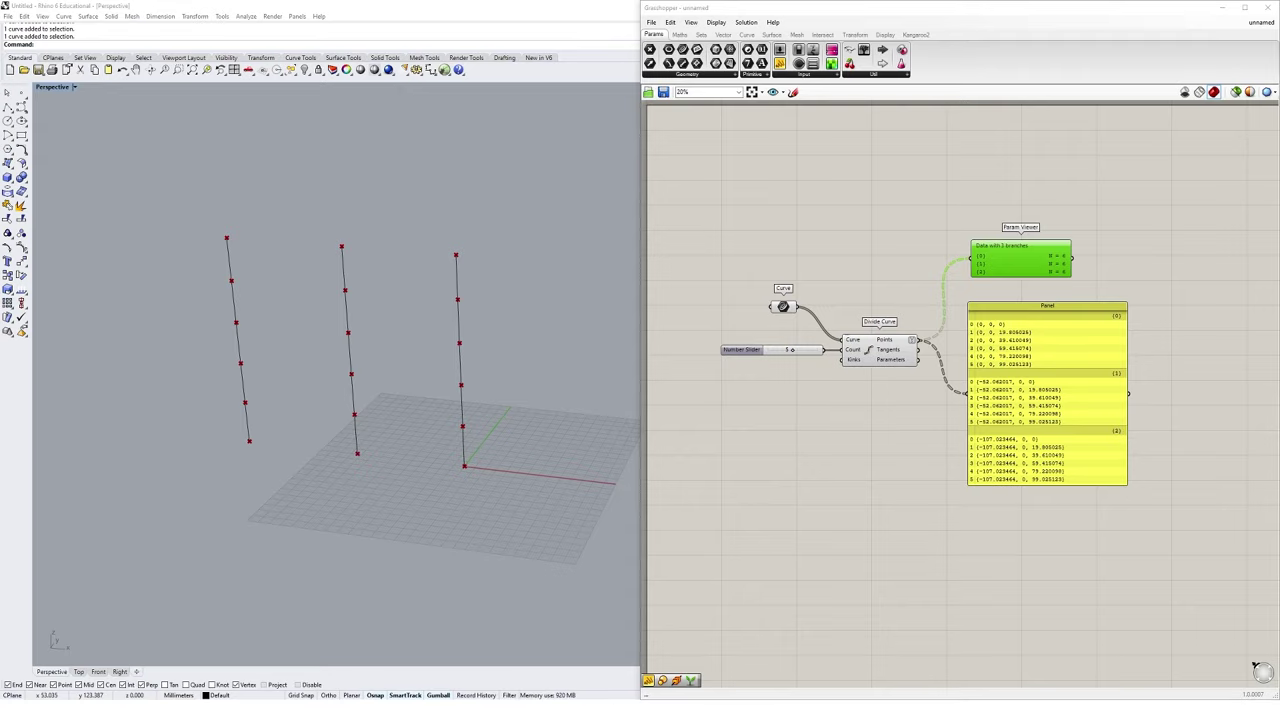
Place a copy of the Curve parameter in the empty space below the definition and connect a new Param Viewer to it.
click(783, 307)
alt+drag(785, 307, 787, 594)
right_drag(813, 593, 823, 376)
drag(799, 393, 805, 395)
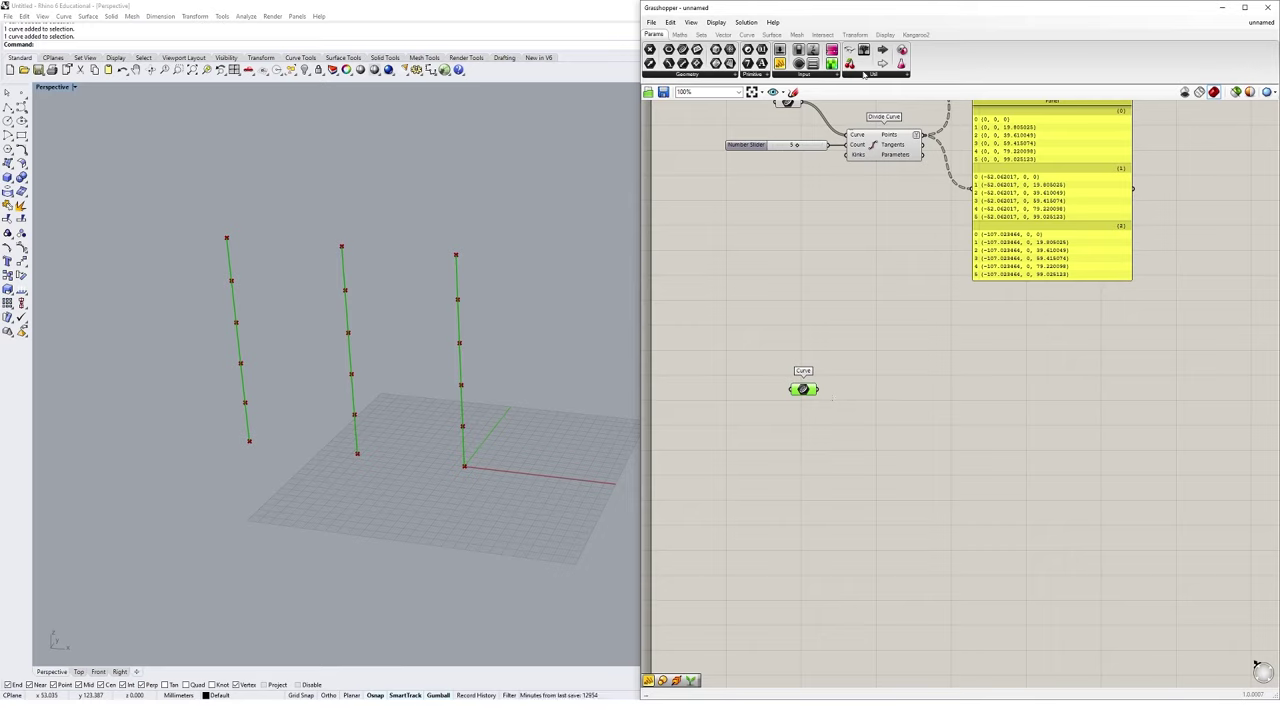
drag(864, 49, 959, 330)
drag(818, 390, 909, 331)
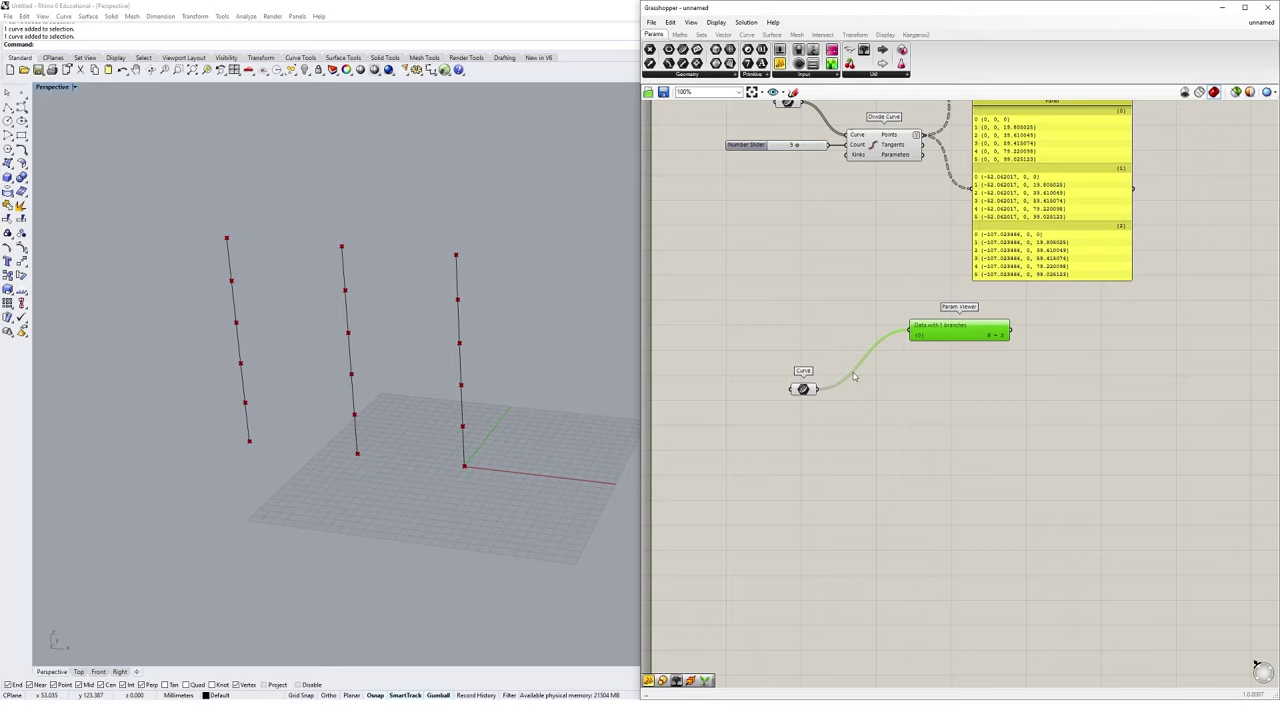
Add a Graft Tree component beside the copied Curve parameter and feed the curves into it.
double_click(888, 423)
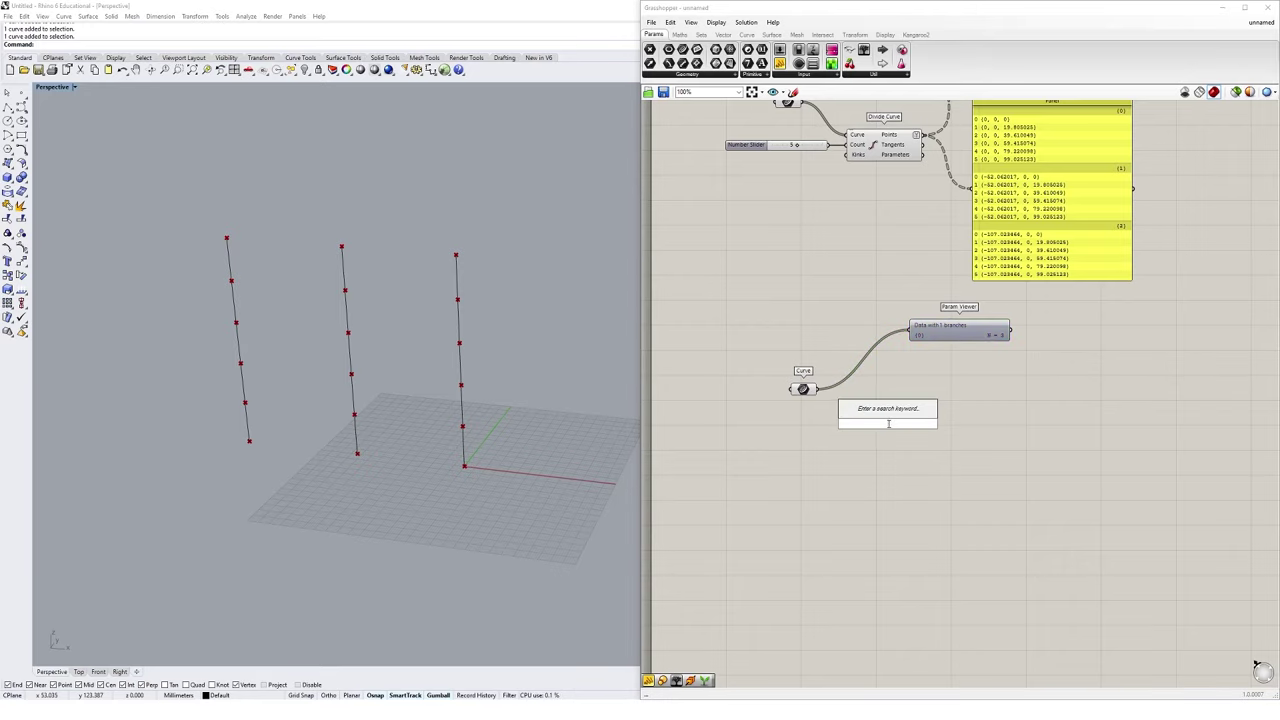
text(graft)
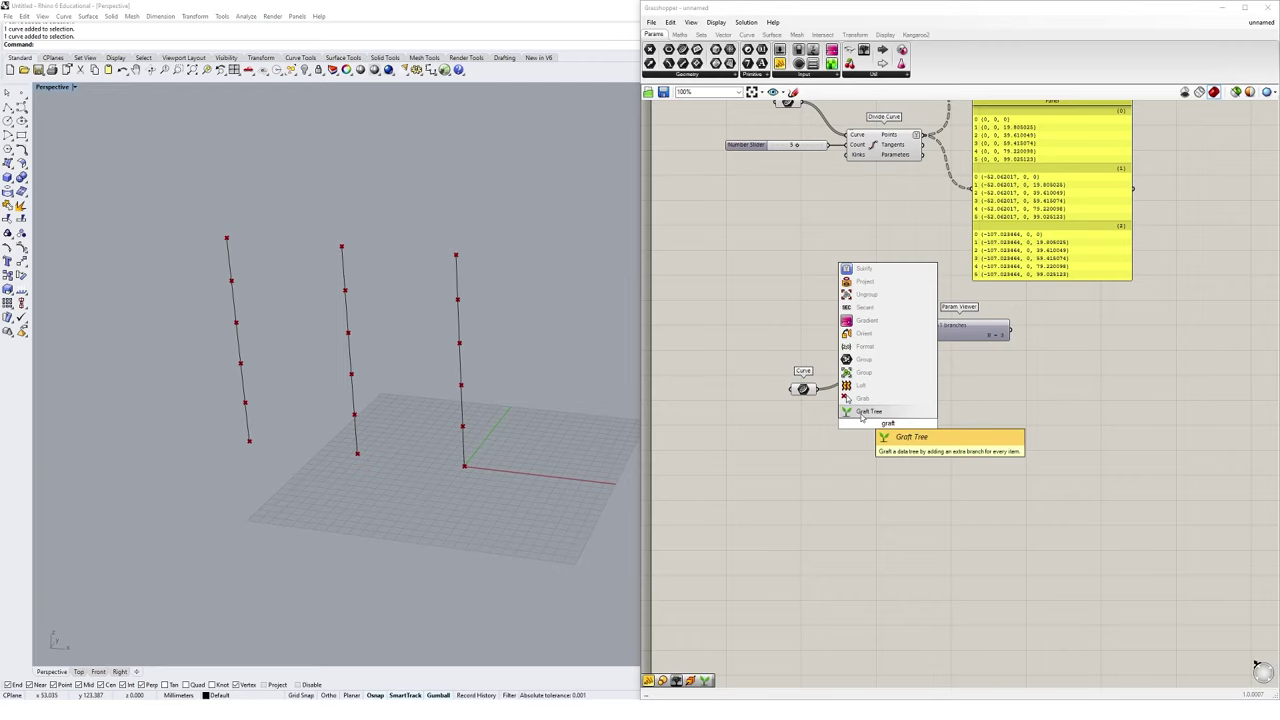
click(862, 413)
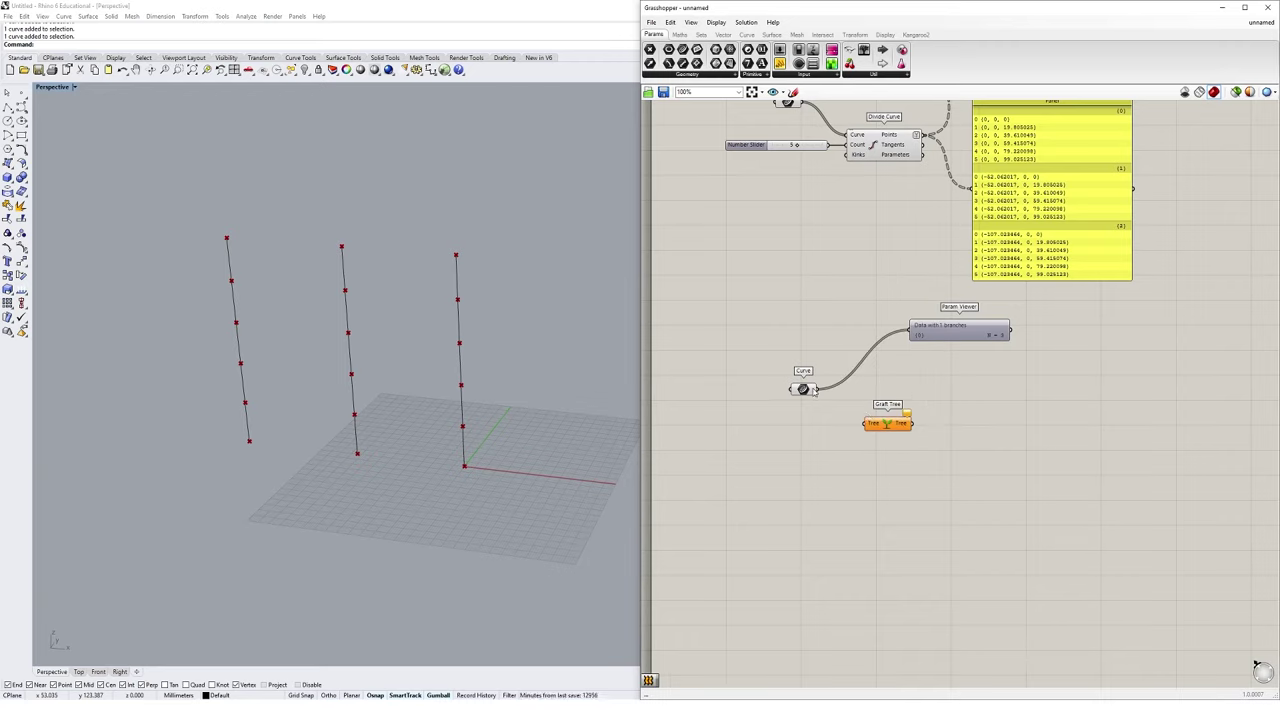
drag(816, 390, 885, 392)
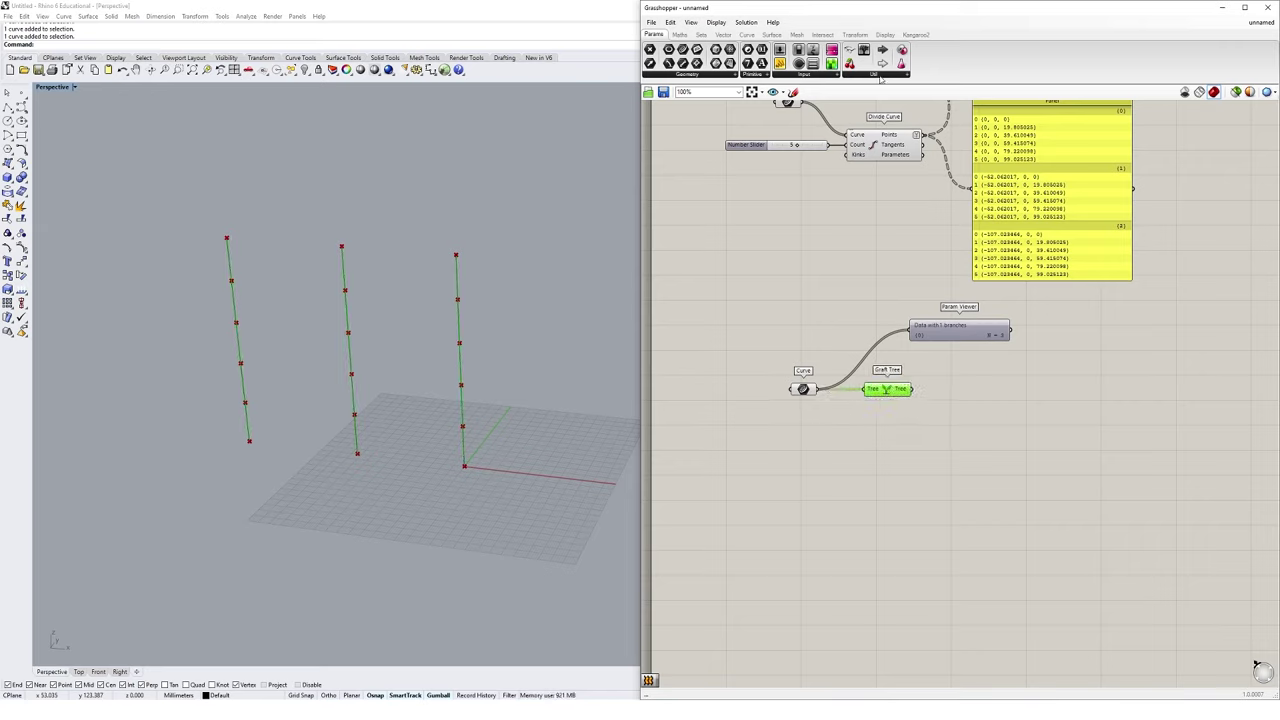
Connect a second Param Viewer to the Graft Tree output and move both components down to separate them from the ungrafted branch.
drag(882, 63, 969, 399)
click(969, 396)
drag(958, 334, 980, 336)
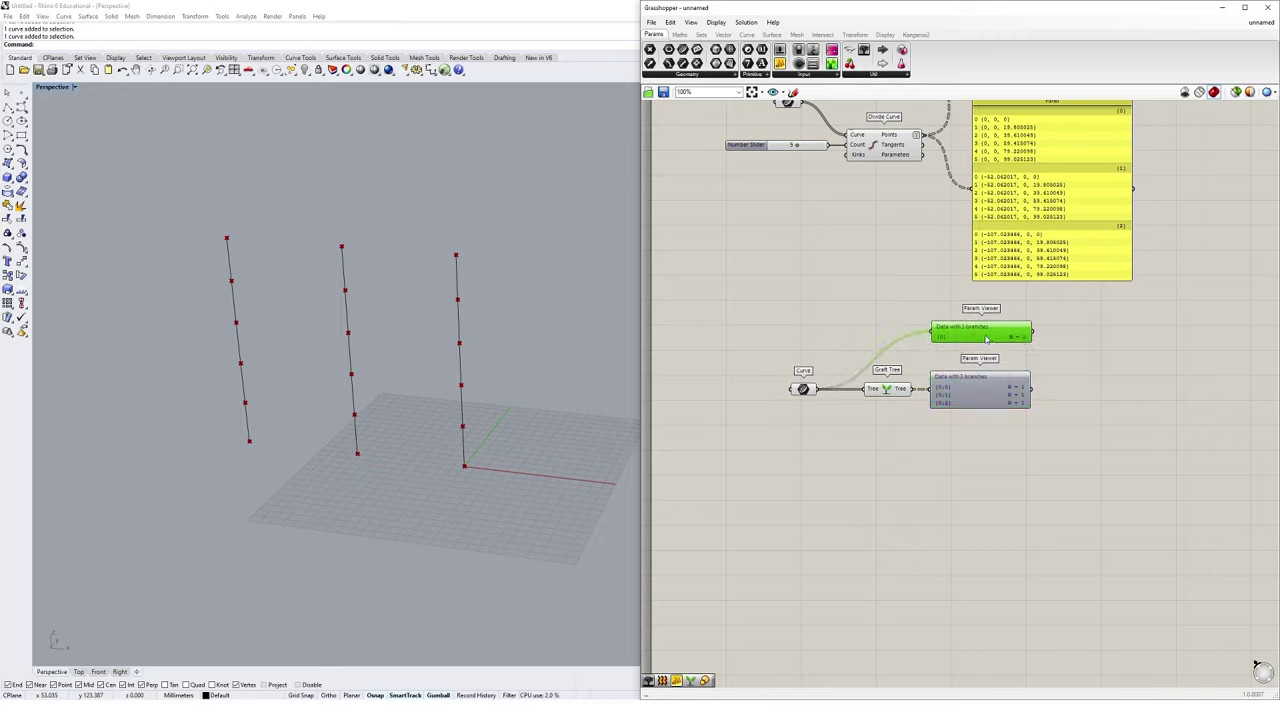
click(894, 391)
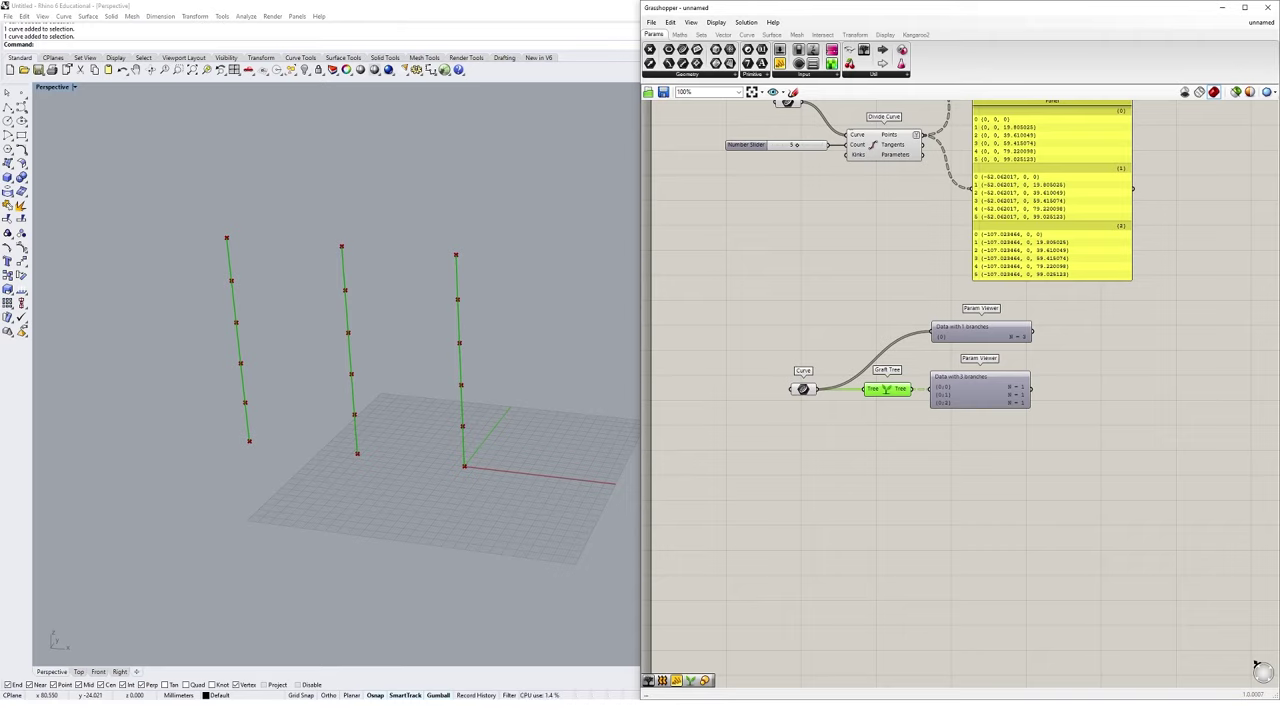
drag(830, 365, 980, 472)
click(960, 391)
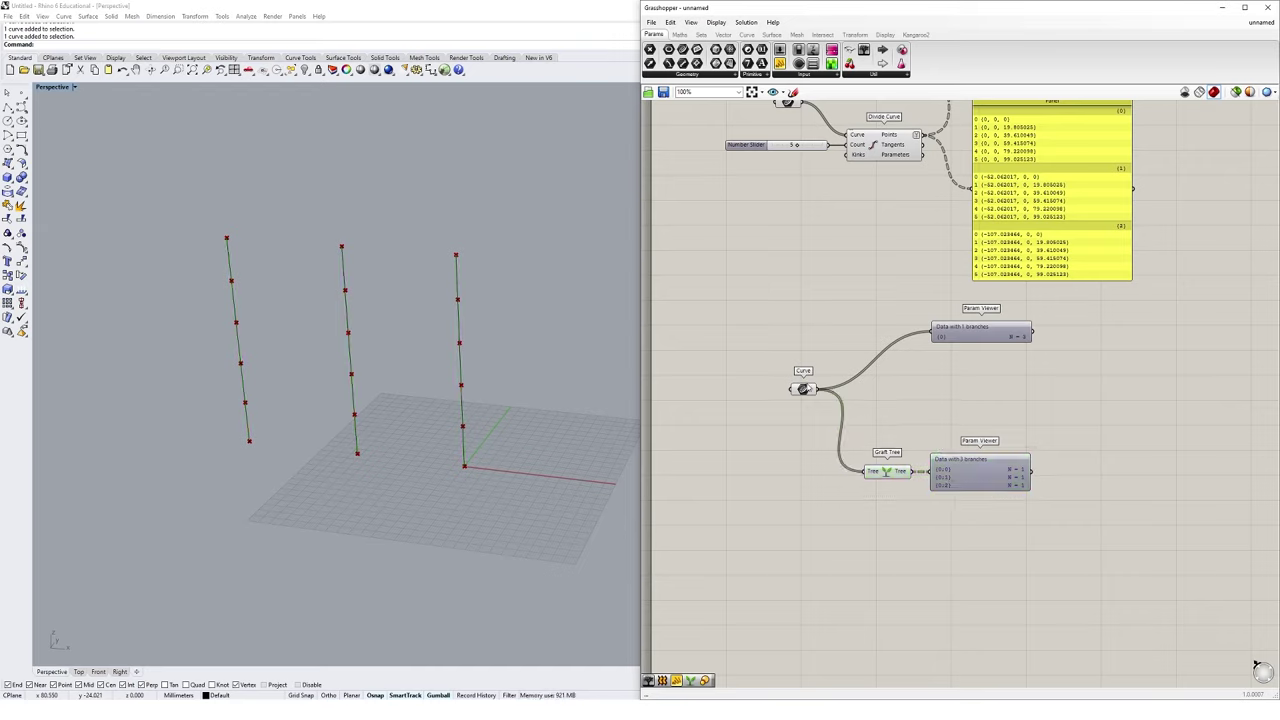
Add a Loft component between the two branches, connect the ungrafted curves to its Curves input, and inspect the resulting surface.
click(803, 389)
double_click(931, 399)
text(loft)
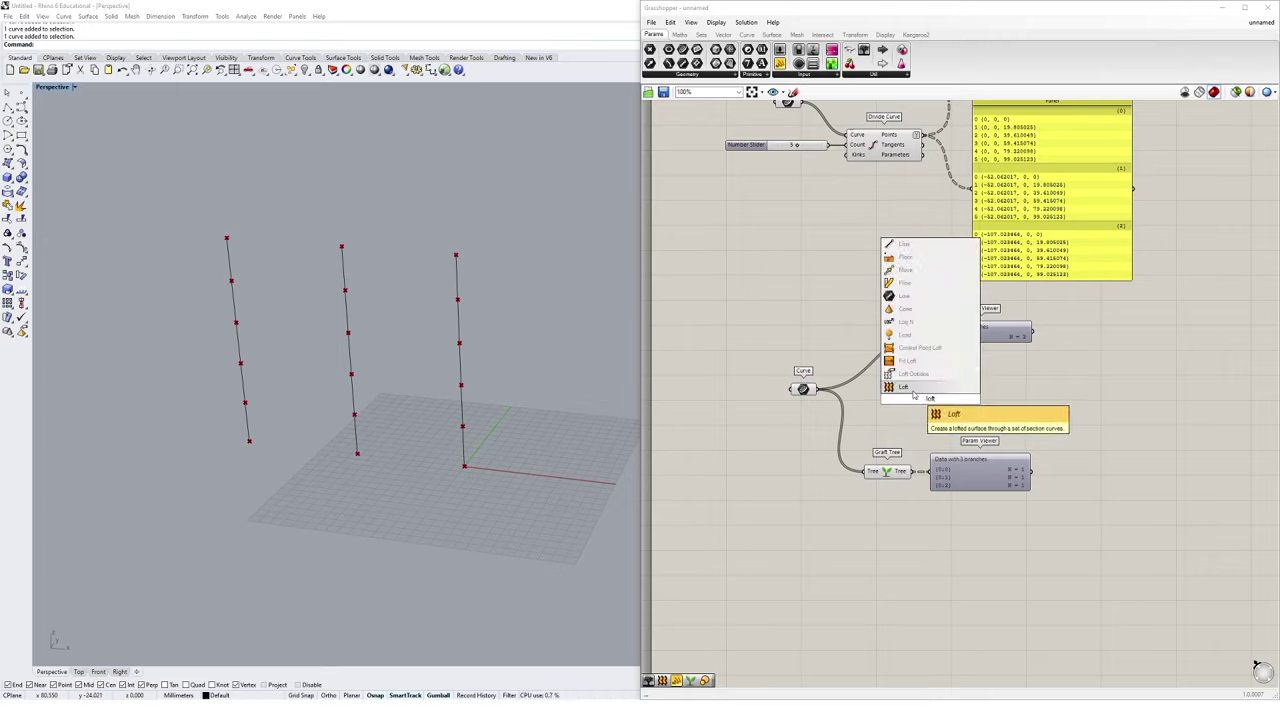
key(Return)
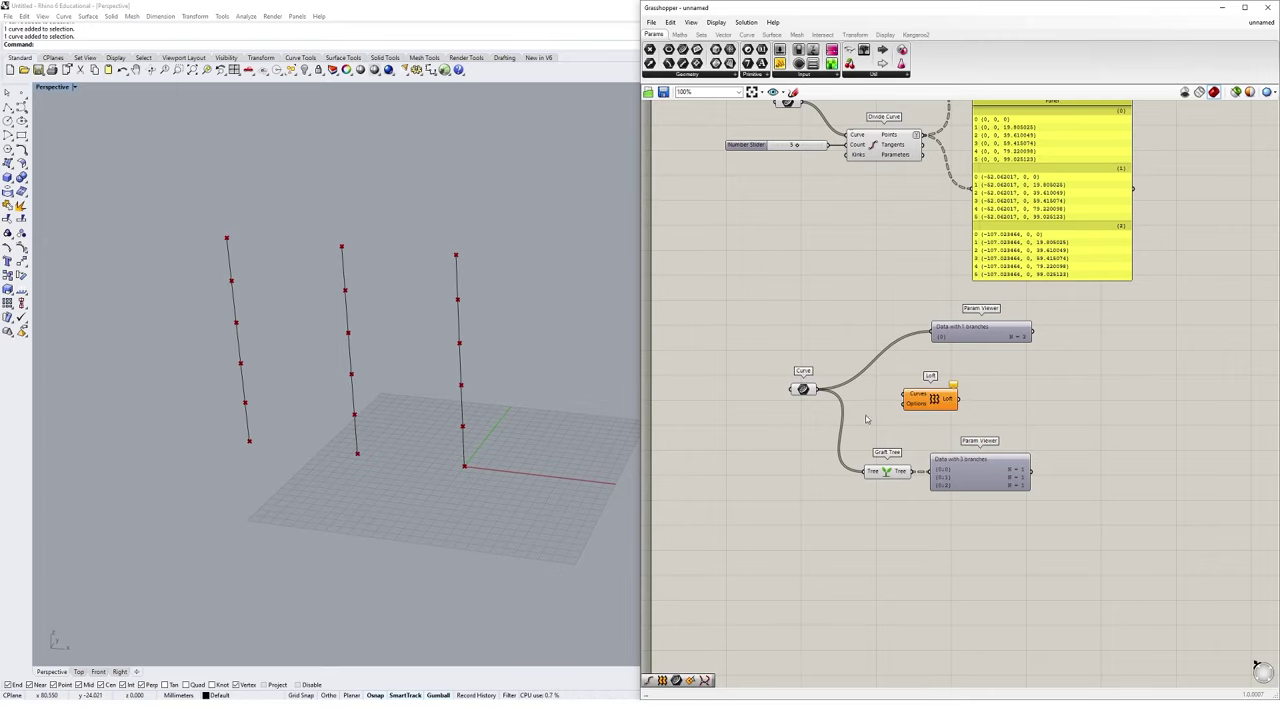
click(808, 392)
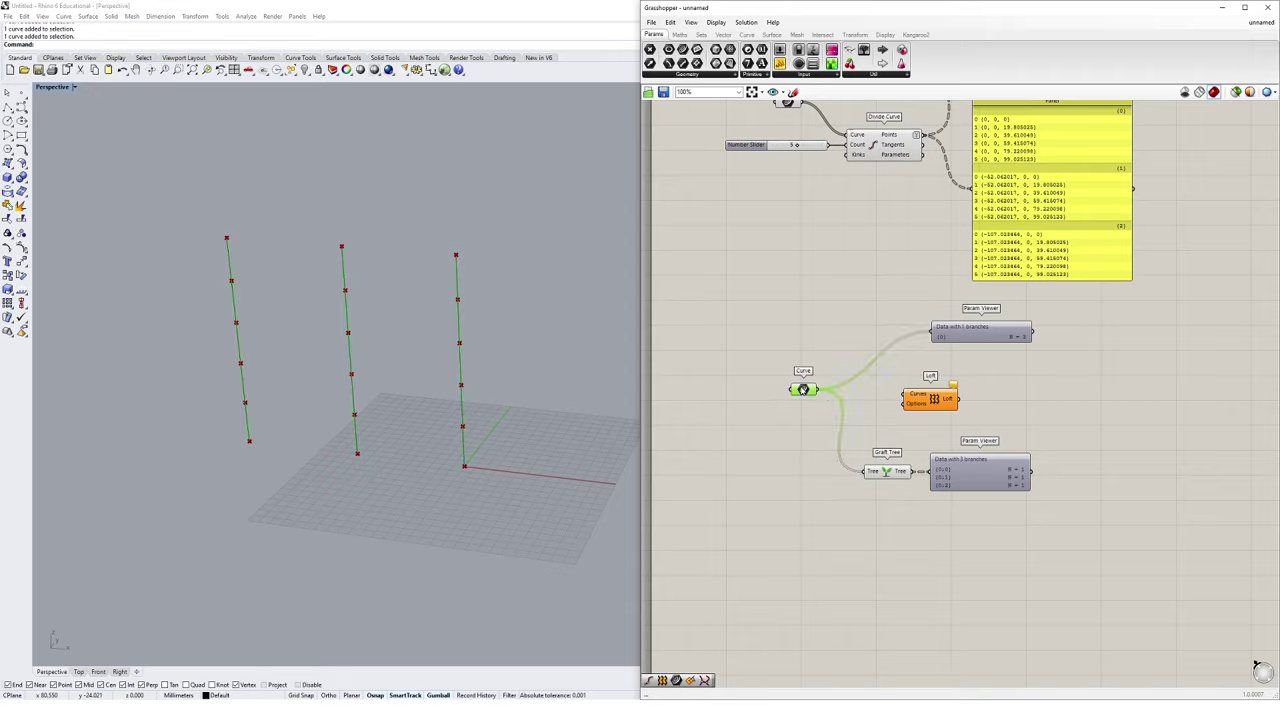
drag(817, 390, 995, 394)
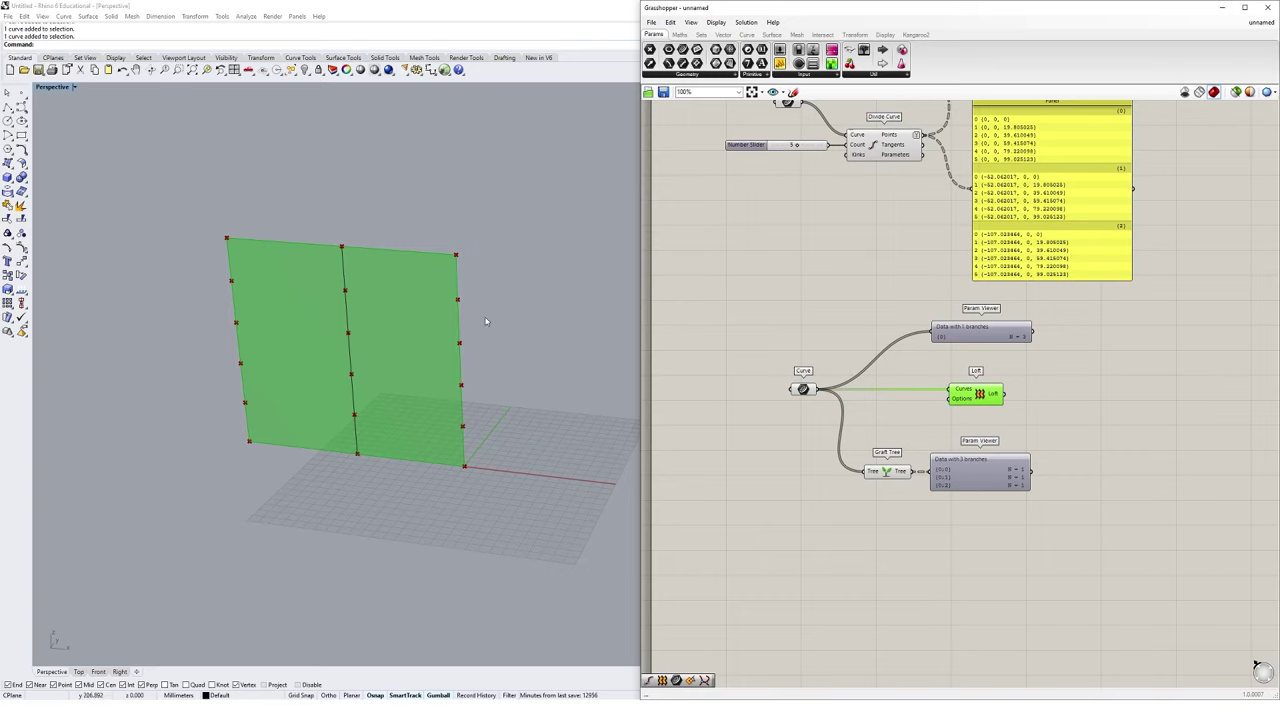
right_drag(486, 320, 530, 335)
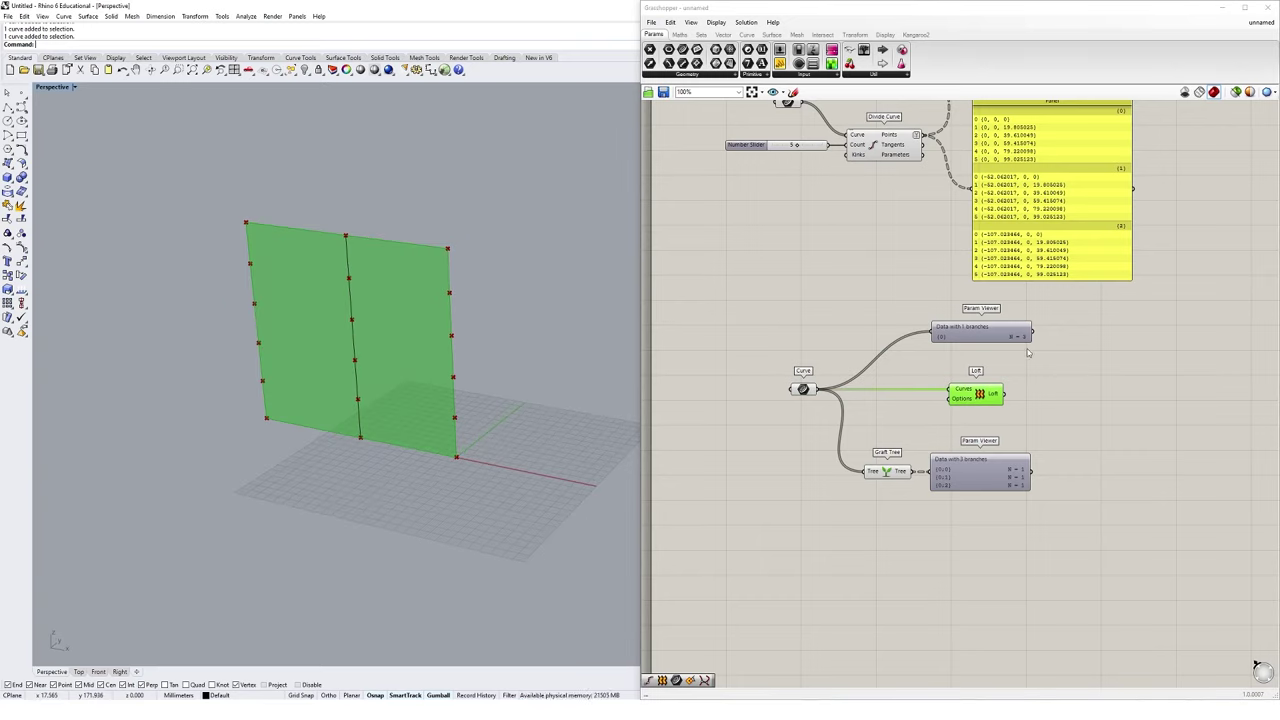
Add a second Loft component fed by the Graft Tree output, moving the lower Param Viewer down to make room.
double_click(1064, 462)
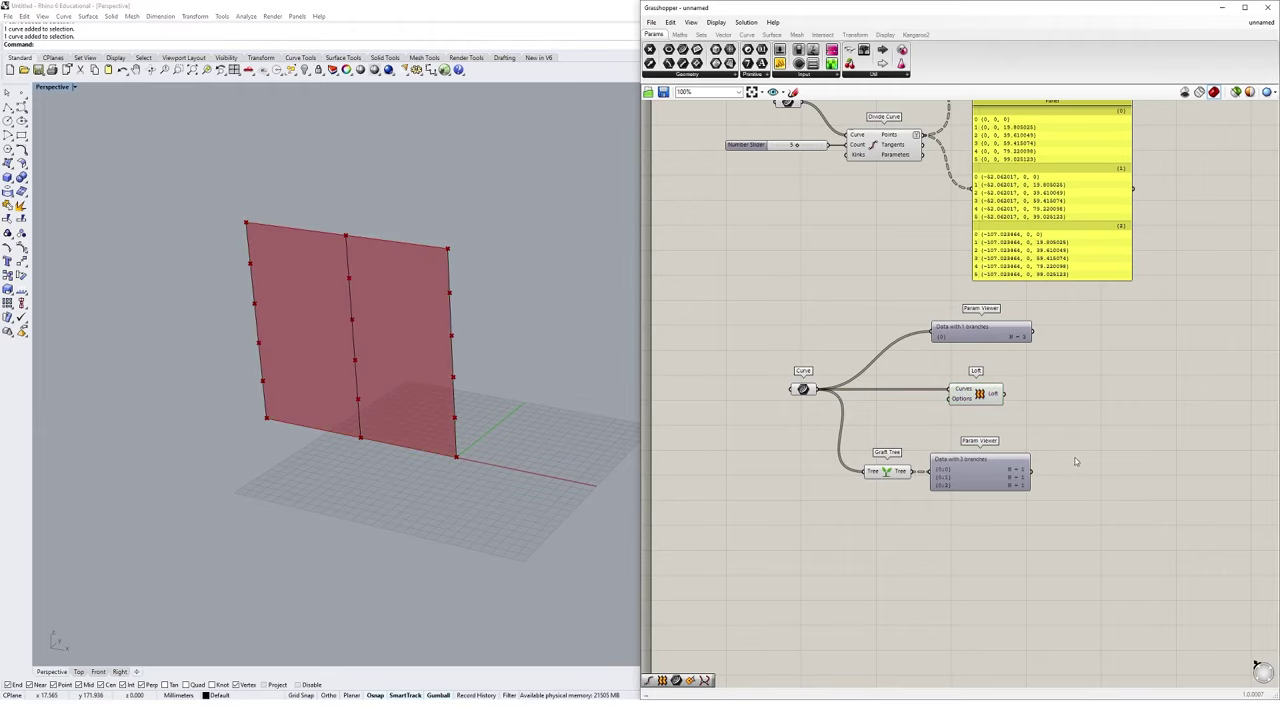
text(loft)
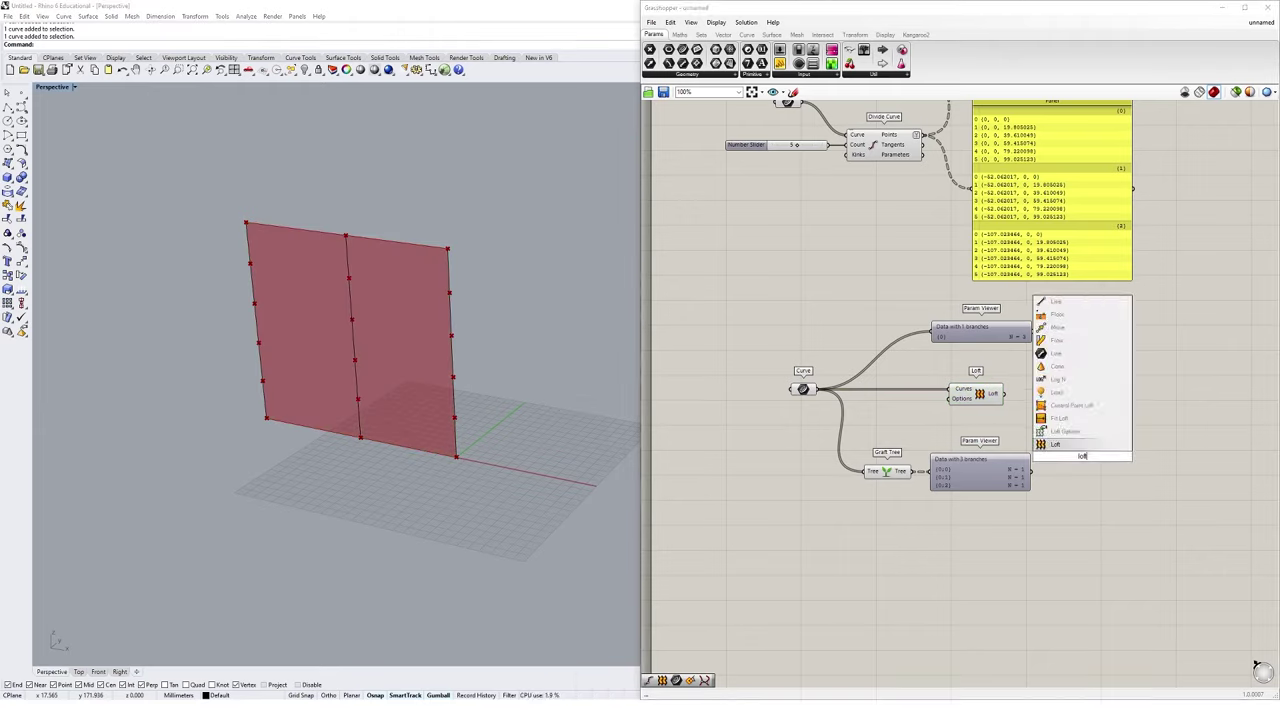
click(1055, 444)
drag(975, 472, 985, 535)
drag(1075, 454, 975, 477)
Turn off the preview of the Loft fed by the ungrafted curves to check the grafted loft alone in the viewport.
click(975, 393)
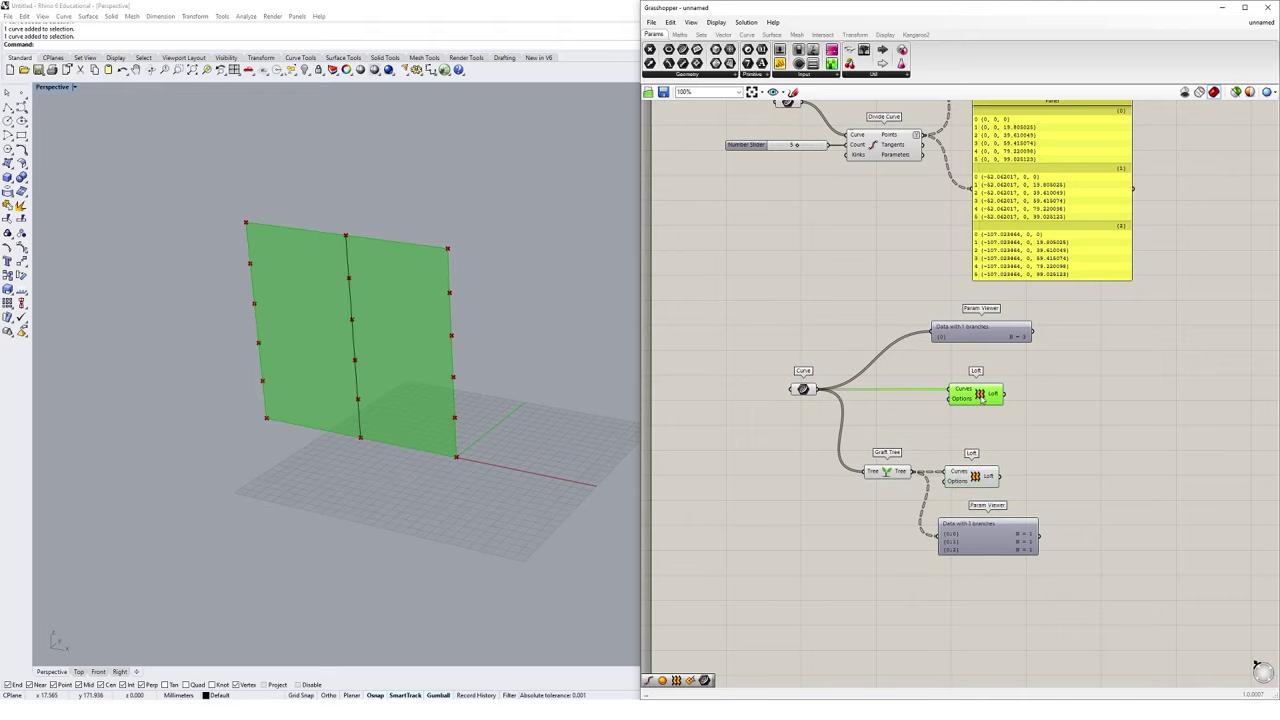
right_click(1062, 388)
click(1062, 404)
shift+right_drag(414, 294, 474, 309)
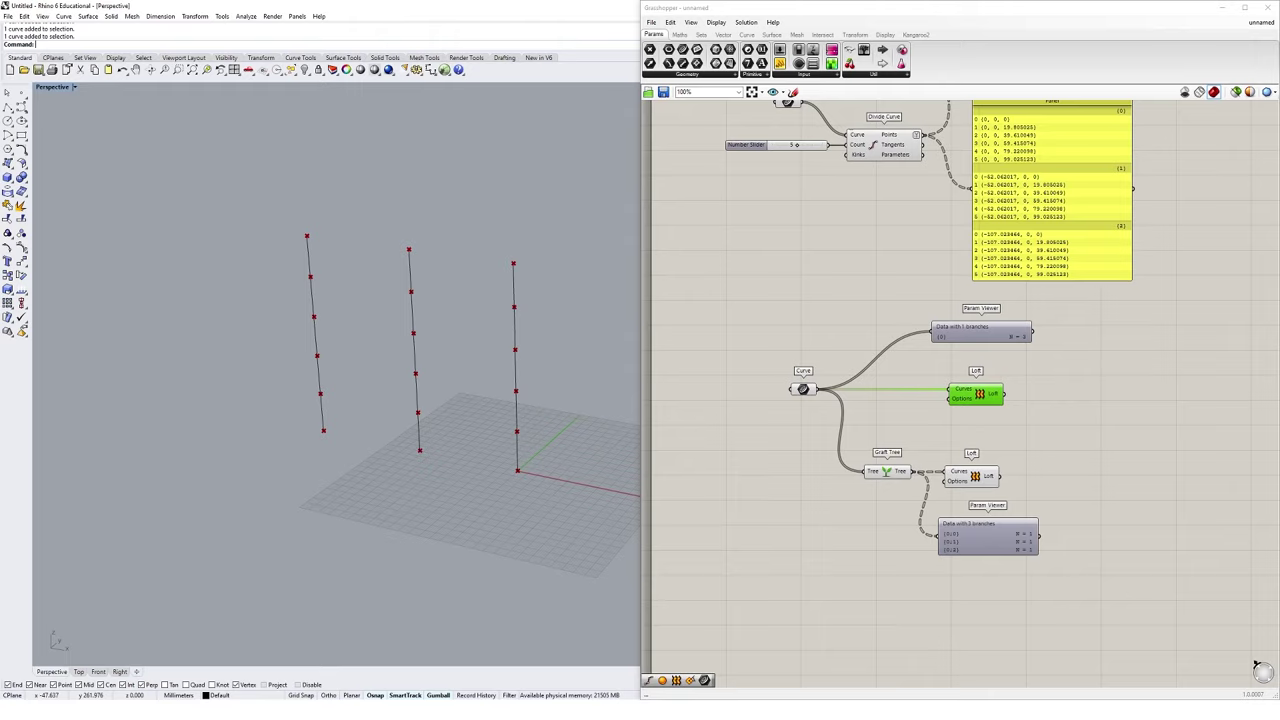
Compare the Curve parameter's list with the Graft Tree output in a temporary Panel, and delete the panel.
drag(781, 63, 1066, 400)
drag(829, 390, 1027, 400)
drag(1077, 420, 979, 340)
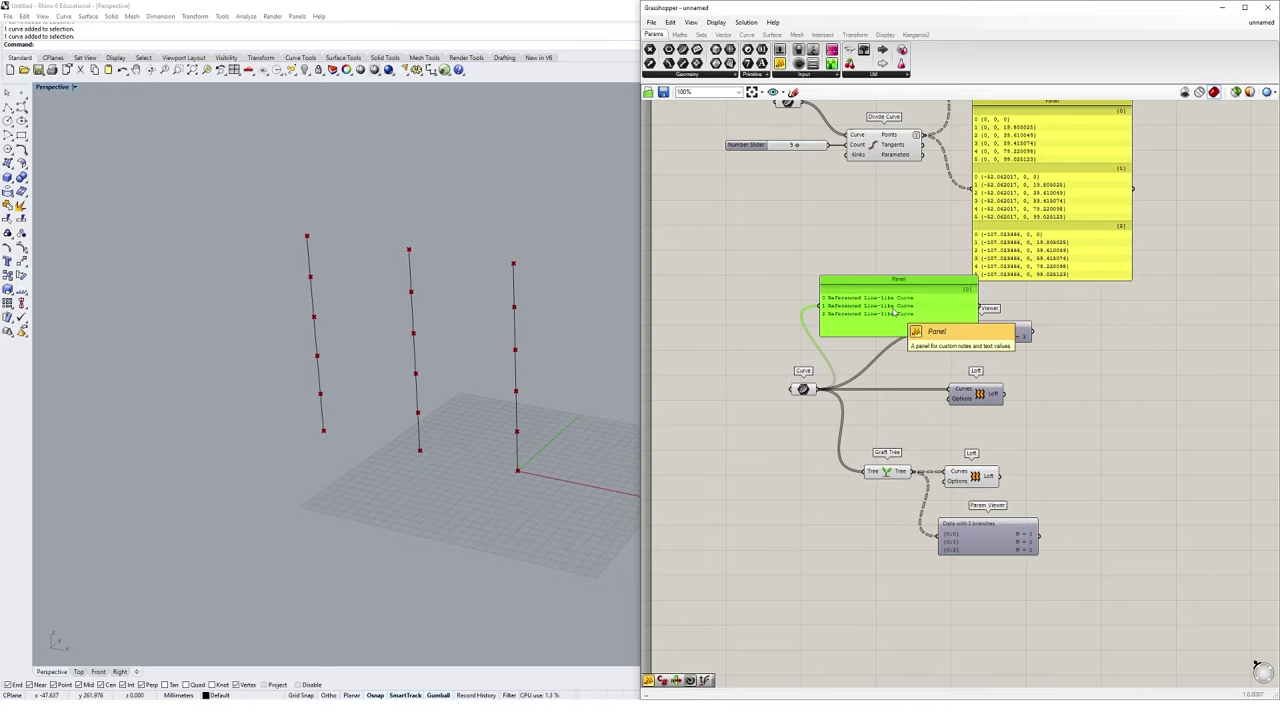
drag(929, 471, 848, 318)
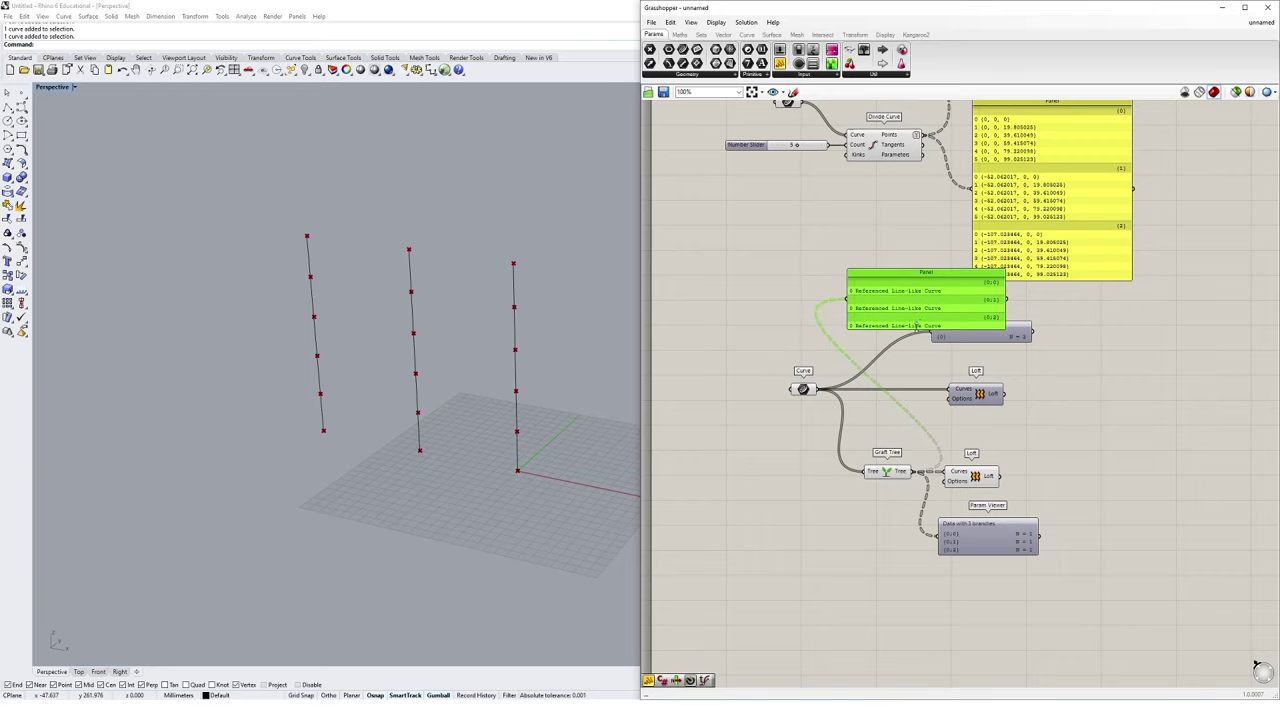
drag(916, 328, 916, 367)
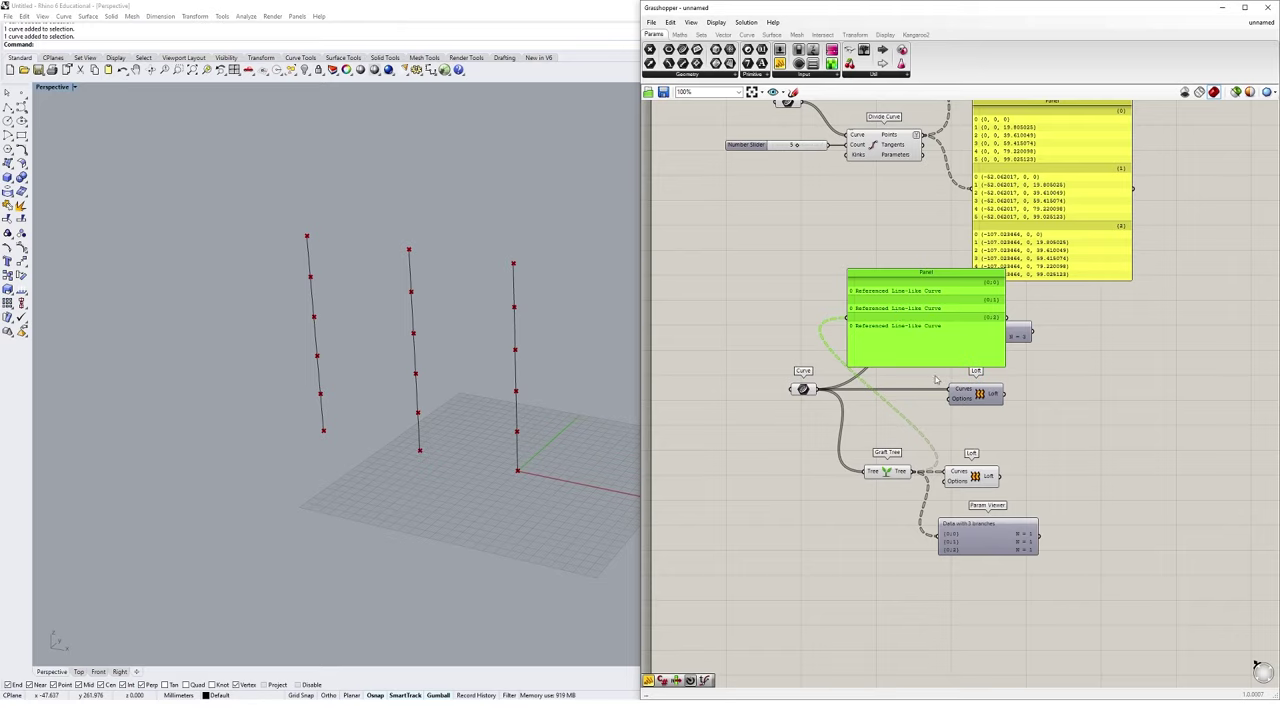
key(Delete)
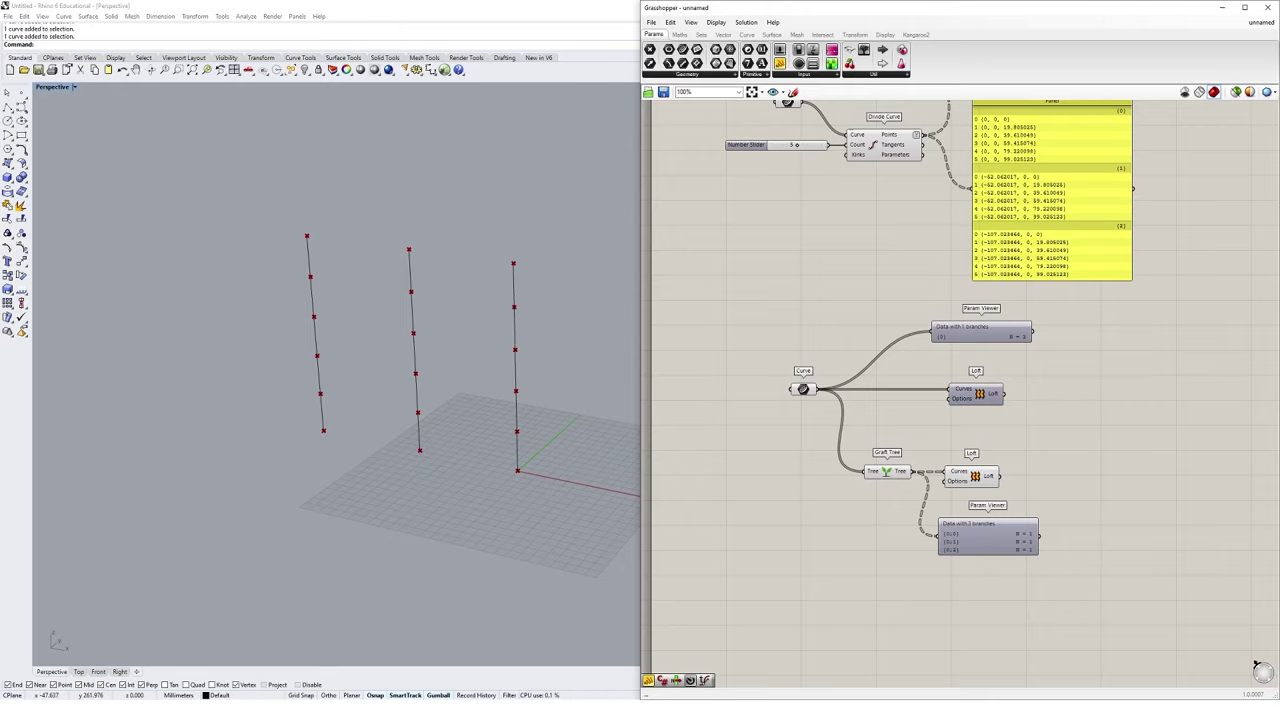
Duplicate the Curve parameter, number slider and Divide Curve group into the empty space below the loft examples.
right_drag(1050, 350, 1056, 398)
drag(914, 118, 716, 212)
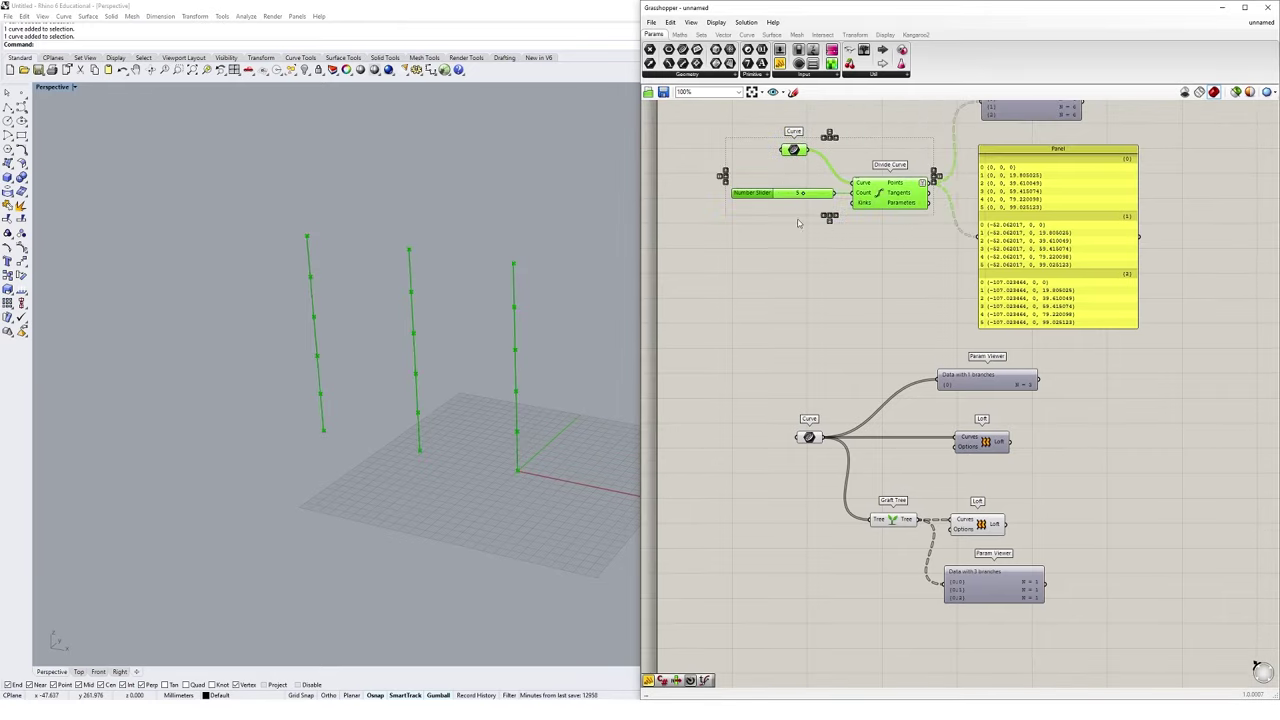
drag(890, 193, 894, 655)
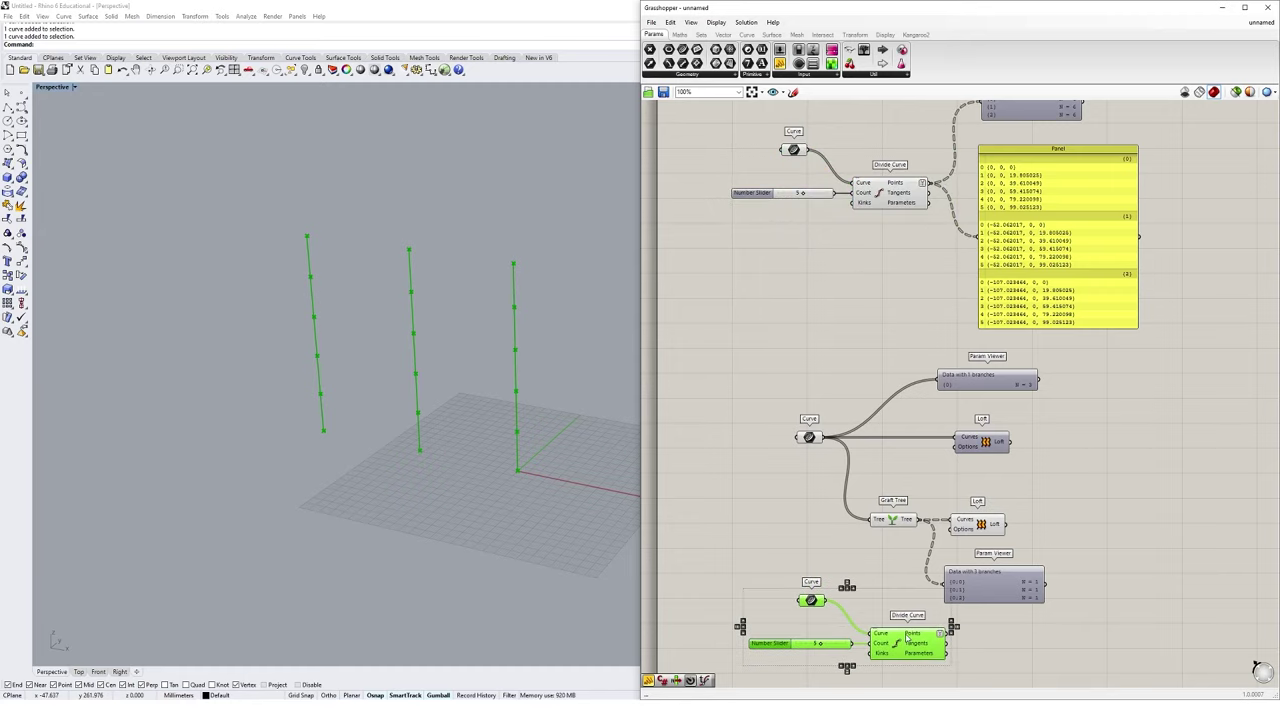
right_drag(894, 655, 829, 405)
drag(846, 403, 881, 558)
scroll(881, 558, up, 2)
click(880, 540)
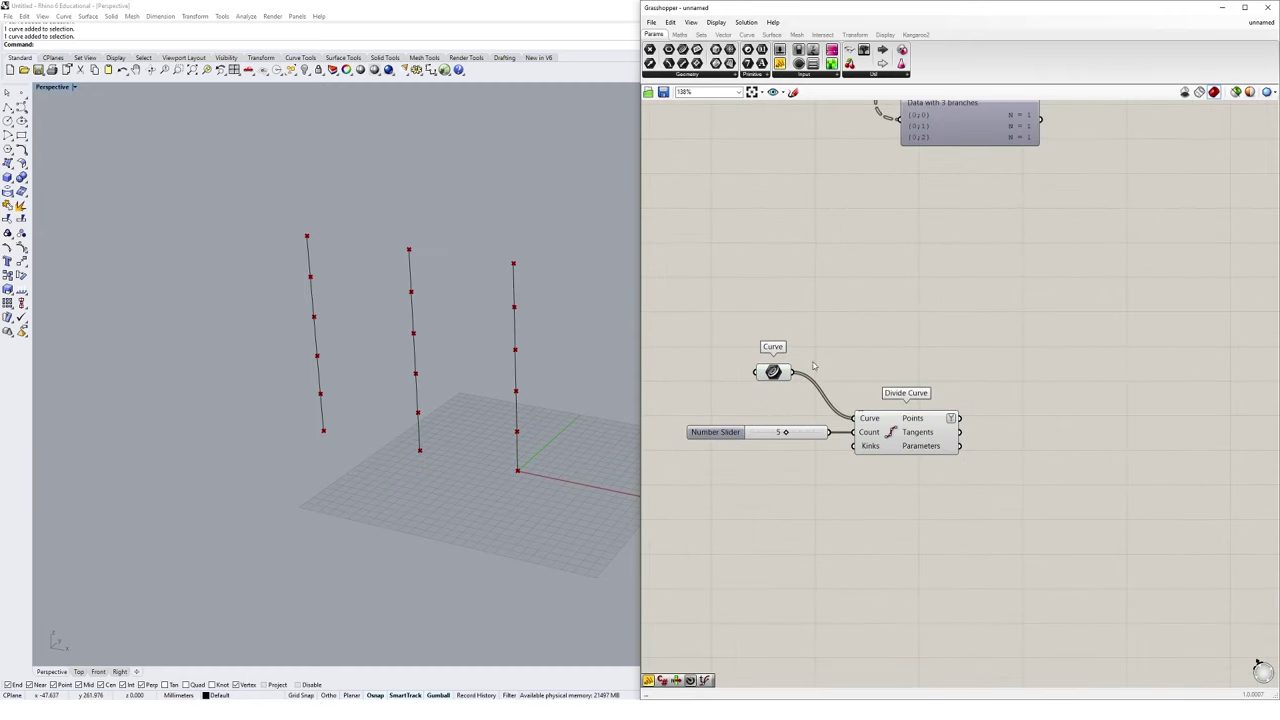
click(948, 443)
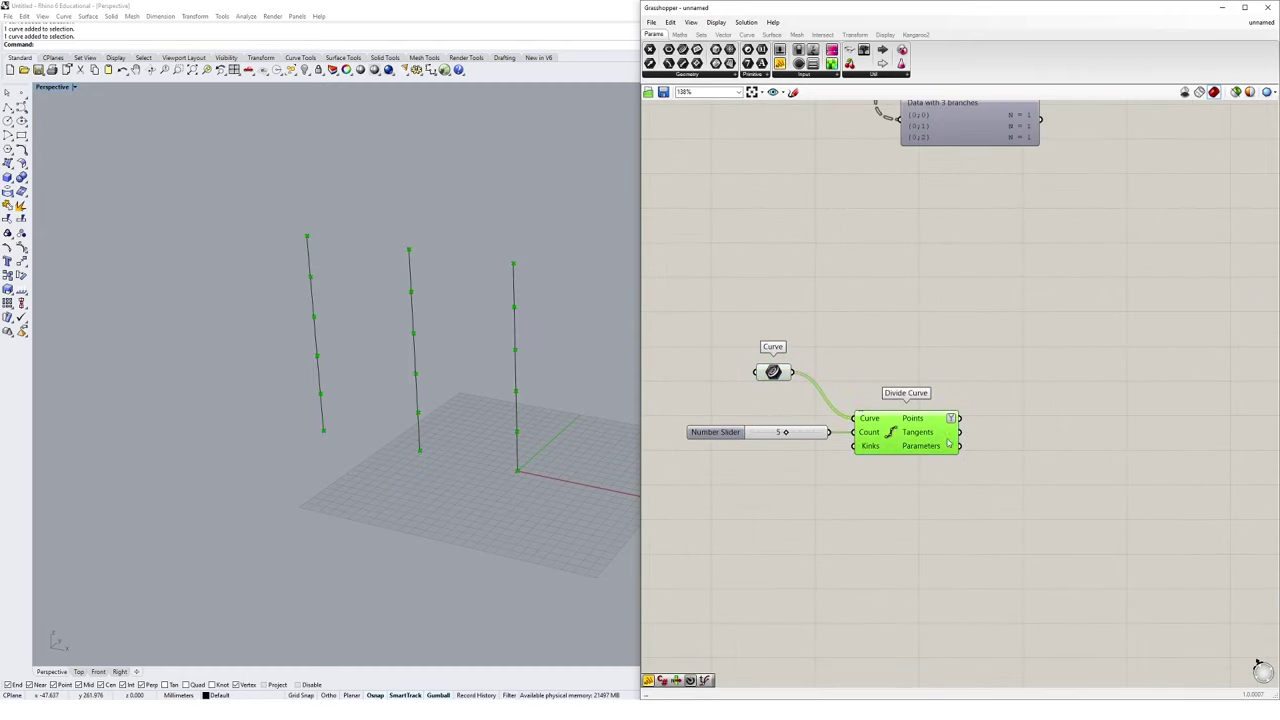
Add a Circle component beside the duplicated Divide Curve, feed its Plane from the Points output and align the two components.
double_click(1039, 420)
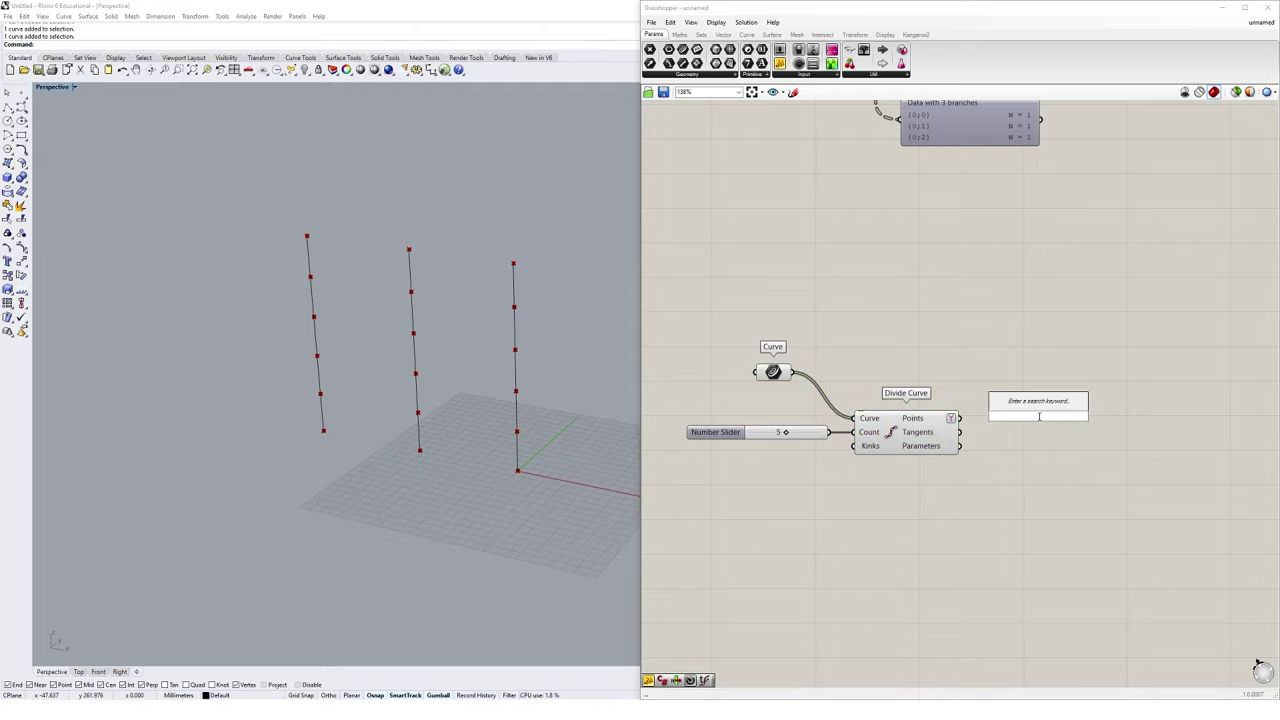
text(circ)
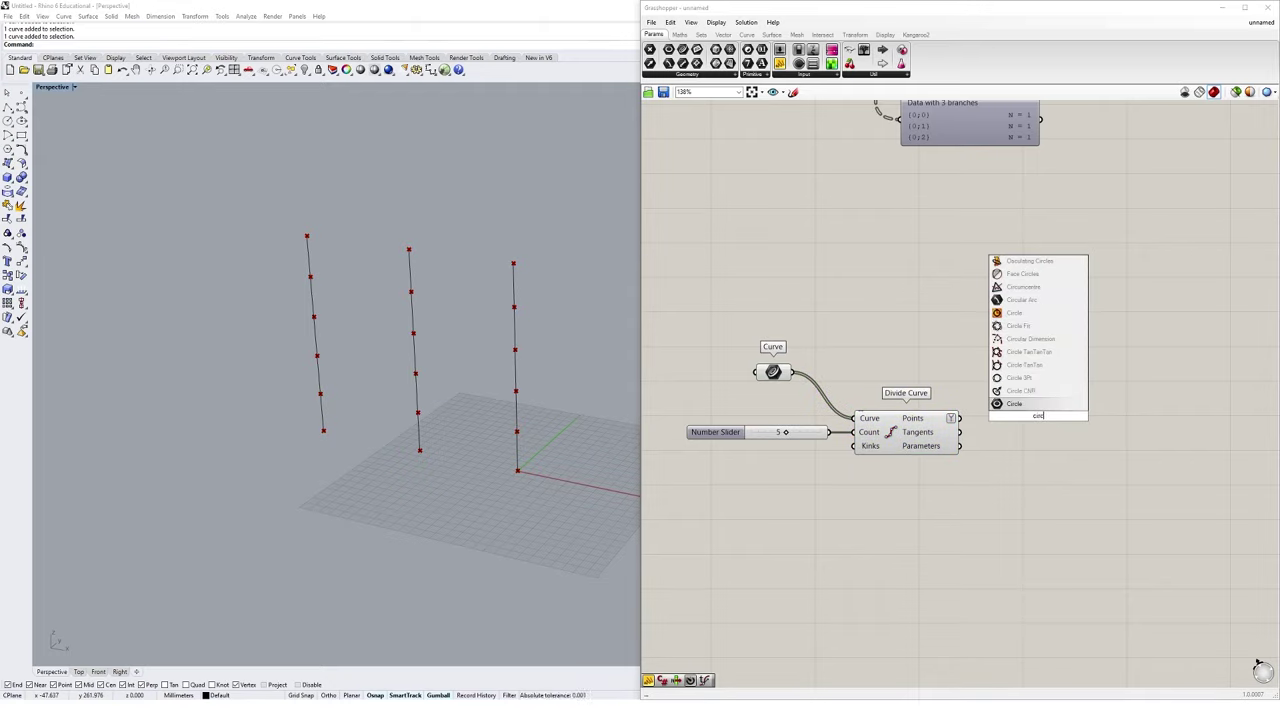
click(1016, 313)
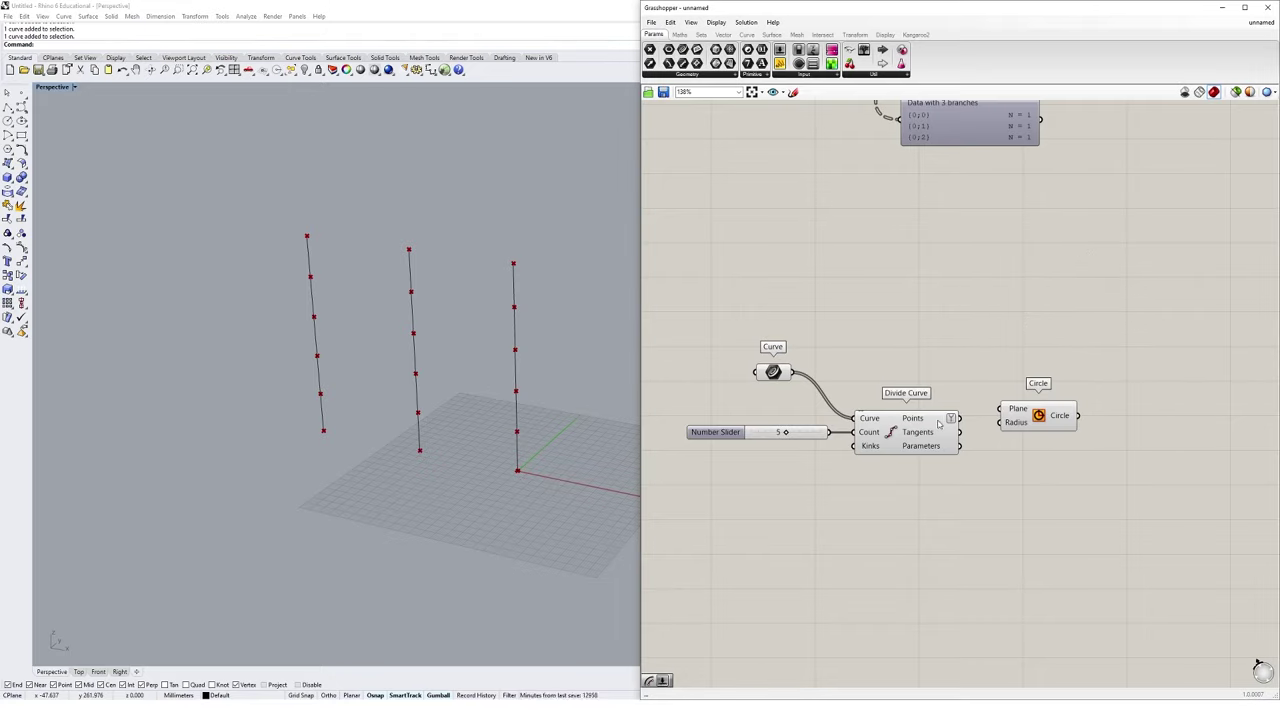
drag(960, 418, 1051, 430)
click(1044, 421)
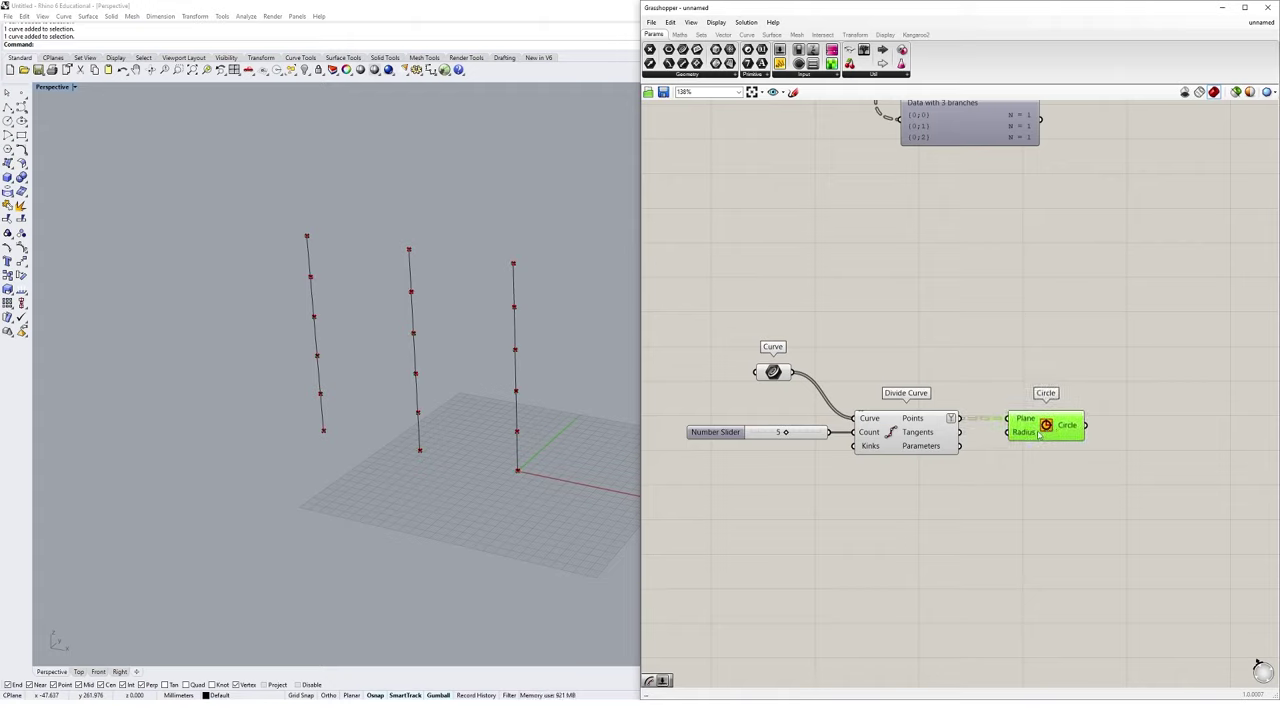
click(941, 498)
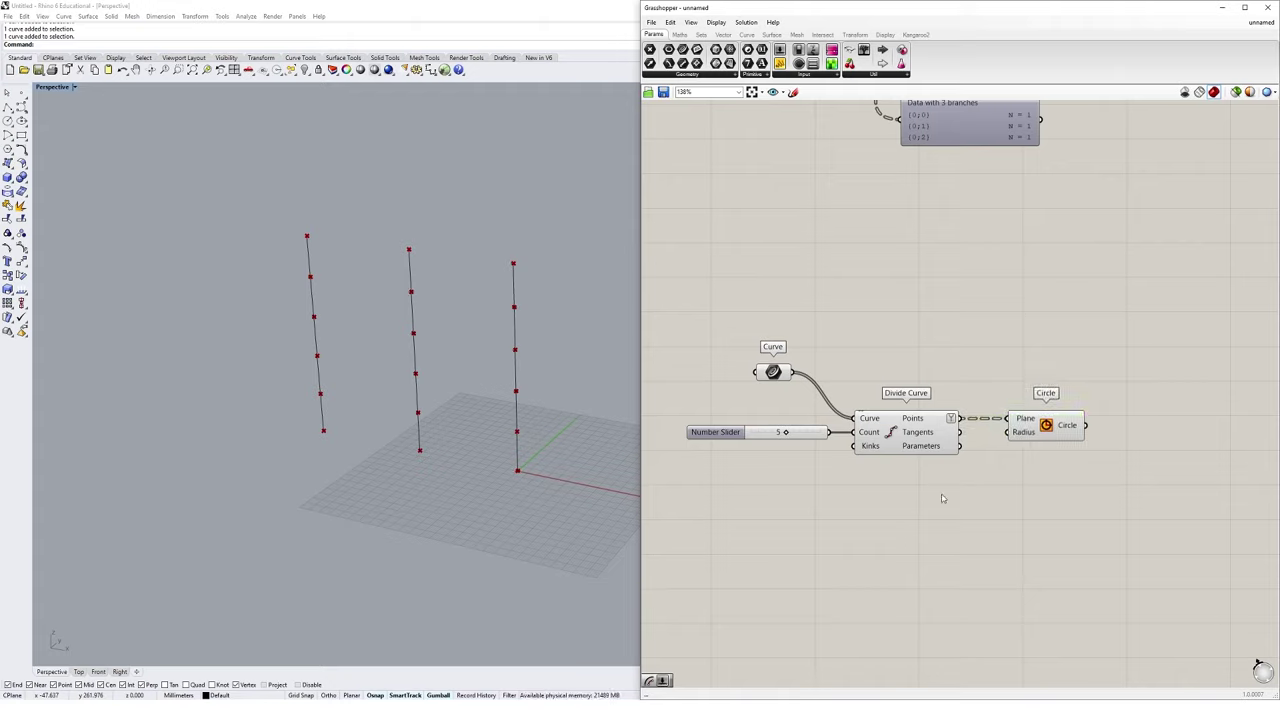
Add a number slider created with the value 50, connect it to the Circle's Radius, and reduce it to 15.
double_click(941, 498)
text(50)
key(Return)
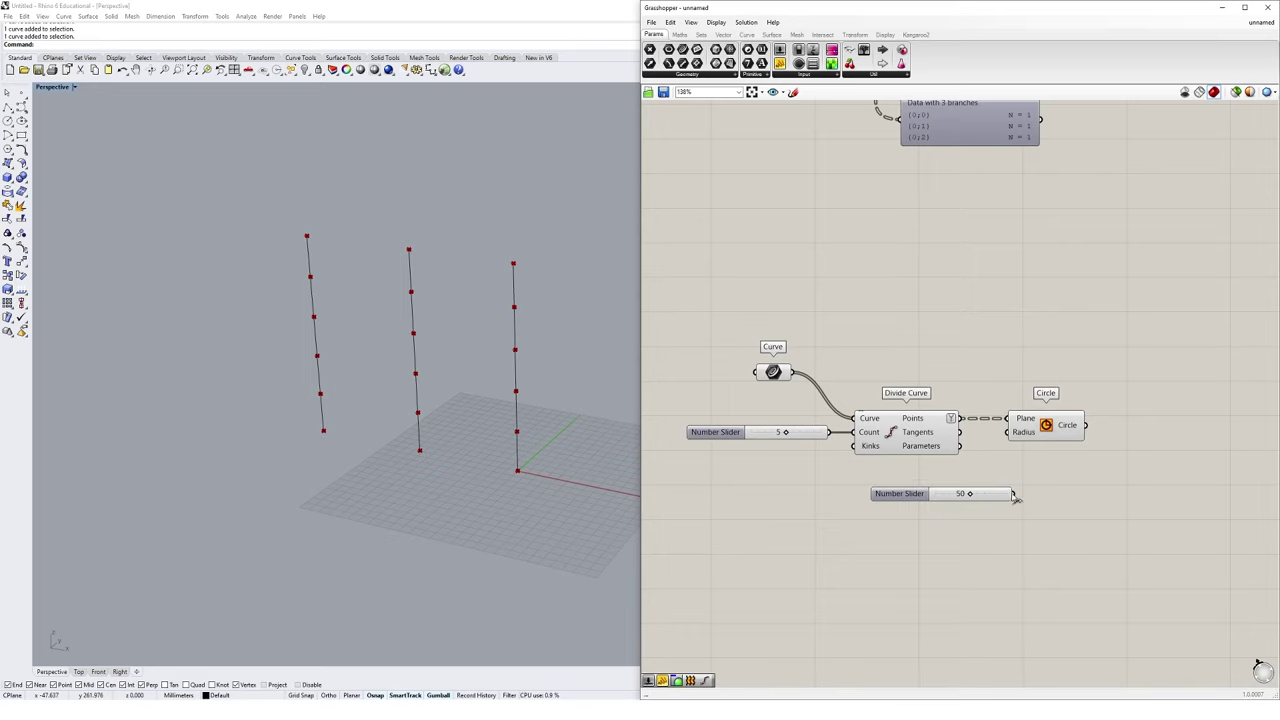
drag(1014, 493, 1008, 433)
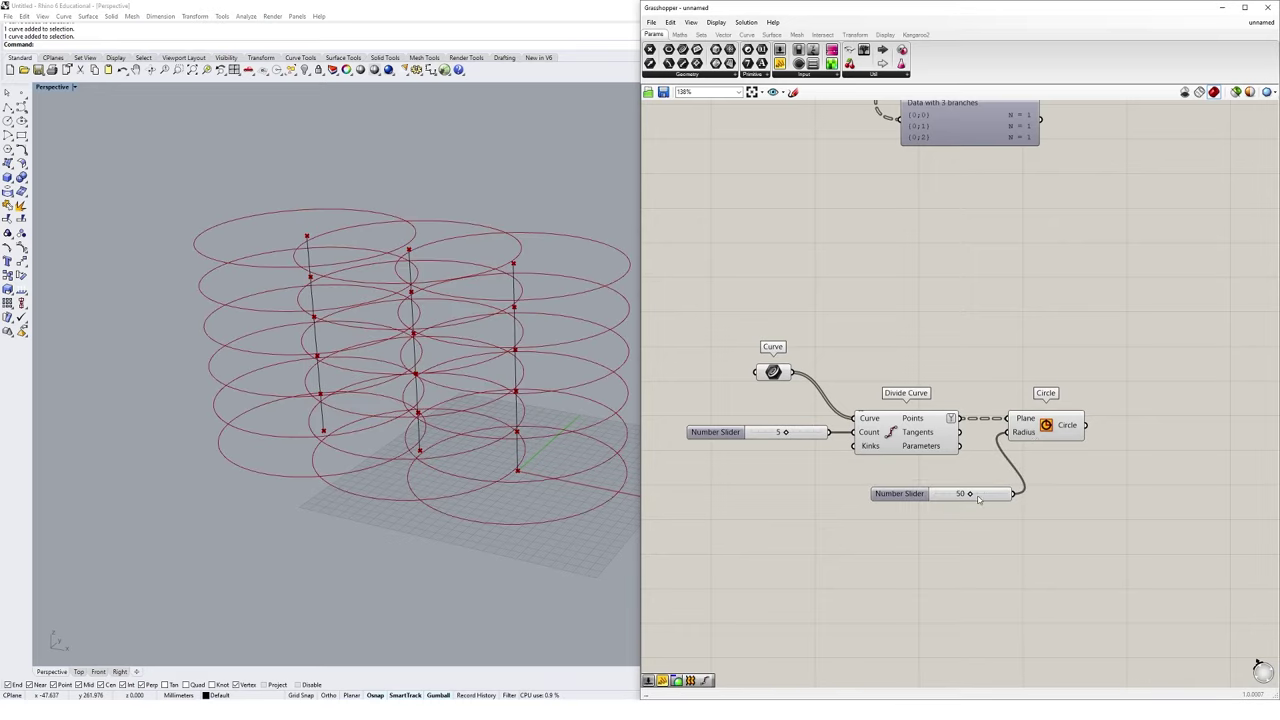
drag(969, 494, 948, 500)
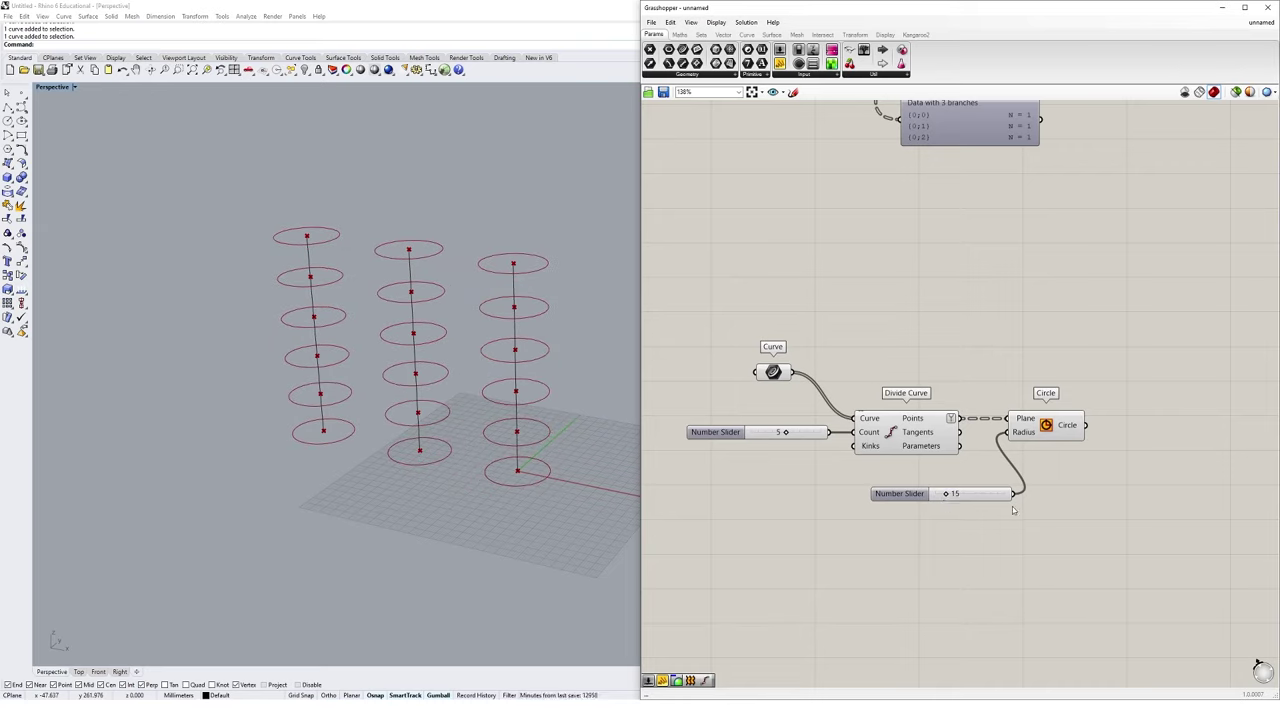
Add a Scale component in the empty space beyond the Circle component.
right_drag(1130, 452, 1030, 449)
double_click(1068, 446)
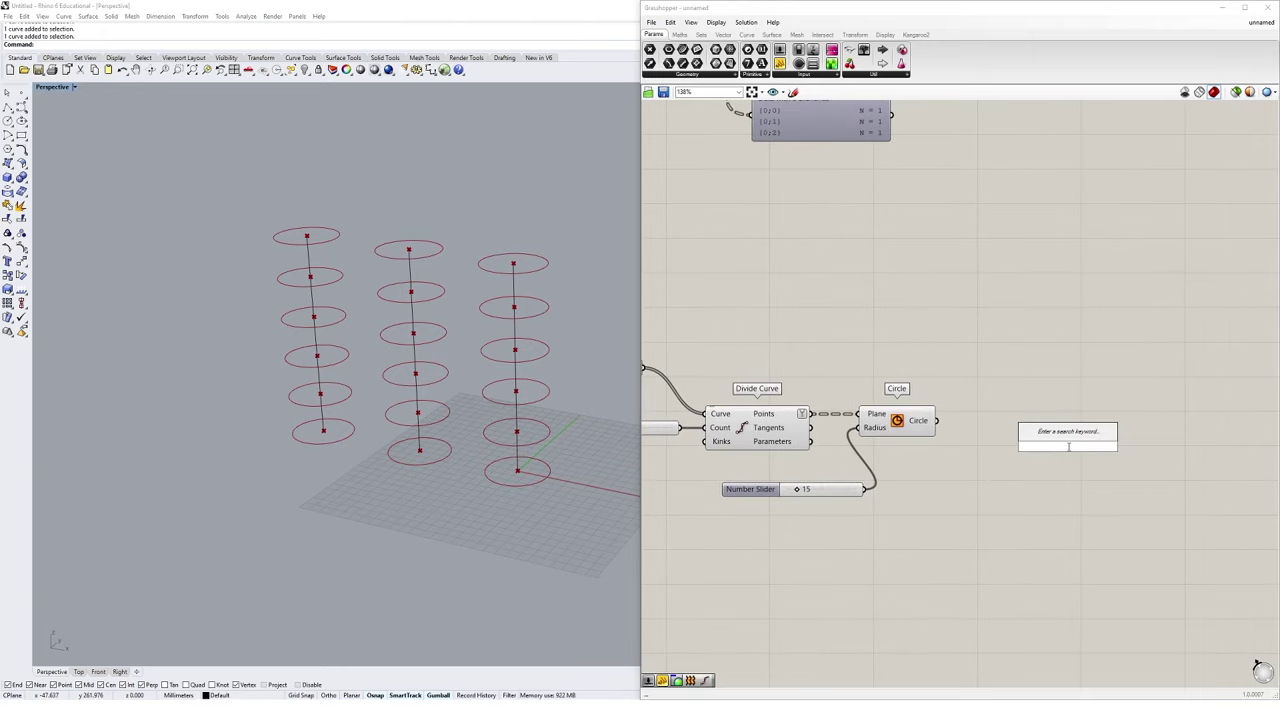
text(scale)
key(Return)
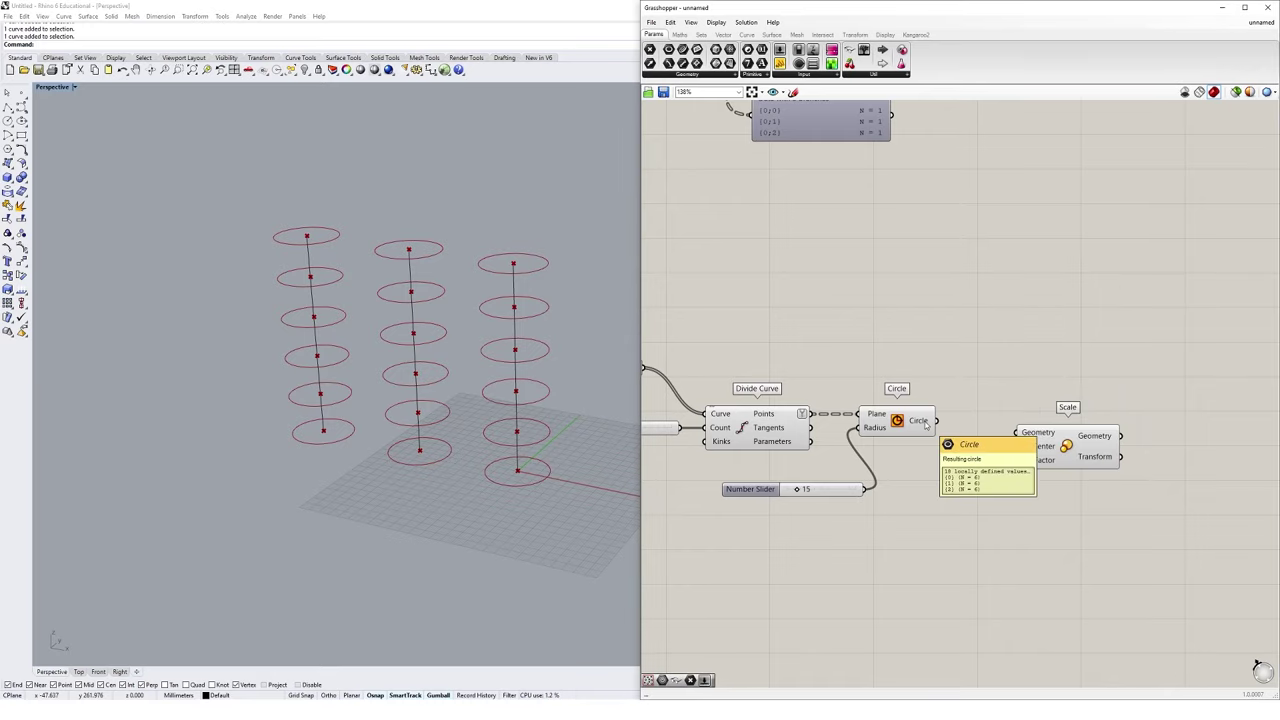
Place a Param Viewer above the Scale component and feed it from the Circle output.
right_drag(925, 424, 925, 462)
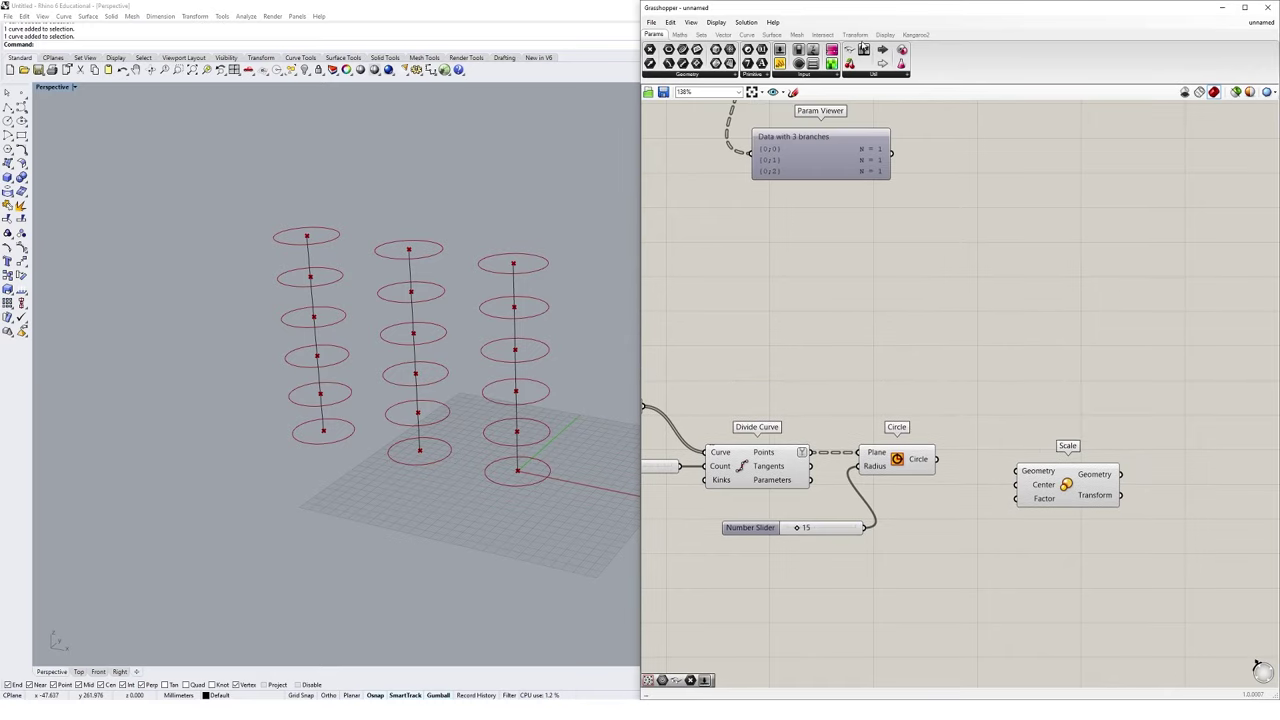
drag(864, 49, 988, 420)
drag(937, 459, 1004, 392)
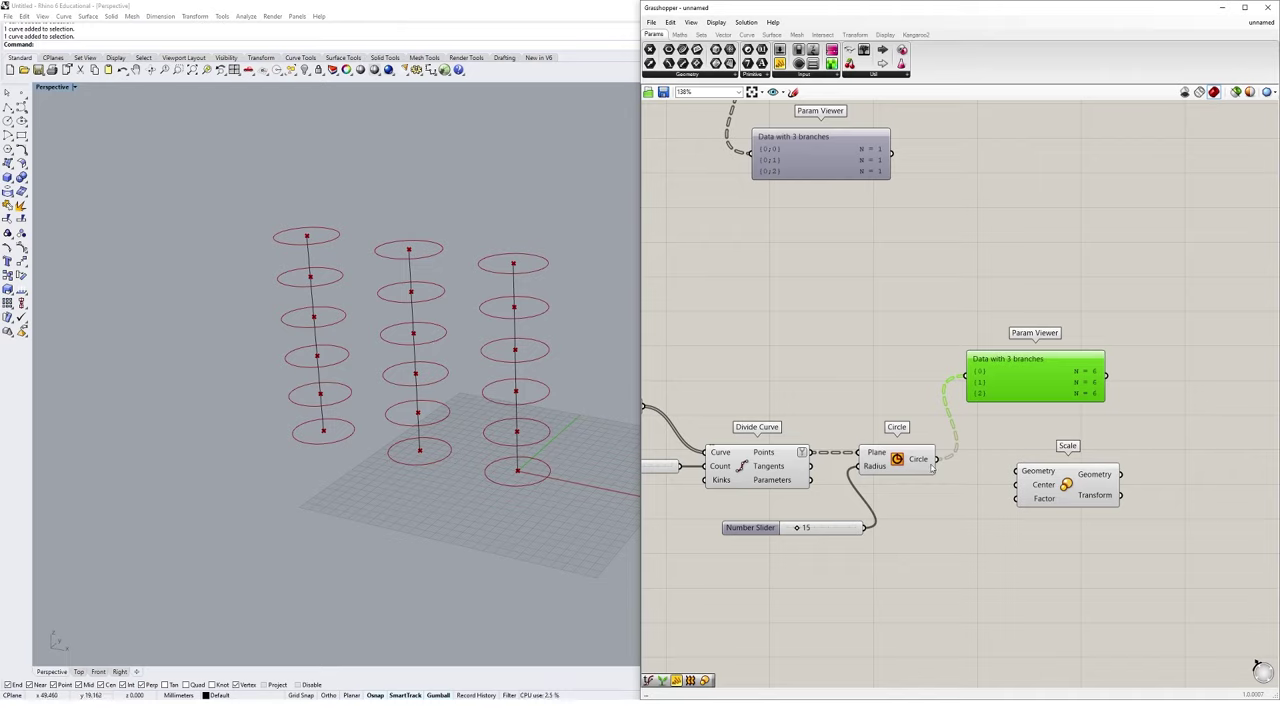
Connect the Circle output to the Scale component's Geometry and Center inputs, moving Scale further along in line with Circle.
drag(937, 459, 1016, 471)
drag(1051, 477, 1105, 465)
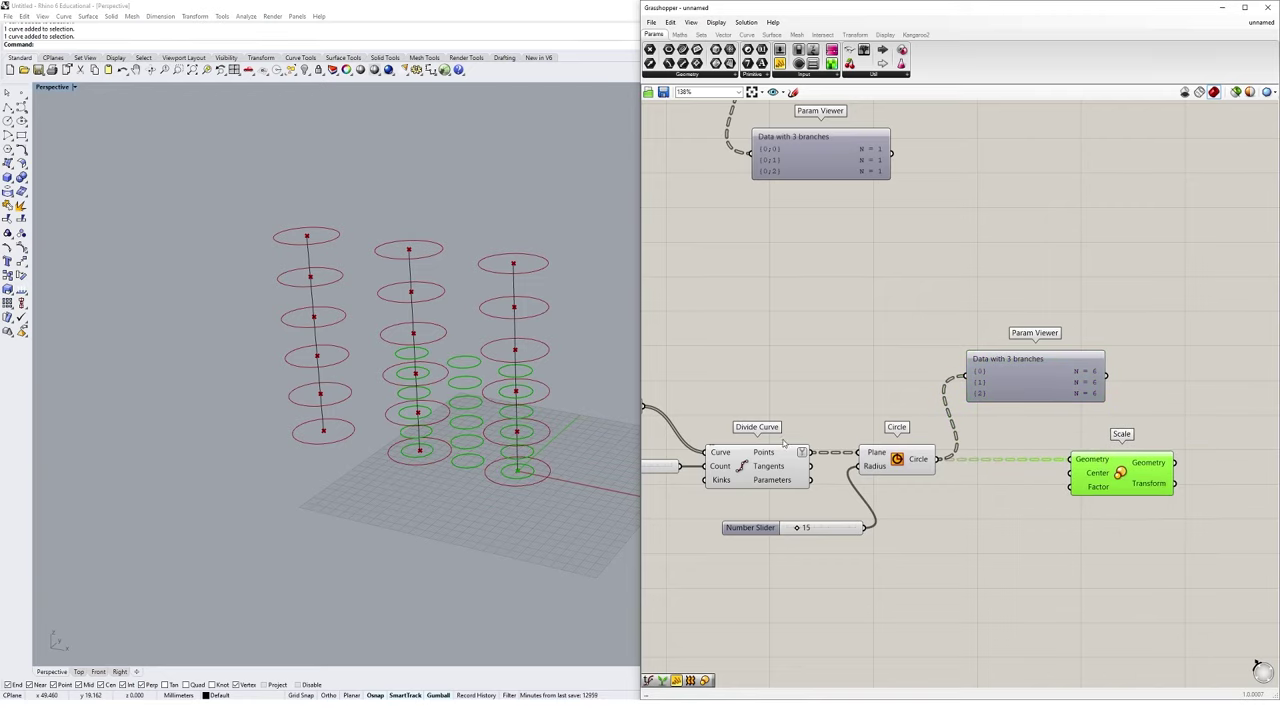
right_drag(818, 438, 890, 427)
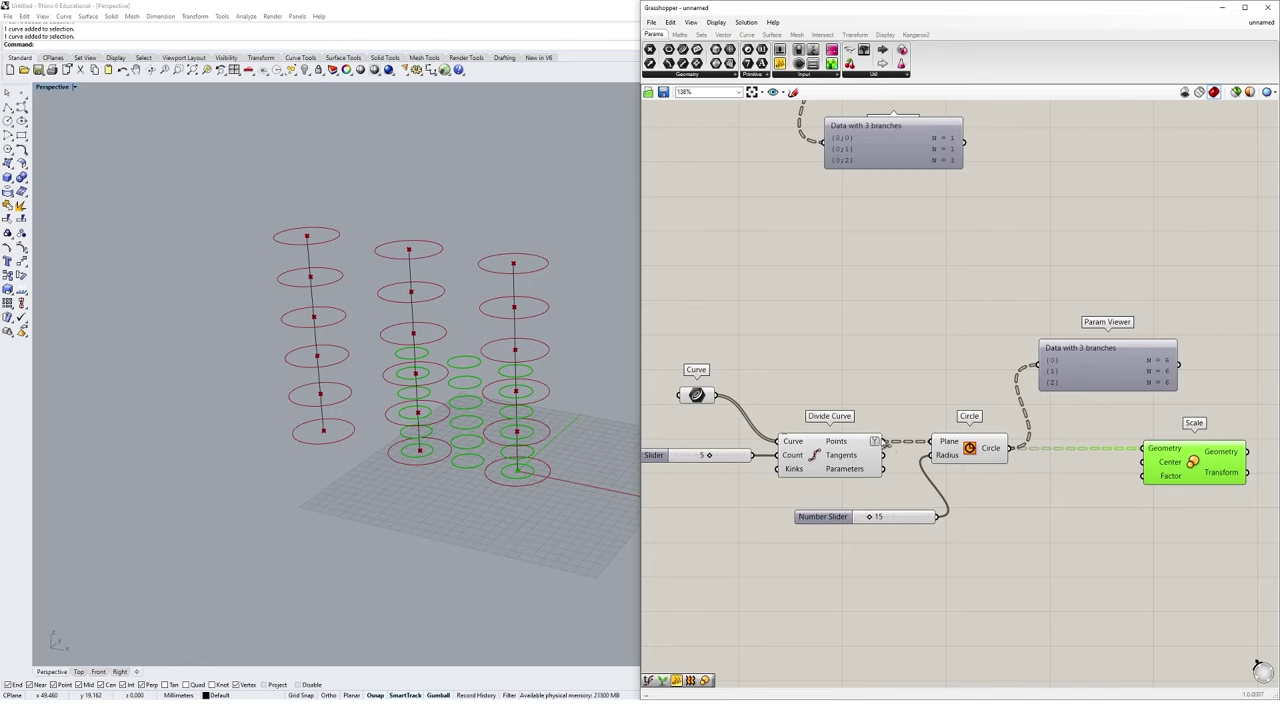
drag(1008, 448, 1150, 466)
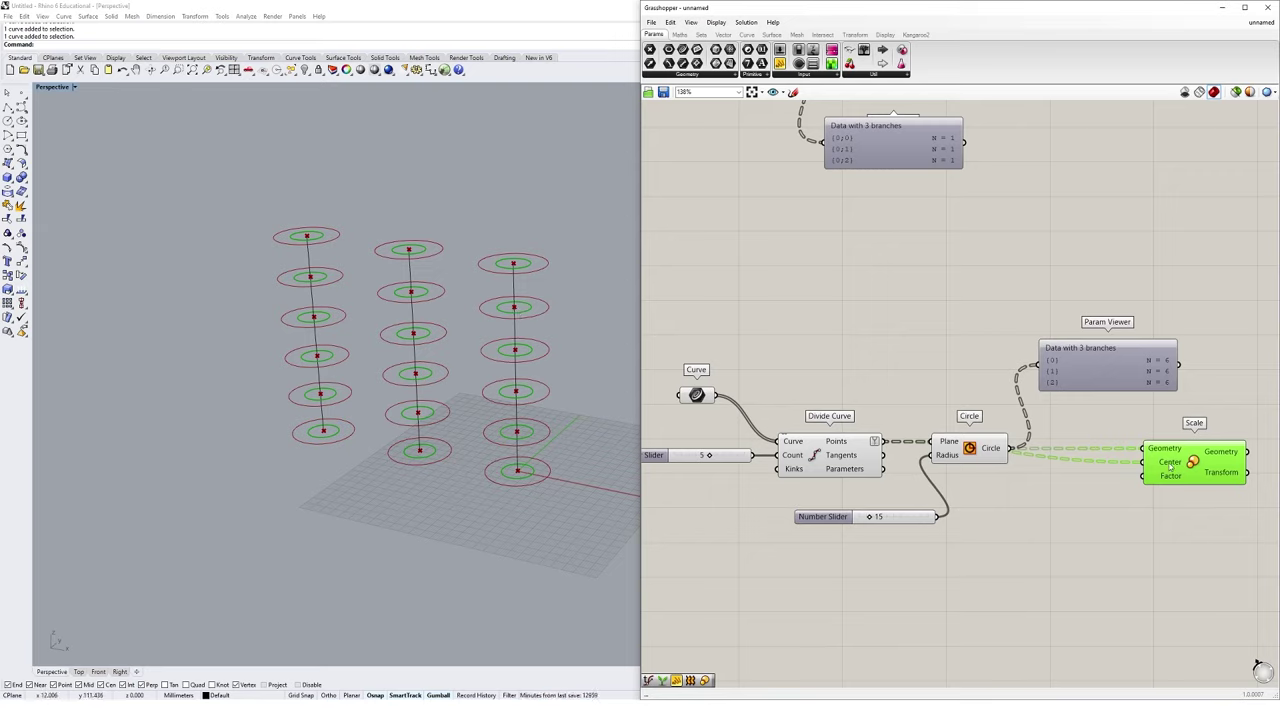
Place a second Param Viewer above the first one and feed it from the Divide Curve Points output.
click(1048, 407)
click(1060, 300)
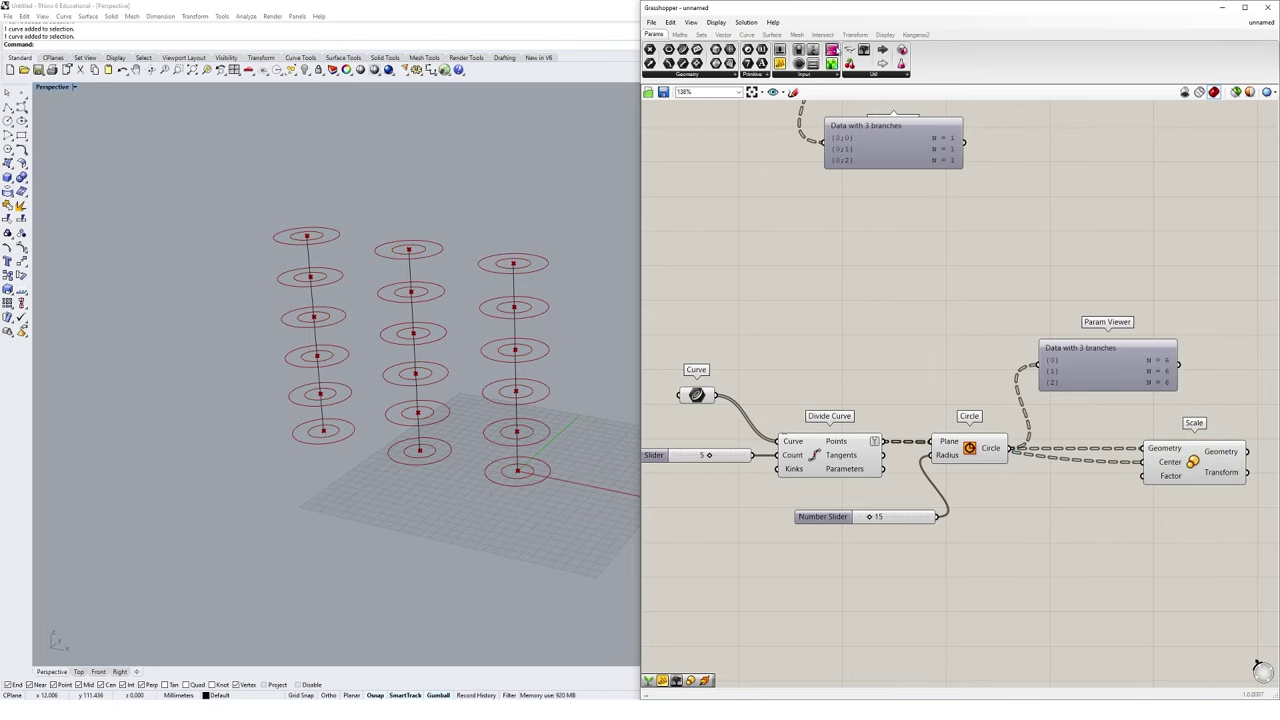
key(ctrl+v)
drag(884, 441, 1036, 272)
click(1107, 290)
drag(1107, 290, 1109, 292)
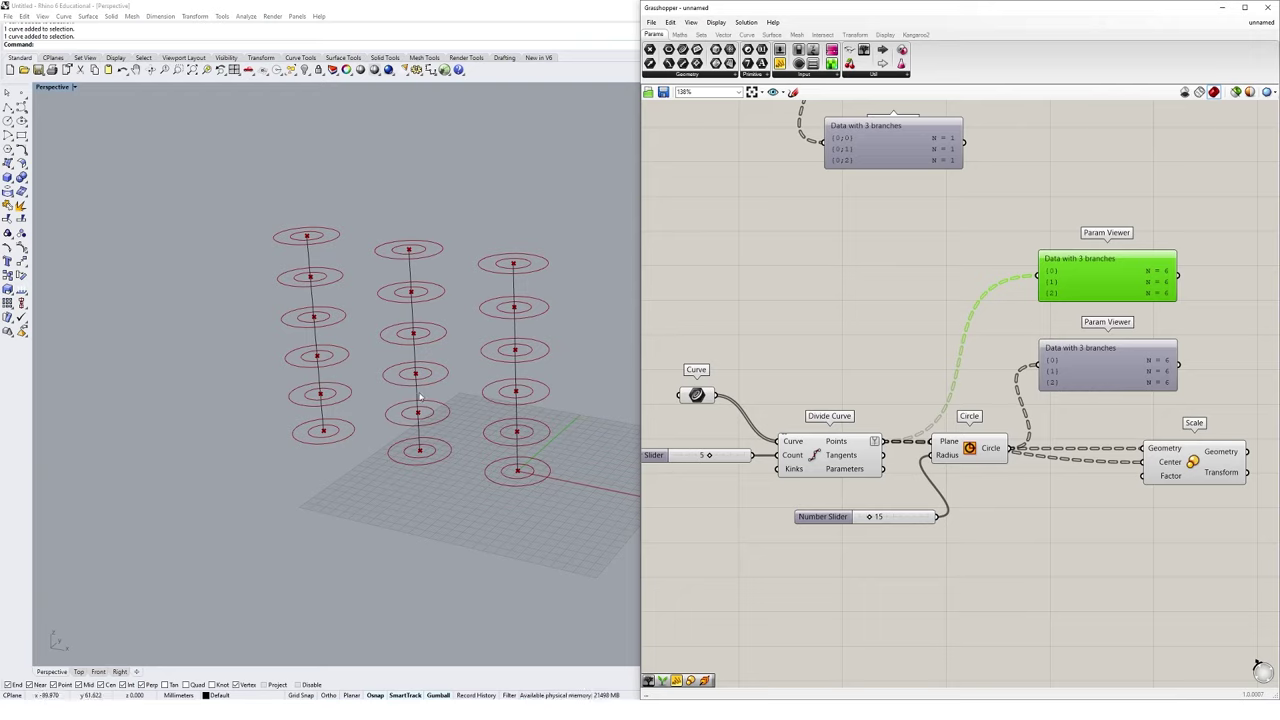
Turn off the preview of the Divide Curve and Circle components, leaving the Scale preview on.
drag(974, 393, 756, 487)
right_click(816, 336)
click(840, 351)
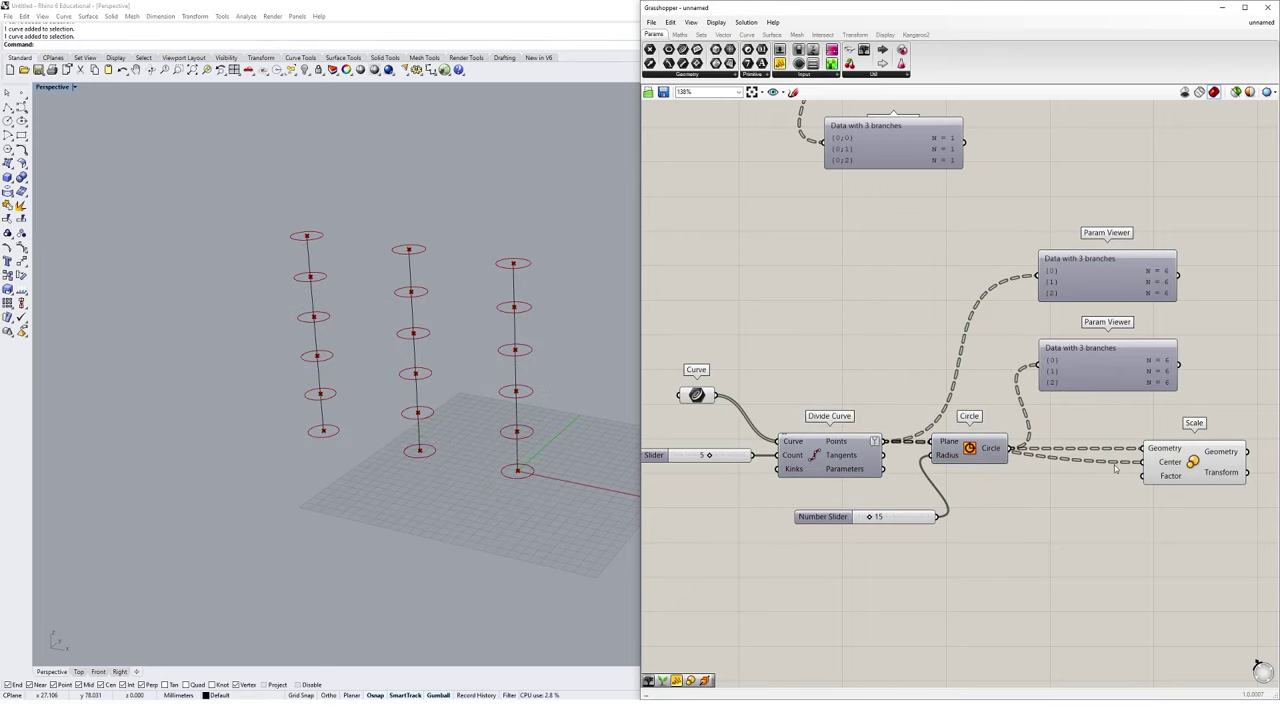
Add a Panel below the radius slider containing 1, 2 and 3 on separate lines.
right_drag(1116, 467, 1058, 380)
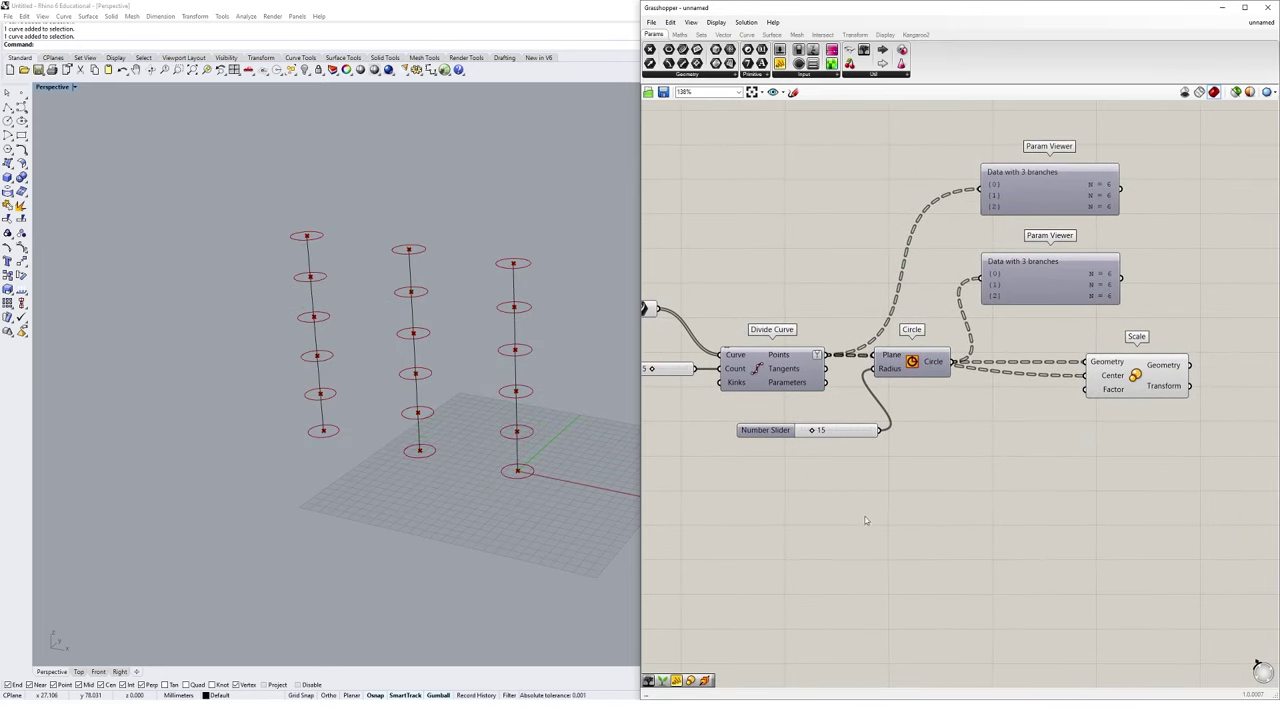
drag(781, 65, 846, 530)
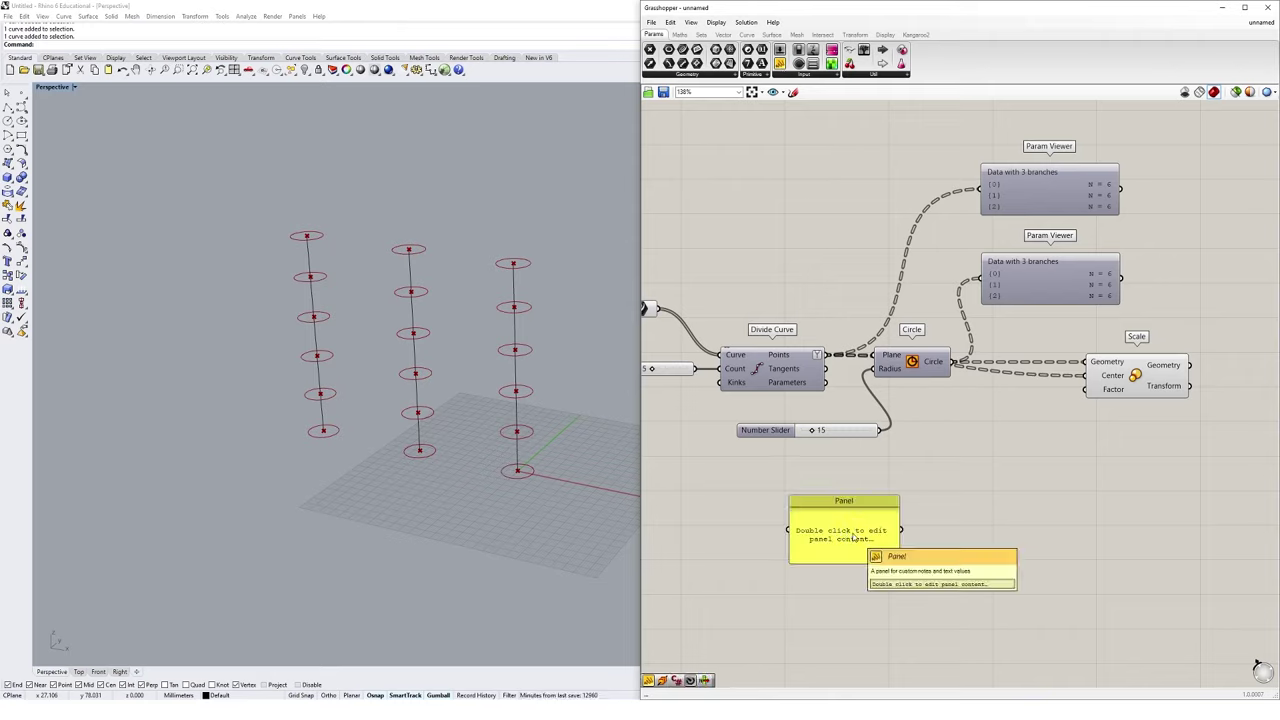
double_click(852, 535)
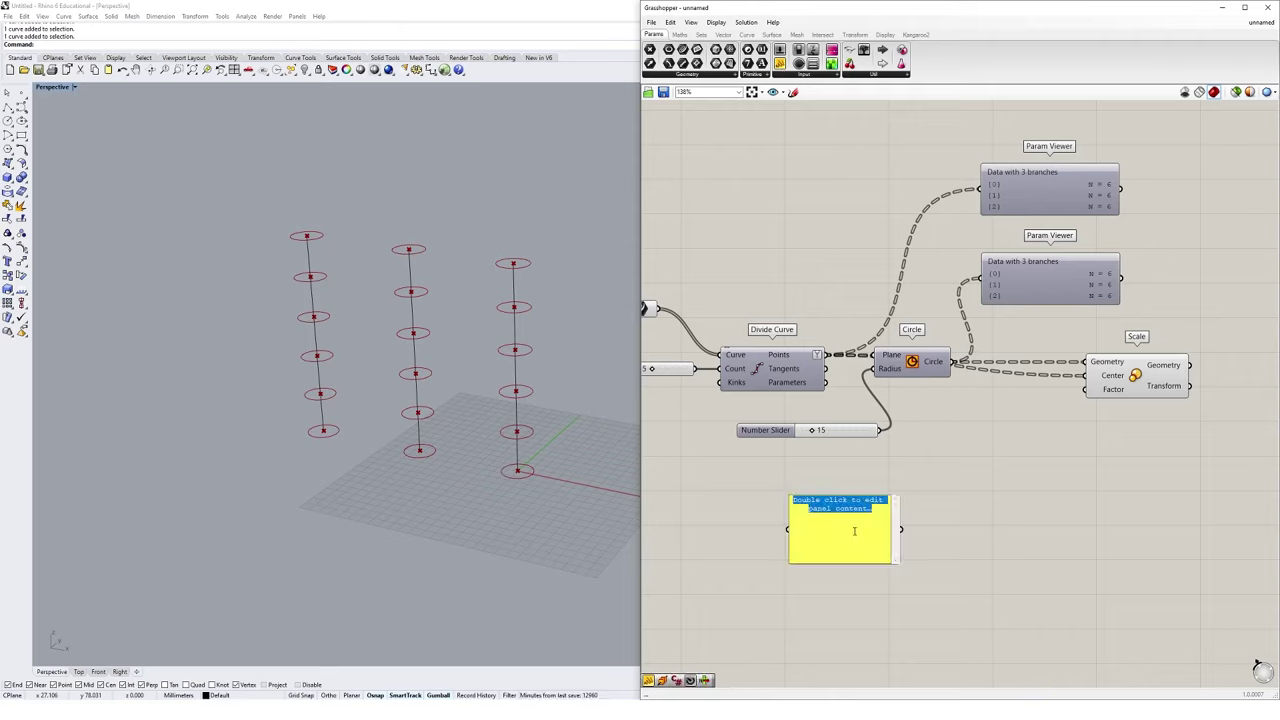
text(1)
key(Return)
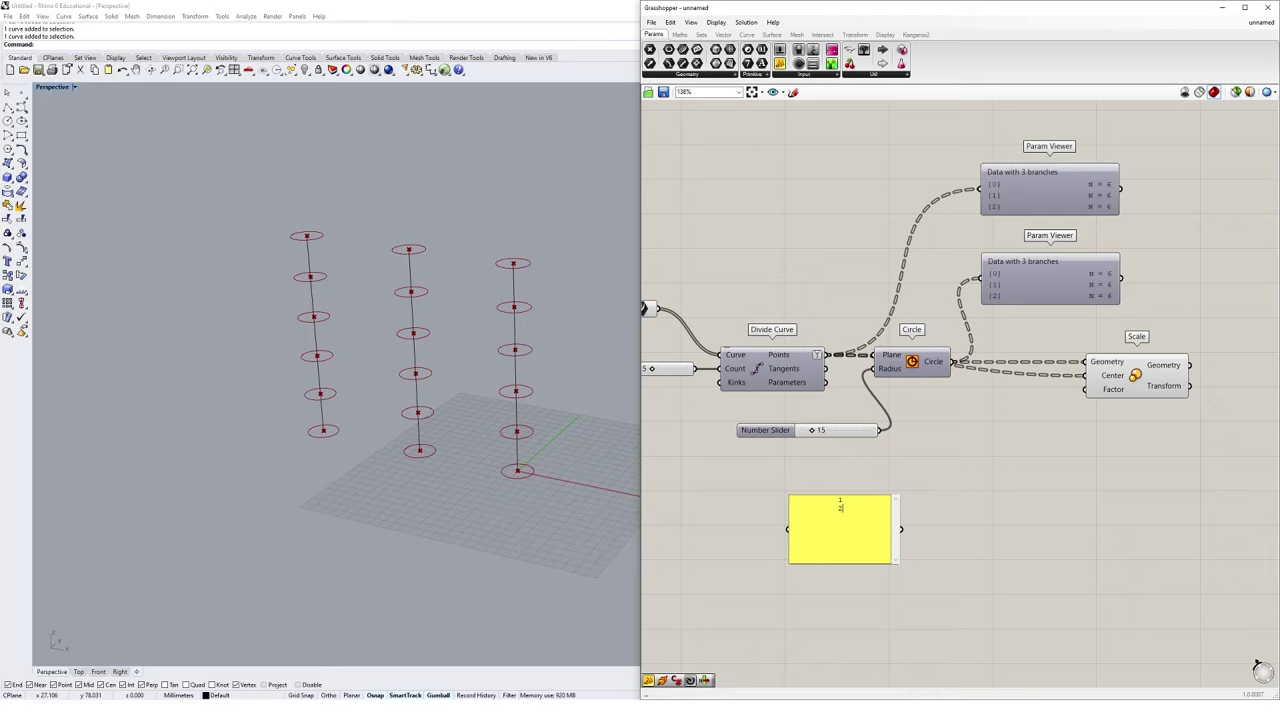
text(2 3)
click(944, 474)
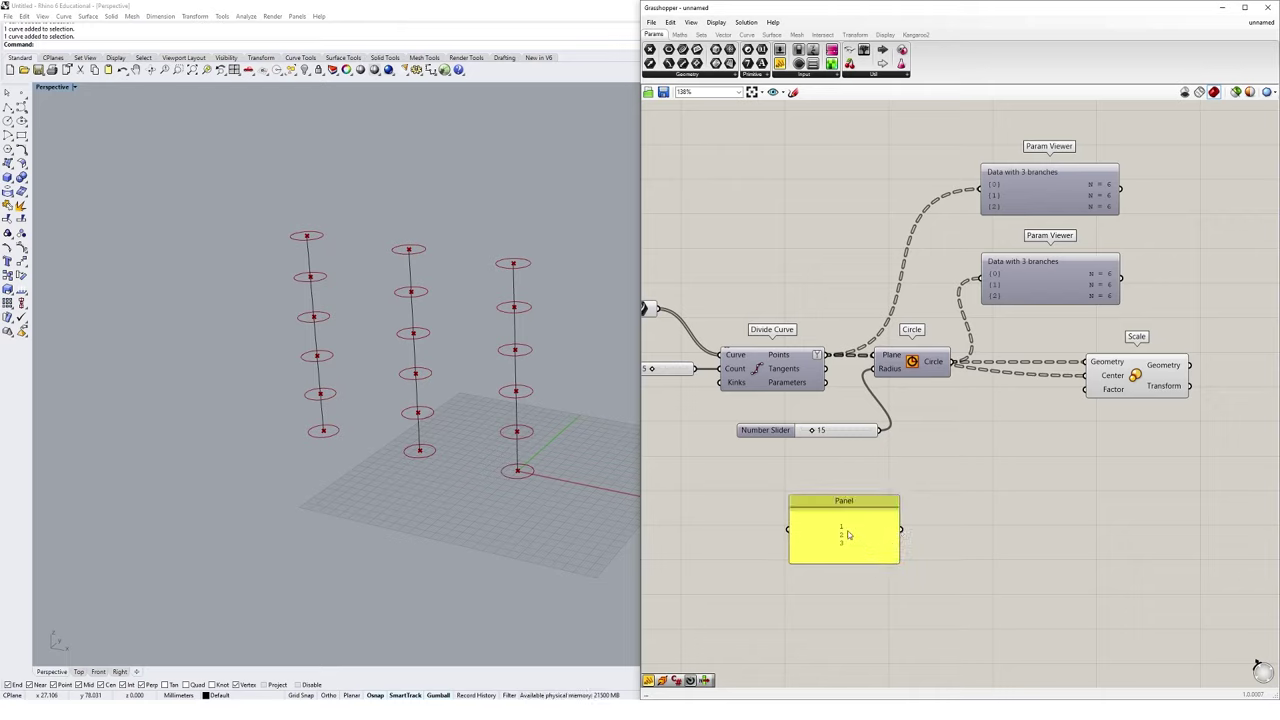
Move the panel closer to the radius slider and switch off Multiline Data so each line is a separate item.
click(855, 515)
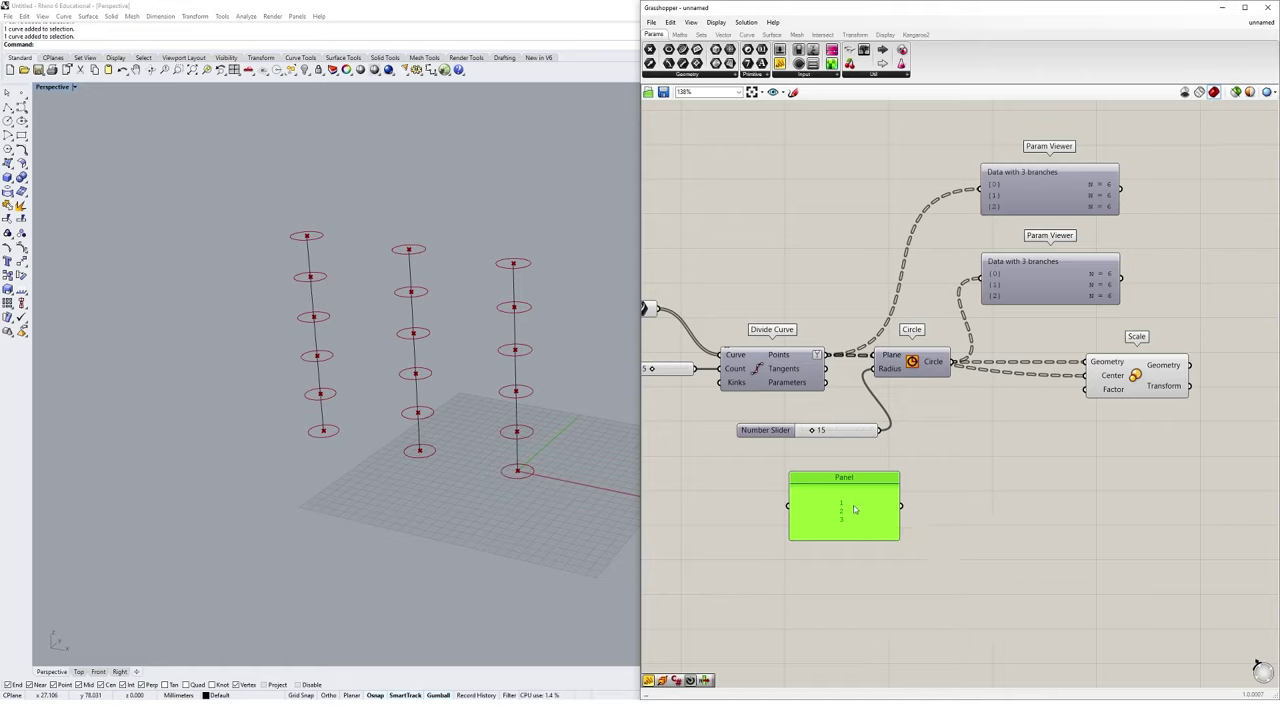
right_click(855, 508)
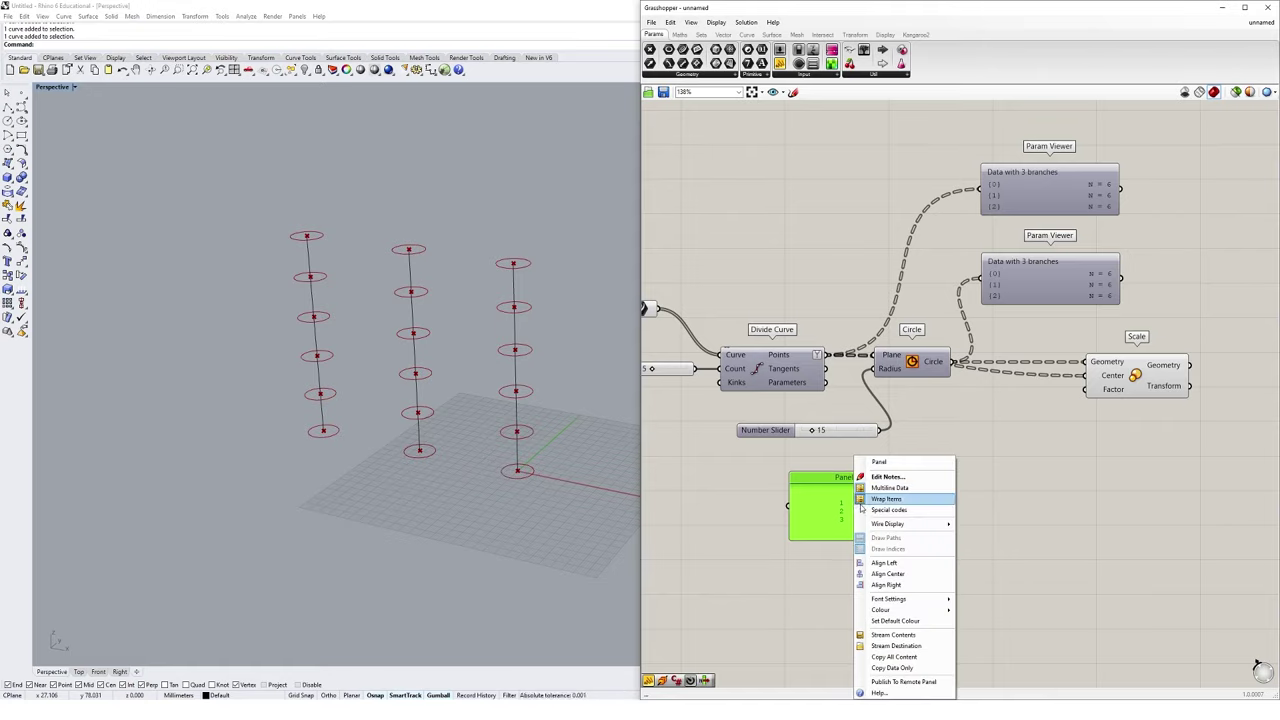
click(902, 489)
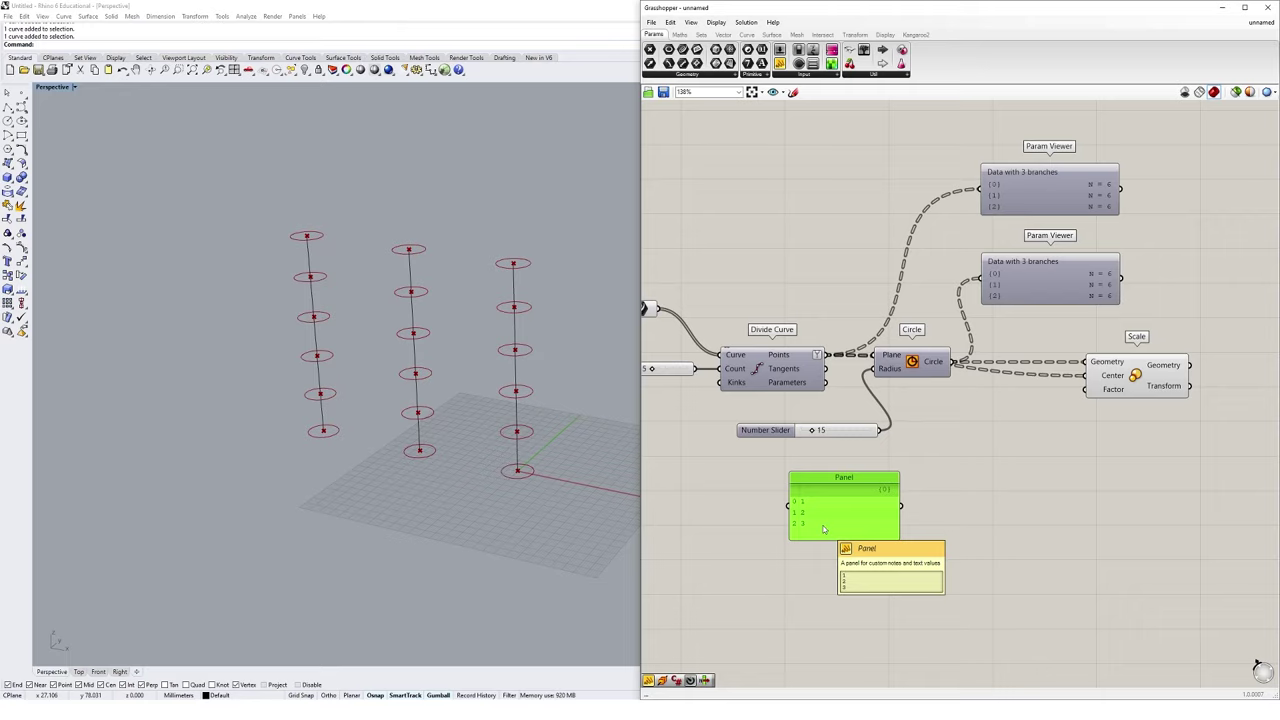
Add an Integer parameter beside the panel and feed it from the panel's output.
double_click(962, 515)
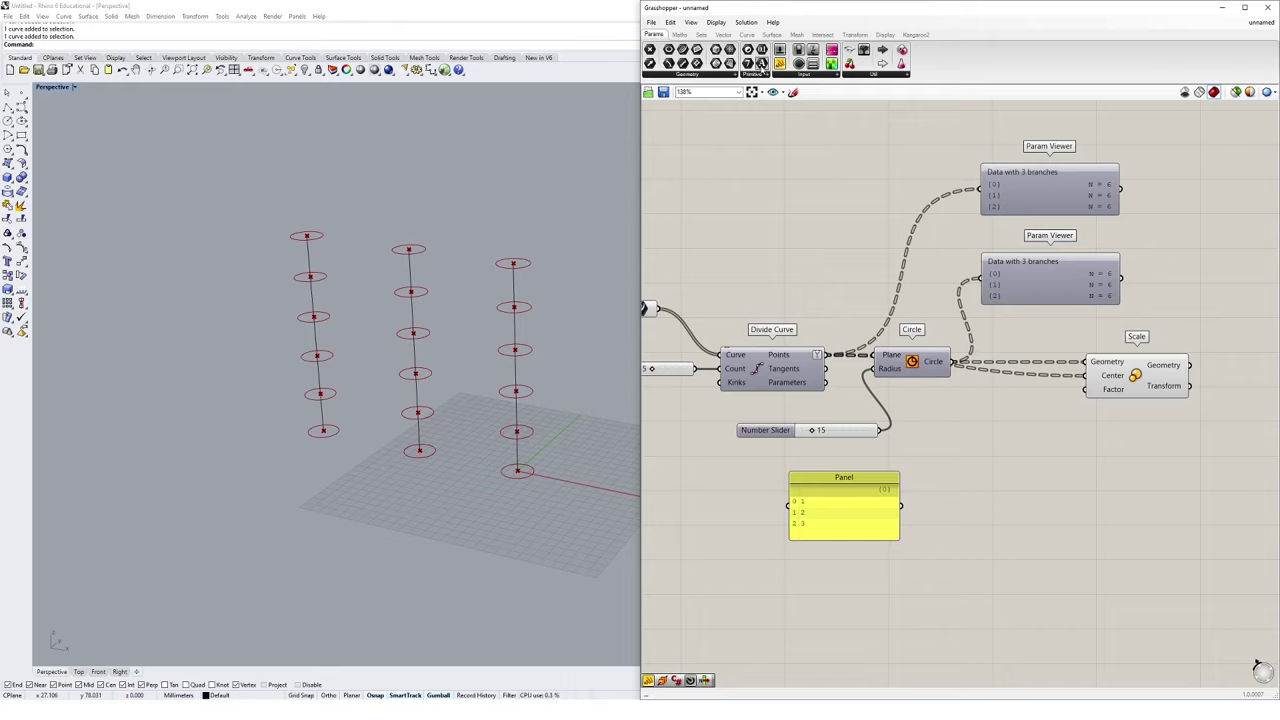
drag(748, 63, 942, 508)
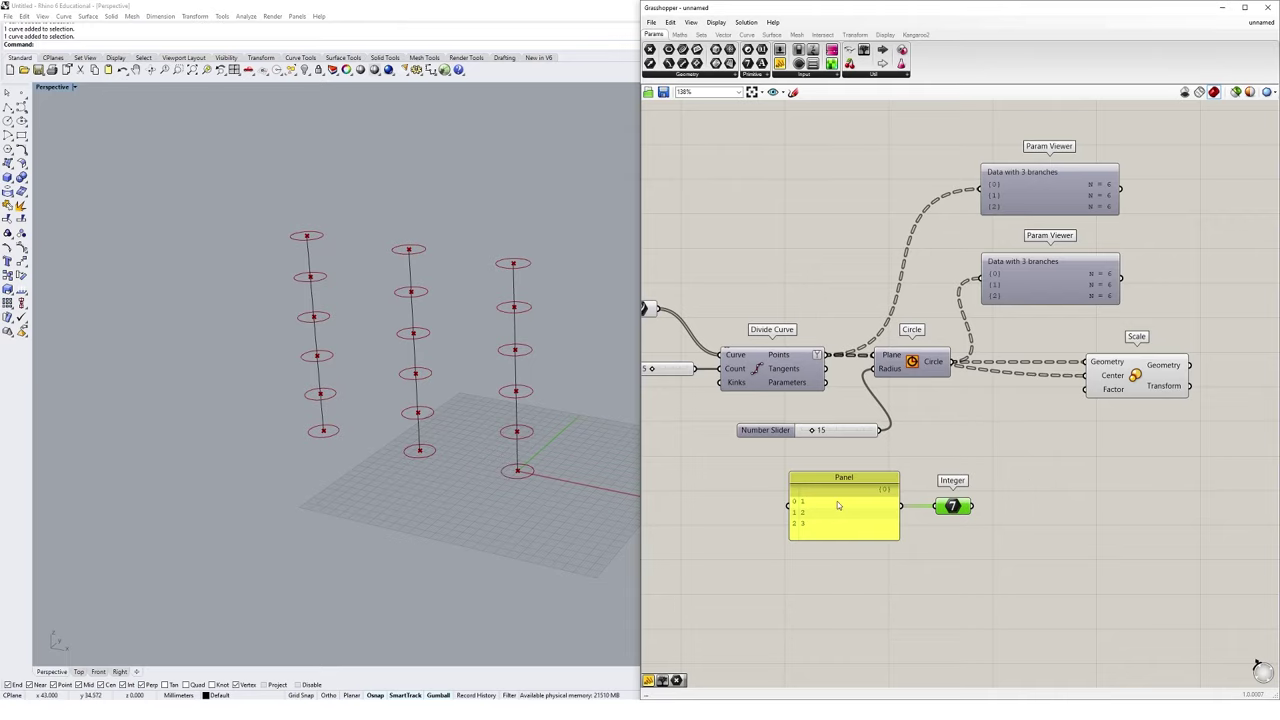
right_drag(784, 400, 822, 402)
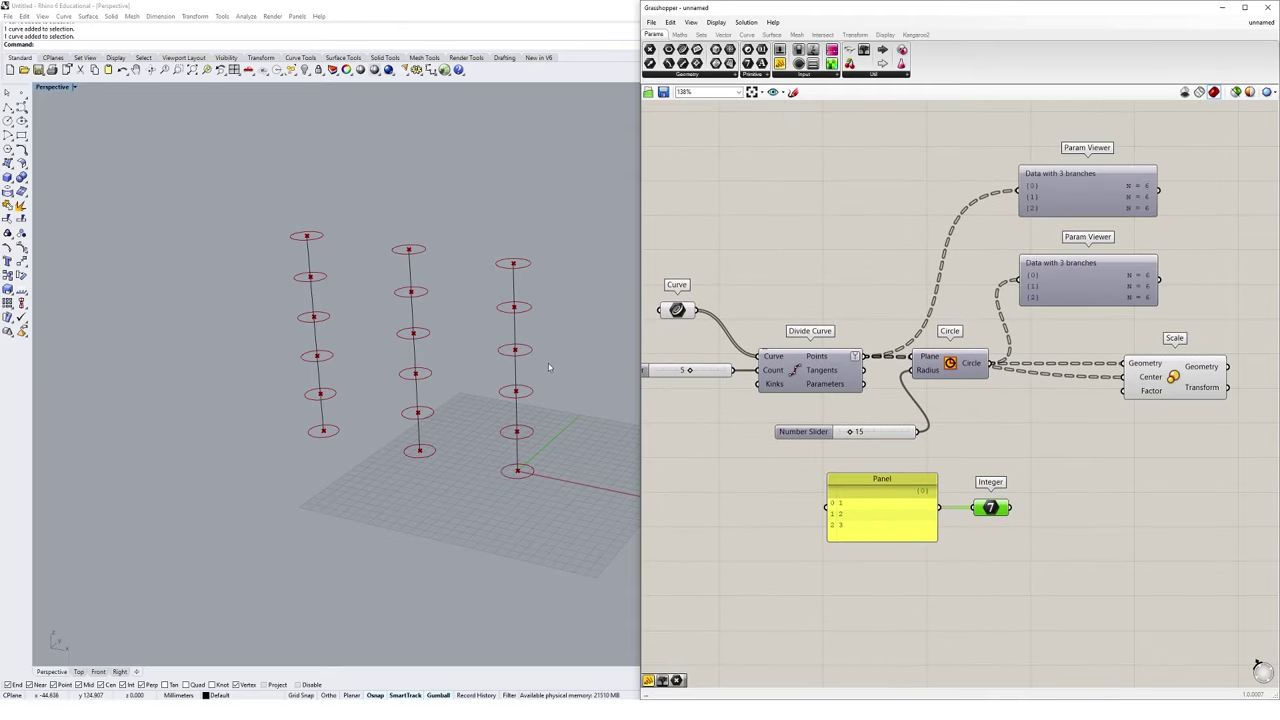
Select each of the three referenced lines in turn in the Perspective viewport to identify the column of each branch.
click(519, 411)
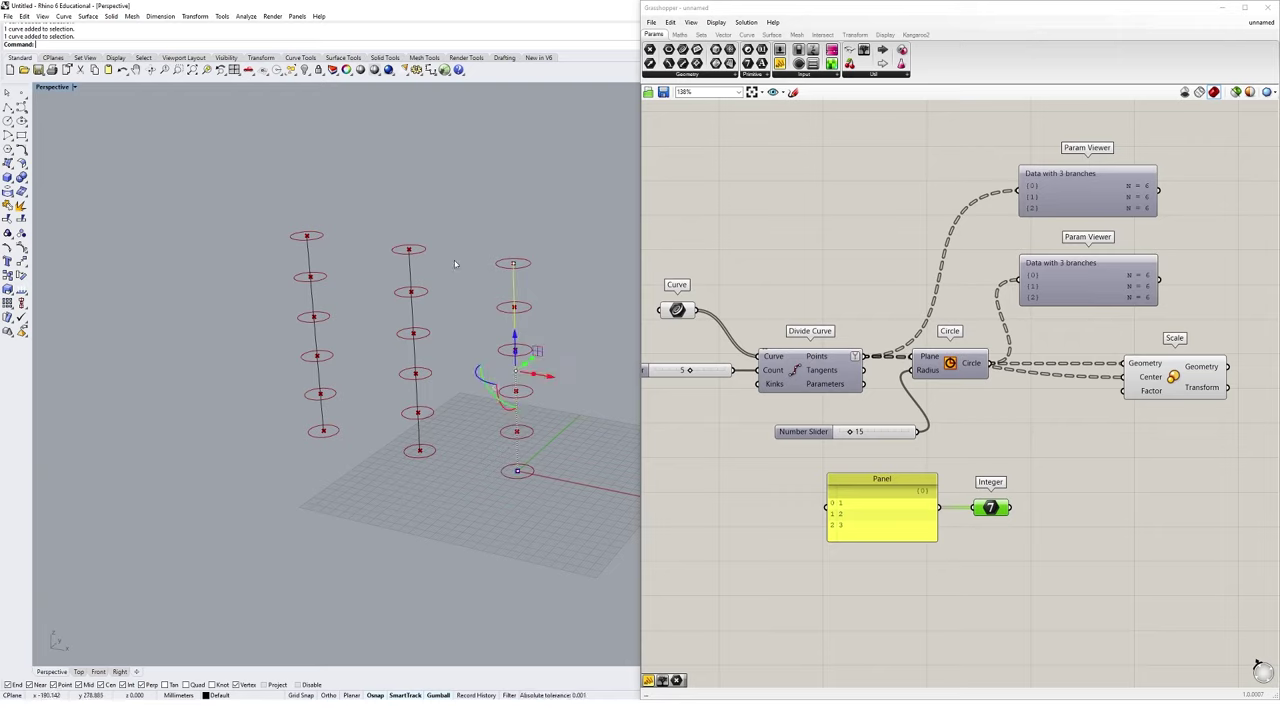
click(447, 231)
click(410, 300)
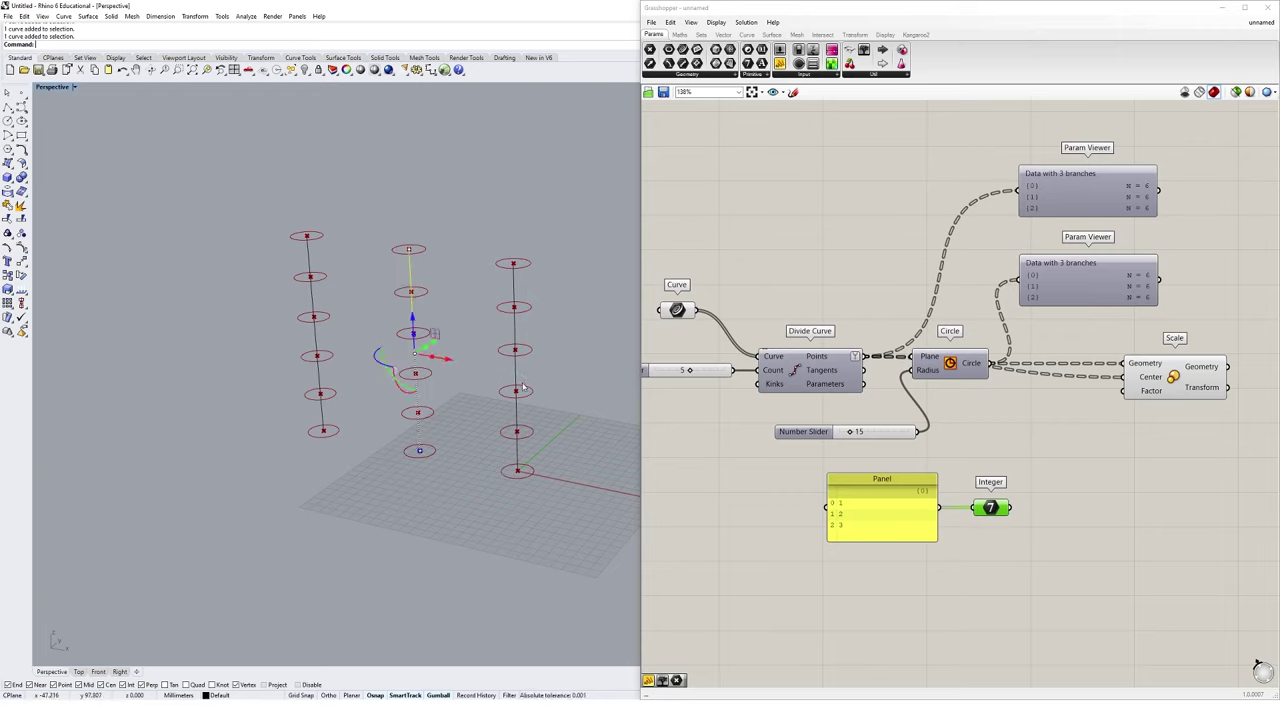
click(300, 238)
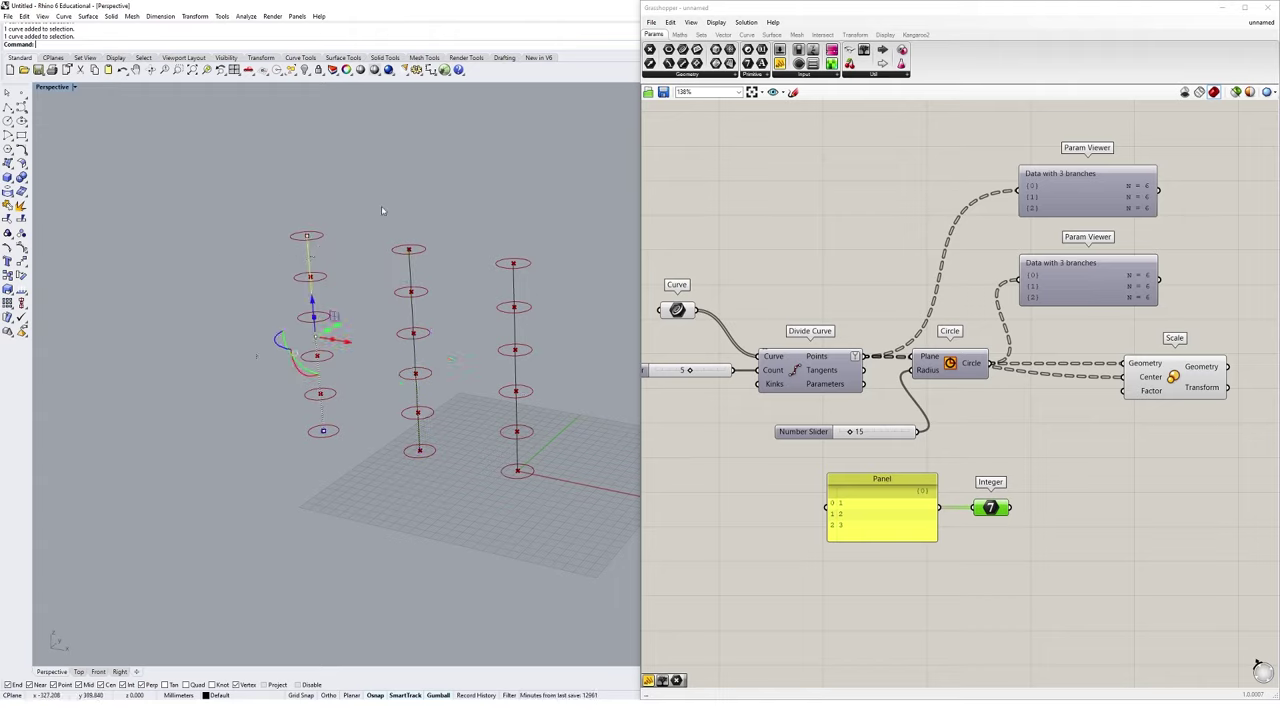
Connect the Integer parameter to the Scale component's Factor input and check the scaled circles in the Perspective viewport.
click(1120, 522)
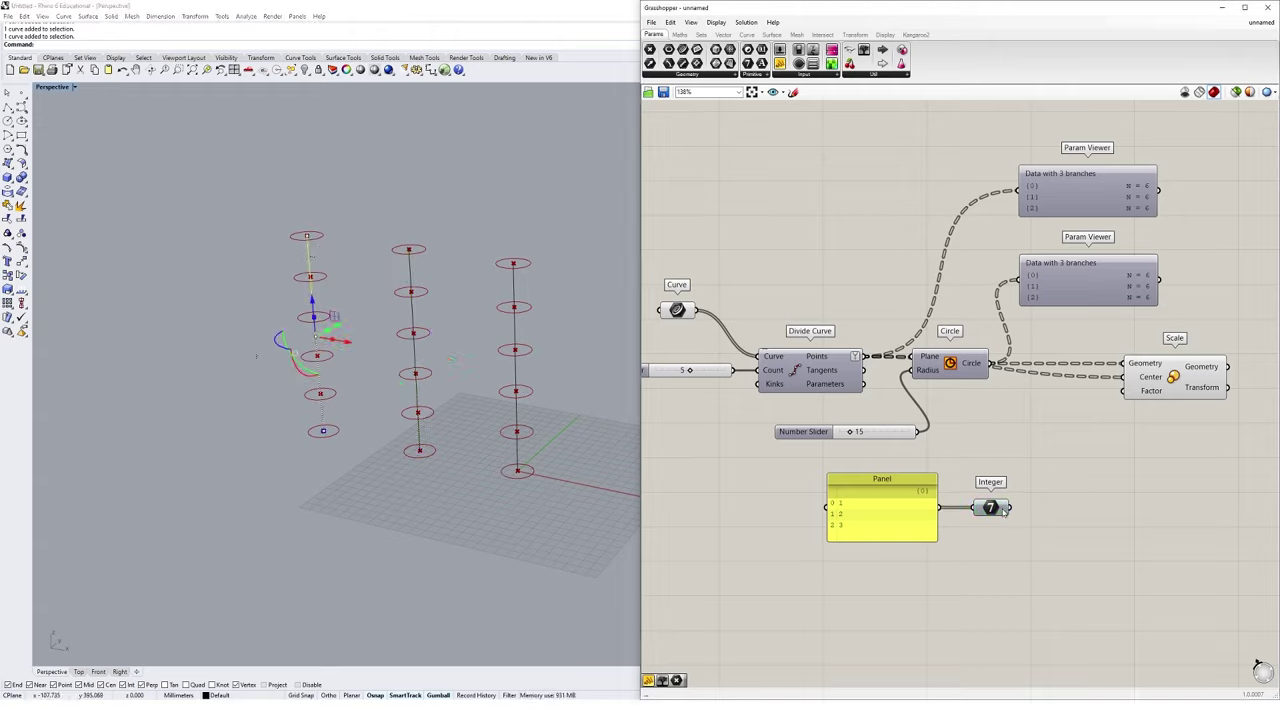
drag(1010, 507, 1124, 391)
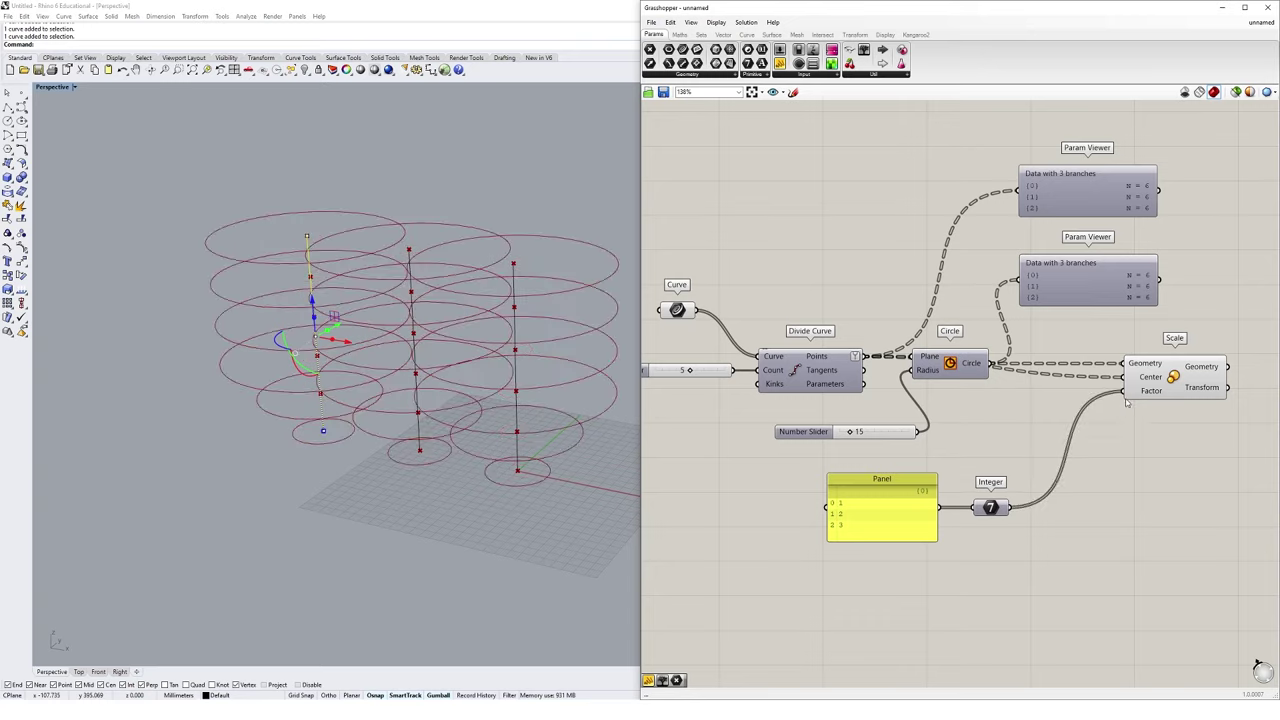
click(475, 594)
right_drag(573, 561, 562, 532)
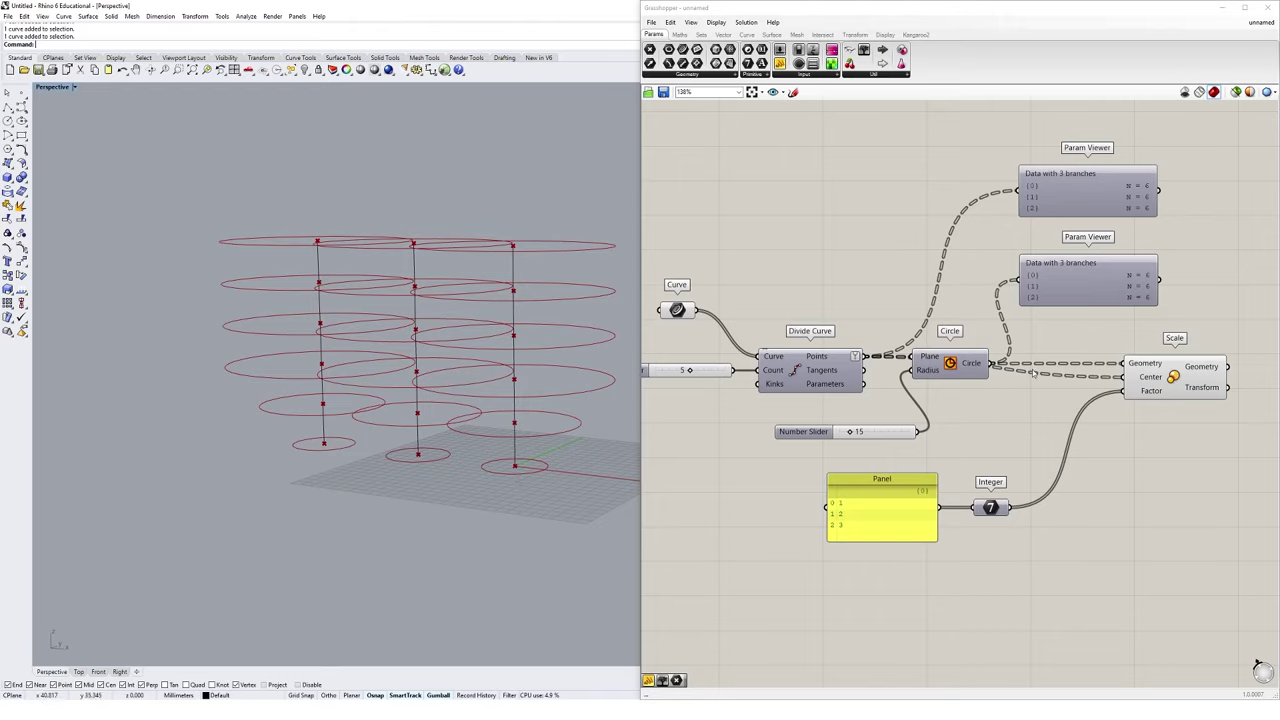
Examine the Circle component's circles in the Perspective viewport alongside the branches listed in its Param Viewer.
click(955, 370)
click(526, 476)
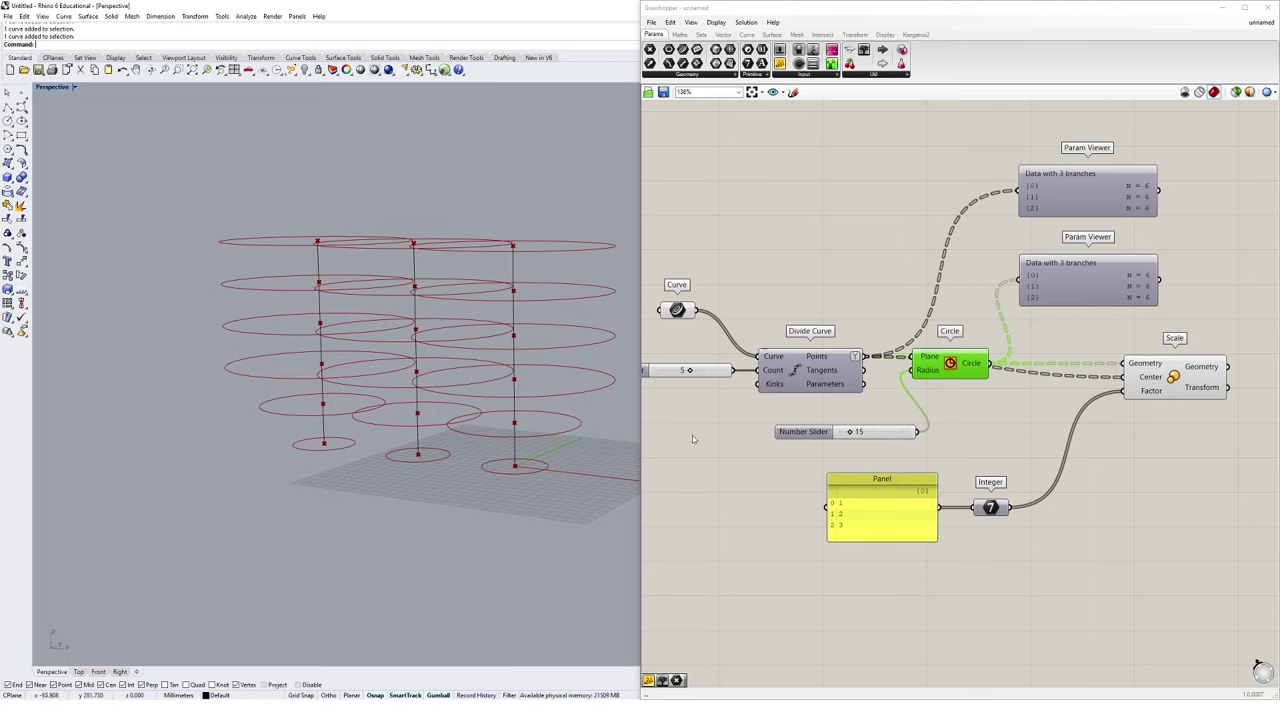
right_drag(522, 229, 549, 200)
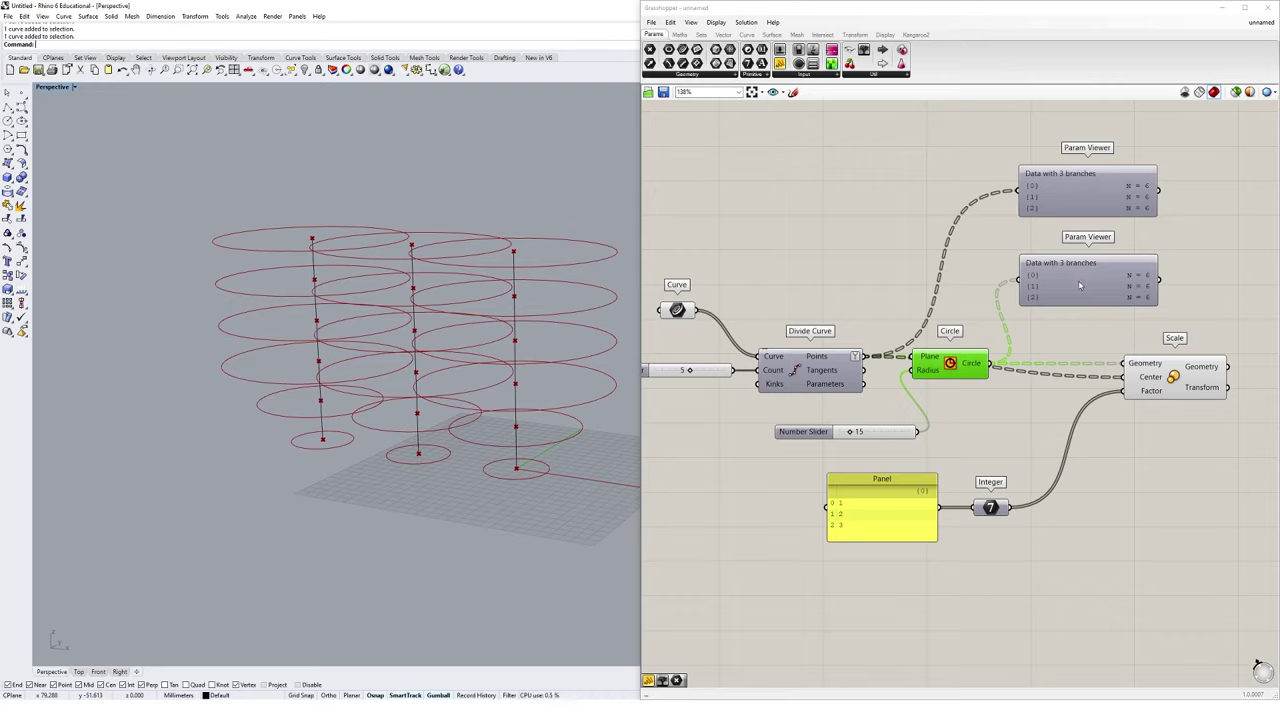
mouse_move(1038, 279)
click(1069, 287)
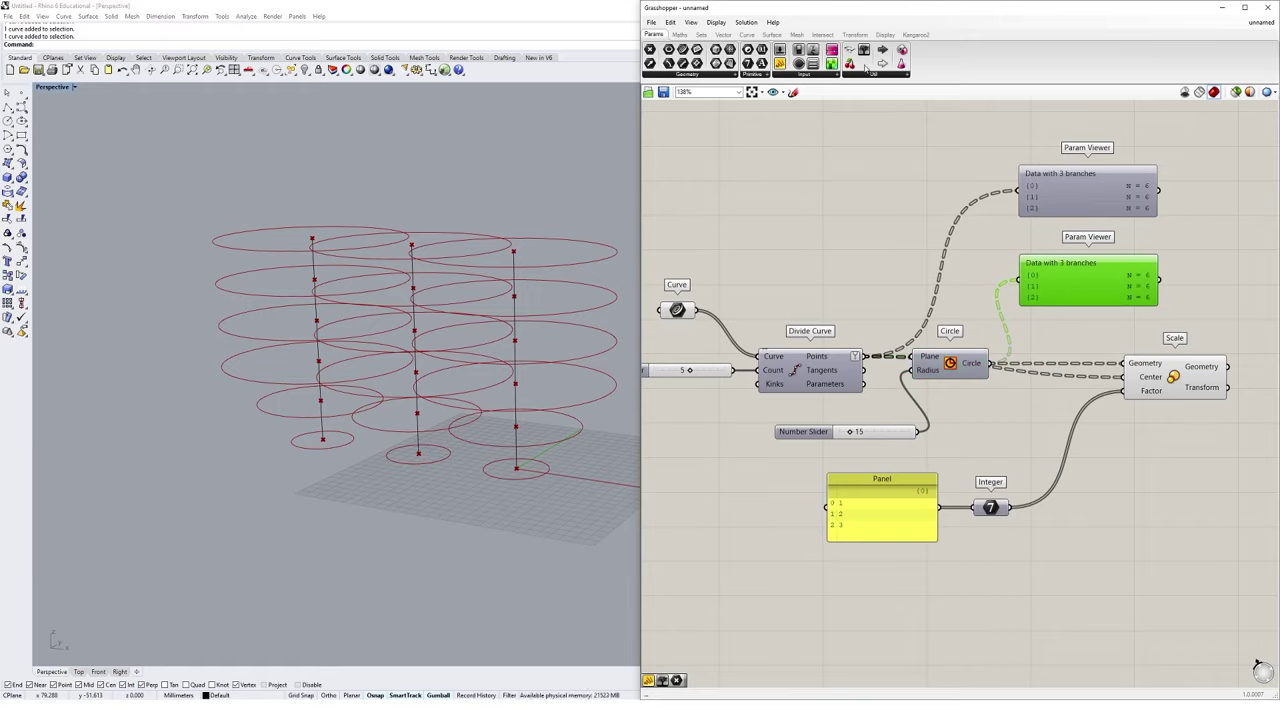
Add a Param Viewer fed by the Integer parameter's output and graft the Integer parameter.
drag(864, 50, 1148, 510)
drag(1012, 508, 1136, 502)
right_drag(1136, 502, 1030, 477)
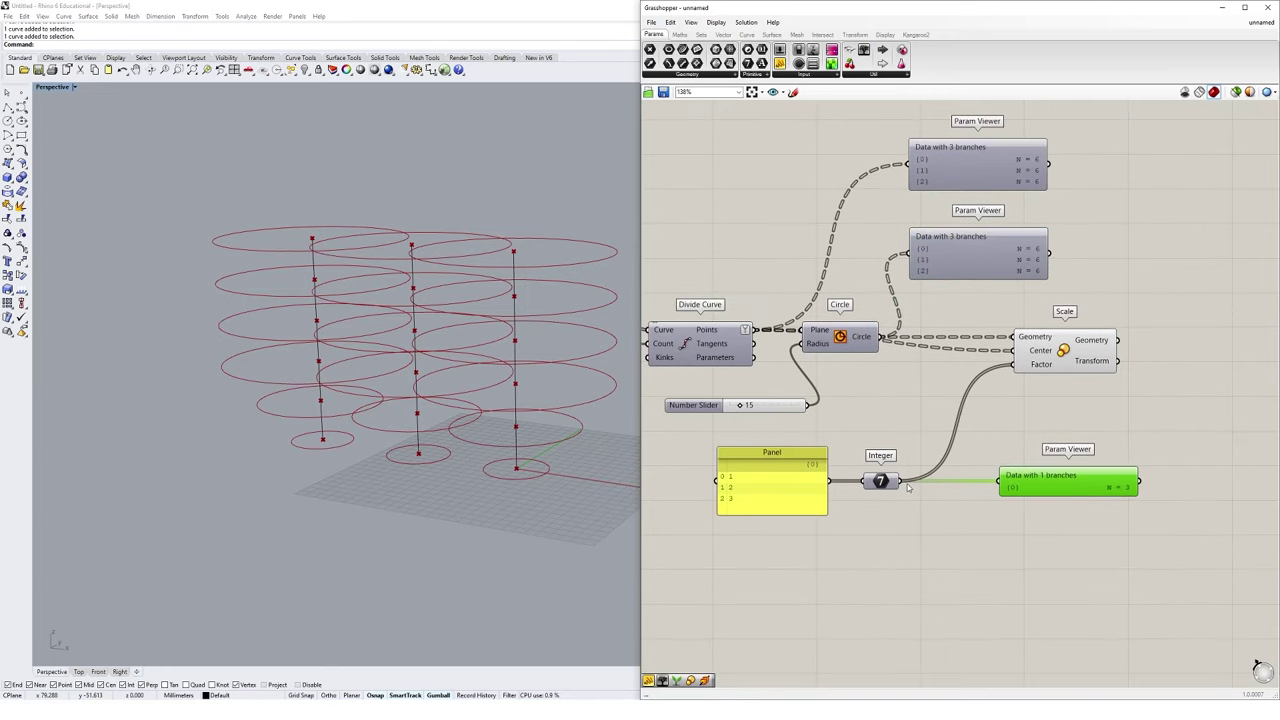
right_click(889, 483)
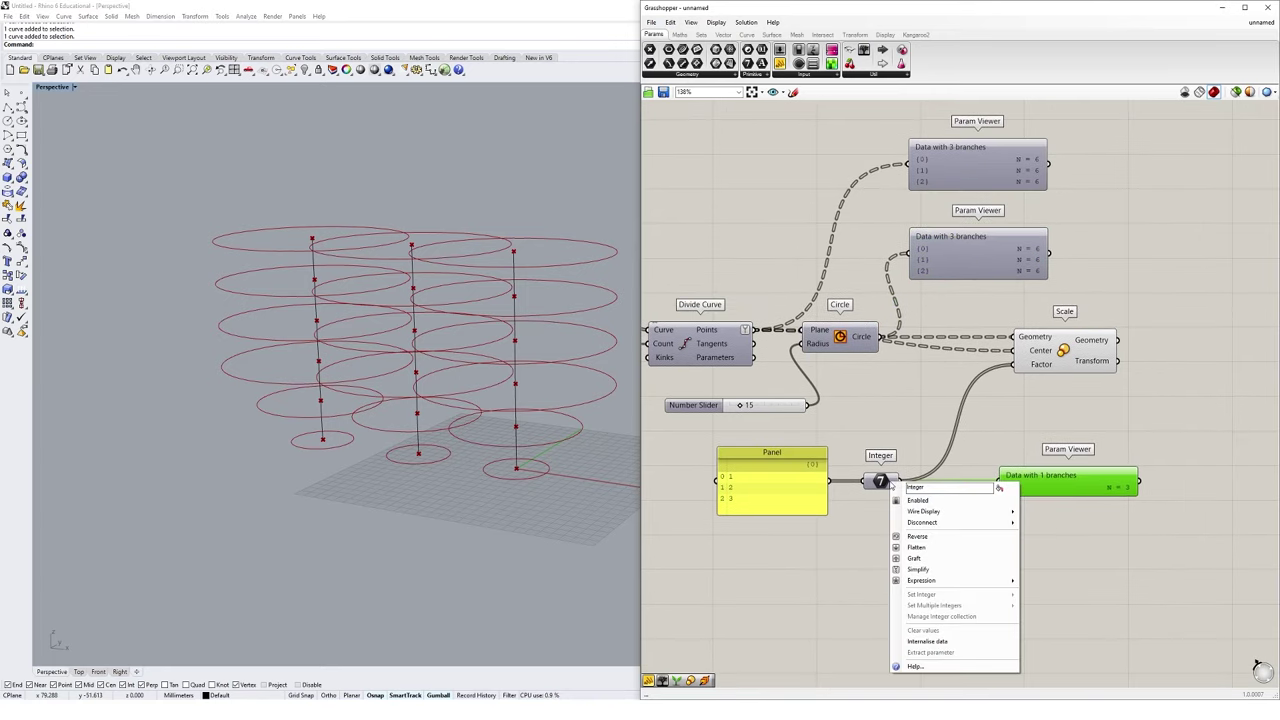
click(914, 558)
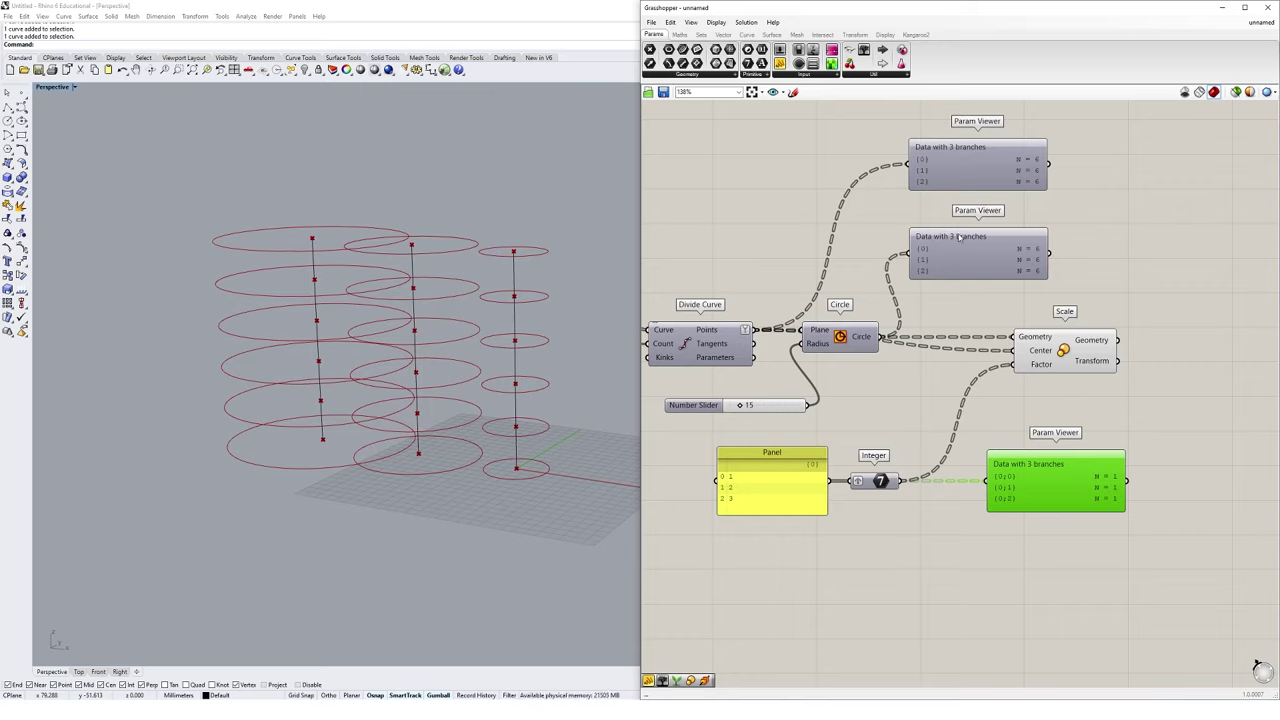
Delete the Param Viewer attached to Divide Curve's Points output and nudge the Circle's Param Viewer slightly.
click(1006, 160)
key(Delete)
drag(996, 266, 1008, 263)
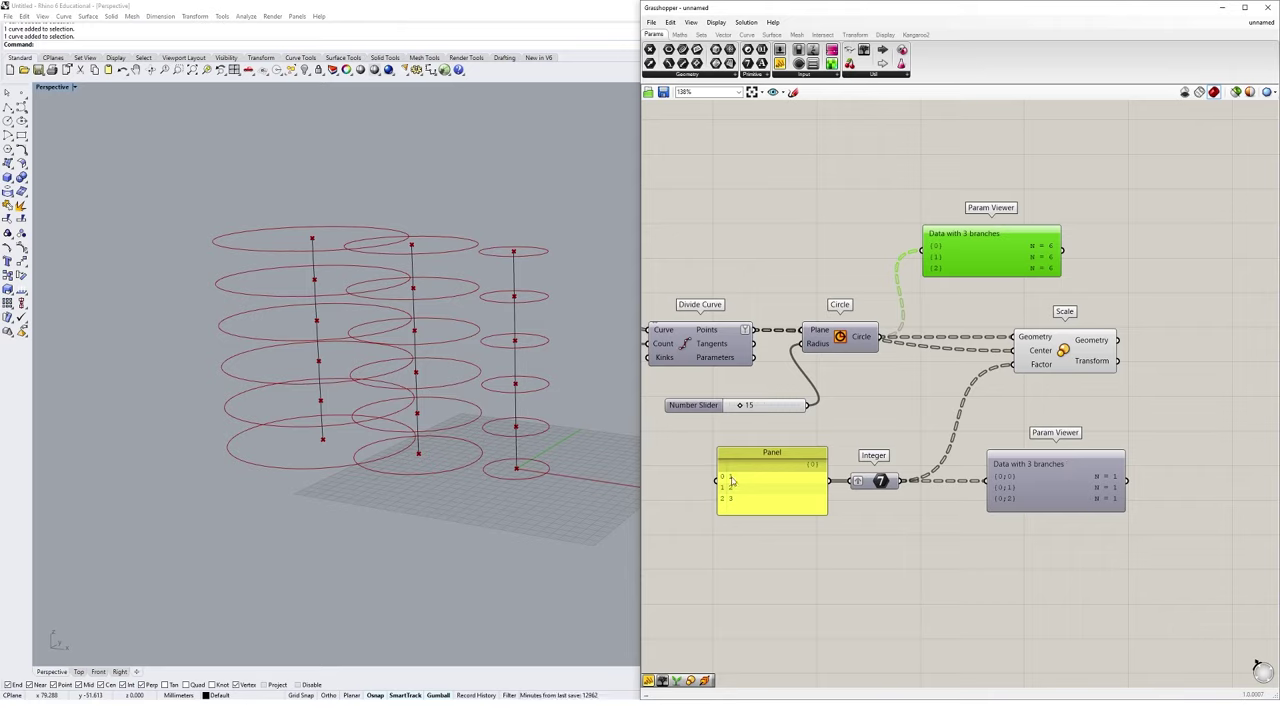
Select the three referenced lines one after another to match each column of scaled circles to its grafted factor.
drag(564, 238, 509, 316)
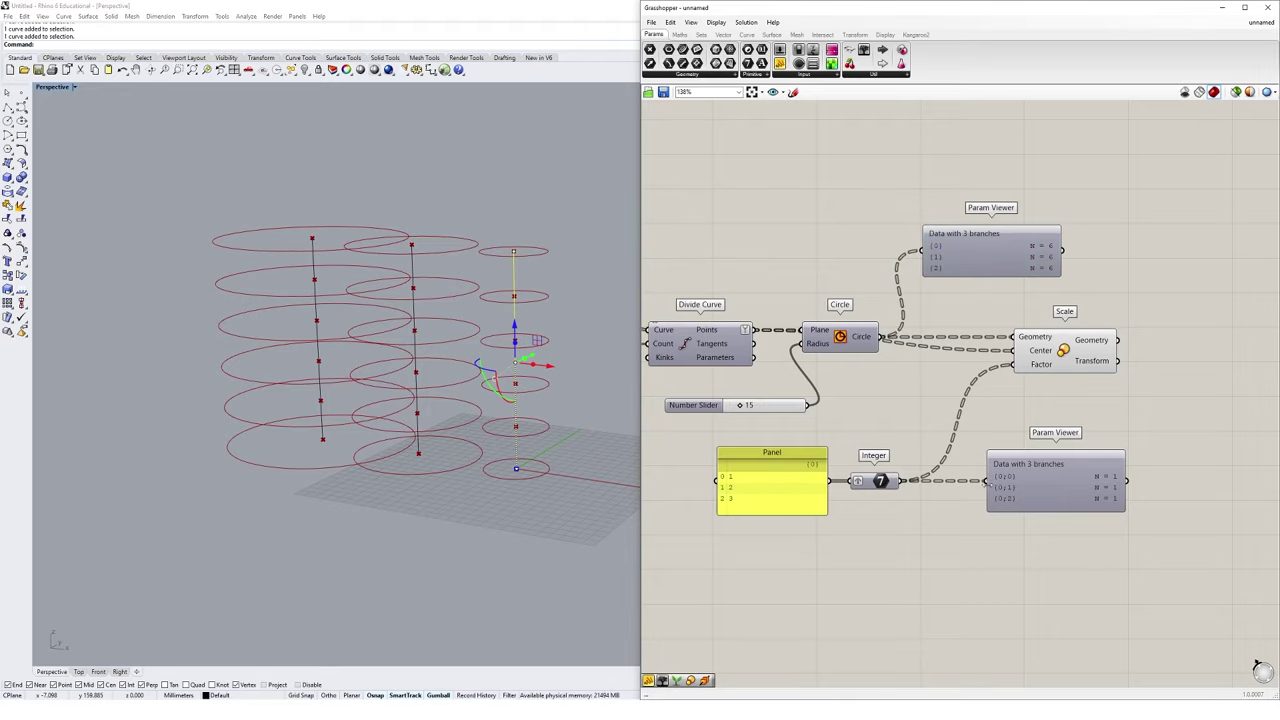
click(470, 300)
click(412, 290)
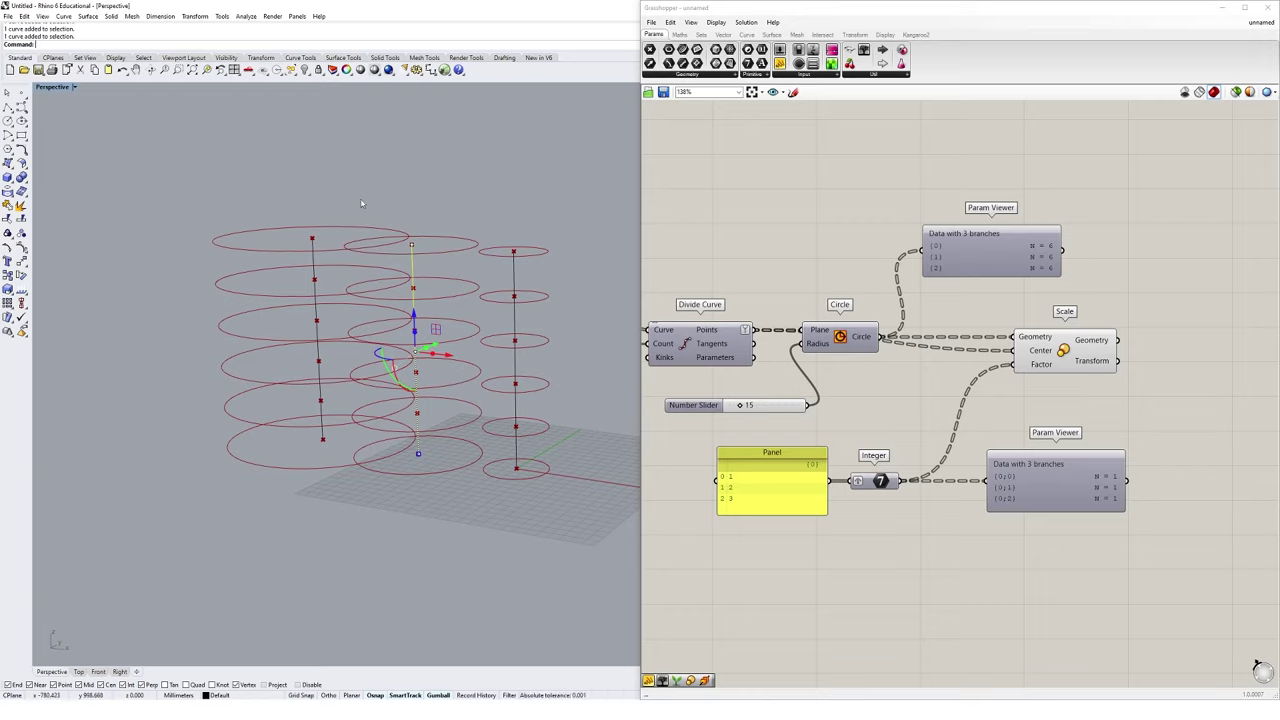
click(318, 360)
click(600, 537)
Add a Loft component, feed its Curves input from Scale's Geometry output, and preview the lofted surfaces.
right_drag(1140, 294, 905, 281)
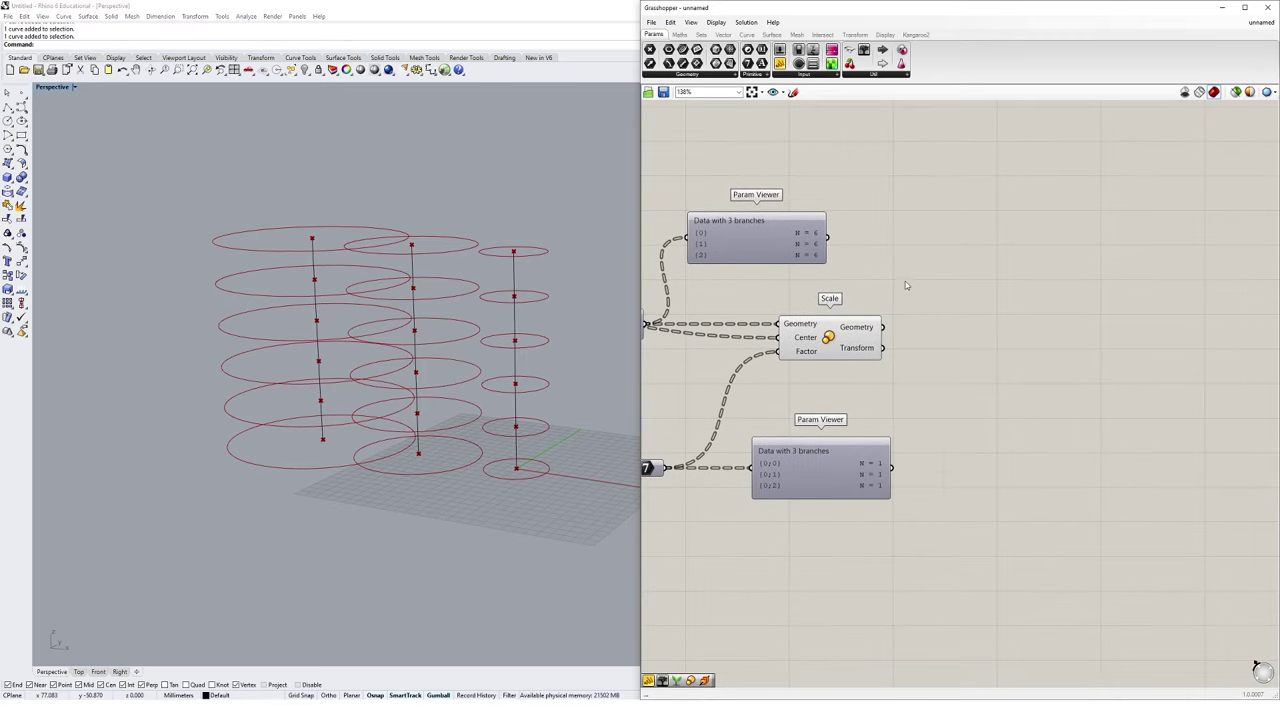
double_click(995, 342)
text(loft)
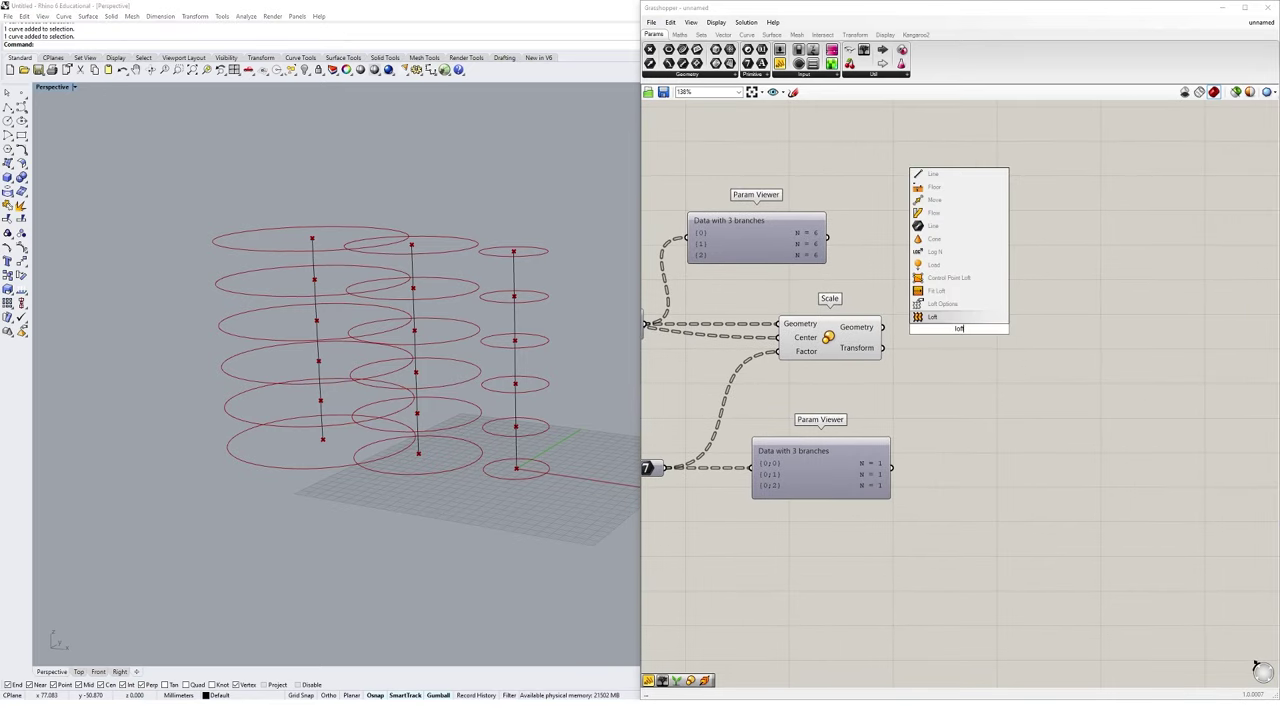
click(932, 318)
drag(882, 327, 930, 327)
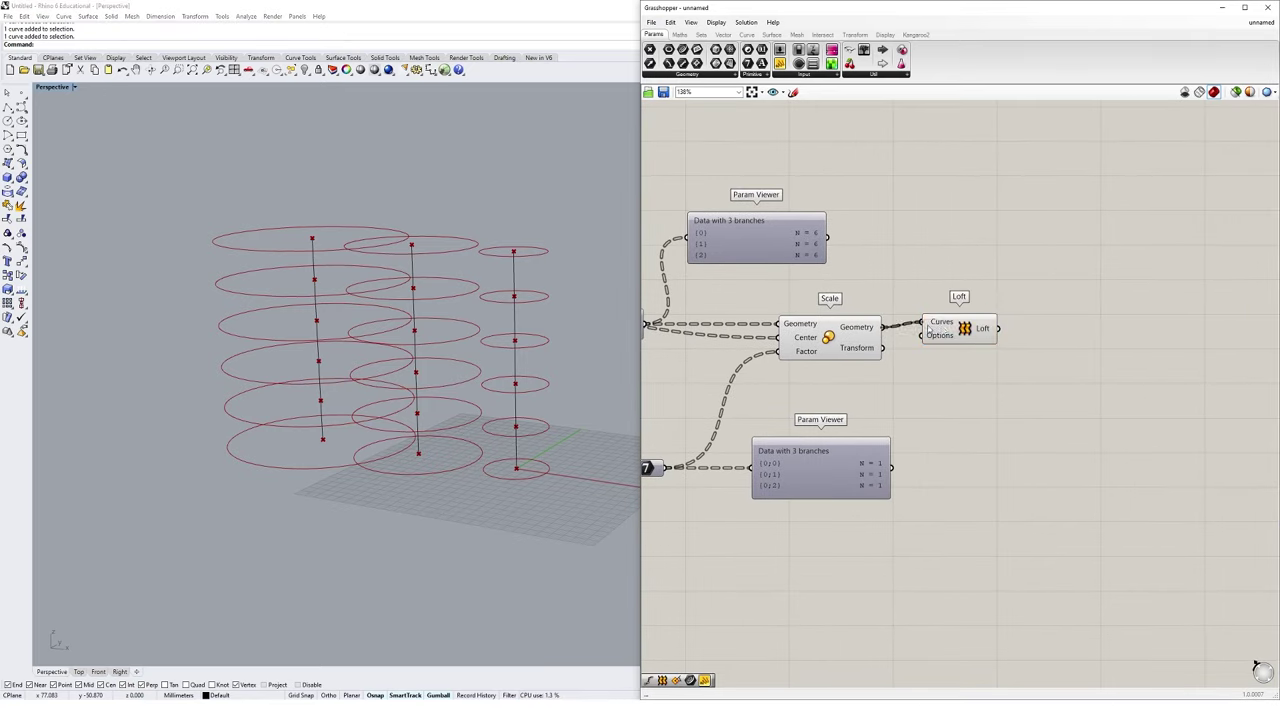
click(970, 335)
scroll(451, 294, up, 5)
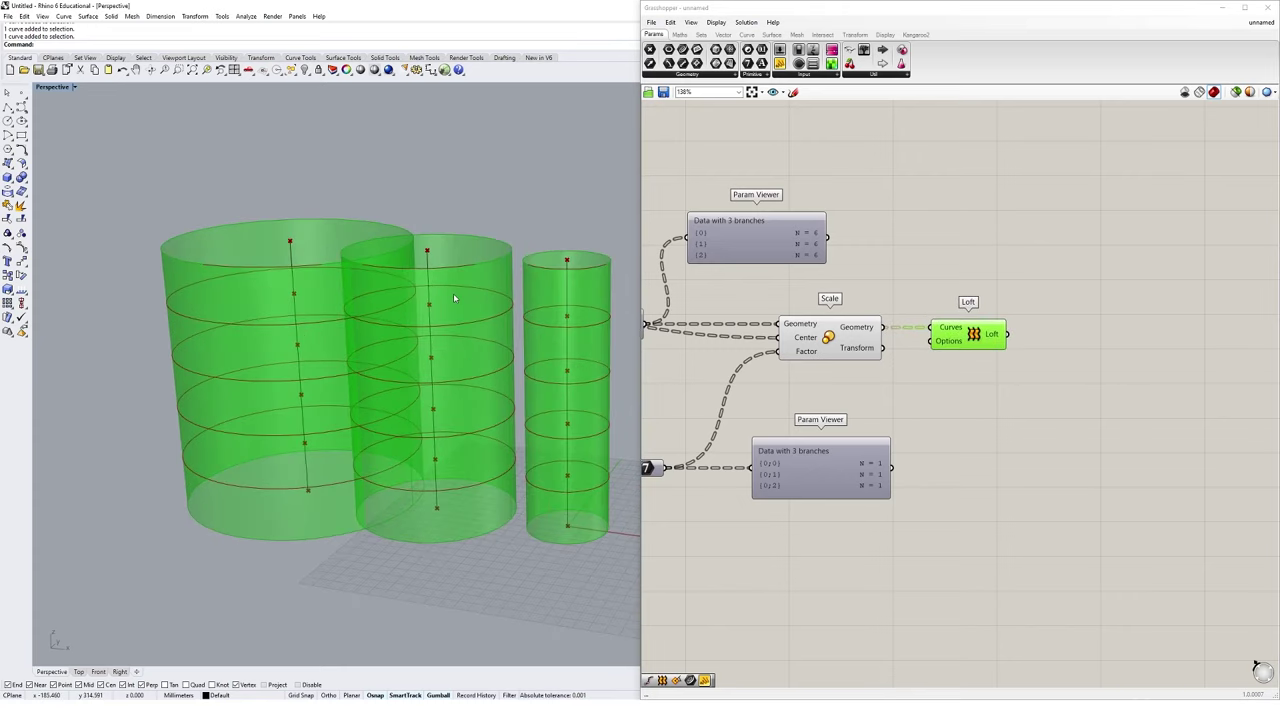
Rewire the Circle's Param Viewer to Scale's Geometry output and place it above the Loft component.
drag(972, 334, 981, 334)
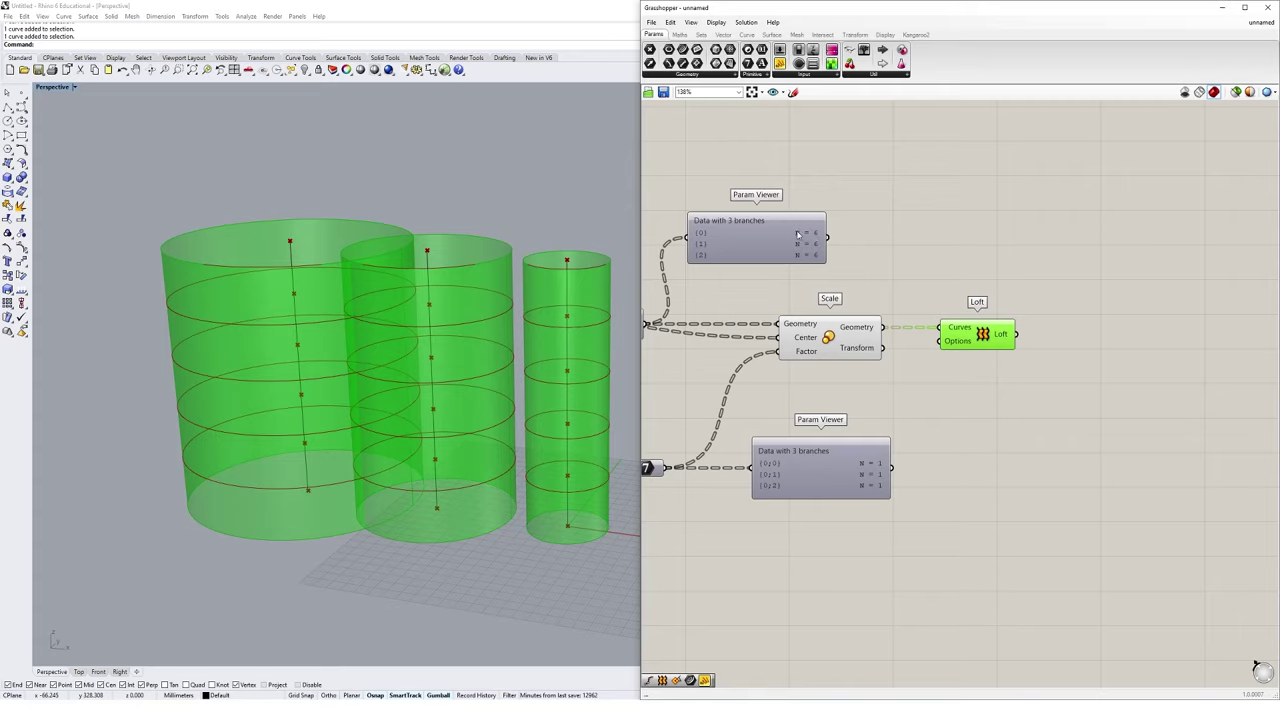
drag(882, 327, 690, 238)
drag(776, 247, 1011, 235)
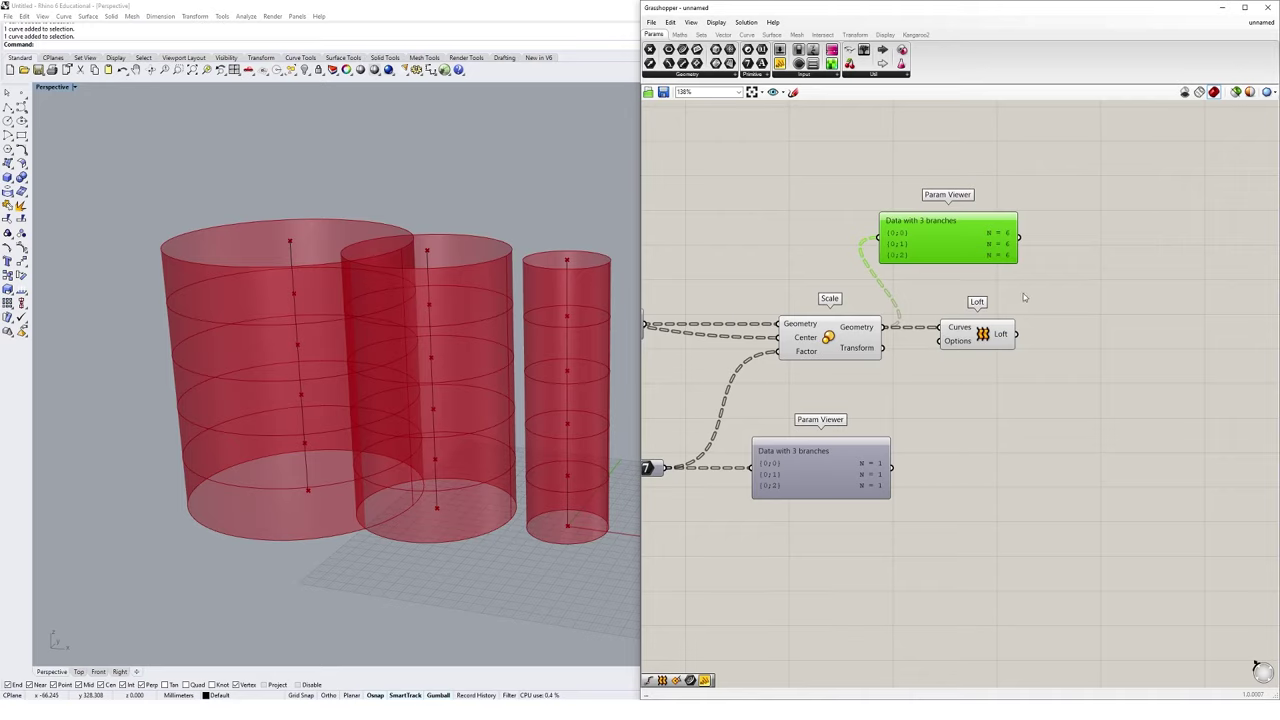
Flatten Scale's Geometry output and check the circle list in a temporary panel, removing that panel again.
right_click(857, 328)
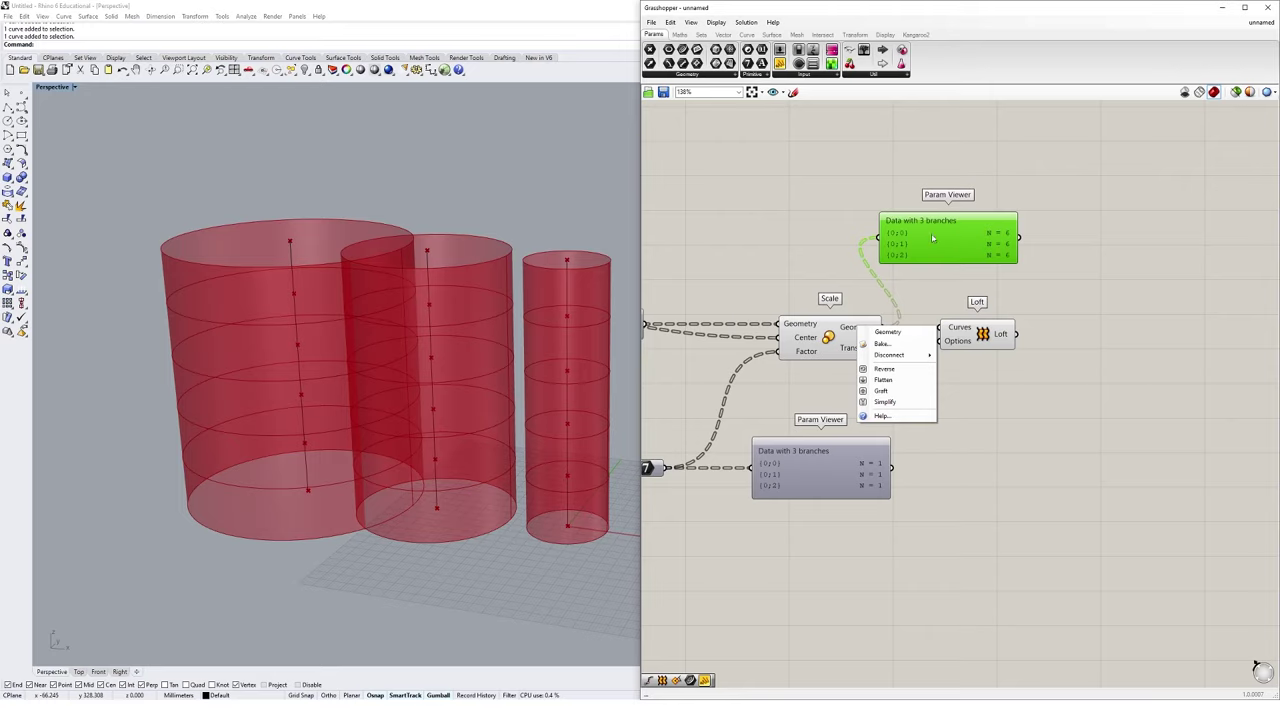
click(884, 380)
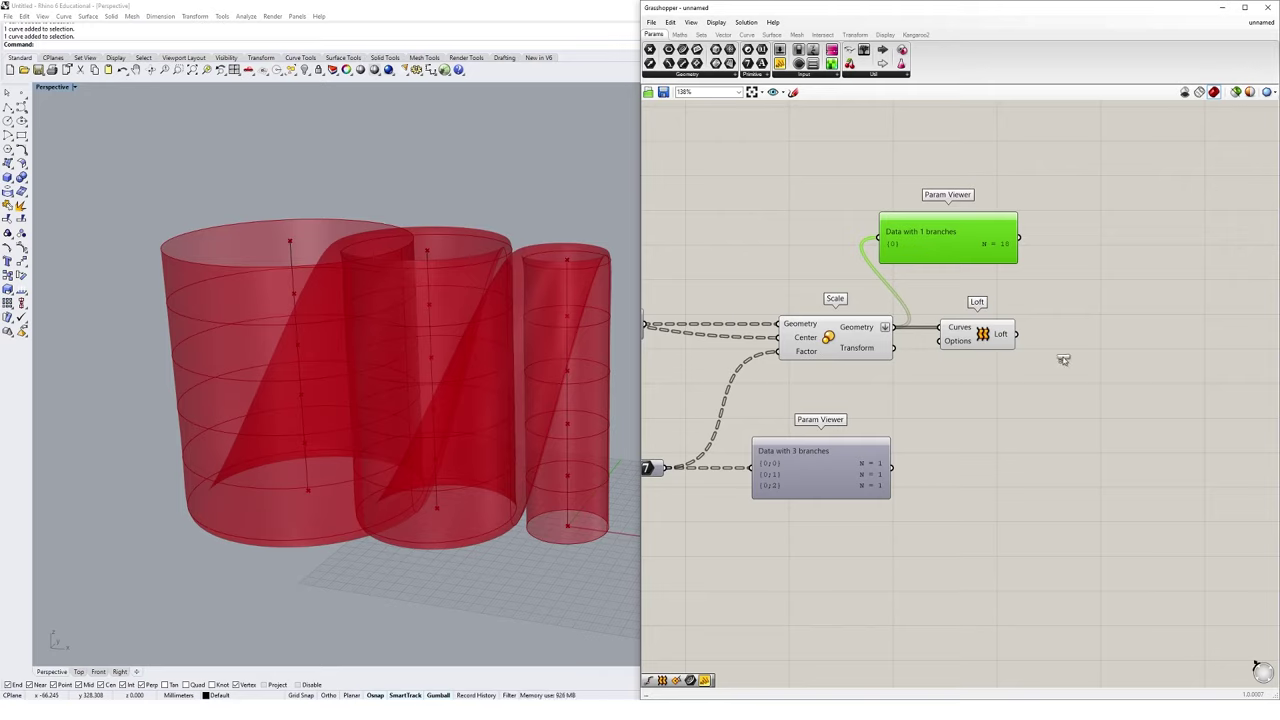
drag(1063, 359, 1100, 276)
drag(893, 327, 1086, 485)
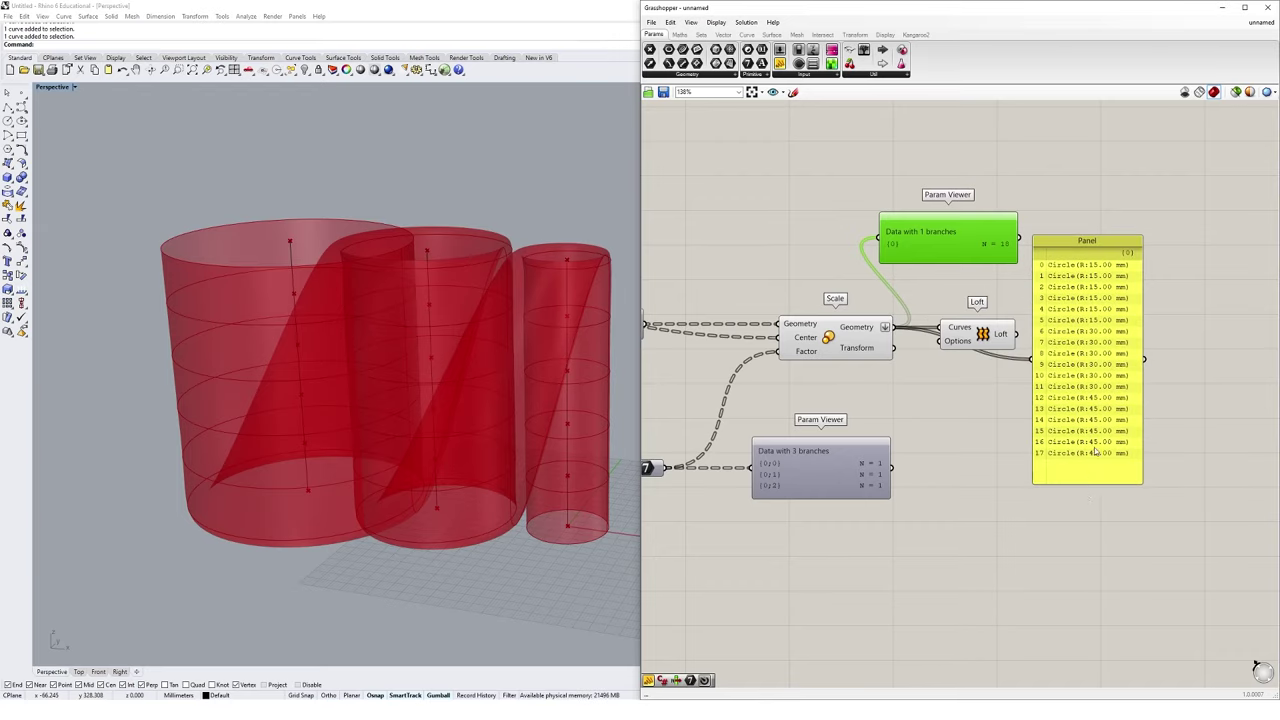
click(1096, 452)
key(Delete)
Move the Loft component farther from Scale and inspect the loft made from the flattened circles.
click(982, 340)
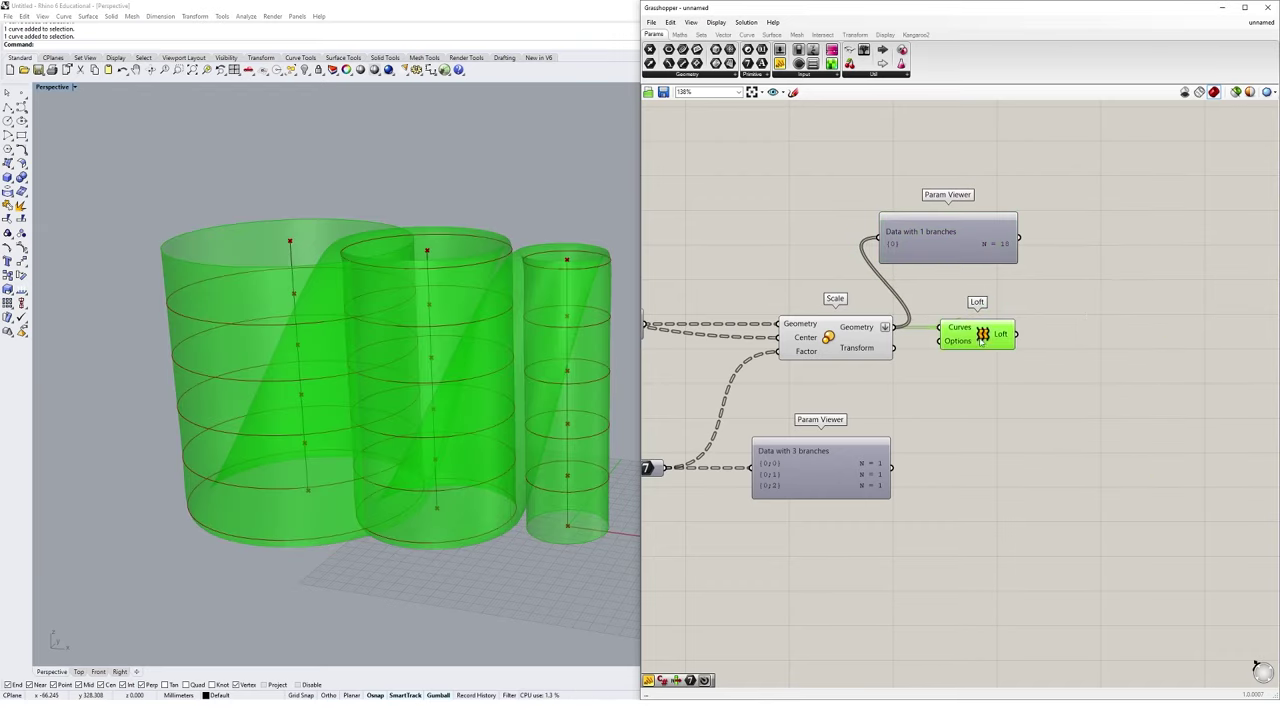
drag(982, 340, 1094, 340)
click(1088, 406)
click(1095, 338)
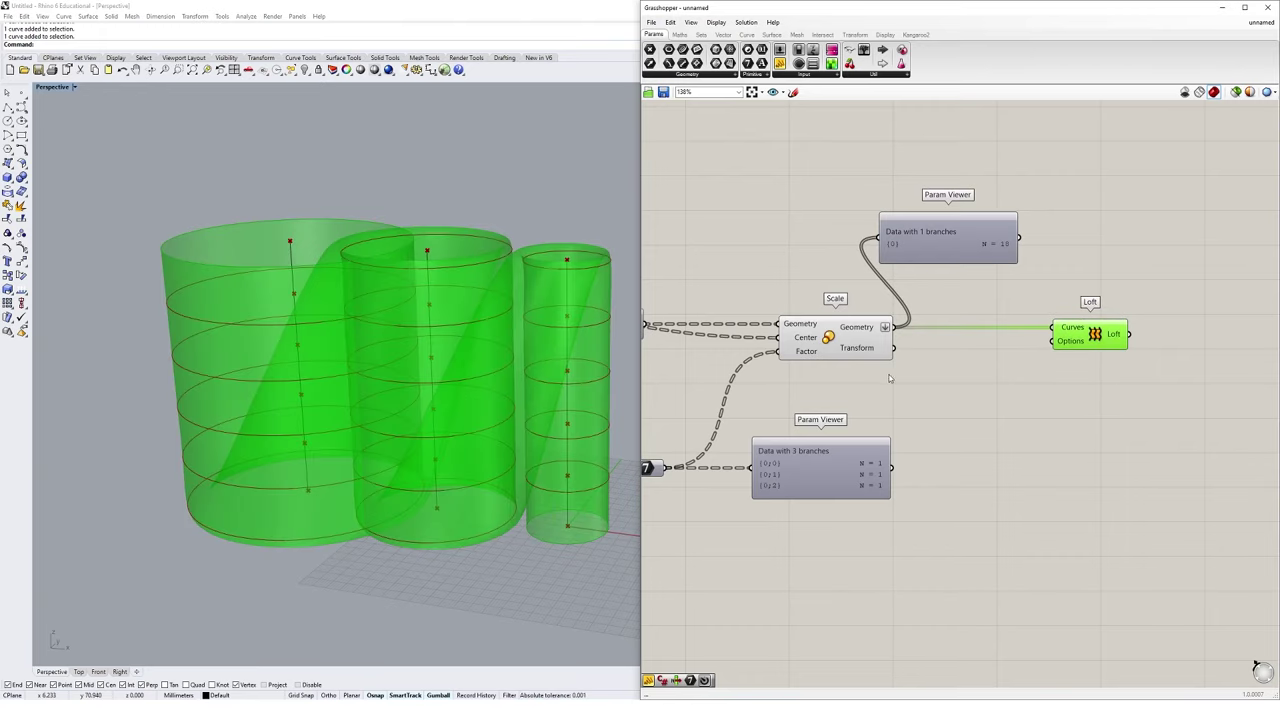
right_drag(508, 457, 589, 522)
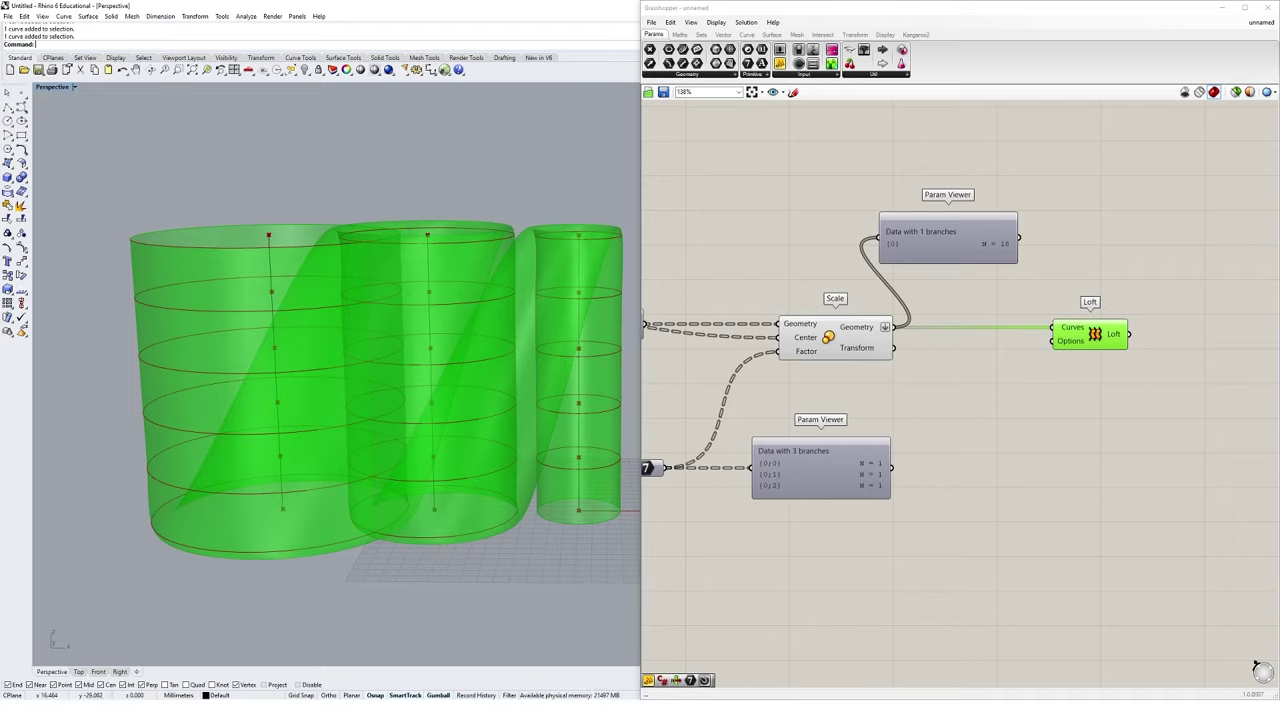
Delete the Param Viewer connected to Scale's Geometry output.
click(974, 232)
key(Delete)
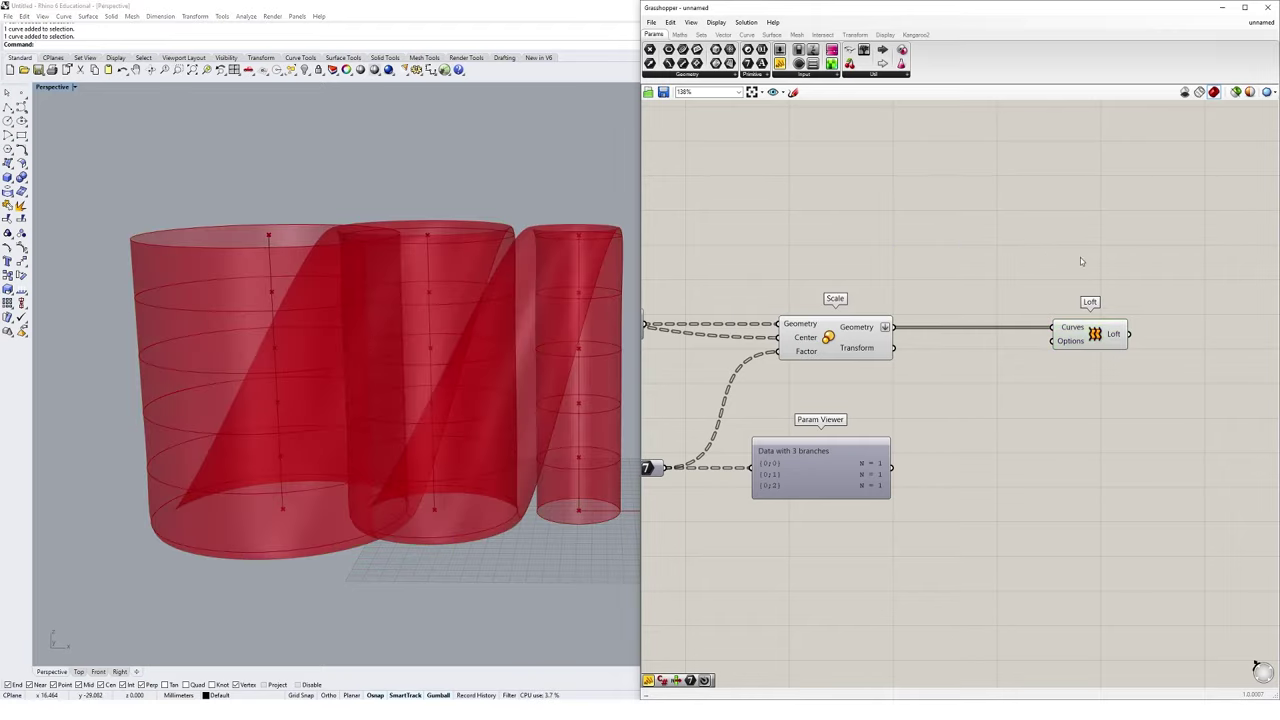
scroll(1080, 257, down, 2)
right_drag(1080, 257, 1160, 311)
scroll(1068, 364, down, 1)
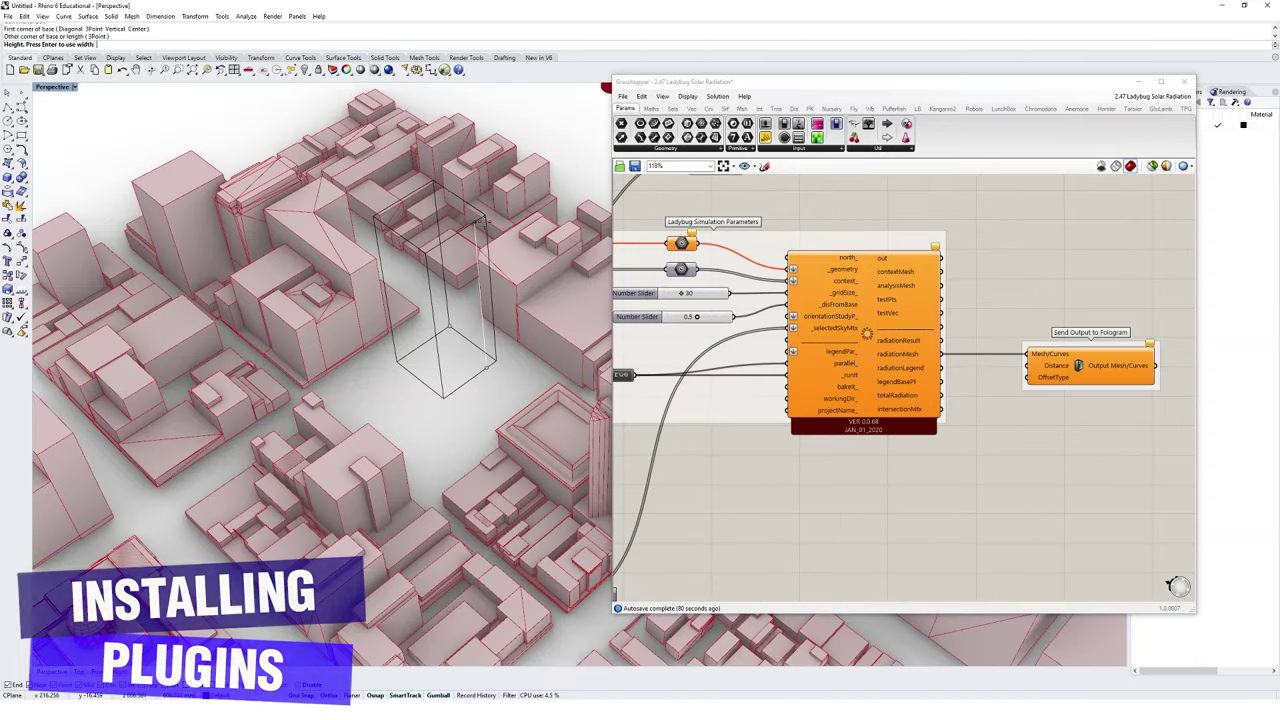
Finish the first tower box in the city model and draw a second, taller box adjoining it.
right_click(528, 388)
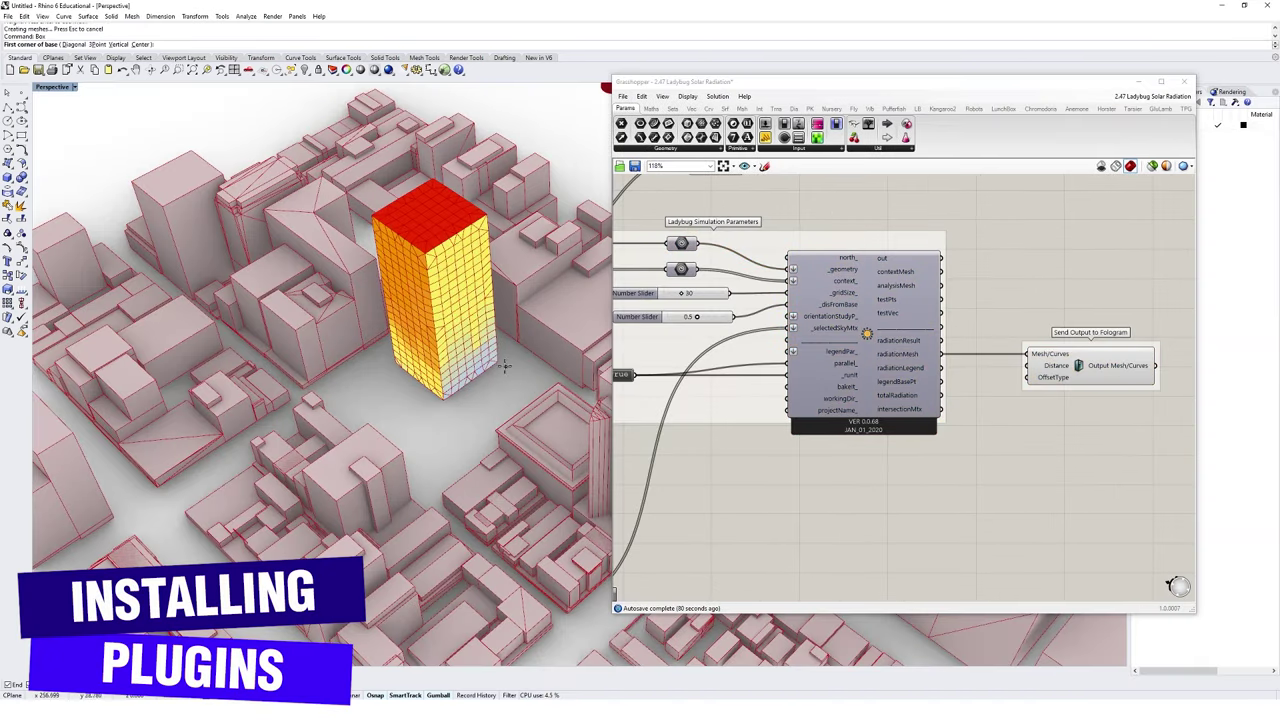
click(495, 368)
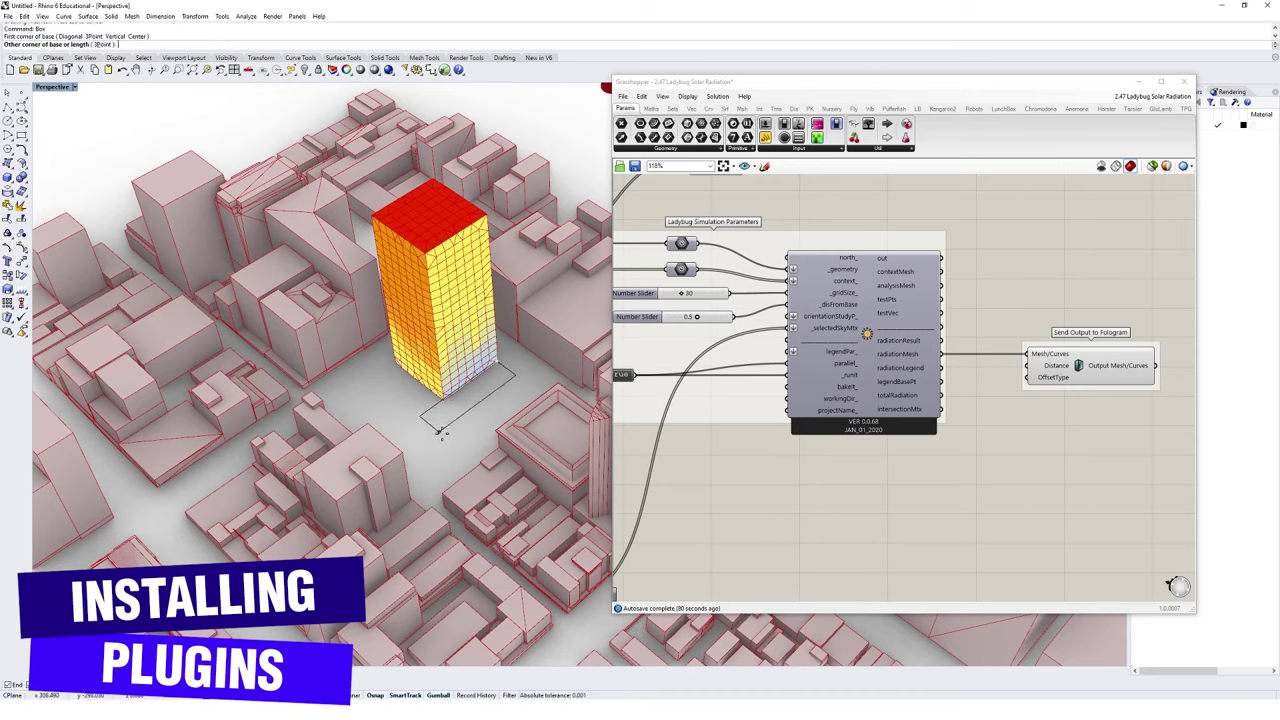
click(450, 450)
click(535, 233)
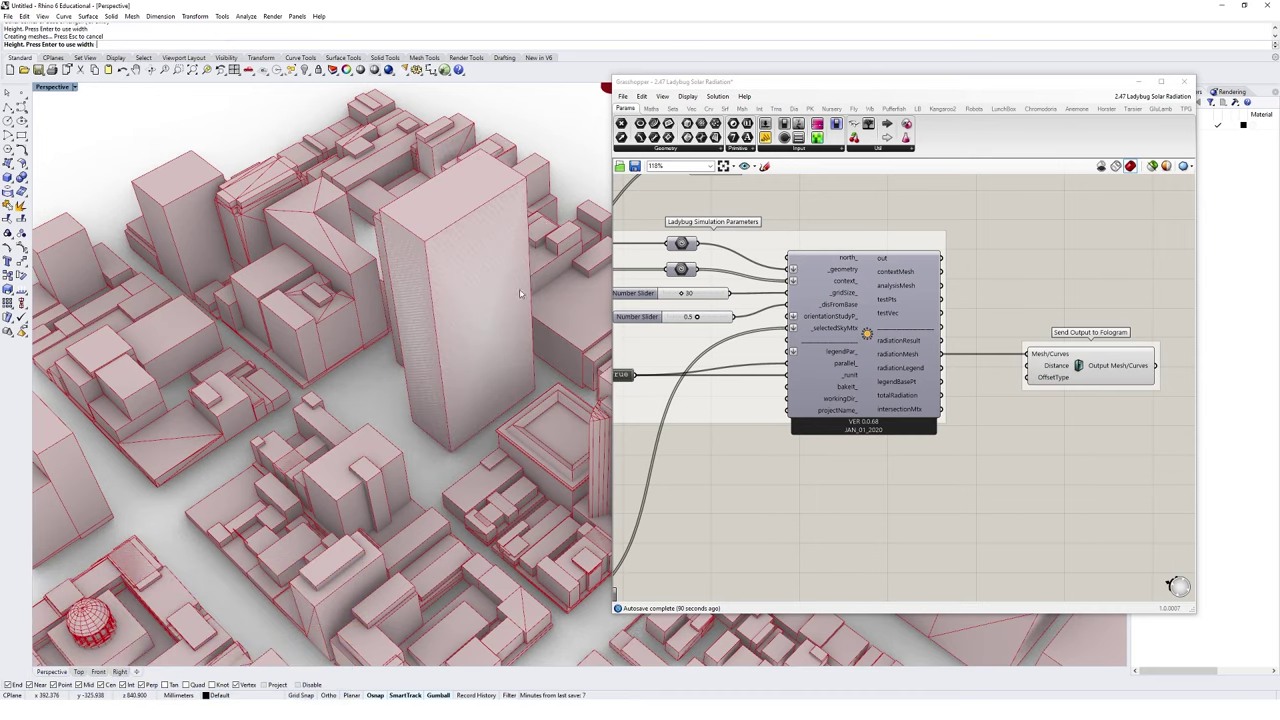
Move the top face of the taller box upward to increase the tower's height.
right_drag(529, 574, 470, 330)
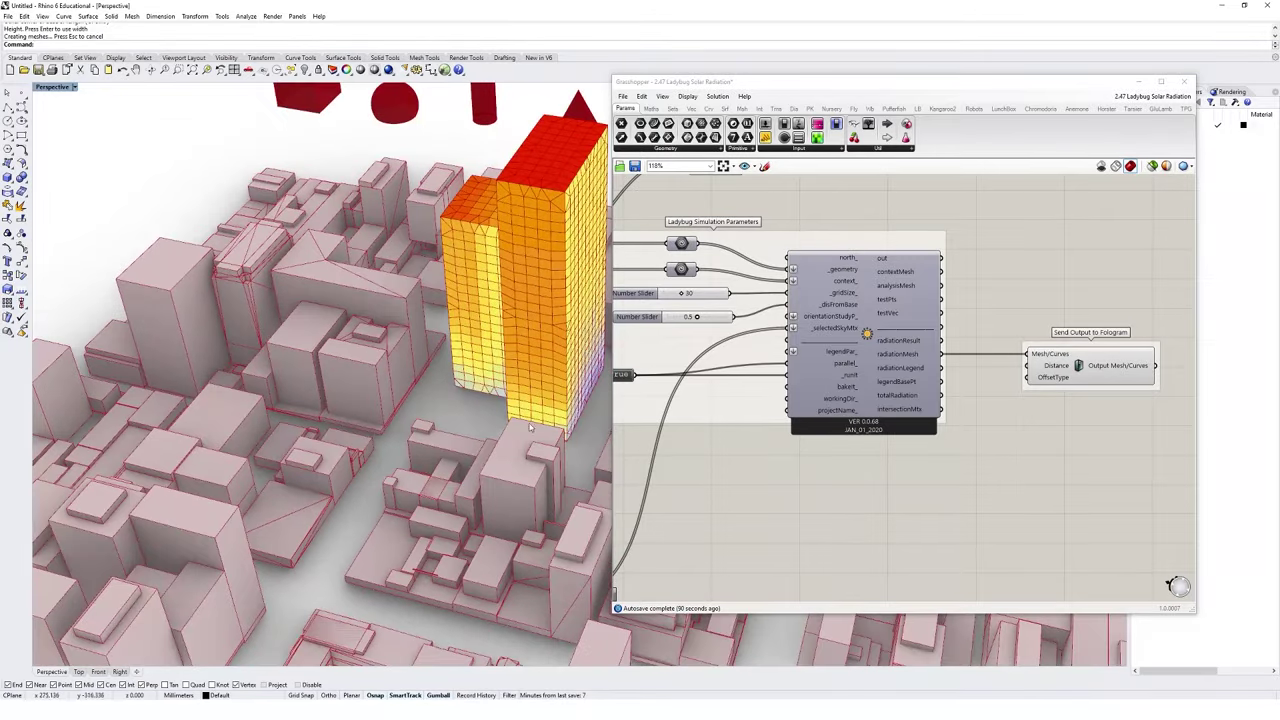
scroll(447, 247, up, 5)
scroll(447, 247, down, 3)
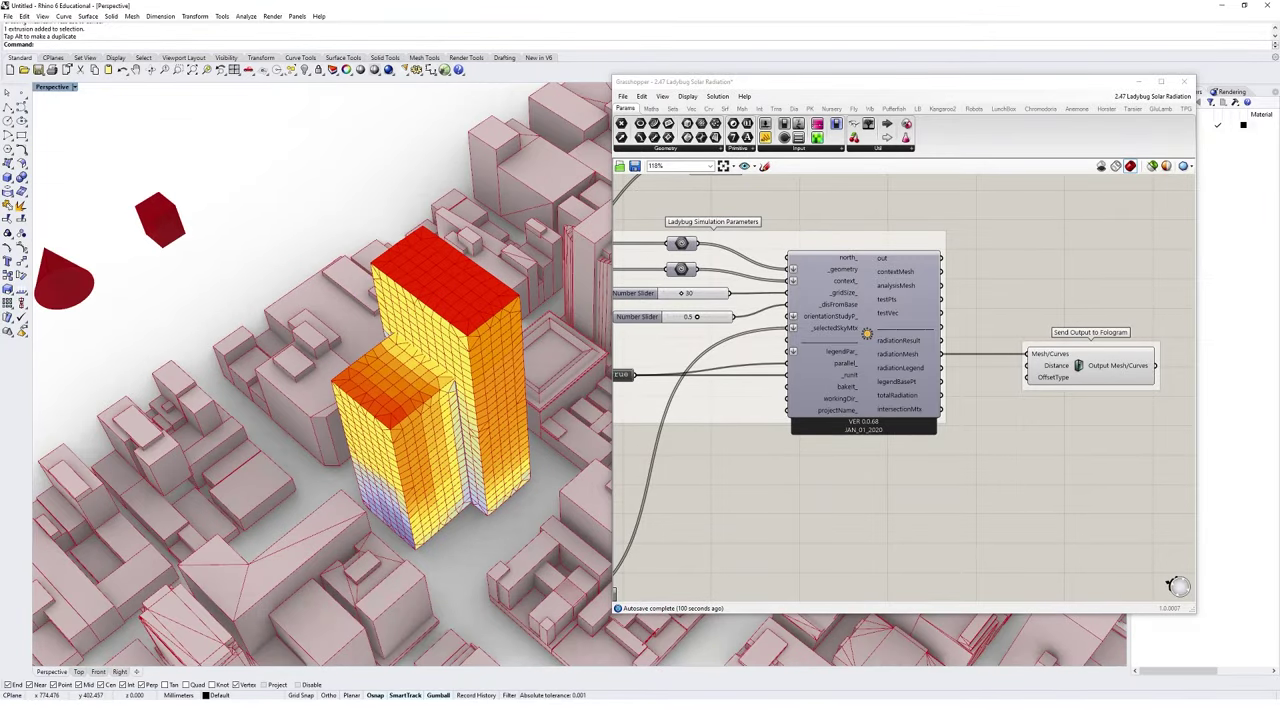
ctrl+shift+click(440, 256)
drag(440, 256, 440, 210)
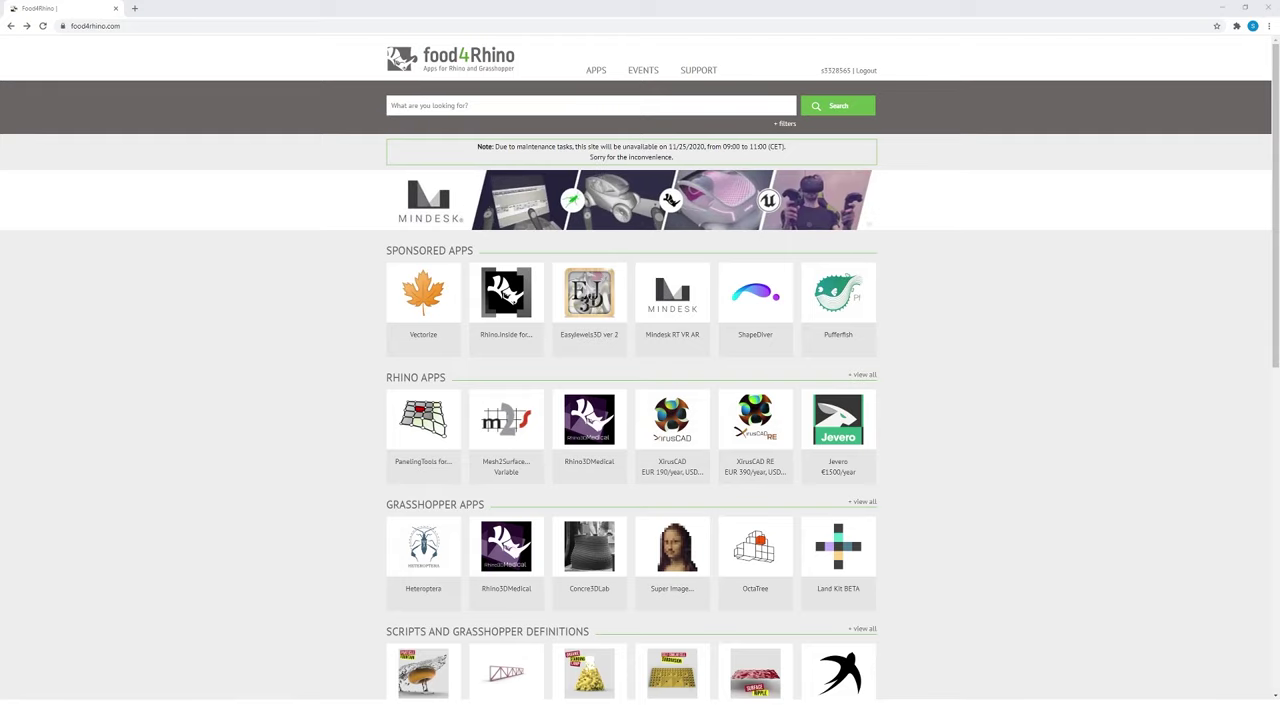
In the web browser, search food4Rhino for "anemone" and open the Anemone plugin page at its list of downloads.
click(392, 106)
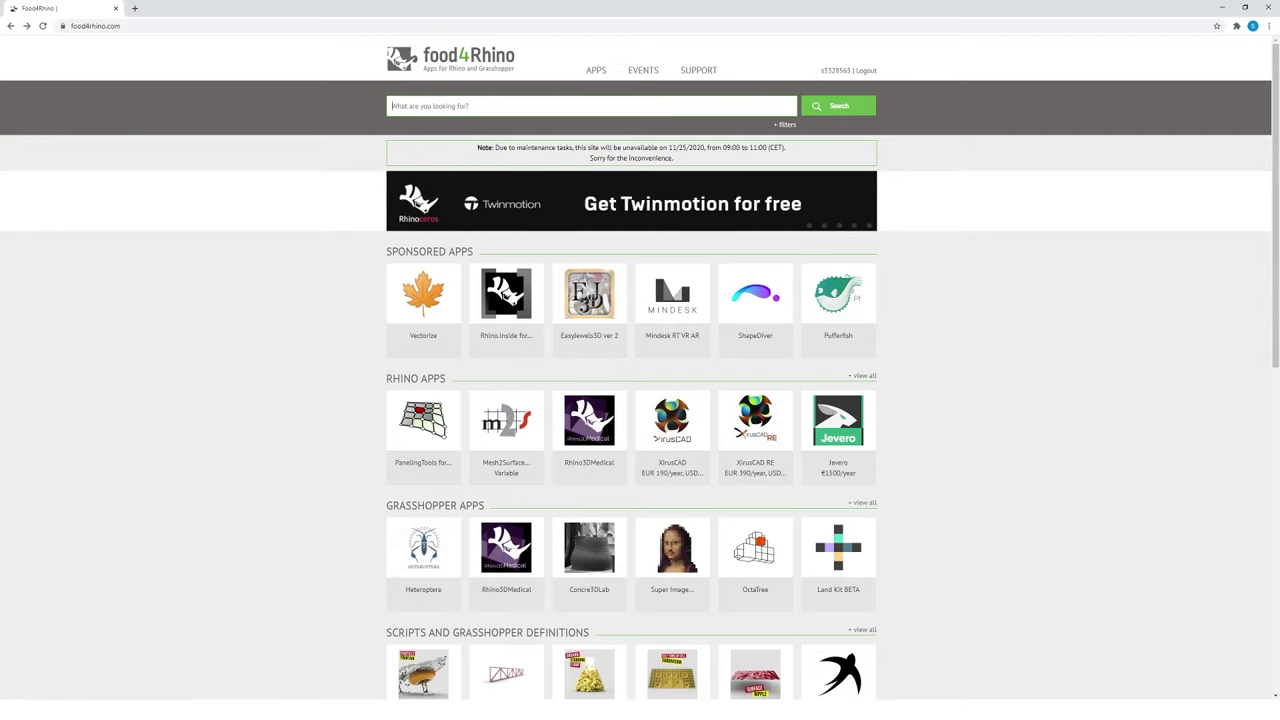
text(an)
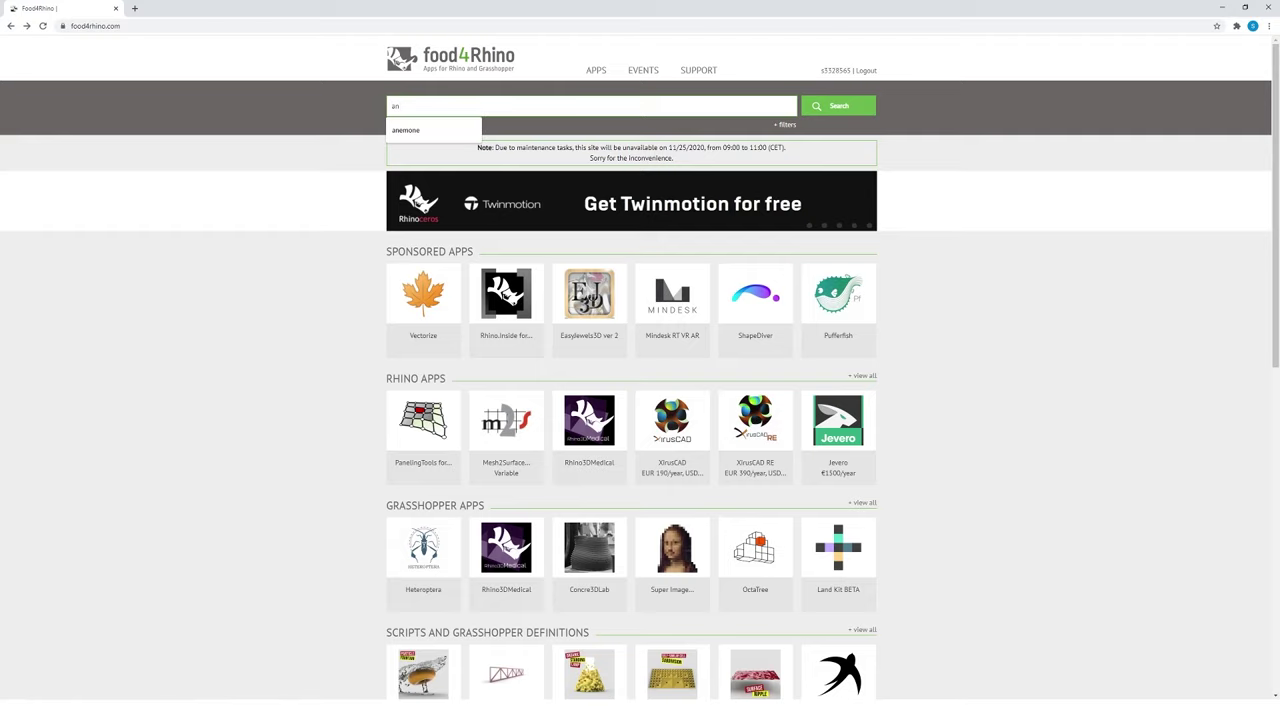
text(emone)
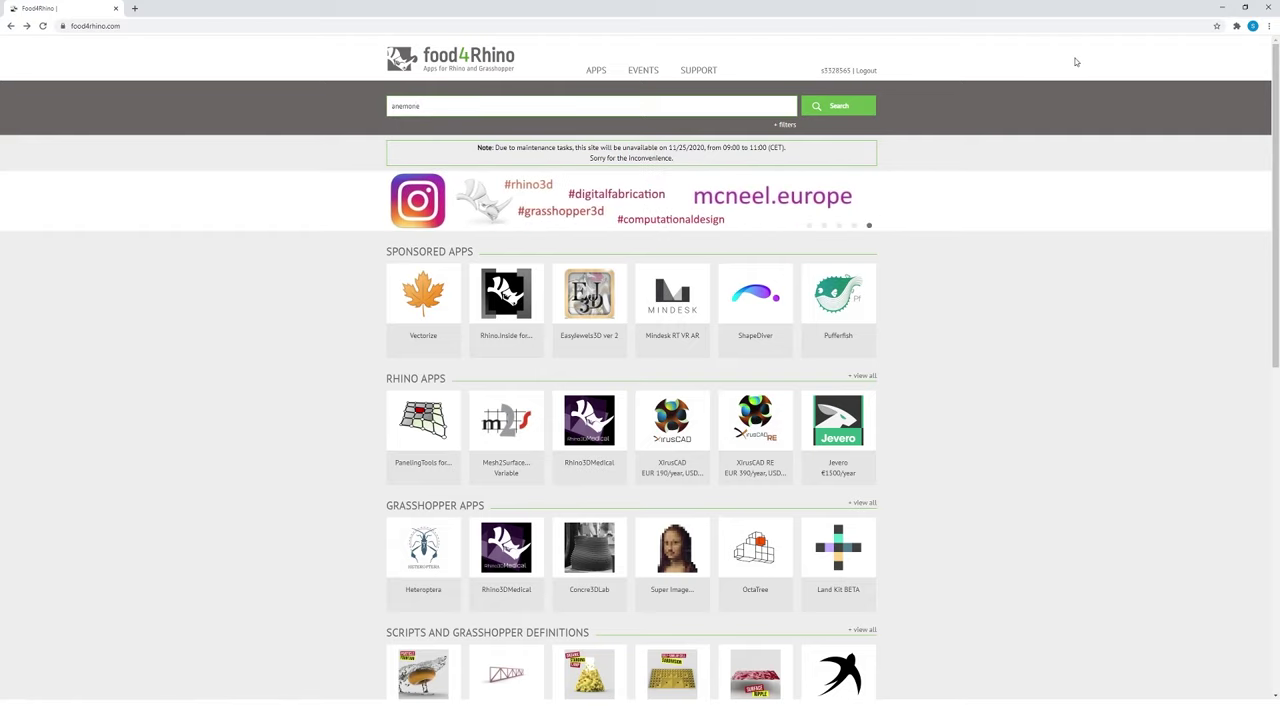
click(837, 107)
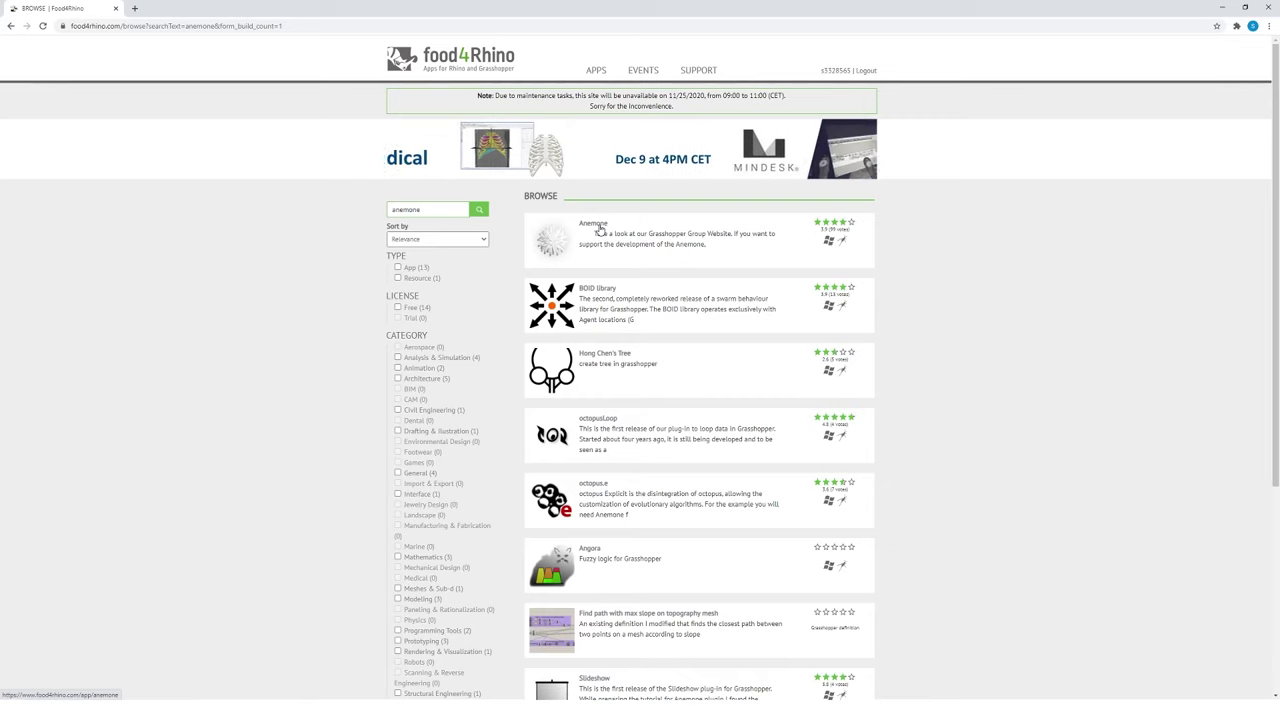
click(599, 229)
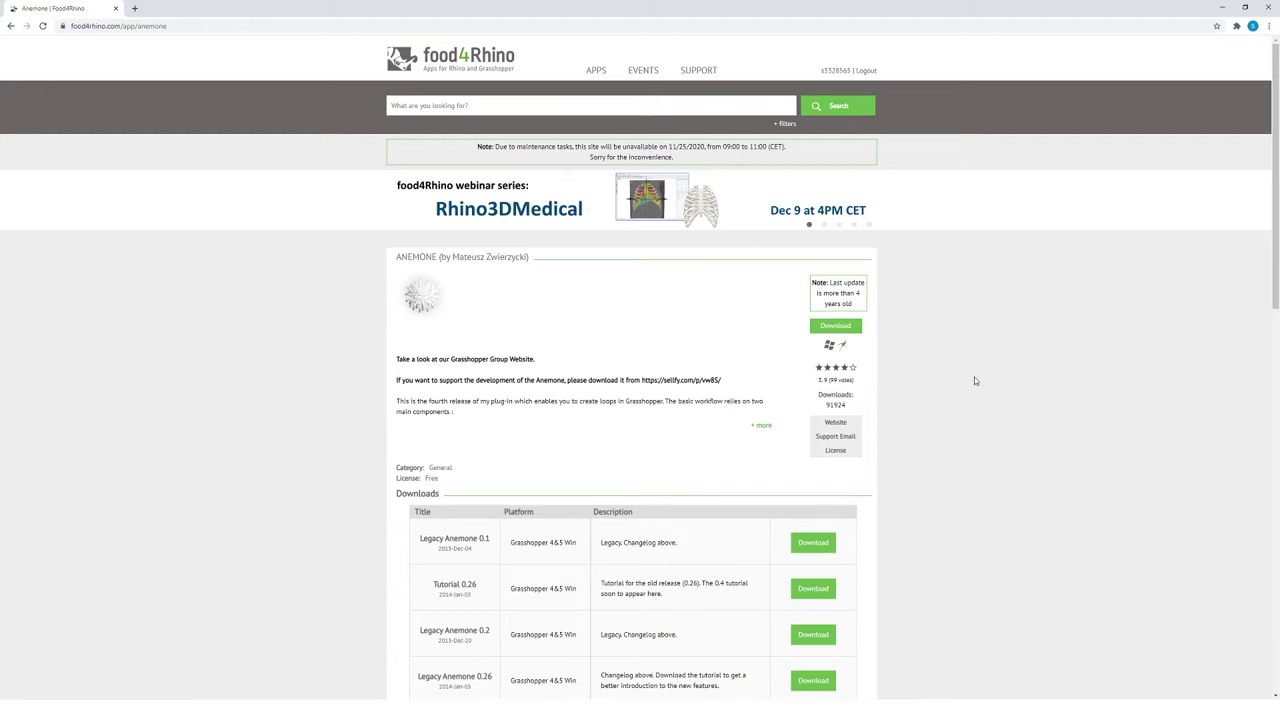
scroll(975, 381, down, 2)
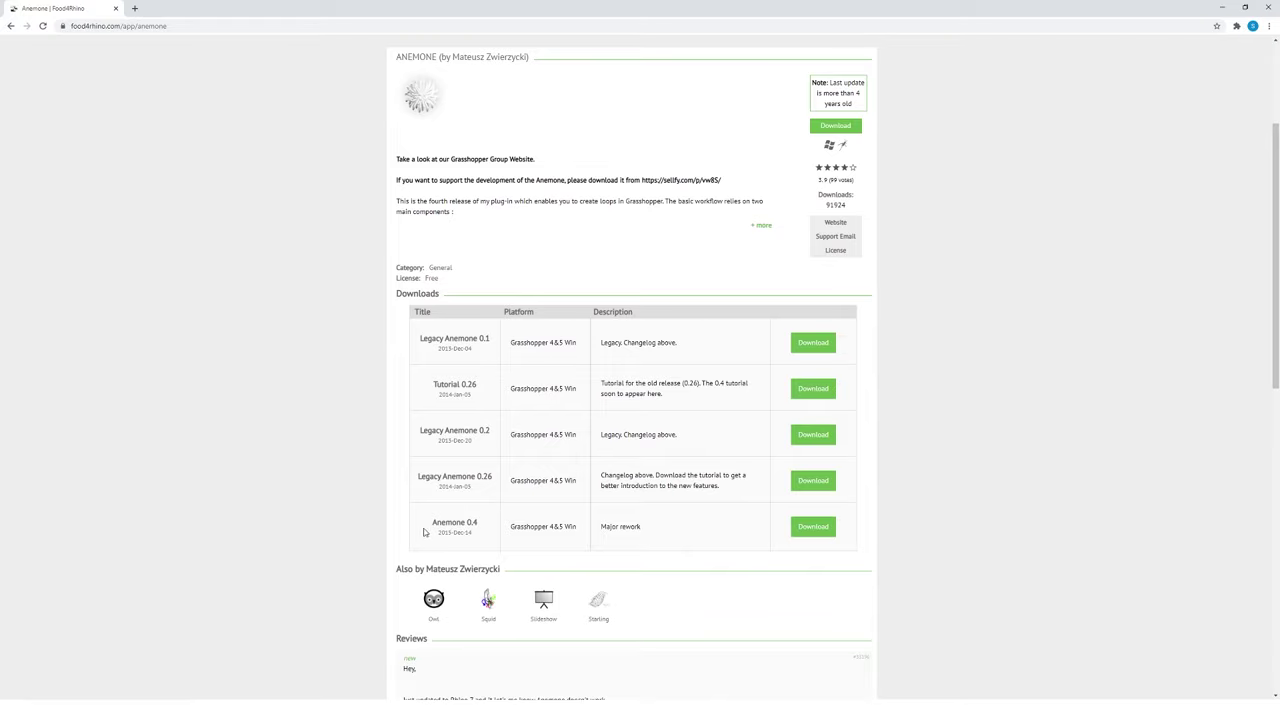
Download Anemone 0.4, the major rework release, from the plugin's list of downloads.
drag(429, 520, 478, 538)
click(526, 538)
click(813, 528)
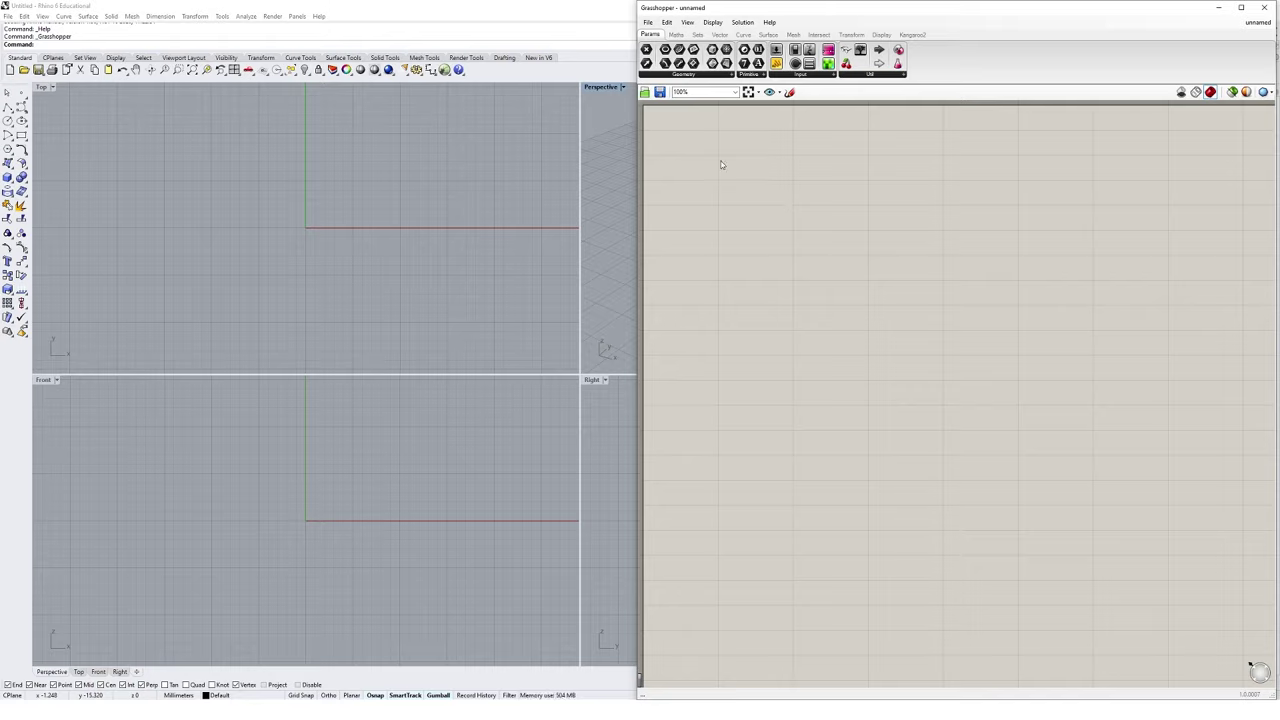
Switch to Grasshopper and open its special Components Folder in File Explorer.
click(648, 22)
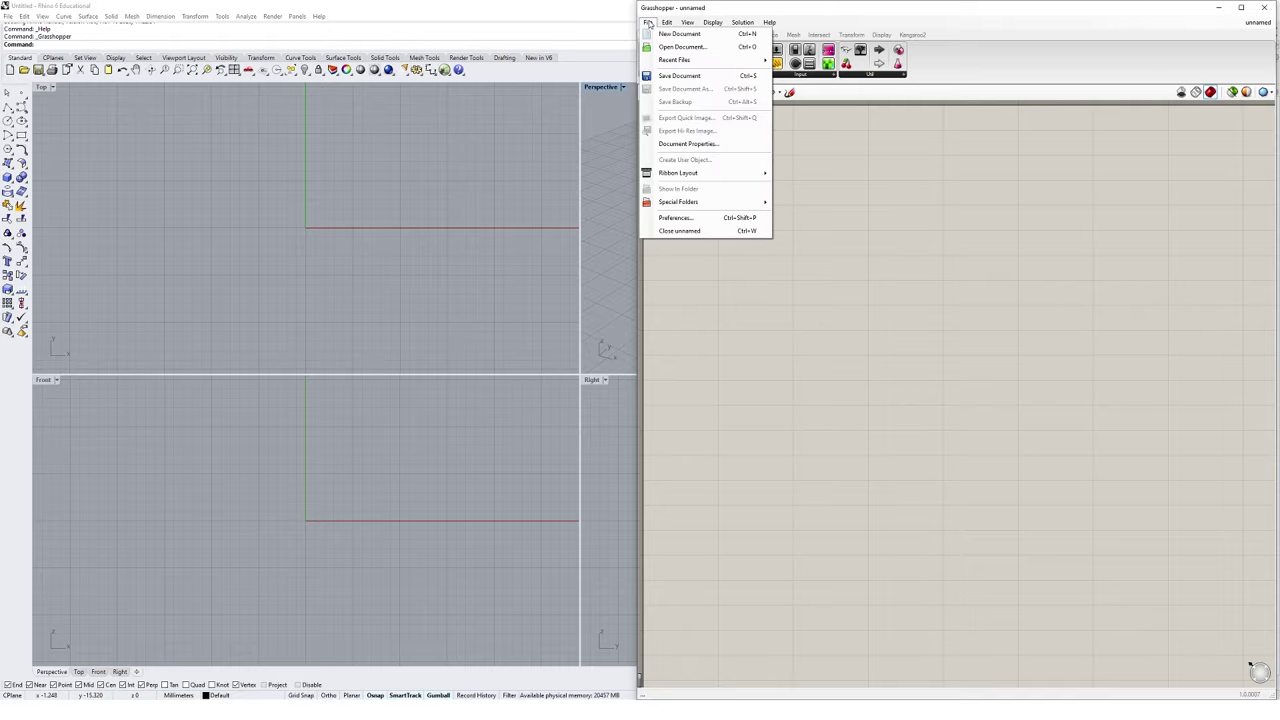
mouse_move(720, 202)
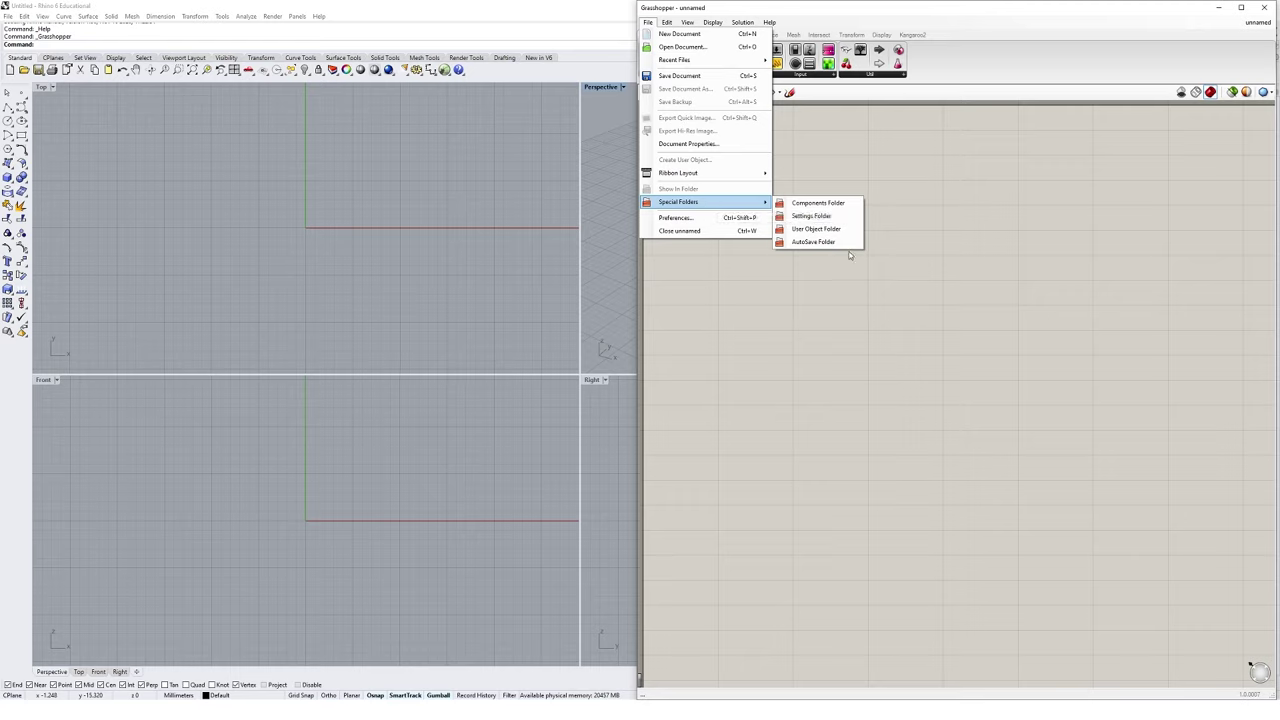
click(830, 203)
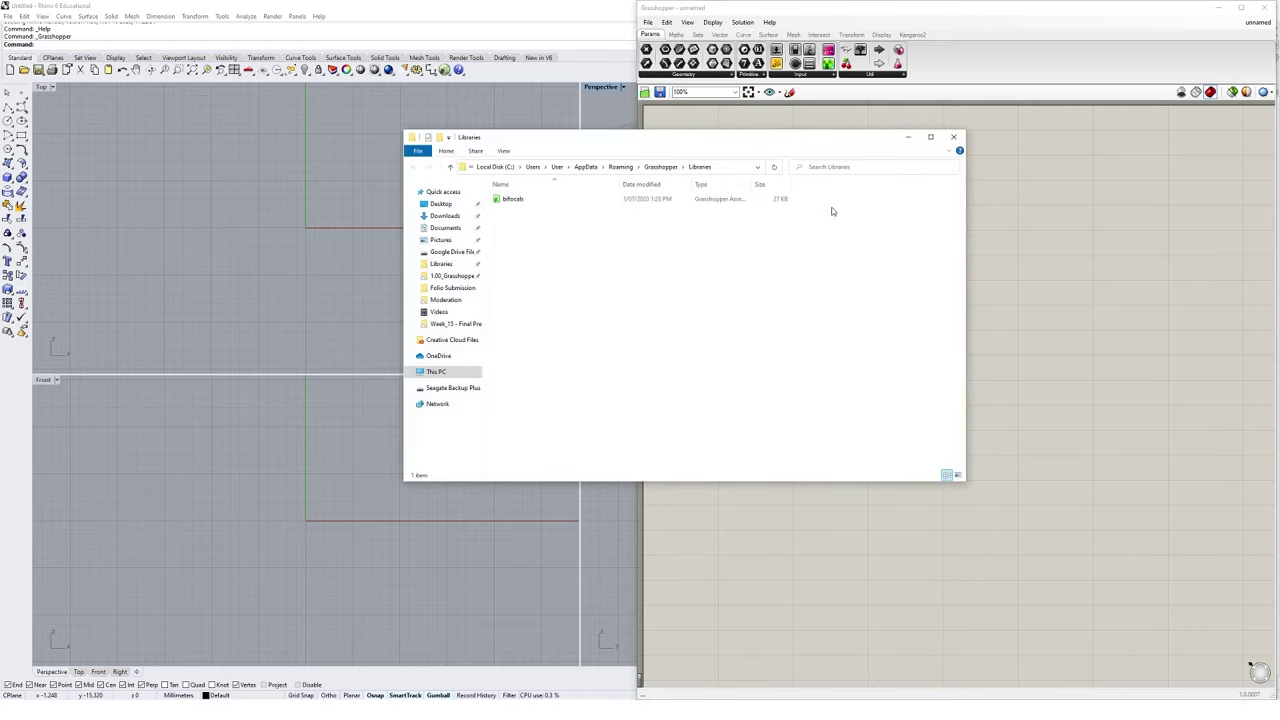
click(730, 167)
click(662, 253)
Move the anemone1 file from the Downloads folder into Grasshopper's Libraries folder.
click(445, 215)
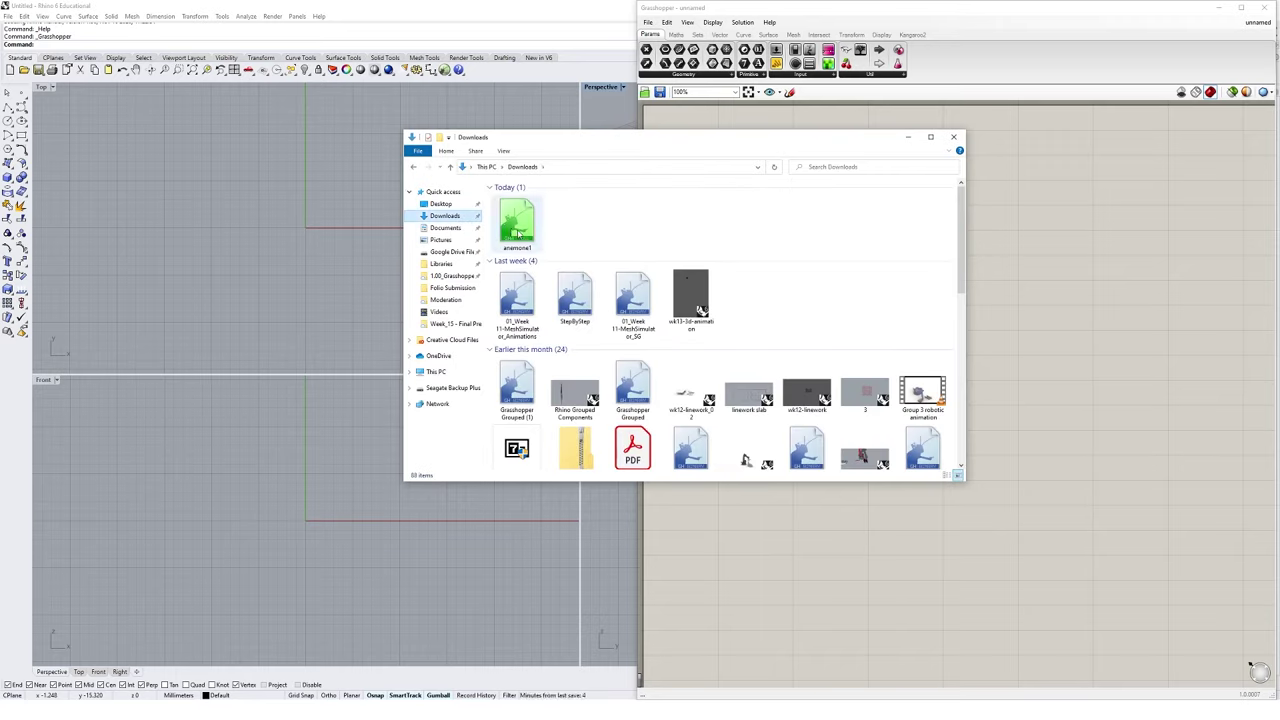
click(519, 234)
right_click(519, 234)
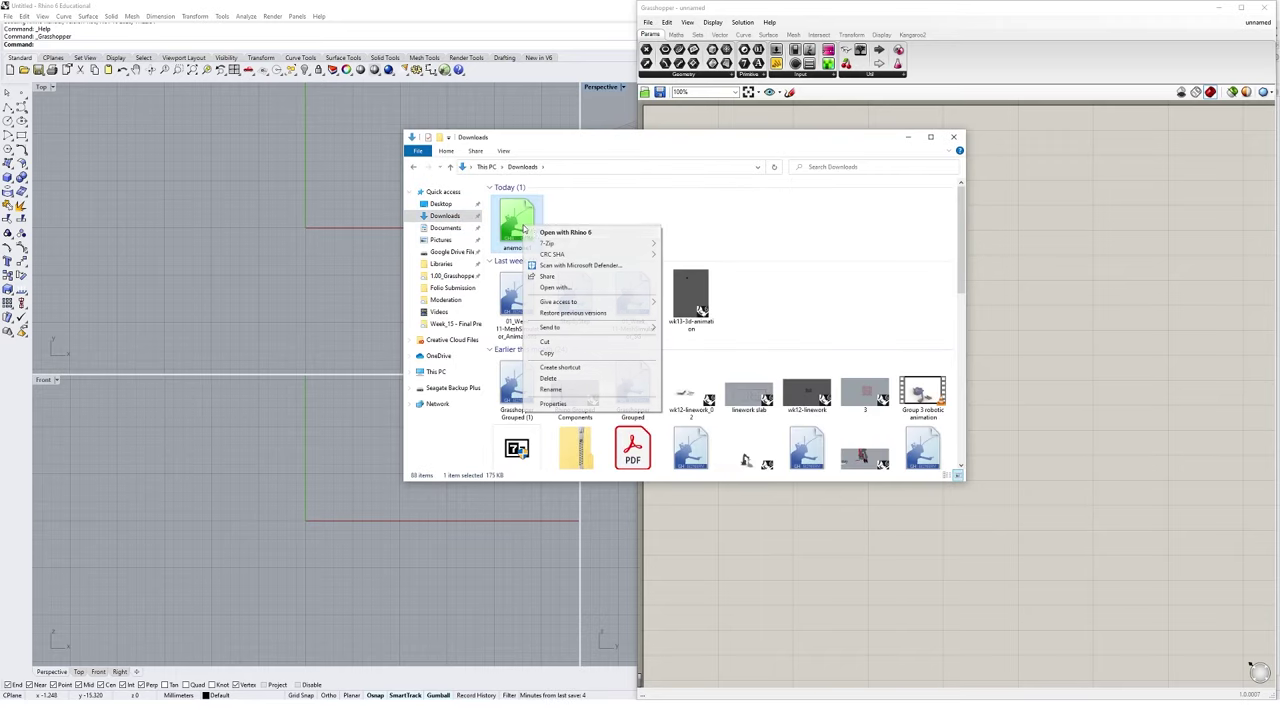
click(576, 344)
key(alt+Left)
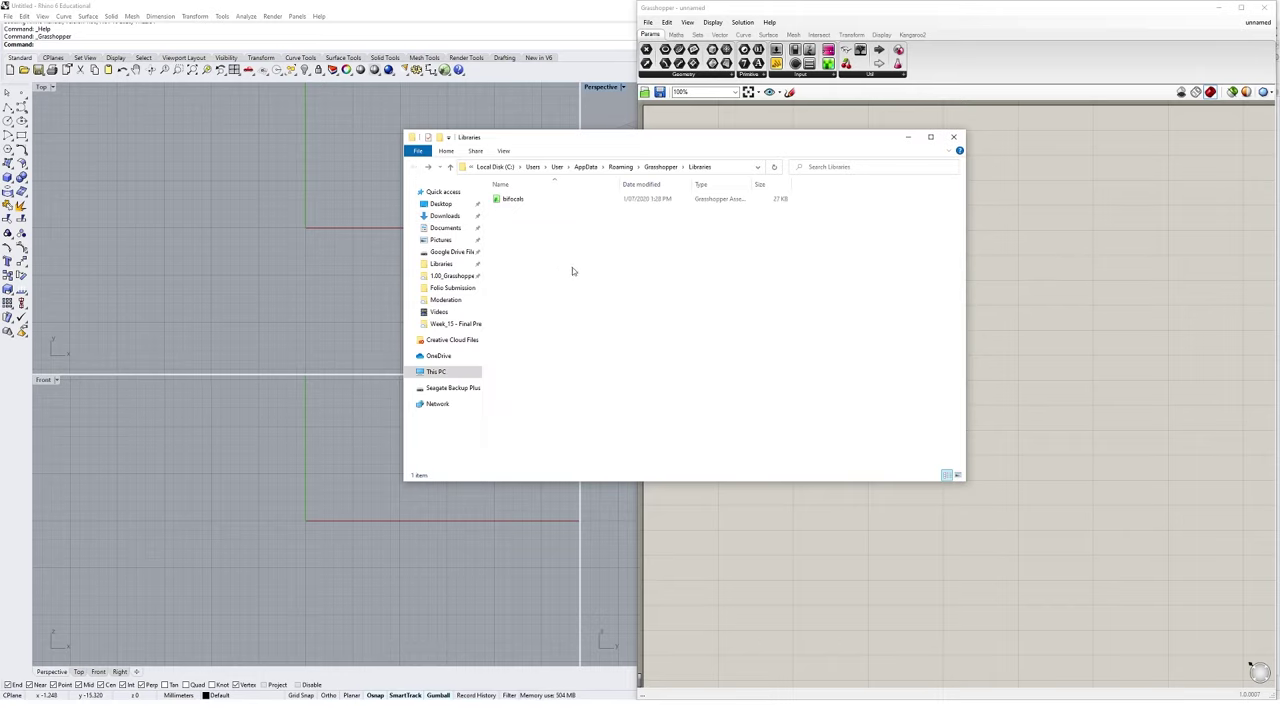
right_click(558, 253)
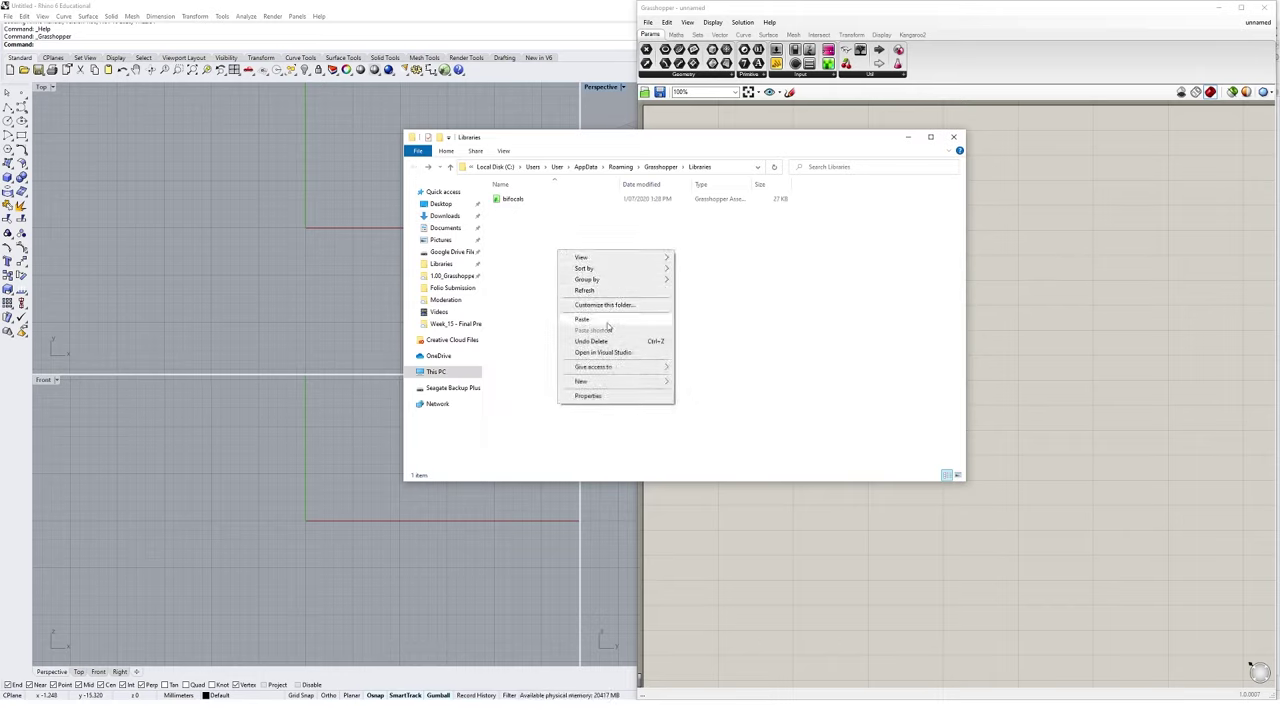
click(607, 322)
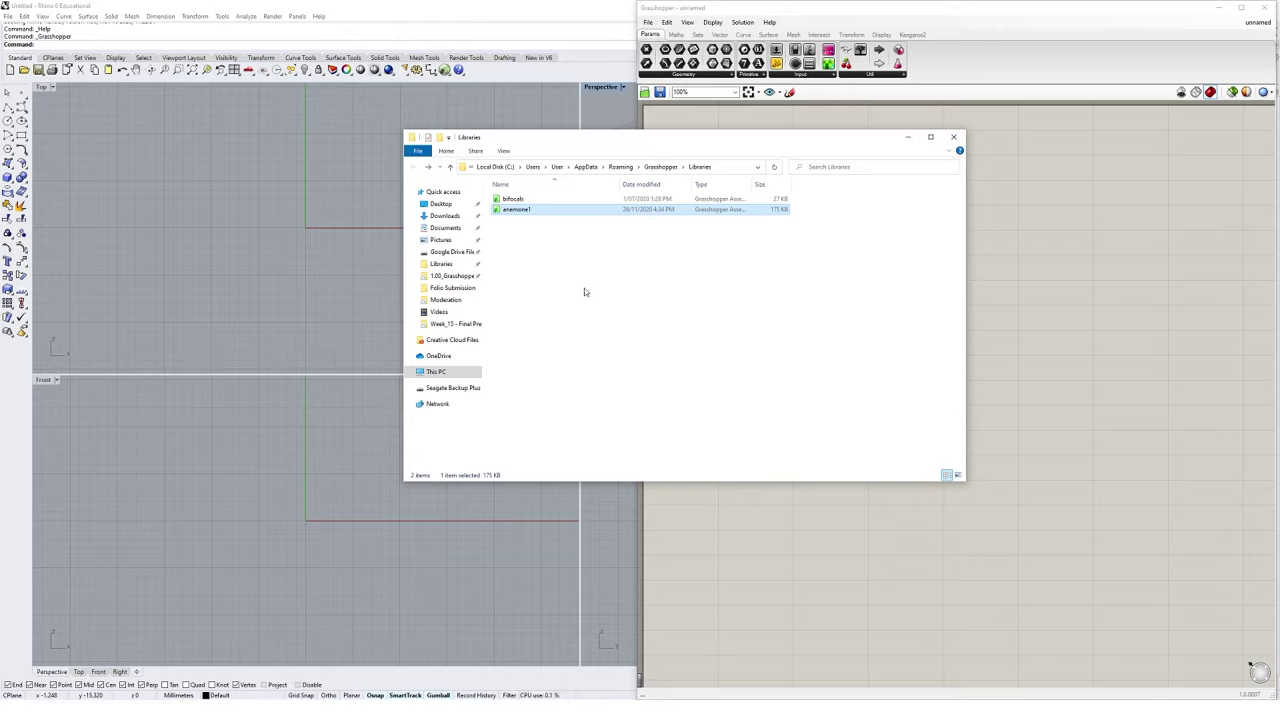
Unblock the anemone1 file in its properties and apply the change.
right_click(537, 214)
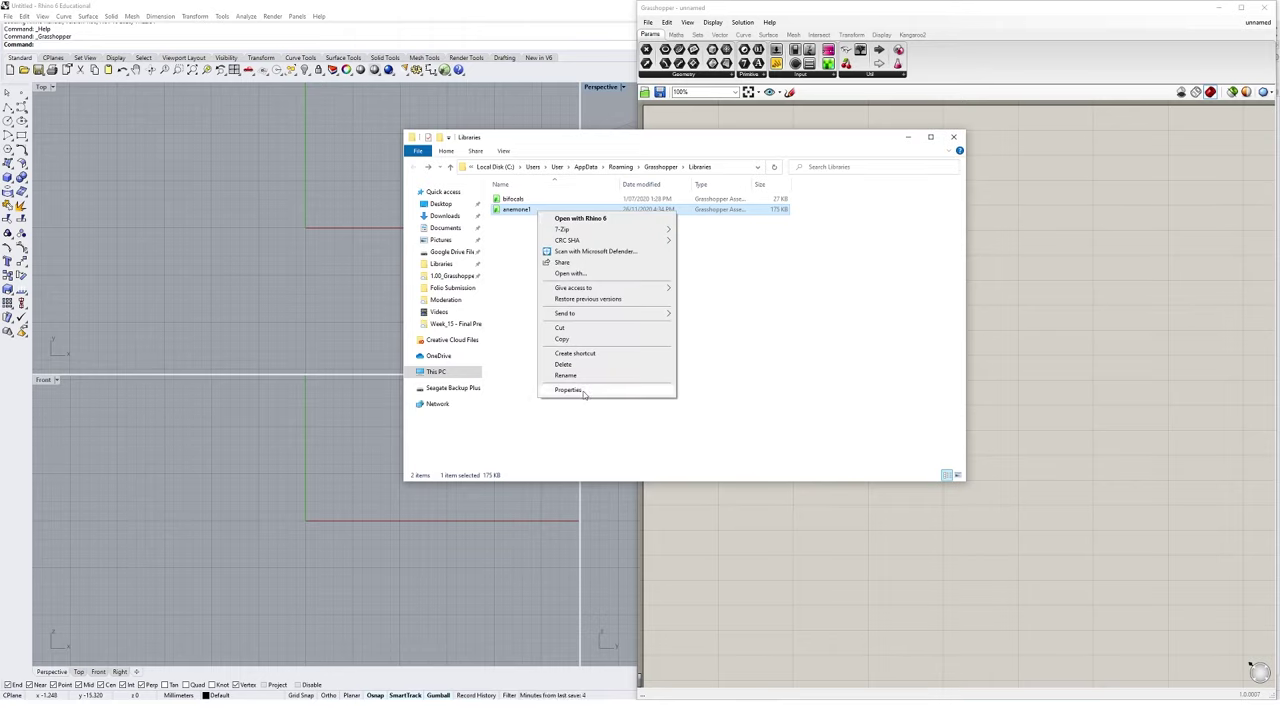
click(570, 390)
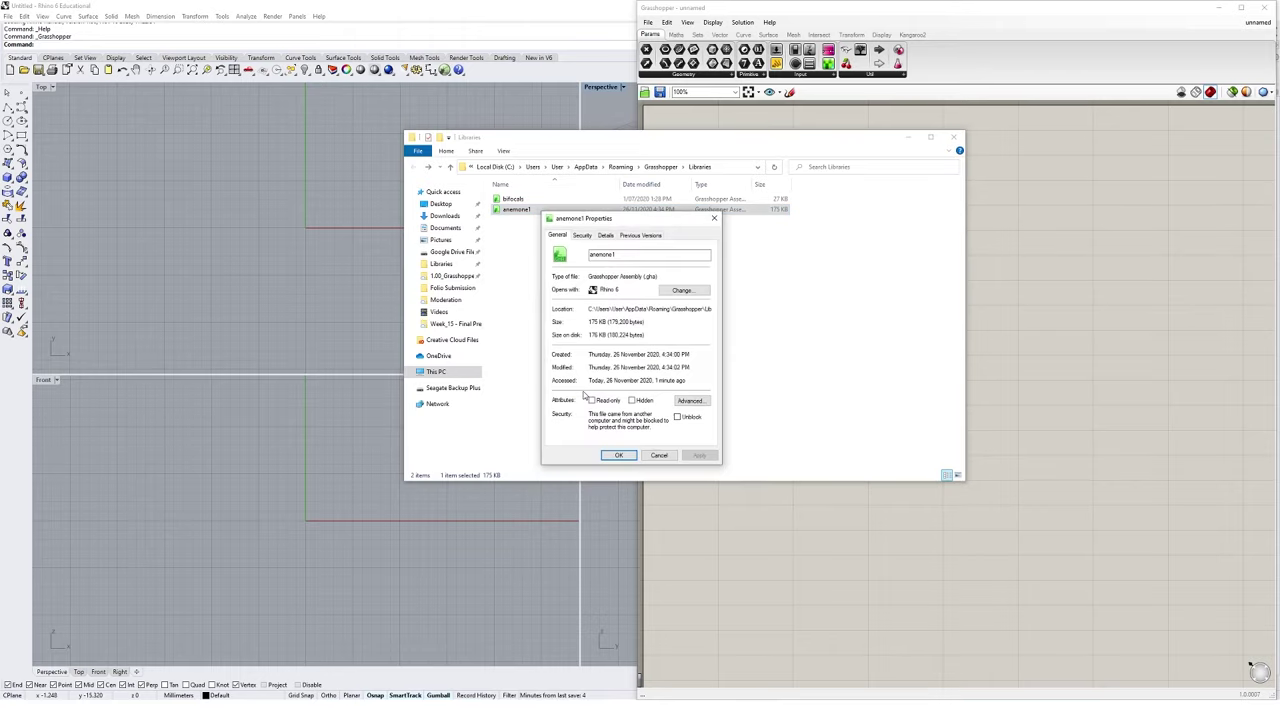
click(688, 421)
click(699, 456)
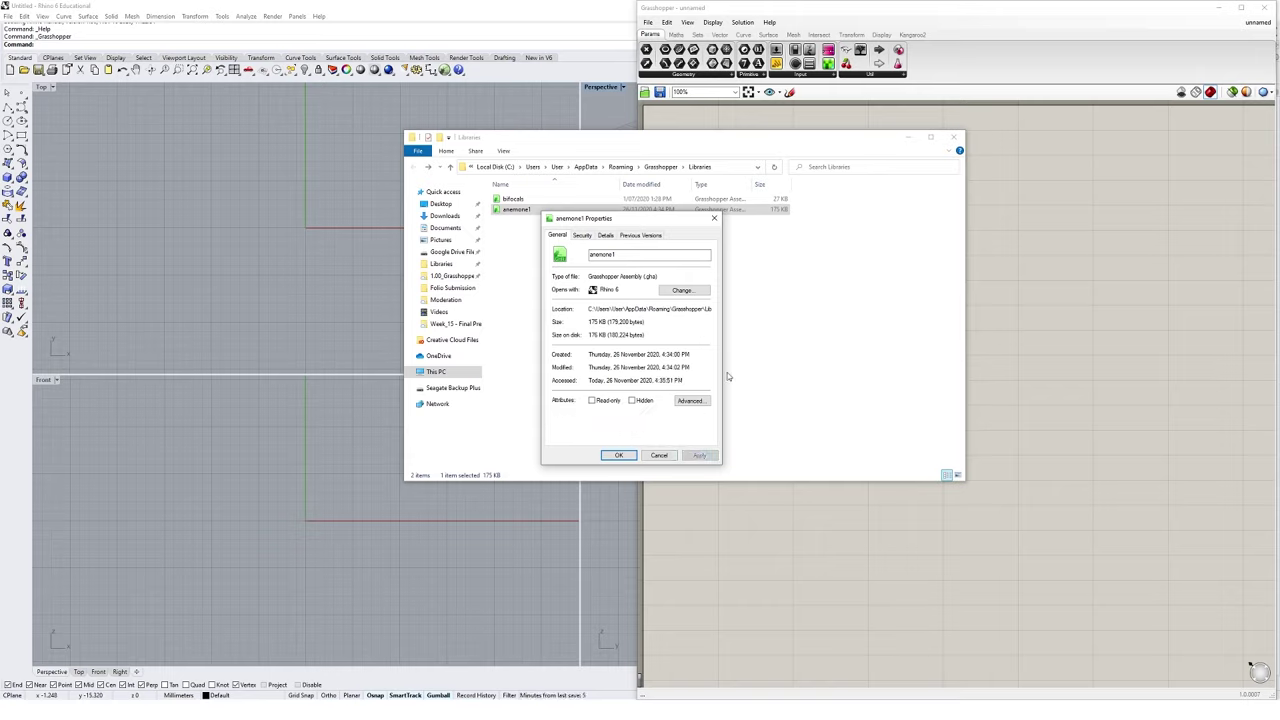
click(619, 456)
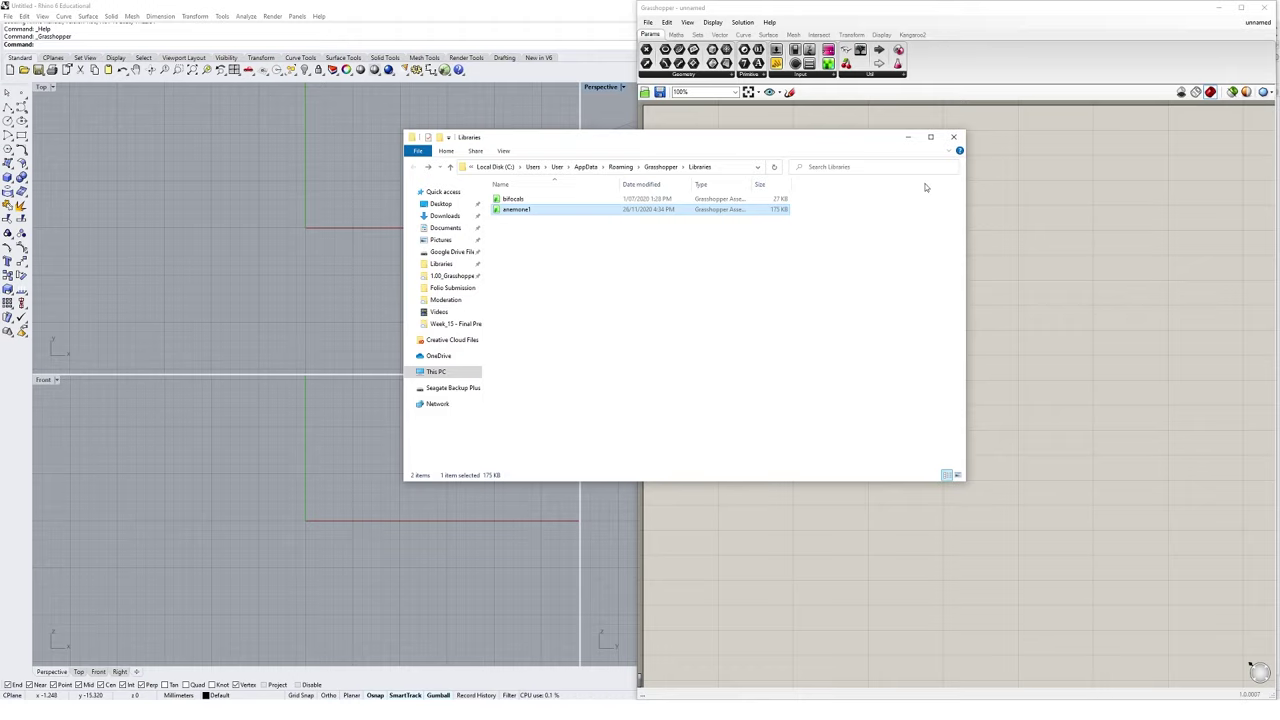
Restart Rhino without saving the untitled file, then relaunch Grasshopper and show the Anemone components.
click(909, 143)
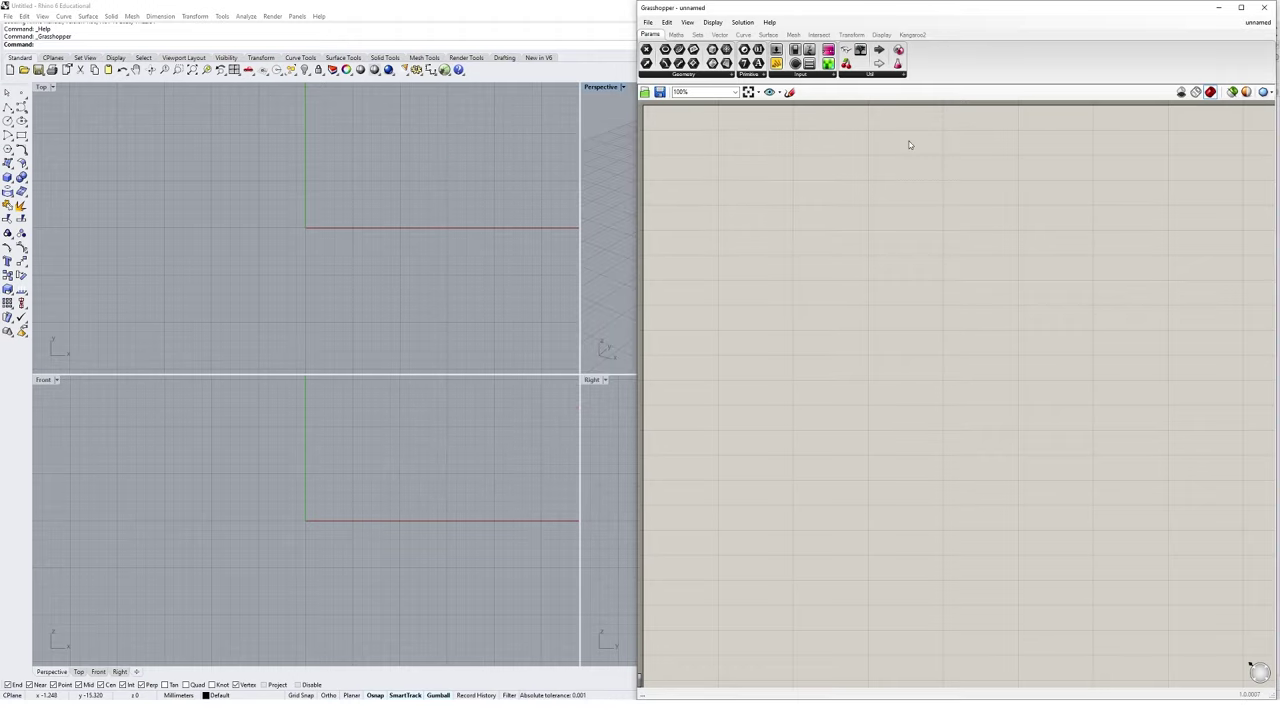
click(1266, 8)
click(1267, 8)
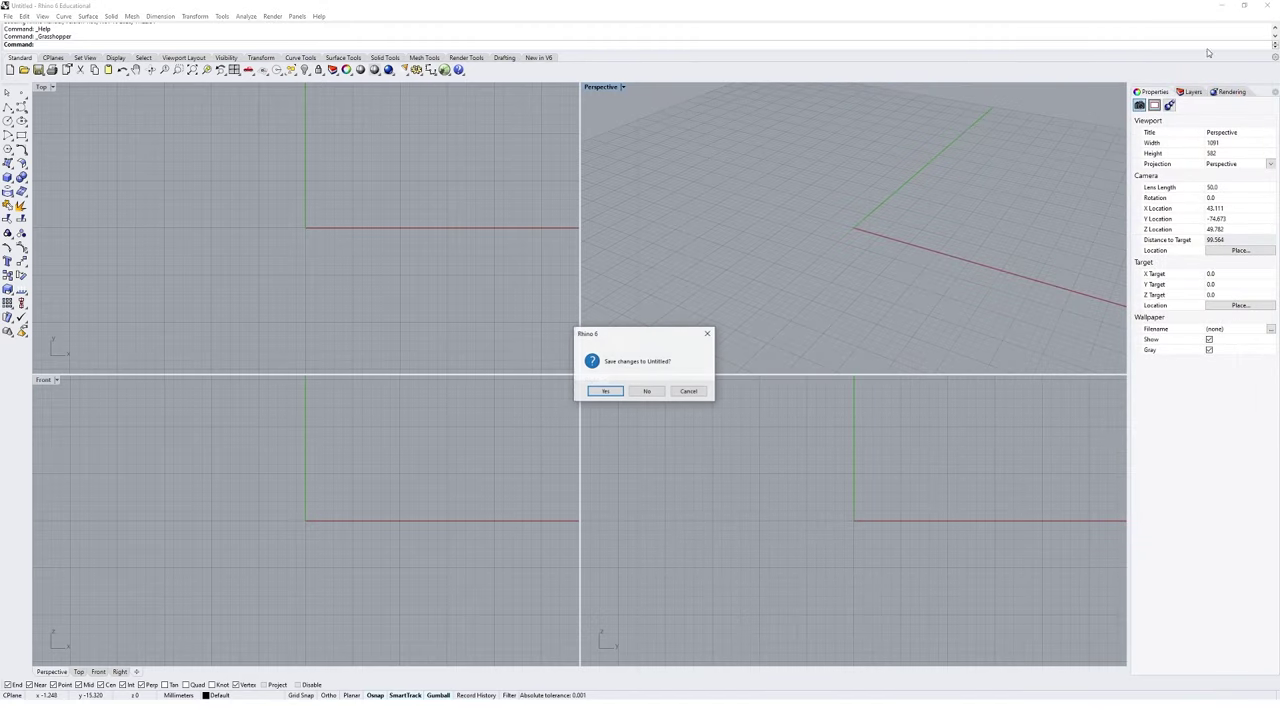
click(649, 392)
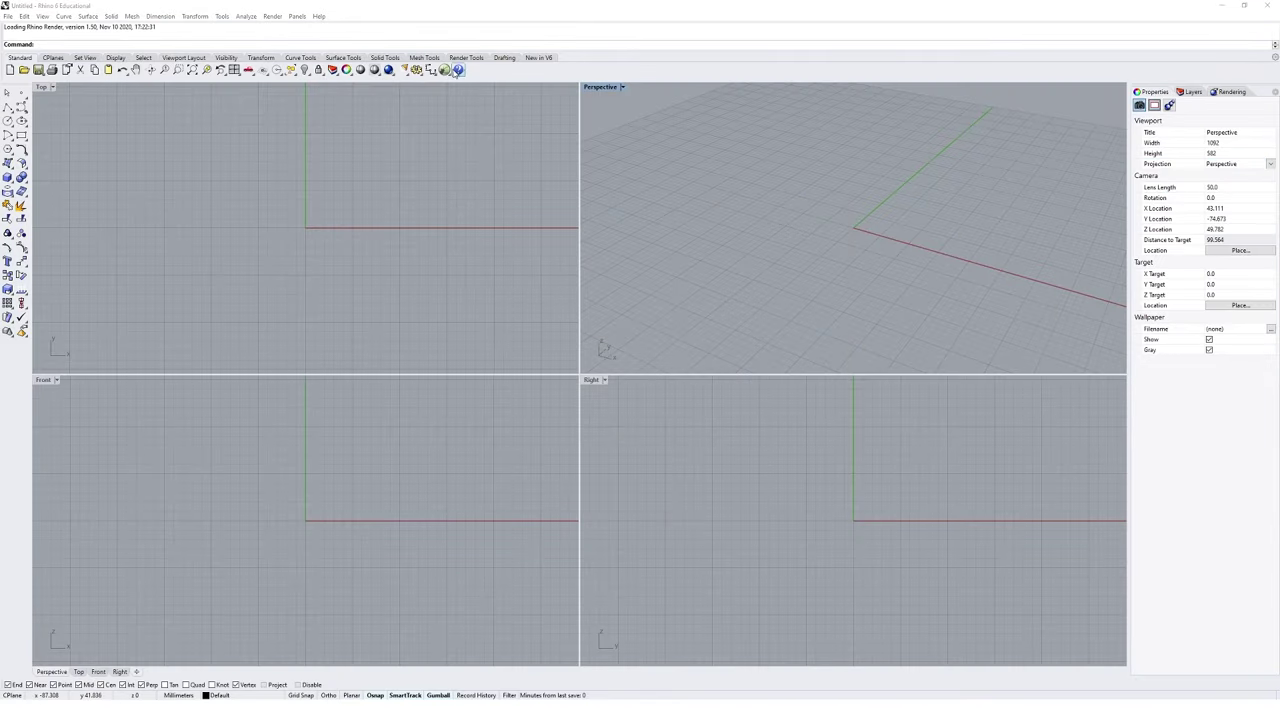
click(458, 70)
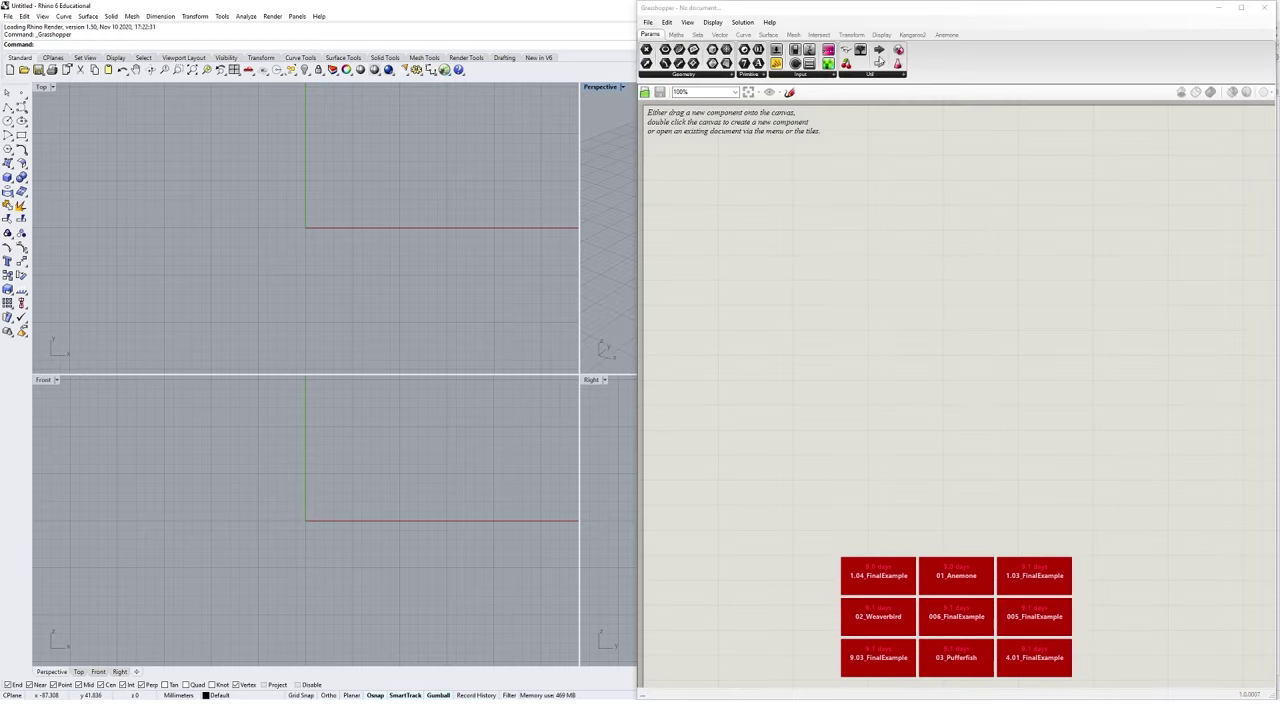
click(948, 36)
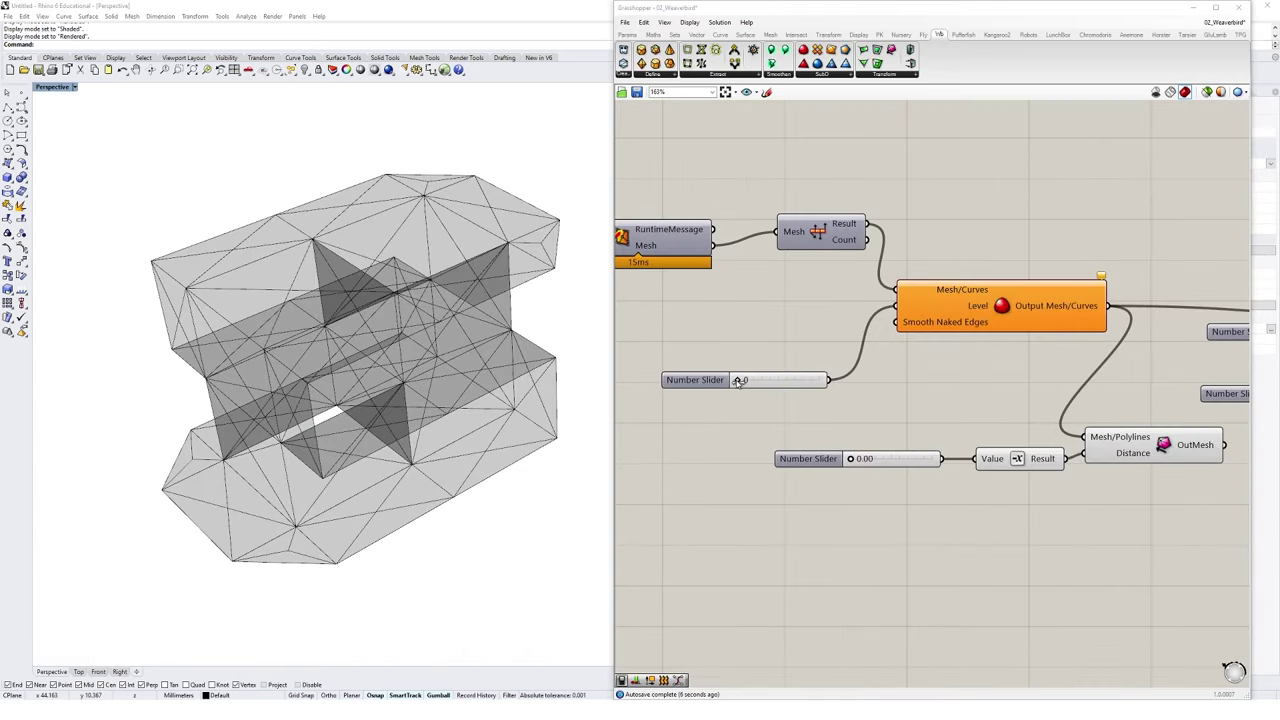
Raise the subdivision level and the mesh thickening distance in the 02_Weaverbird definition.
drag(738, 380, 770, 386)
mouse_move(851, 459)
mouse_down()
mouse_move(877, 464)
mouse_move(860, 462)
mouse_up()
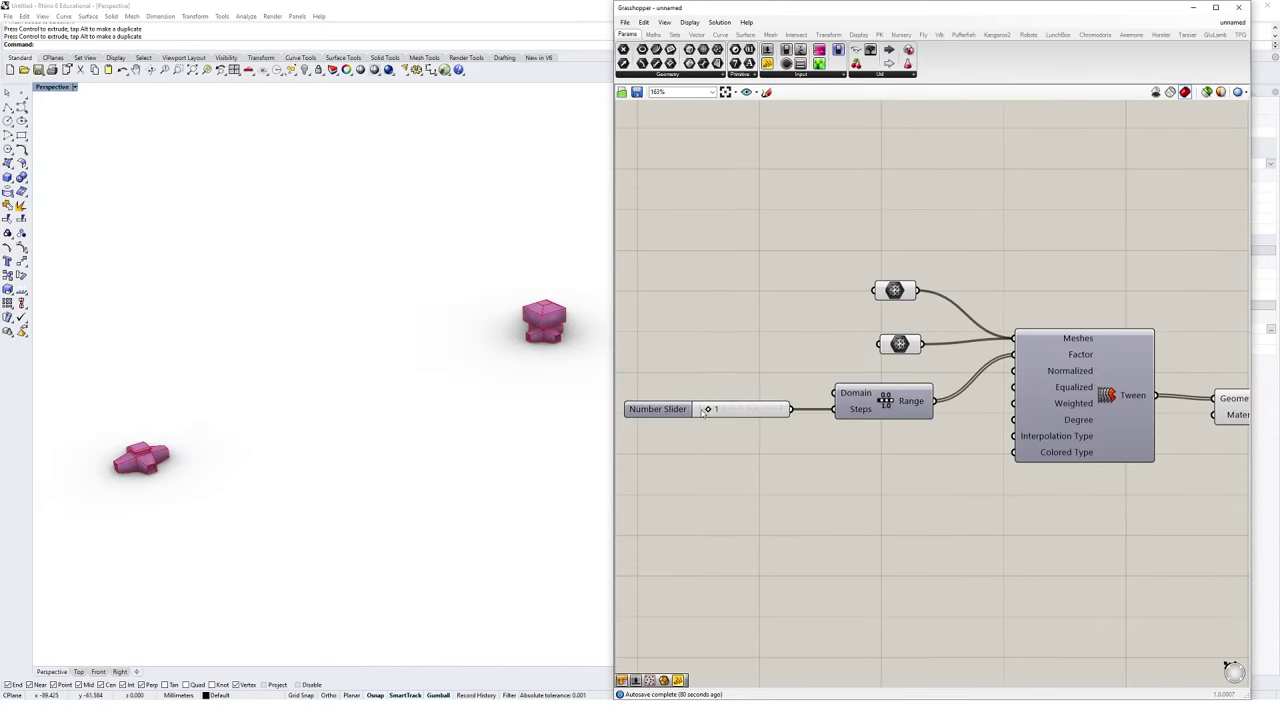
Increase the Range steps driving the mesh tween, and raise the IsoSurface sample value in the 04_Chromodoris definition.
mouse_move(706, 410)
mouse_down()
mouse_move(803, 413)
mouse_move(714, 411)
mouse_up()
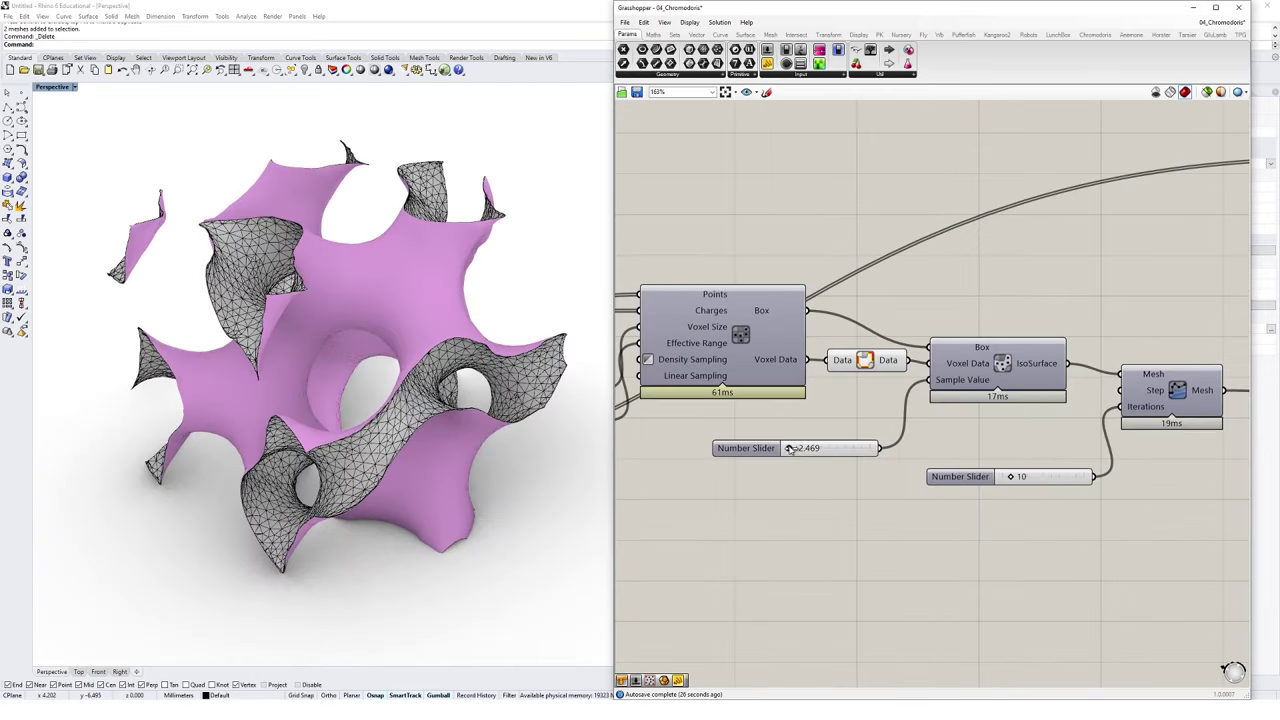
drag(793, 449, 827, 450)
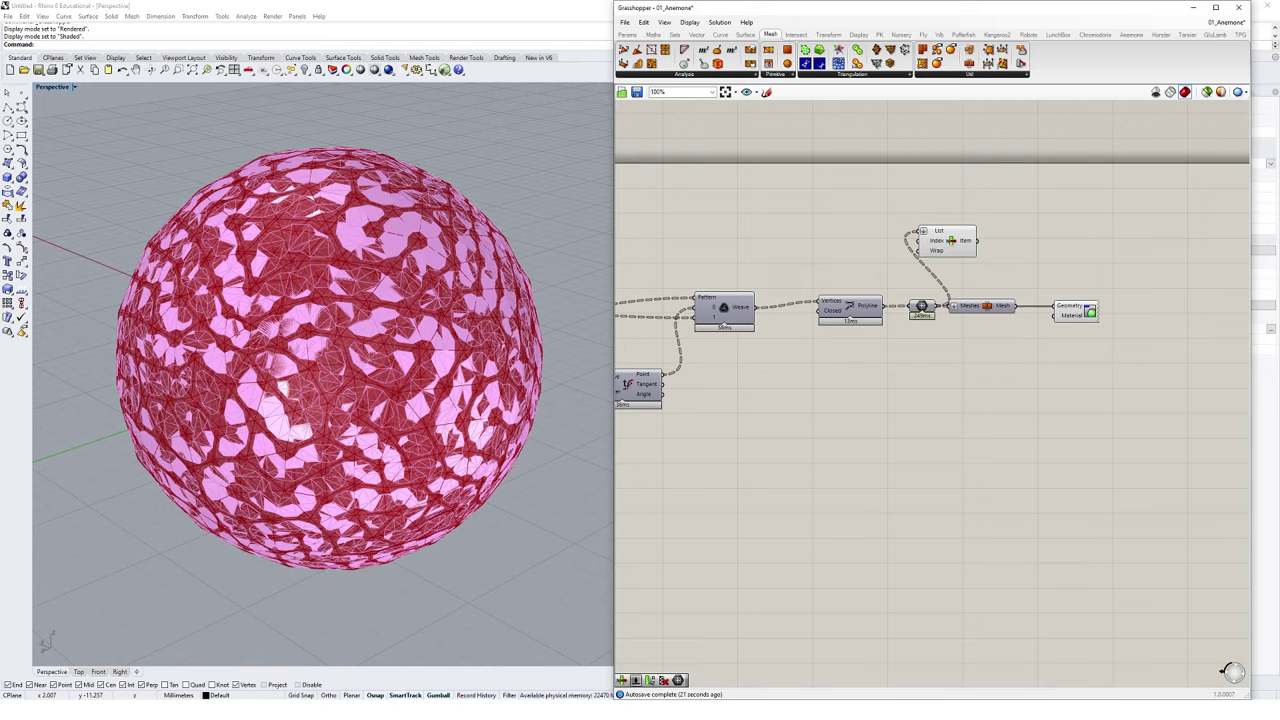
Select the List Item component in the 01_Anemone definition and zoom the Rhino view to the mesh it outputs.
drag(942, 246, 957, 233)
right_click(1084, 224)
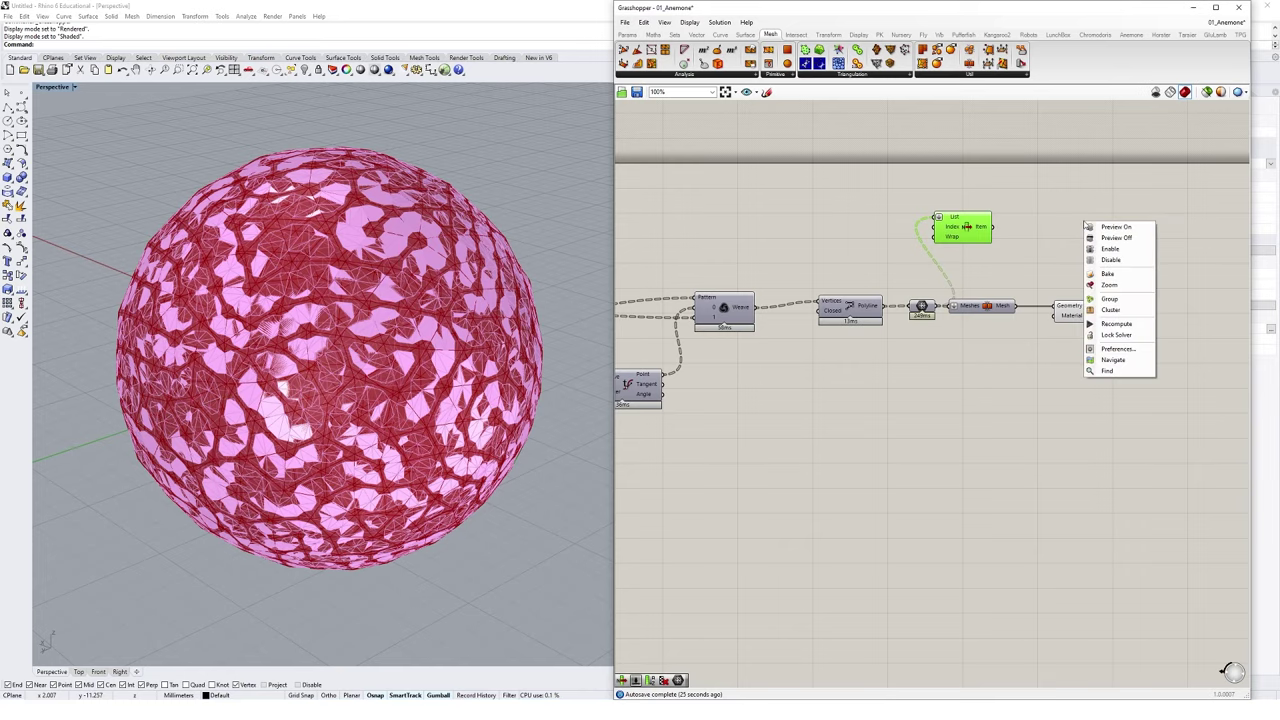
click(1110, 285)
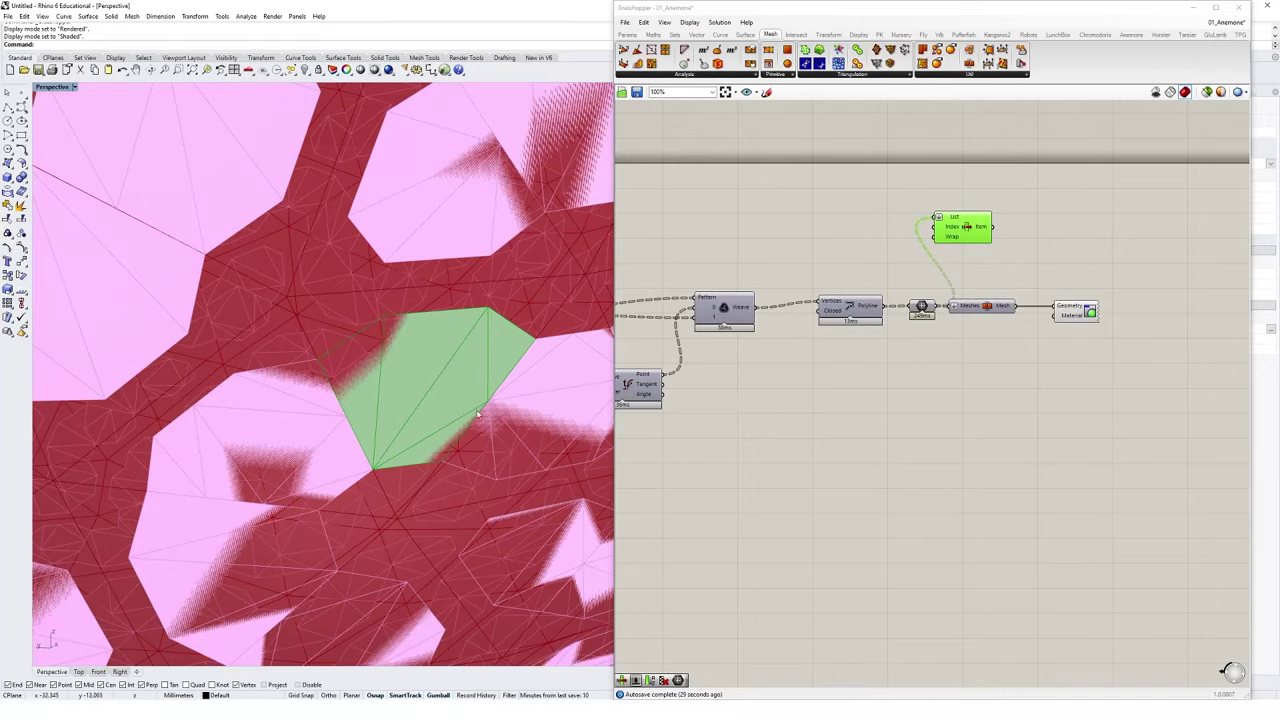
mouse_move(477, 415)
right_down()
mouse_move(530, 419)
mouse_move(520, 430)
mouse_move(470, 418)
right_up()
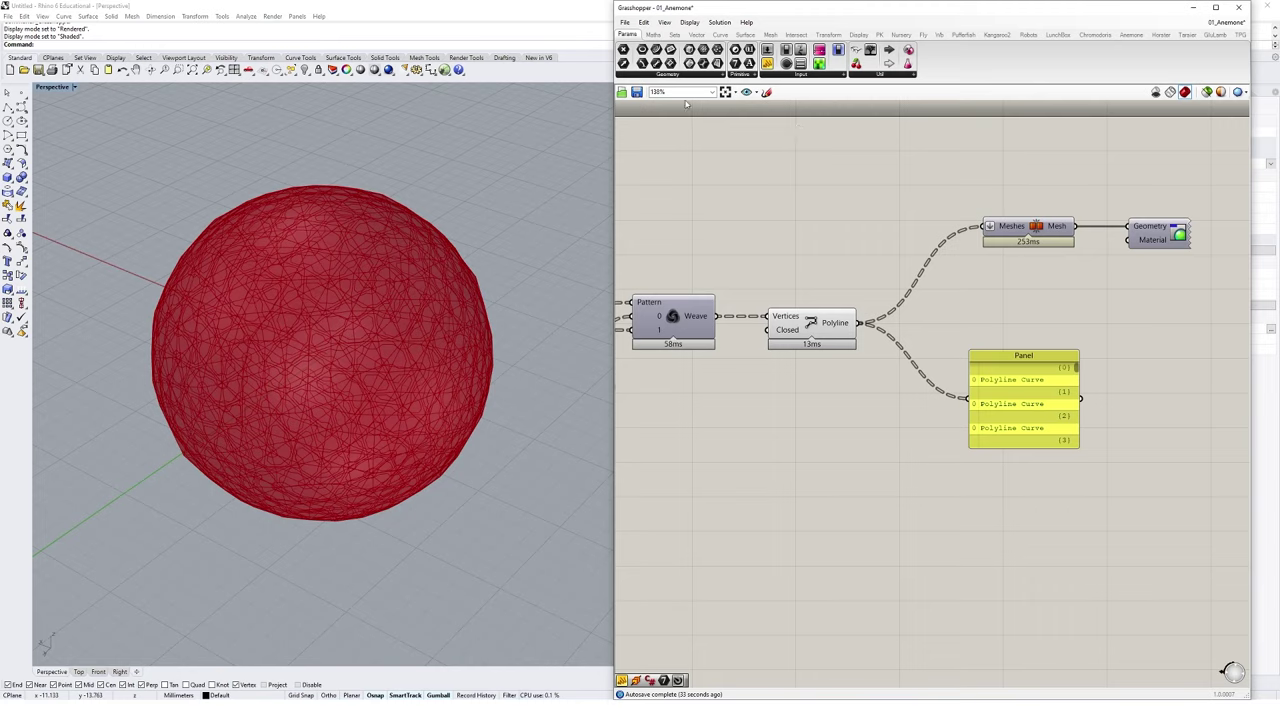
Route the Polyline output through a new Curve parameter into the panel and internalise the parameter's curve data.
drag(676, 74, 898, 430)
drag(859, 323, 1014, 456)
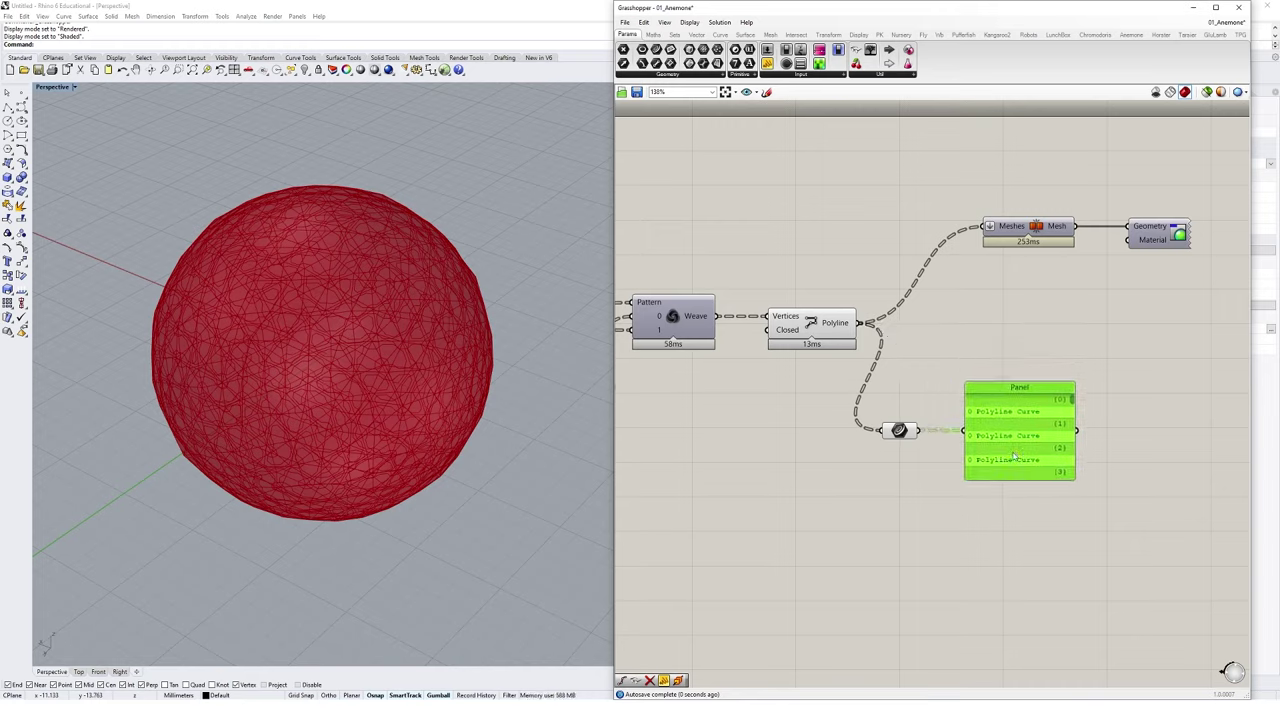
right_click(902, 432)
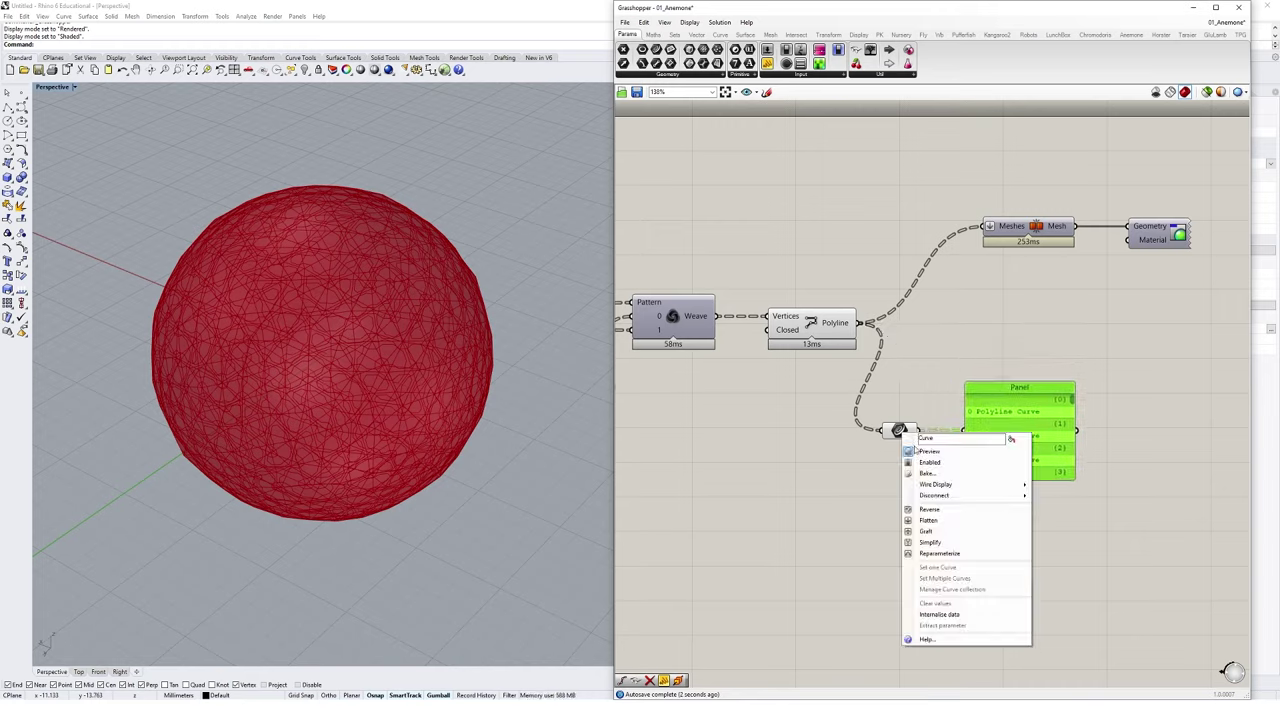
click(968, 615)
click(900, 425)
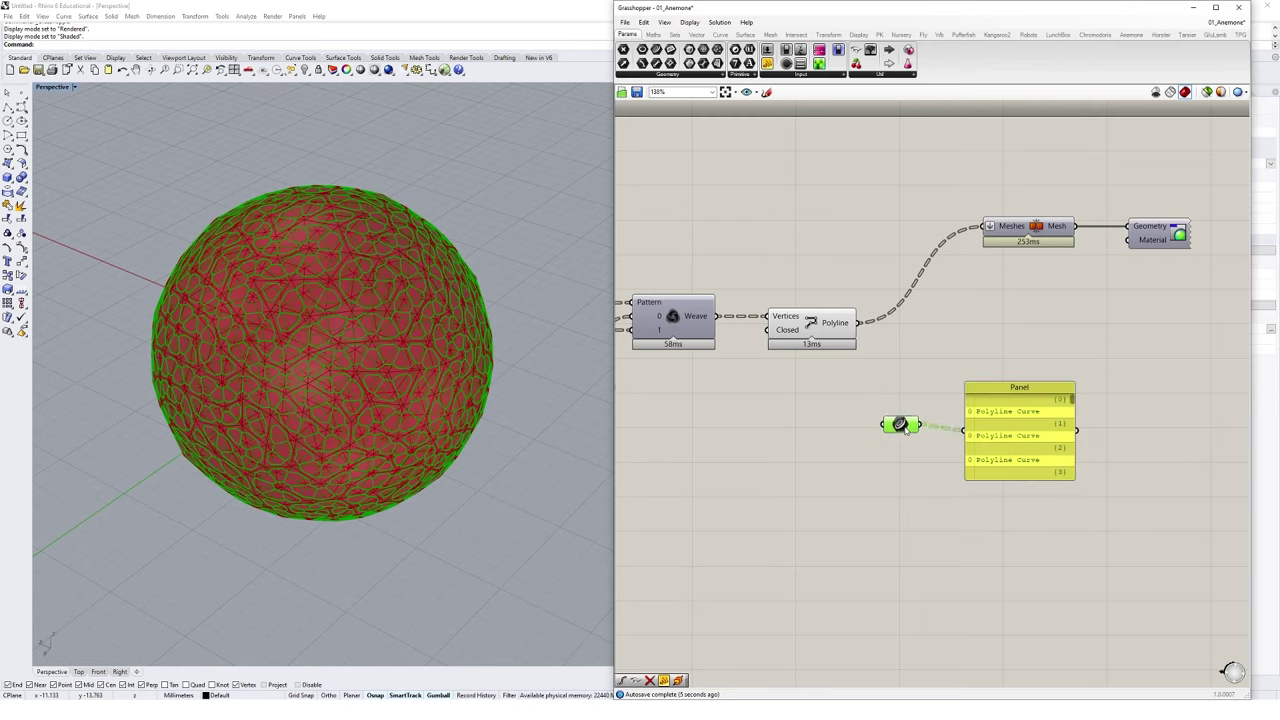
drag(904, 427, 901, 433)
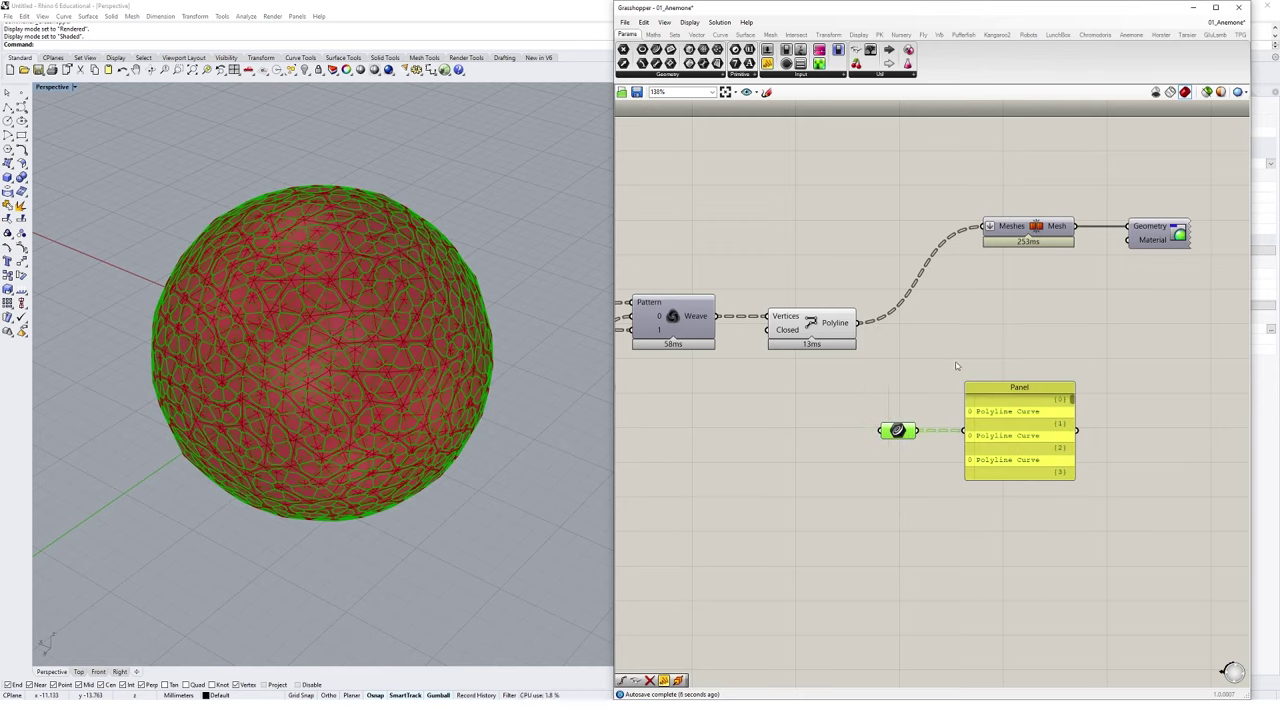
Copy the internalised Curve parameter and its connected panel into a new Grasshopper document.
drag(1024, 342, 892, 491)
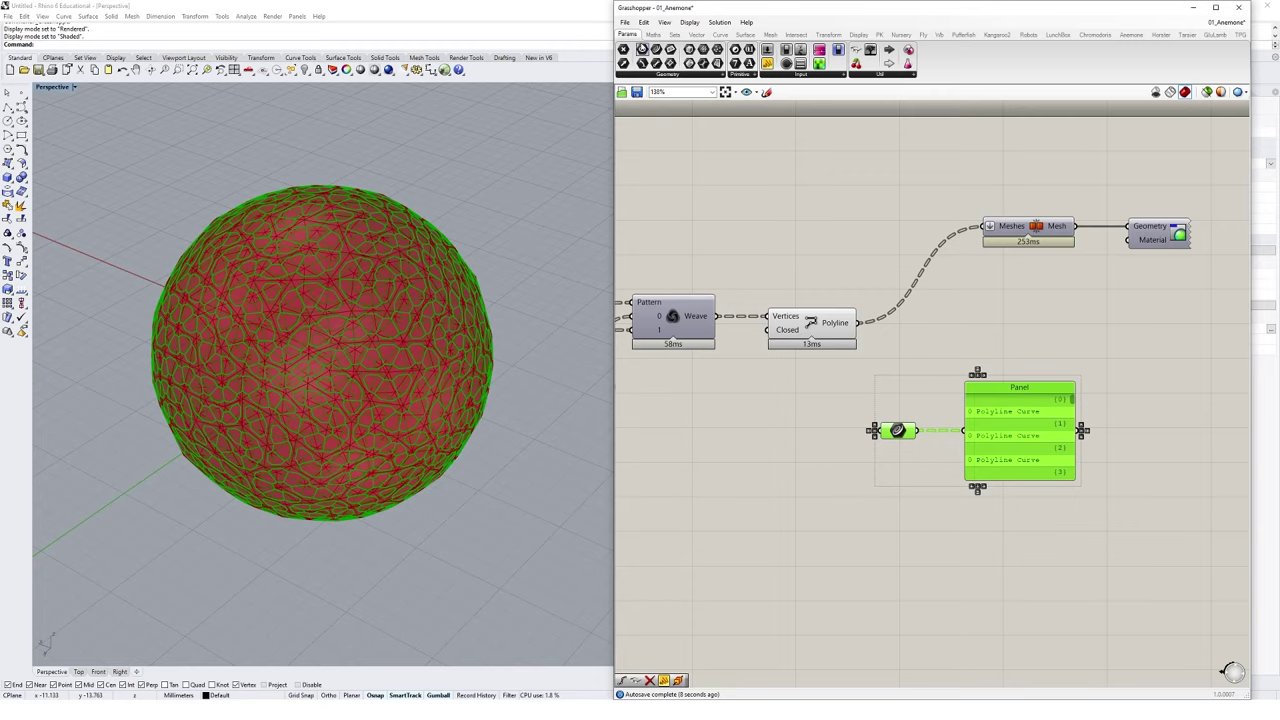
click(625, 22)
click(648, 33)
scroll(969, 337, down, 5)
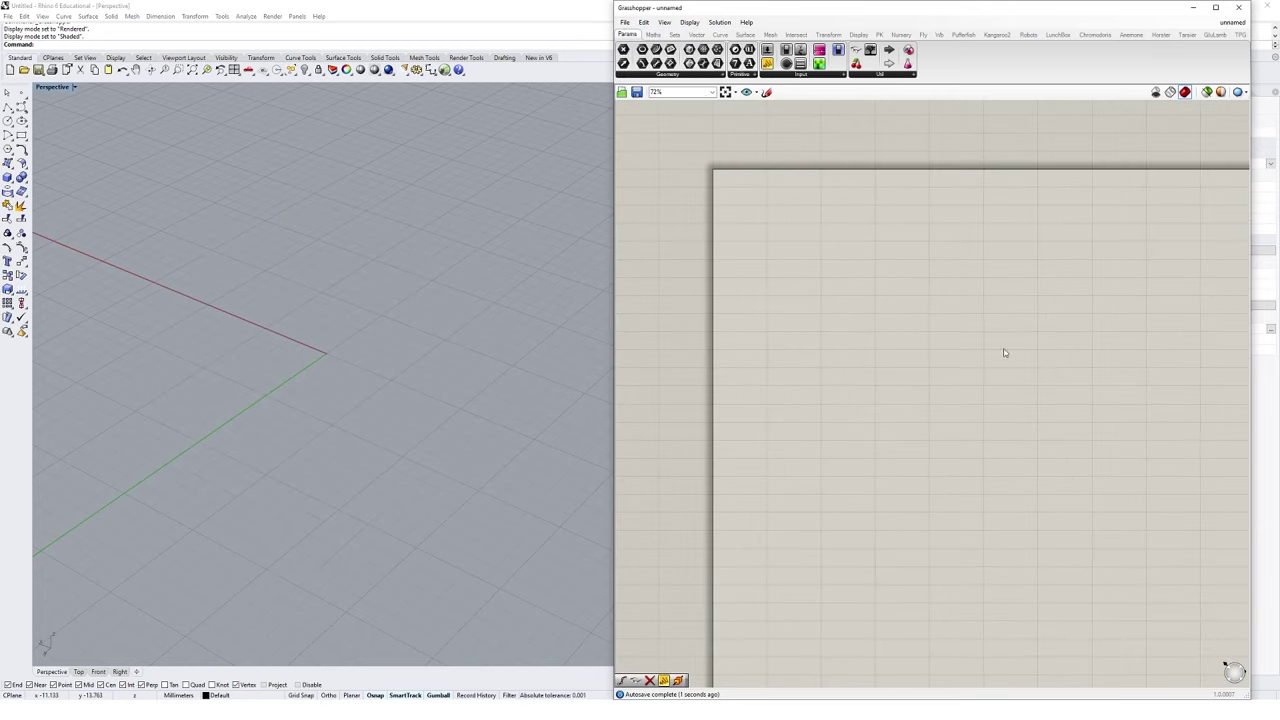
scroll(937, 386, down, 3)
key(ctrl+v)
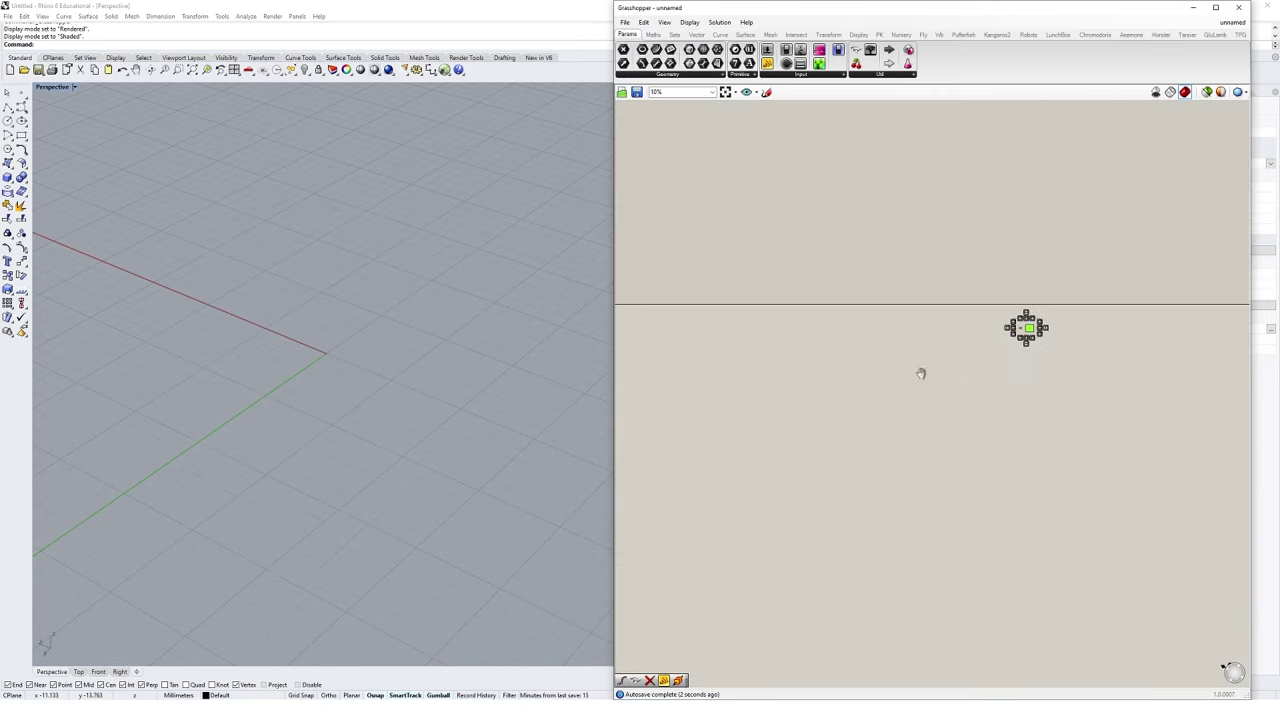
scroll(920, 371, up, 6)
scroll(942, 338, up, 2)
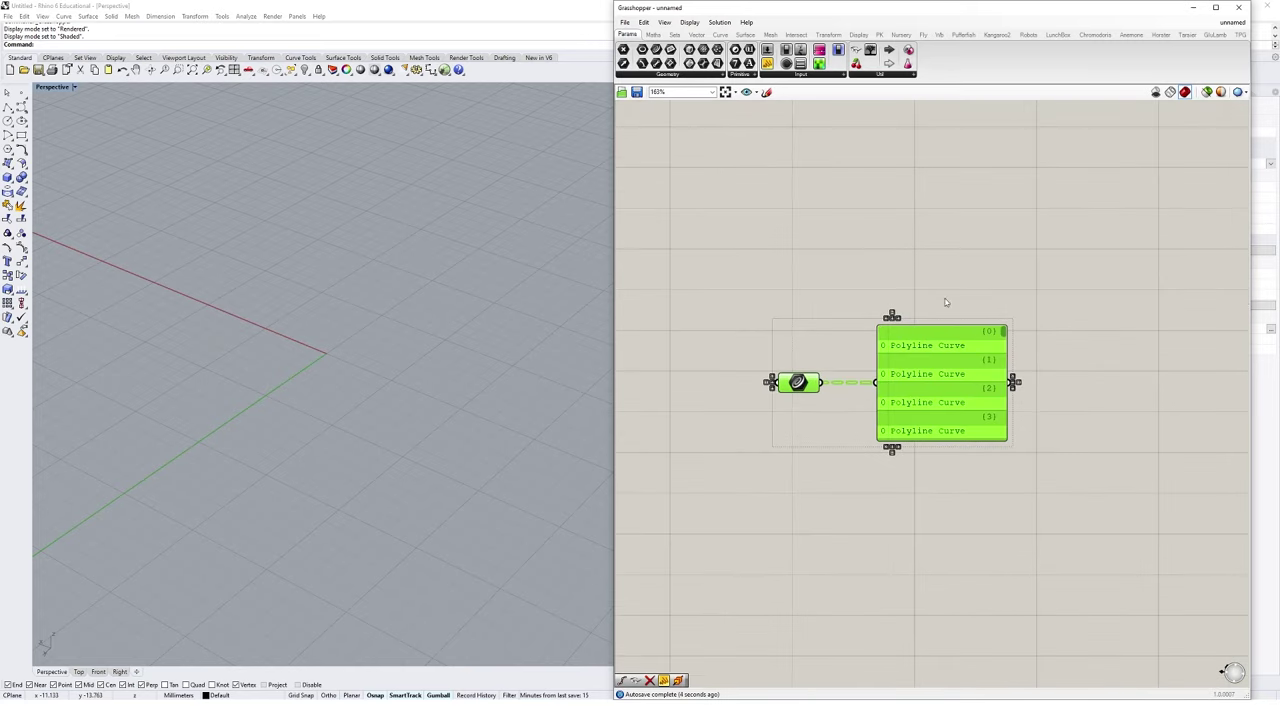
click(935, 378)
click(788, 369)
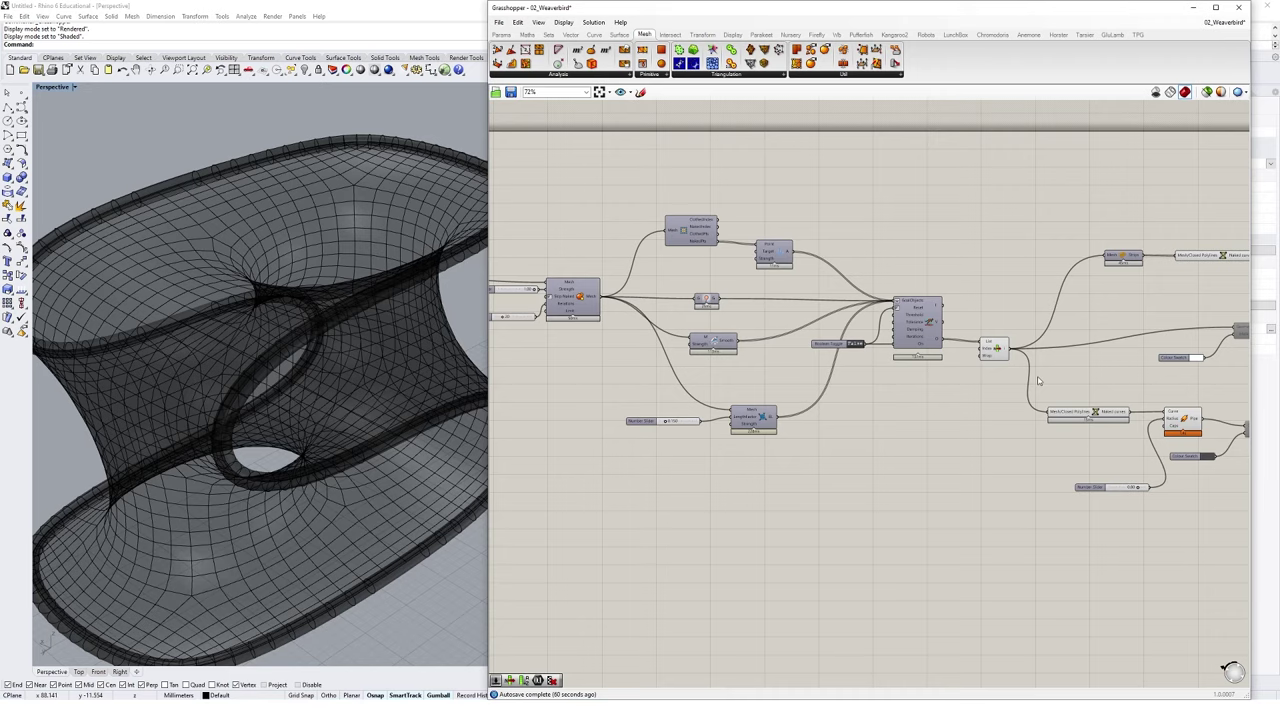
Group the Kangaroo goal components, their inputs and the solver, and name the group "Kangaroo Physics Si".
drag(928, 168, 602, 468)
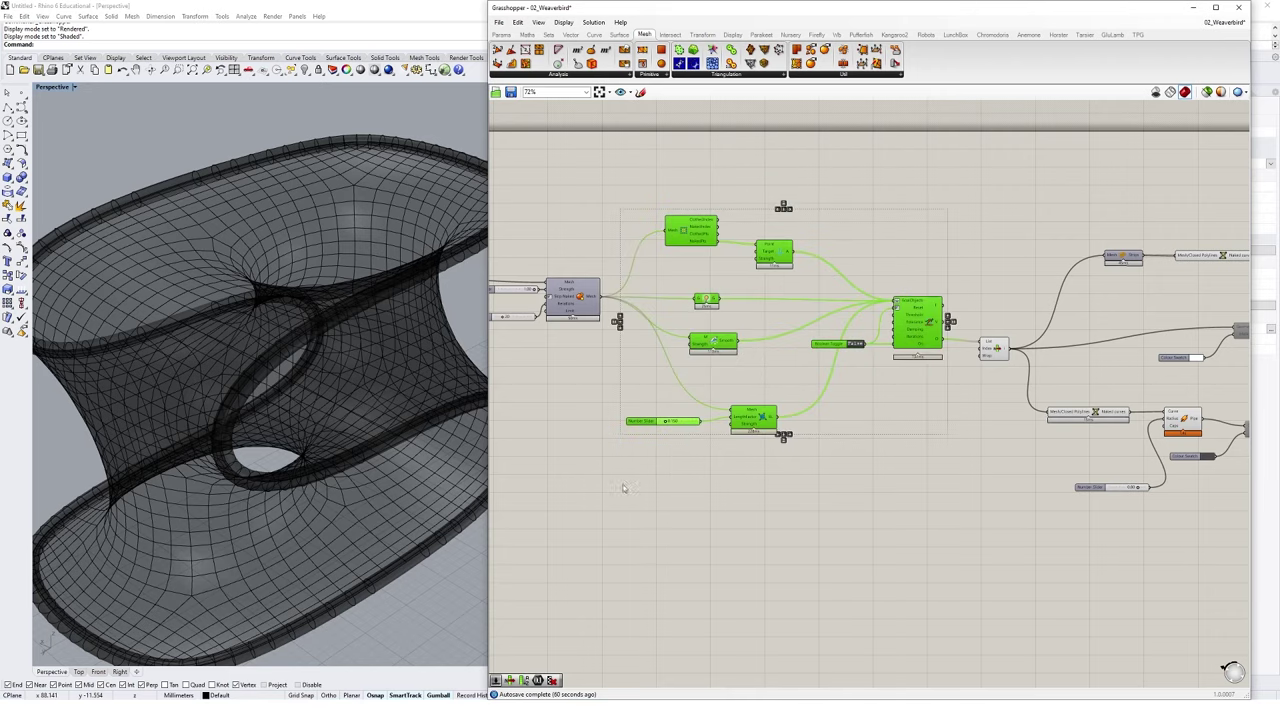
right_click(874, 245)
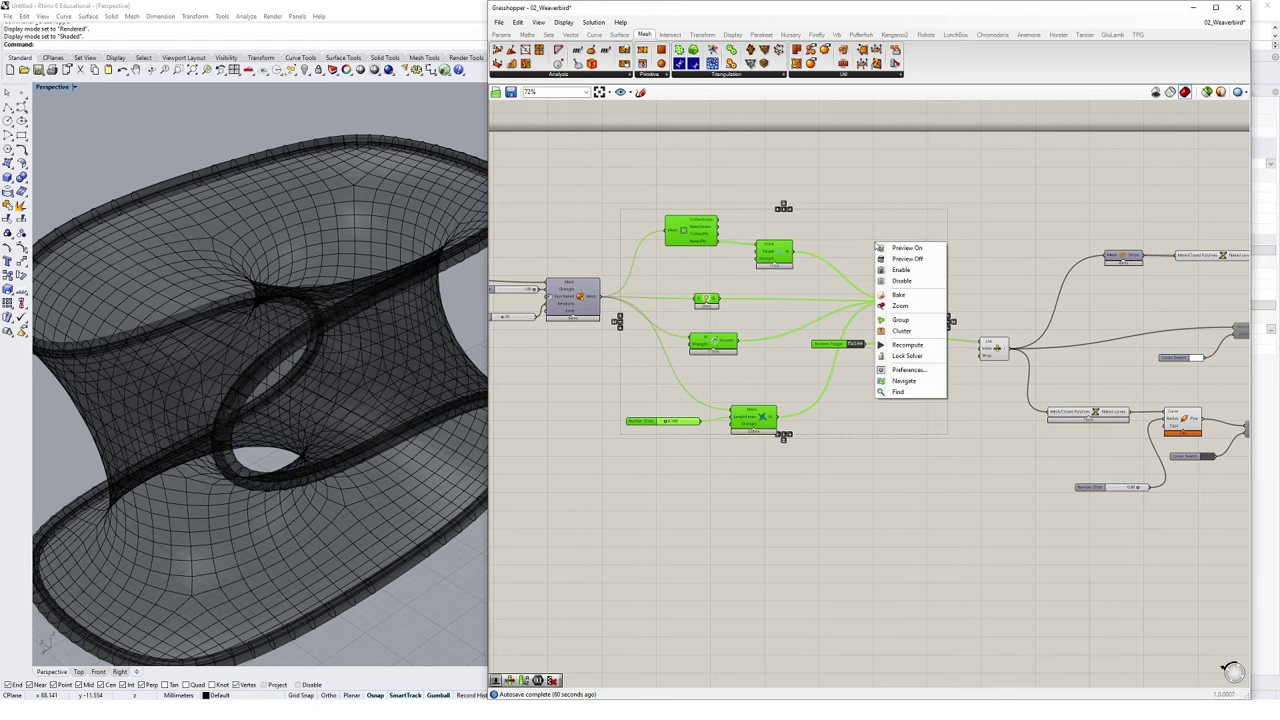
click(901, 320)
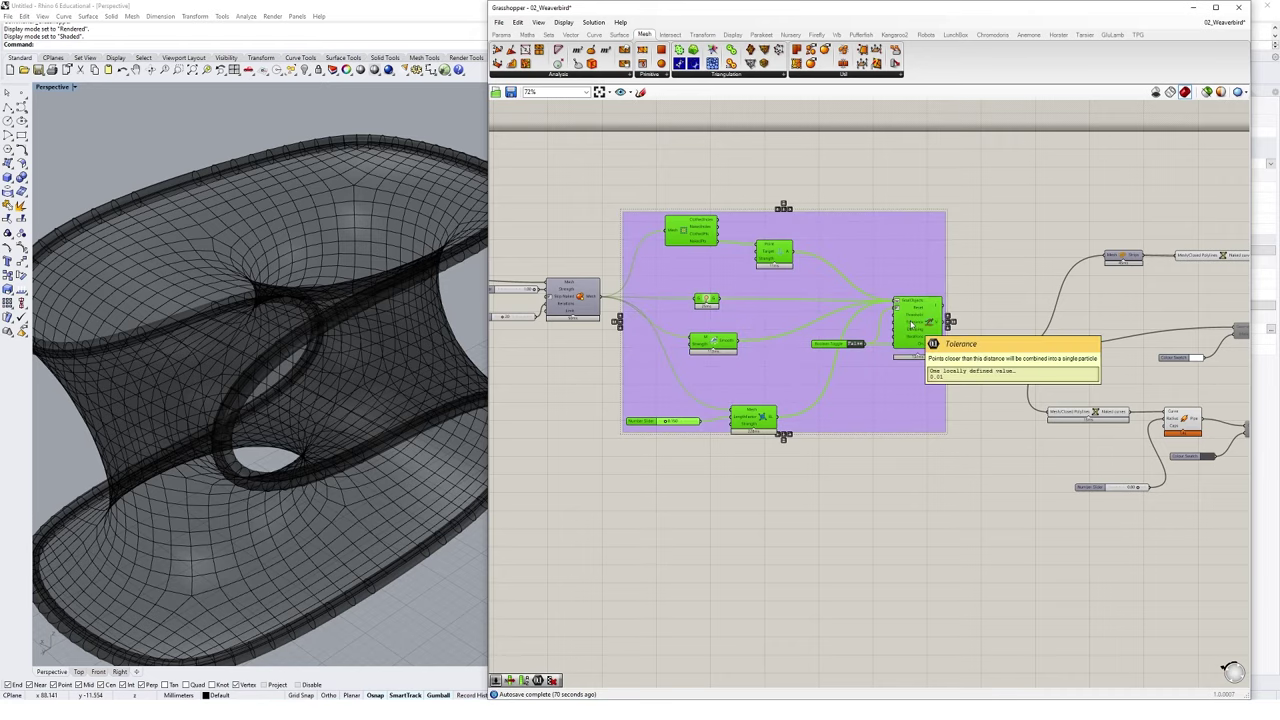
scroll(912, 323, up, 4)
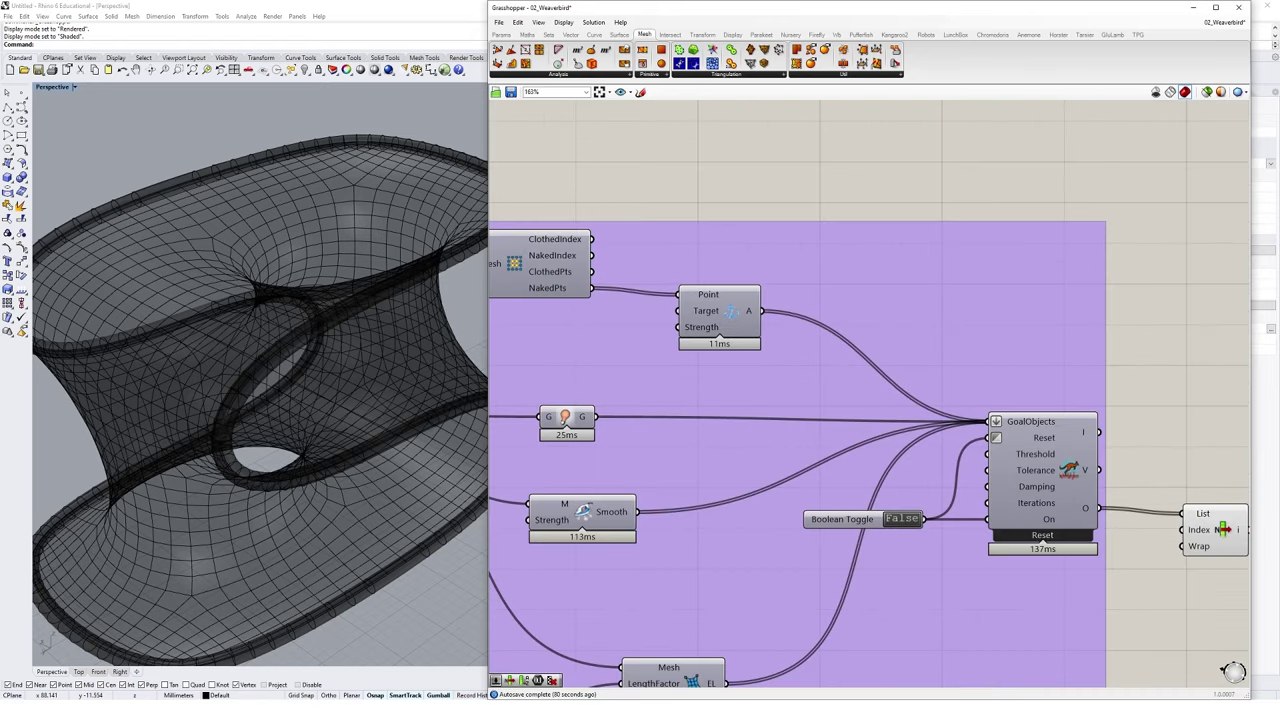
right_click(838, 266)
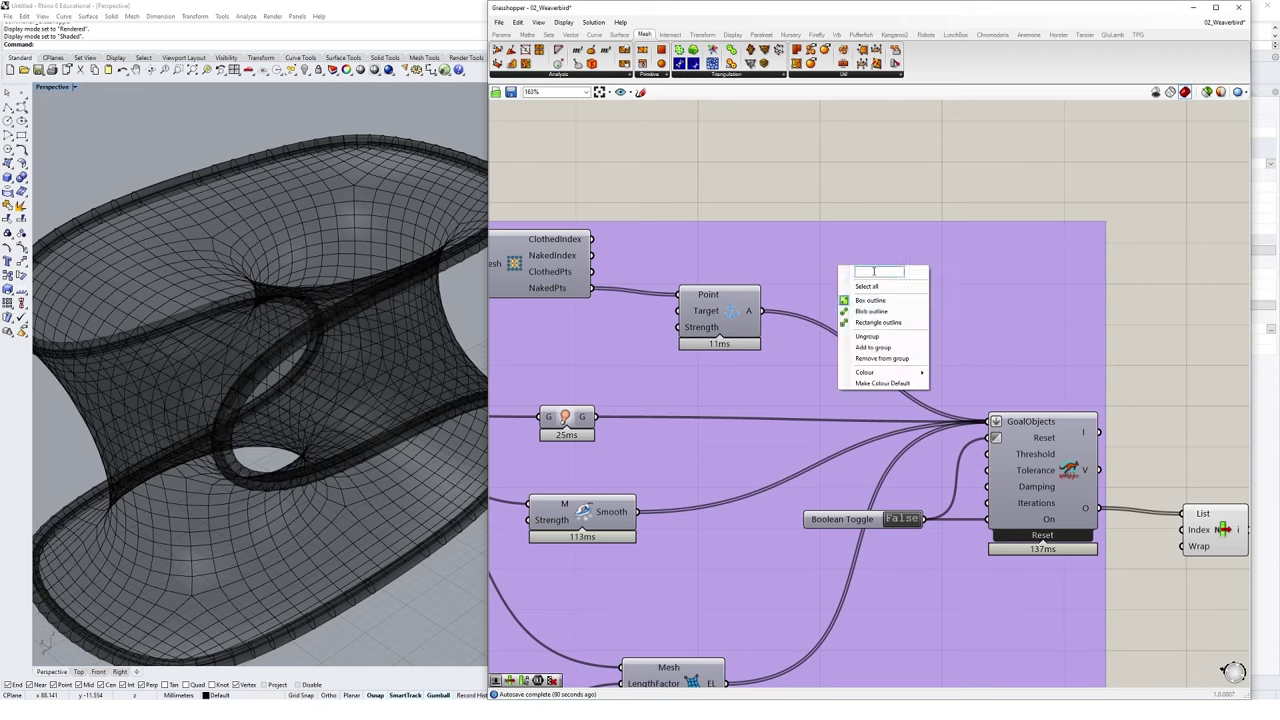
text(Kangaroo P)
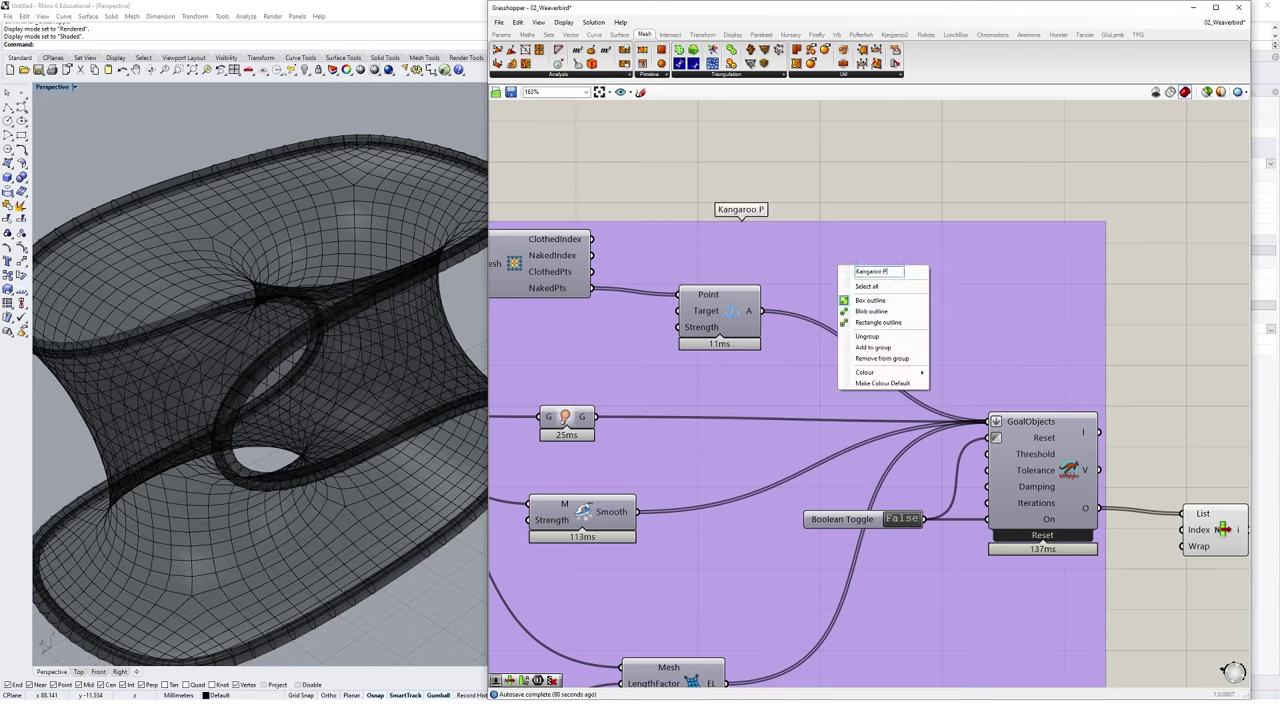
text(hysics Si)
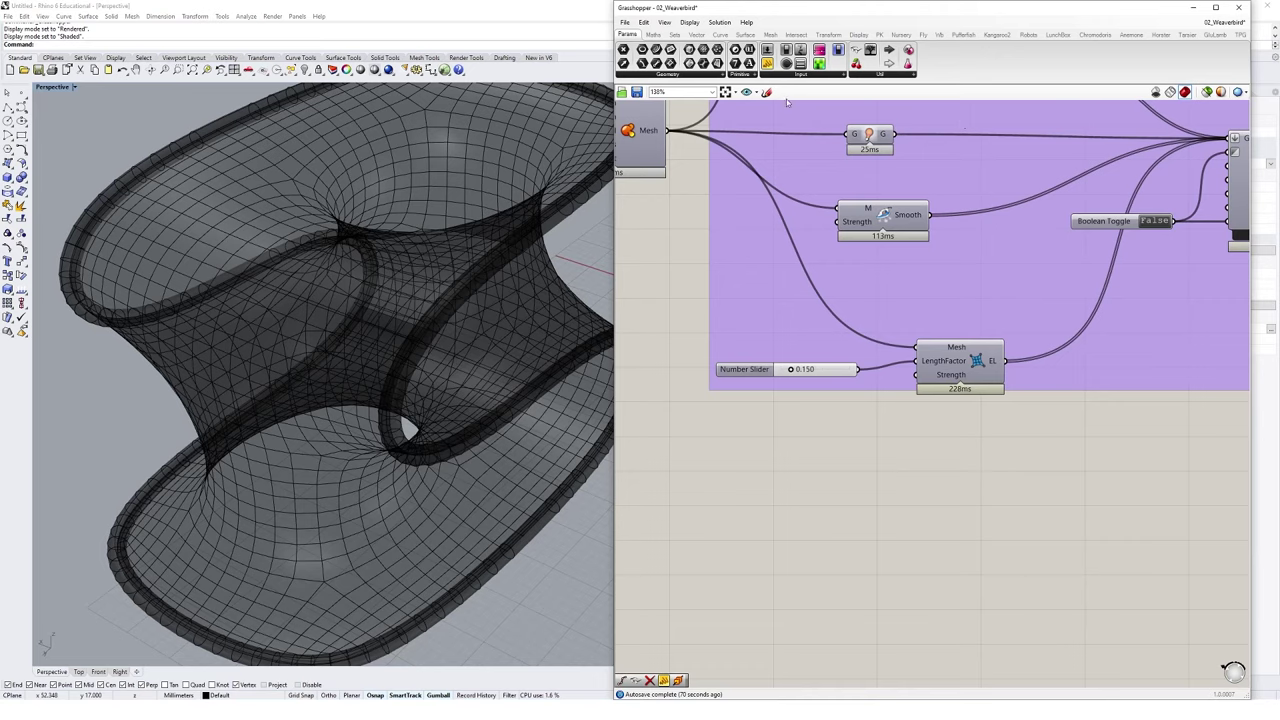
Sketch a freehand arrow pointing up to the mesh component with the LengthFactor input, with the handwritten note "EDGES!" below it.
click(766, 91)
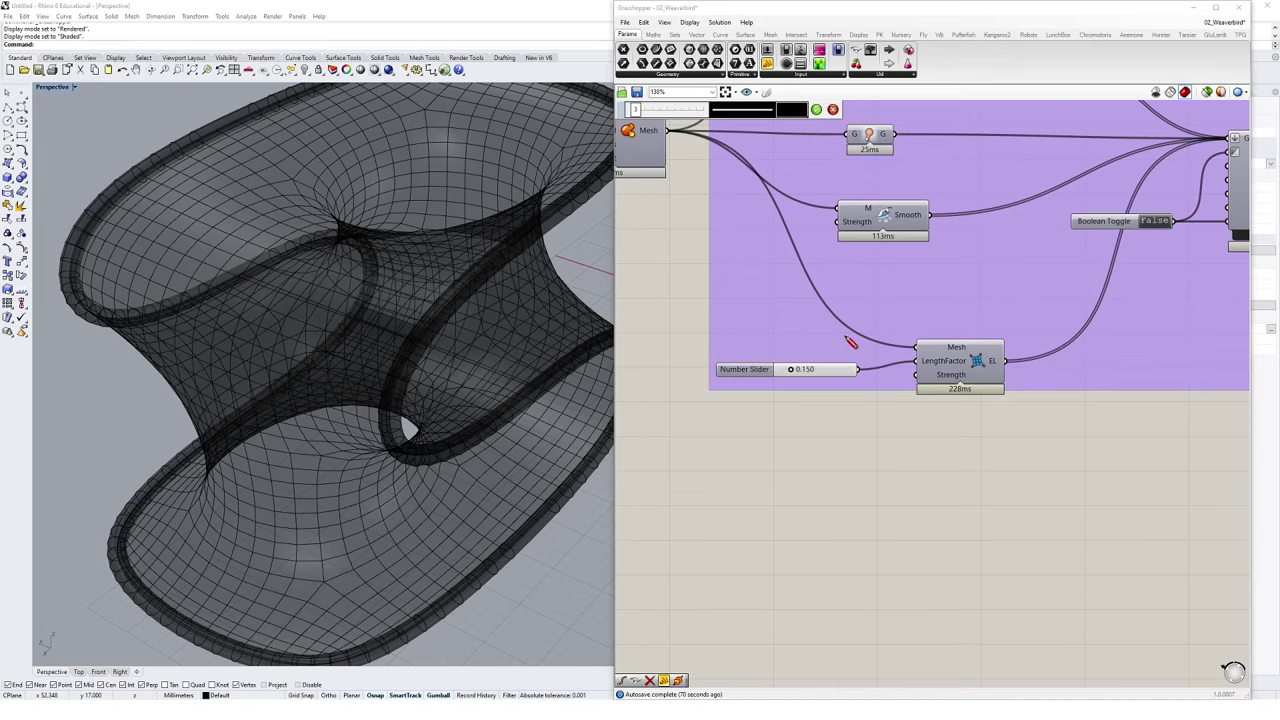
mouse_move(943, 406)
mouse_down()
mouse_move(923, 436)
mouse_move(950, 422)
mouse_up()
mouse_move(812, 468)
mouse_down()
mouse_move(828, 489)
mouse_move(887, 501)
mouse_move(894, 477)
mouse_move(899, 489)
mouse_move(940, 488)
mouse_up()
click(941, 498)
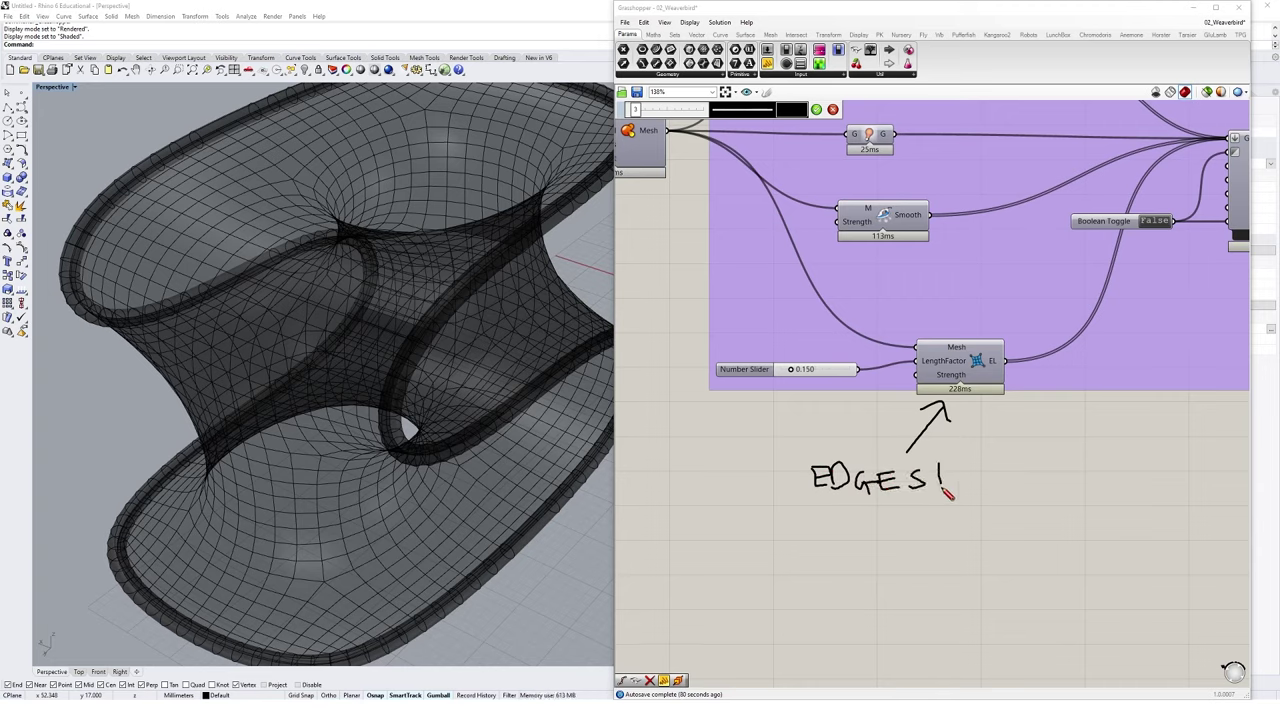
click(816, 109)
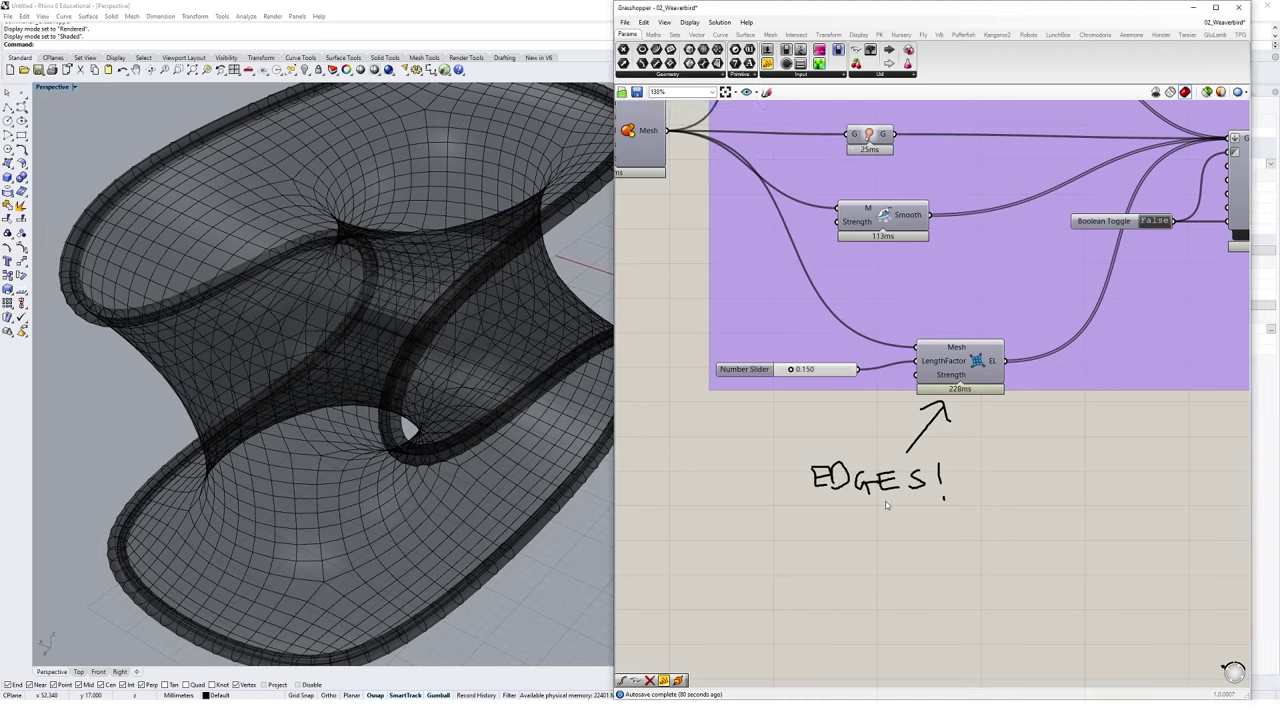
click(886, 470)
key(Escape)
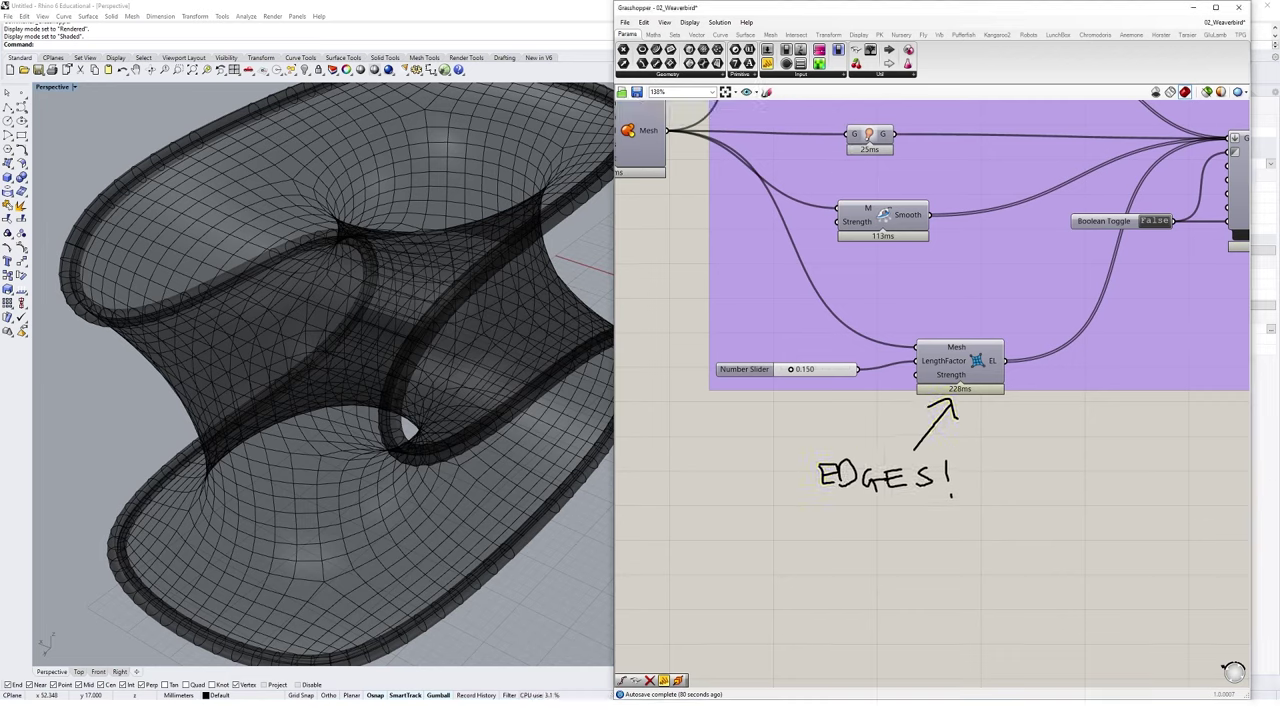